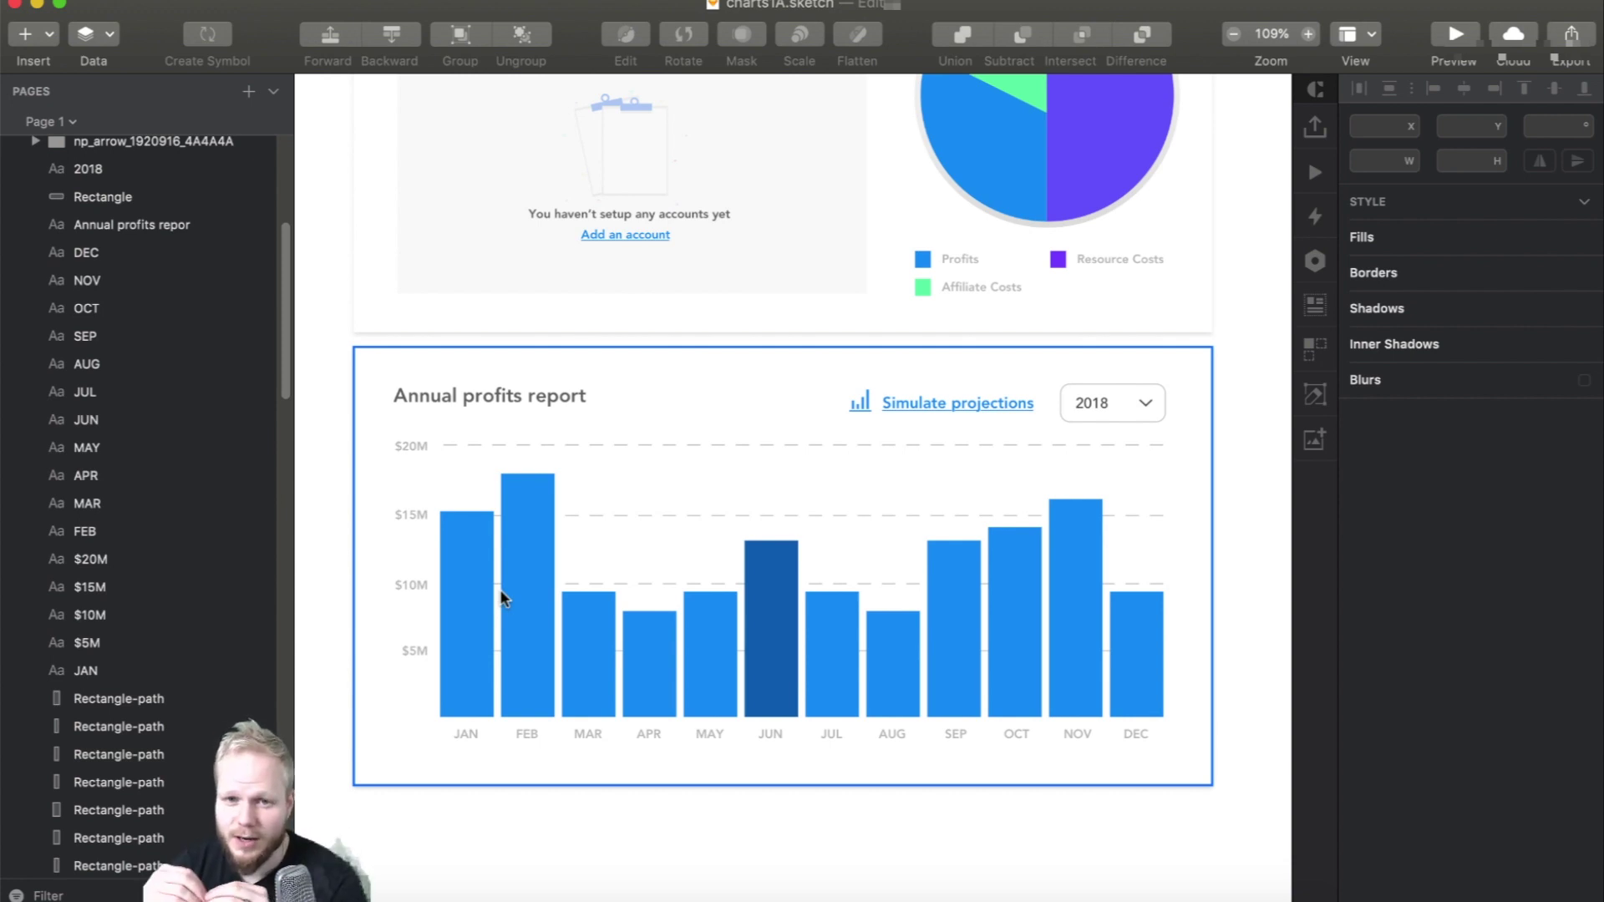
Examine the annual profits bar chart design, including its group and the highlighted June bar.
scroll(518, 585, right, 2)
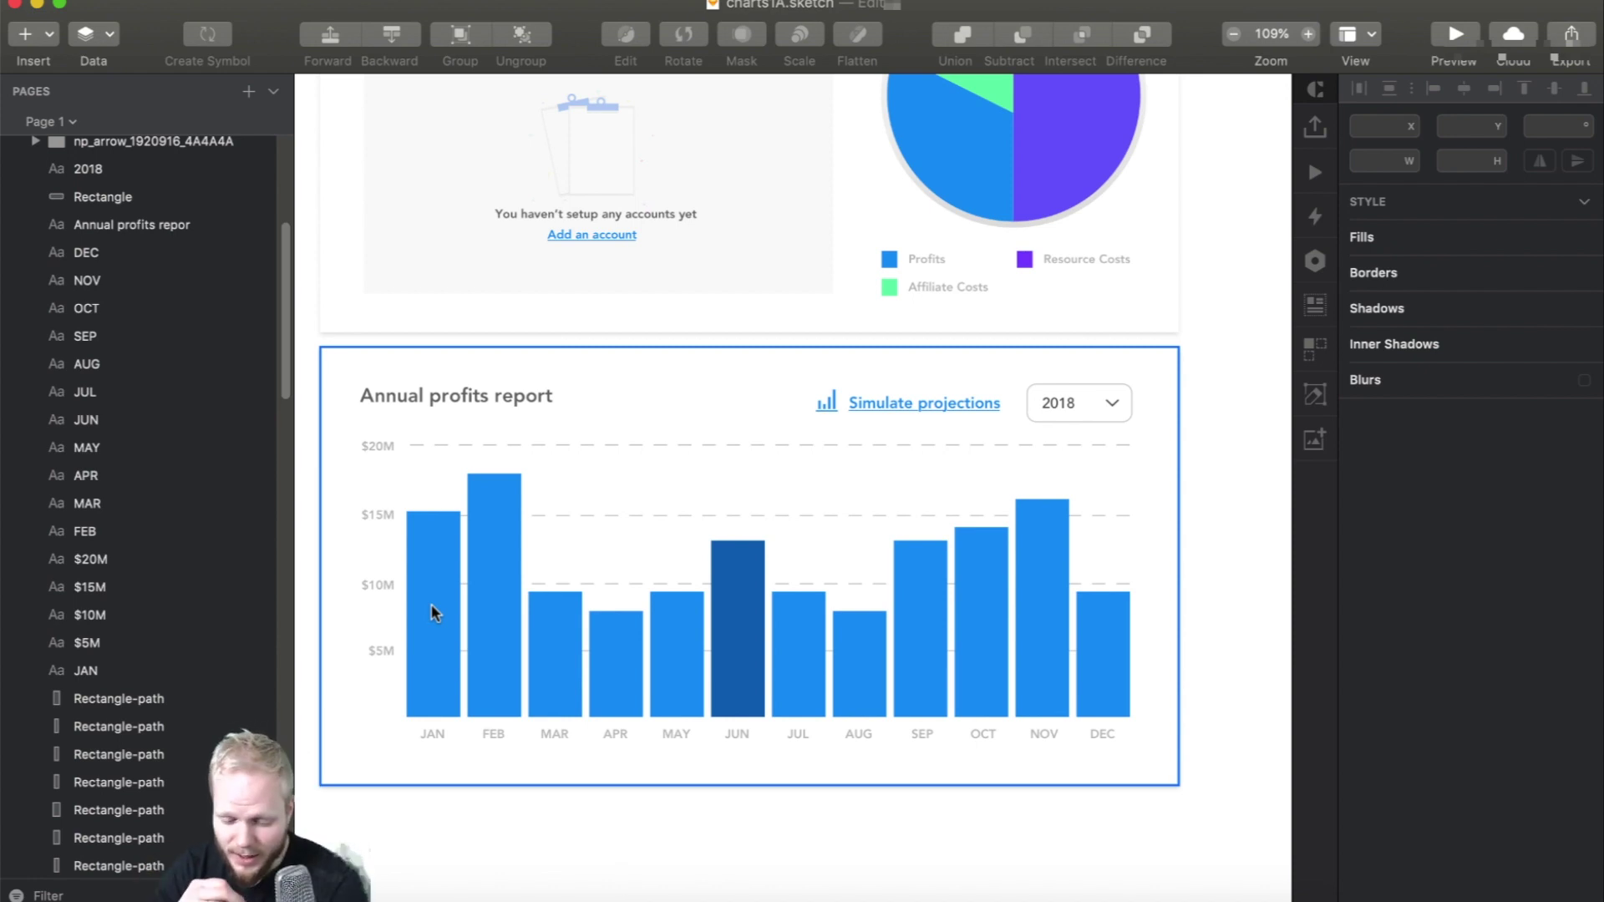
click(1072, 409)
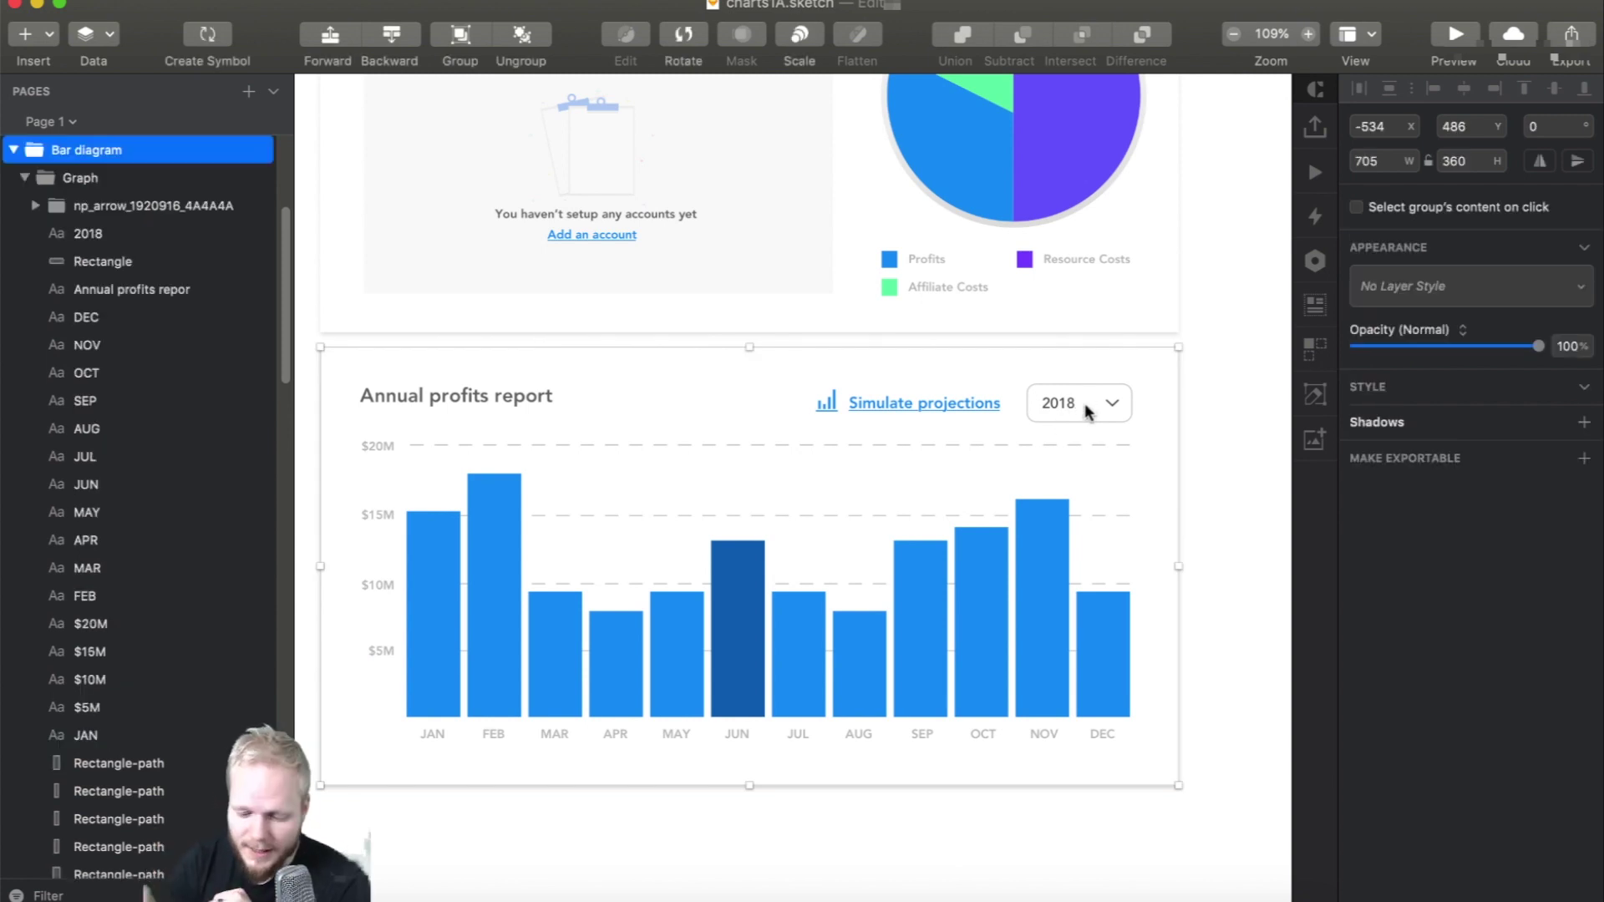
double_click(745, 613)
double_click(744, 617)
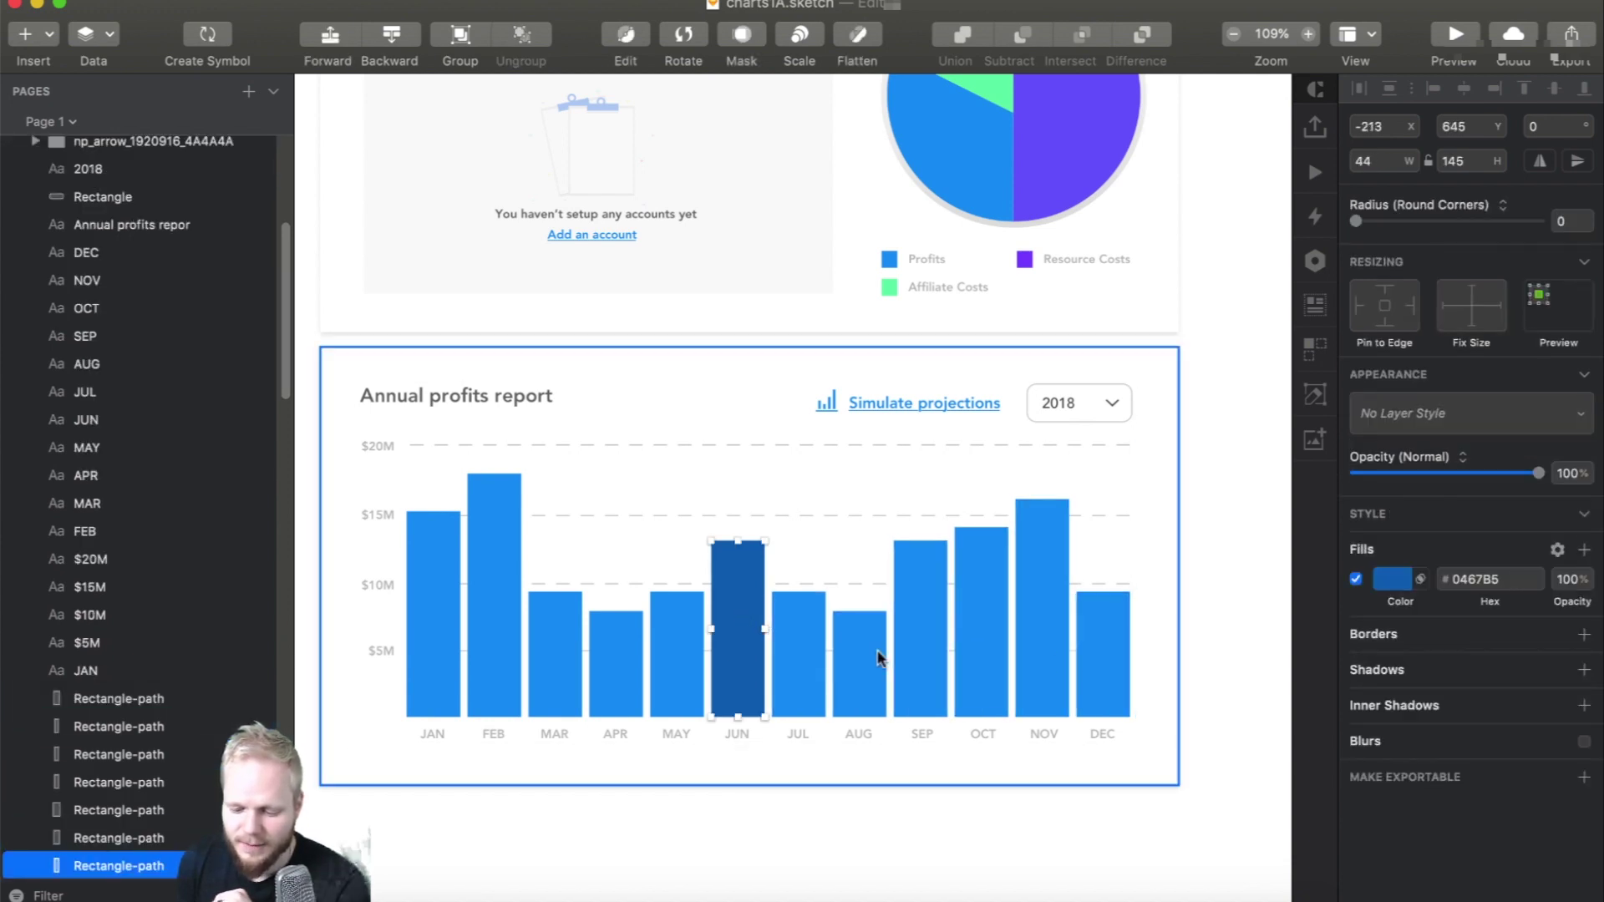
click(1218, 392)
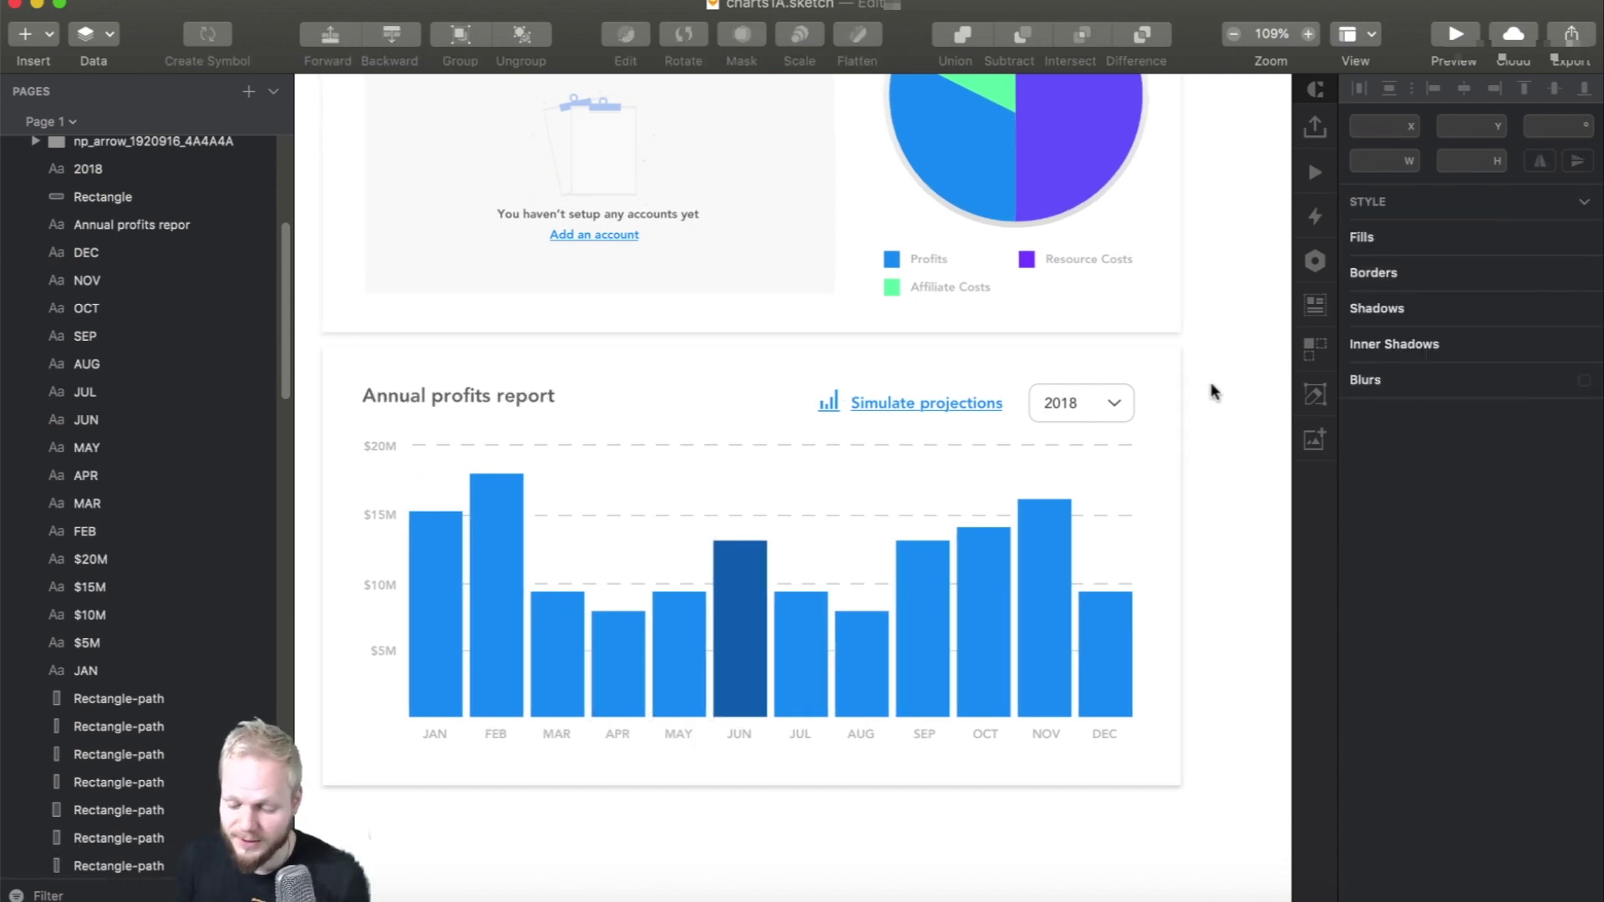
scroll(1211, 384, left, 1)
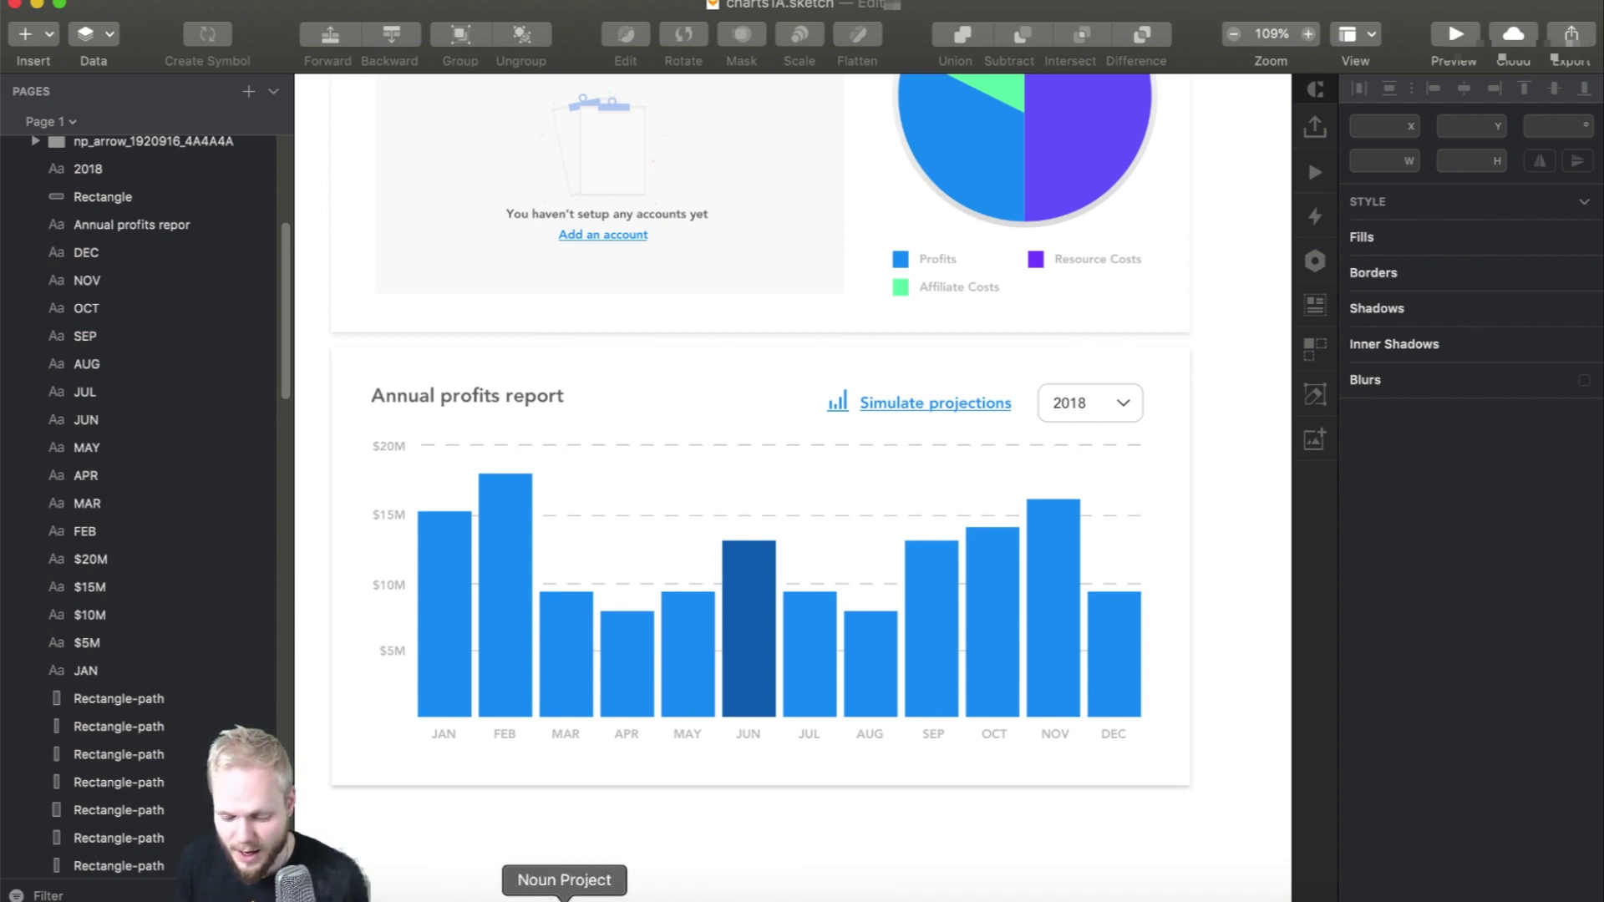
Switch to Axure RP and fill the year droplist beside Simulate projections with 2019 and 2018, showing 2018.
click(521, 898)
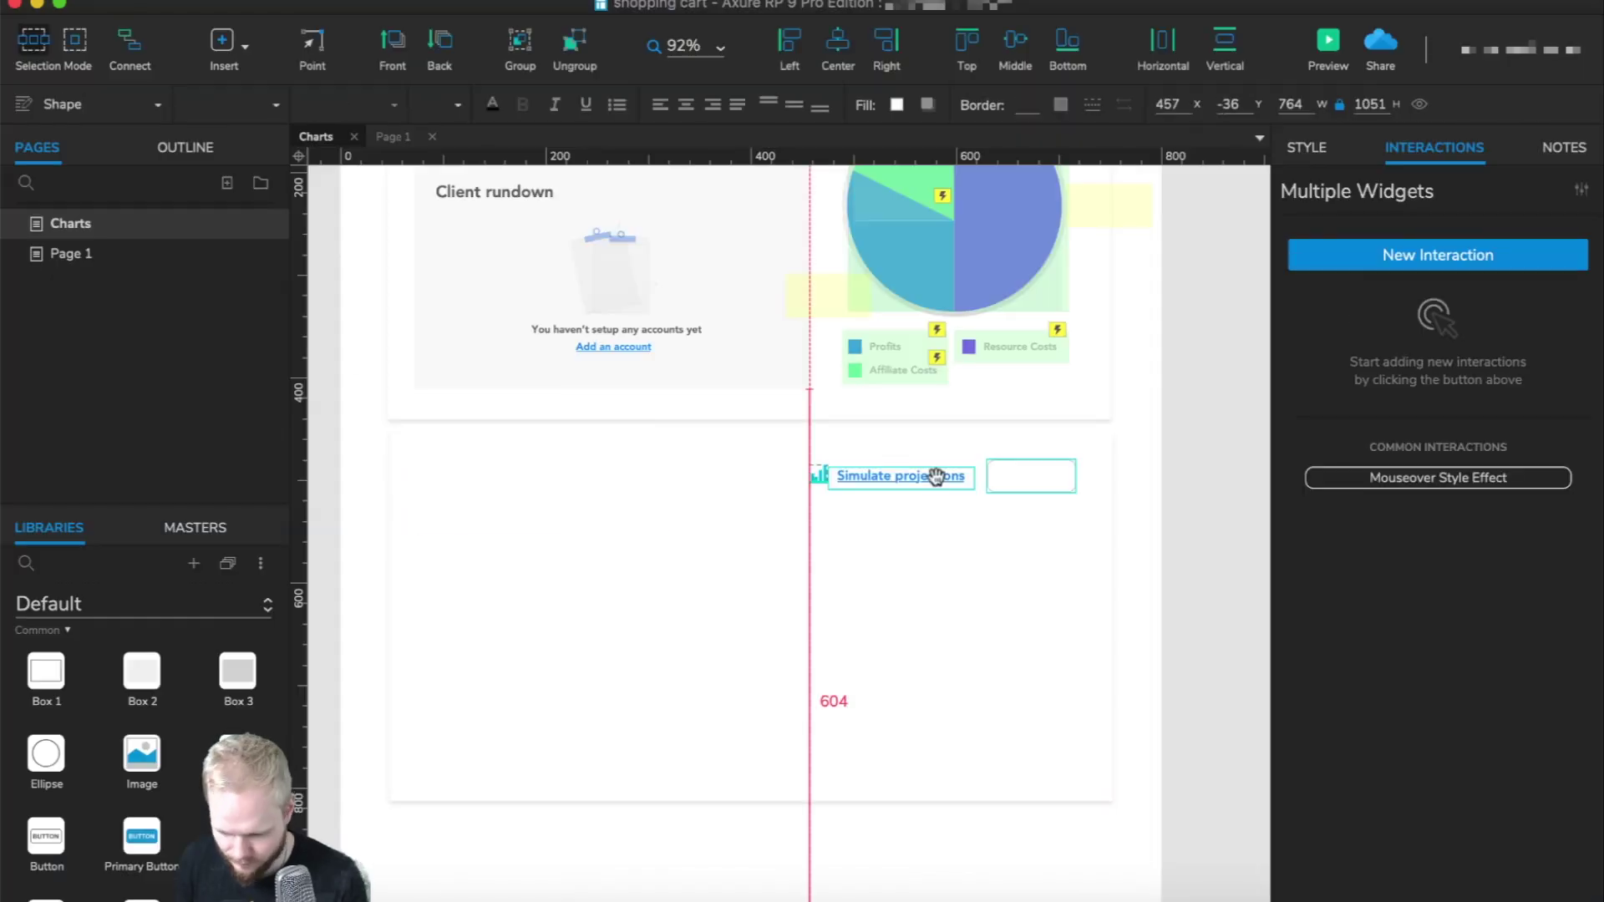
key(super+minus)
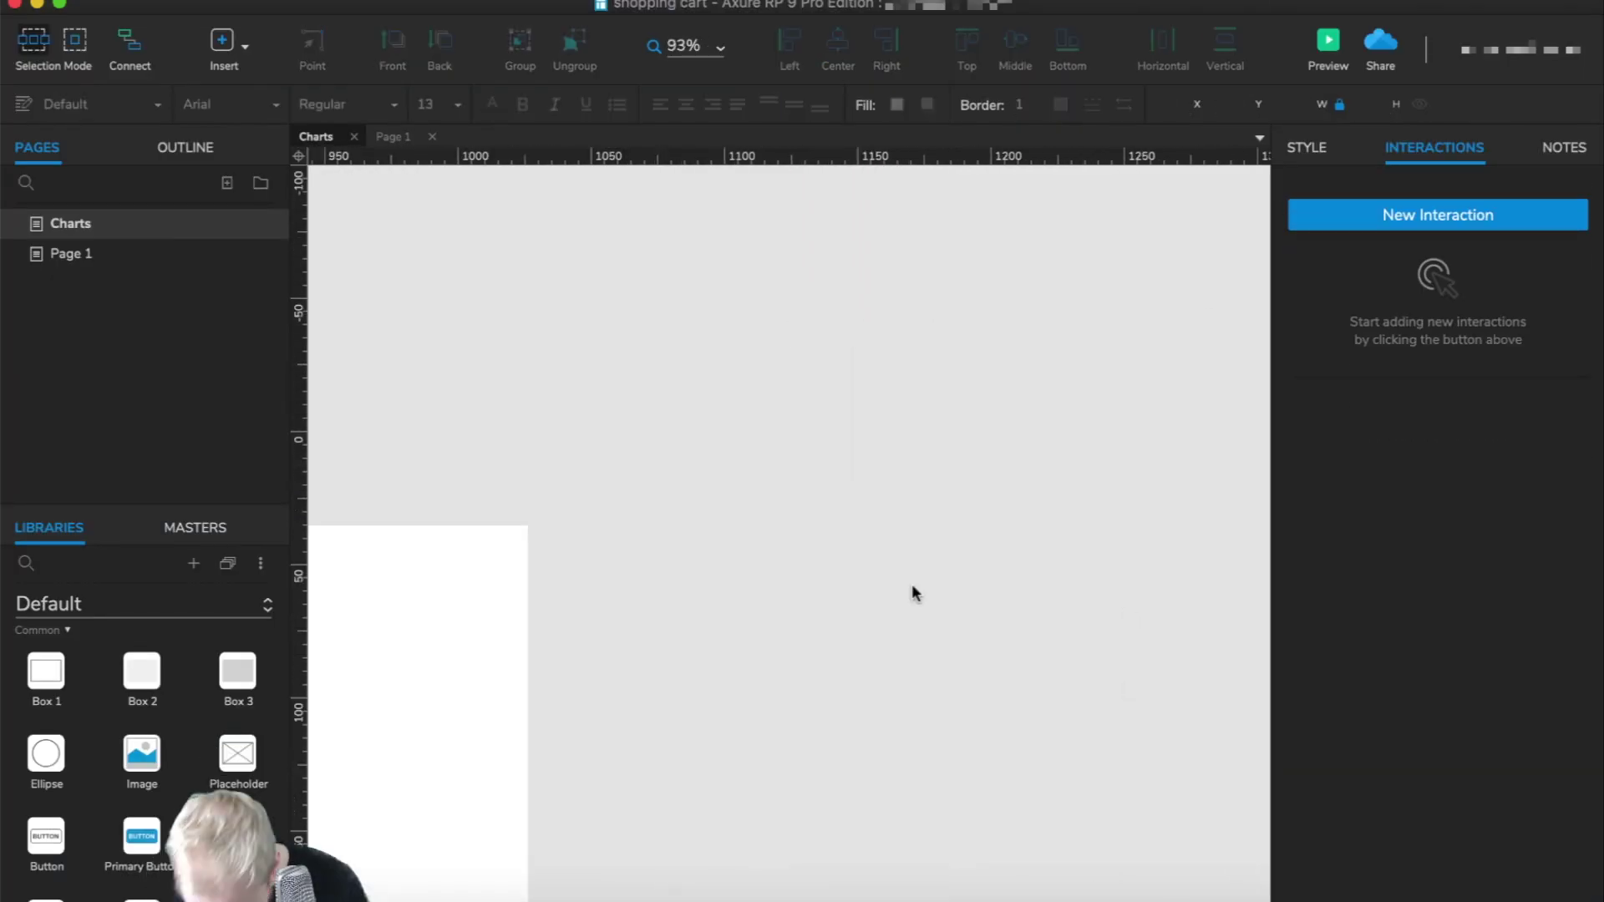
click(1119, 654)
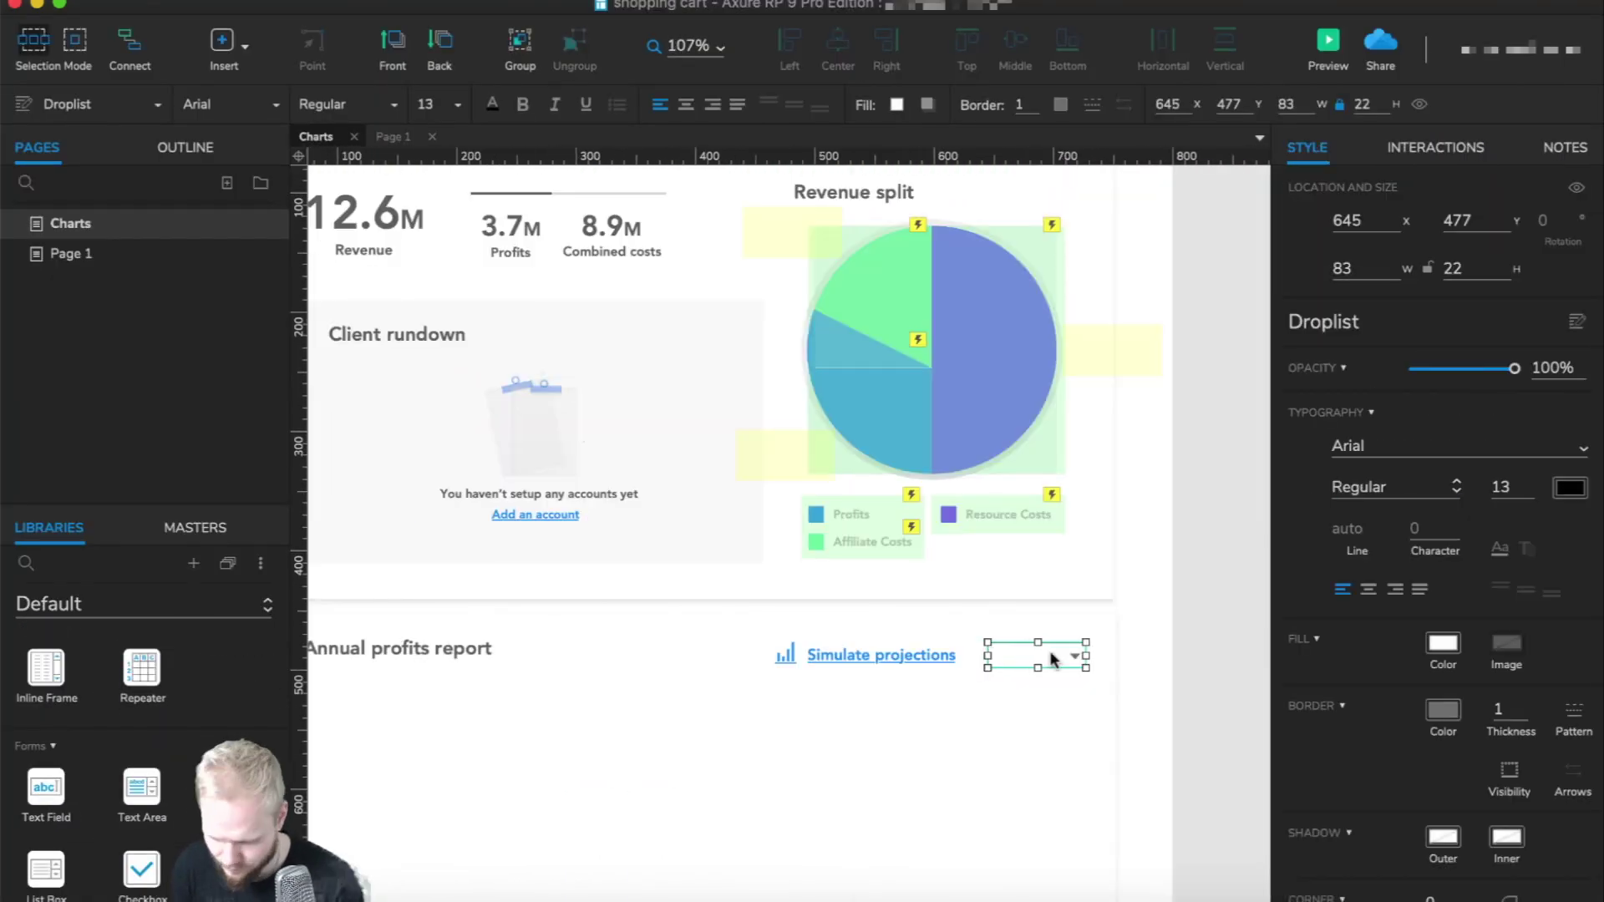
double_click(1035, 654)
key(Return)
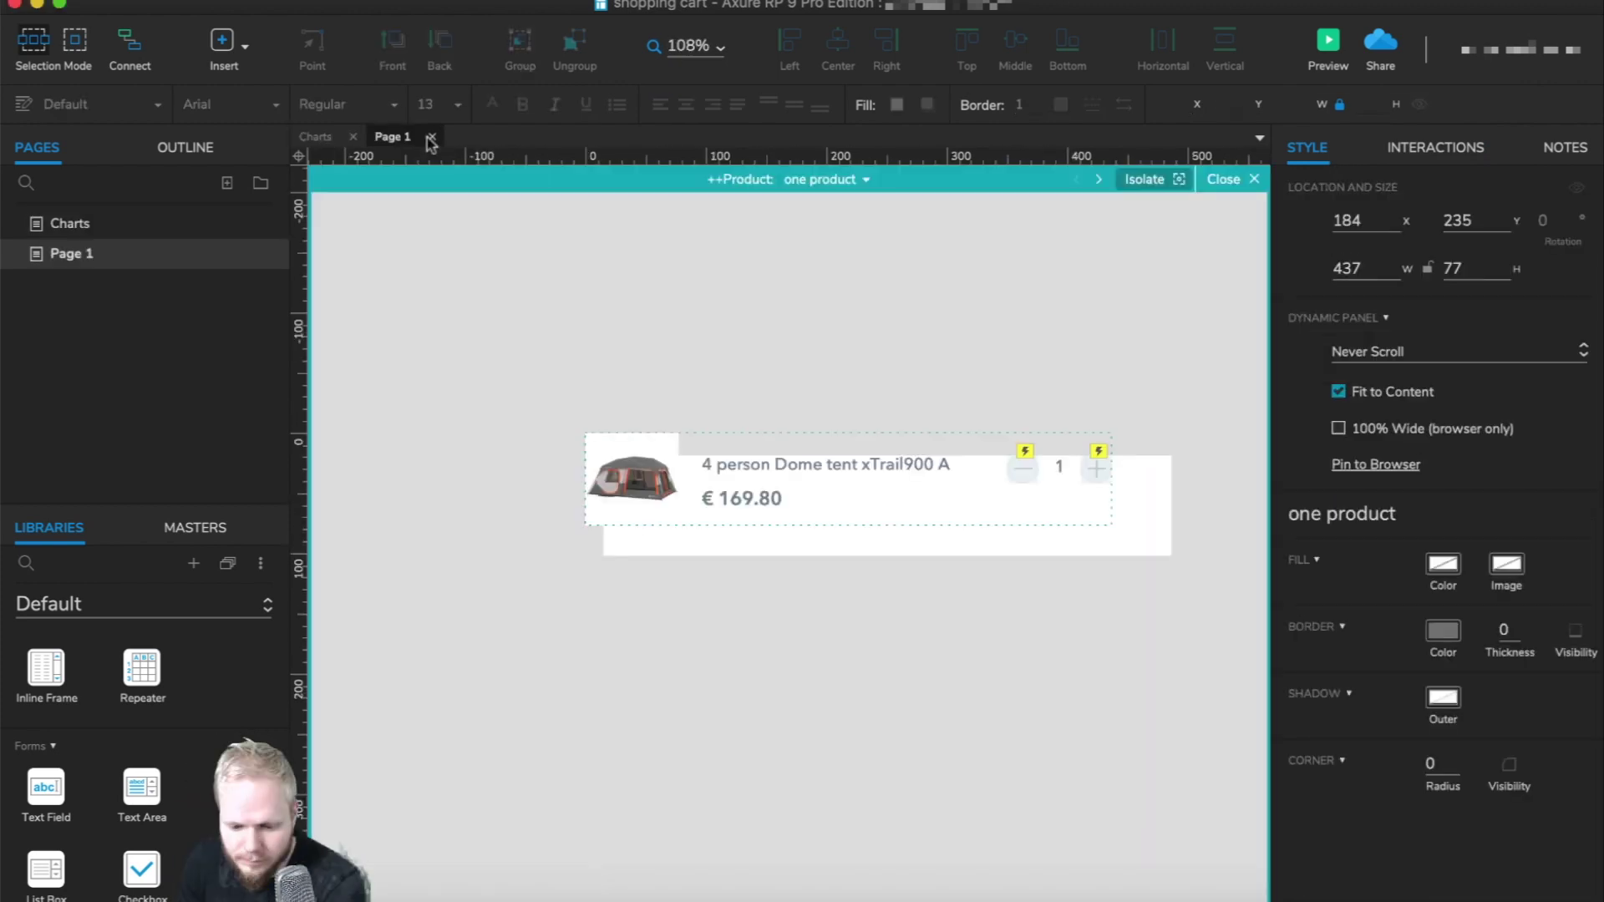
Close the open Page 1 document and place the blue January bar above the JAN label in the chart.
click(431, 136)
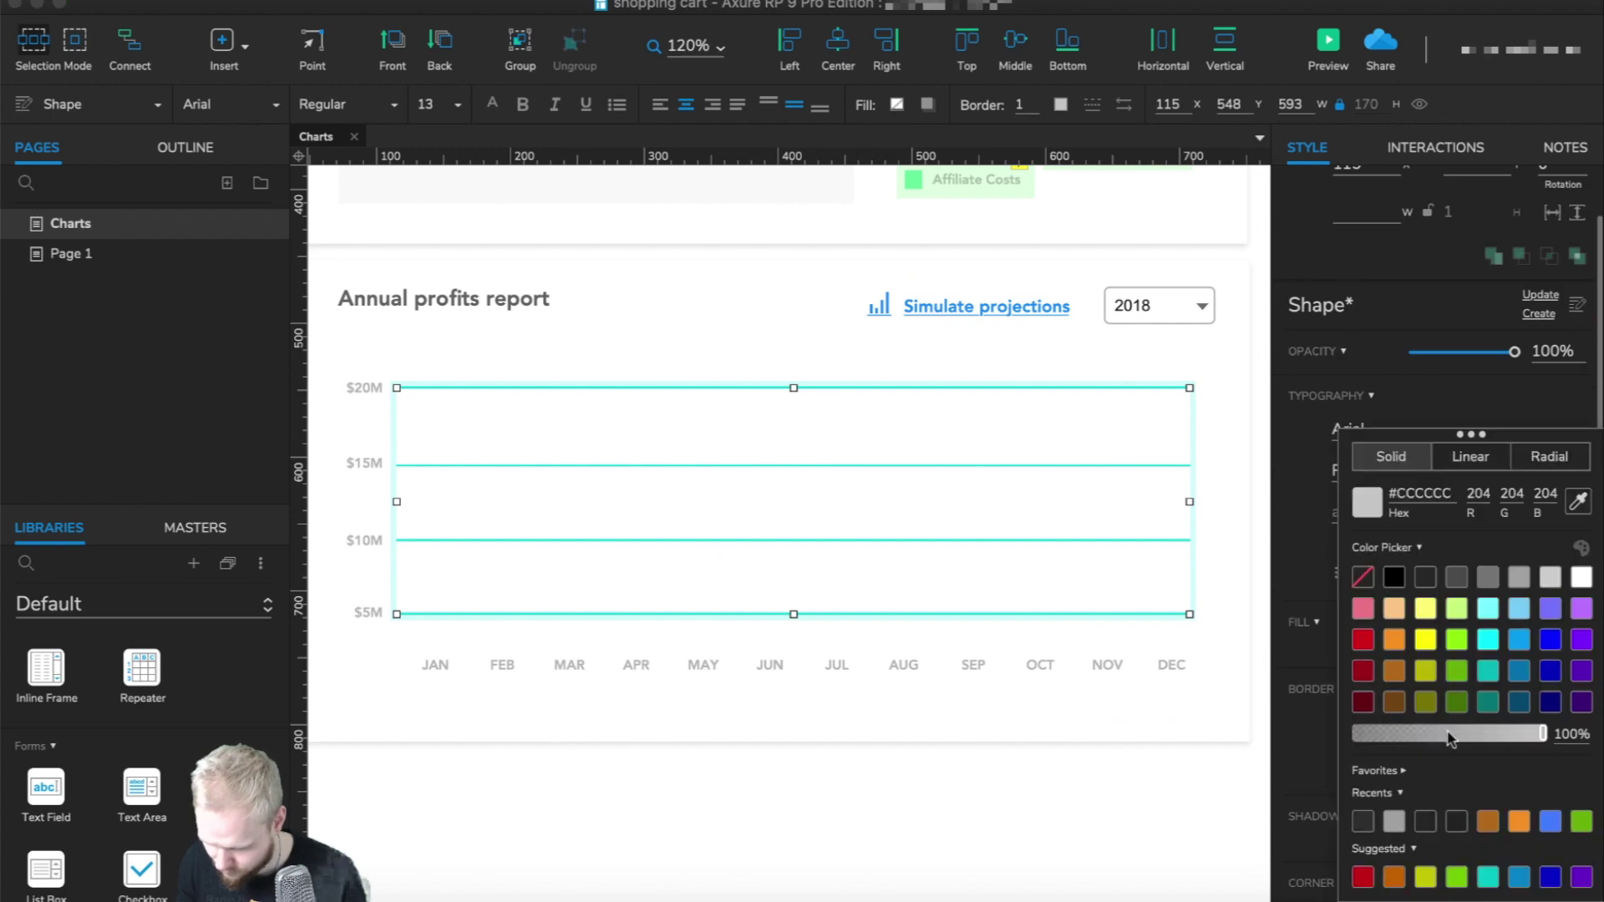
mouse_move(766, 745)
mouse_down()
mouse_move(528, 486)
mouse_move(528, 501)
mouse_up()
key(Escape)
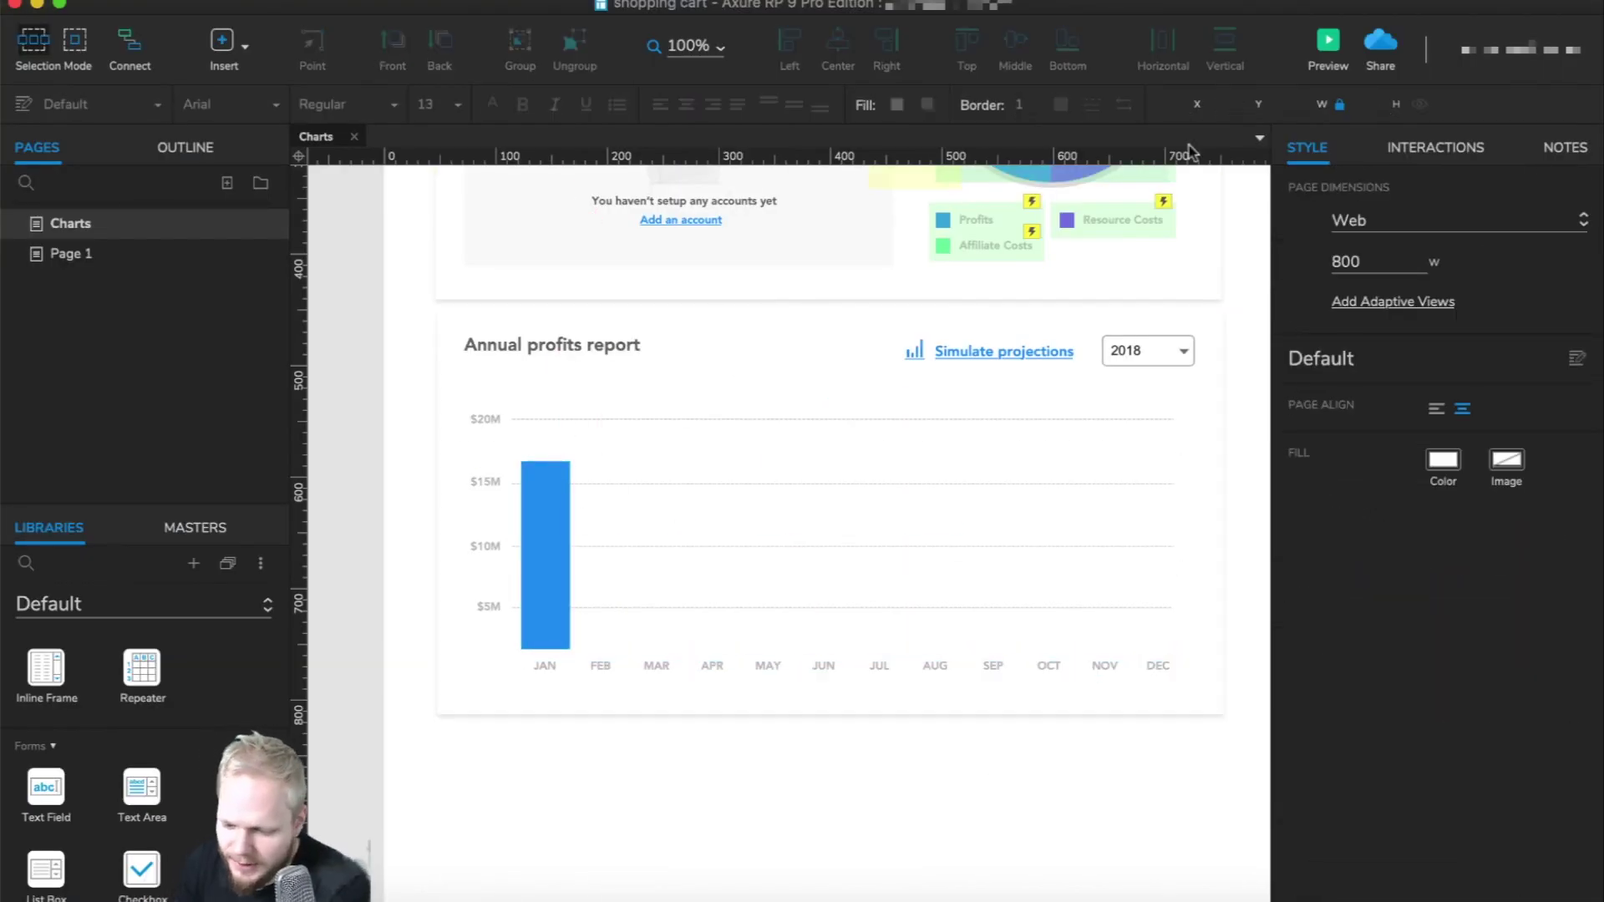
Preview the Charts page in the browser and check the pie chart's mouseover effect and the year droplist's options.
click(1320, 52)
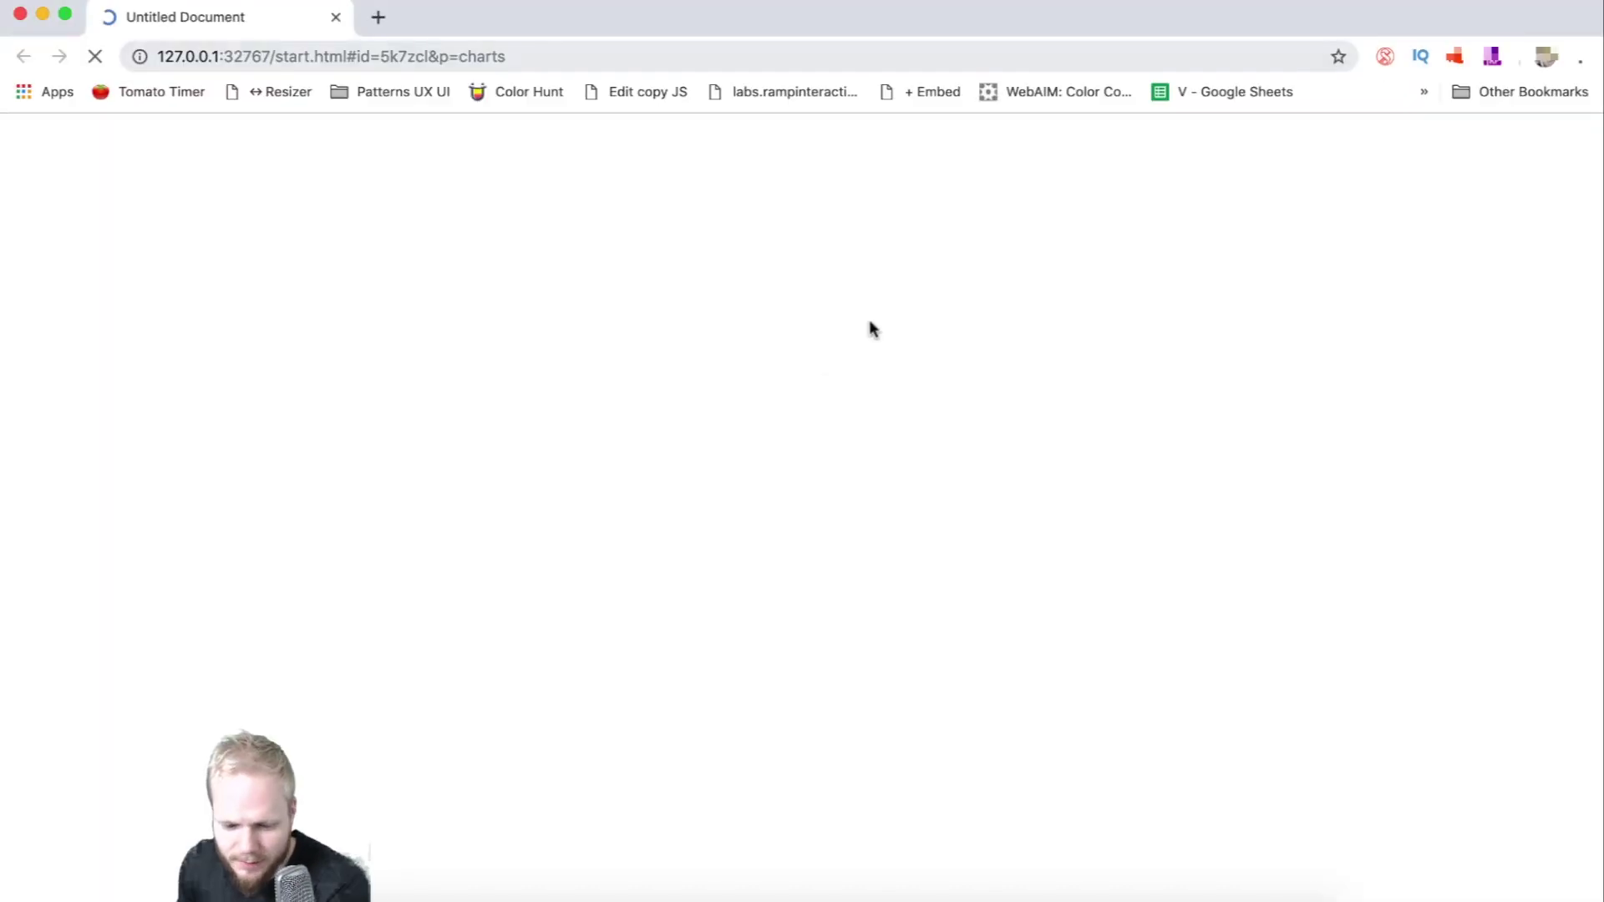
click(17, 136)
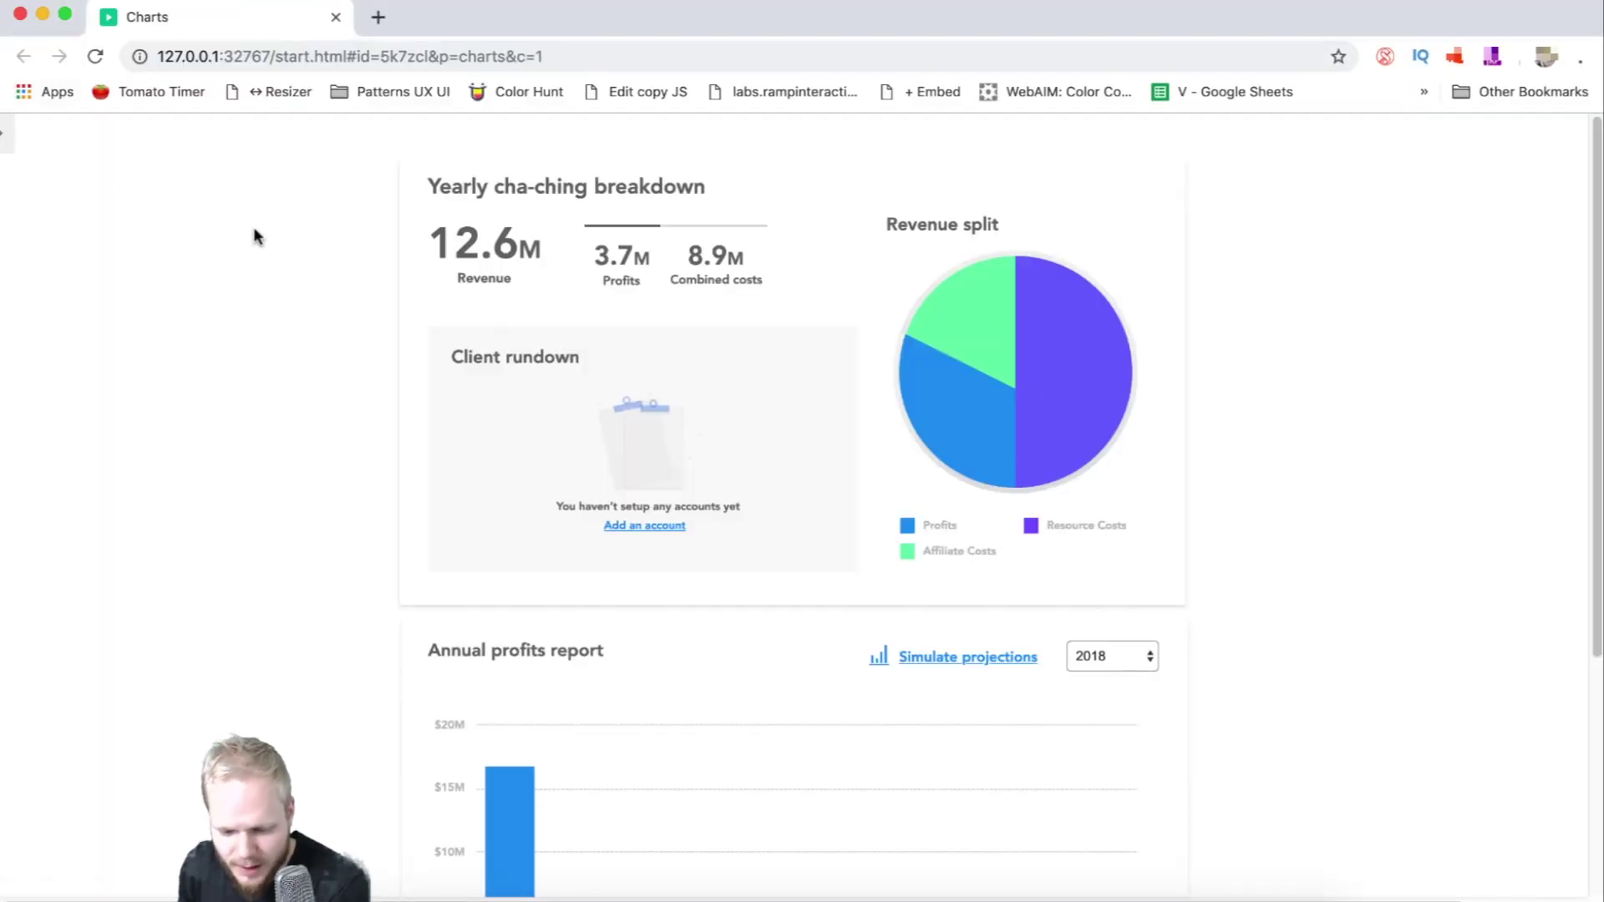
mouse_move(982, 398)
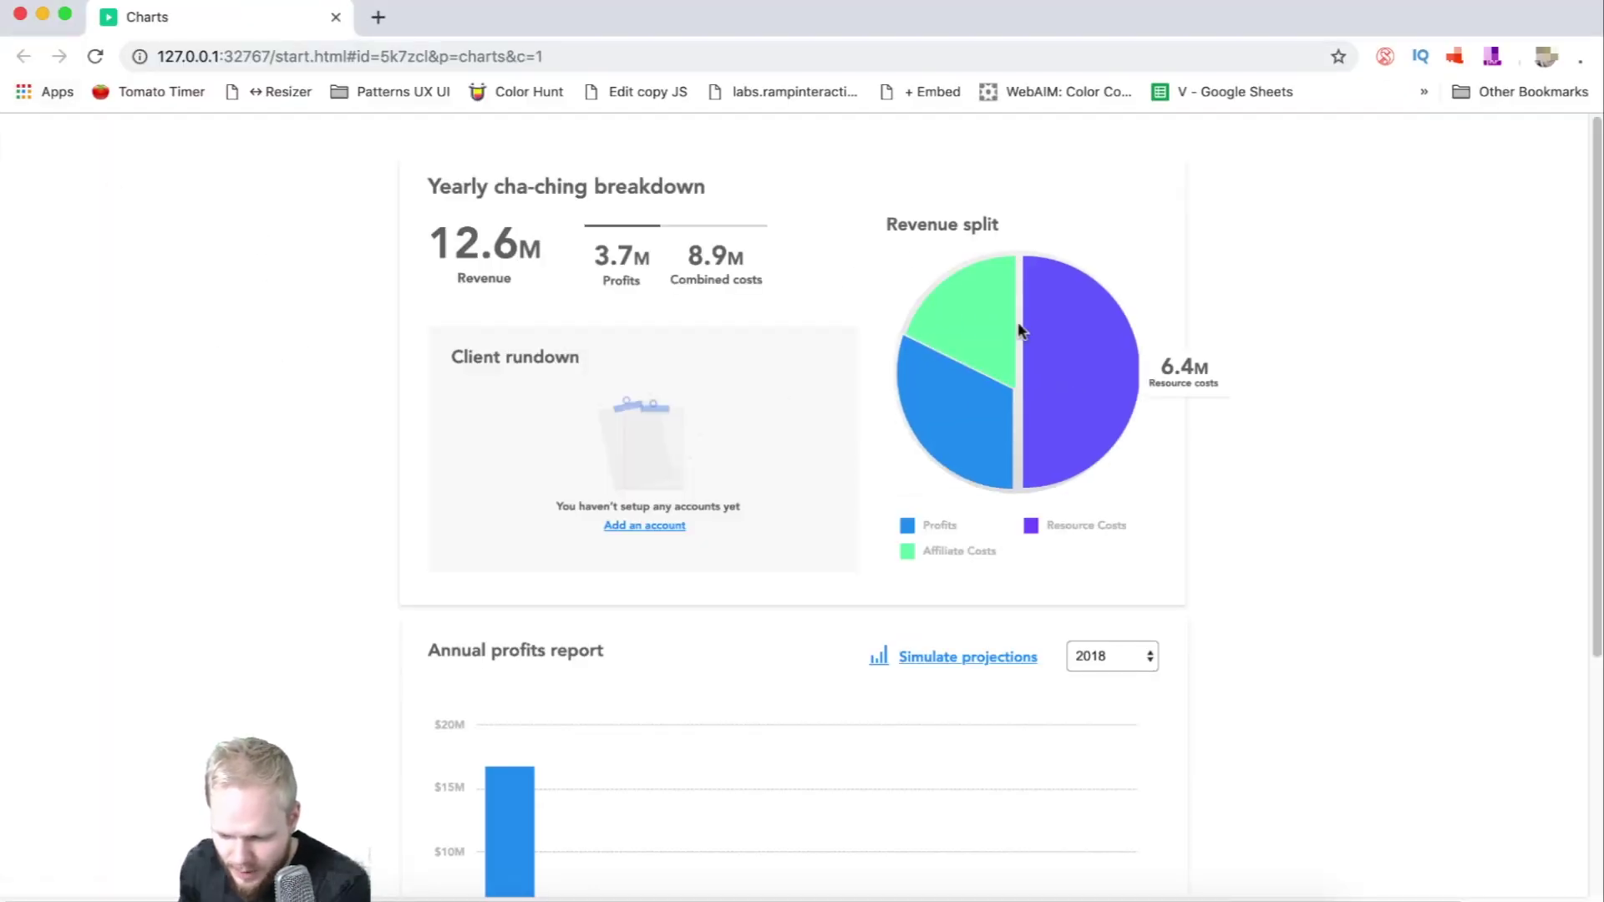
scroll(336, 409, down, 3)
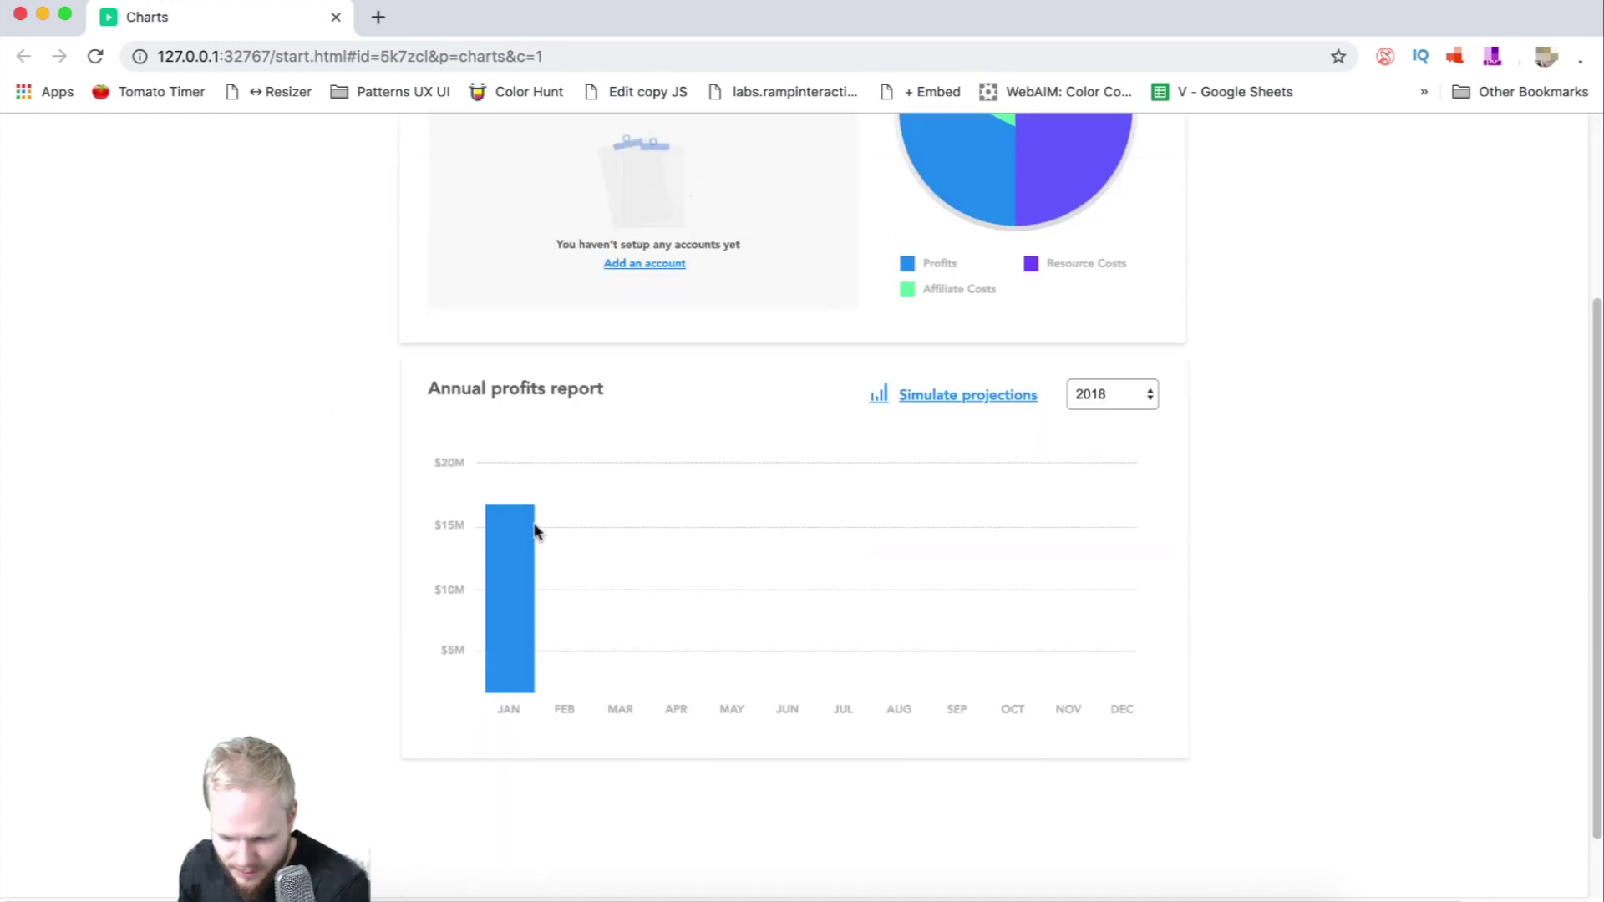
click(1079, 397)
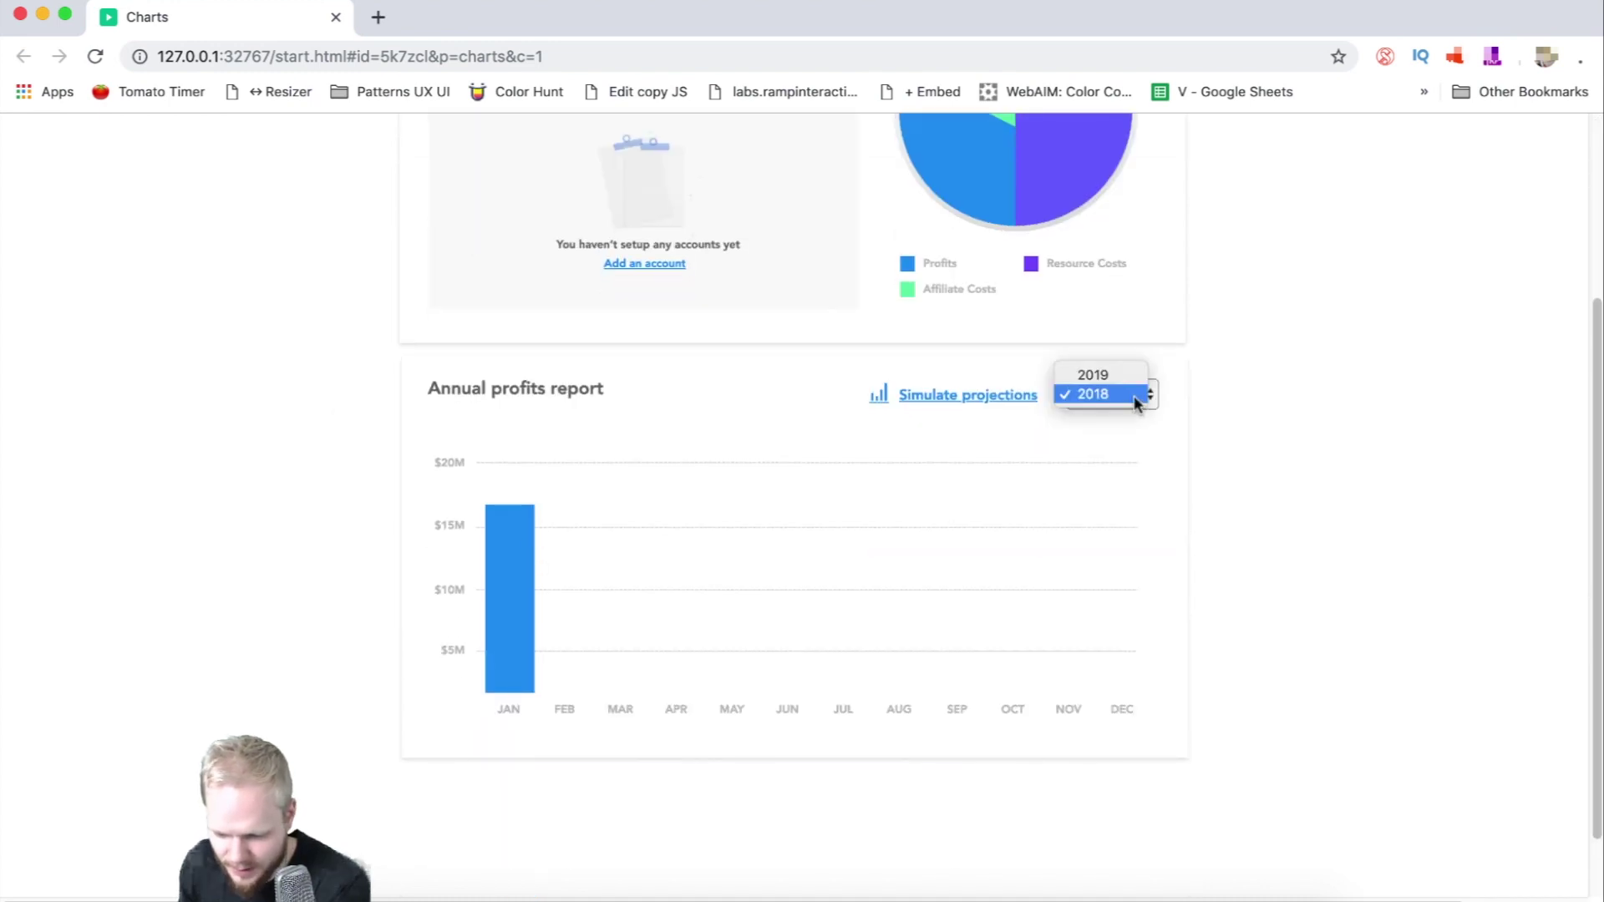
click(1129, 398)
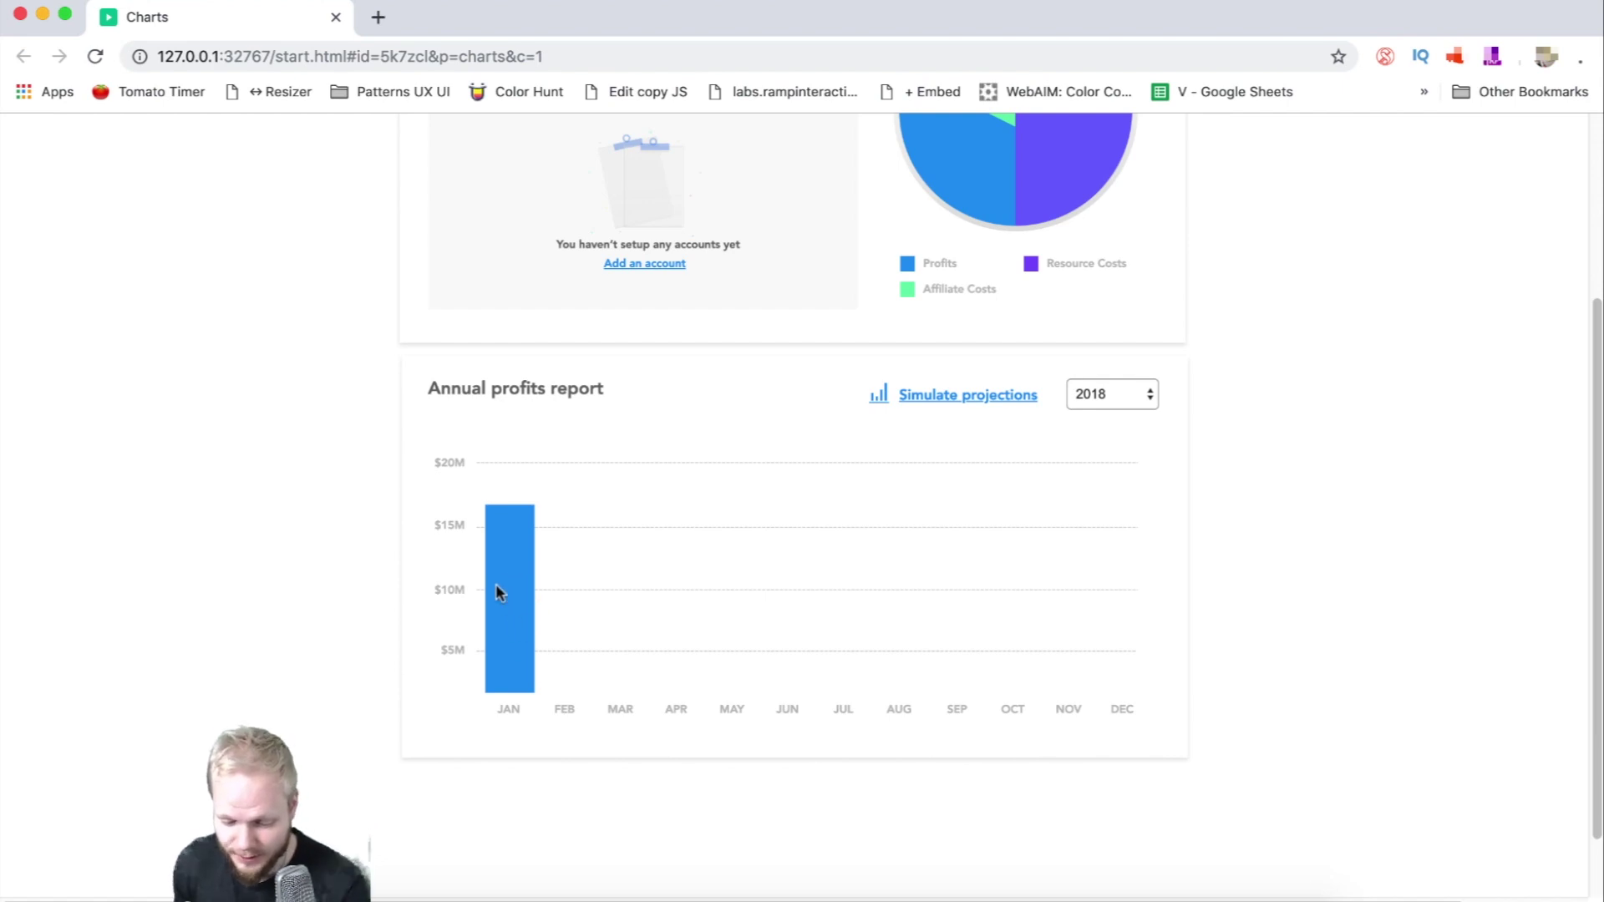
Switch back to Axure RP and convert the blue January bar into a dynamic panel.
key(super+Tab)
click(544, 534)
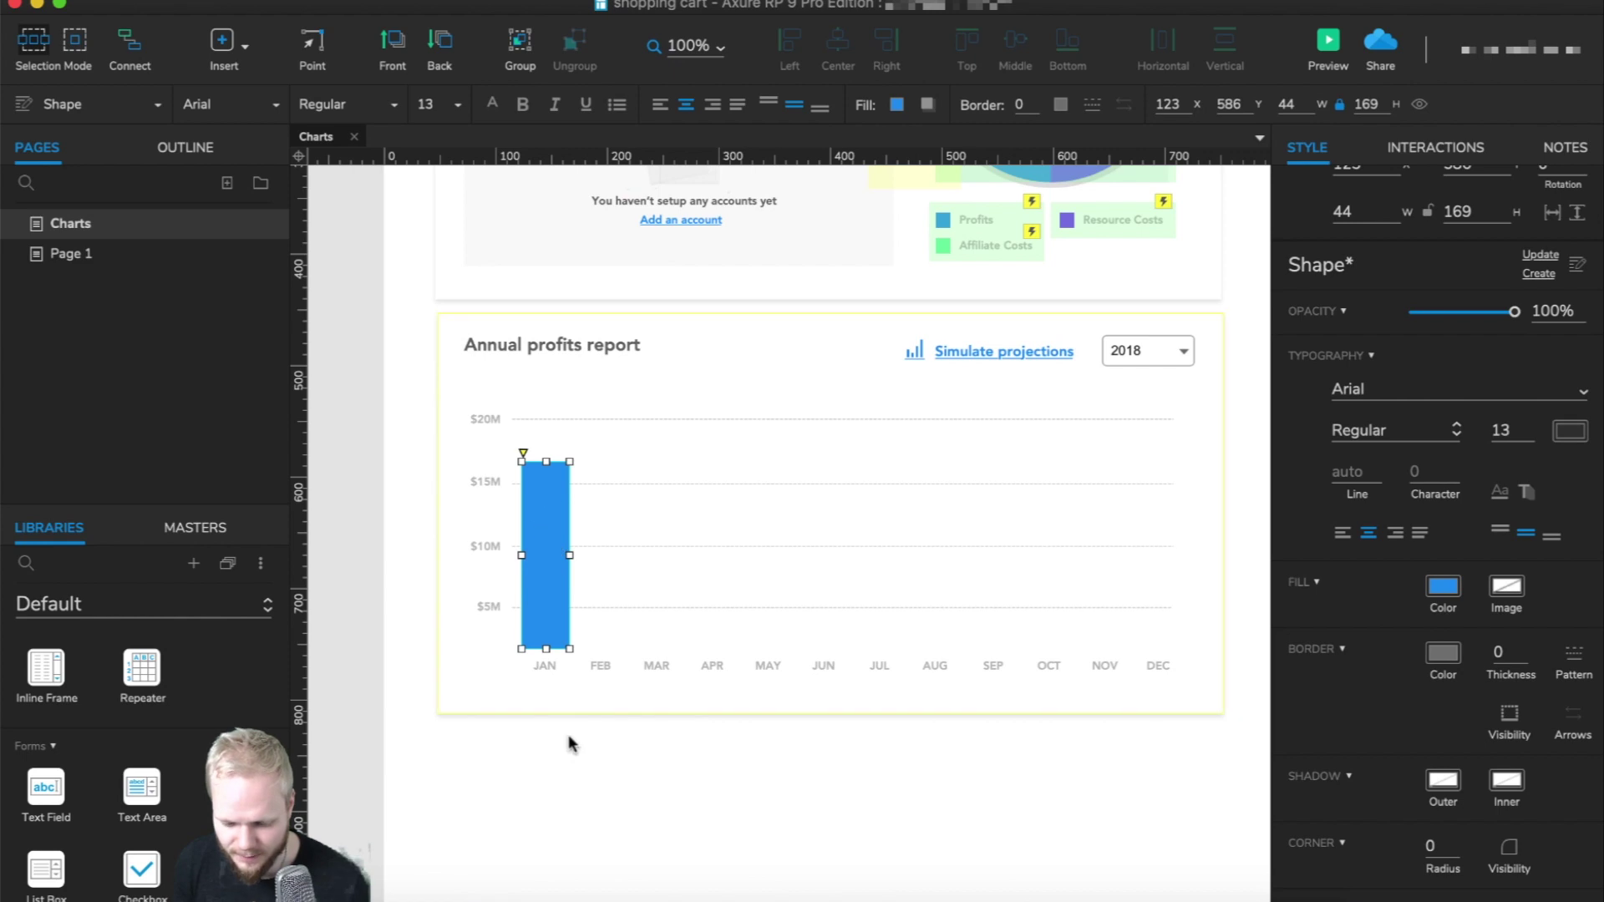
right_click(543, 511)
click(660, 890)
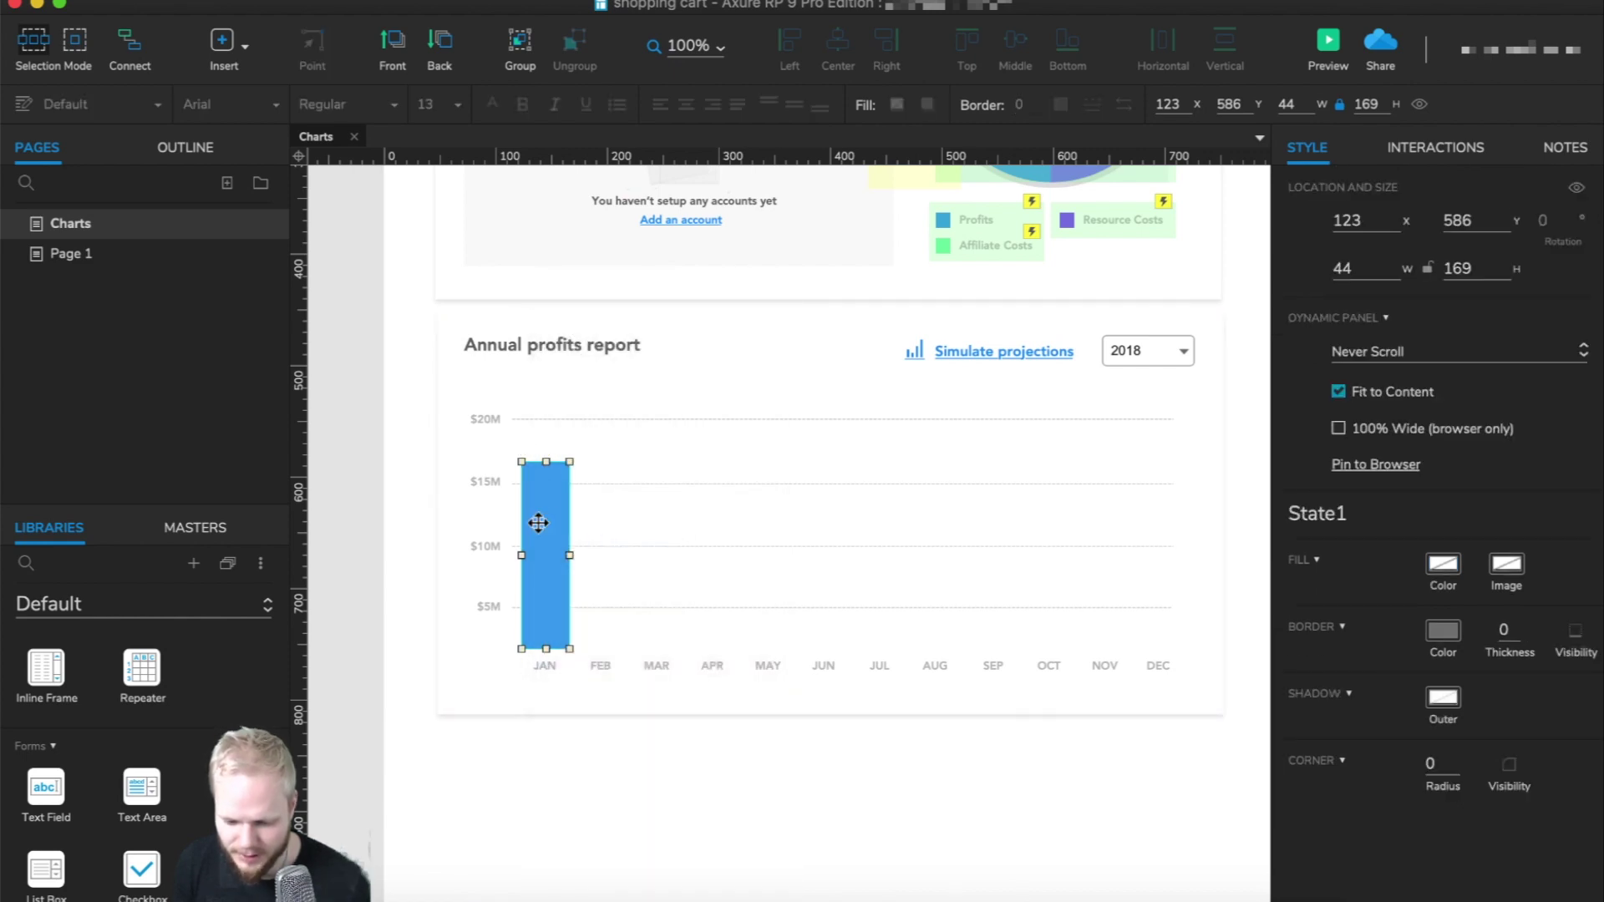
Name the January bar's dynamic panel ++B1.
click(1434, 148)
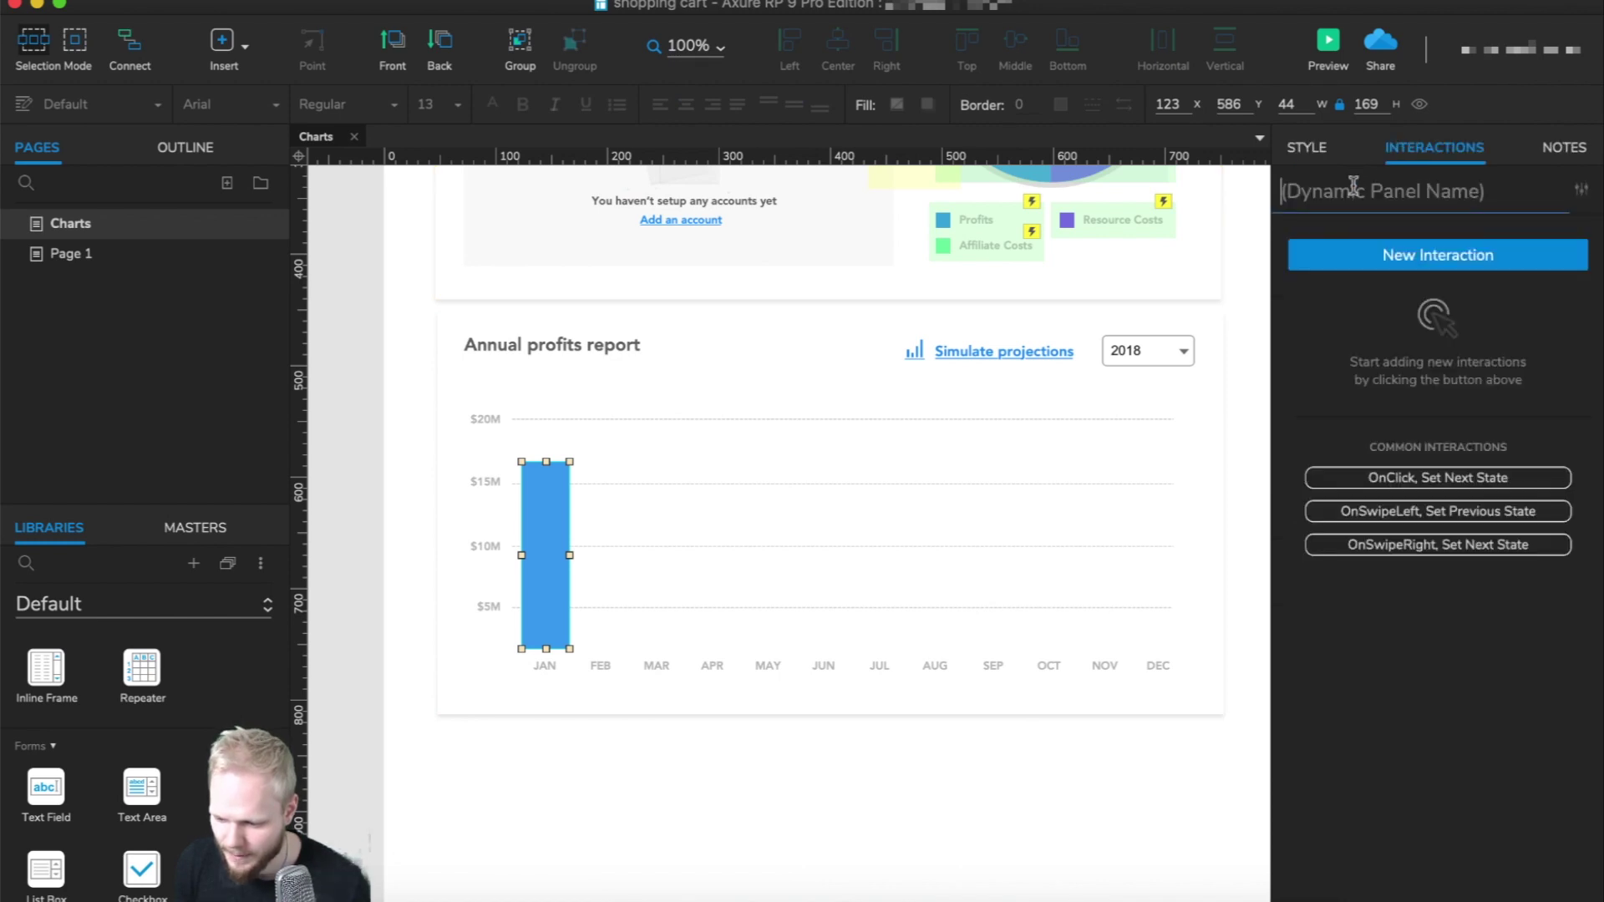
text(++B1)
click(566, 691)
click(544, 501)
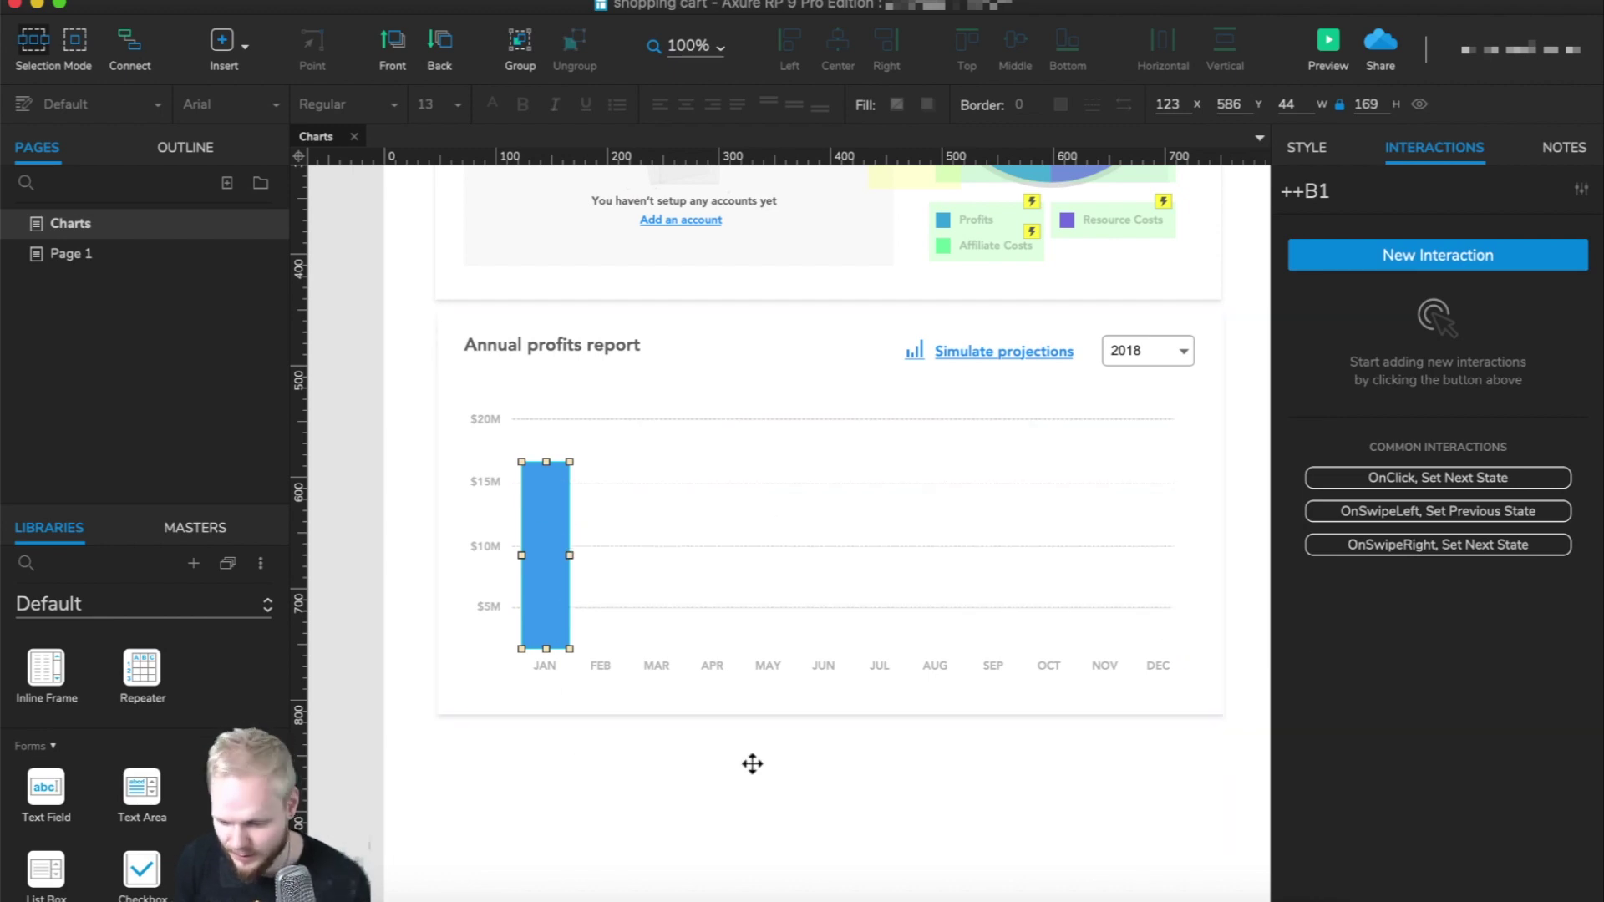
Open the ++B1 dynamic panel for editing and rename its only state to full.
double_click(545, 519)
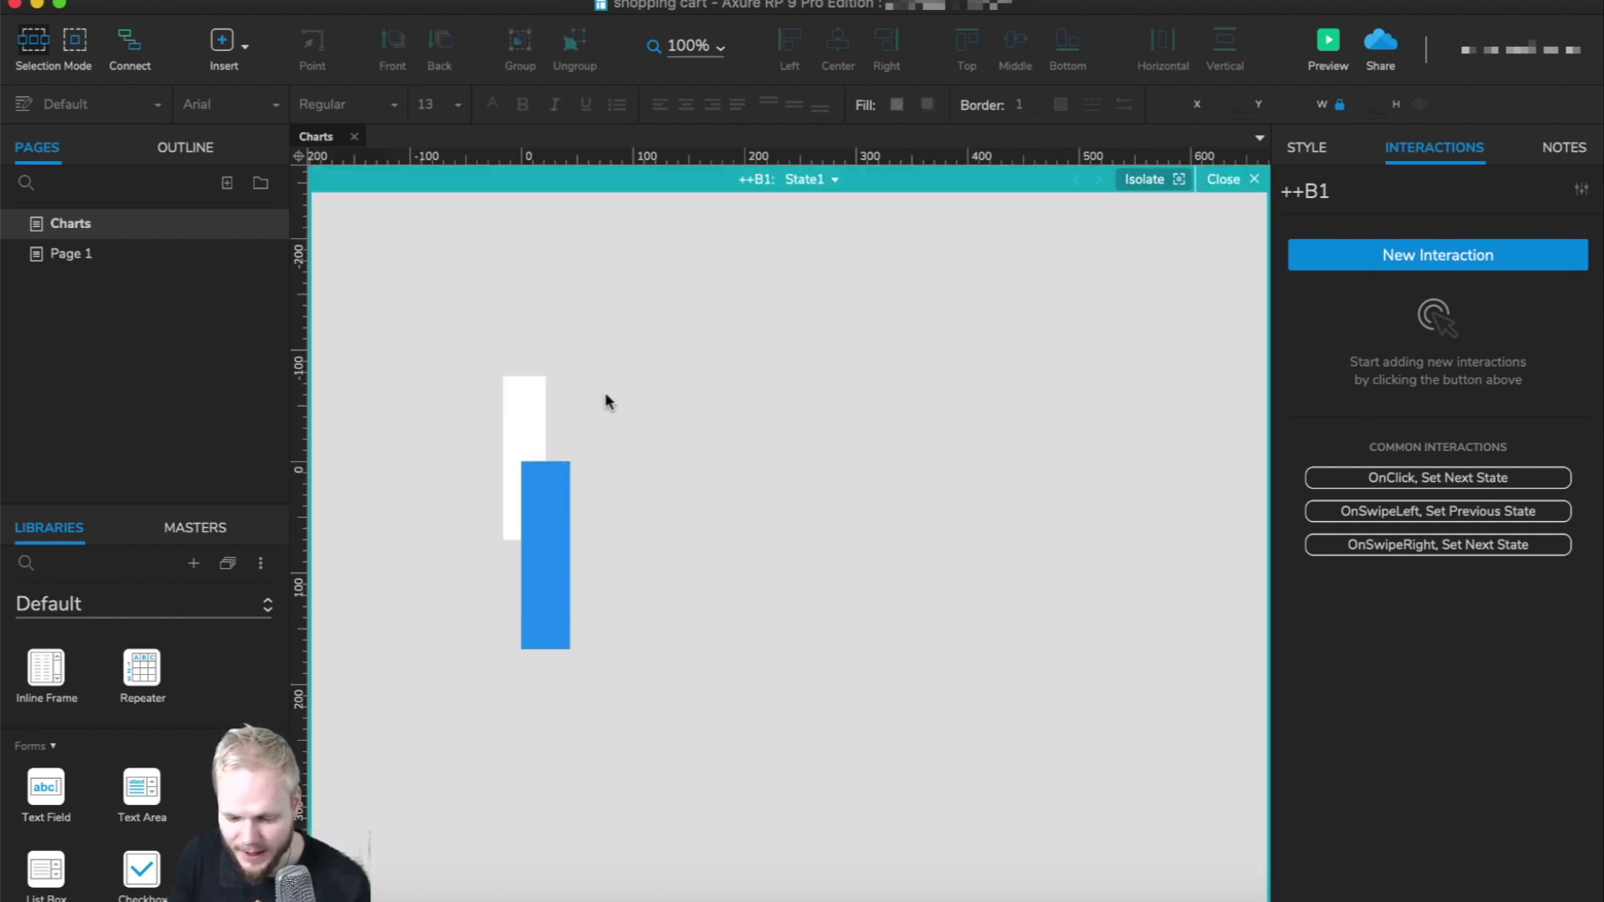
click(801, 179)
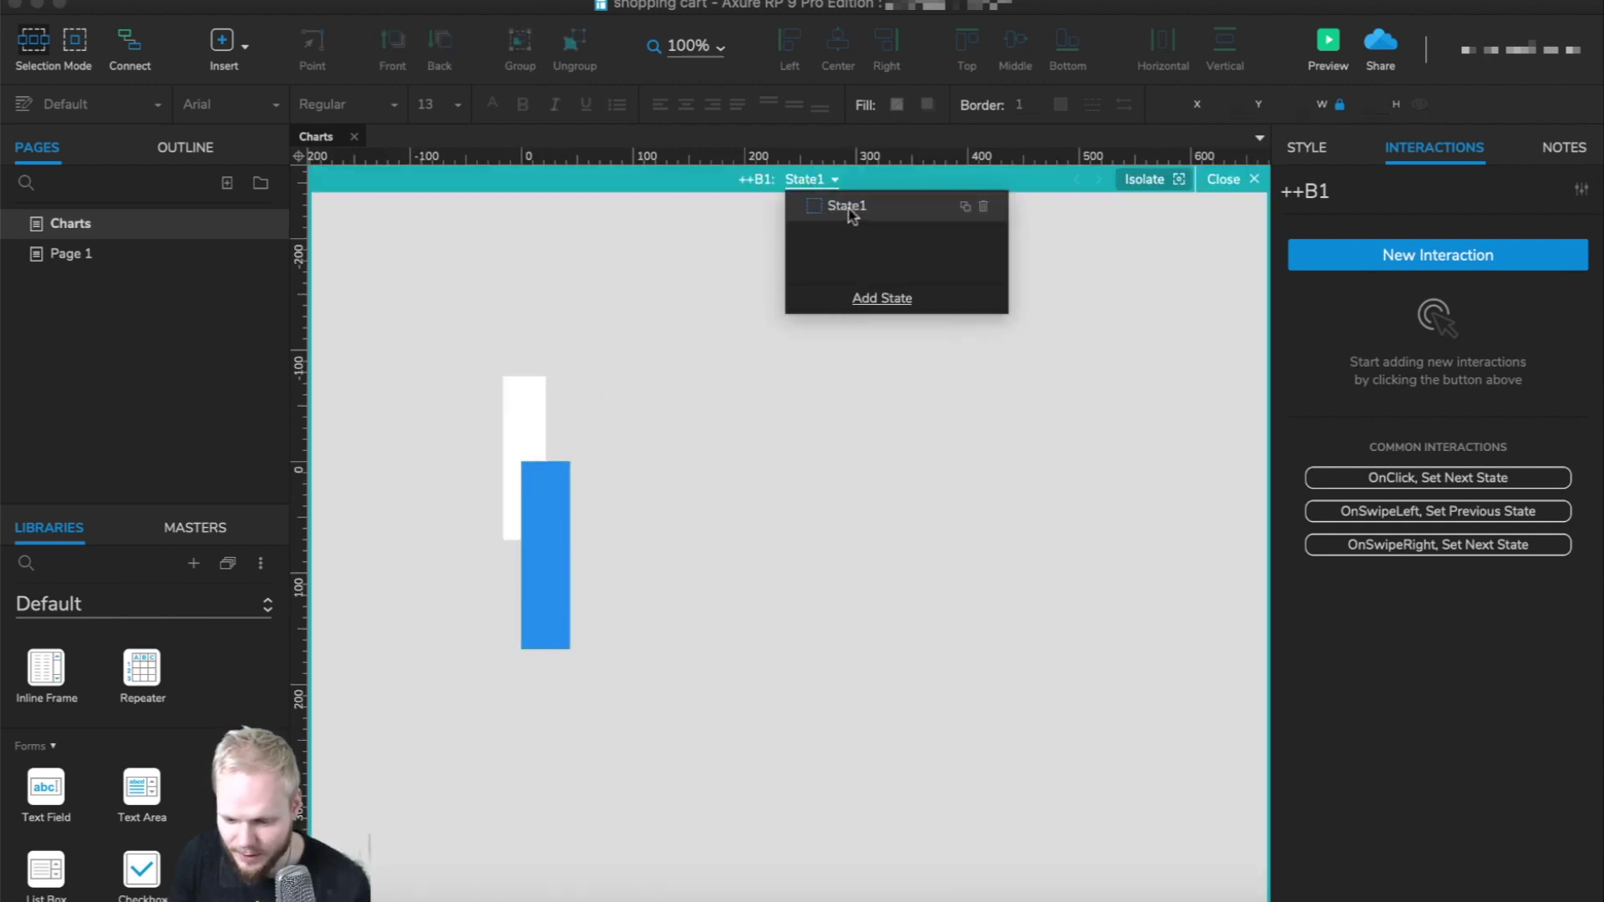
double_click(857, 207)
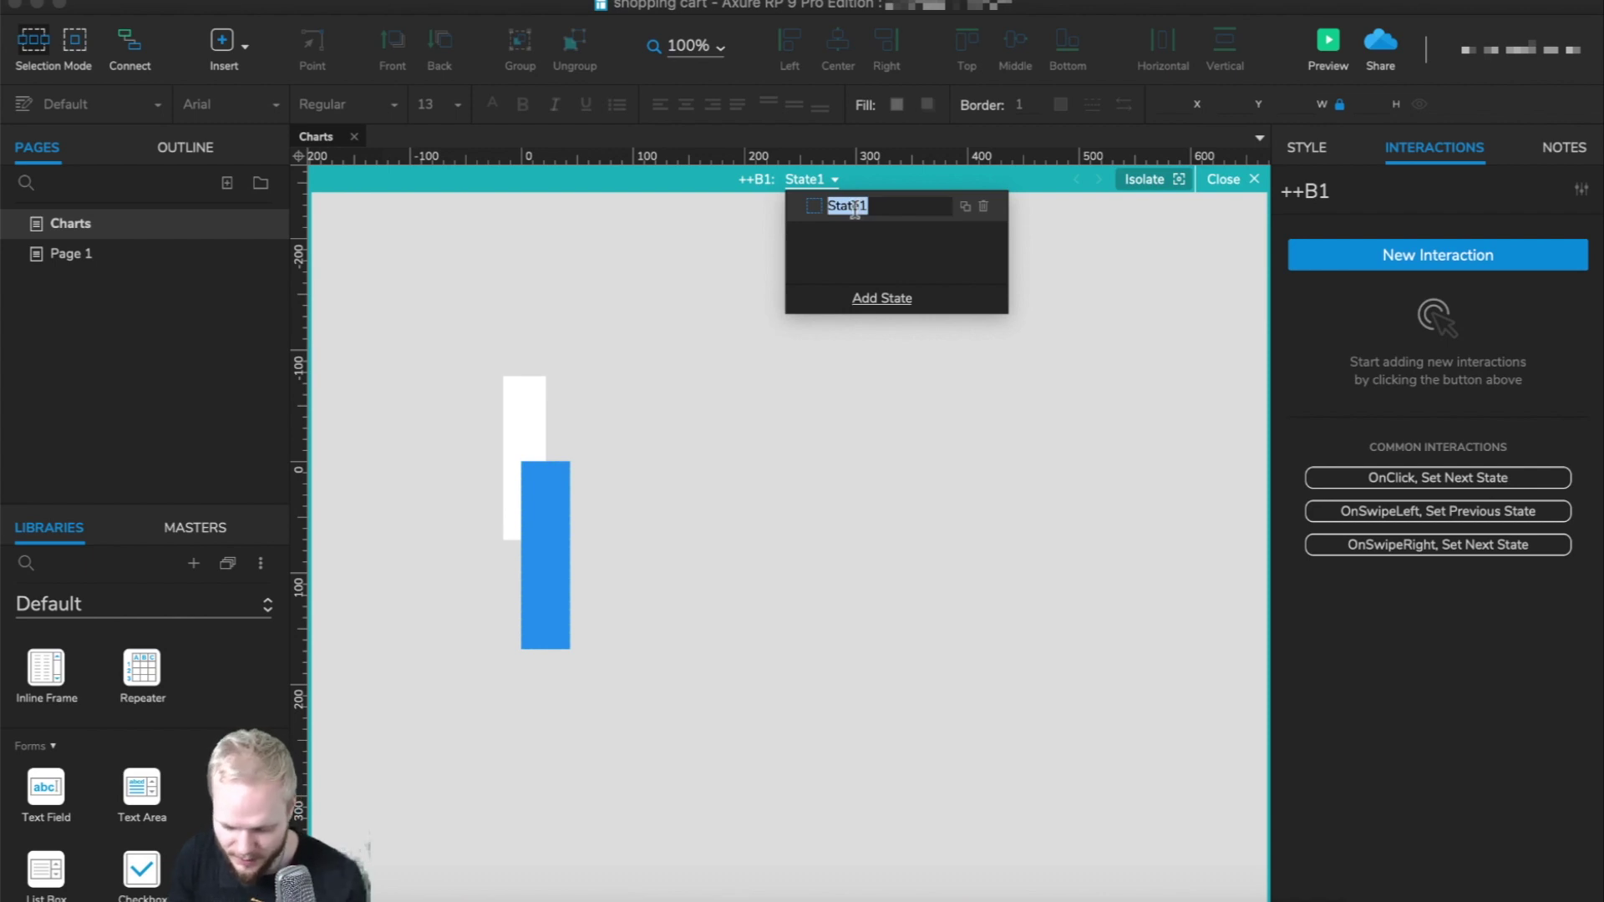
text(full)
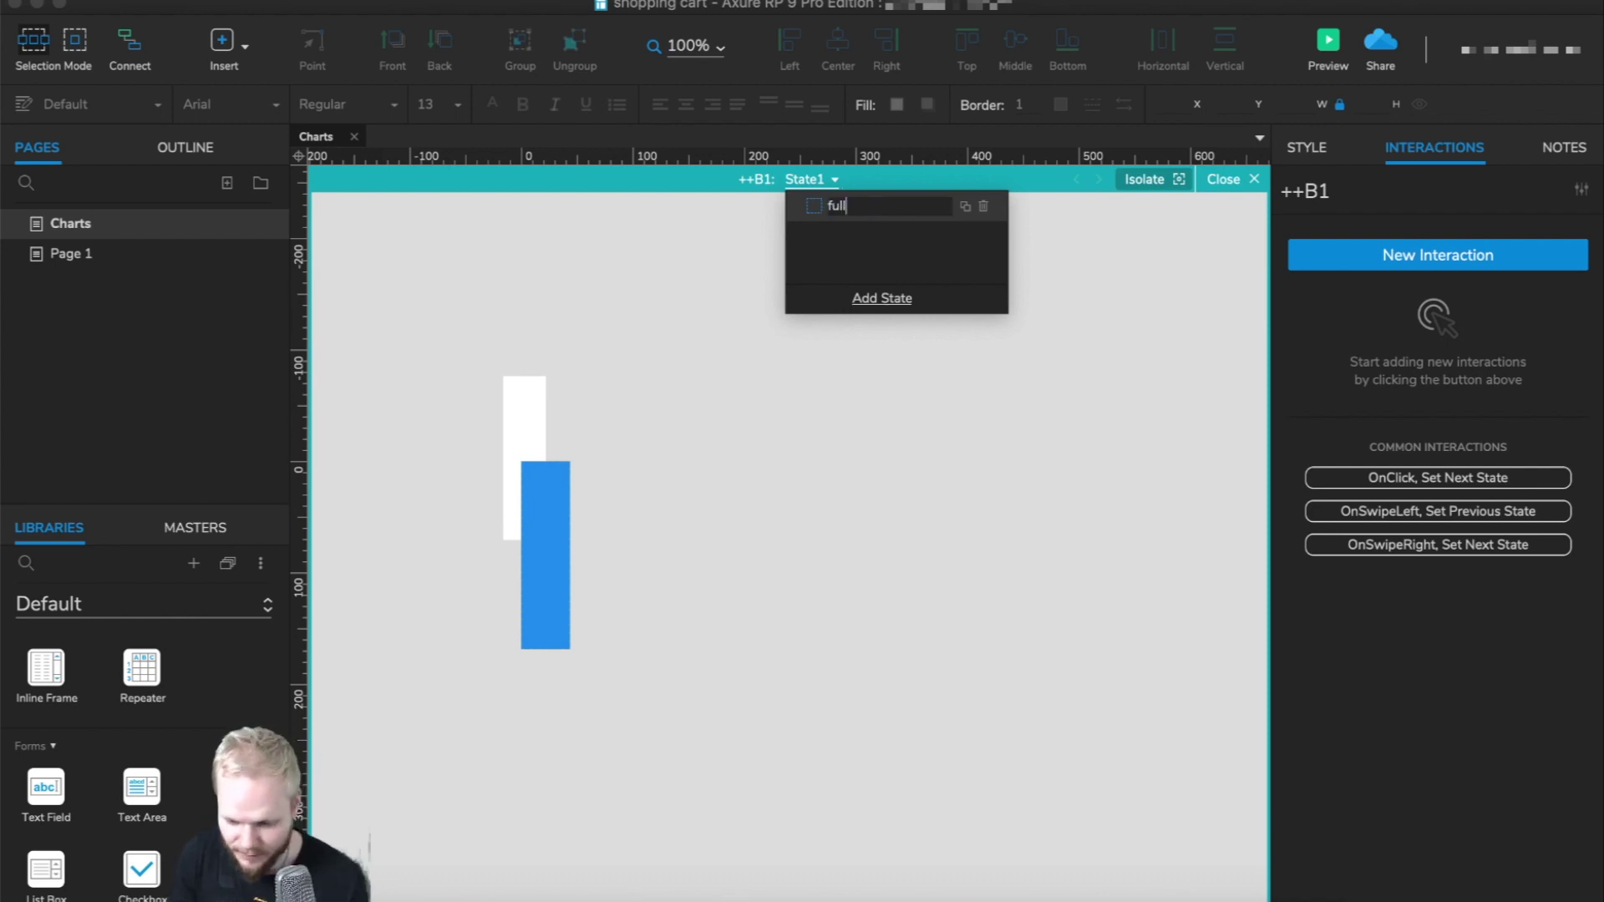
key(Return)
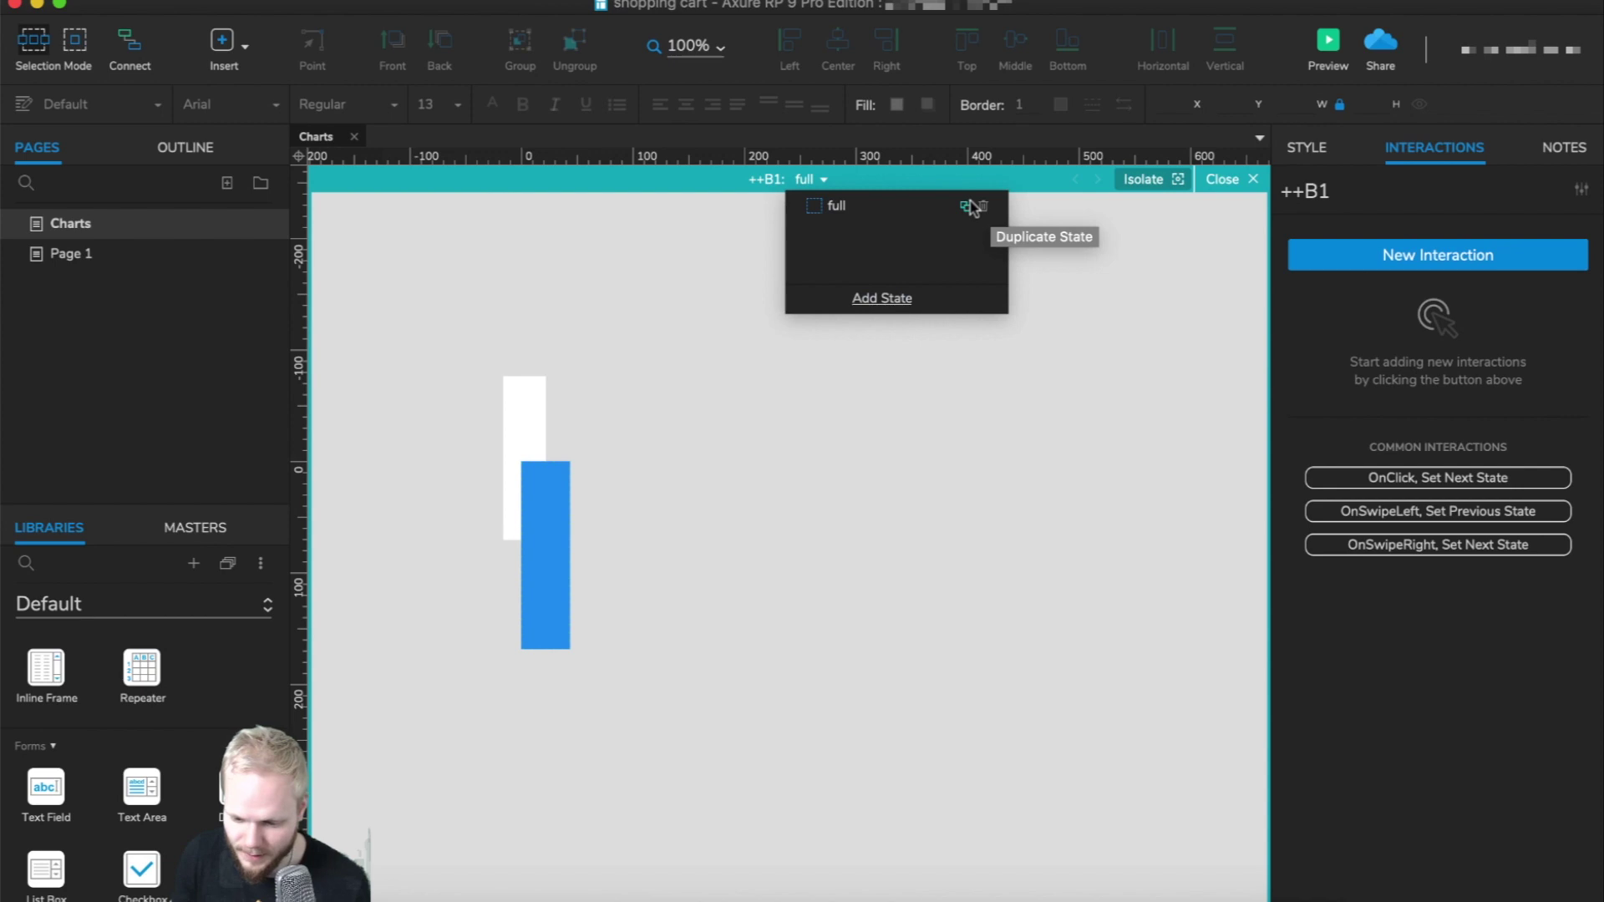
Duplicate the full state and name the copy mouseover.
click(965, 207)
text(mouseover)
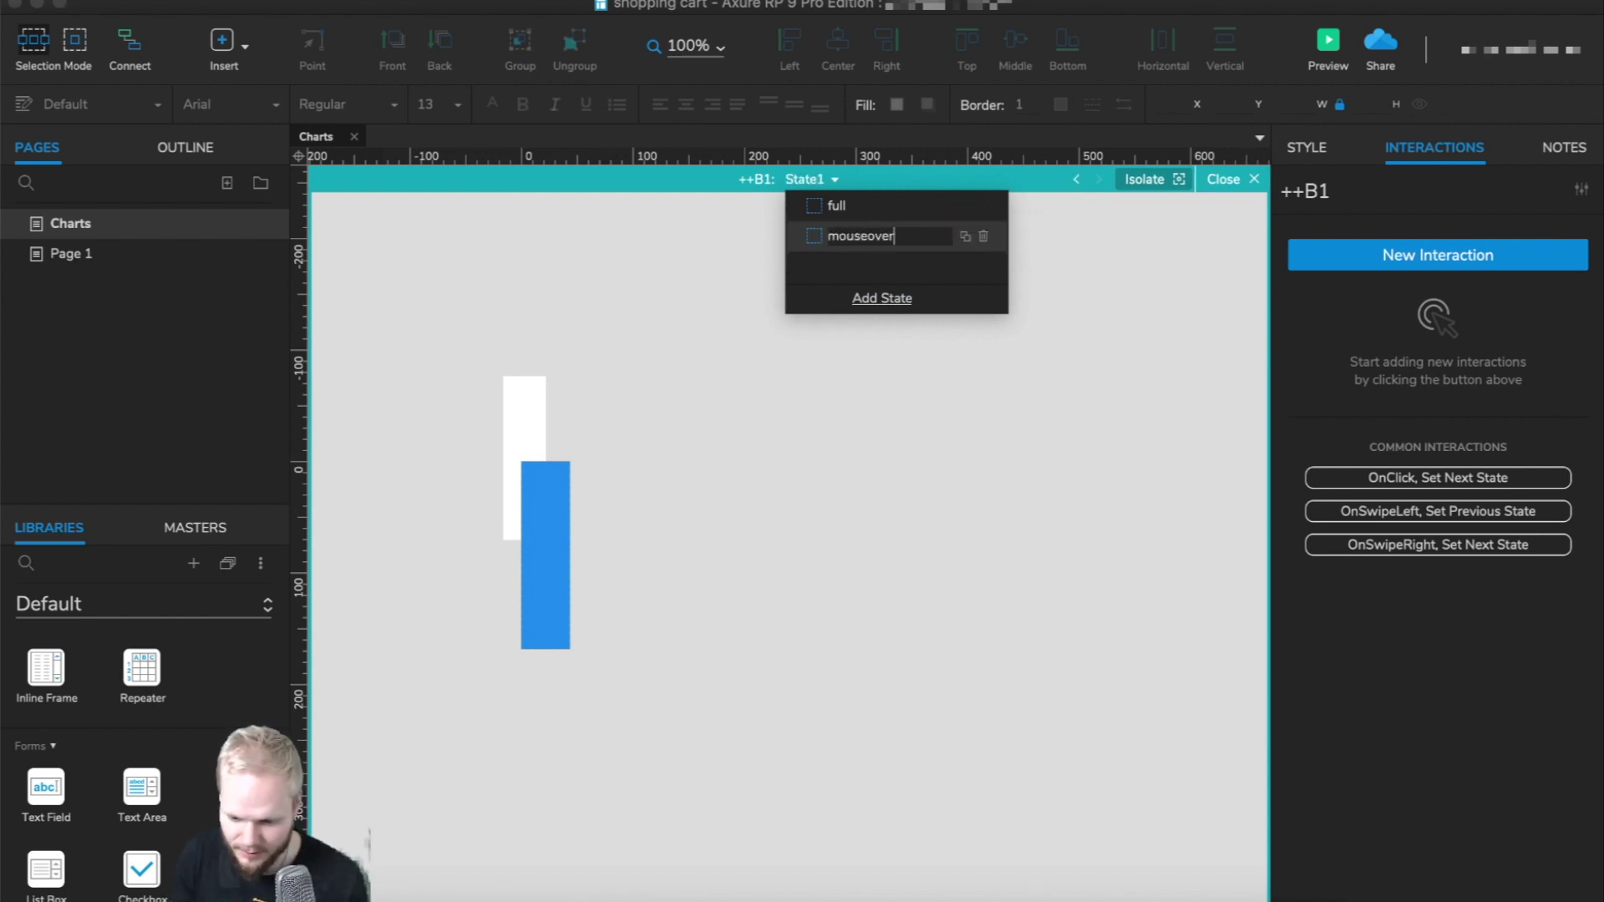
key(Return)
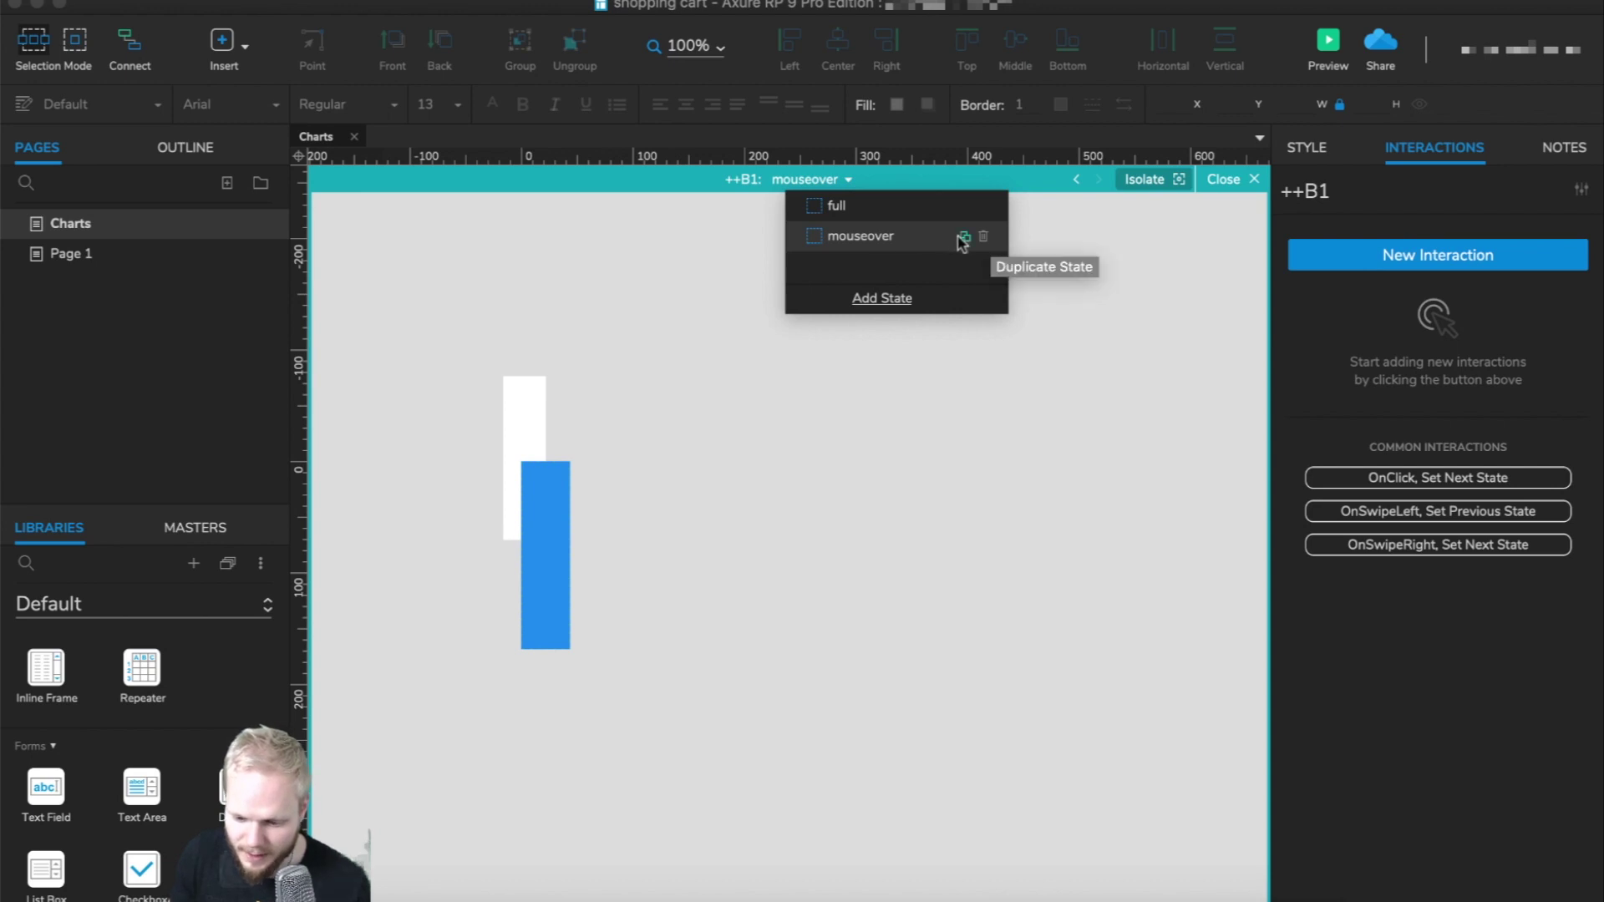
Add an empty state named default to ++B1 and move it to first place, above full.
click(892, 299)
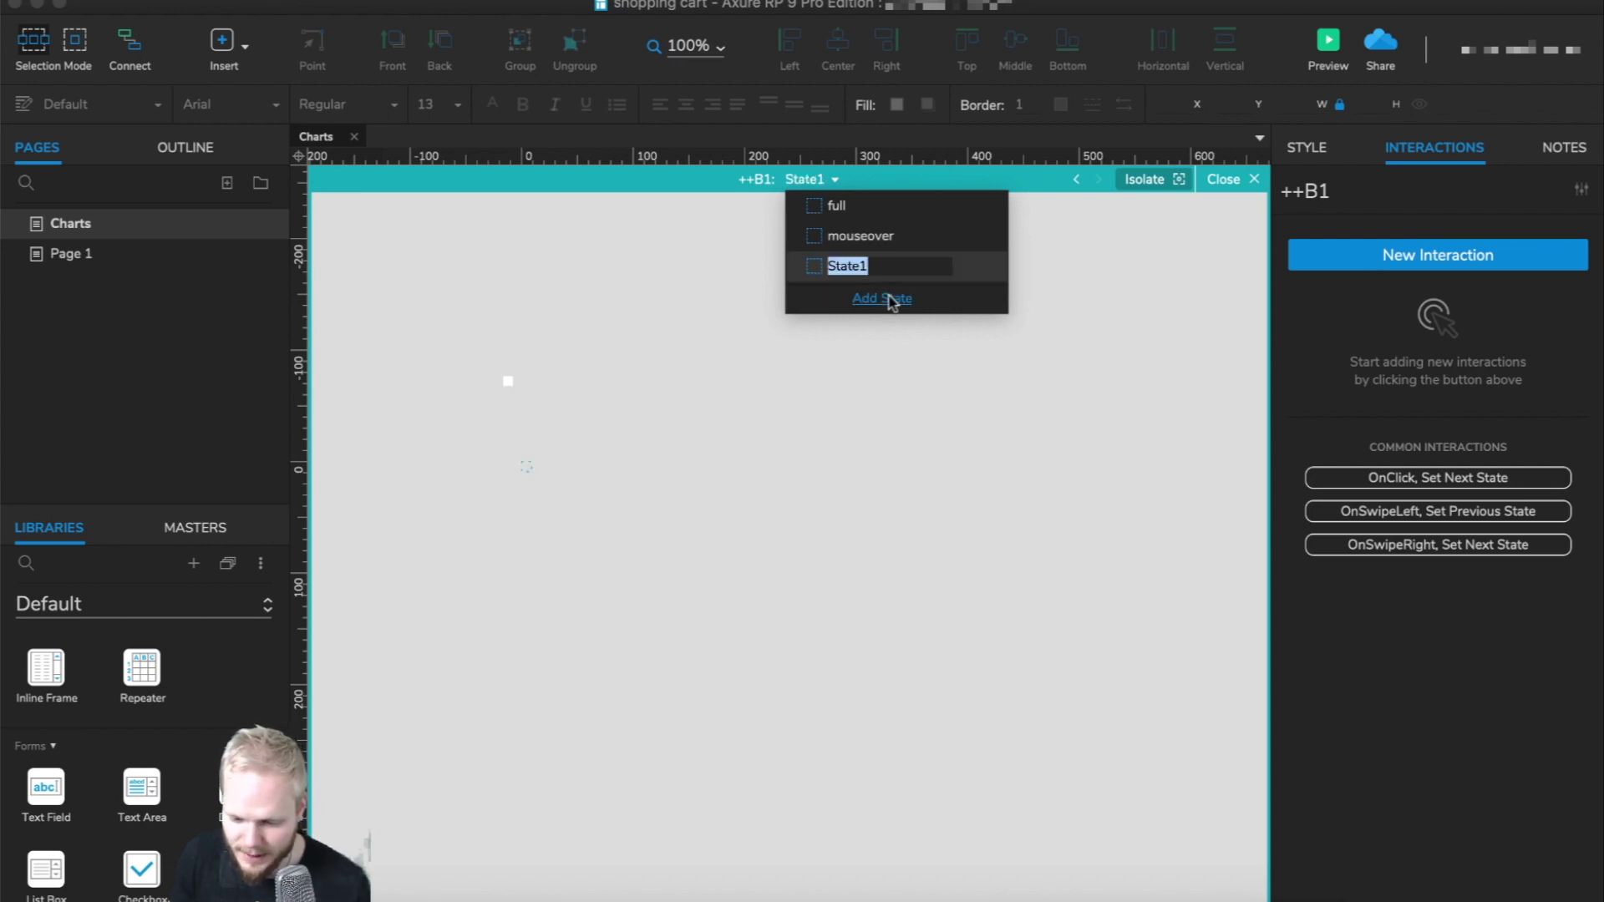
text(defau)
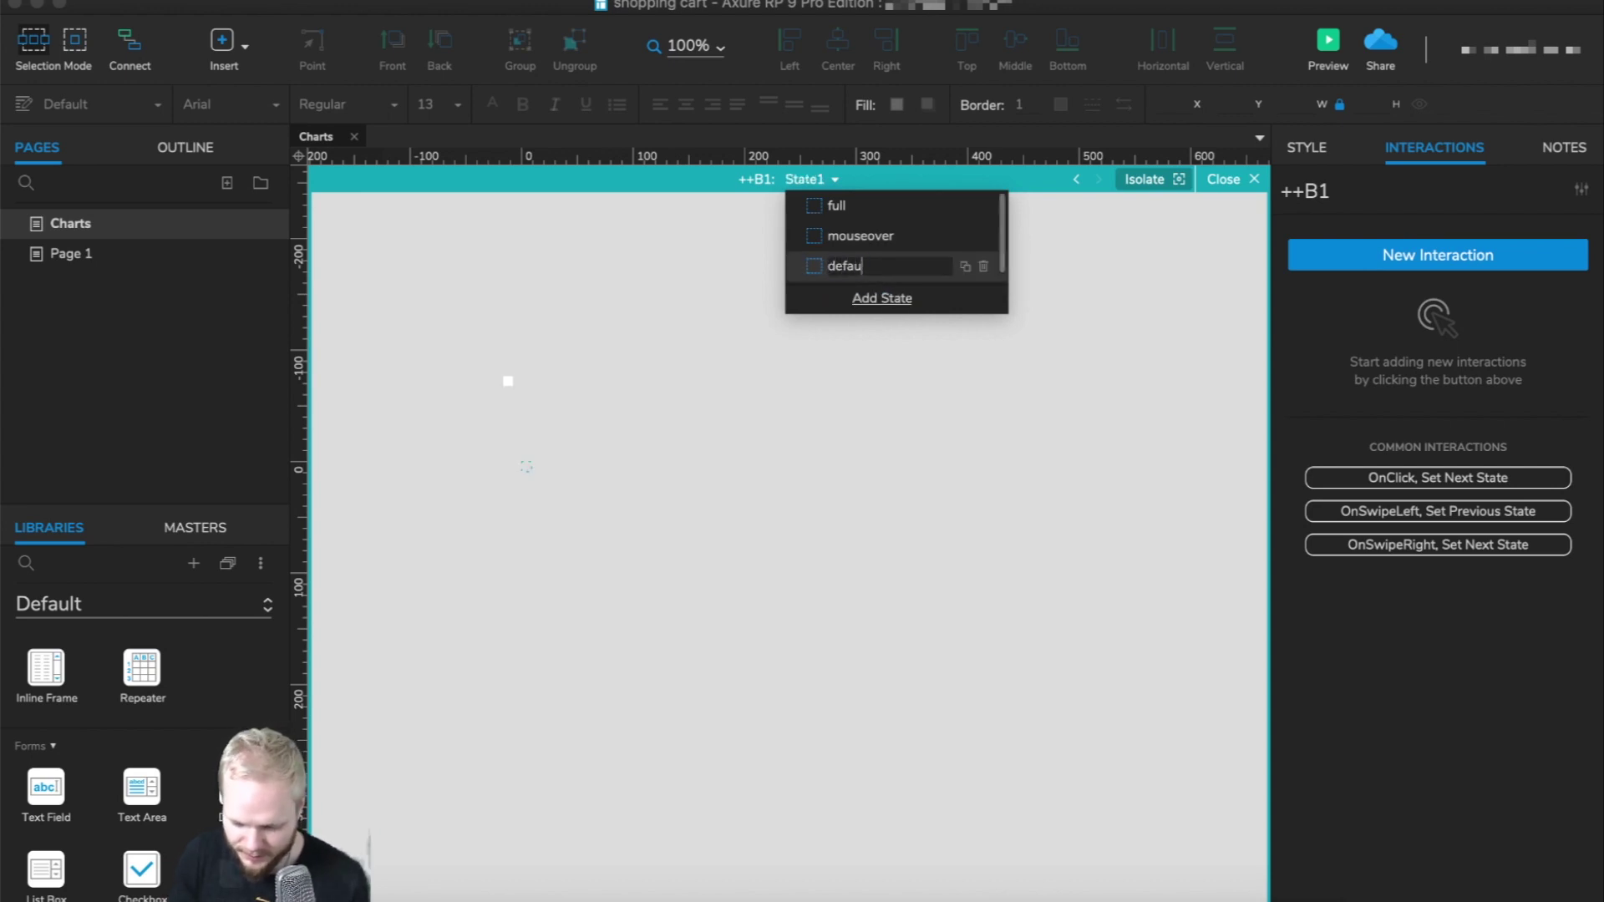
text(lt)
key(Return)
drag(851, 272, 865, 200)
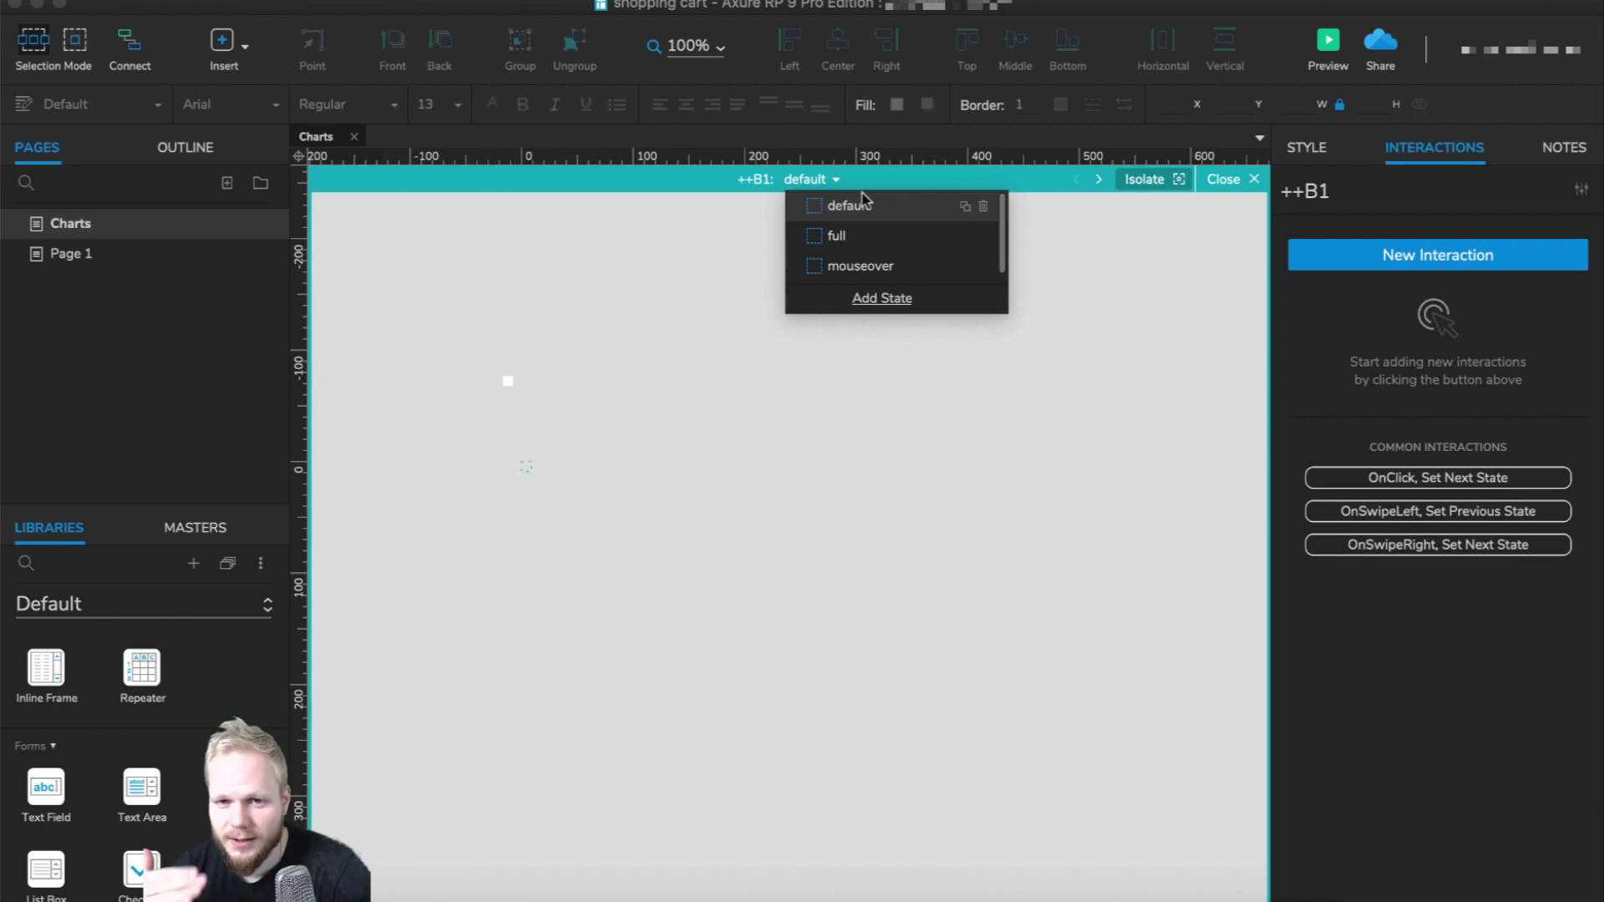
Change the bar's fill in the mouseover state to the suggested solid purple-blue, #4B21F3.
click(852, 235)
click(876, 266)
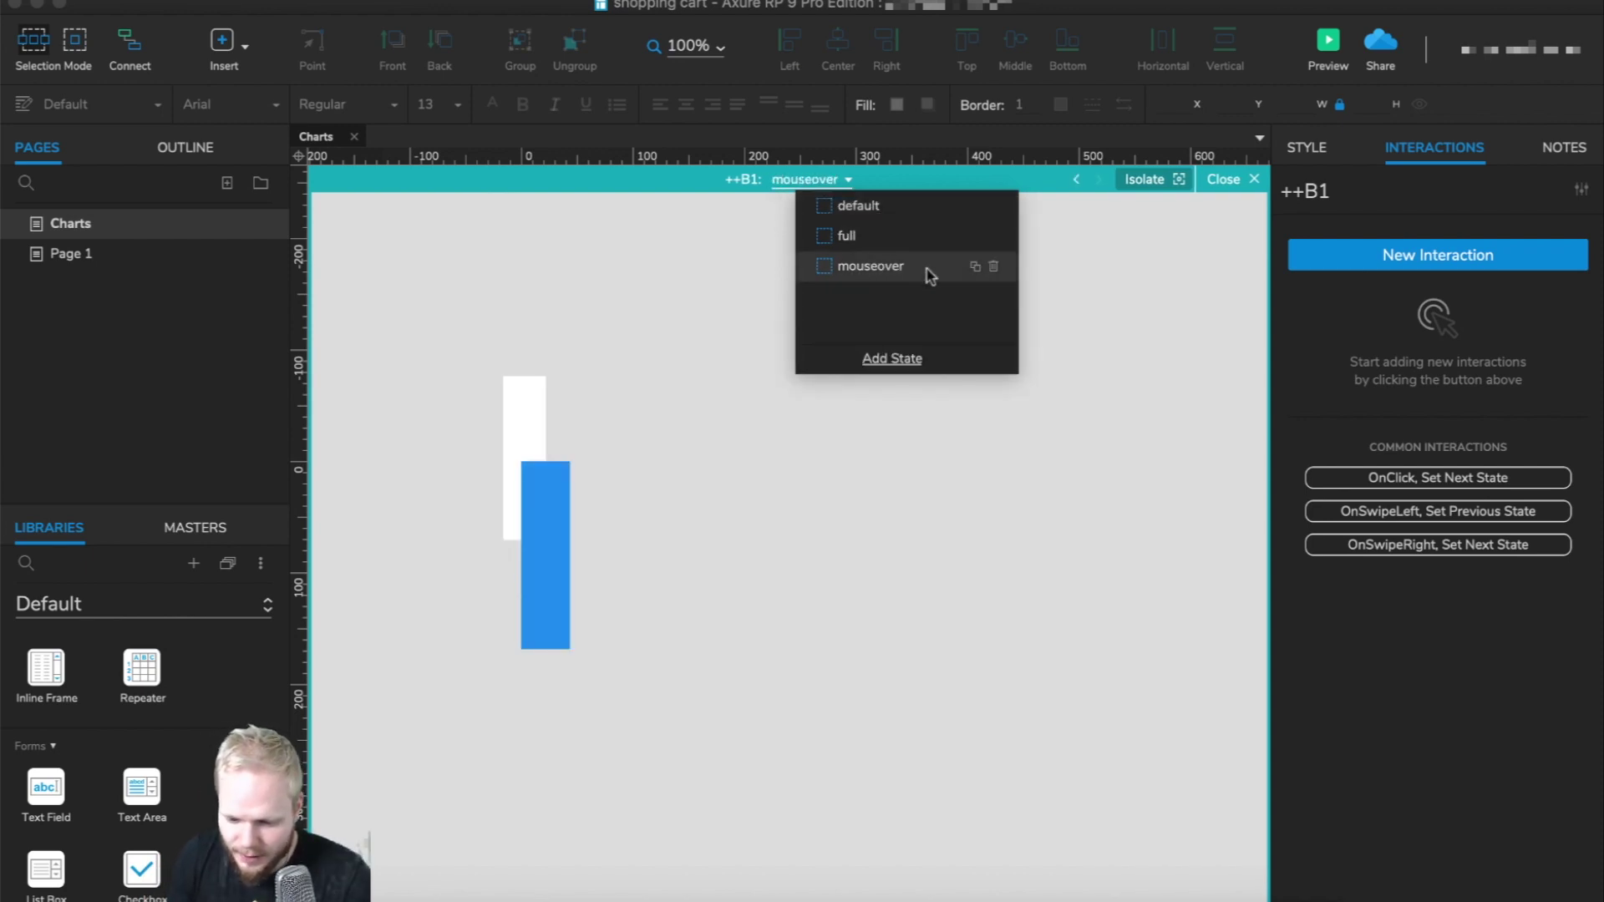
click(561, 516)
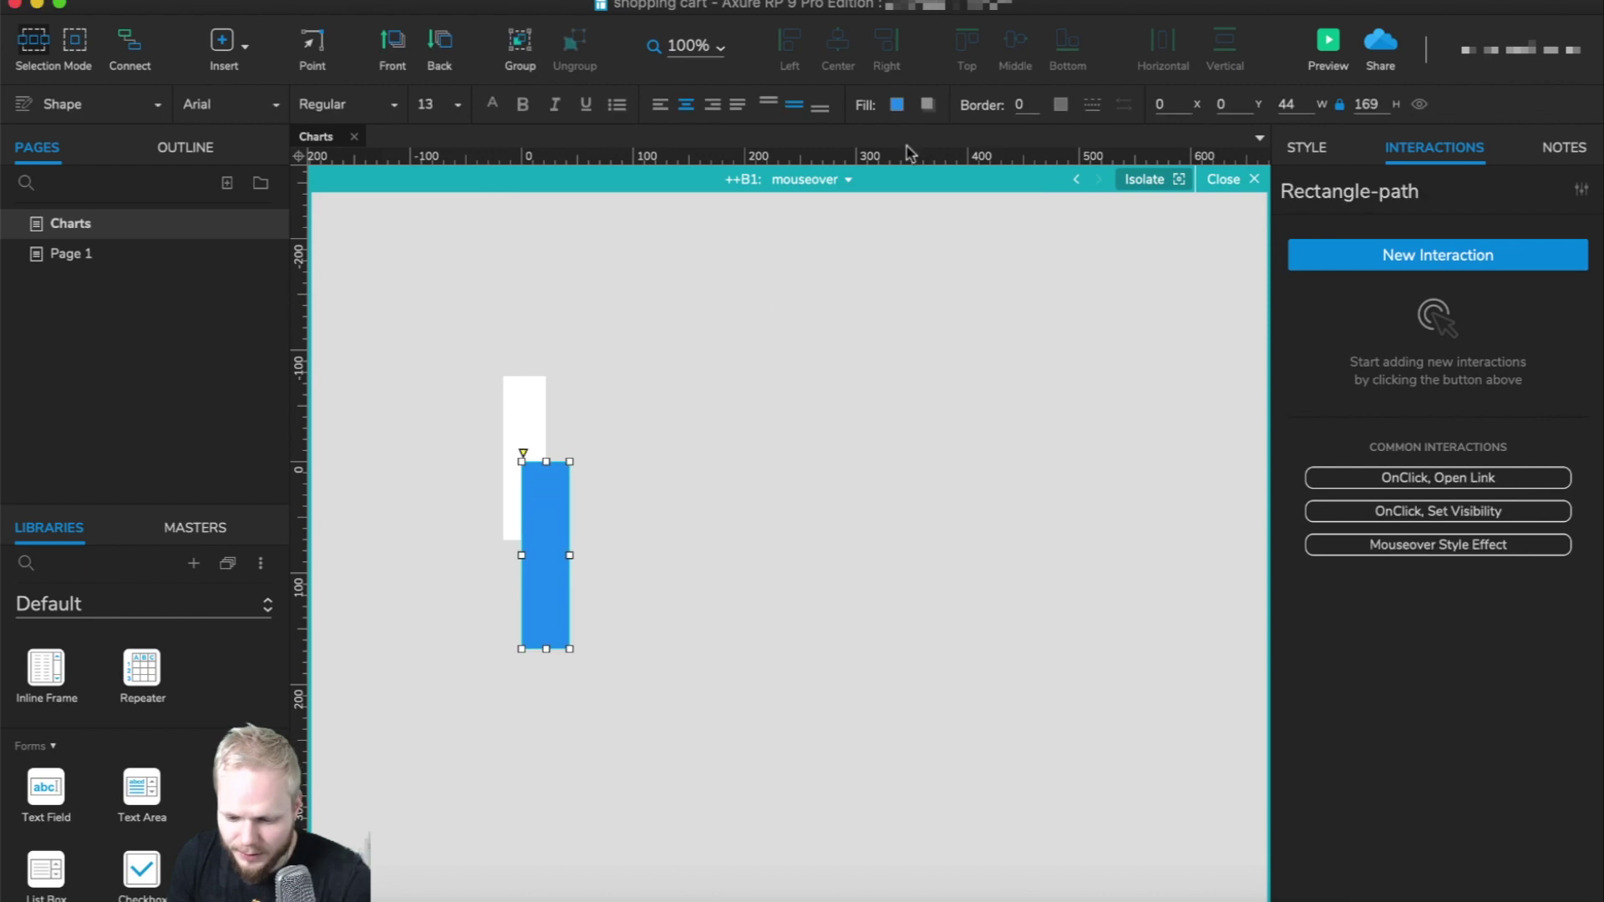
click(898, 105)
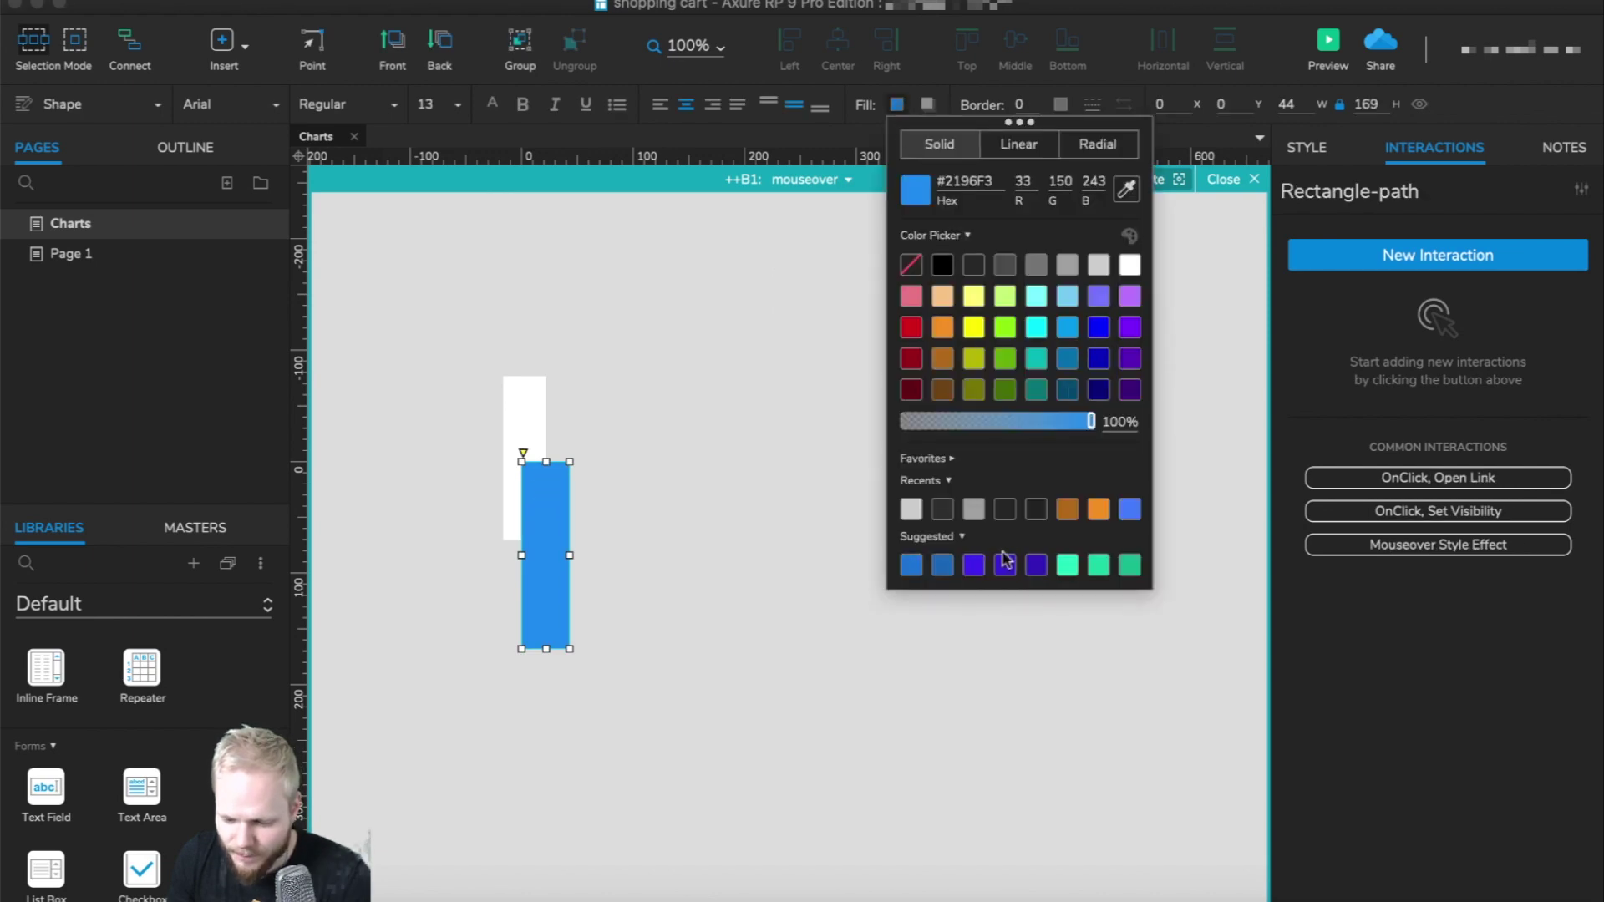
click(978, 569)
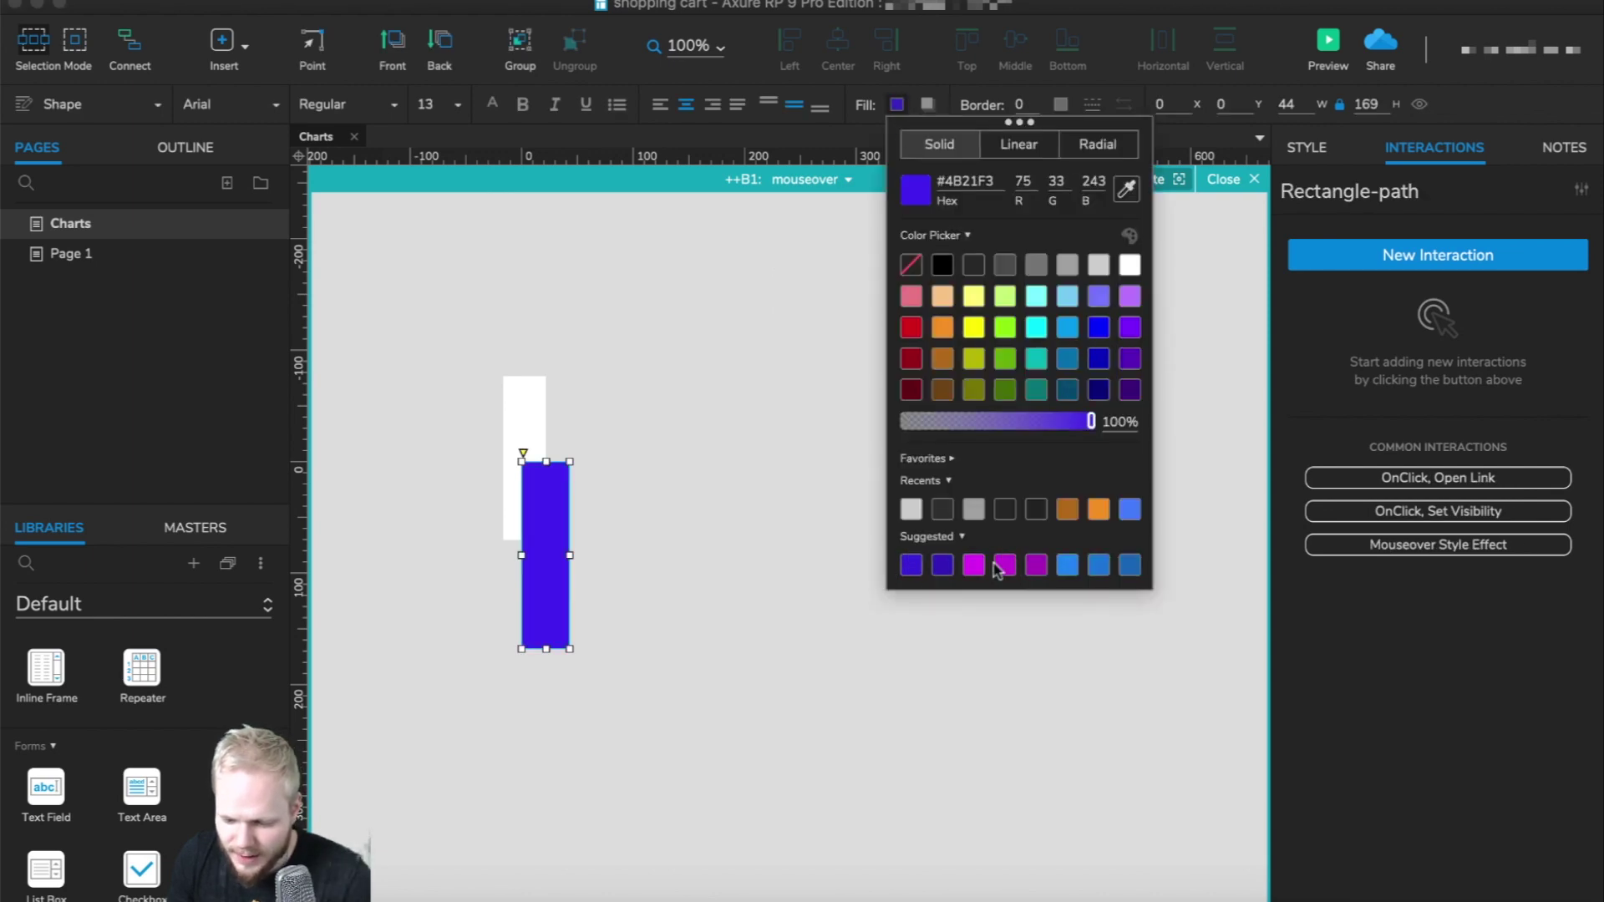
Recolour the bar in the mouseover state with the suggested darker blue #1A70C0 and return to the Charts page.
click(1130, 570)
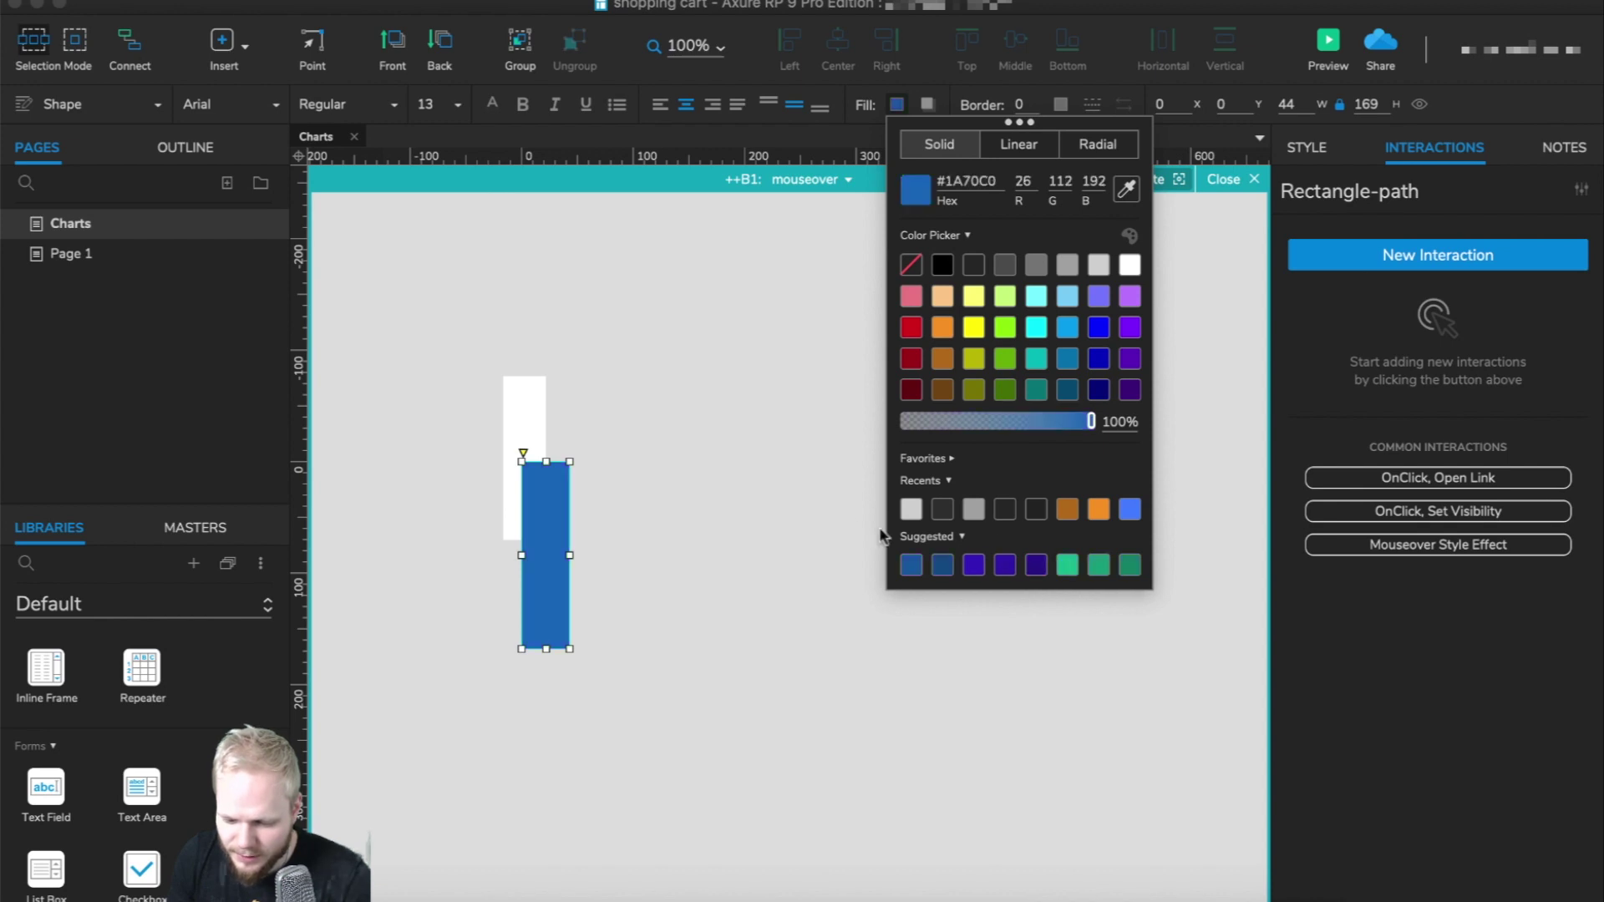
click(845, 514)
double_click(675, 453)
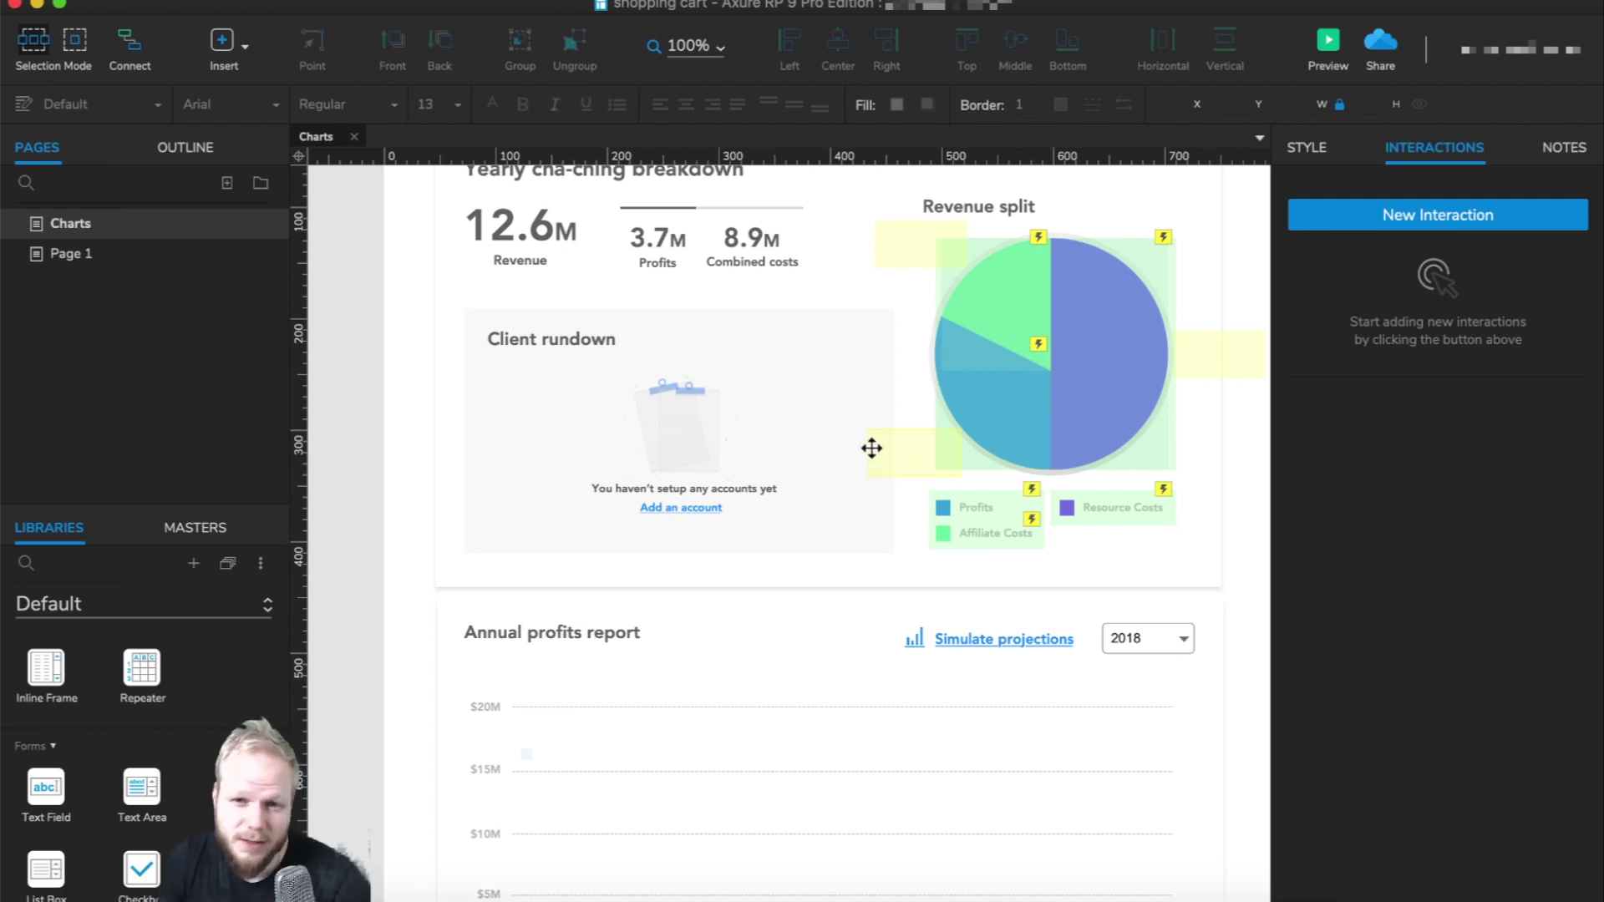
Enlarge the small ++B1 panel to about 43 by 165 so it stands above the JAN label.
scroll(864, 470, down, 5)
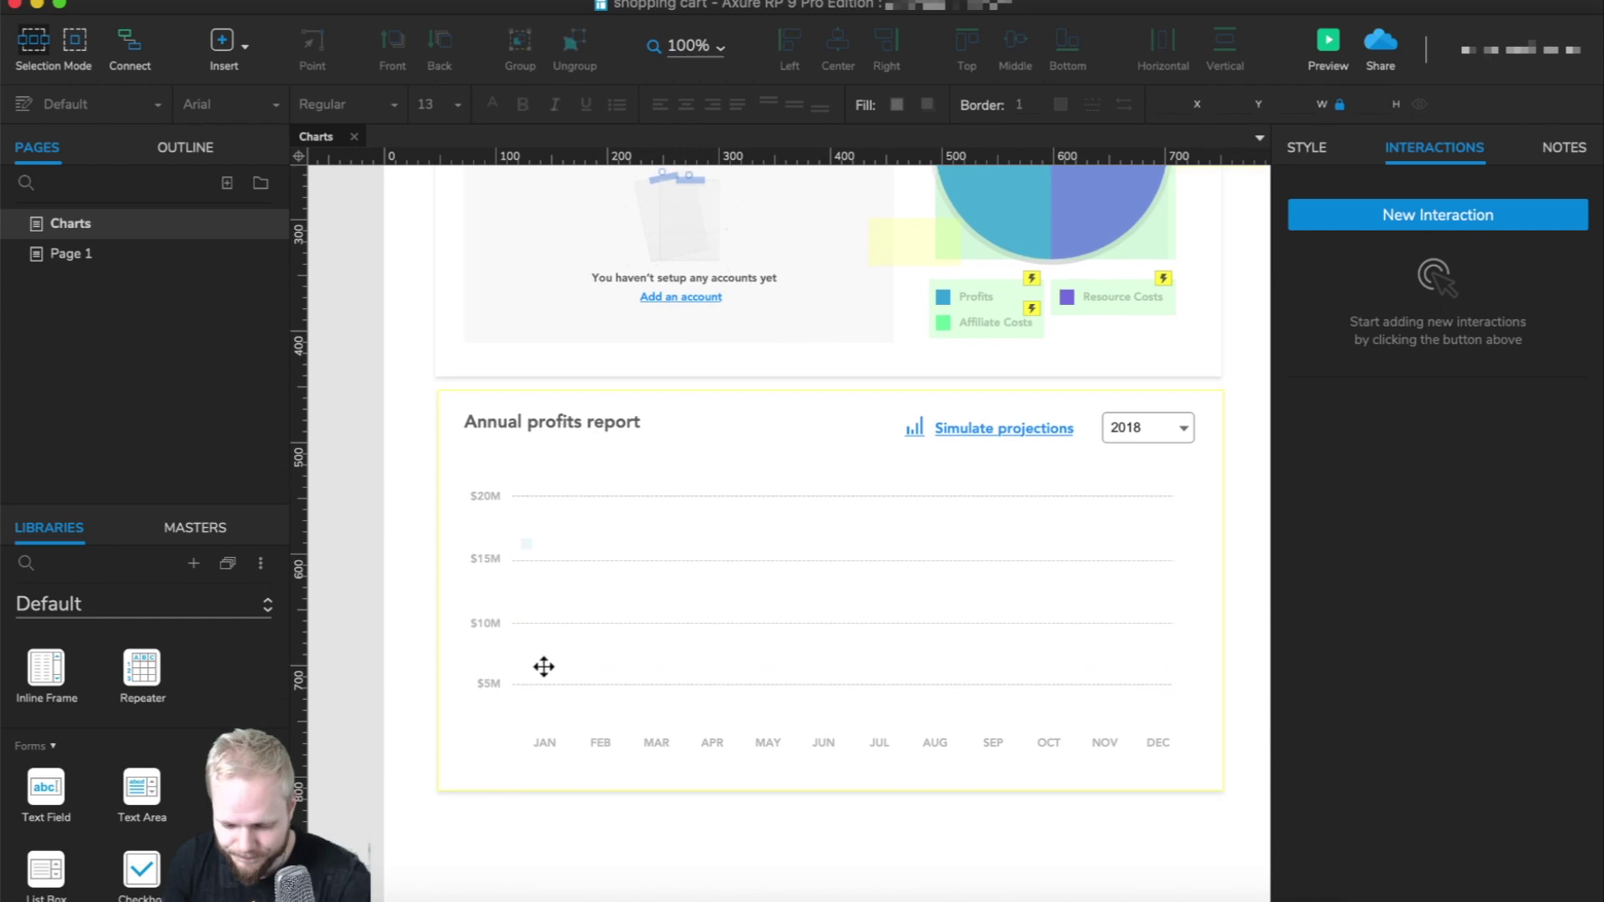
click(526, 543)
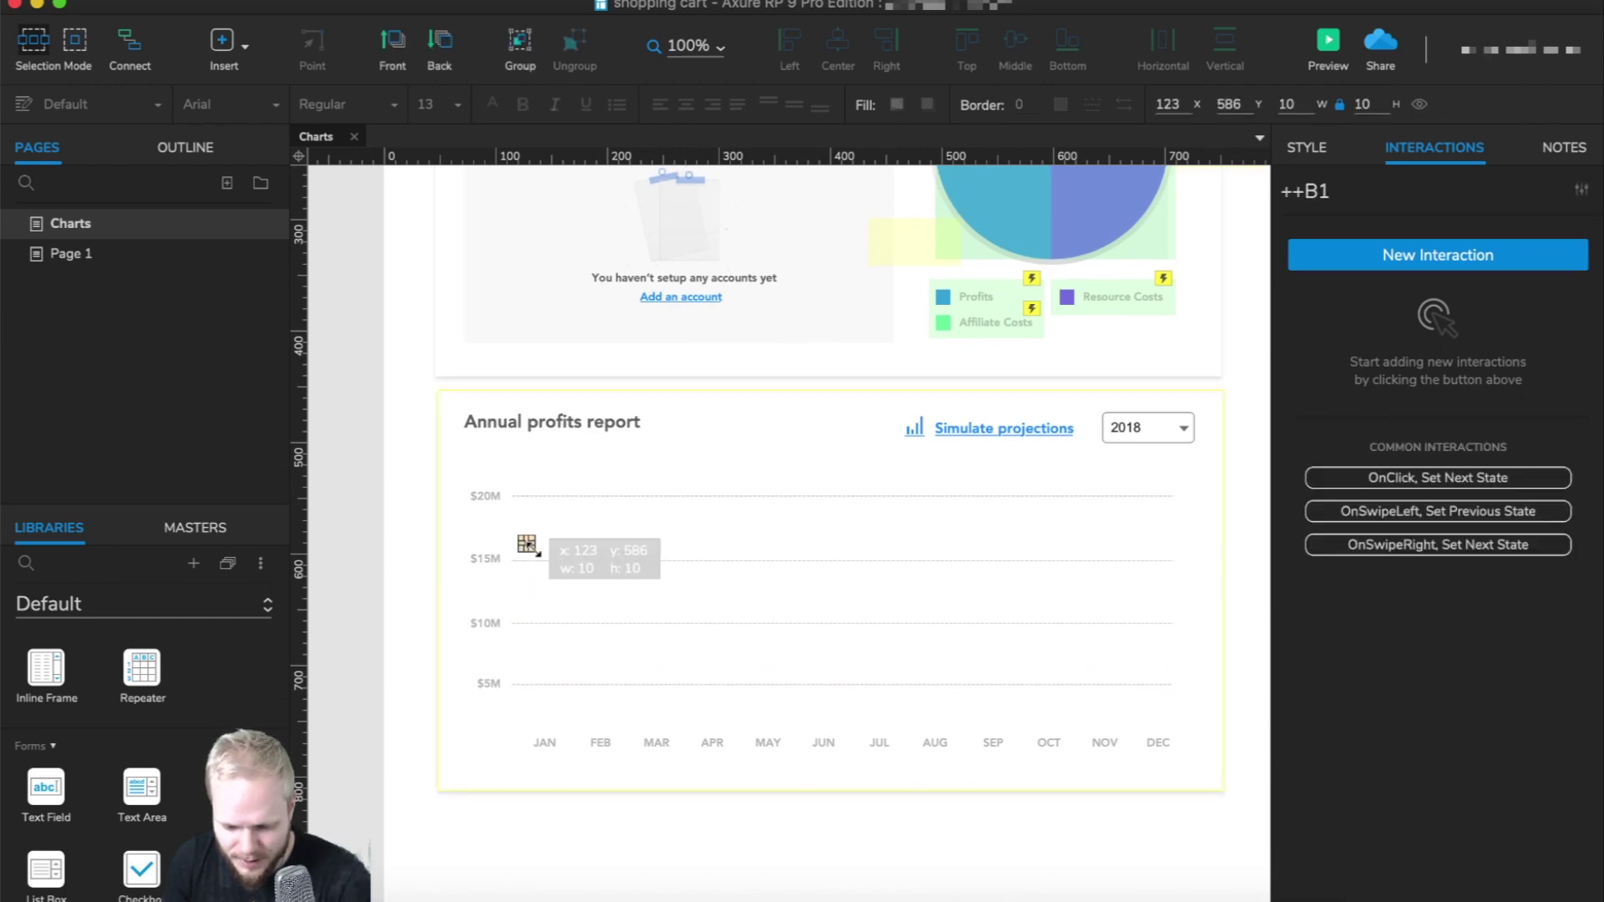
drag(537, 556, 569, 722)
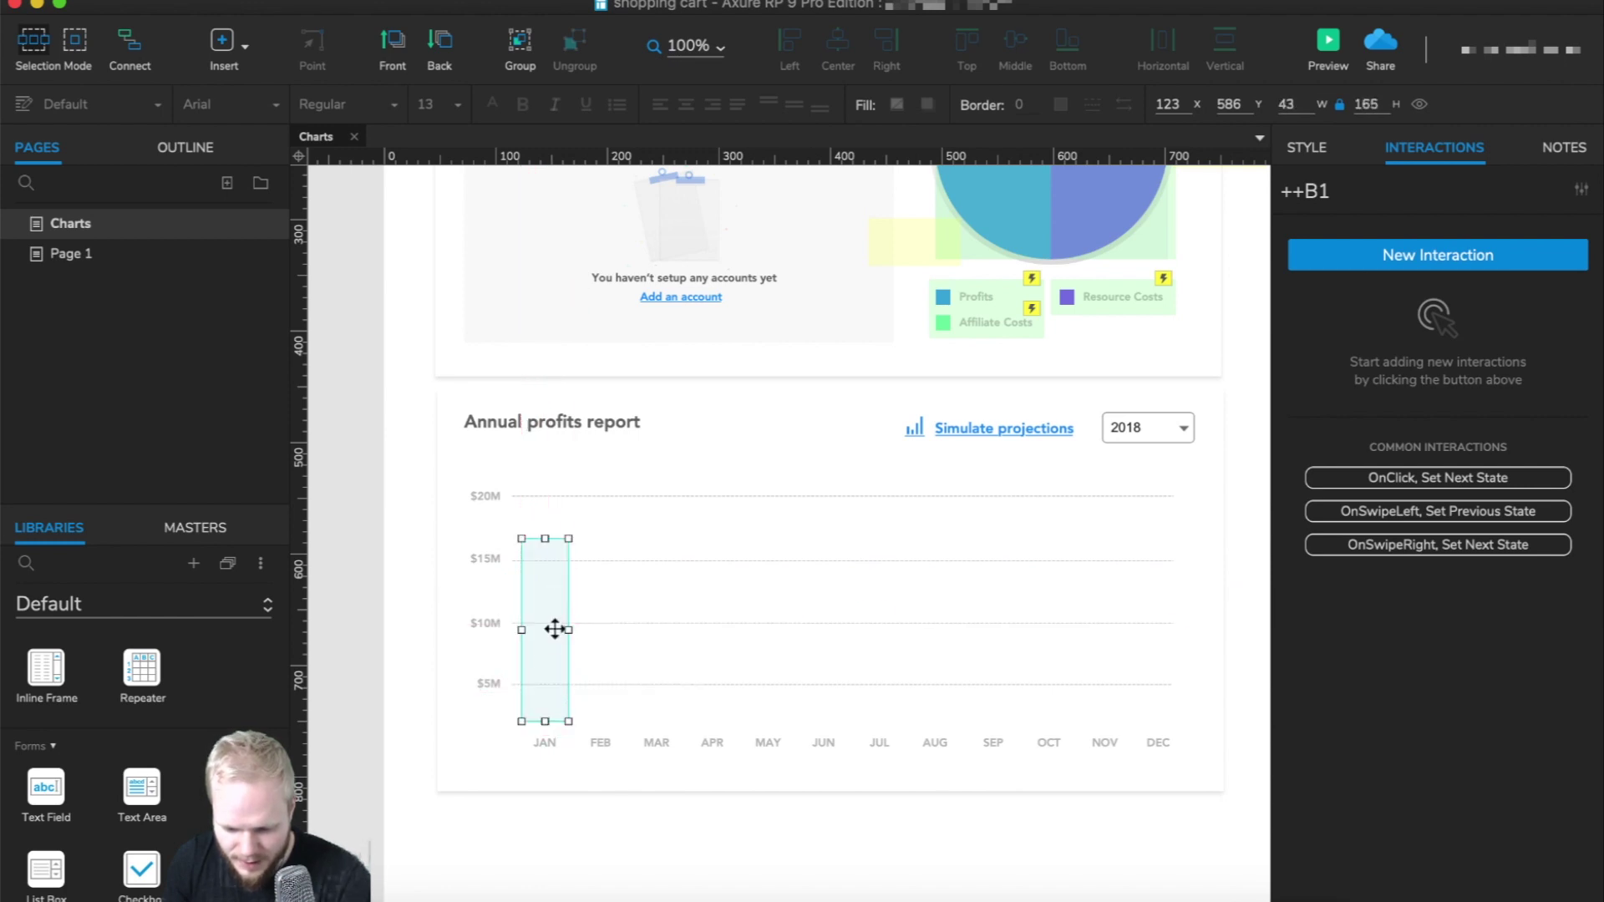
Inspect the blue bar in the full state of ++B1 and compare its size with the panel's frame.
double_click(554, 629)
click(834, 180)
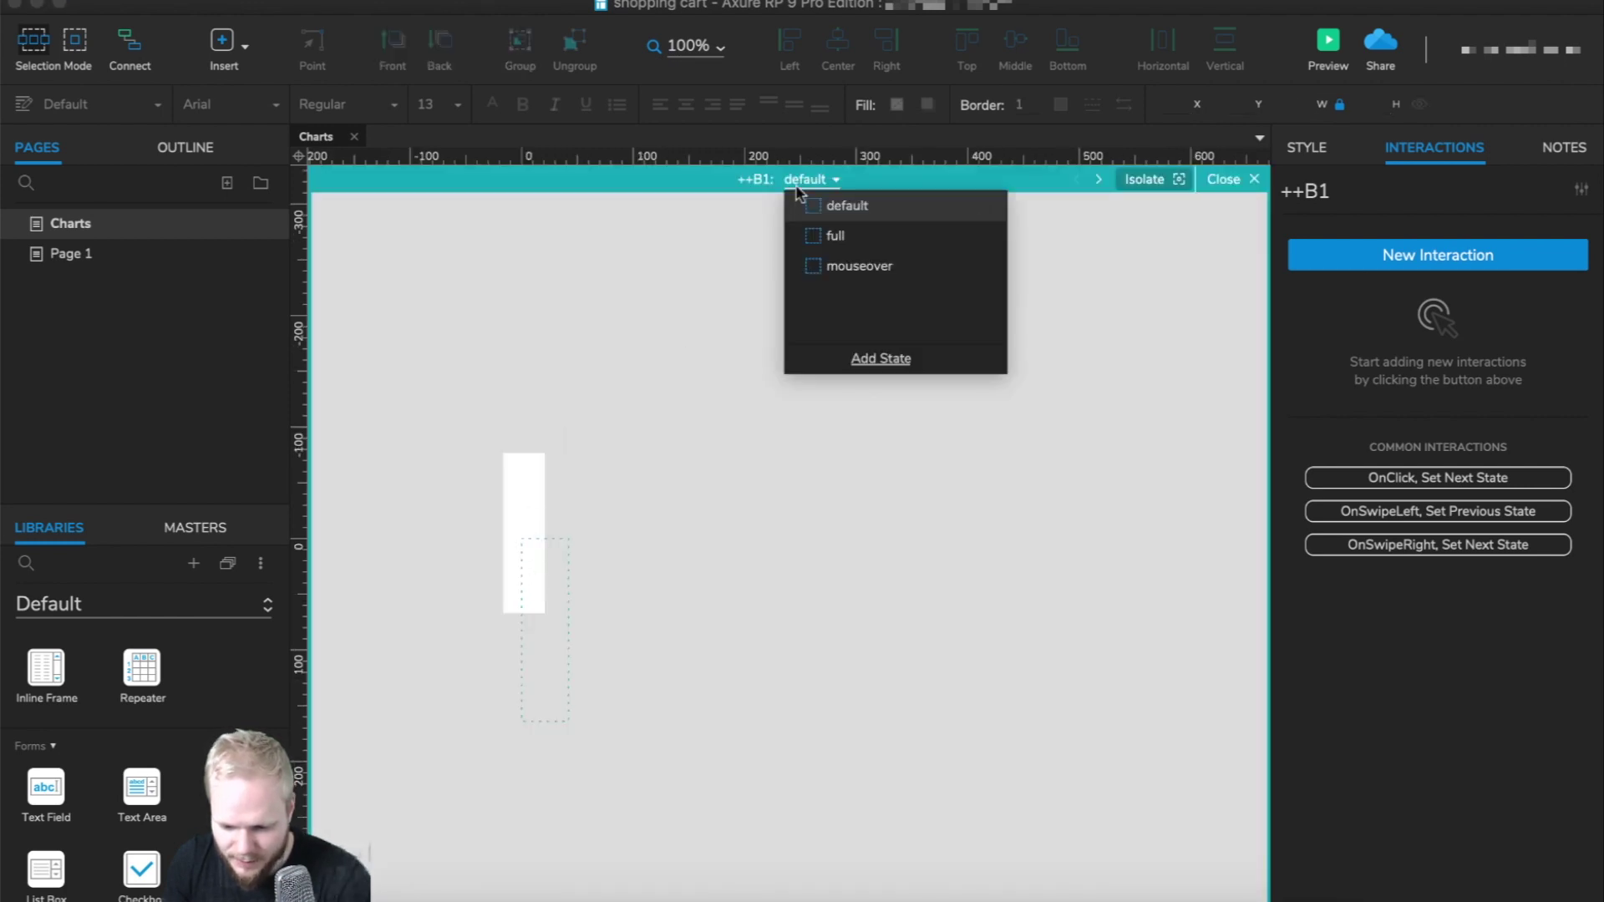
click(836, 236)
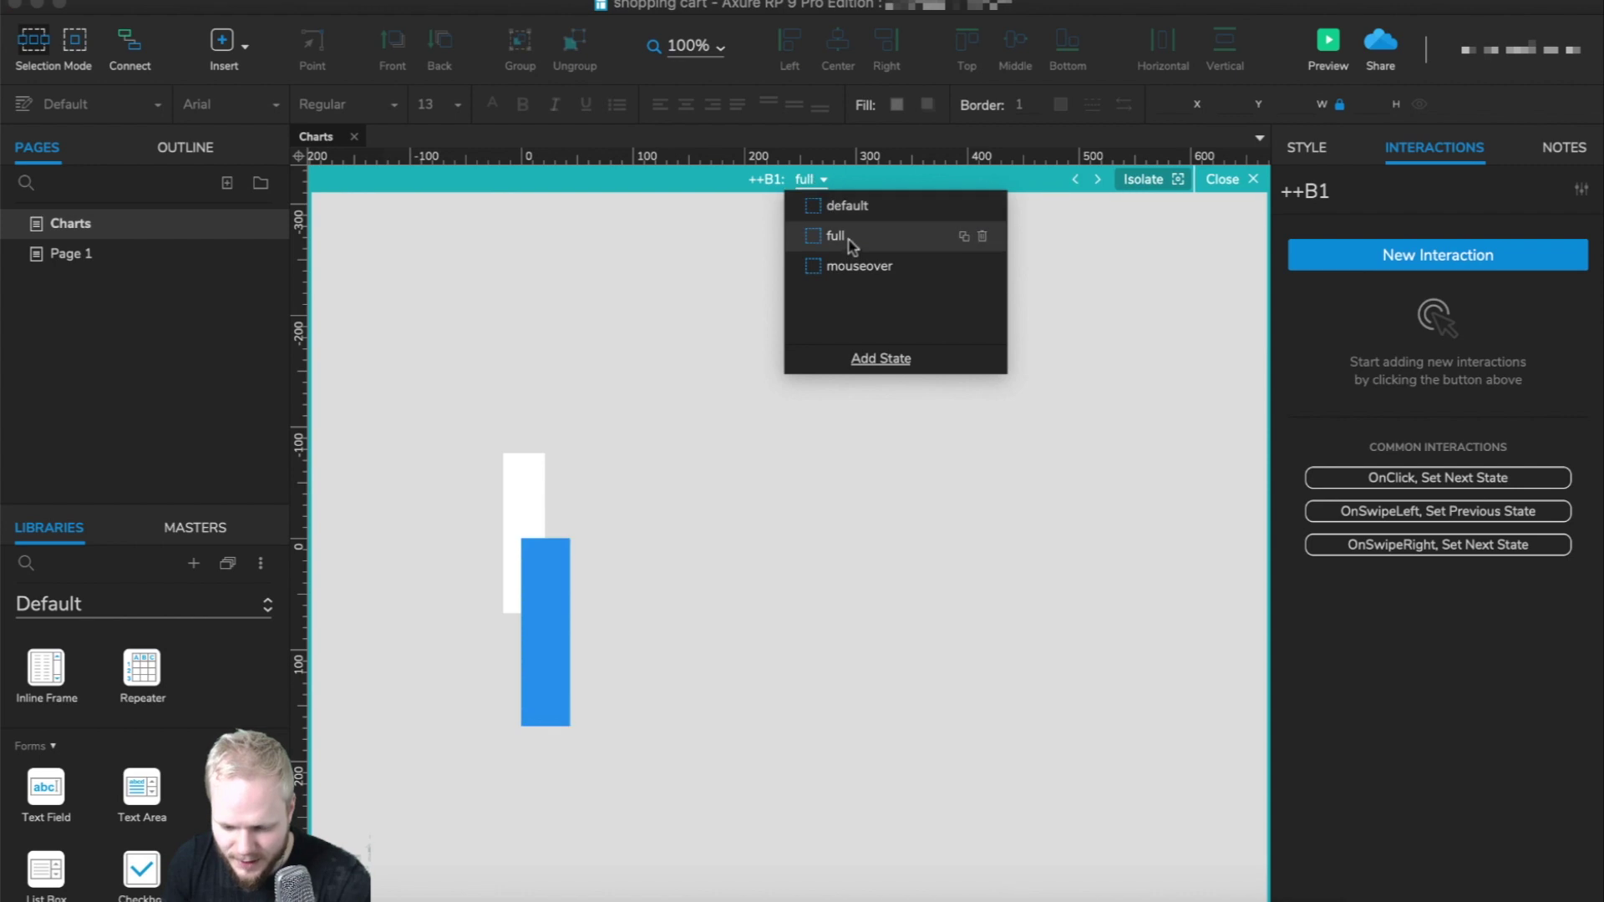
click(546, 584)
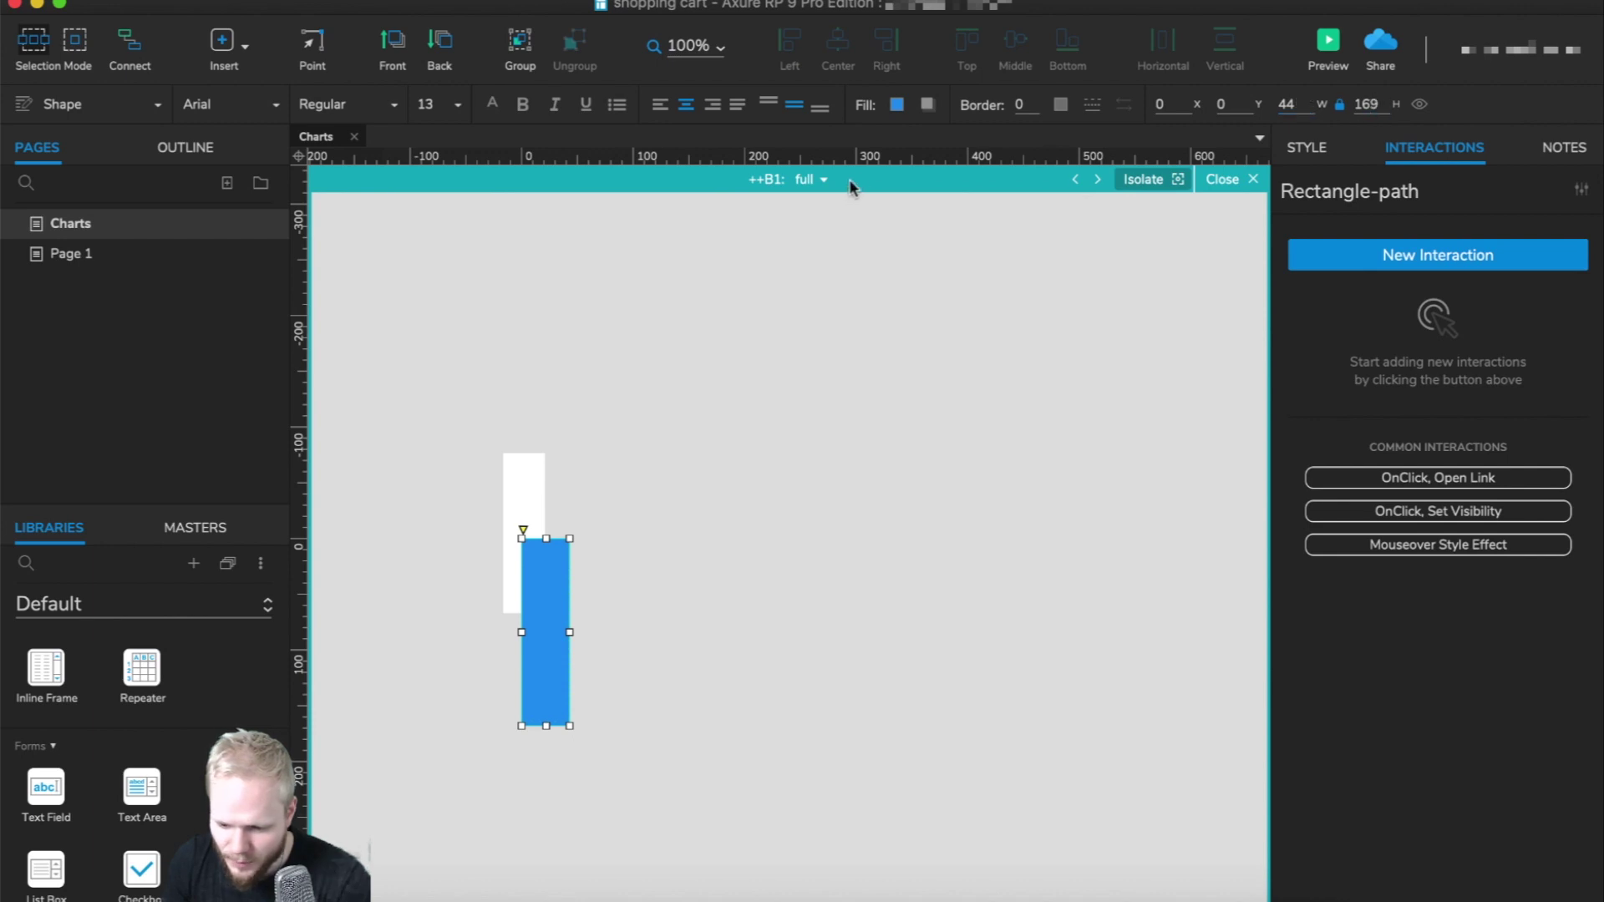
click(1227, 180)
Stretch the ++B1 panel to about 44 by 227, reaching from above the $20M line down to the JAN label.
click(539, 594)
drag(545, 543, 544, 476)
drag(545, 720, 546, 729)
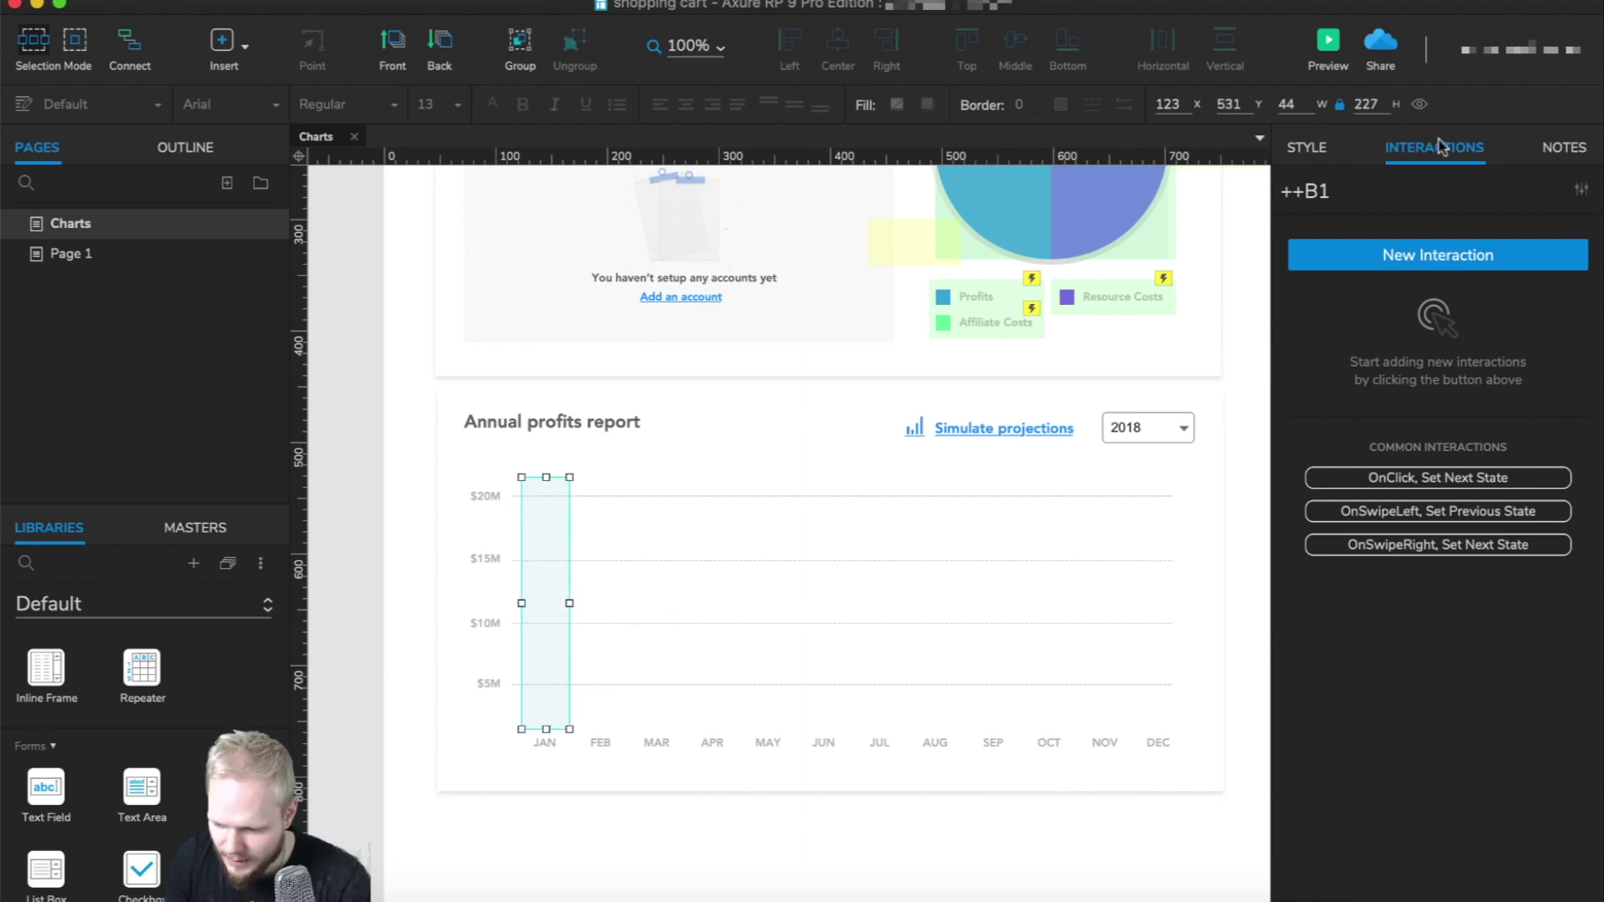
Add an OnPageLoad interaction to the Charts page that sets panel ++B1 to the full state.
click(372, 433)
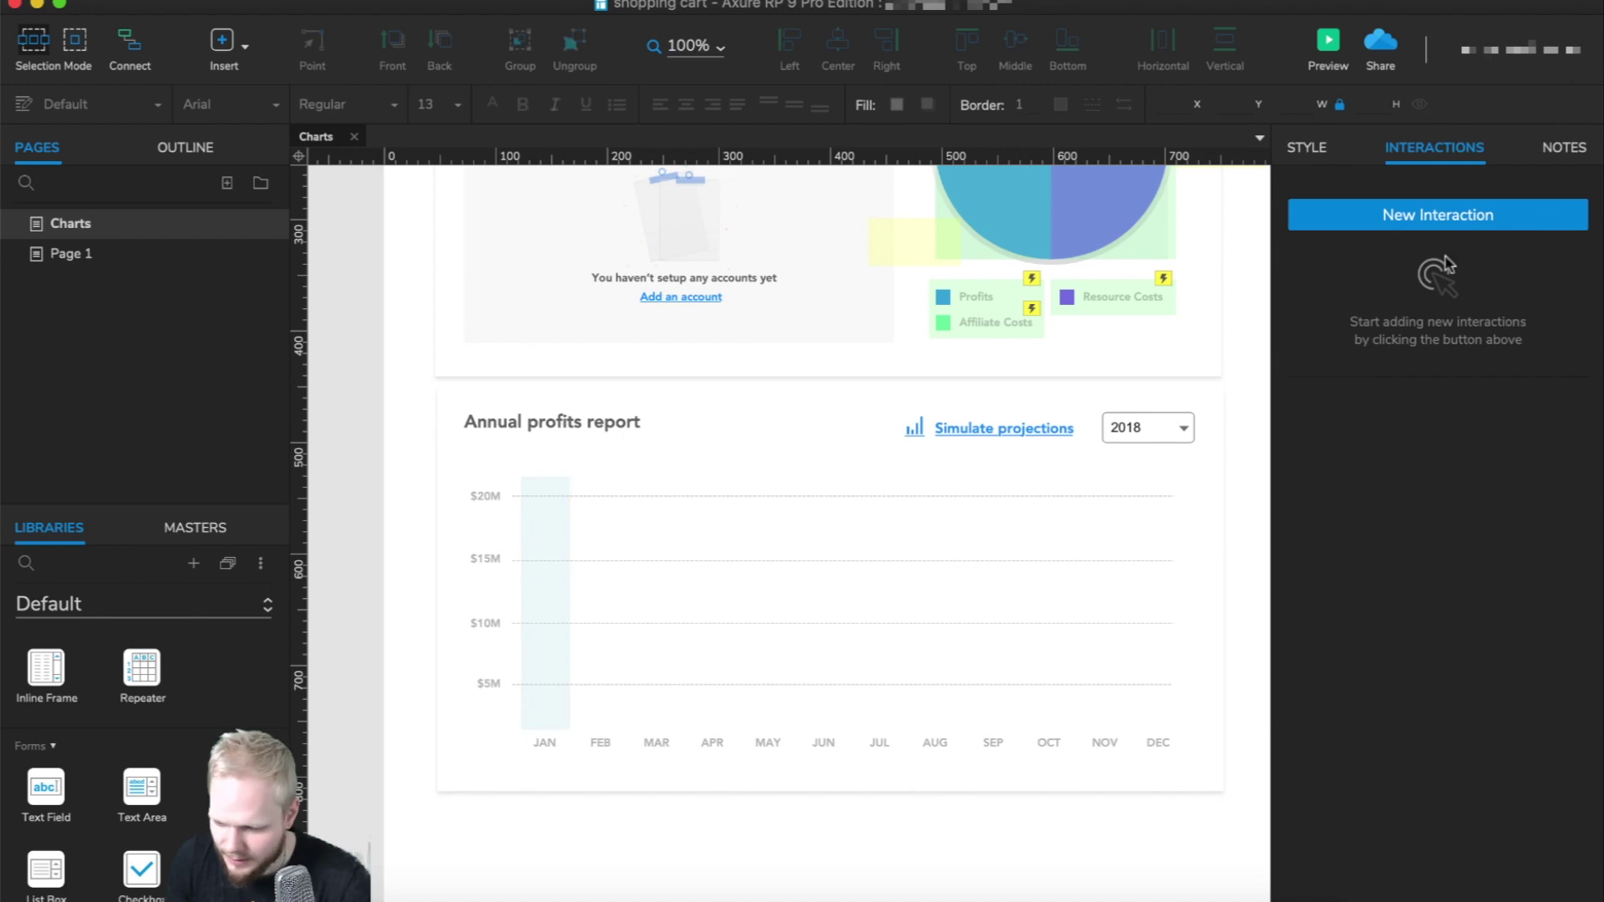
click(1431, 209)
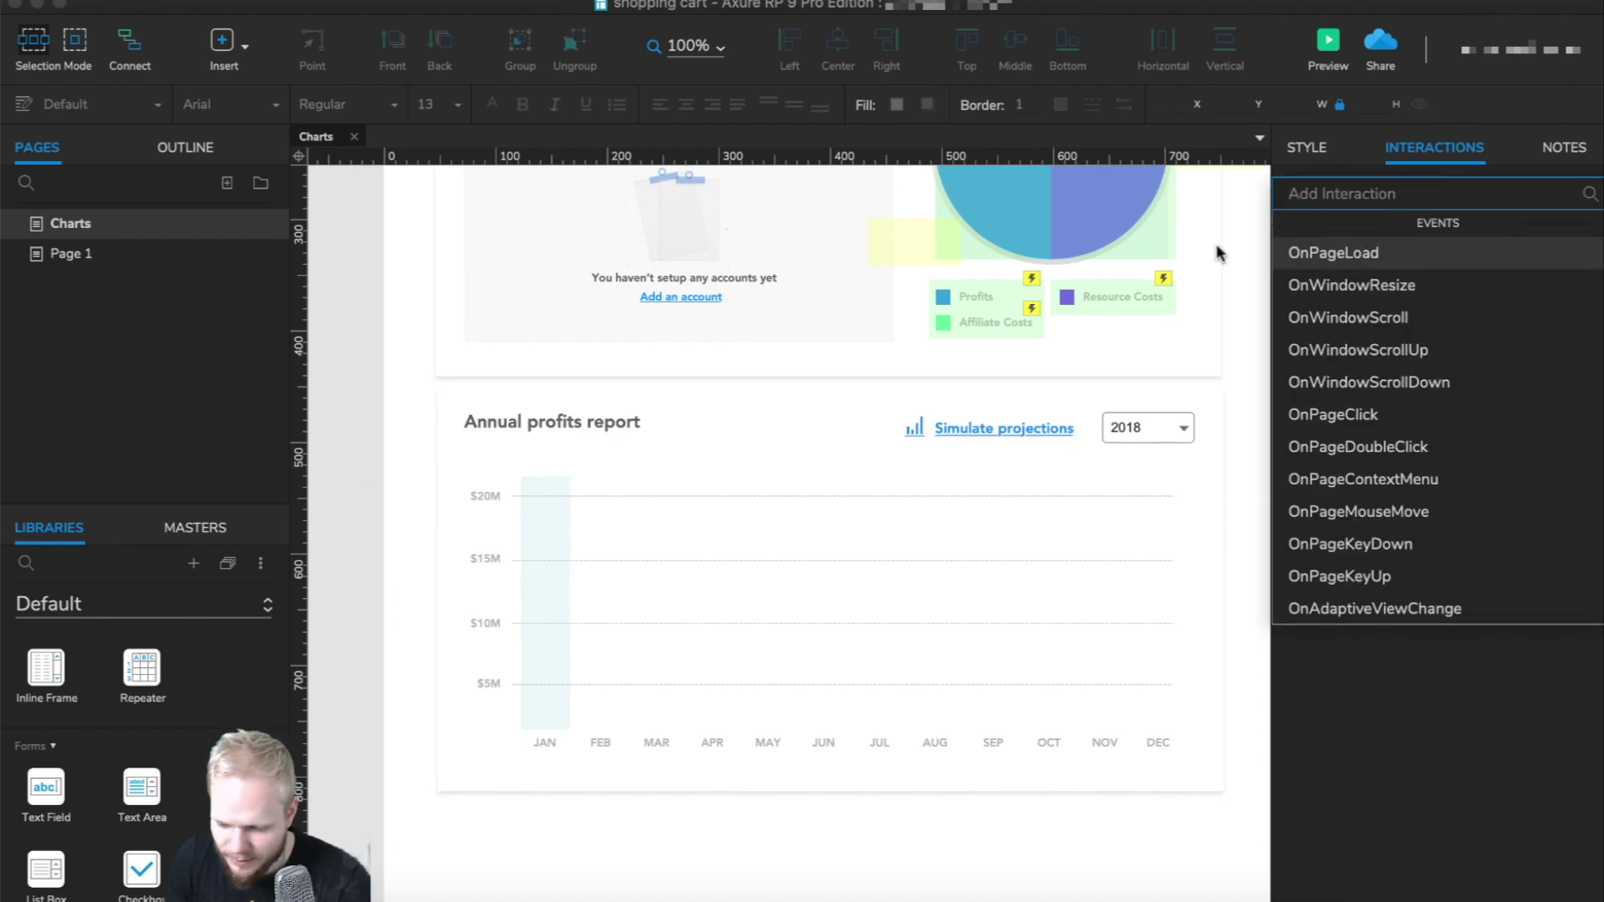
click(1417, 262)
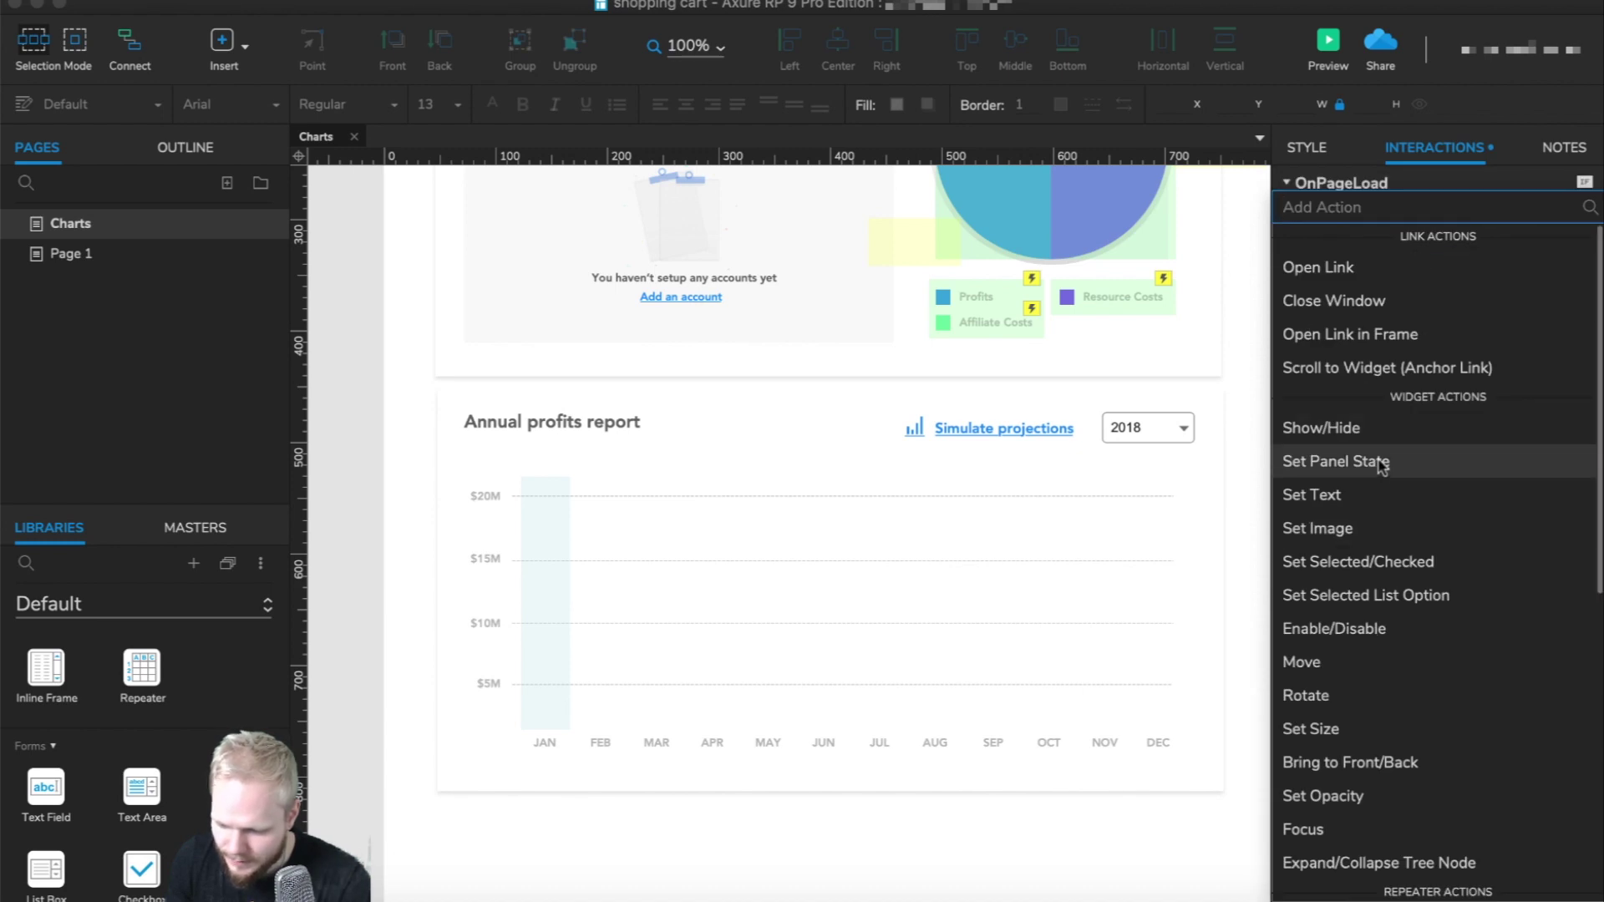
click(1379, 465)
click(1328, 338)
click(1337, 367)
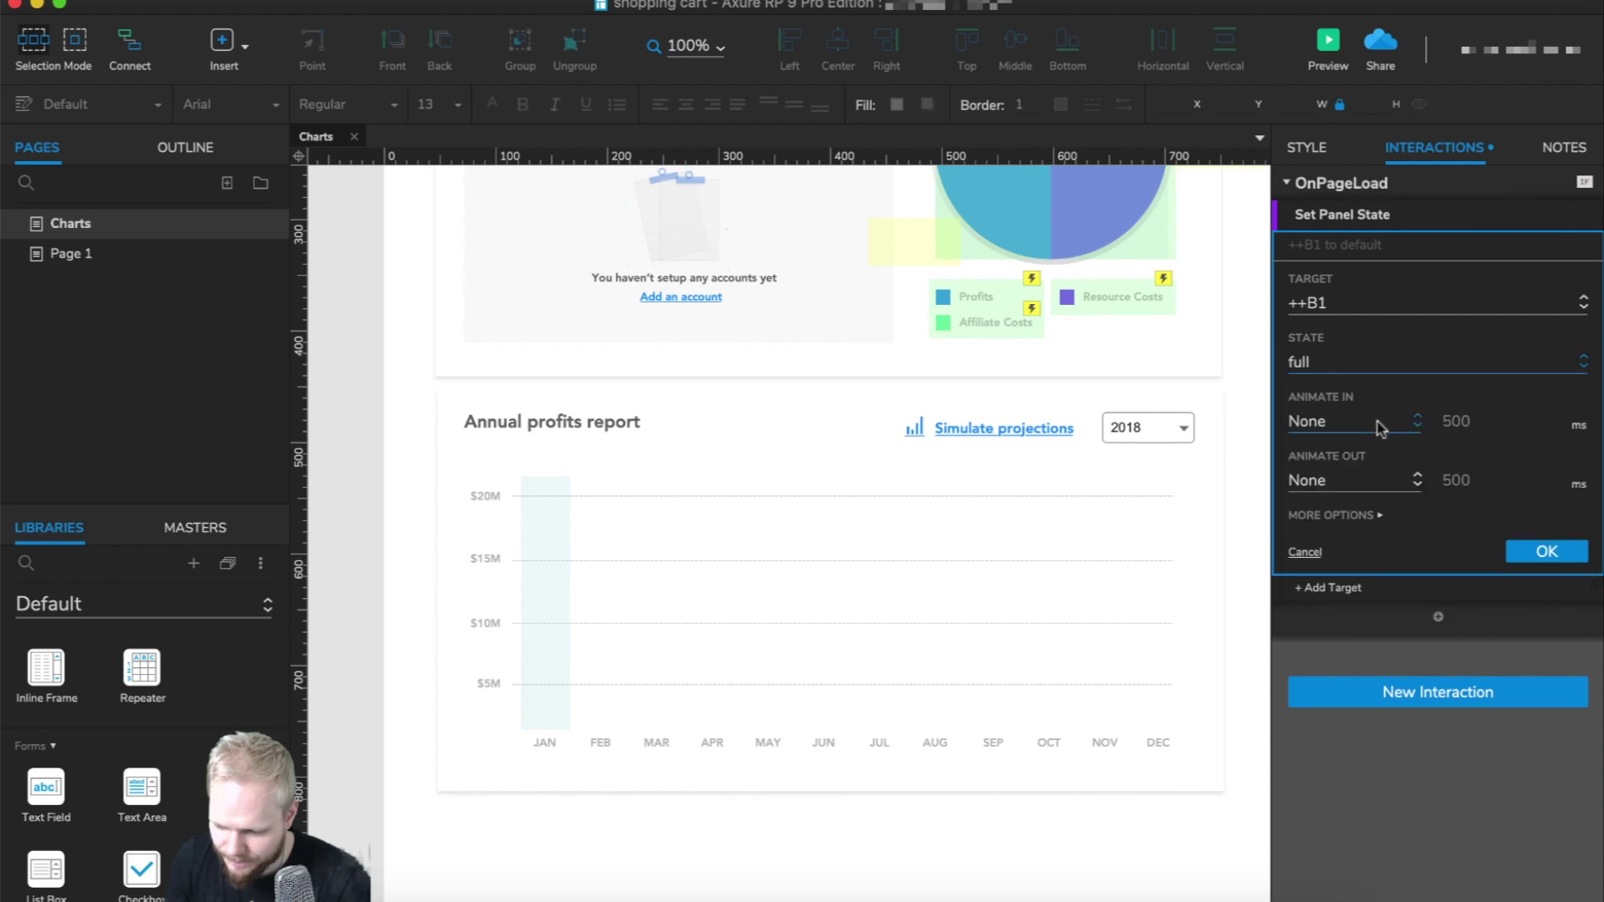
Animate the page-load state change in with Slide Up over 400 ms, set Animate Out to None, and confirm the action.
click(1382, 420)
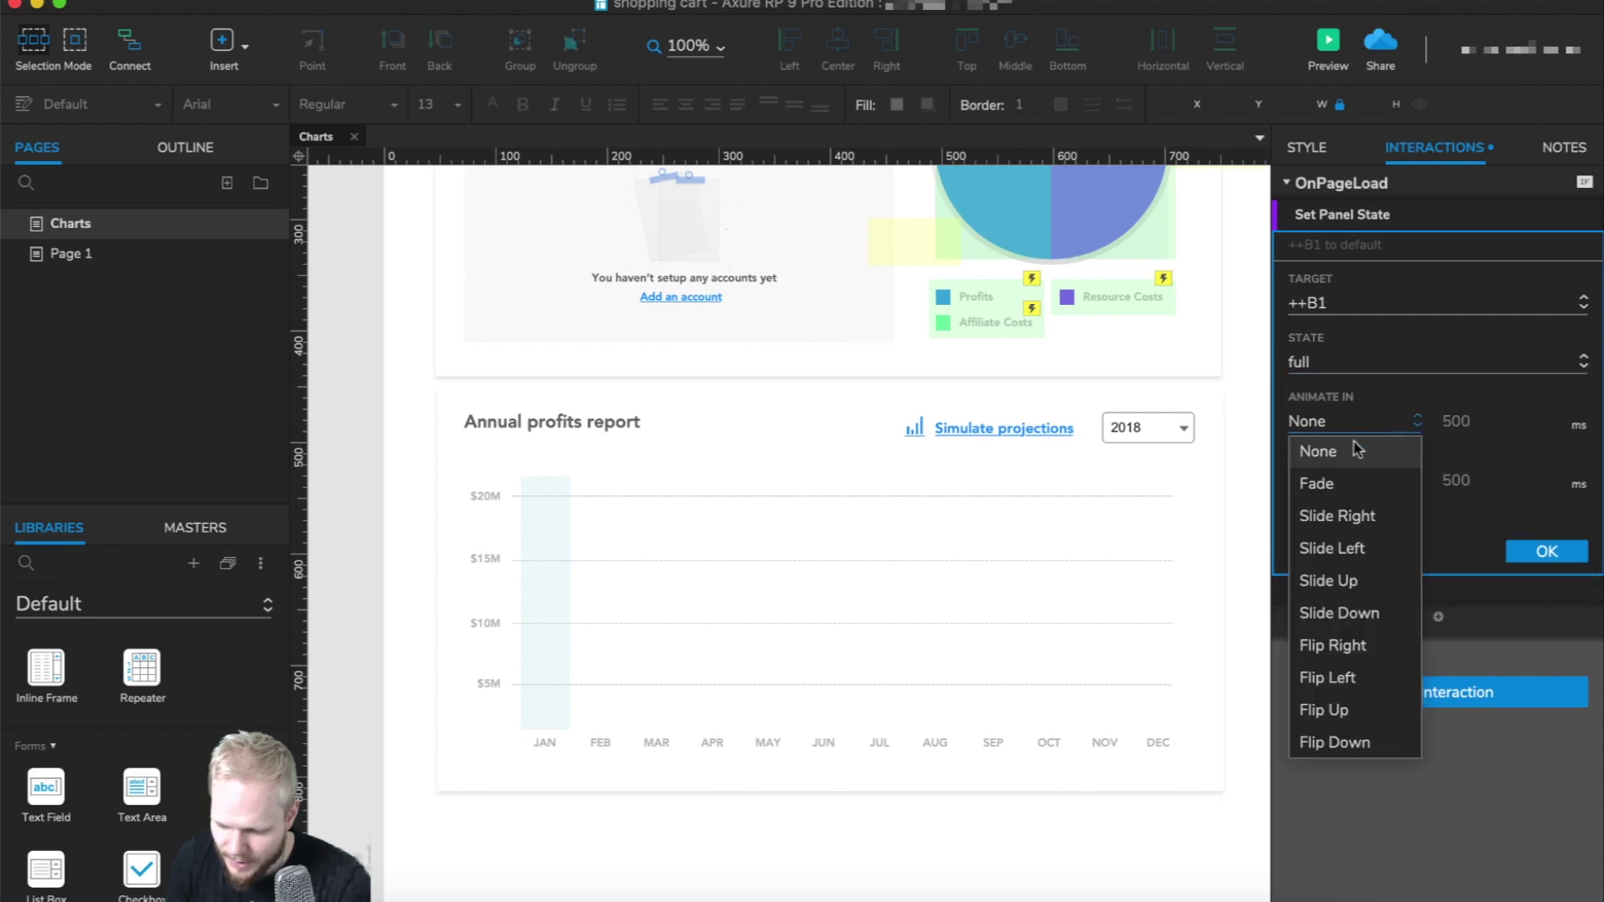
click(1363, 583)
double_click(1476, 446)
text(400)
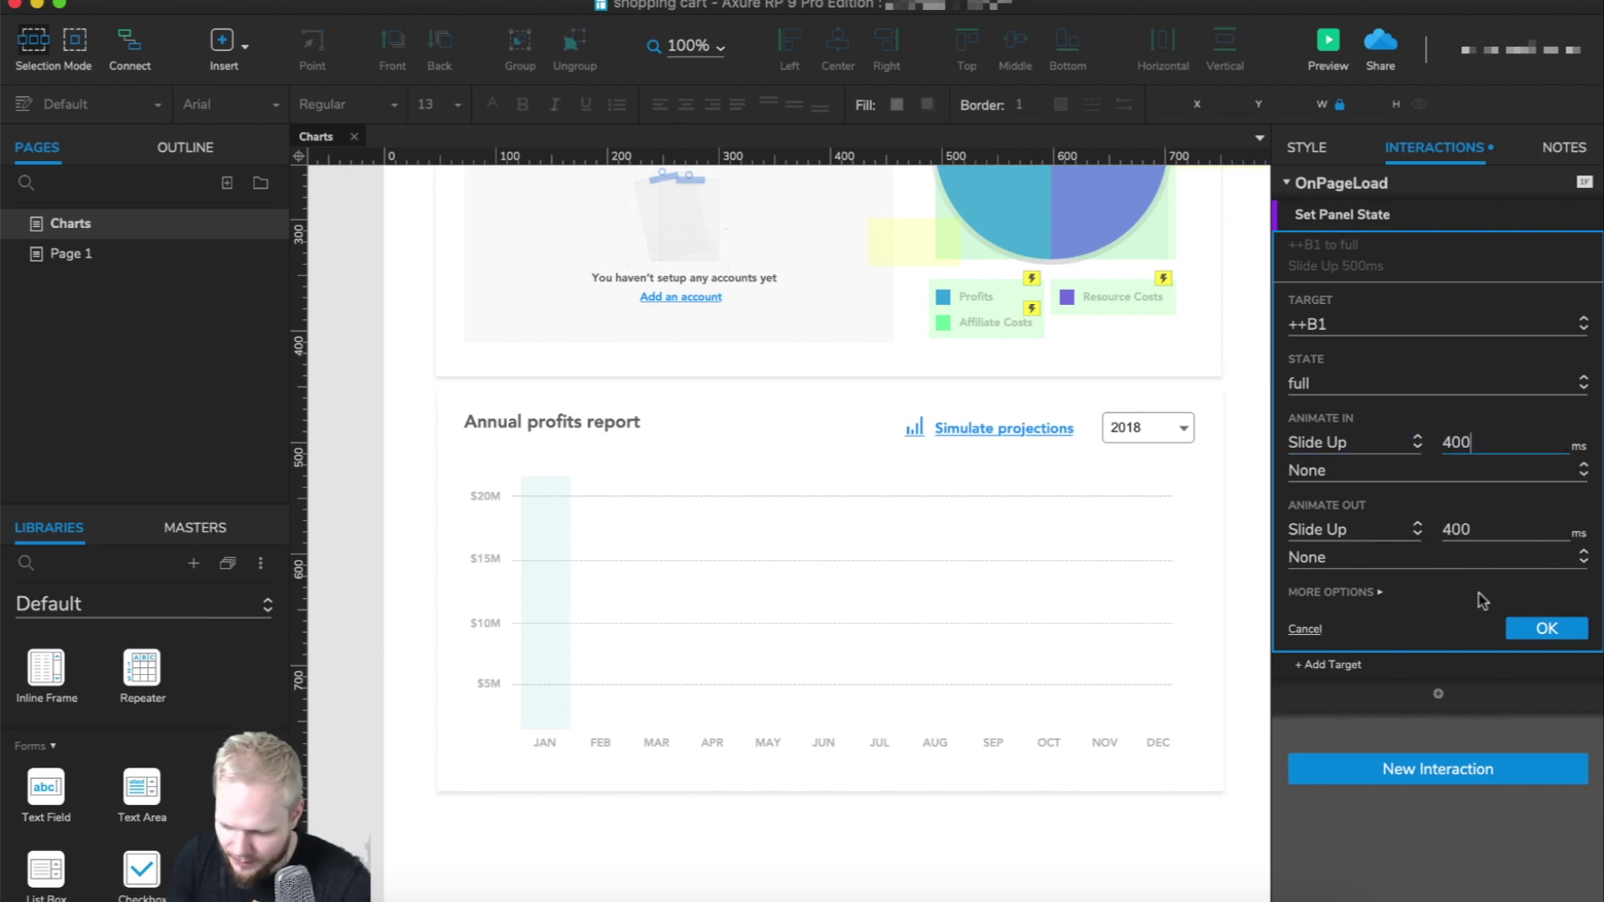
click(1338, 560)
click(1342, 551)
click(1366, 530)
click(1336, 555)
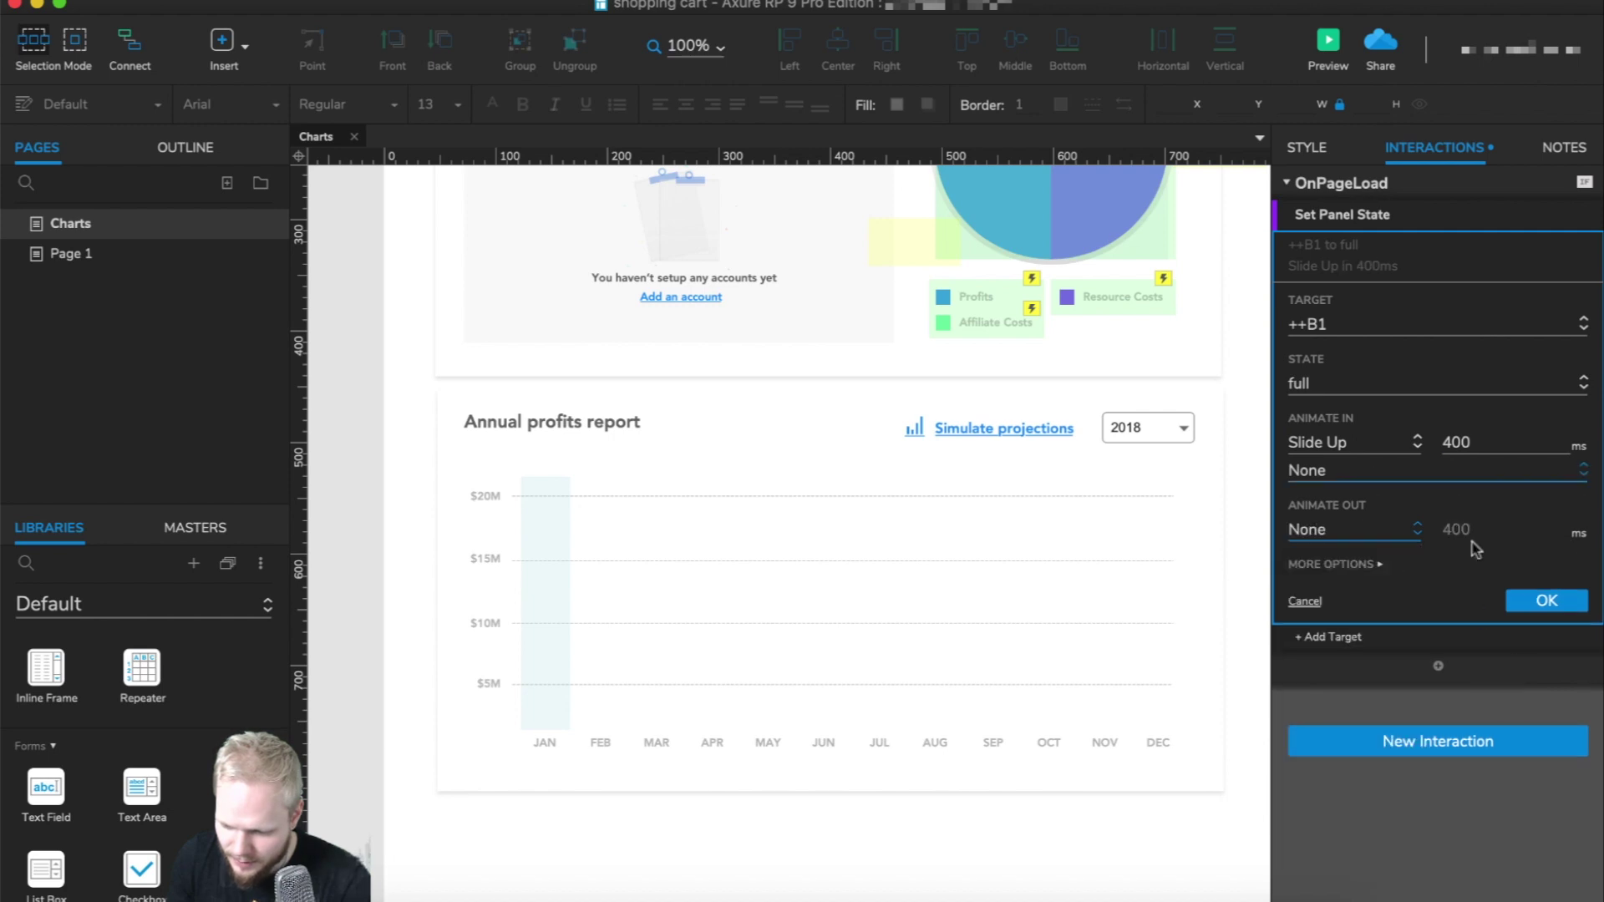
click(1546, 600)
Preview the Charts page in the browser, examine the January bar's slide-up animation and position, and close the preview tabs.
click(1328, 42)
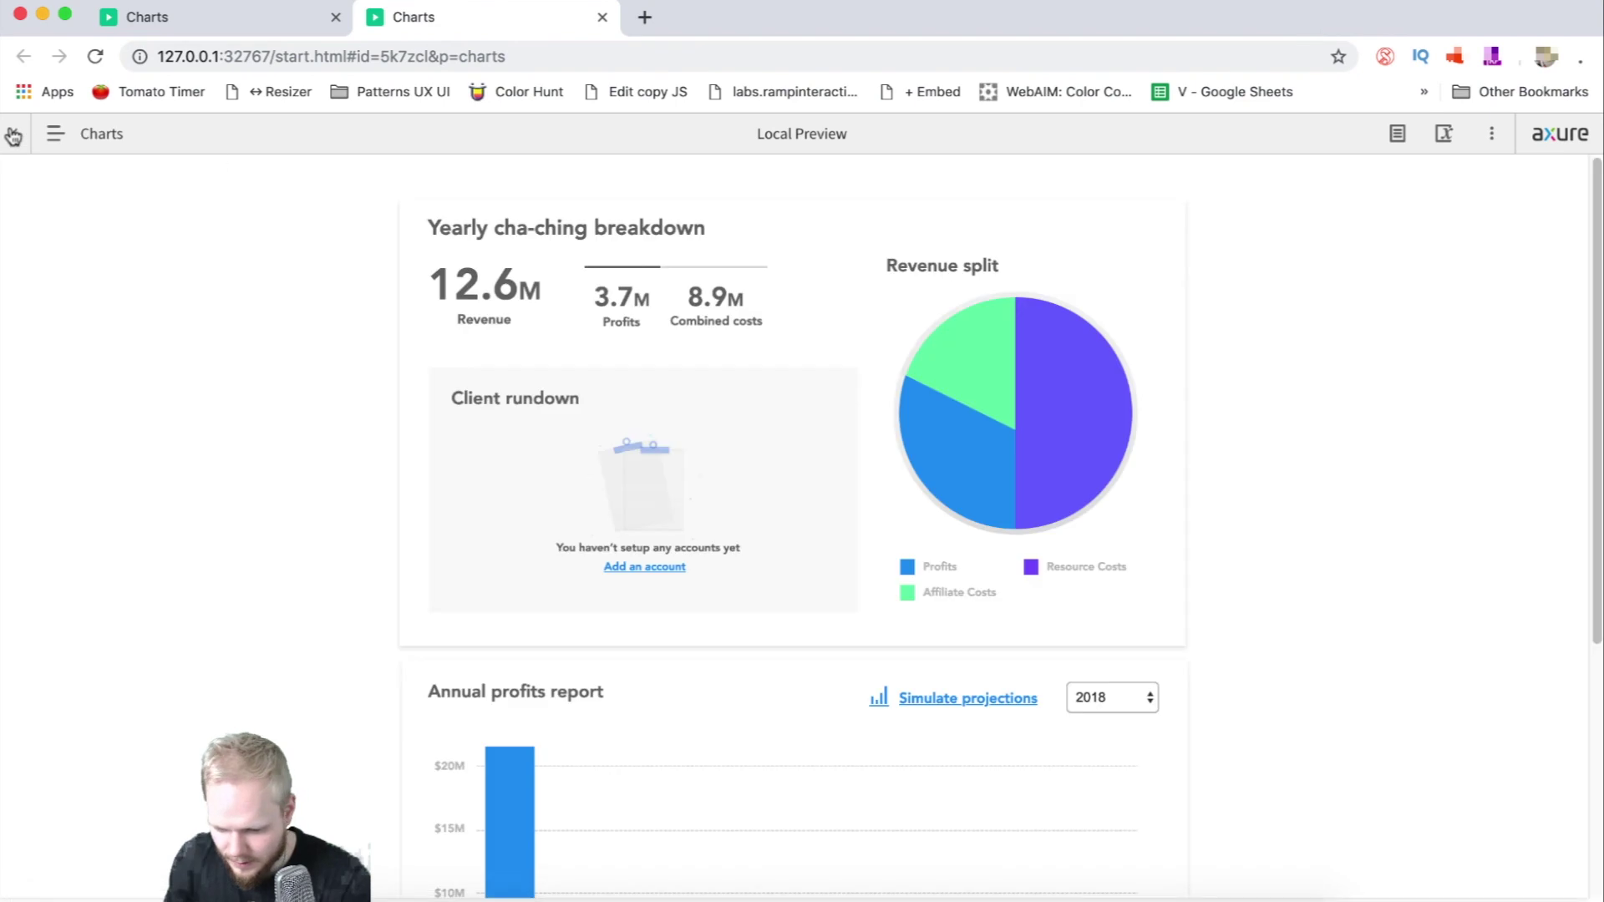
click(14, 134)
scroll(297, 495, down, 4)
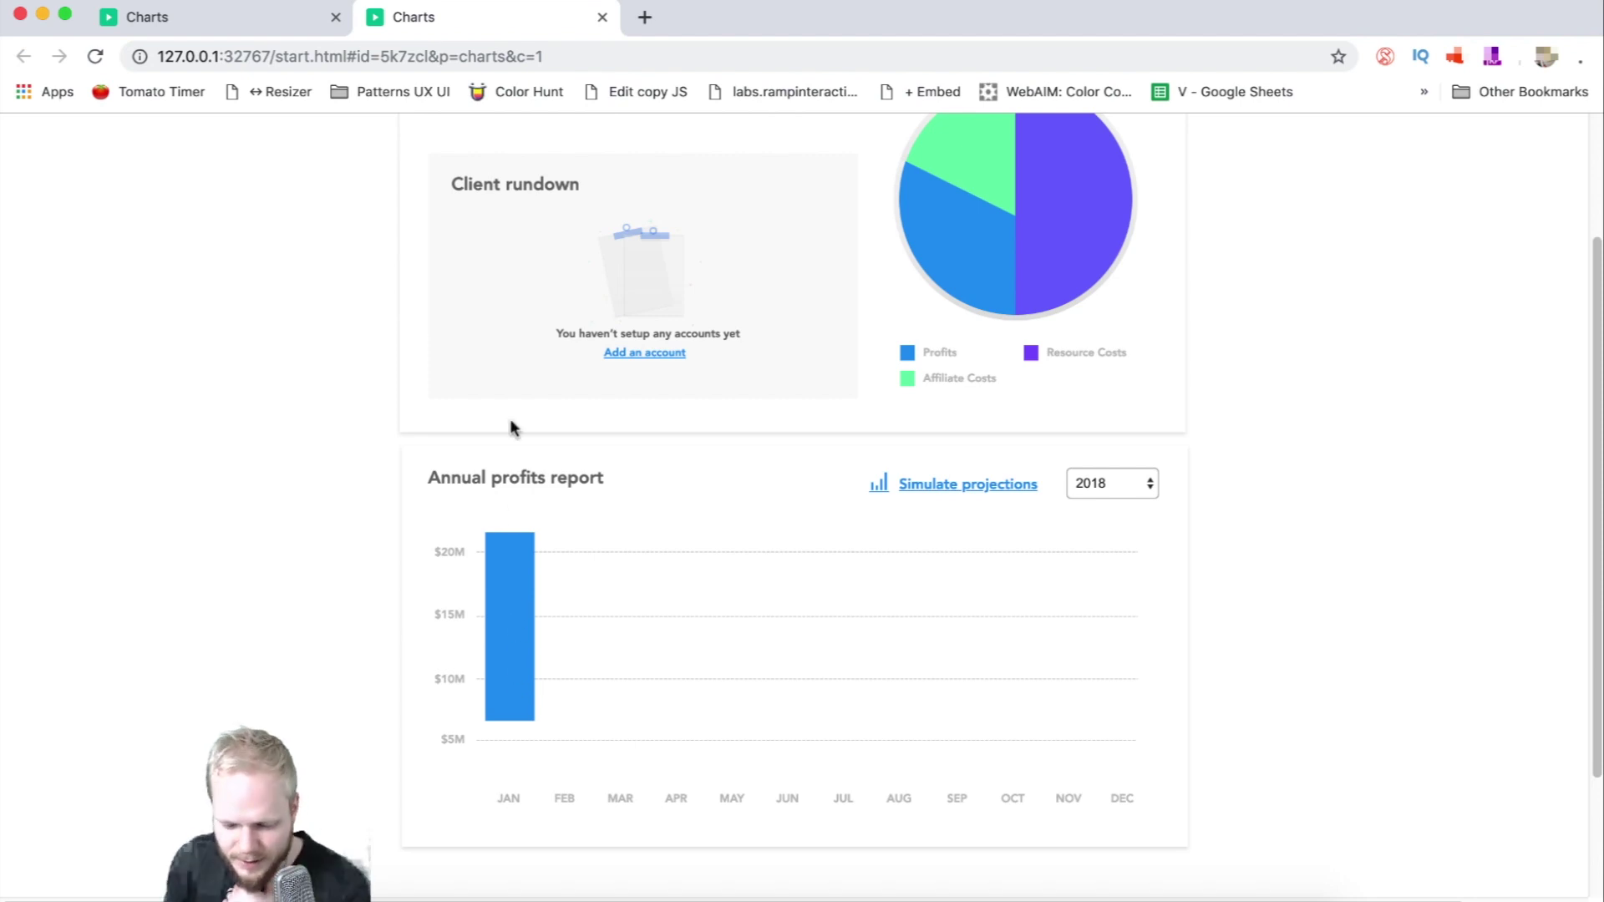
click(602, 16)
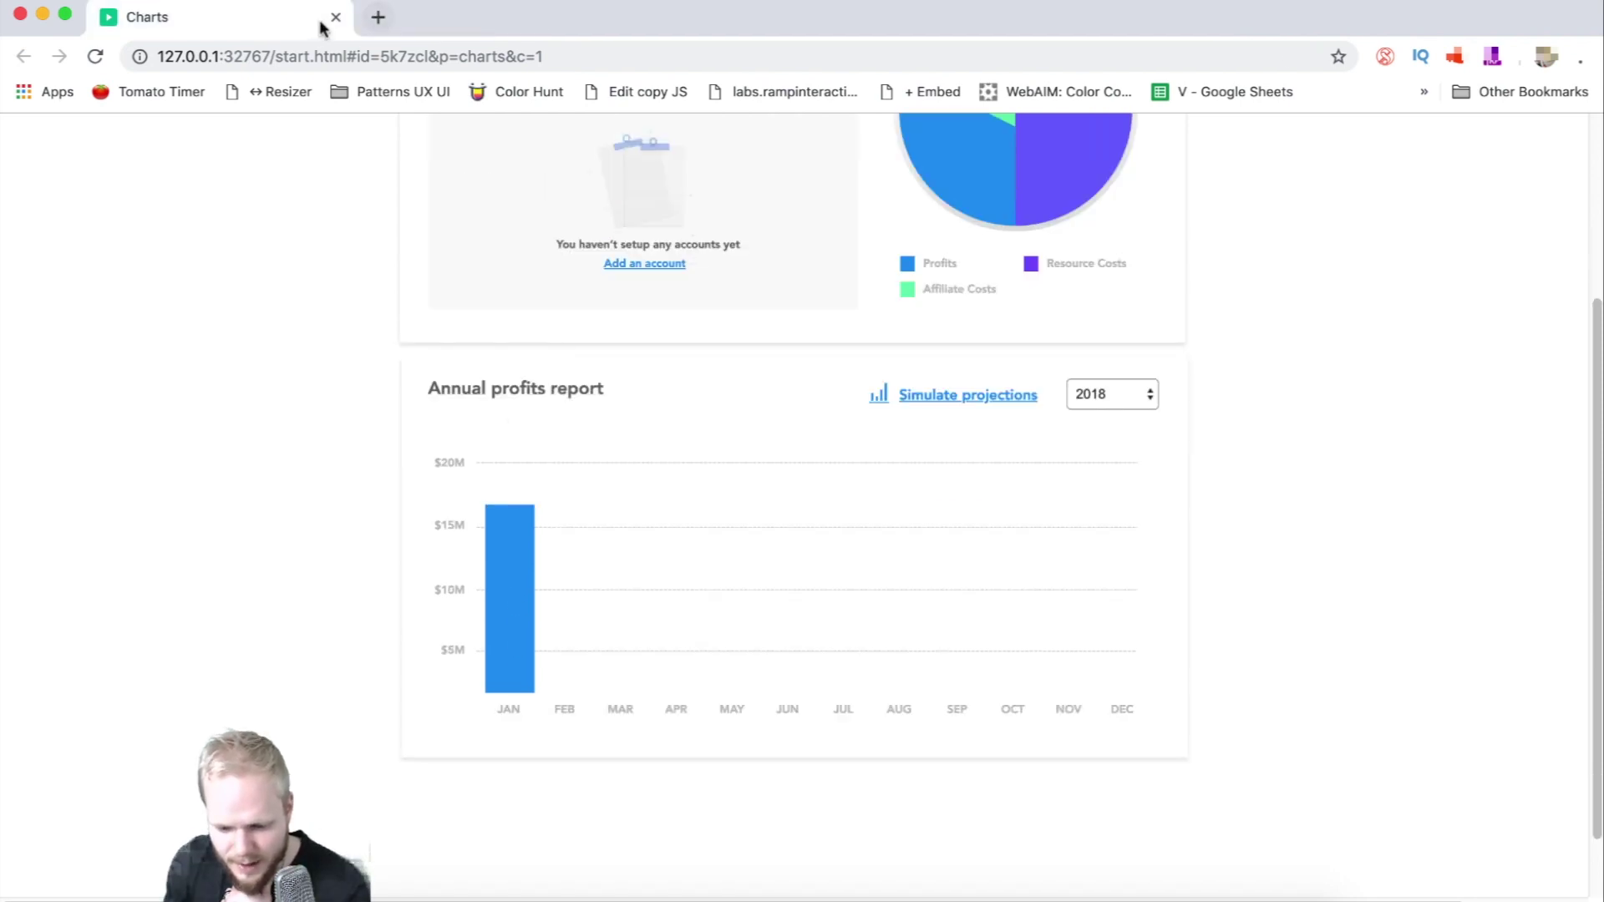
click(332, 16)
Move the blue bar in the full state of ++B1 down to Y 58, flush with the panel's lower edge.
double_click(557, 581)
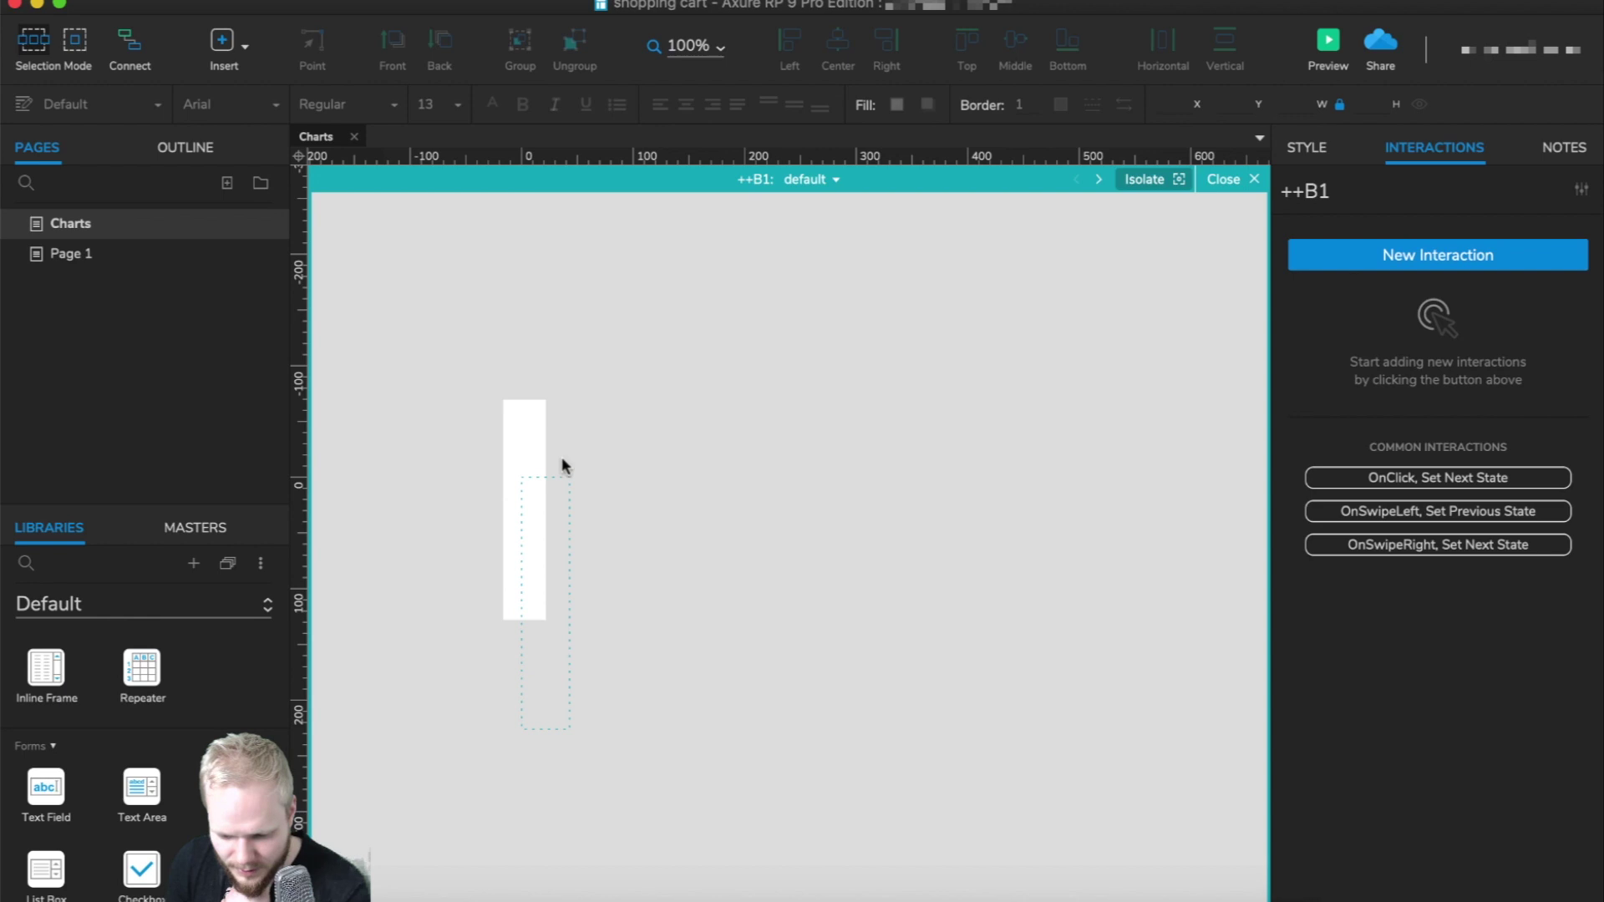
click(814, 183)
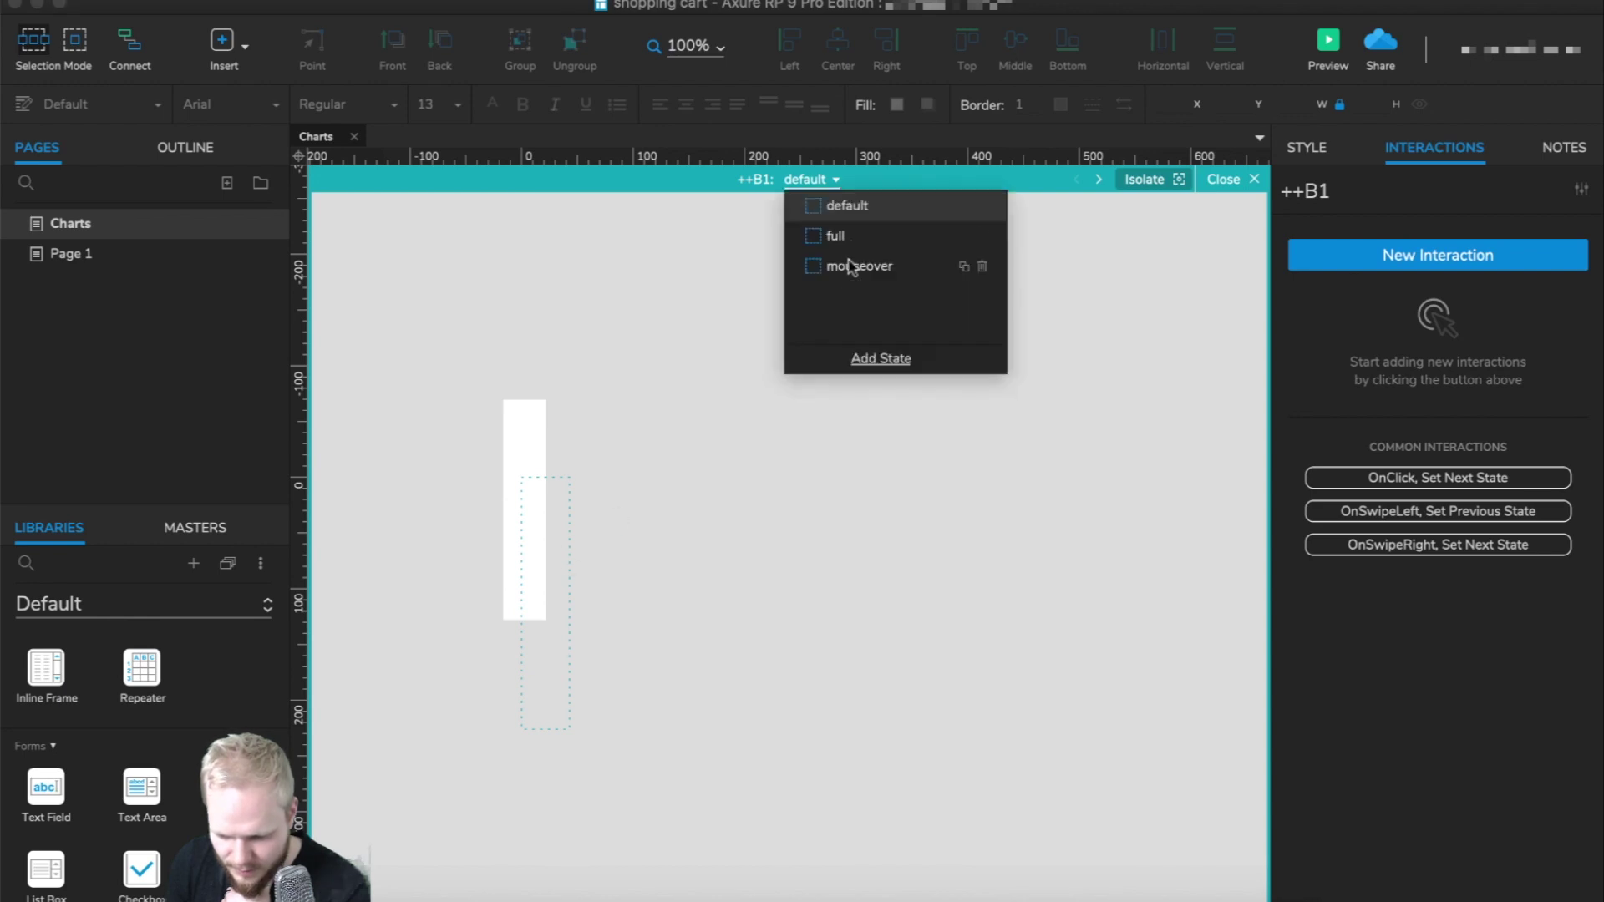
click(852, 236)
click(535, 547)
drag(547, 548, 549, 618)
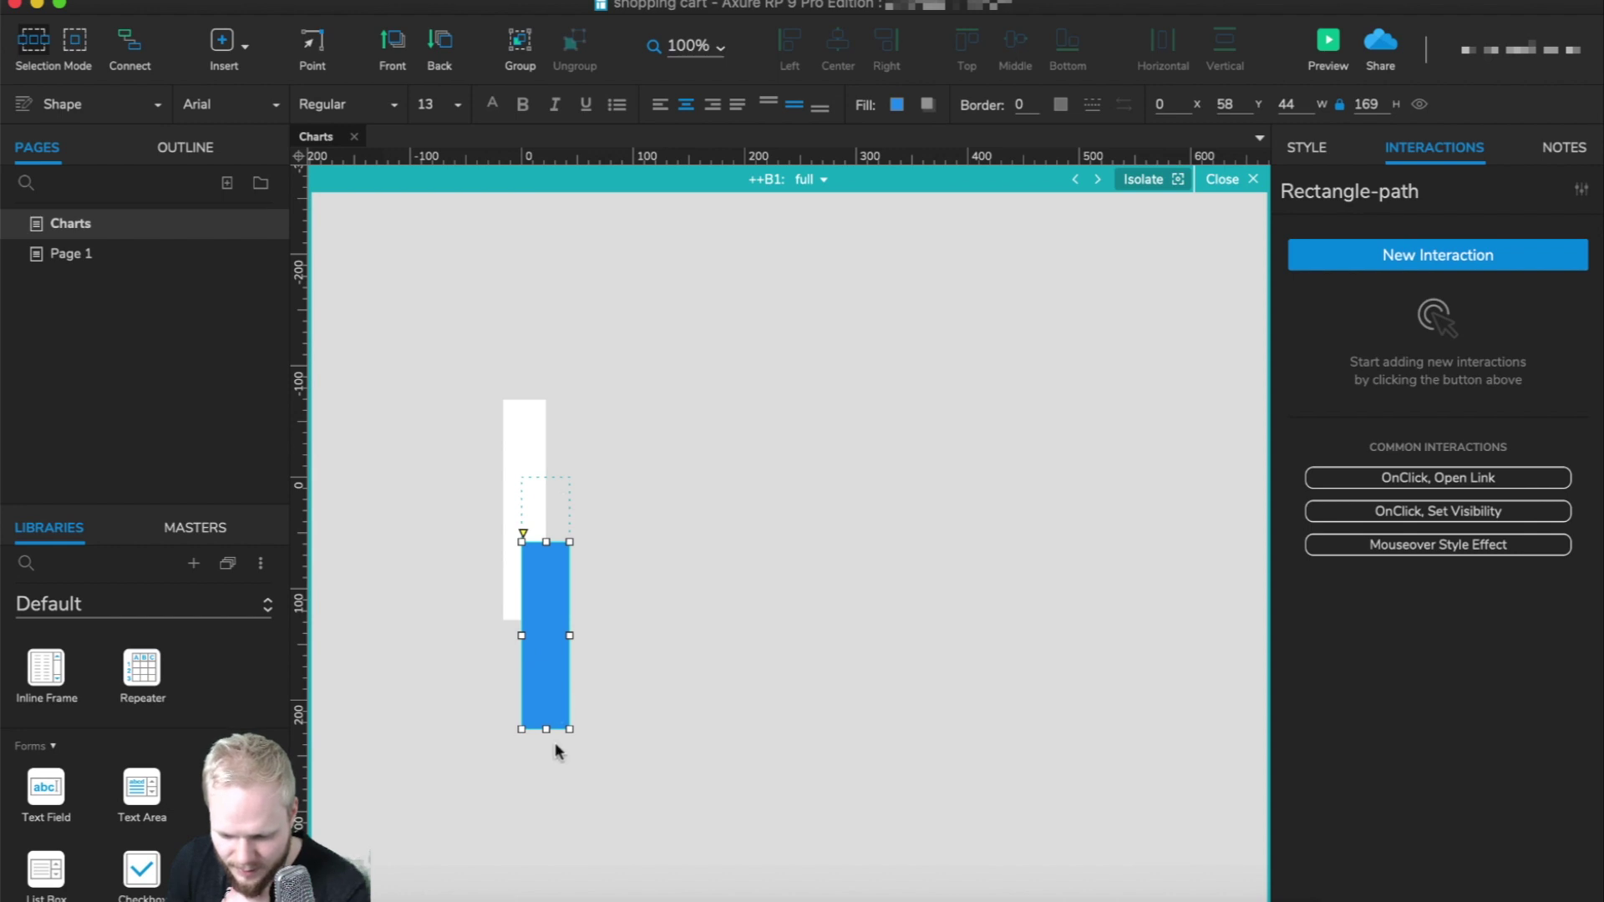
click(1224, 179)
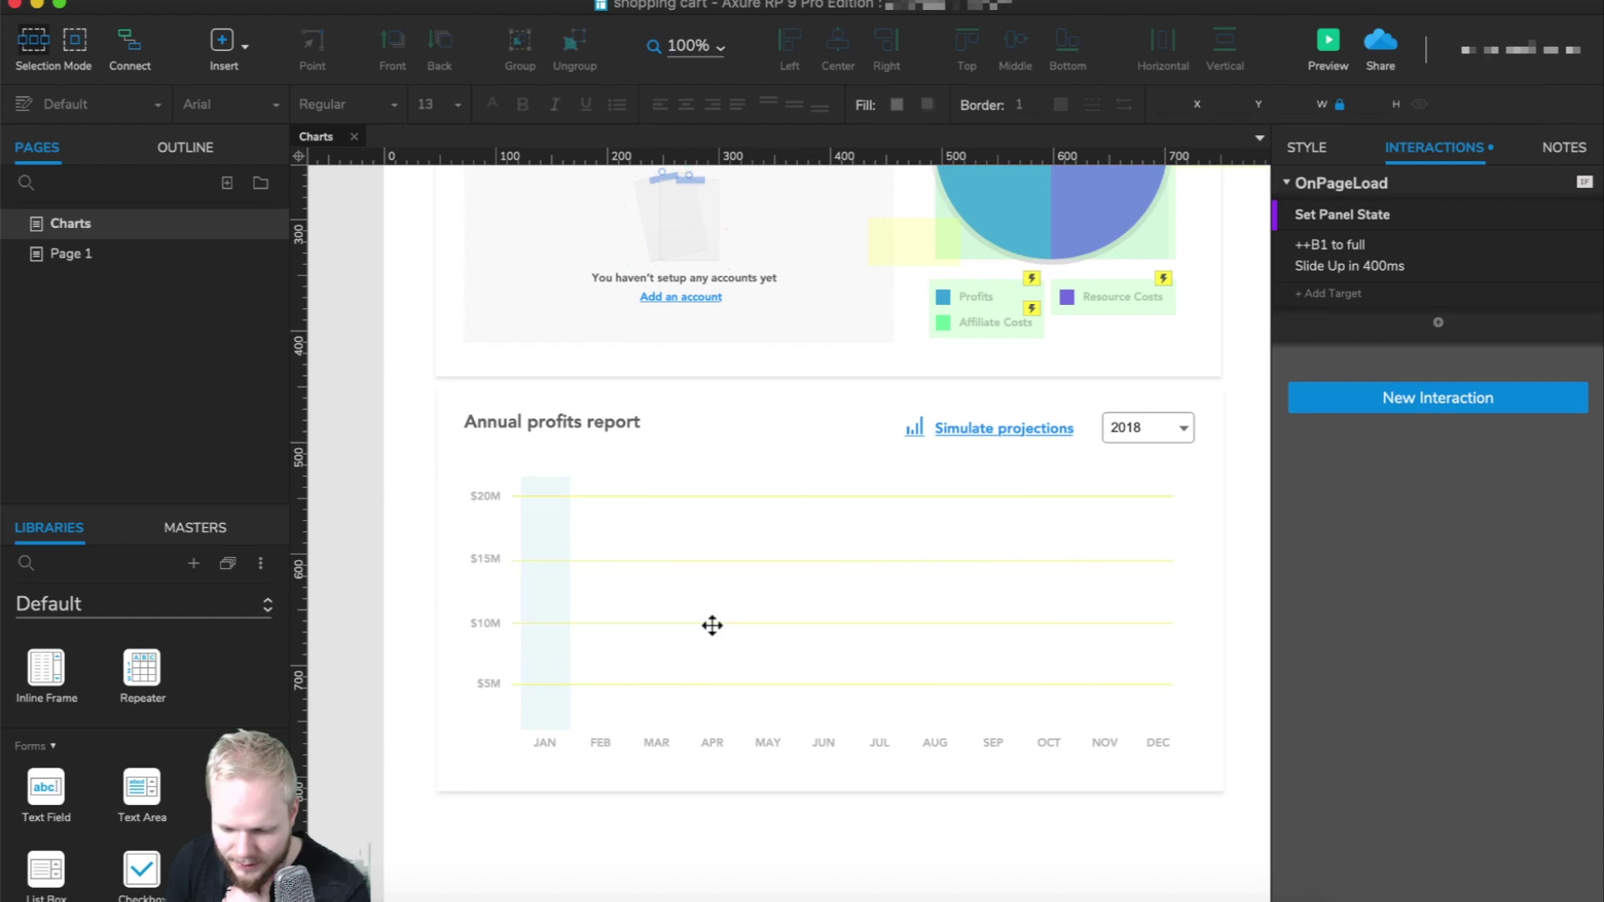
Preview the page again and check where the January bar stands relative to the chart's baseline.
click(1328, 41)
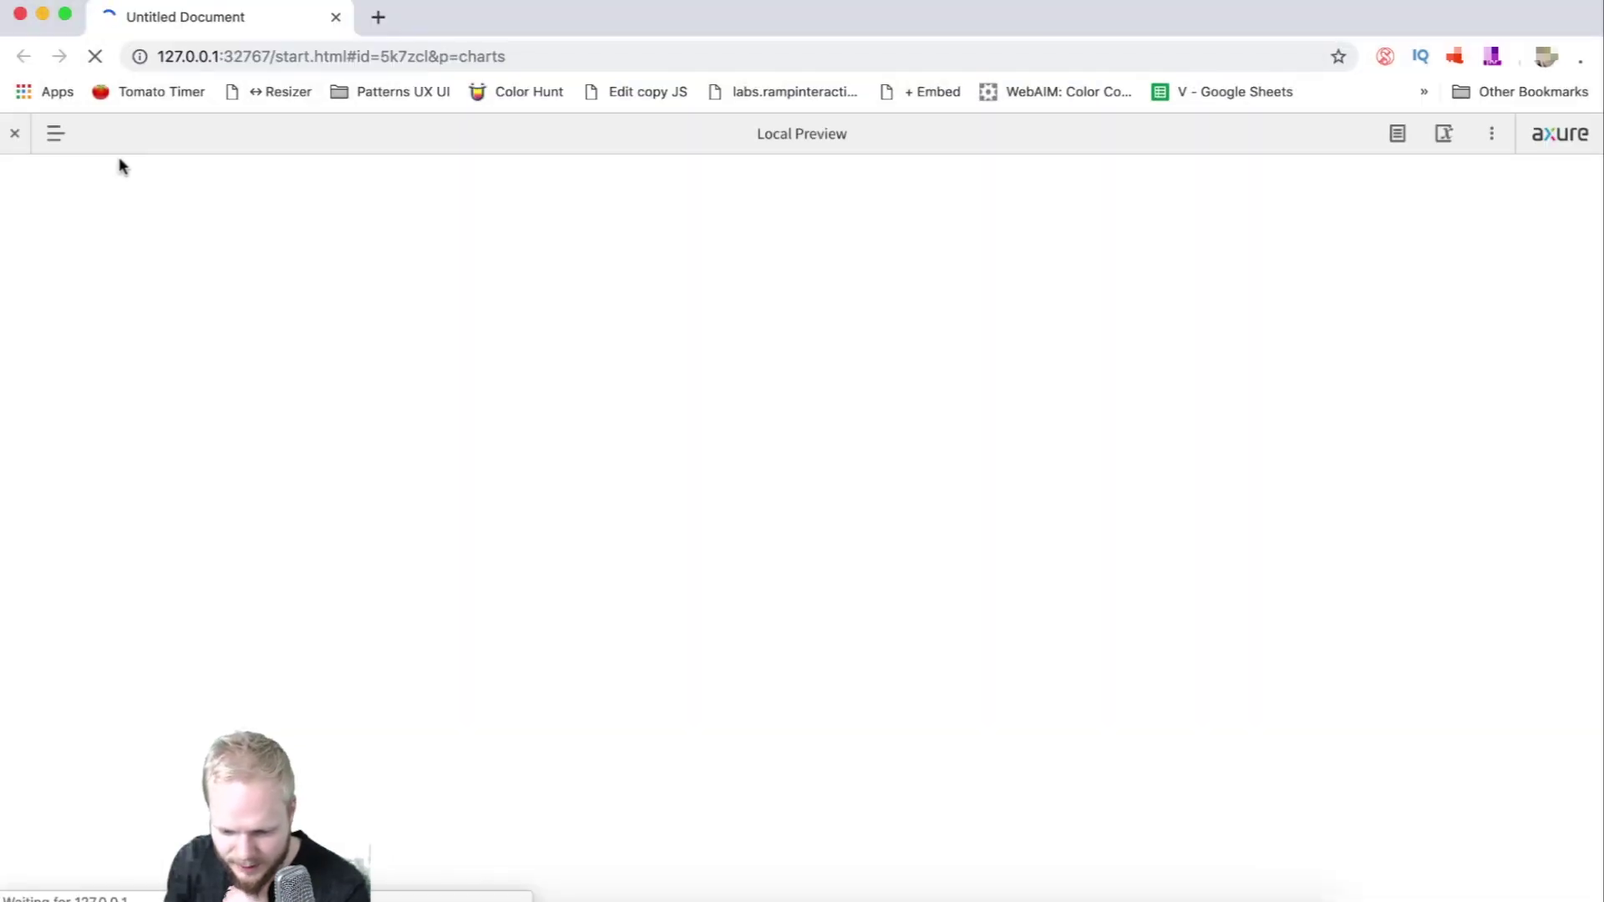
scroll(558, 518, down, 3)
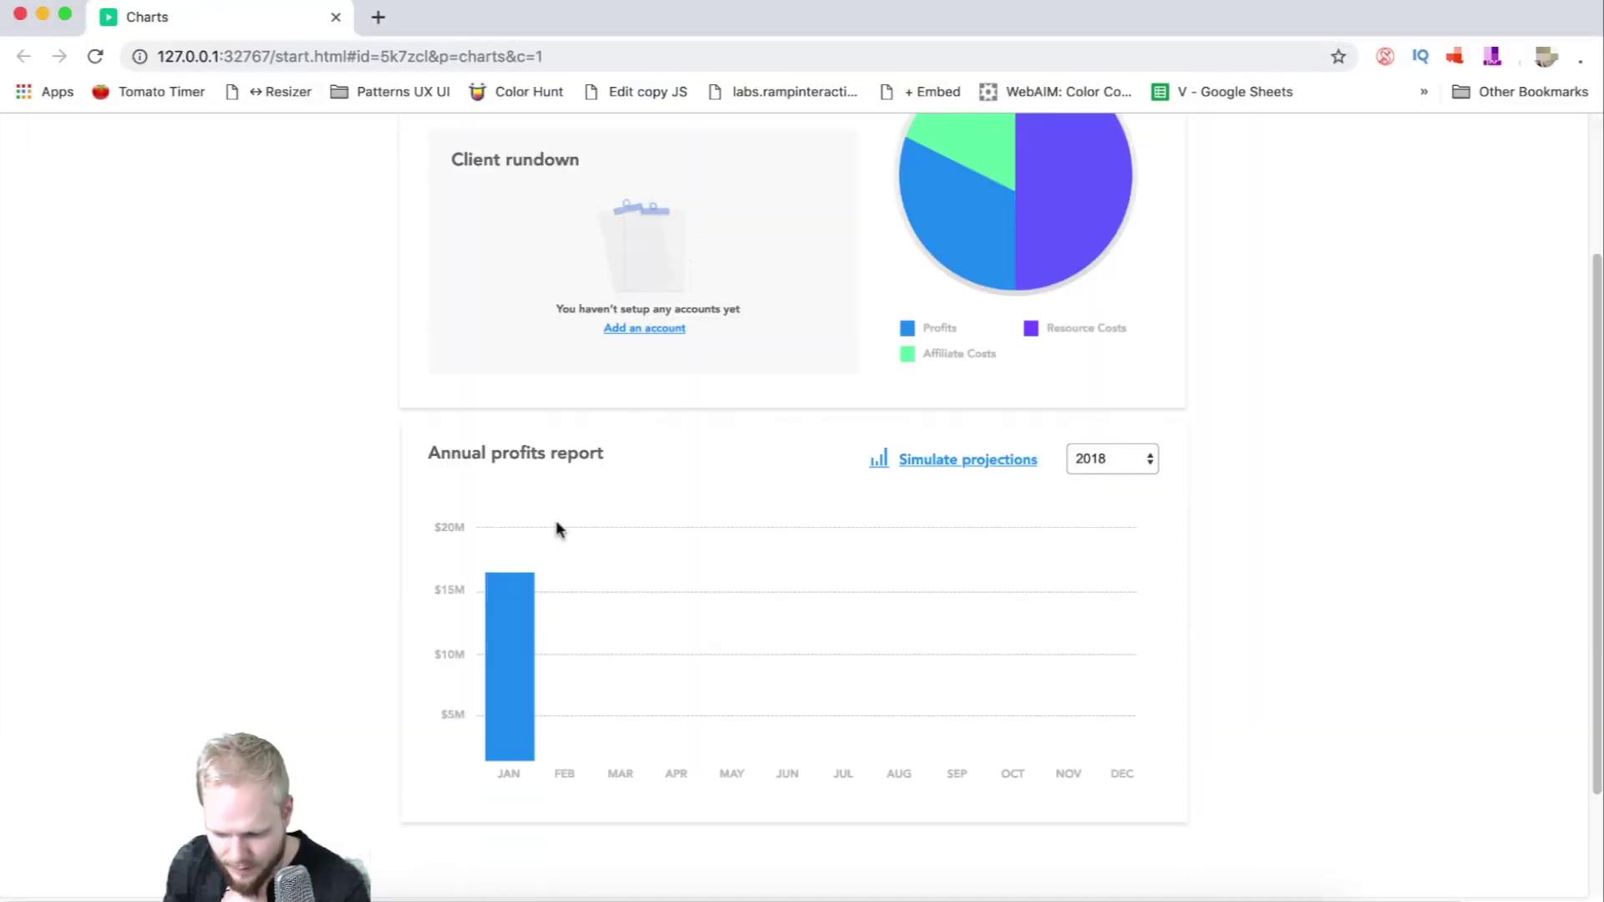
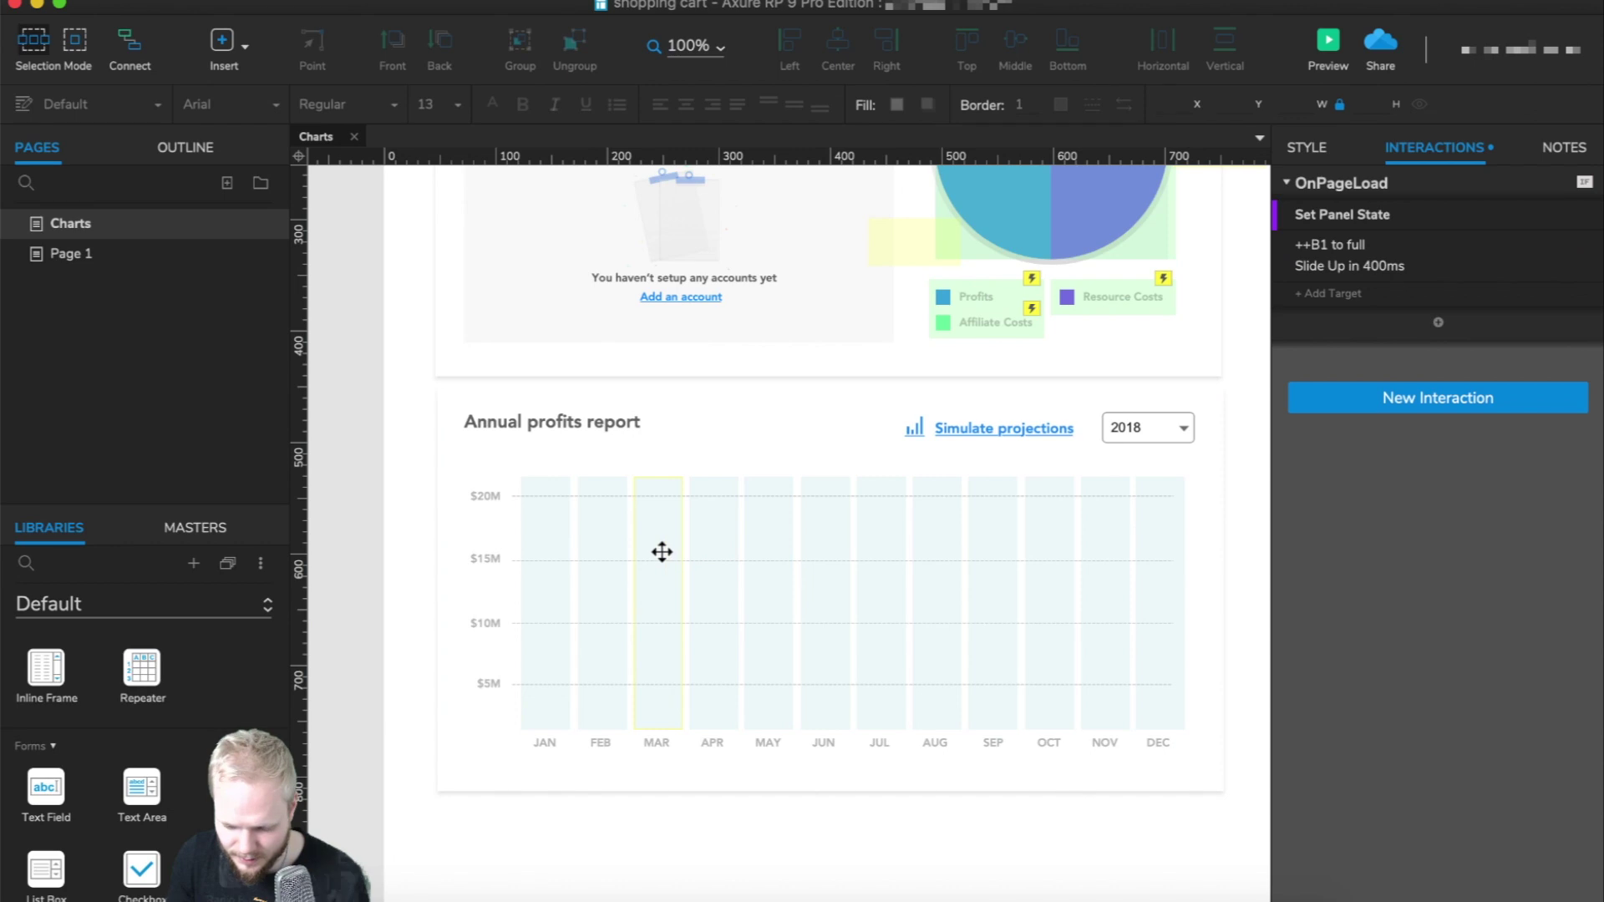
Shorten the bar in the full state of ++B2, the February panel, lowering its upper edge to about Y 90.
click(602, 569)
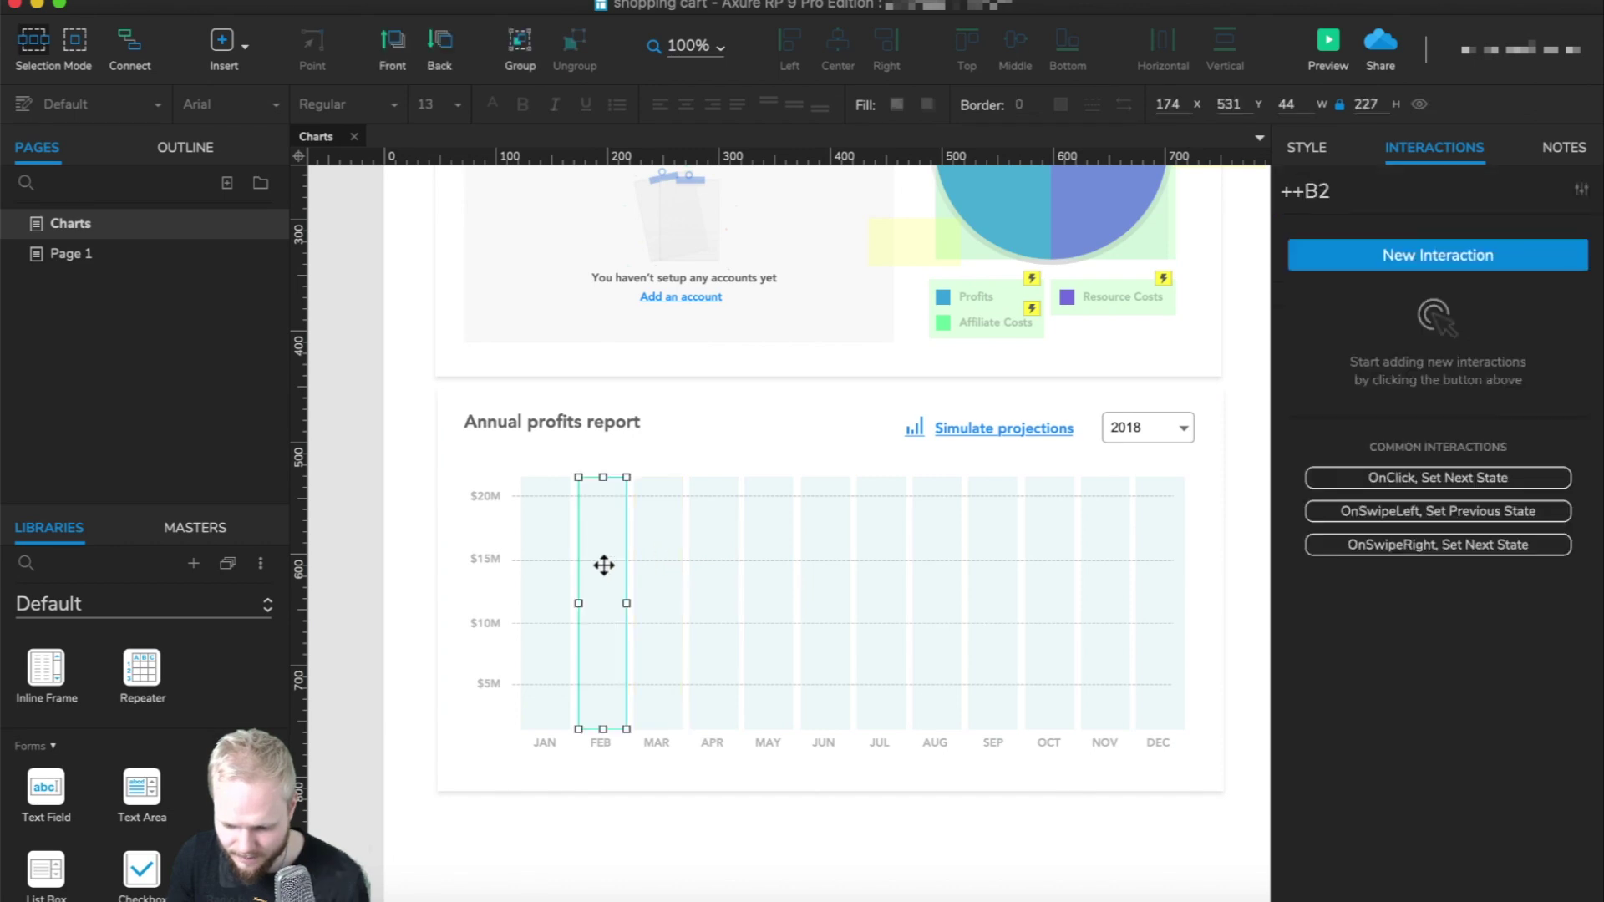
double_click(612, 522)
click(834, 179)
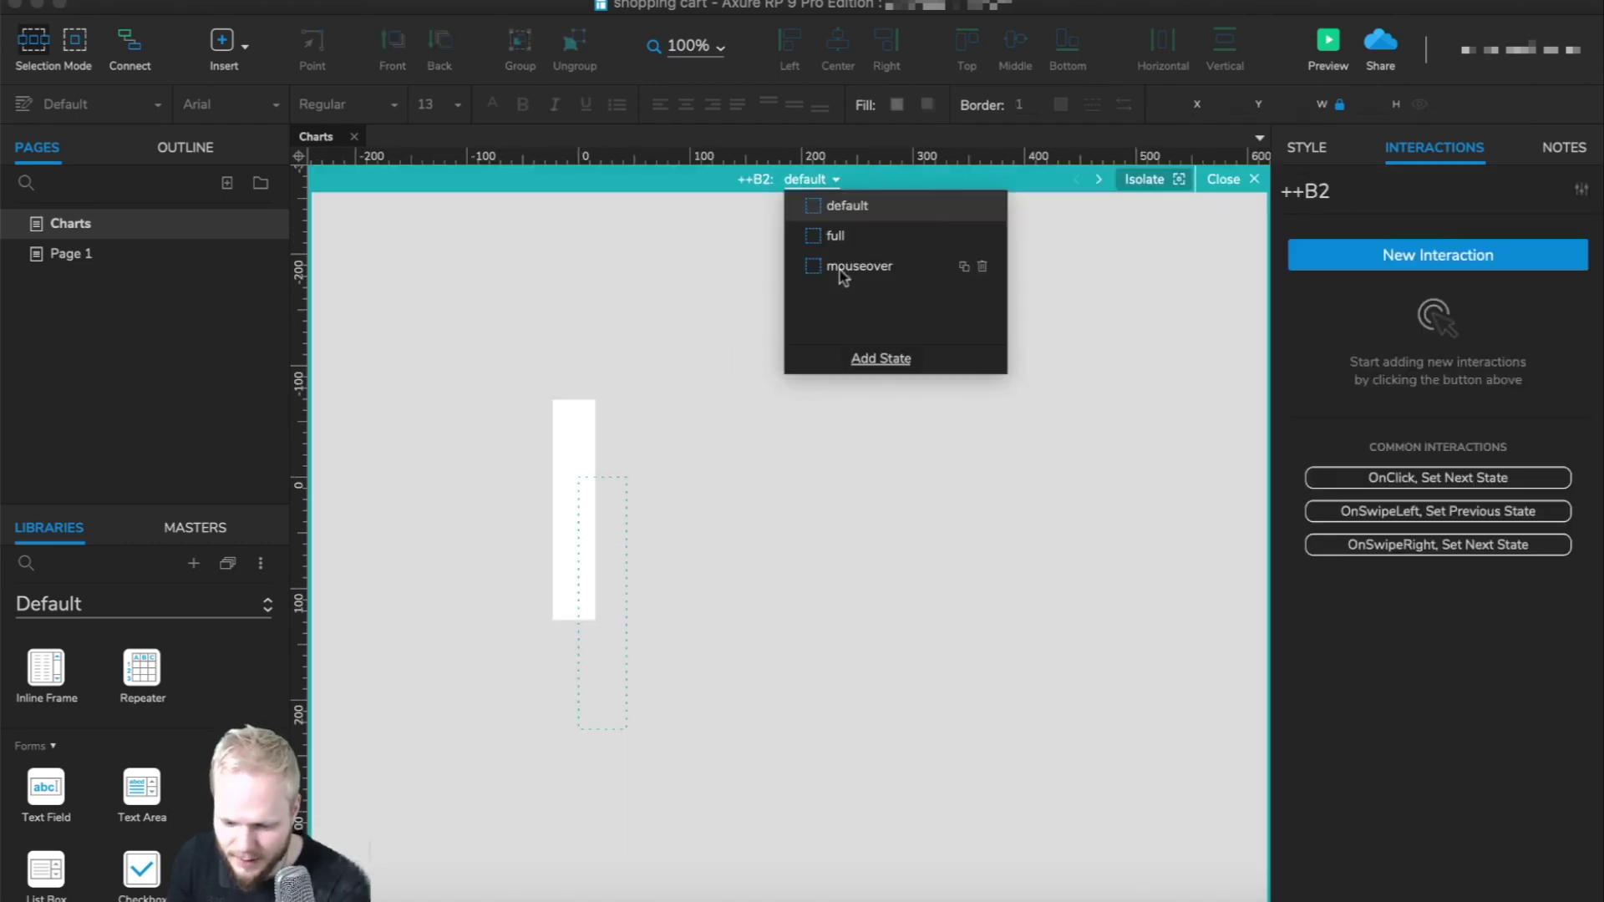
click(831, 237)
click(598, 600)
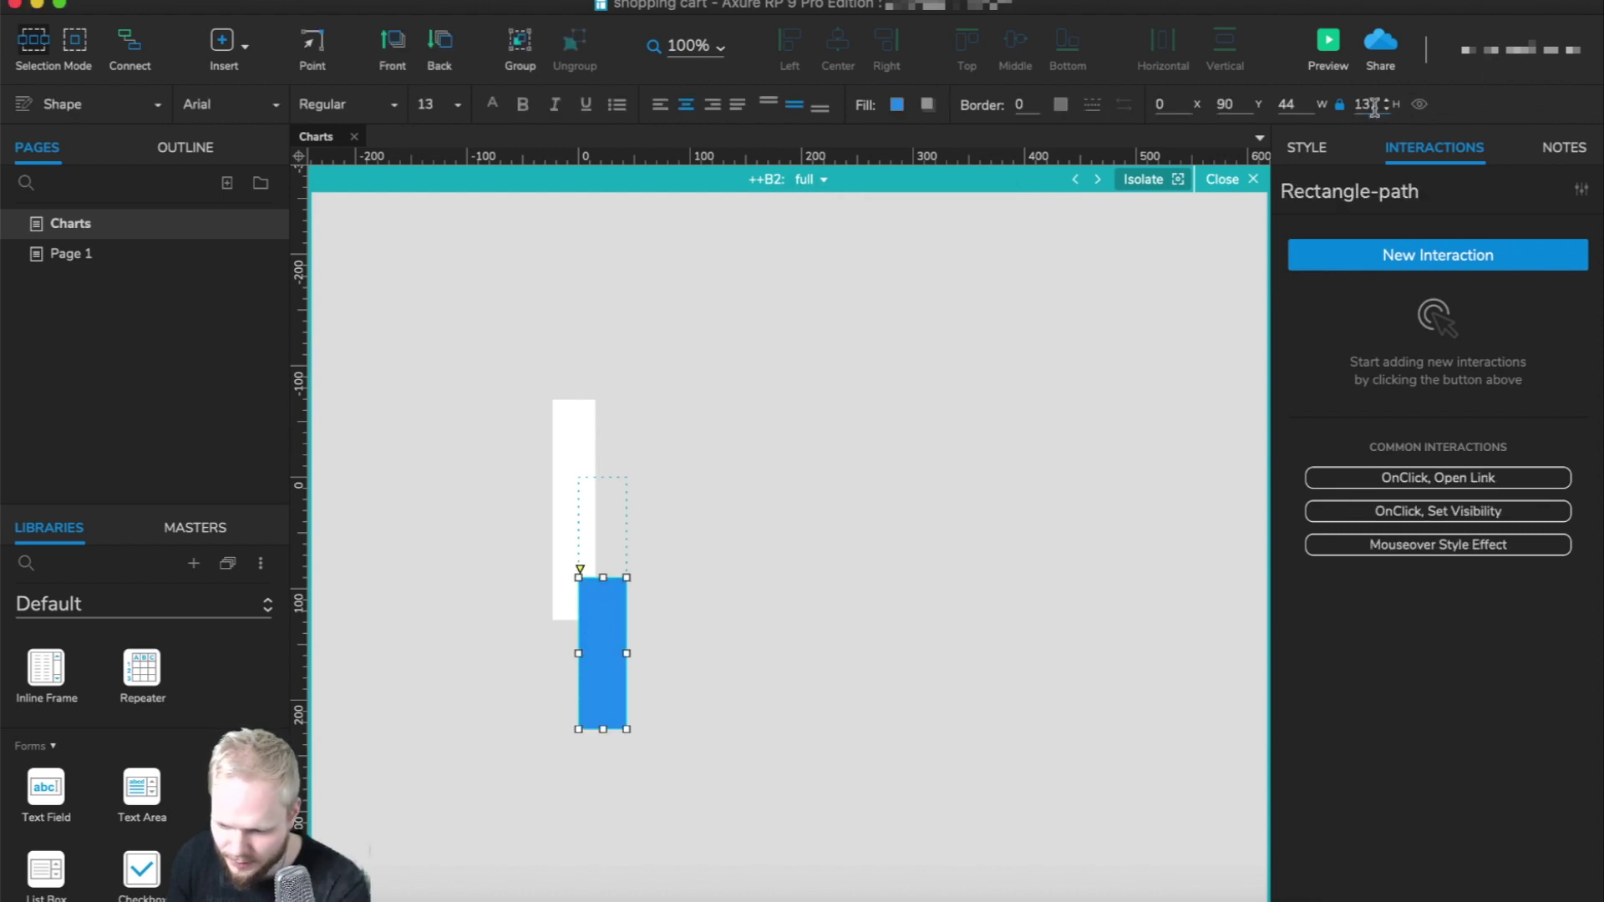
Align the mouseover bar of ++B2 with the panel's lower edge and shorten it to match the full-state bar.
click(810, 180)
click(869, 266)
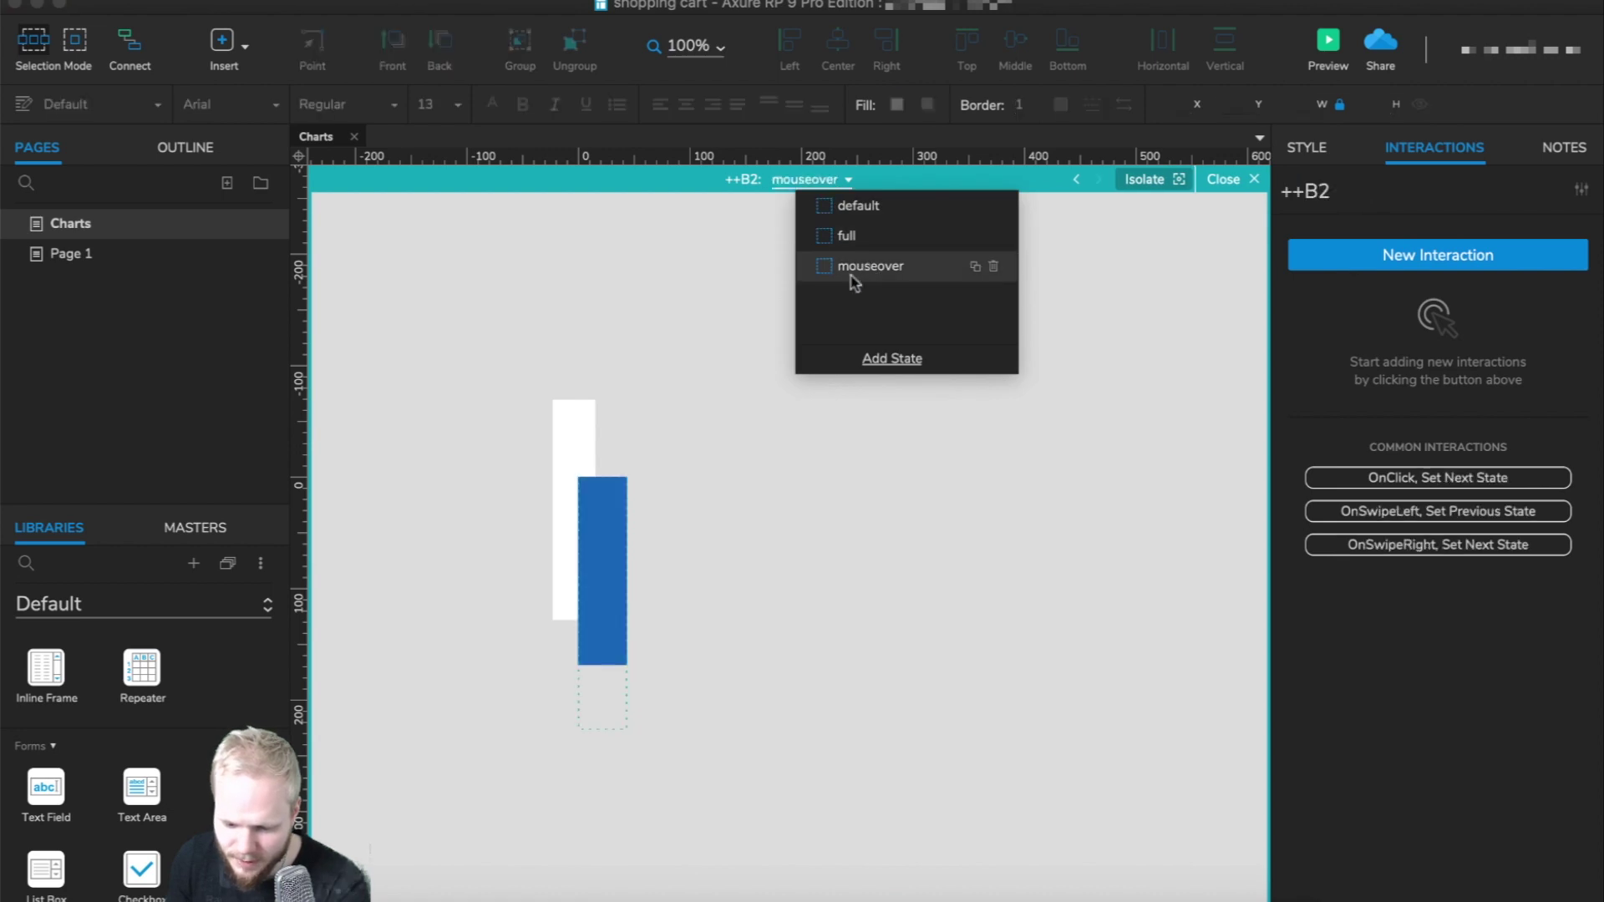
click(594, 543)
drag(587, 501, 598, 585)
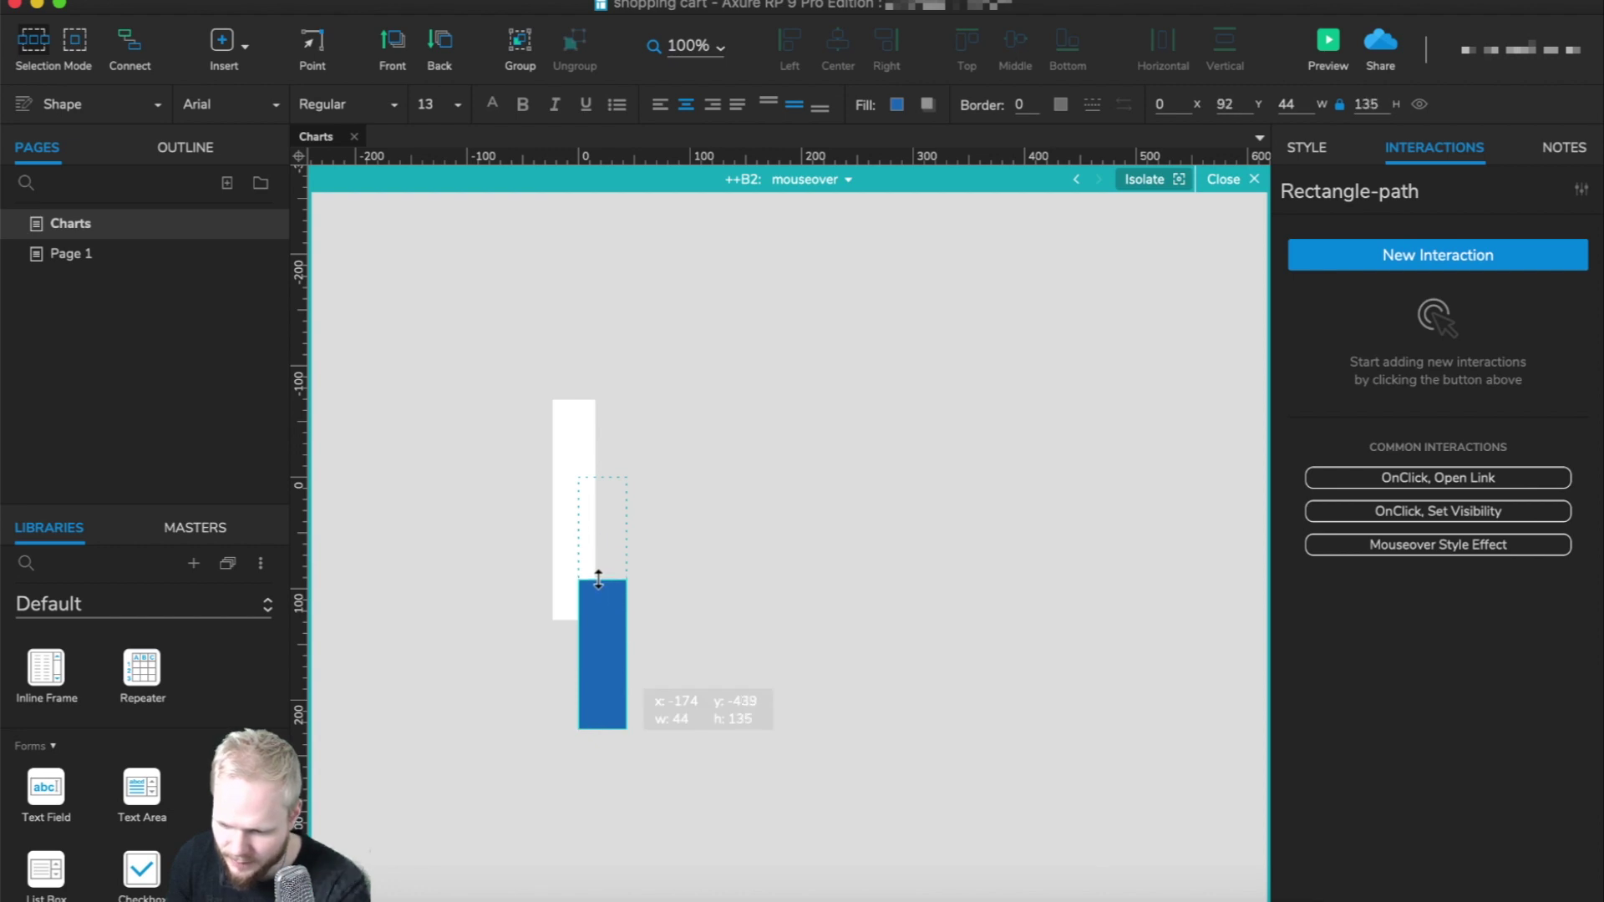
drag(598, 576, 598, 577)
click(948, 454)
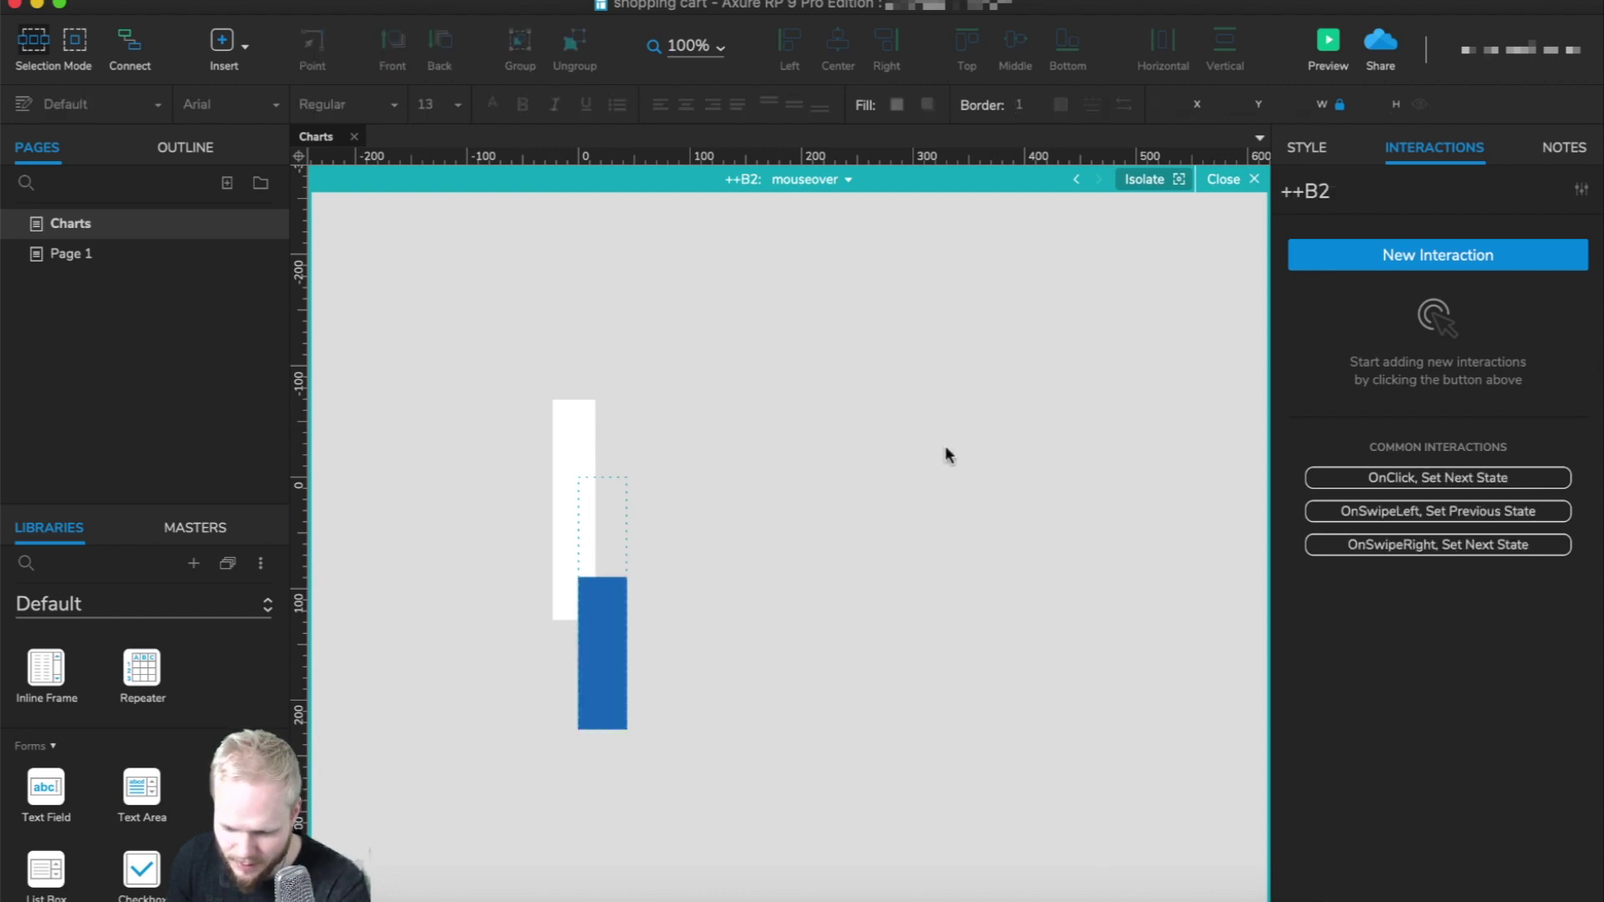
click(1221, 179)
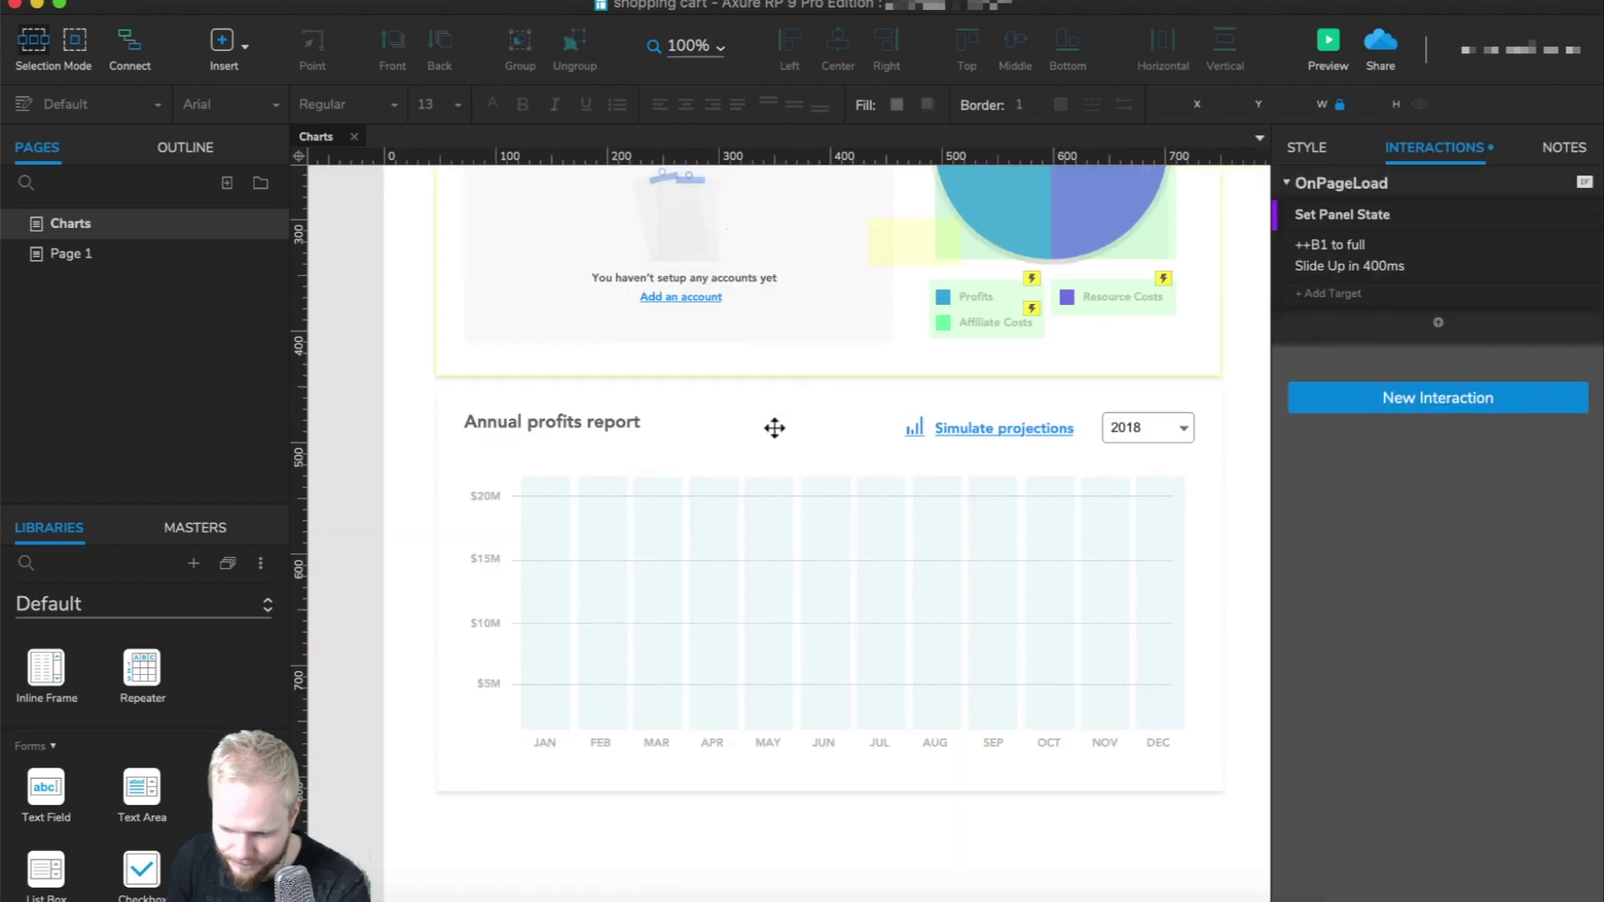
Move the dark blue bar in the mouseover state of ++B1, the January panel, down flush with the panel's lower edge.
double_click(548, 588)
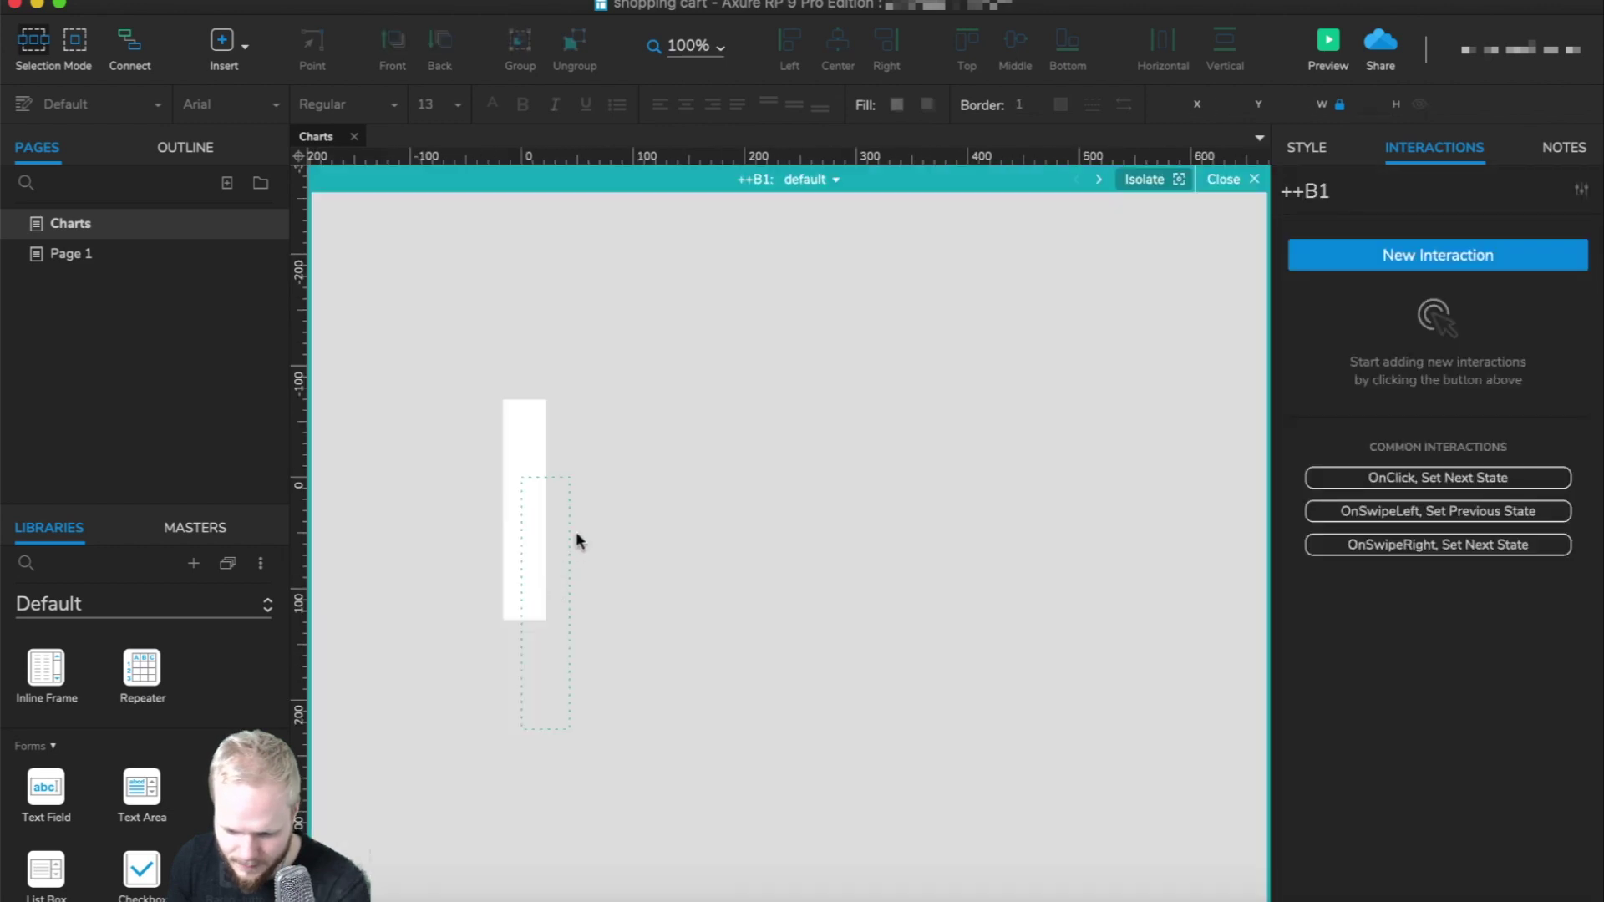
click(823, 182)
click(873, 267)
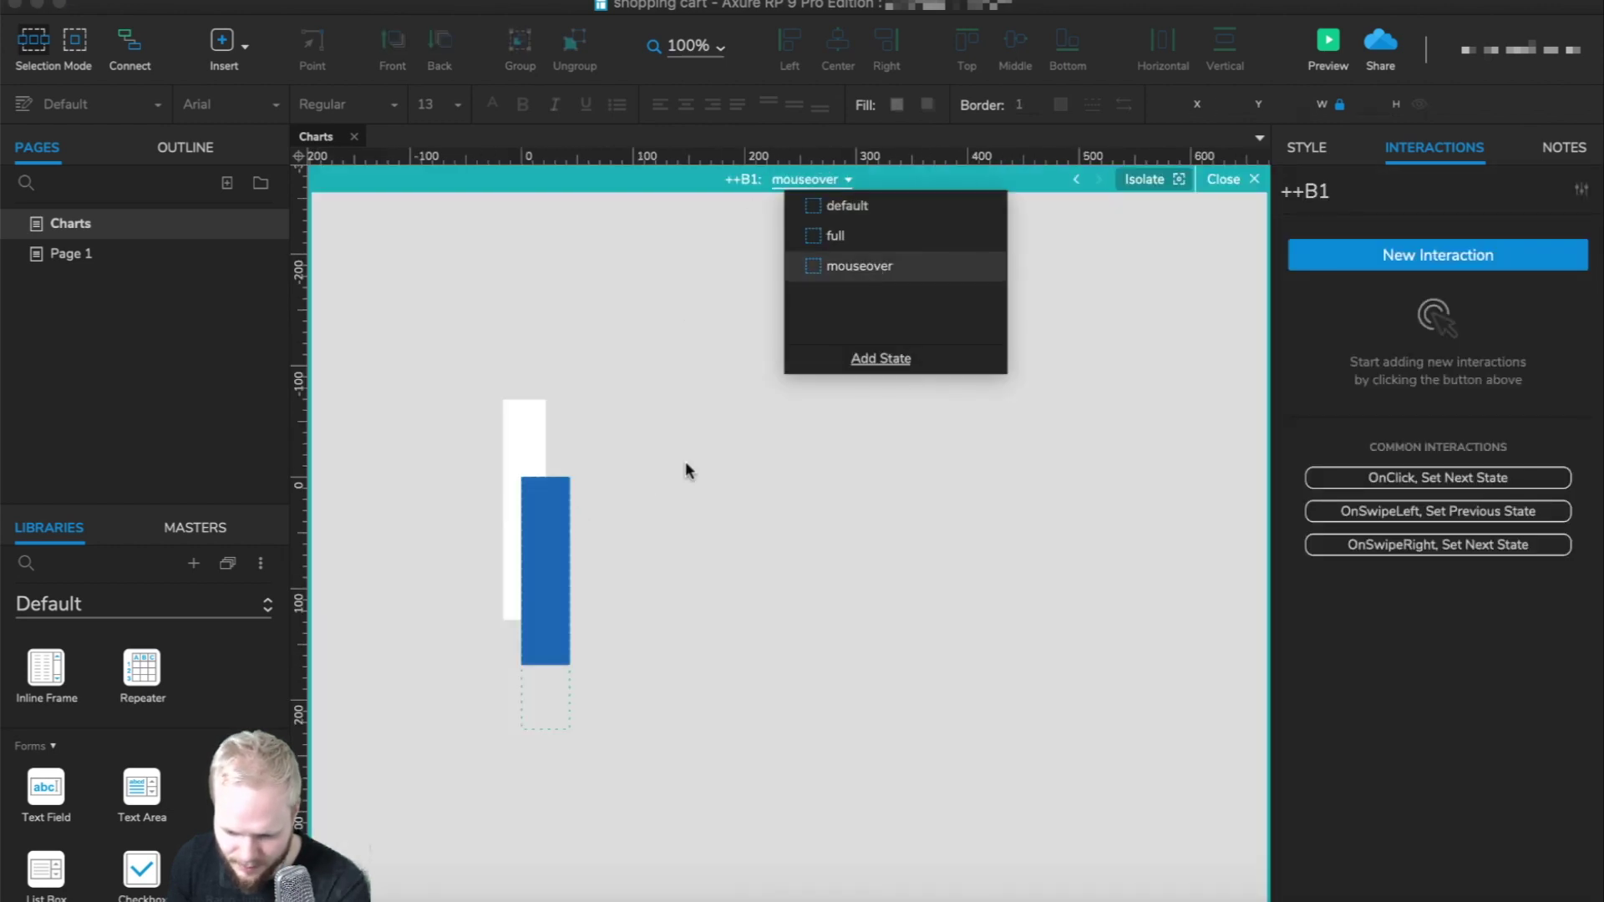
click(558, 558)
drag(554, 527, 554, 594)
click(1263, 219)
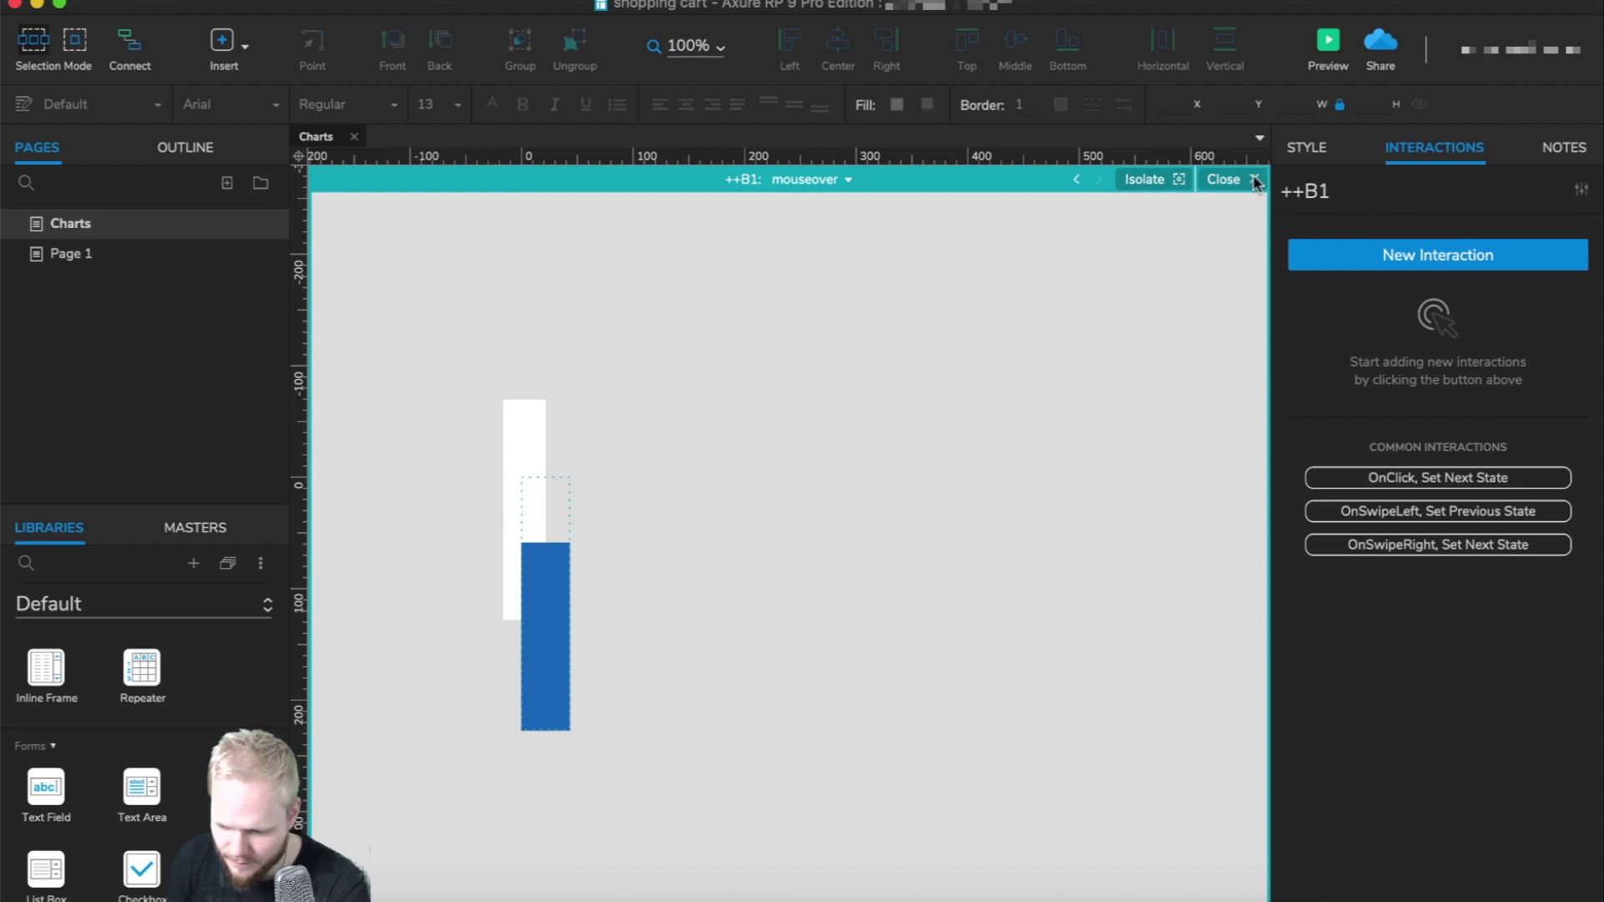
click(1254, 179)
Raise the upper edge of the full-state bar in ++B3, the March panel, to Y 46, making it 181 high.
click(609, 555)
click(658, 555)
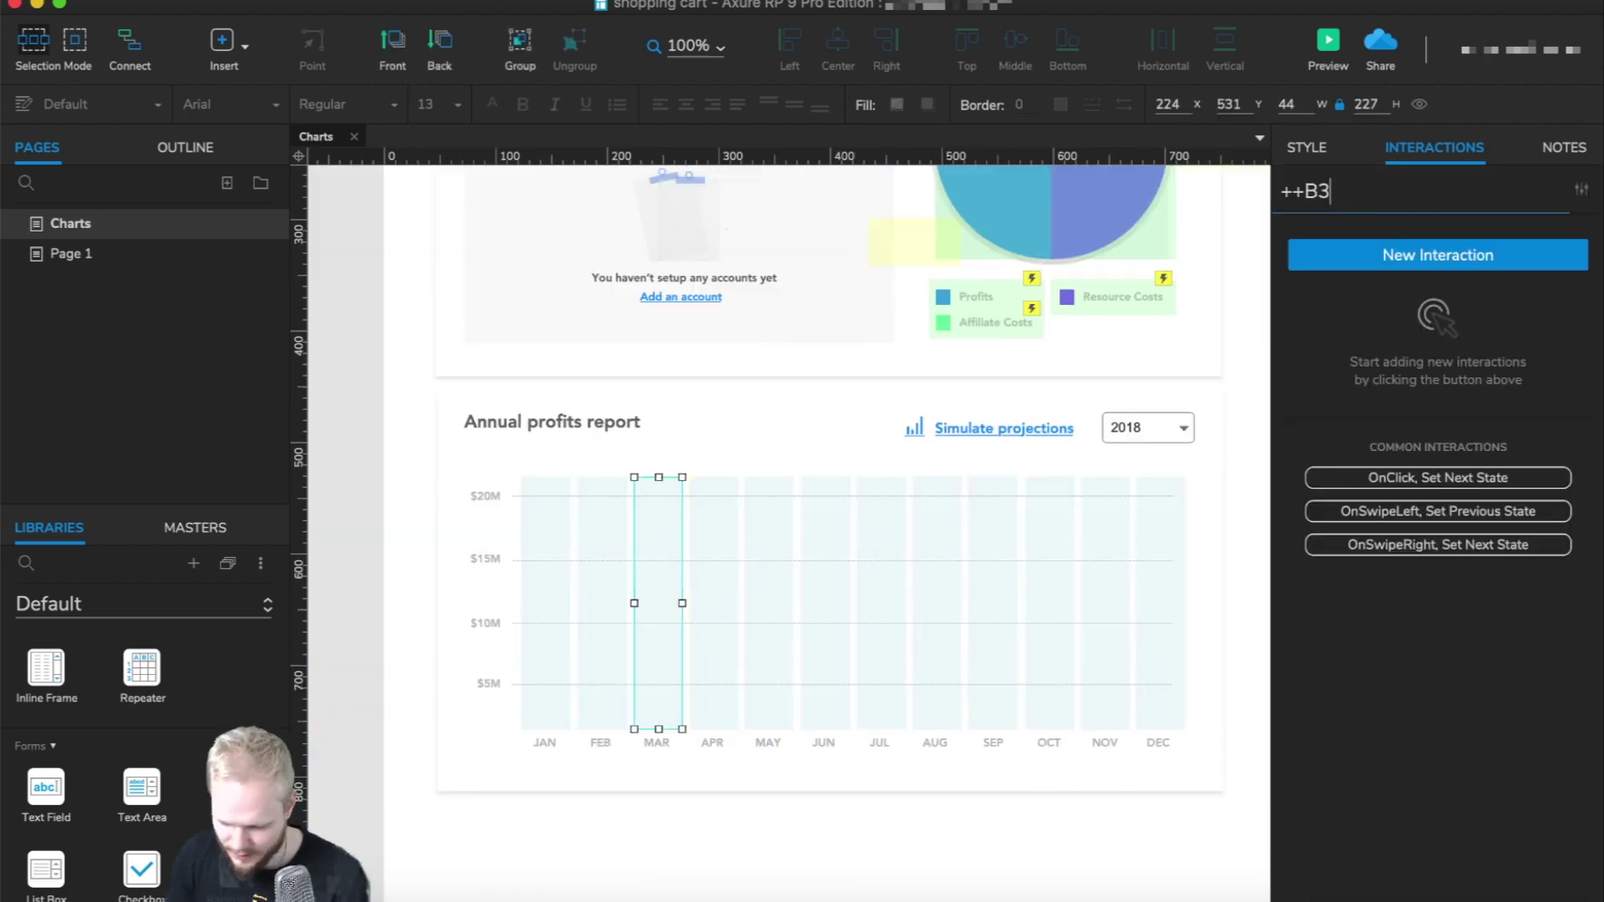
double_click(653, 525)
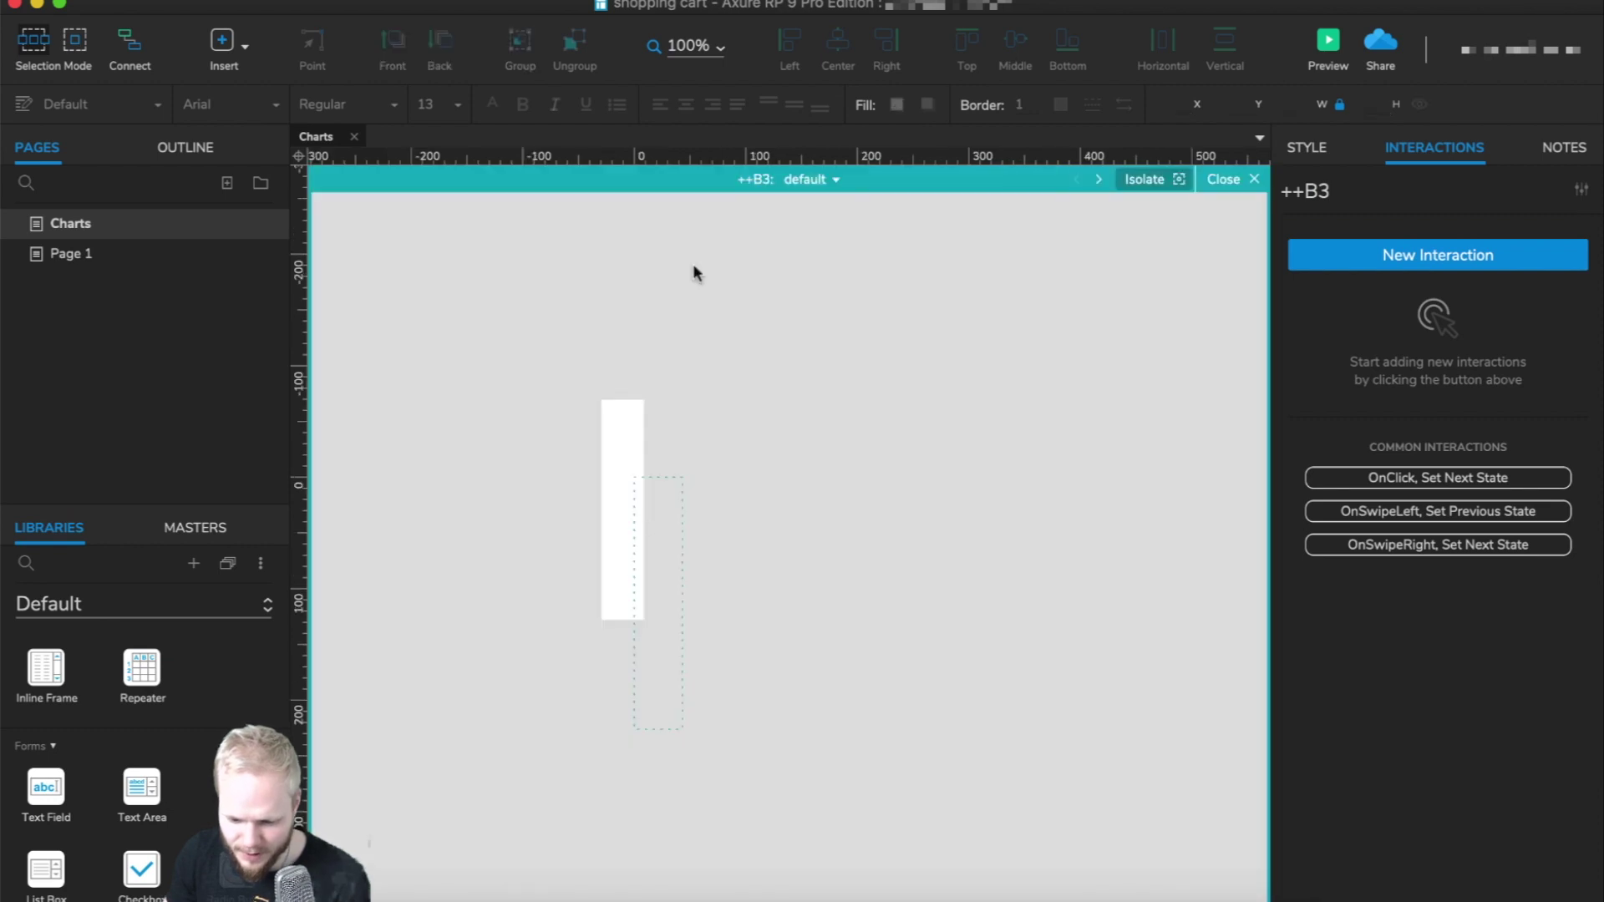
click(816, 179)
click(862, 236)
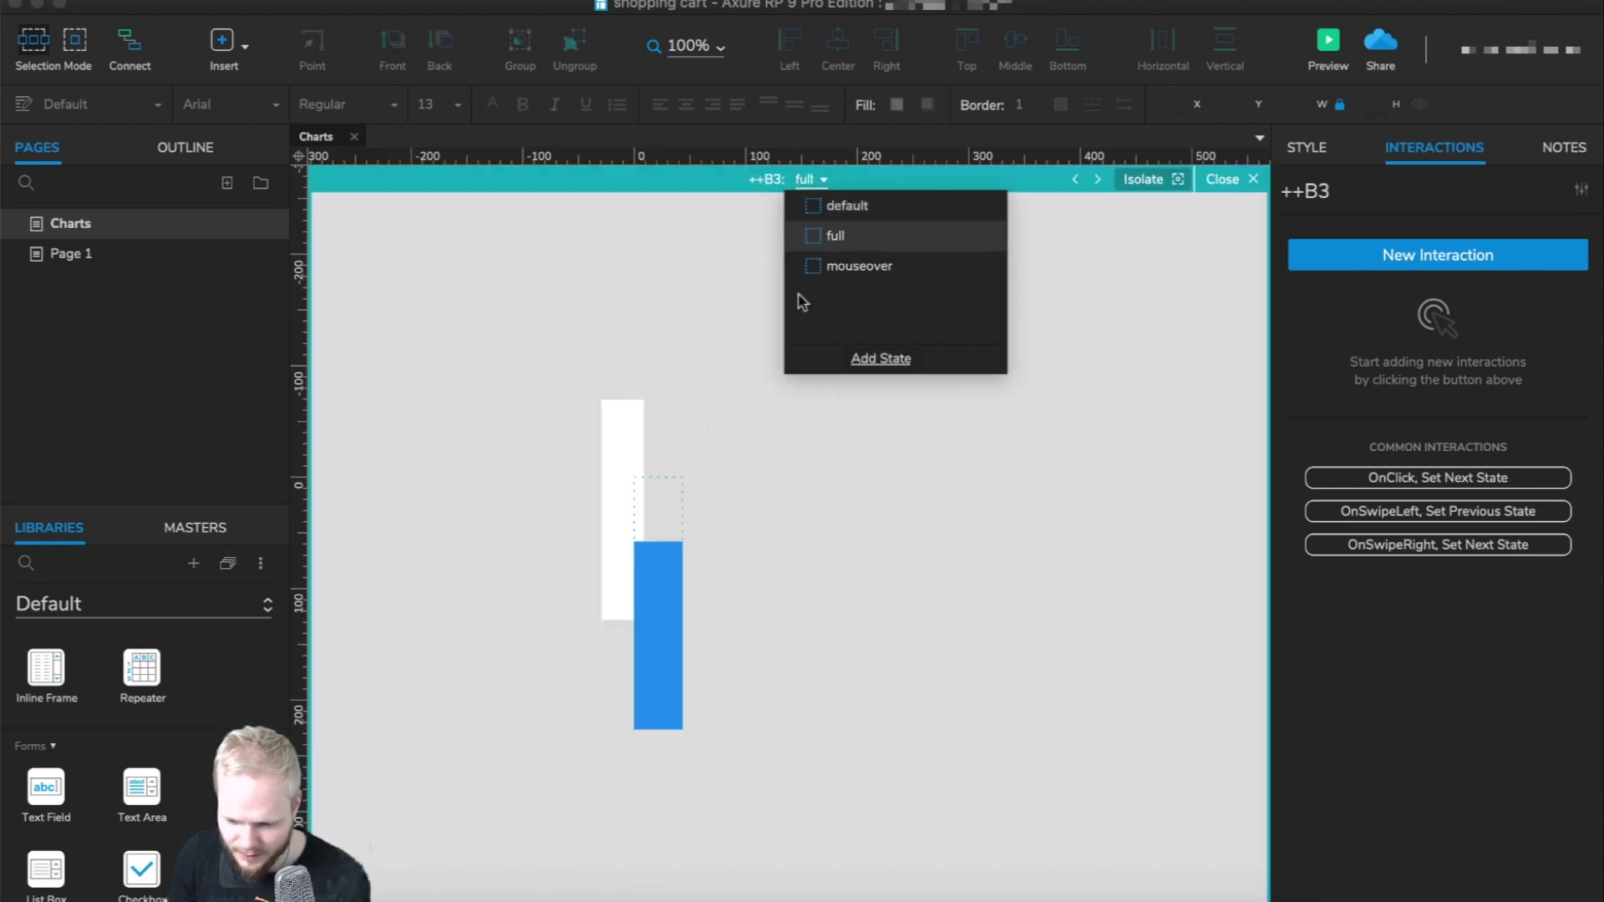
click(664, 561)
drag(659, 541, 659, 528)
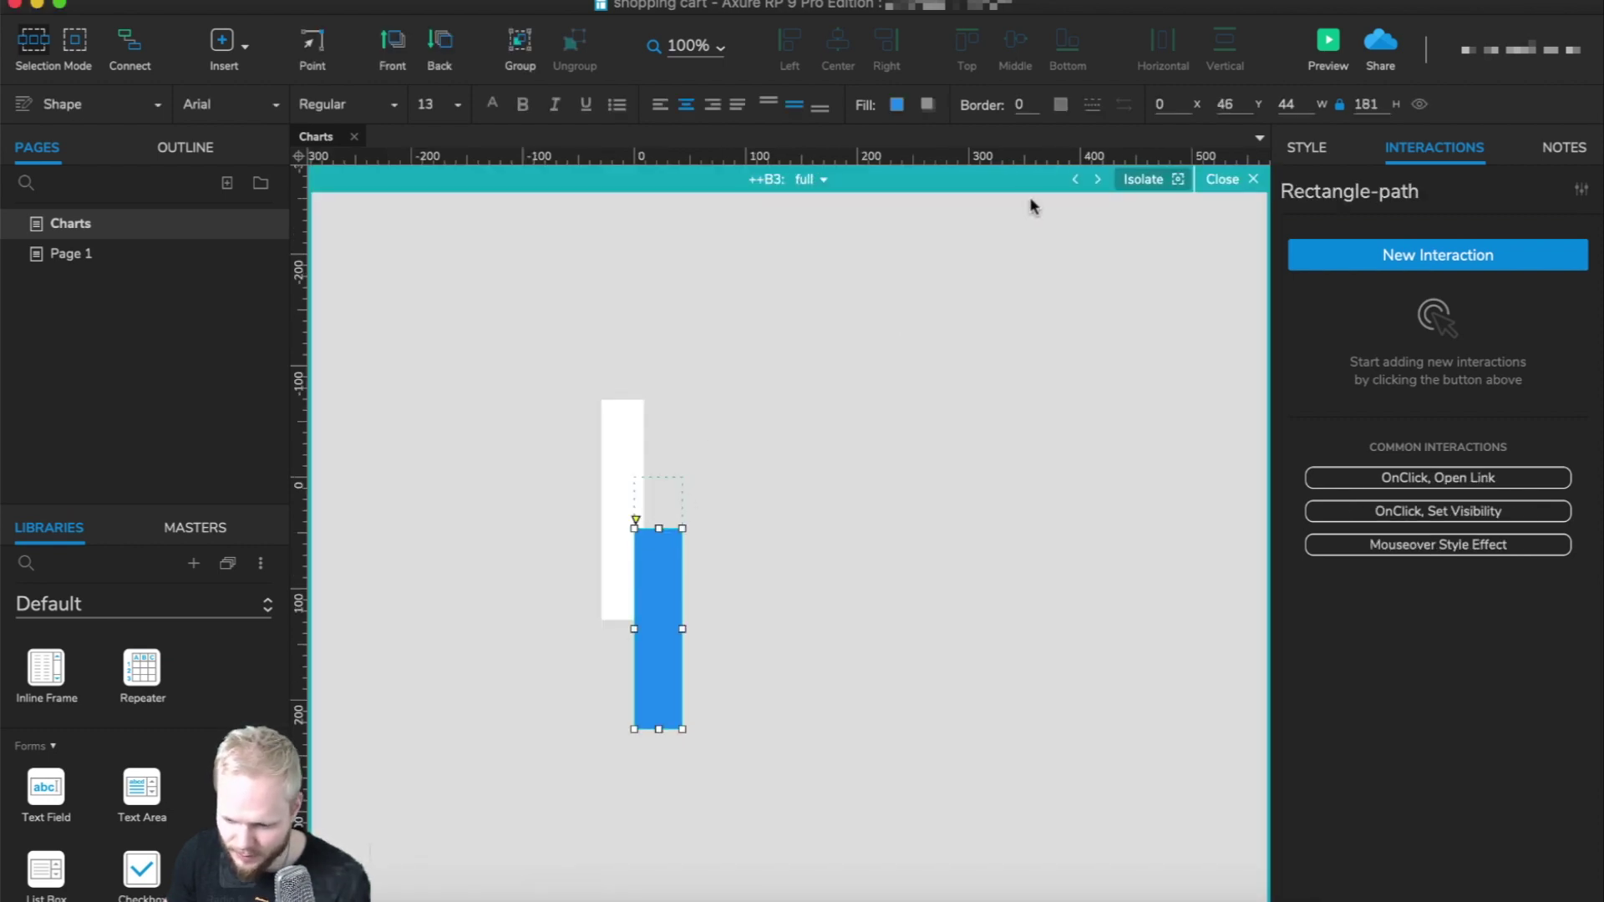
Align the mouseover bar of ++B3 with the panel's lower edge and extend it to 181 high at Y 46.
click(827, 181)
click(856, 271)
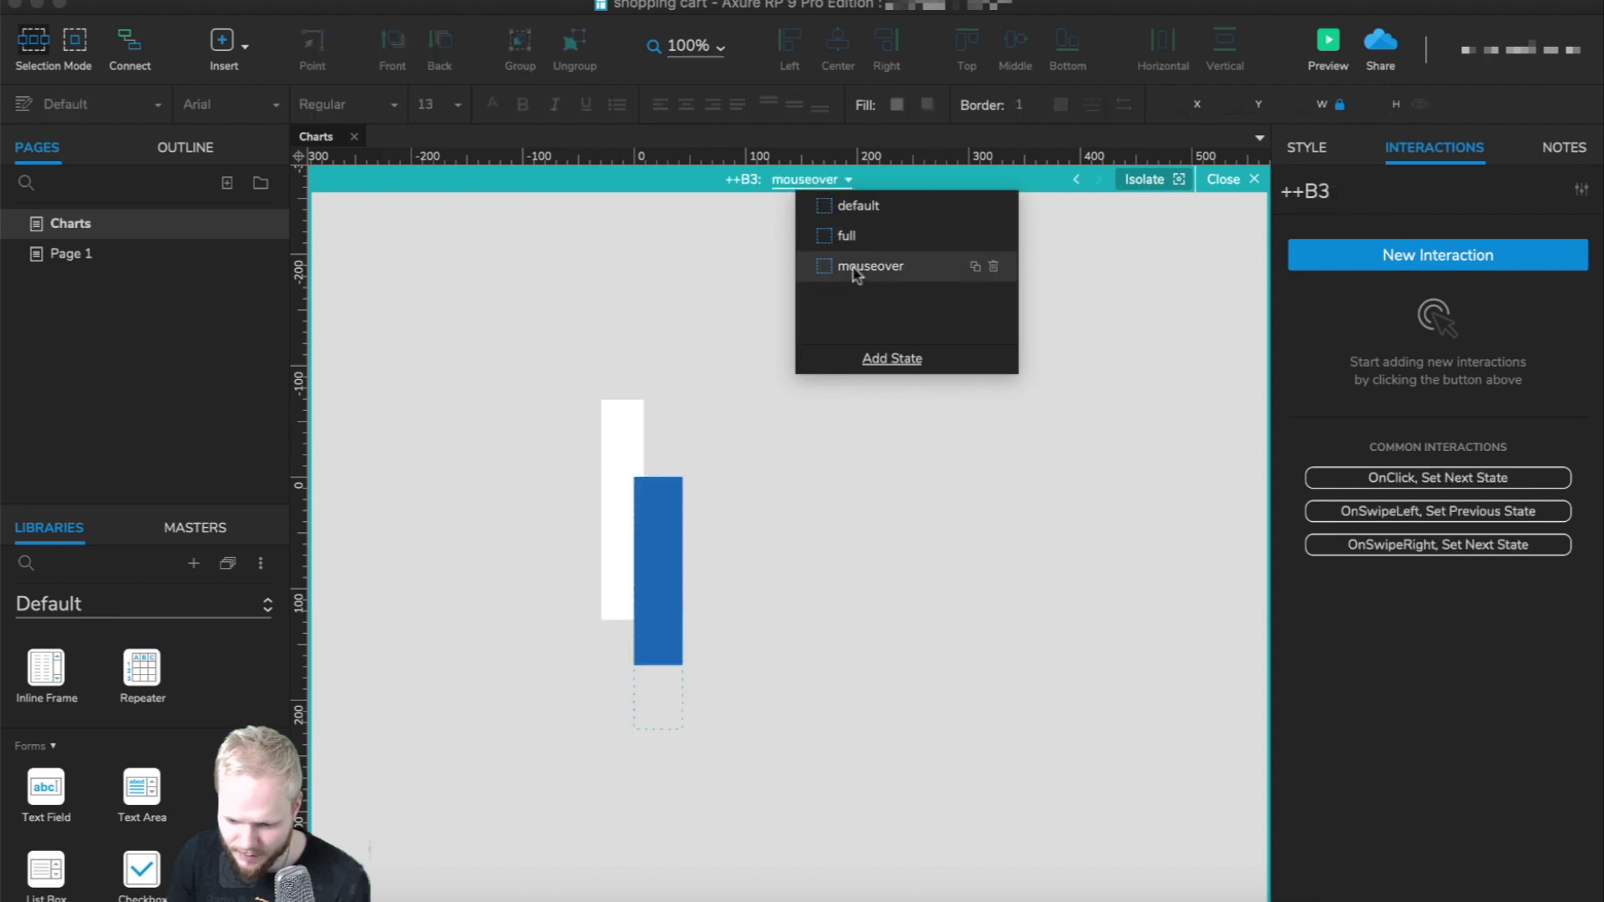
click(669, 513)
mouse_move(655, 496)
mouse_down()
mouse_move(648, 587)
mouse_move(659, 528)
mouse_up()
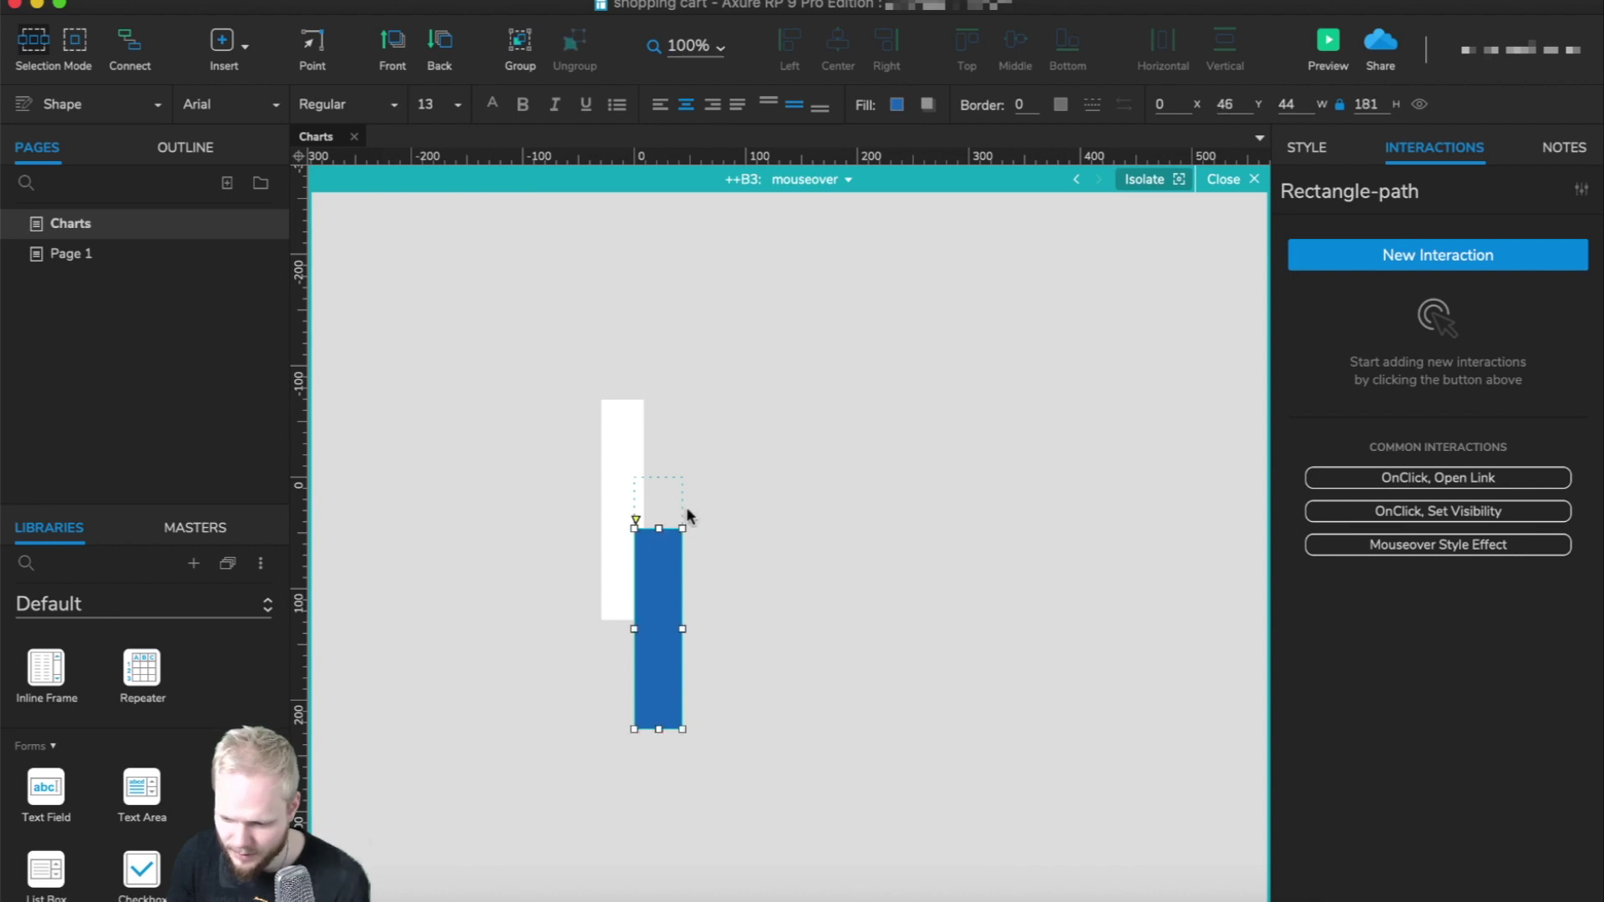
key(Escape)
click(1225, 180)
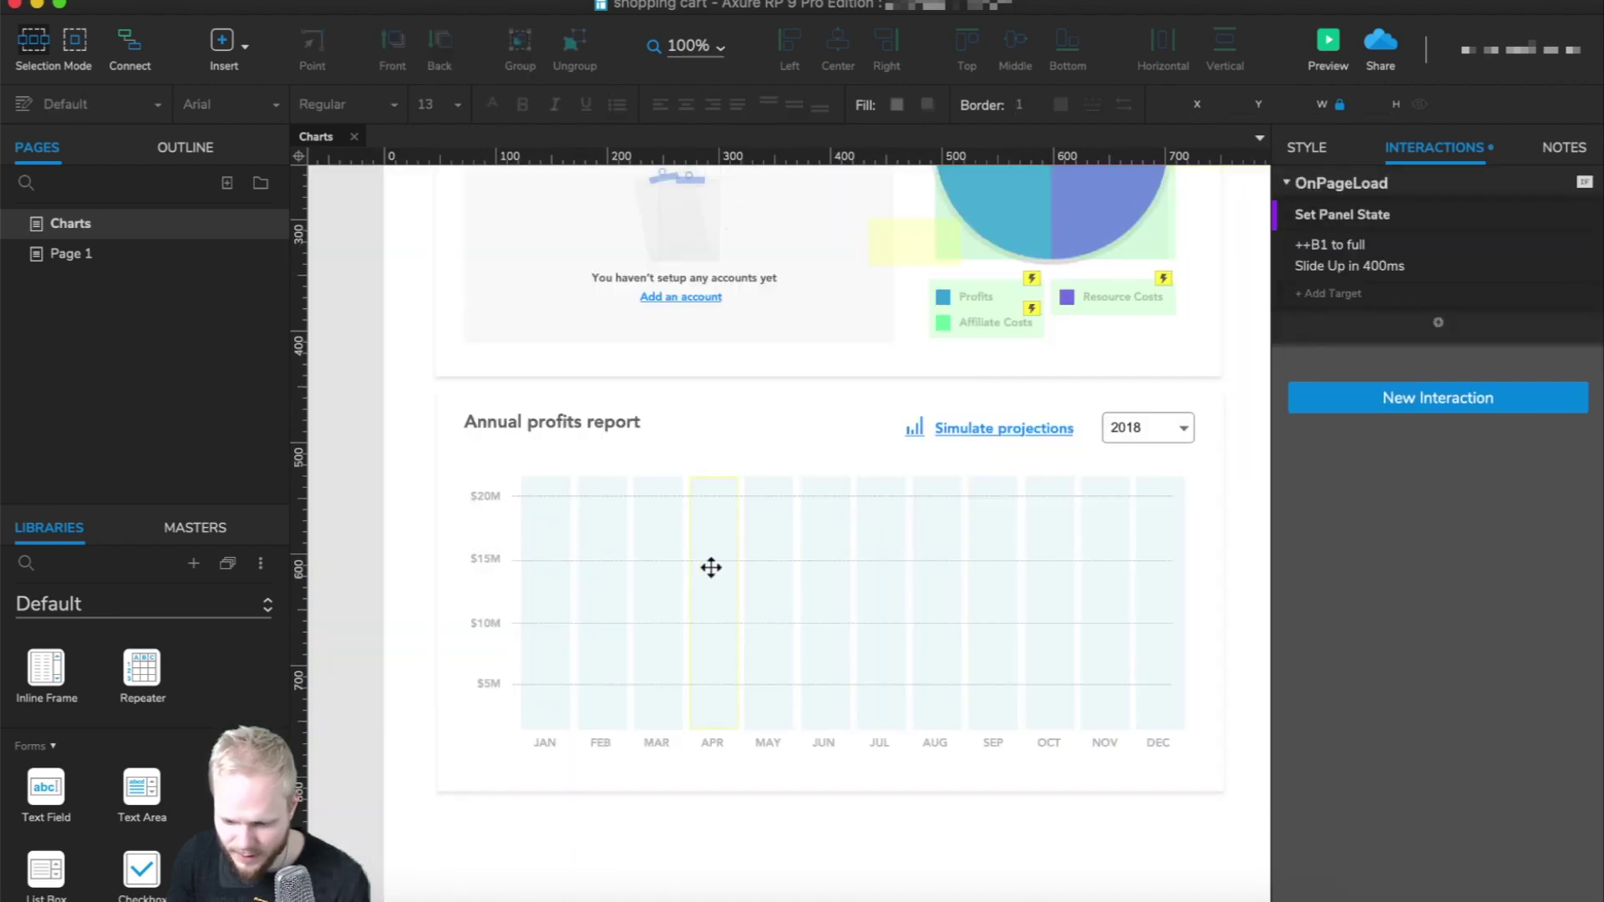
Adjust the state bars in the April to December panels, lining them up with each panel's lower edge.
double_click(710, 527)
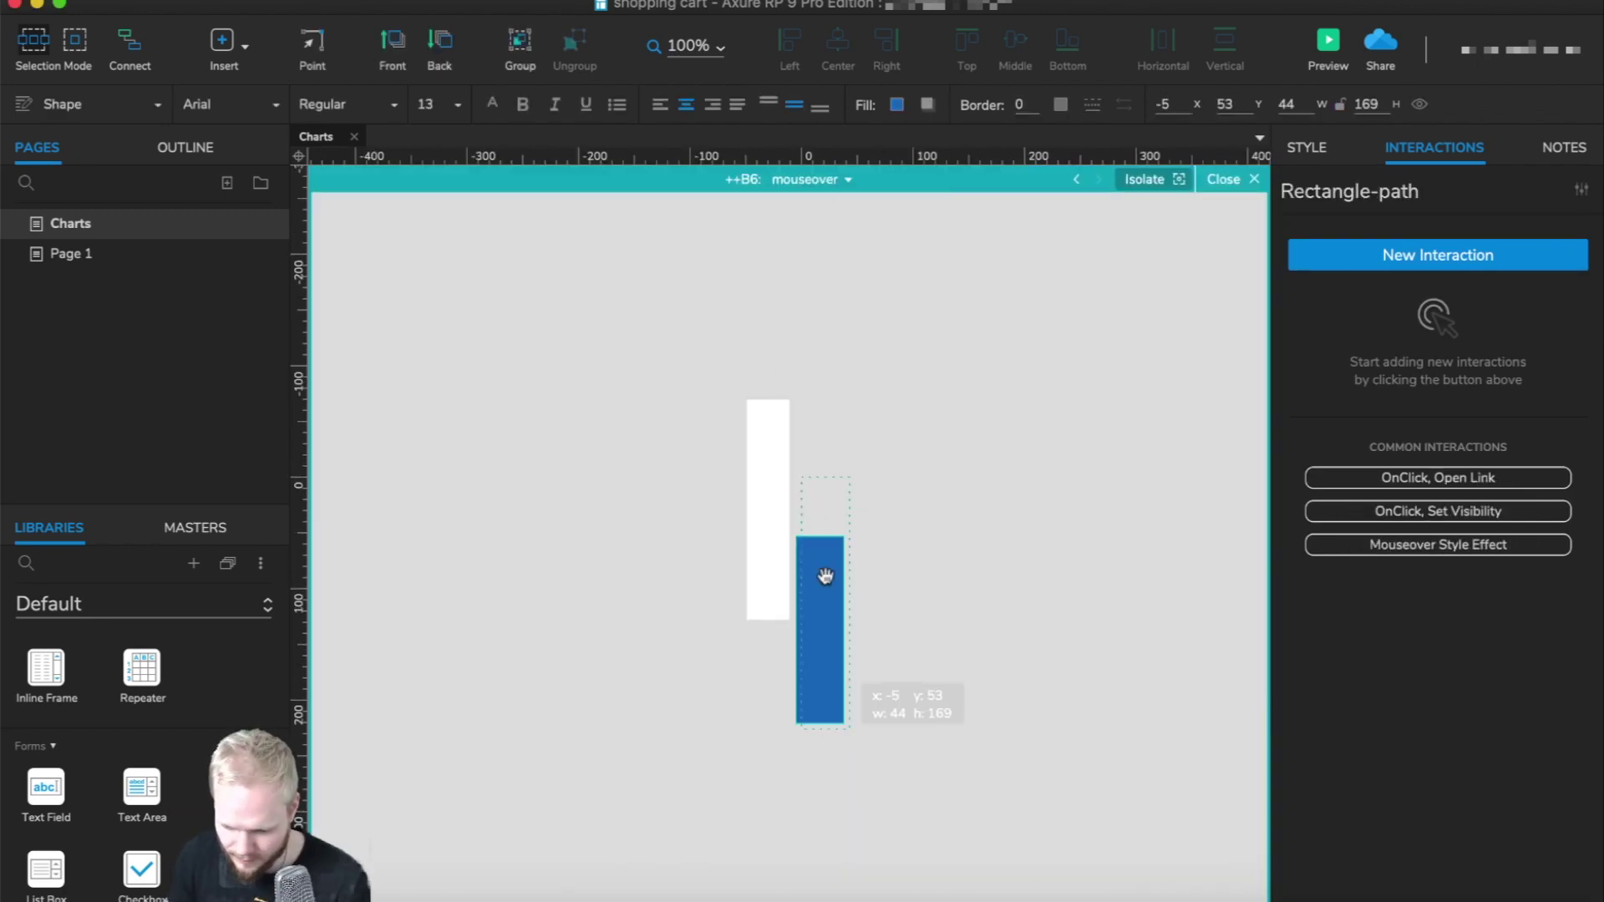
click(1225, 179)
double_click(874, 504)
click(1224, 178)
double_click(995, 573)
click(1224, 179)
double_click(1094, 585)
click(1225, 179)
double_click(1159, 584)
click(809, 179)
click(1224, 179)
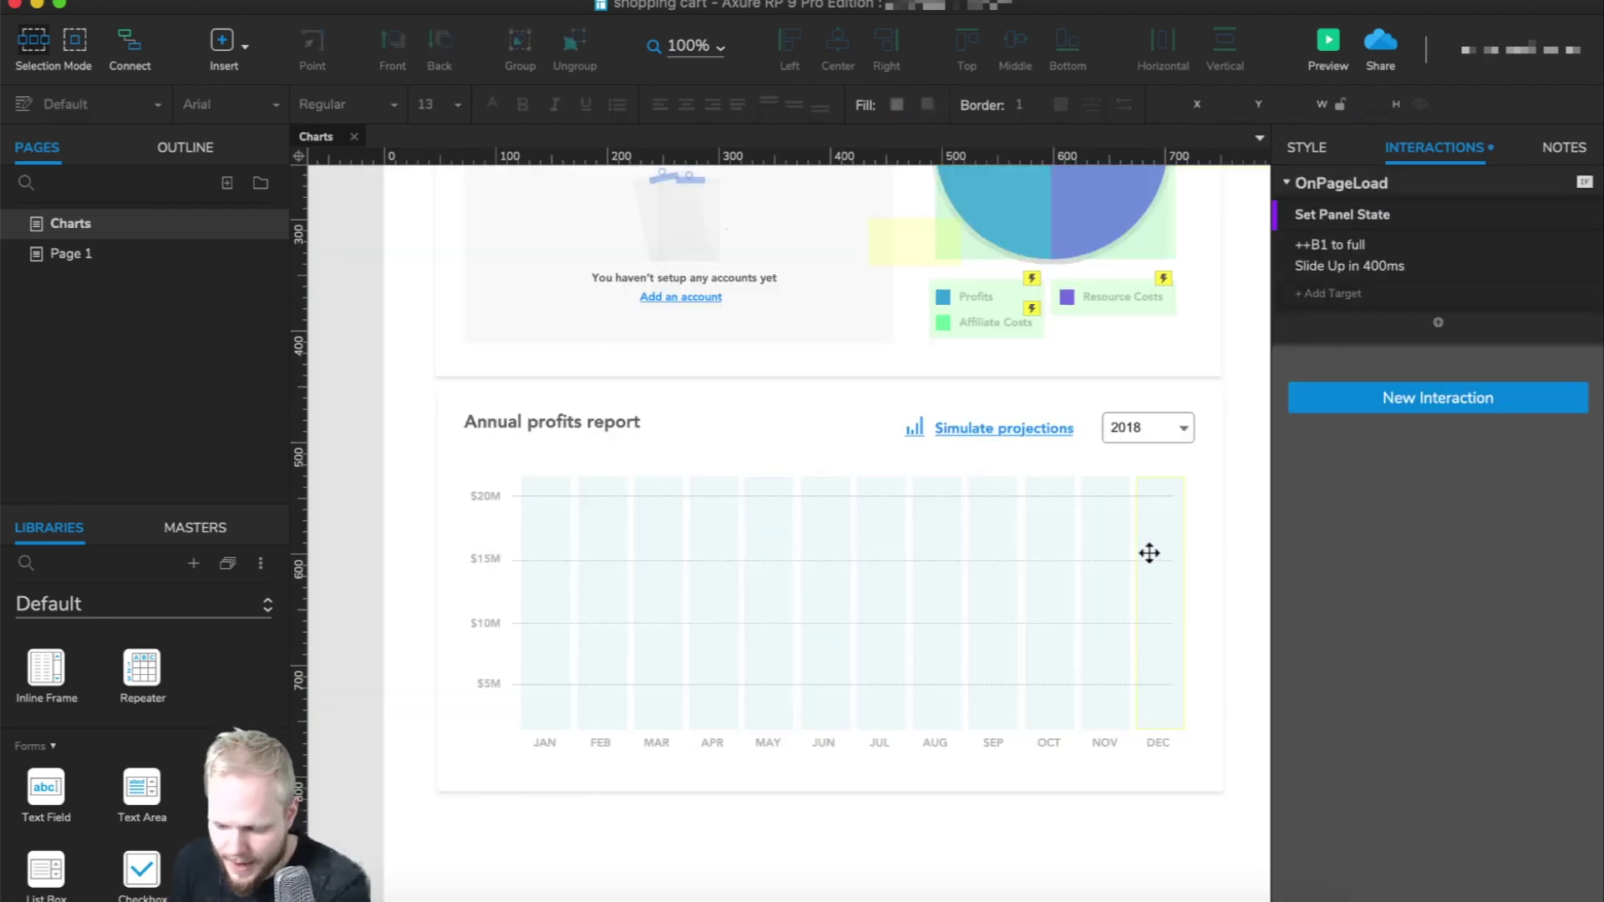
click(593, 531)
click(660, 526)
click(723, 527)
click(769, 529)
click(853, 530)
click(816, 530)
click(798, 848)
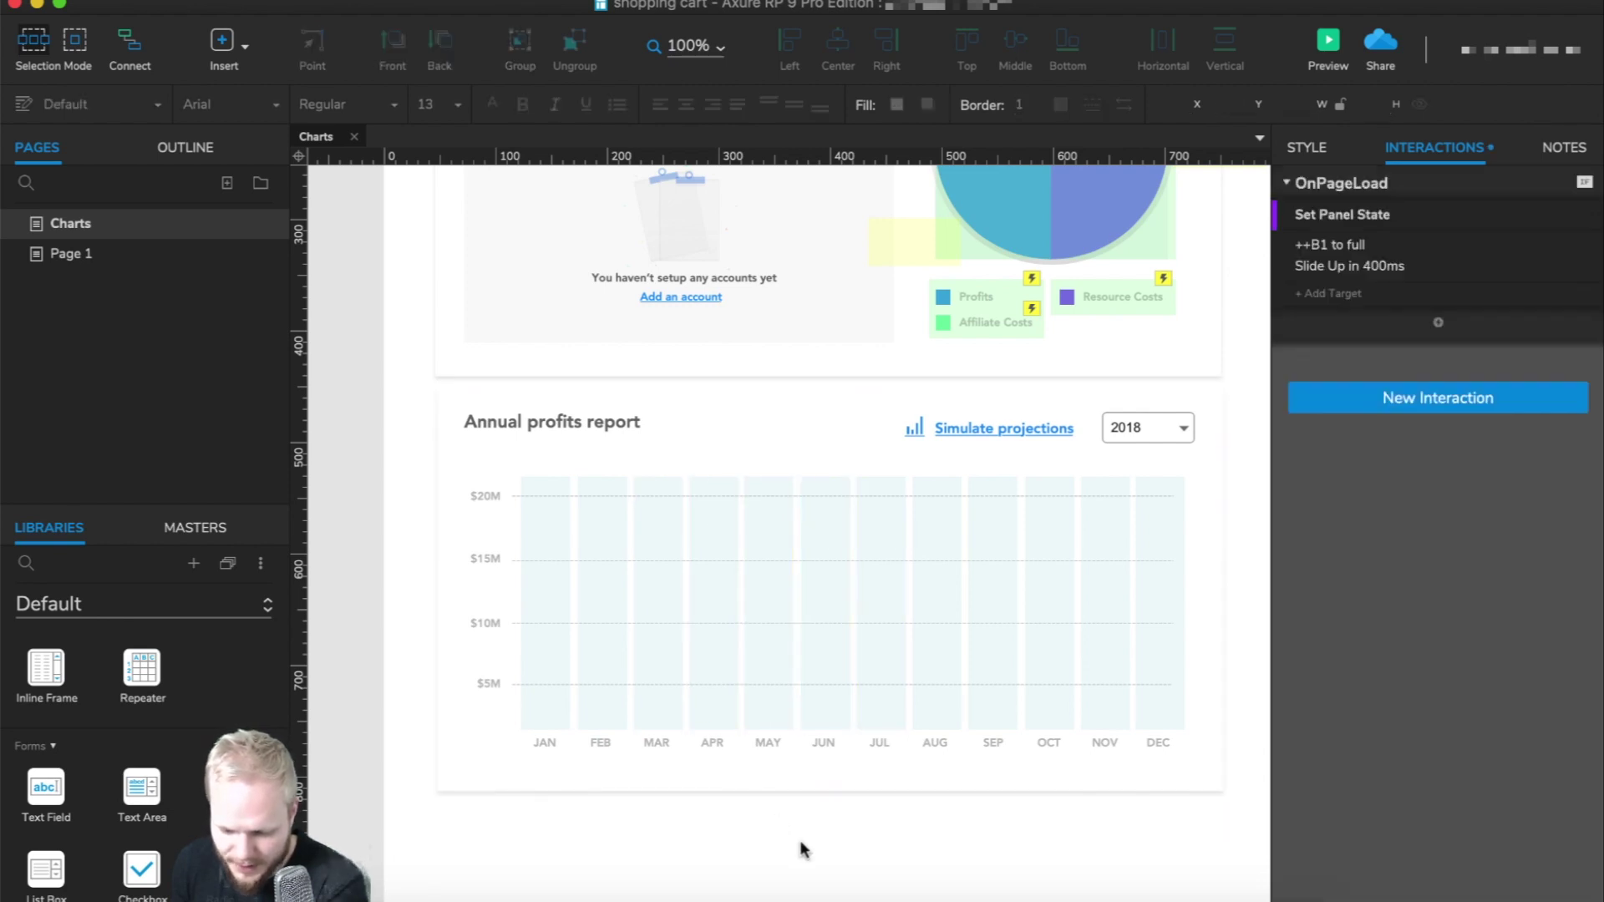
Give ++B1, the January panel, an OnMouseEnter interaction that sets its own panel state to mouseover without animation.
click(544, 618)
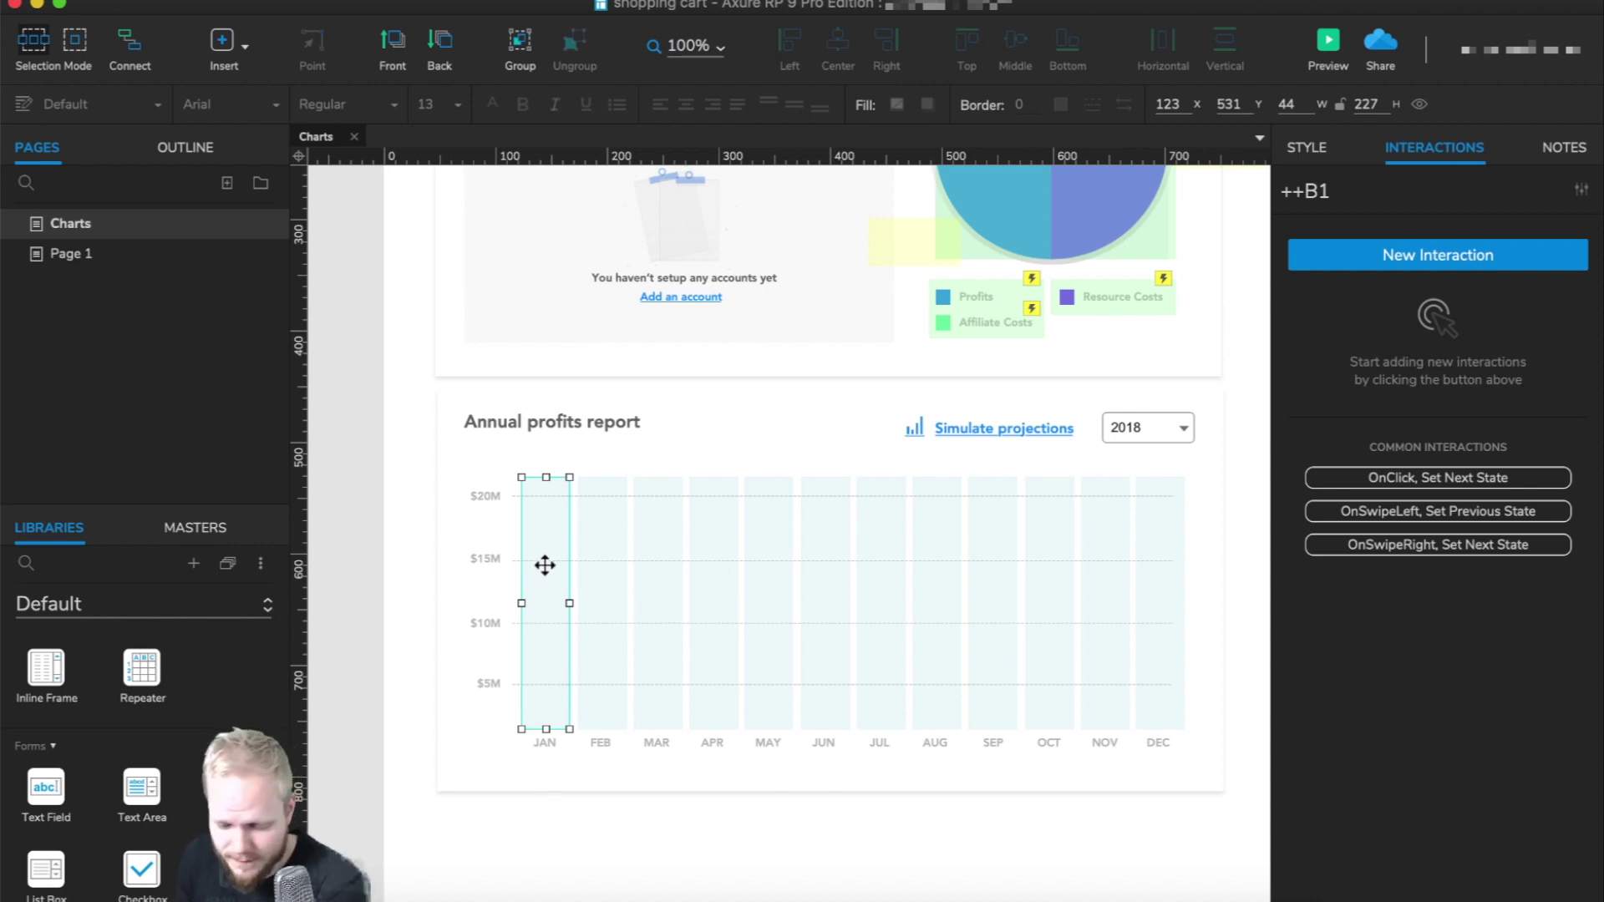
click(1420, 261)
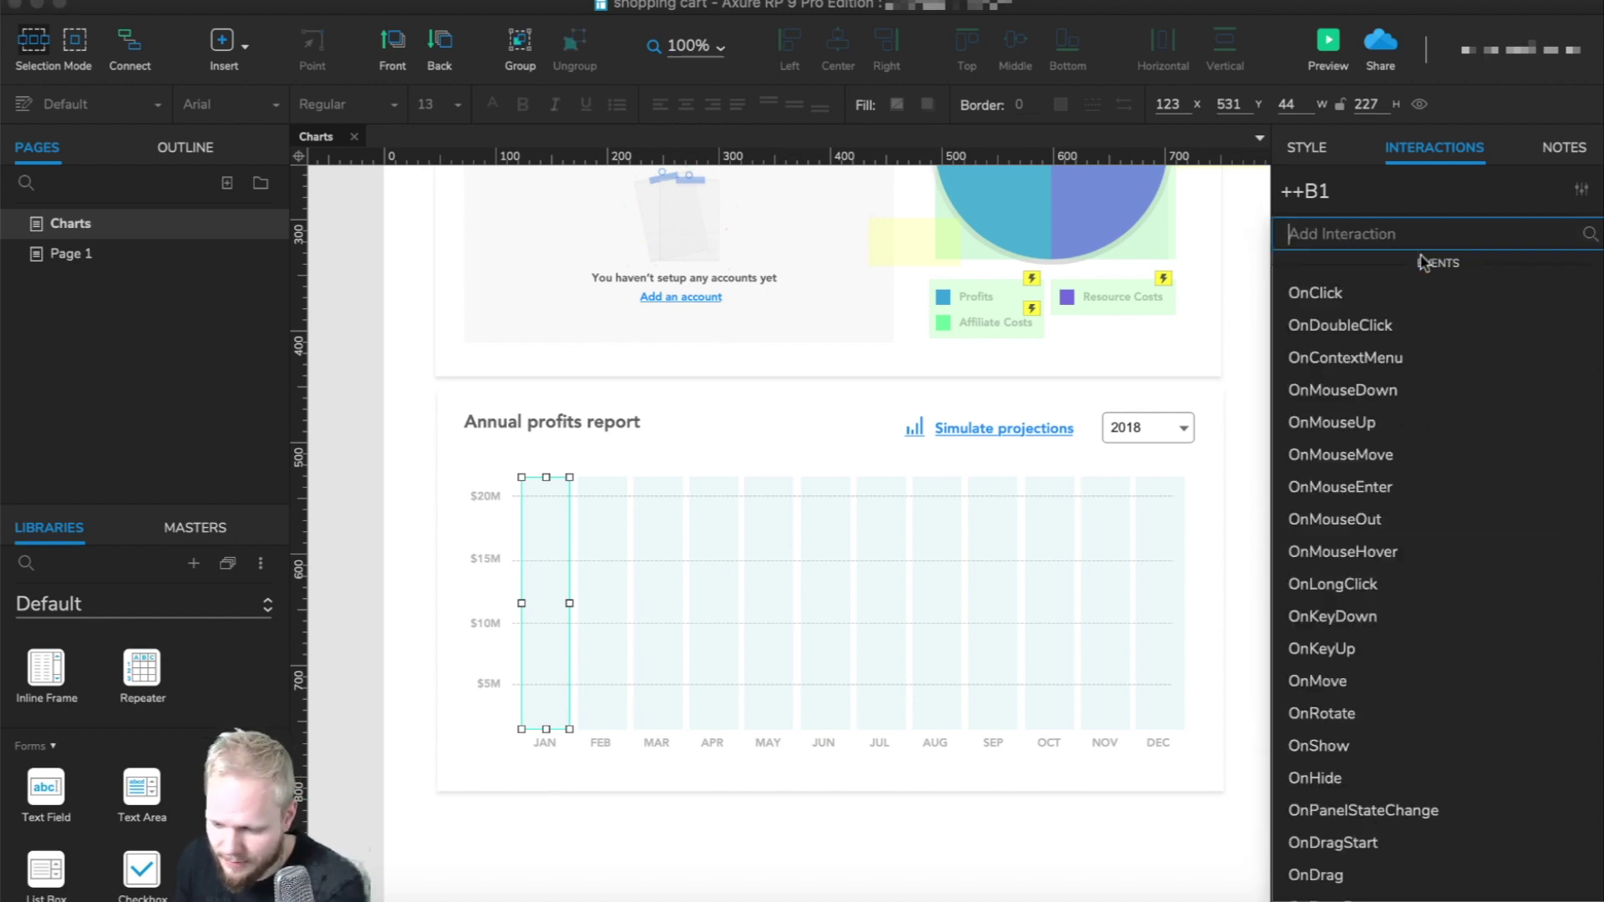
click(1380, 490)
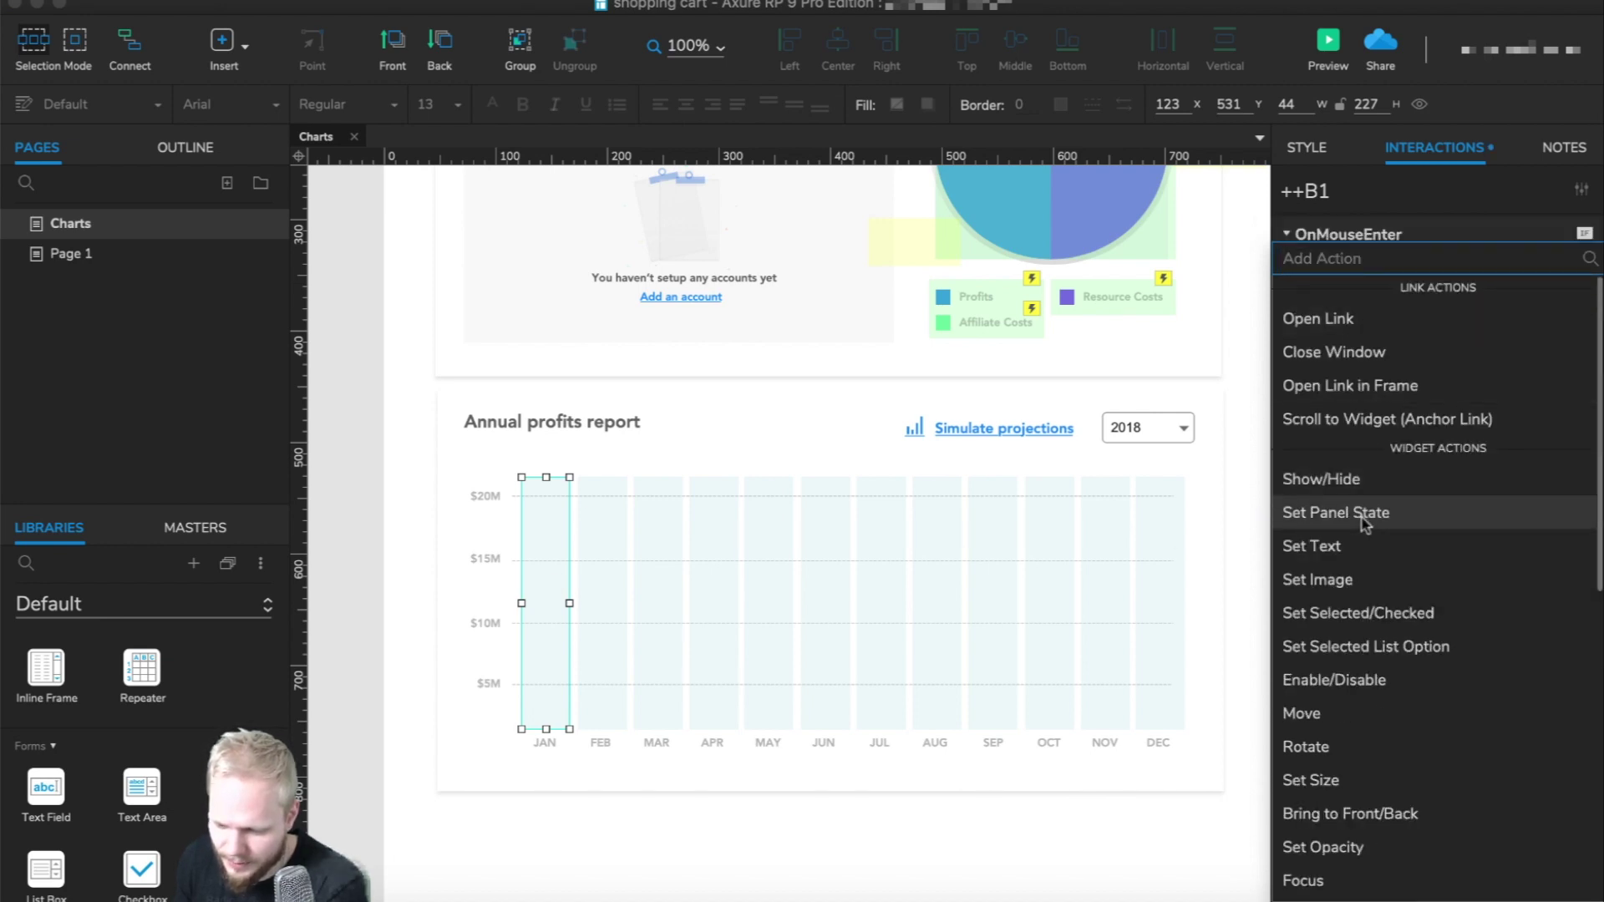
click(1364, 516)
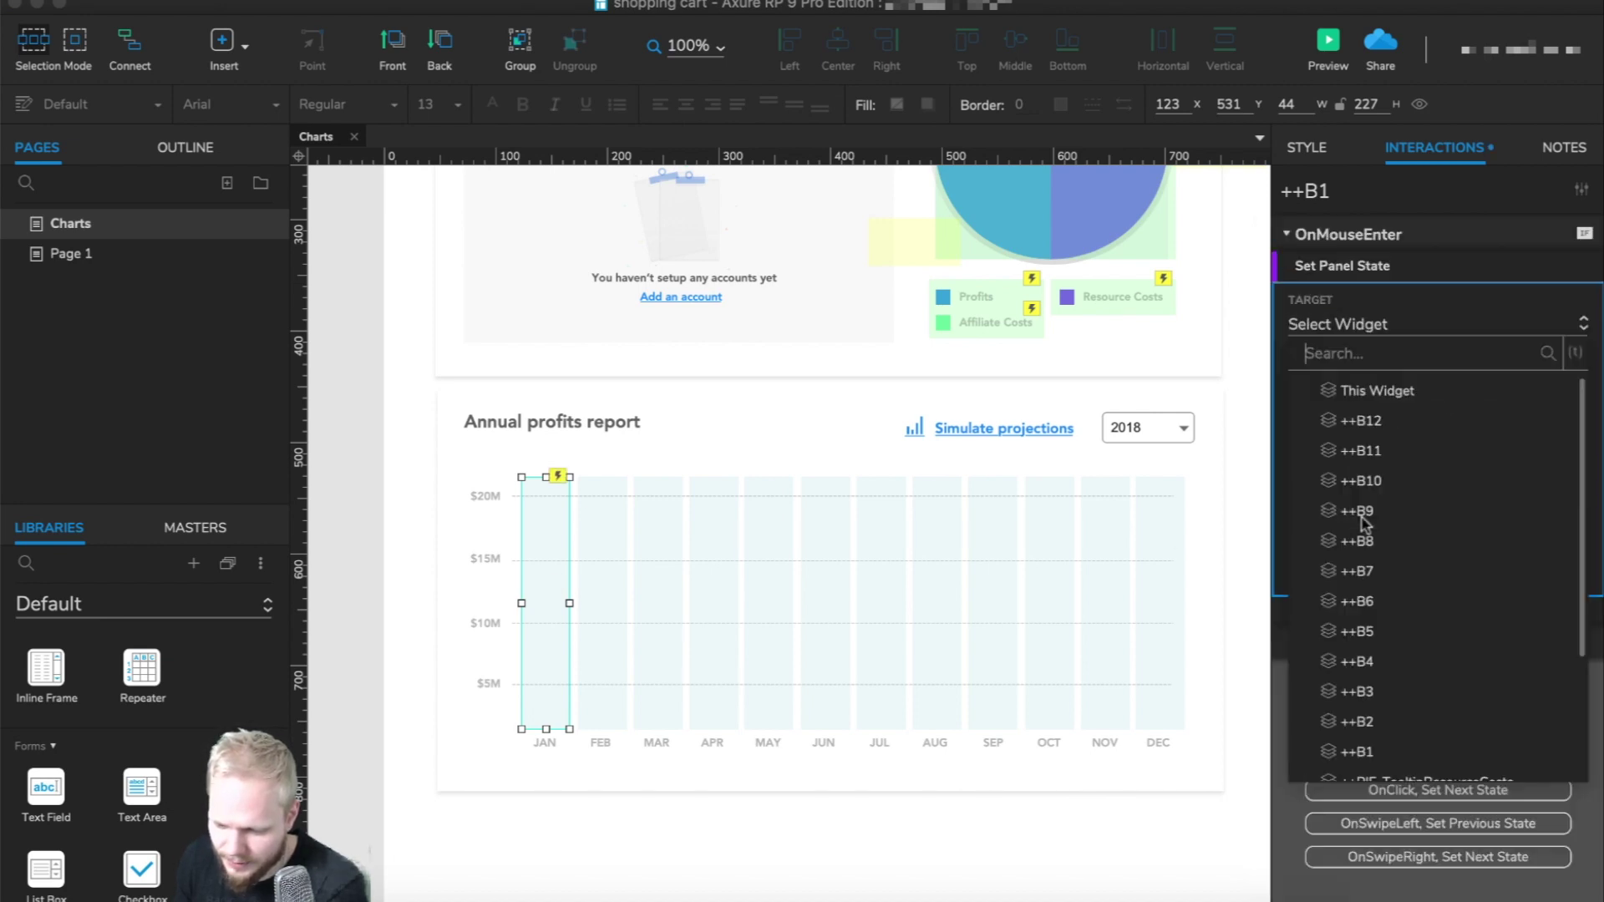
click(1404, 393)
click(1343, 420)
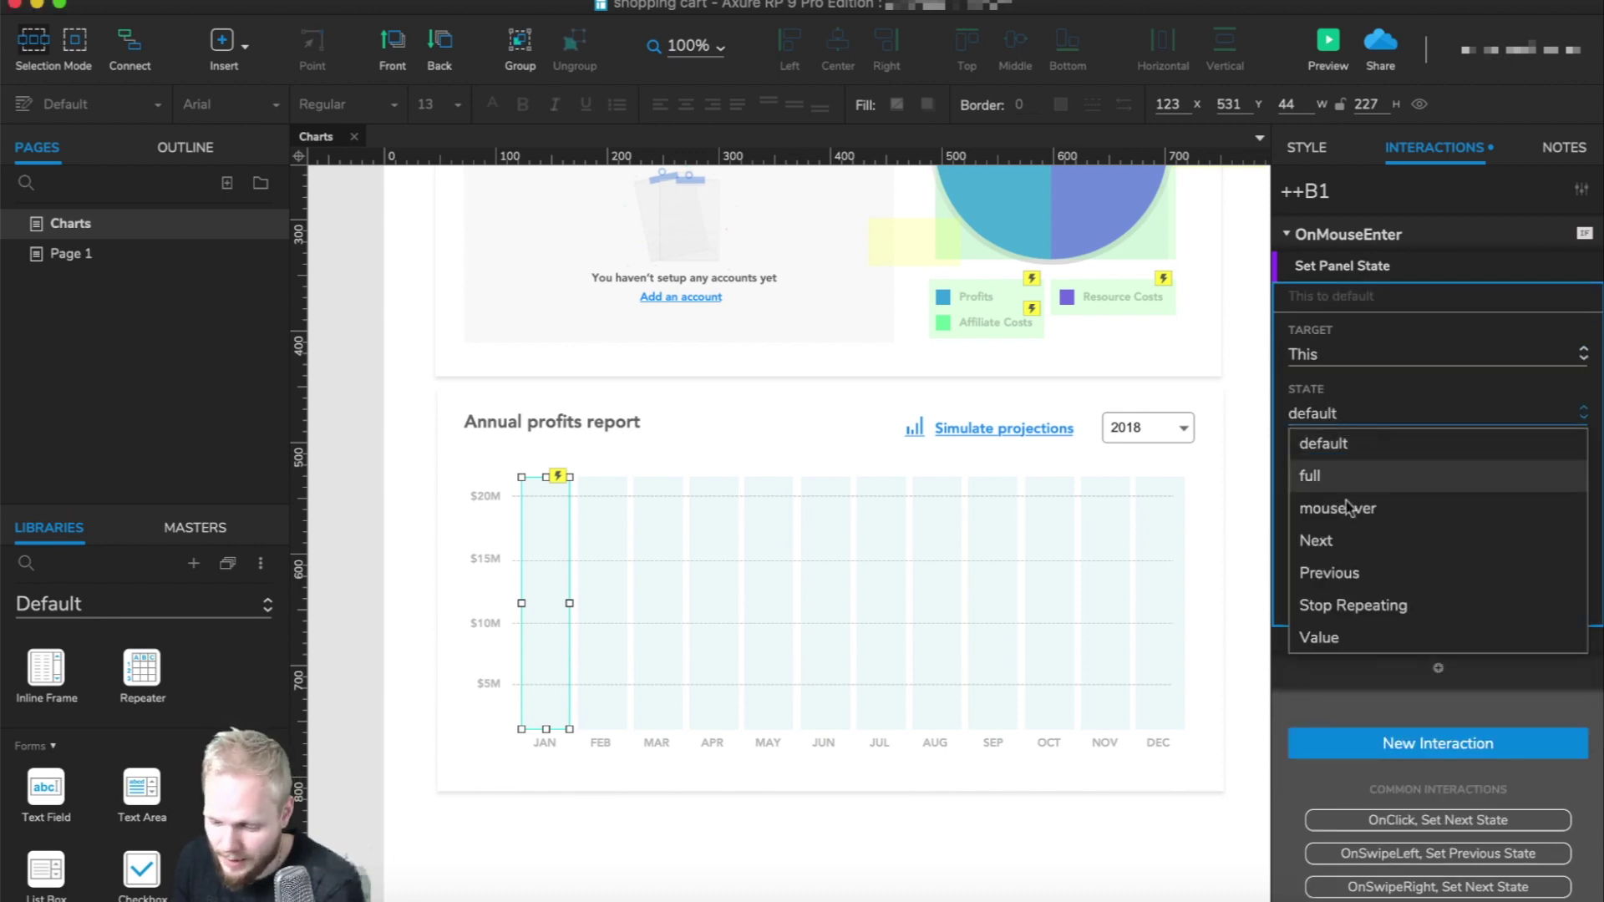
click(1349, 508)
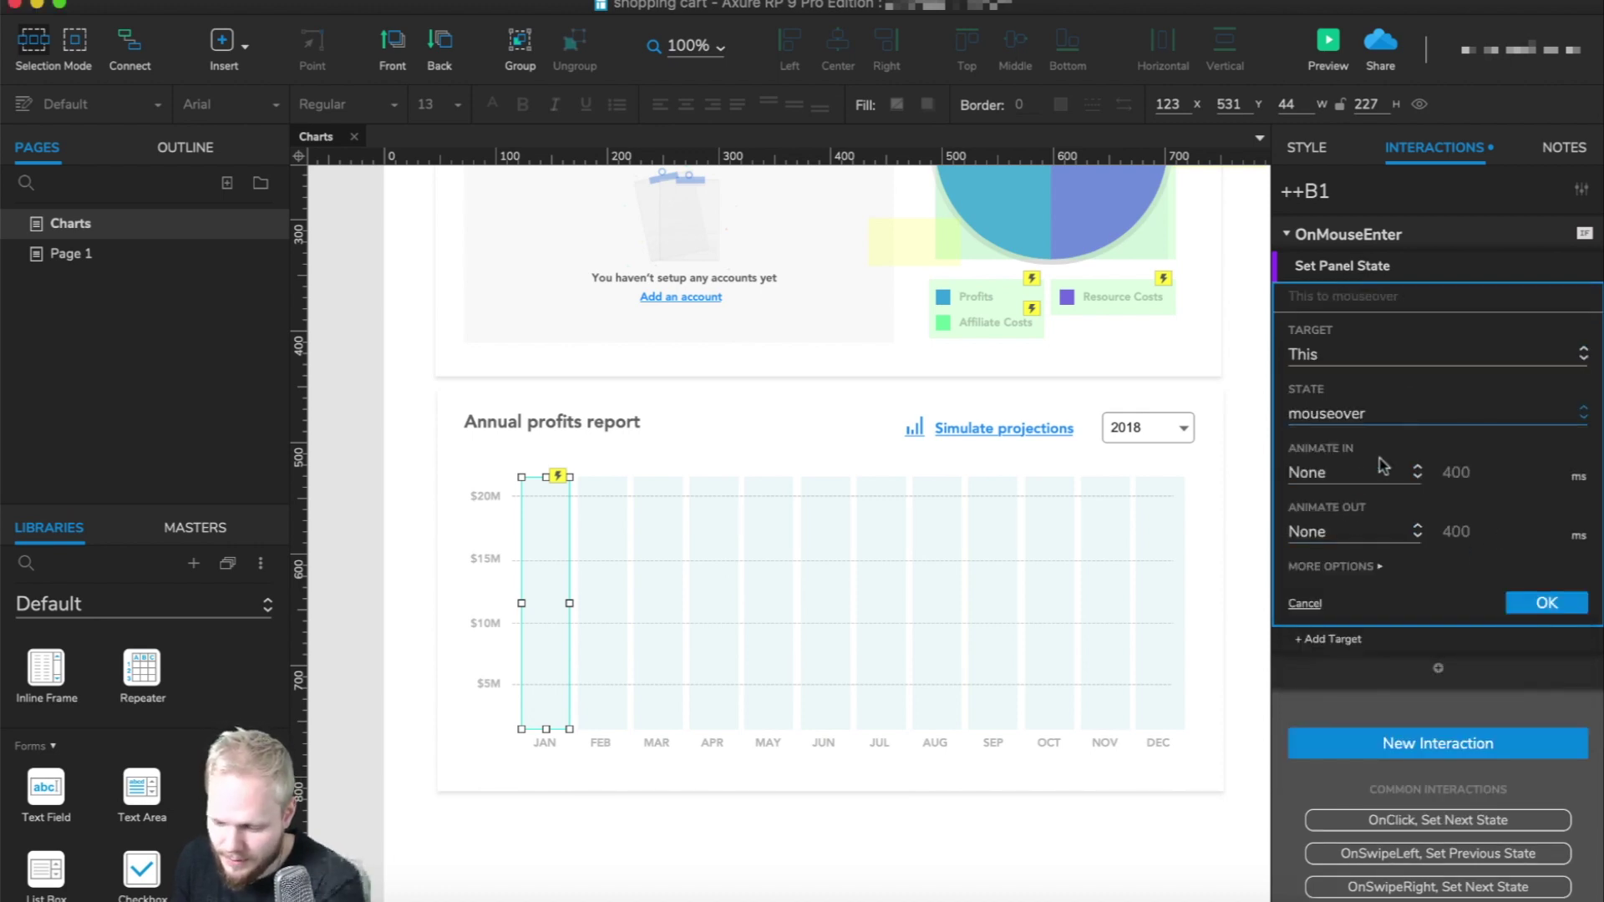
click(1548, 603)
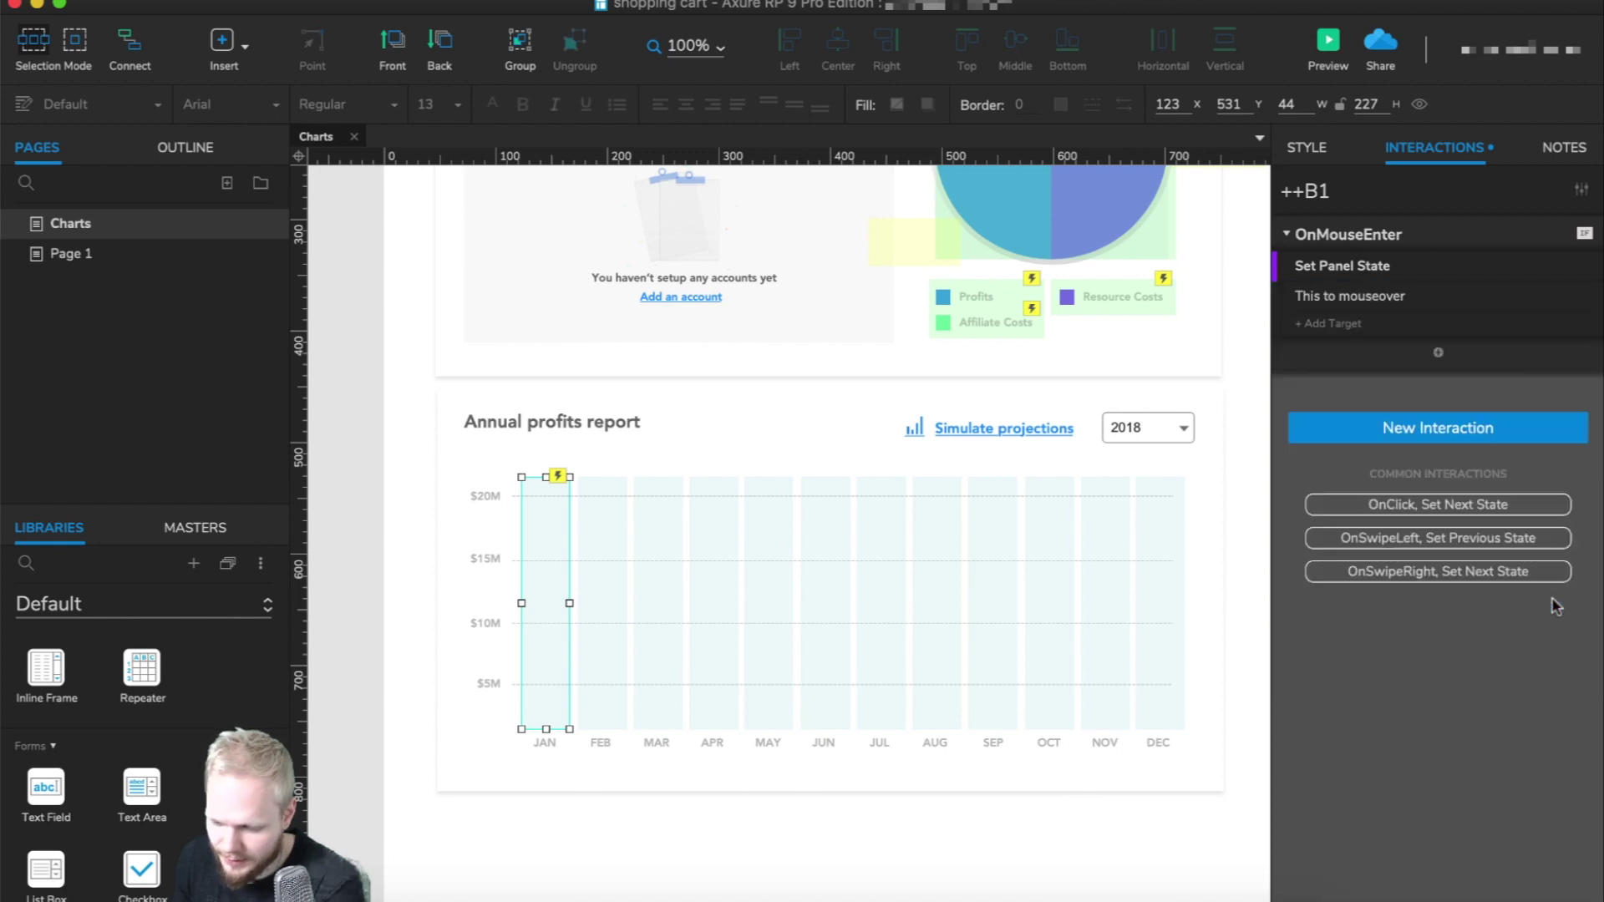
Add an OnMouseOut interaction to ++B1 that sets its own panel state to full without animation.
click(1450, 430)
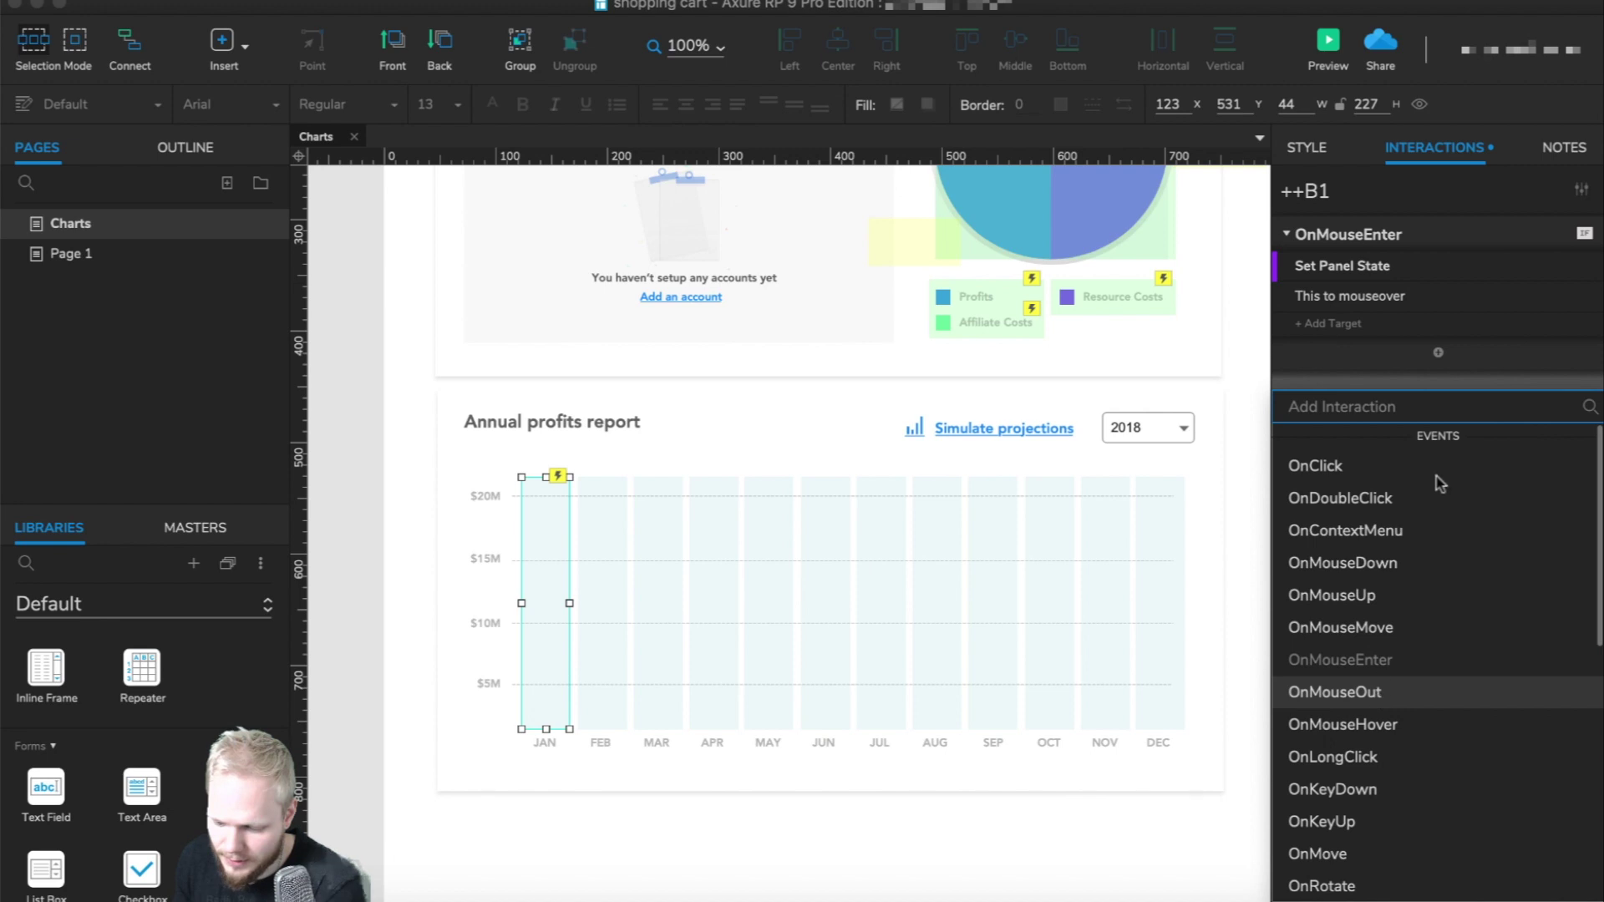
click(1335, 692)
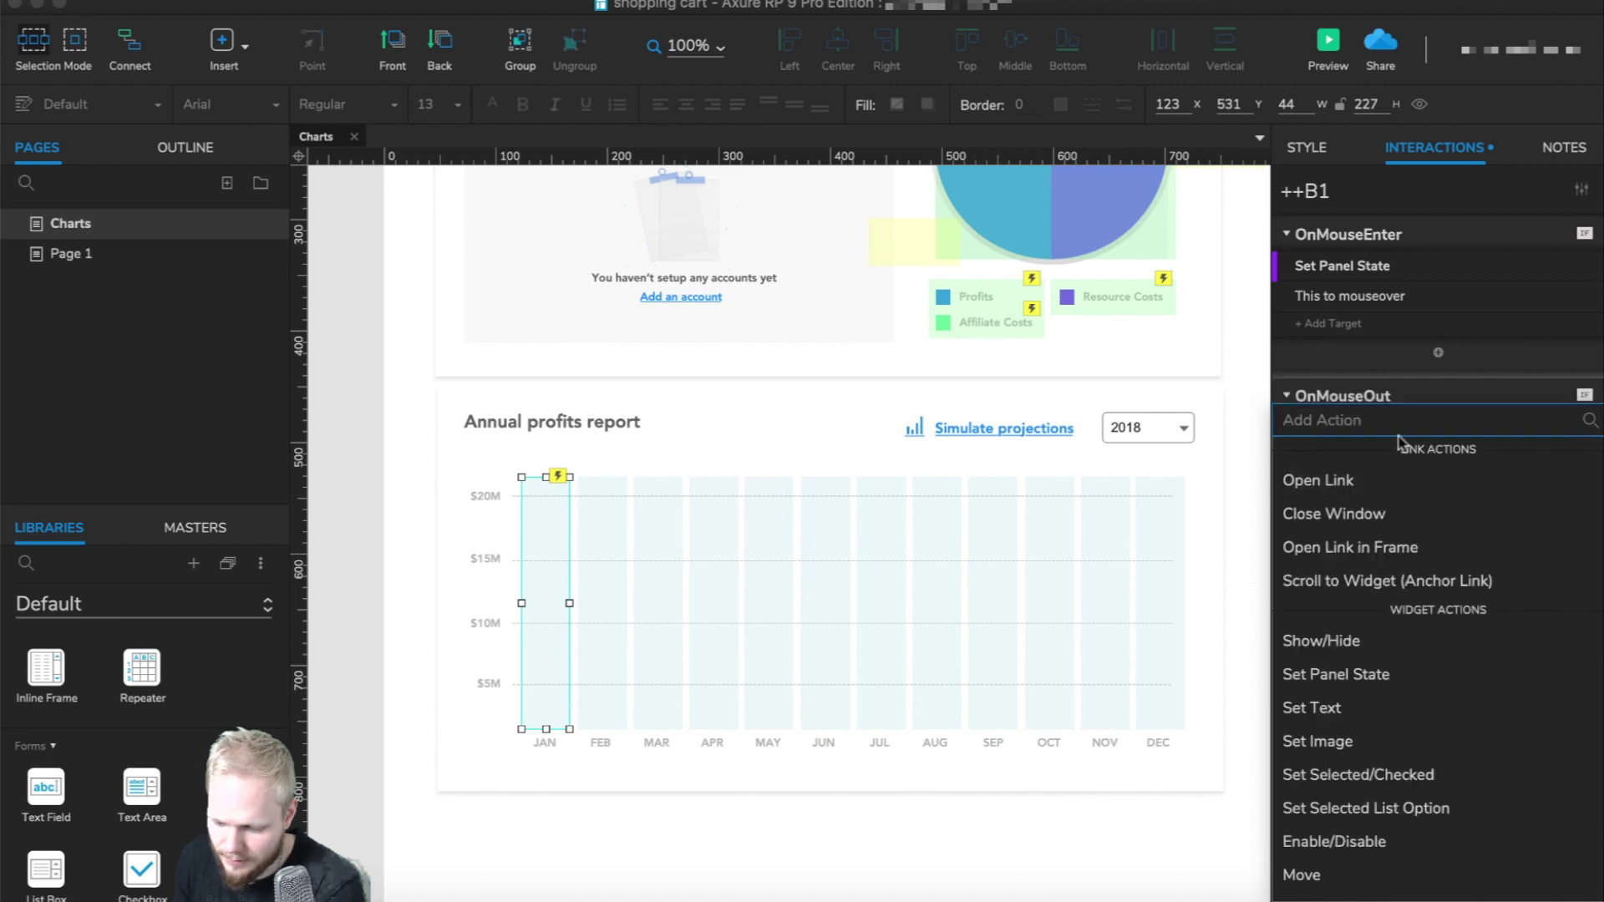
click(1379, 673)
click(1408, 513)
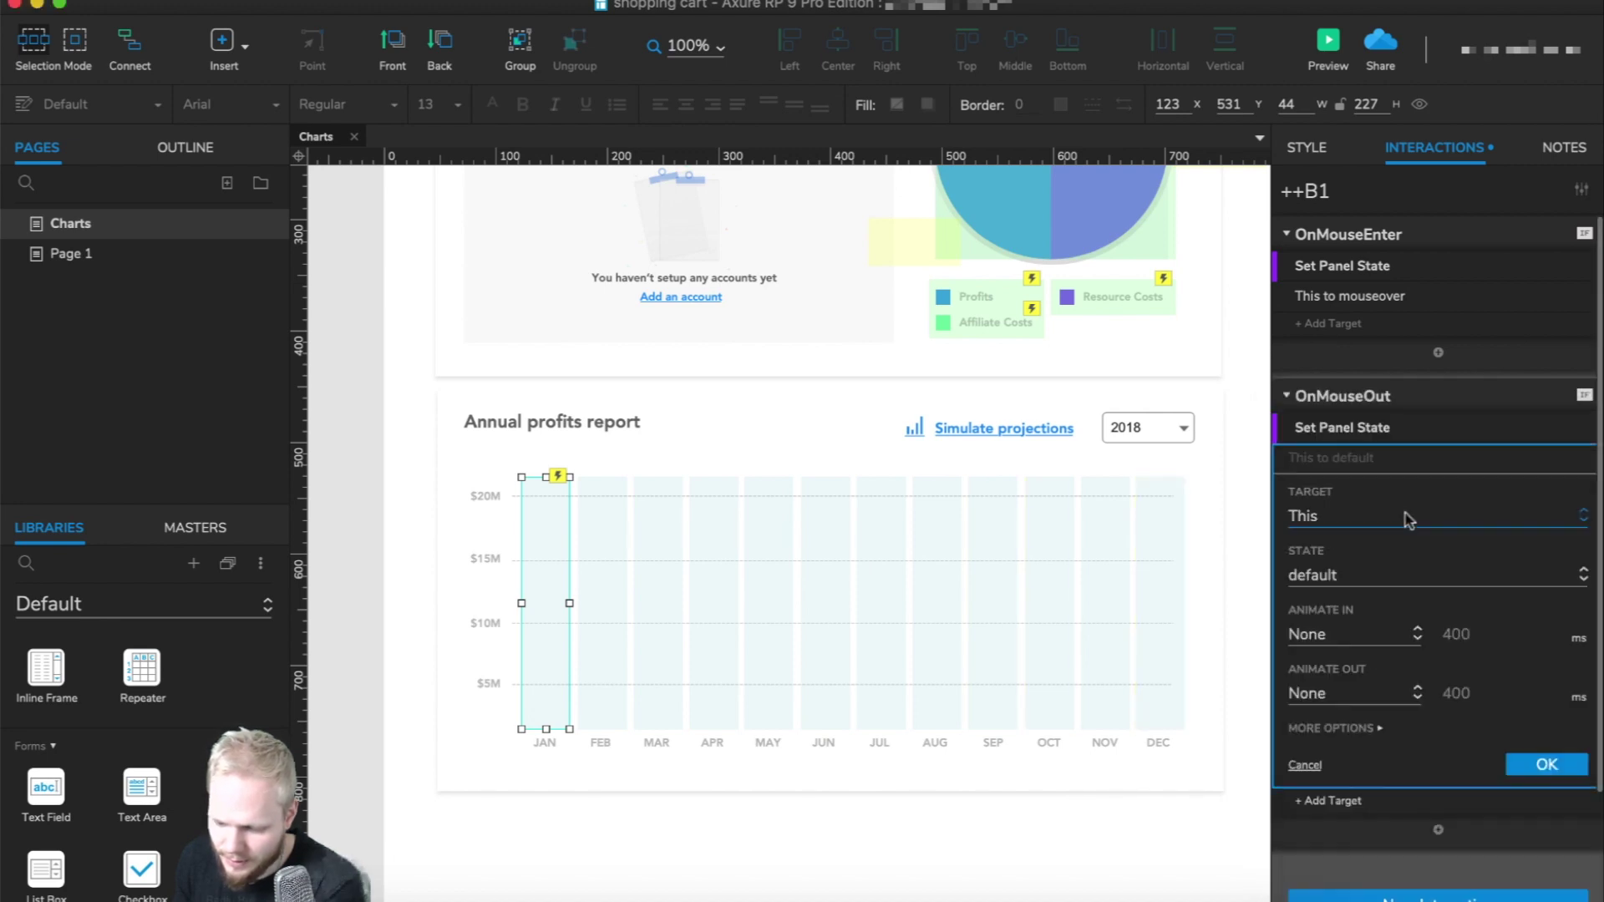
click(1367, 576)
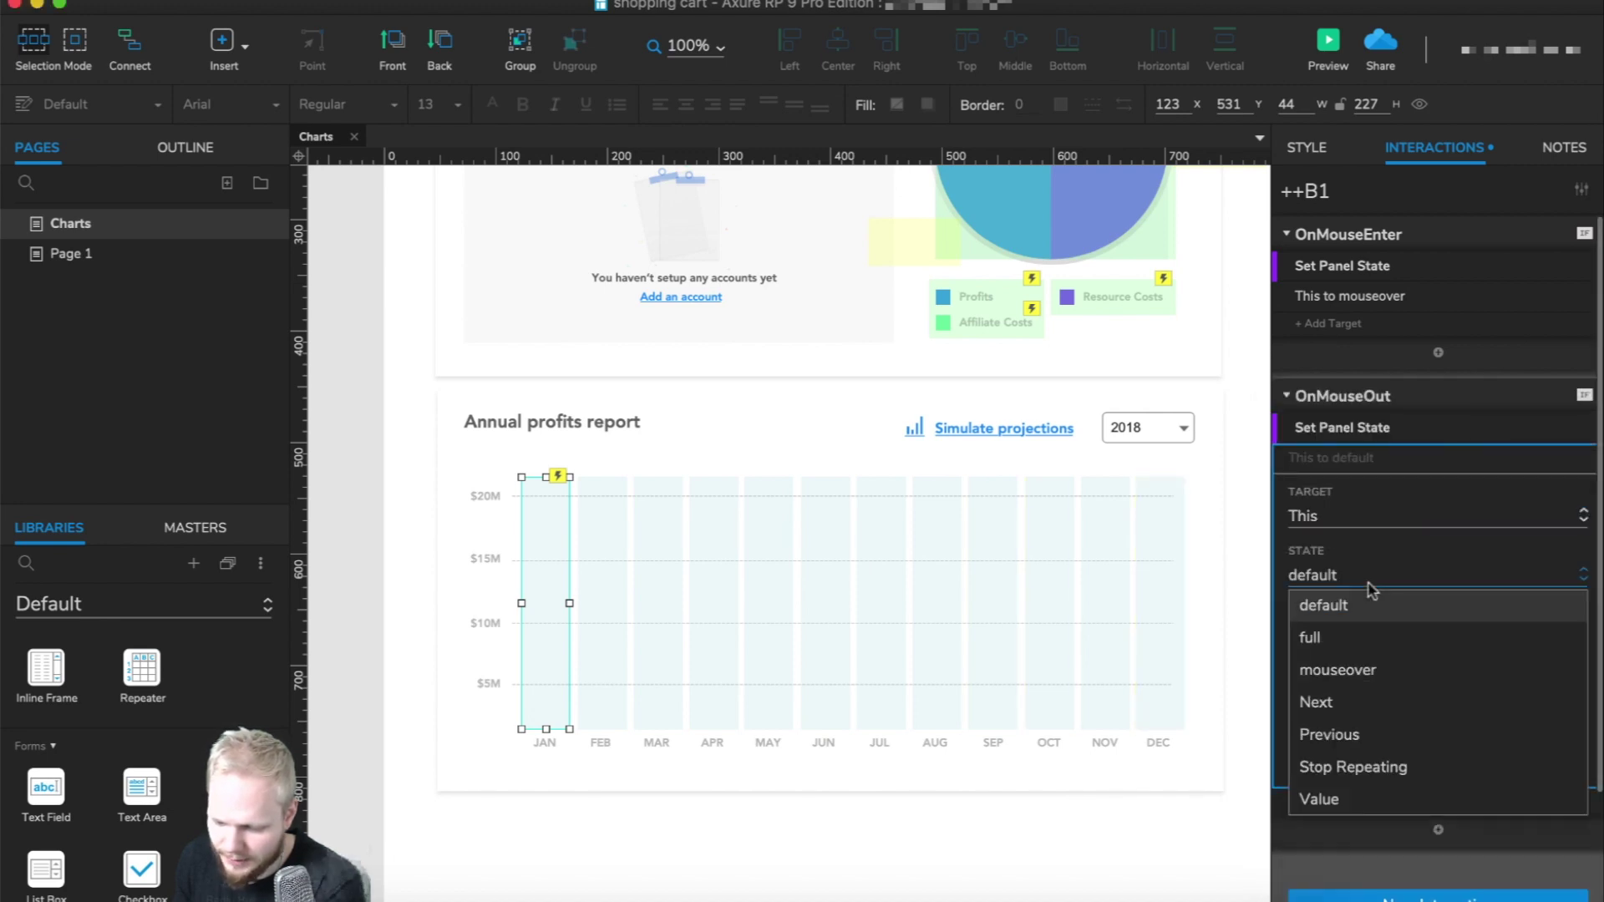
click(1353, 639)
click(1548, 765)
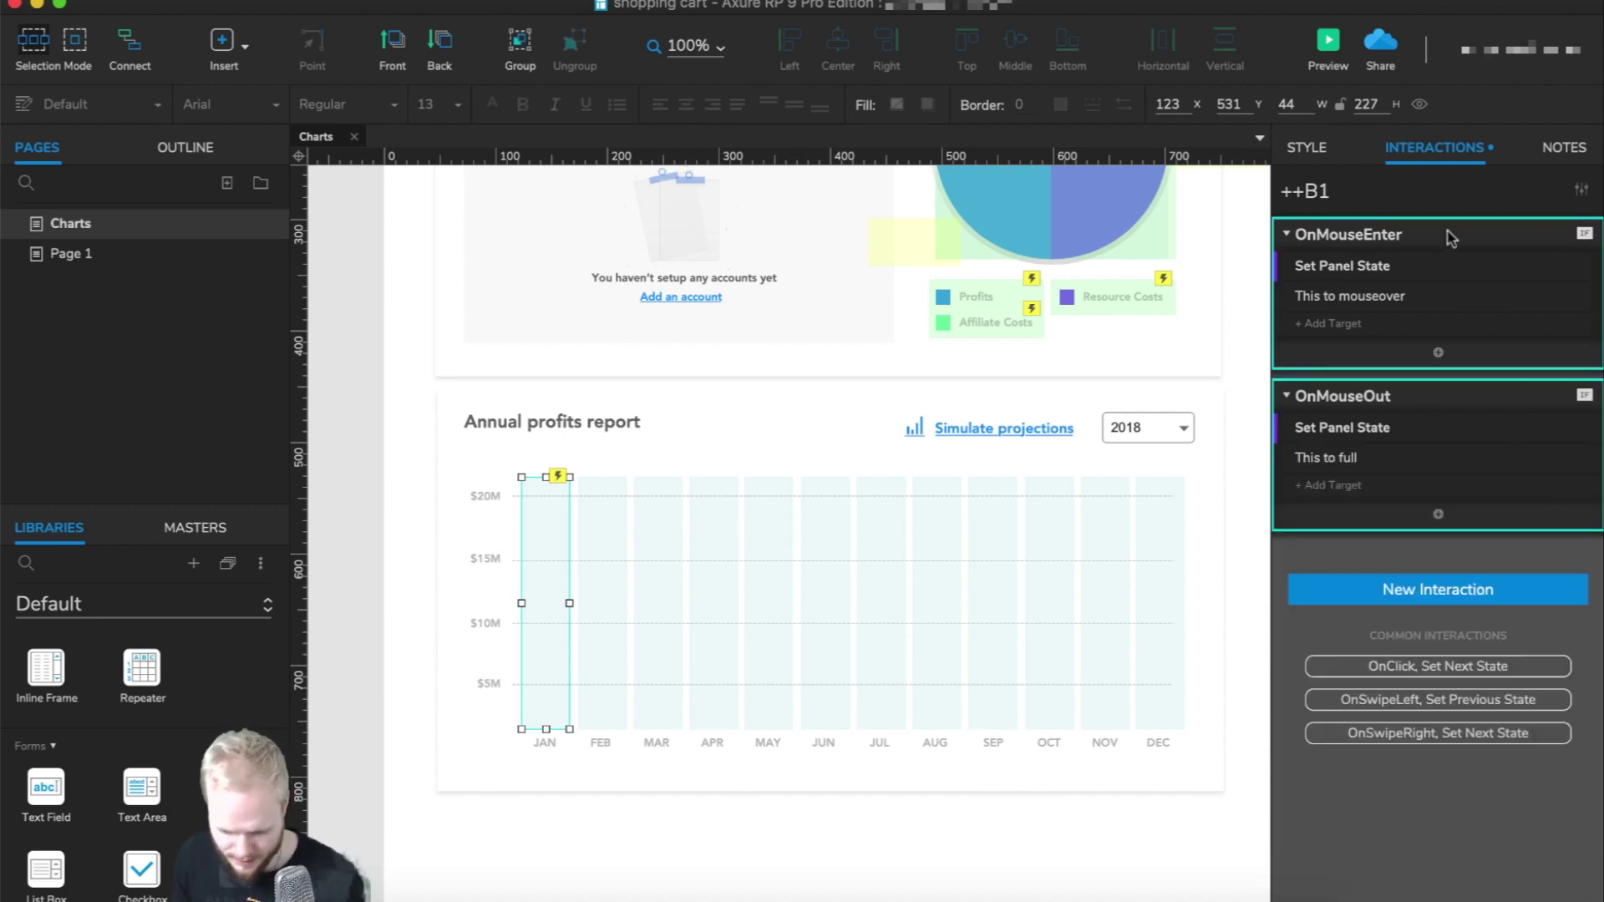
Paste the two mouse interactions of ++B1 onto ++B2 and set the OnMouseEnter panel state to mouseover.
click(592, 539)
key(ctrl+v)
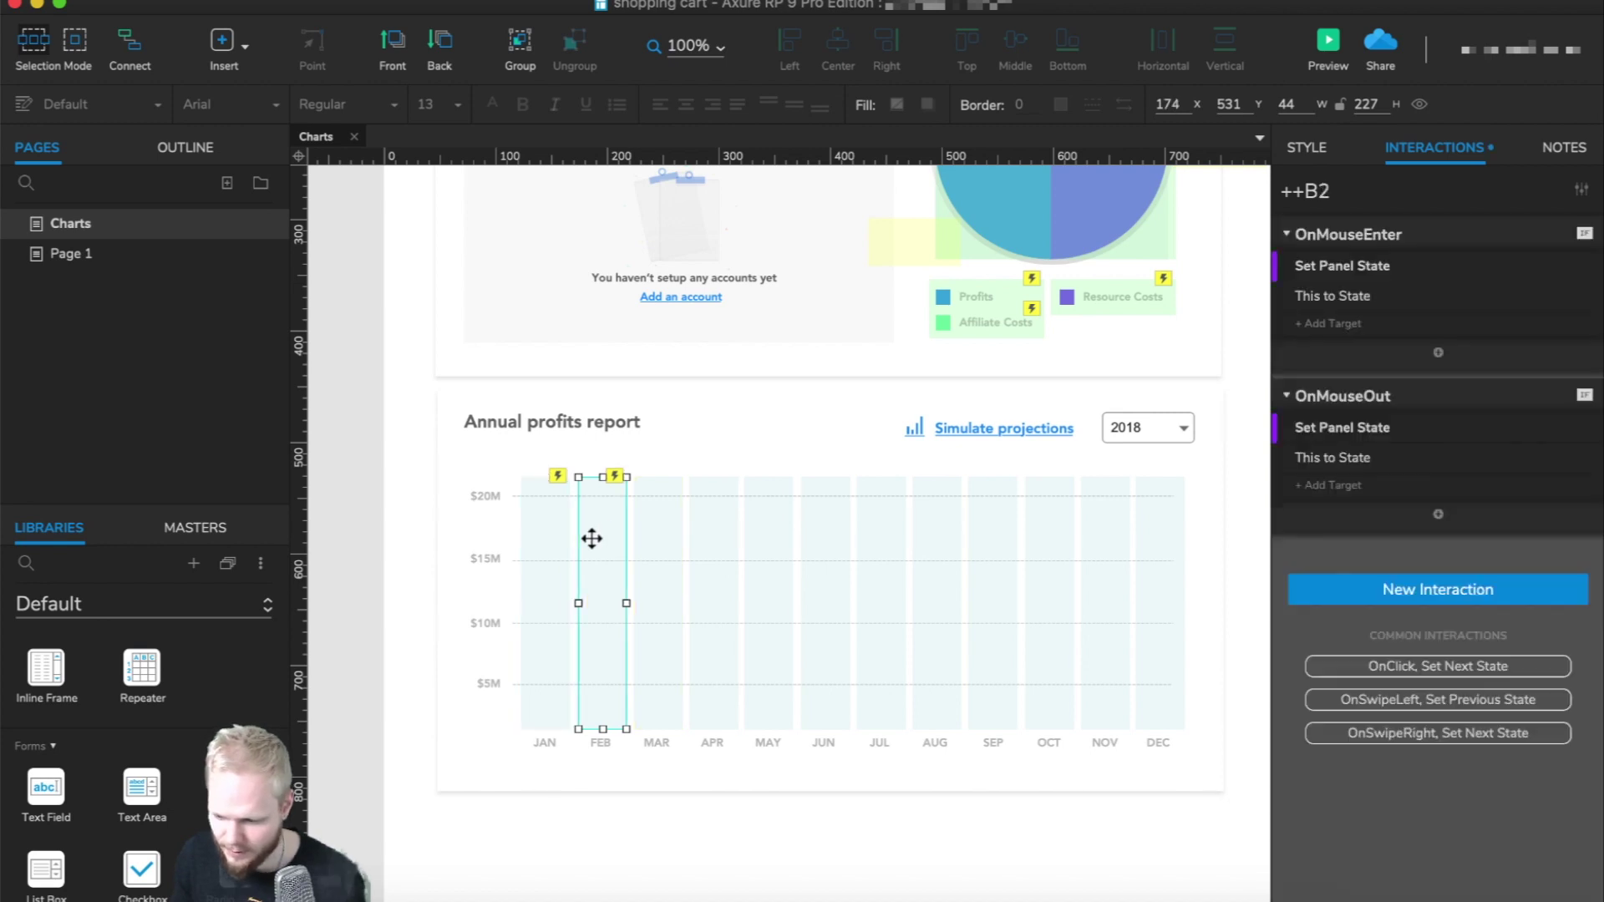
click(1356, 300)
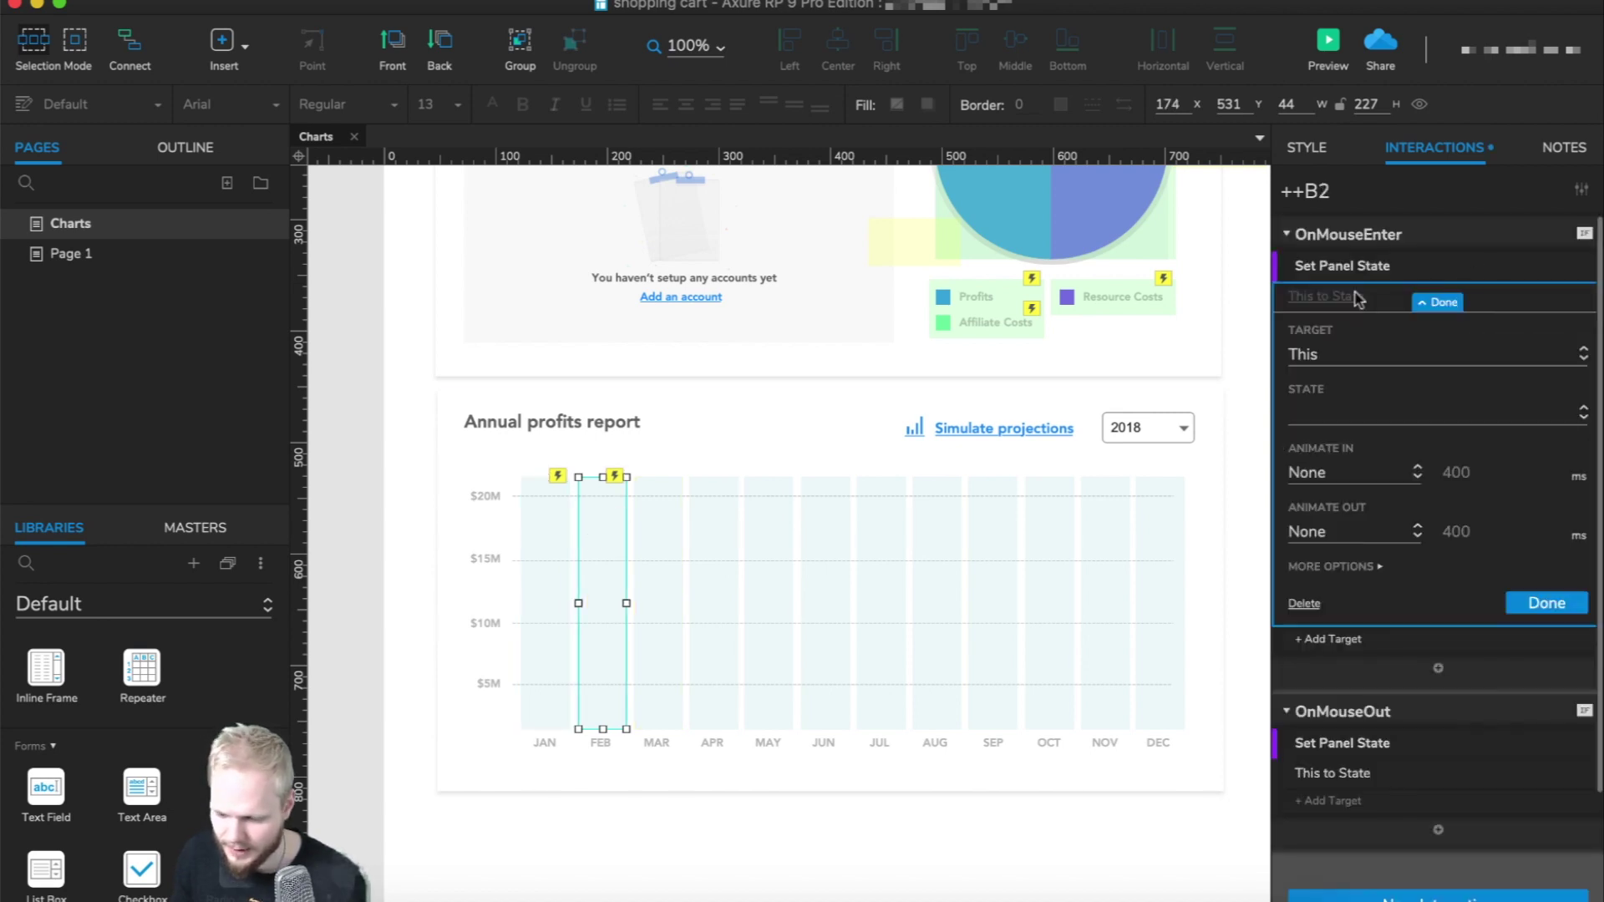
click(1367, 408)
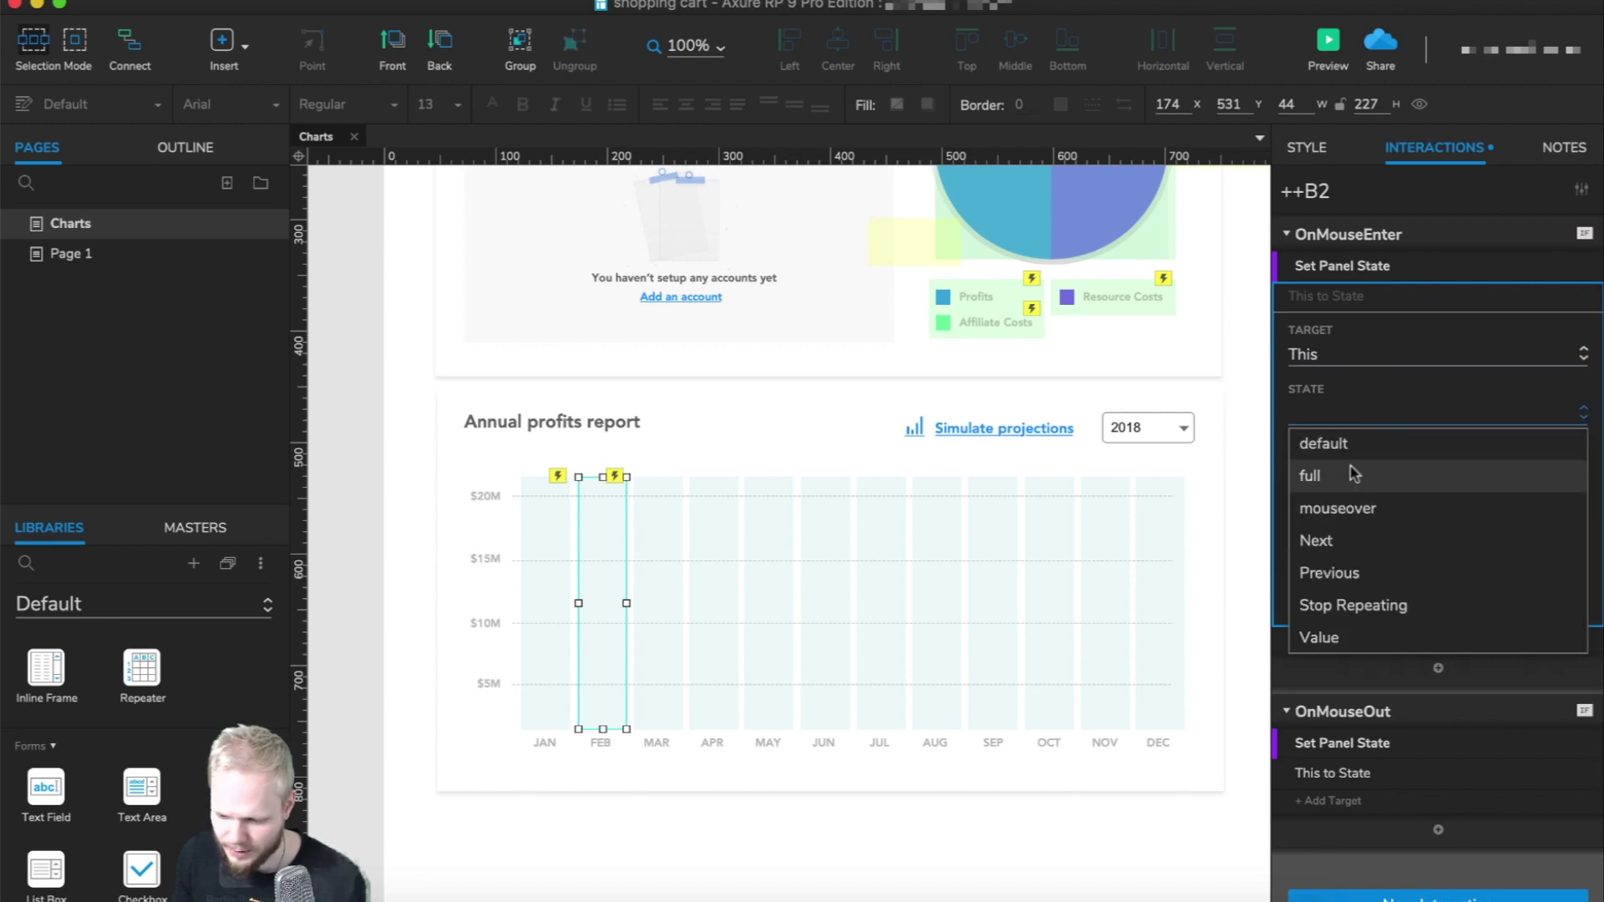
click(1360, 509)
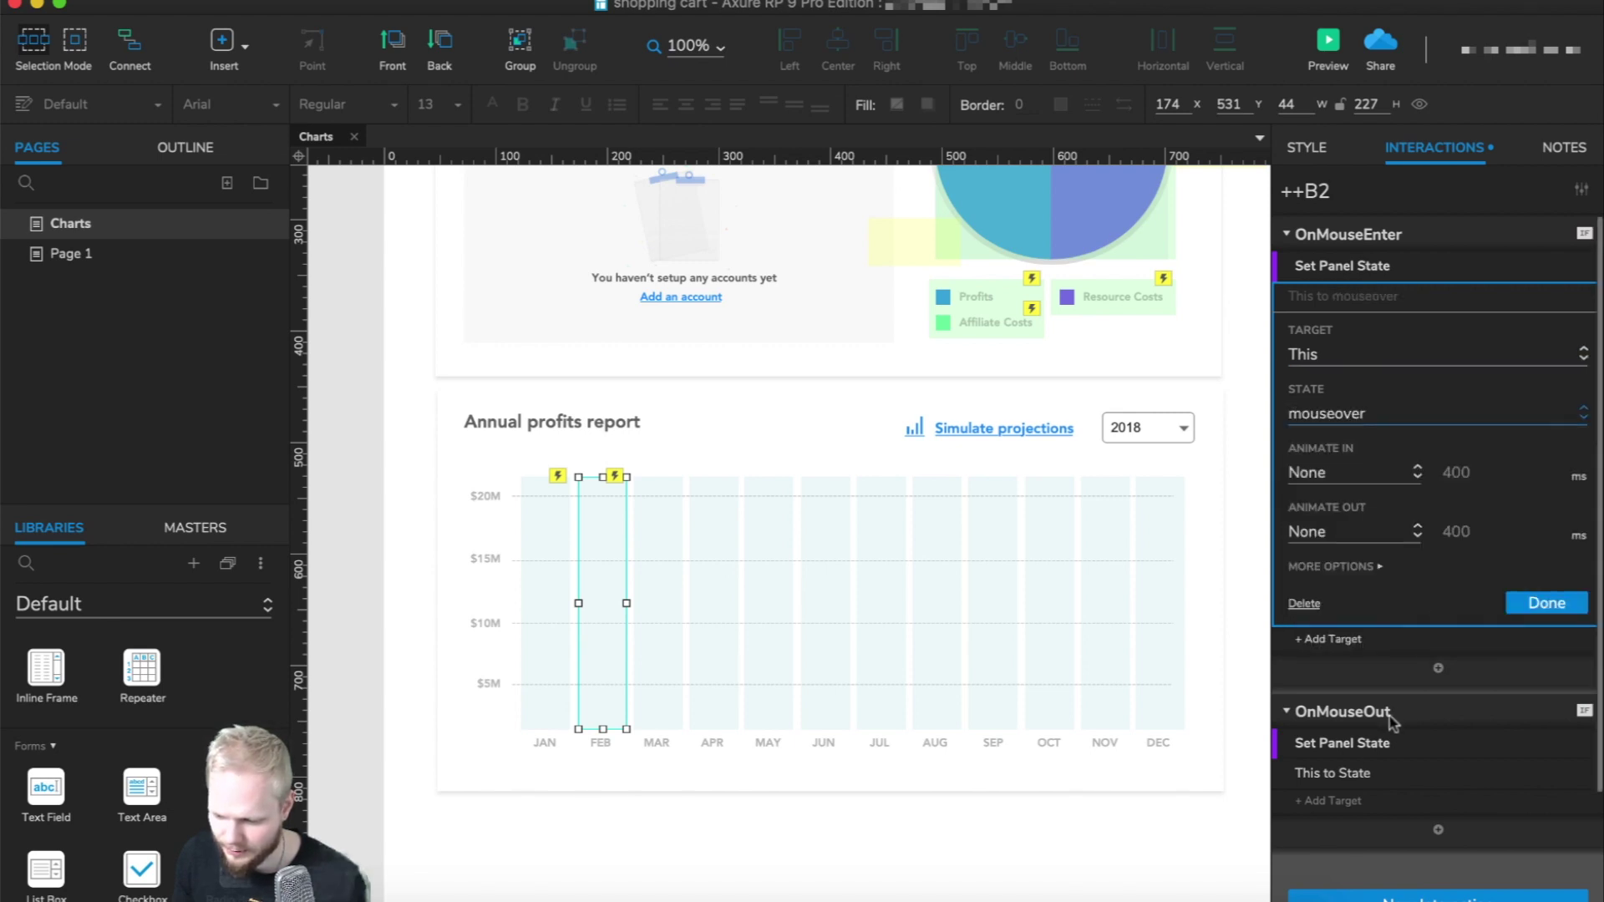
Set the panel state in the OnMouseOut interaction of ++B2 to full.
click(1369, 775)
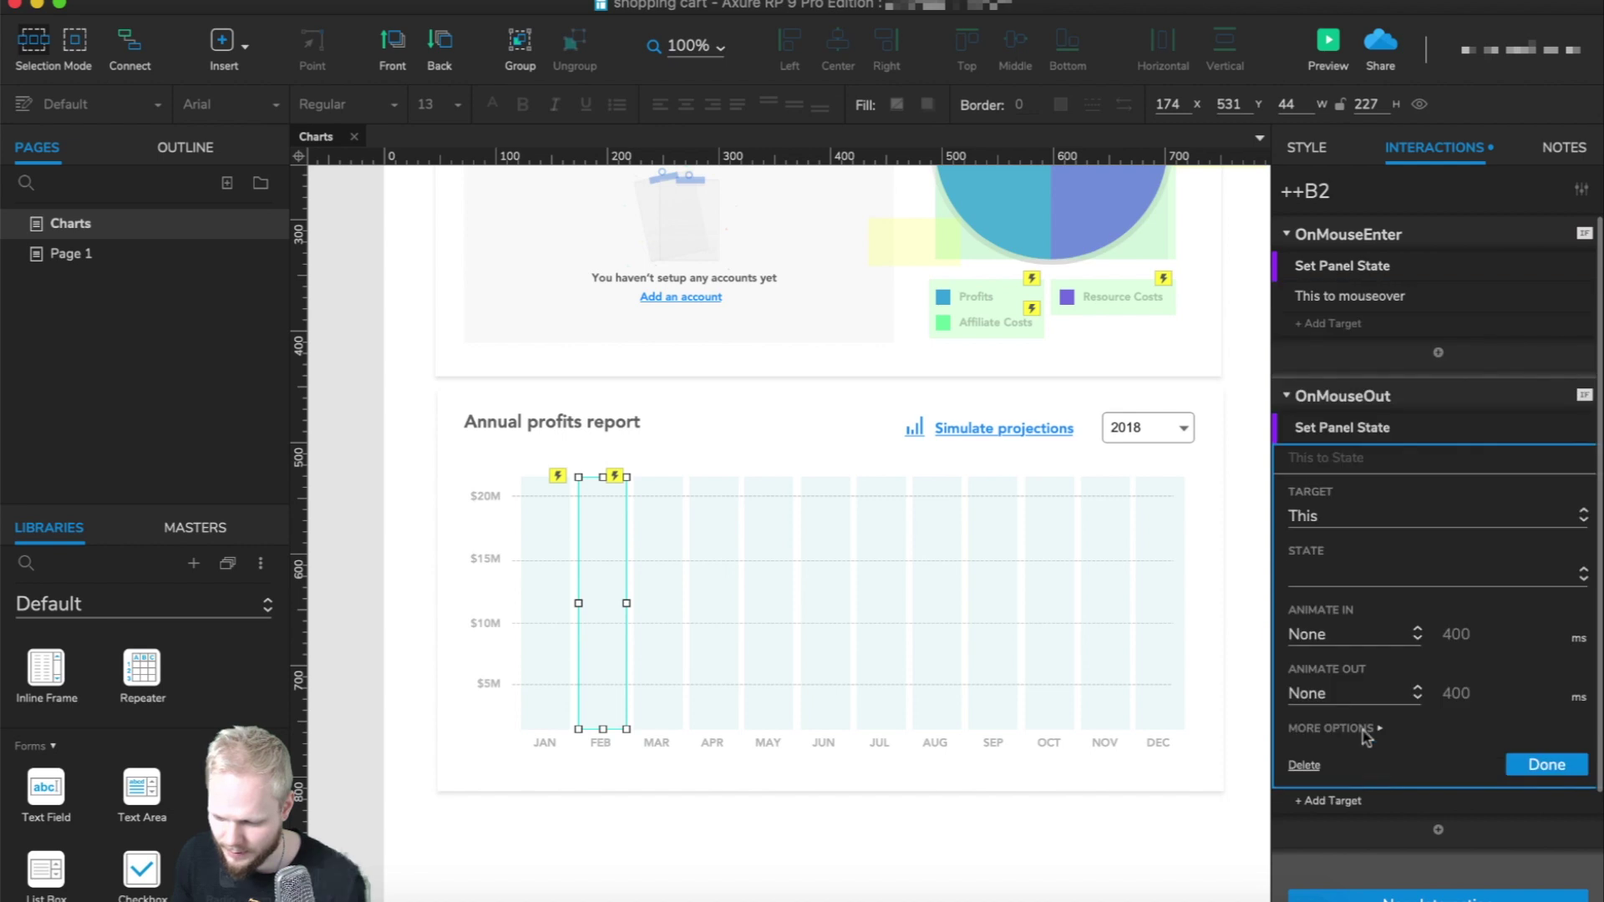
click(1382, 568)
click(1370, 637)
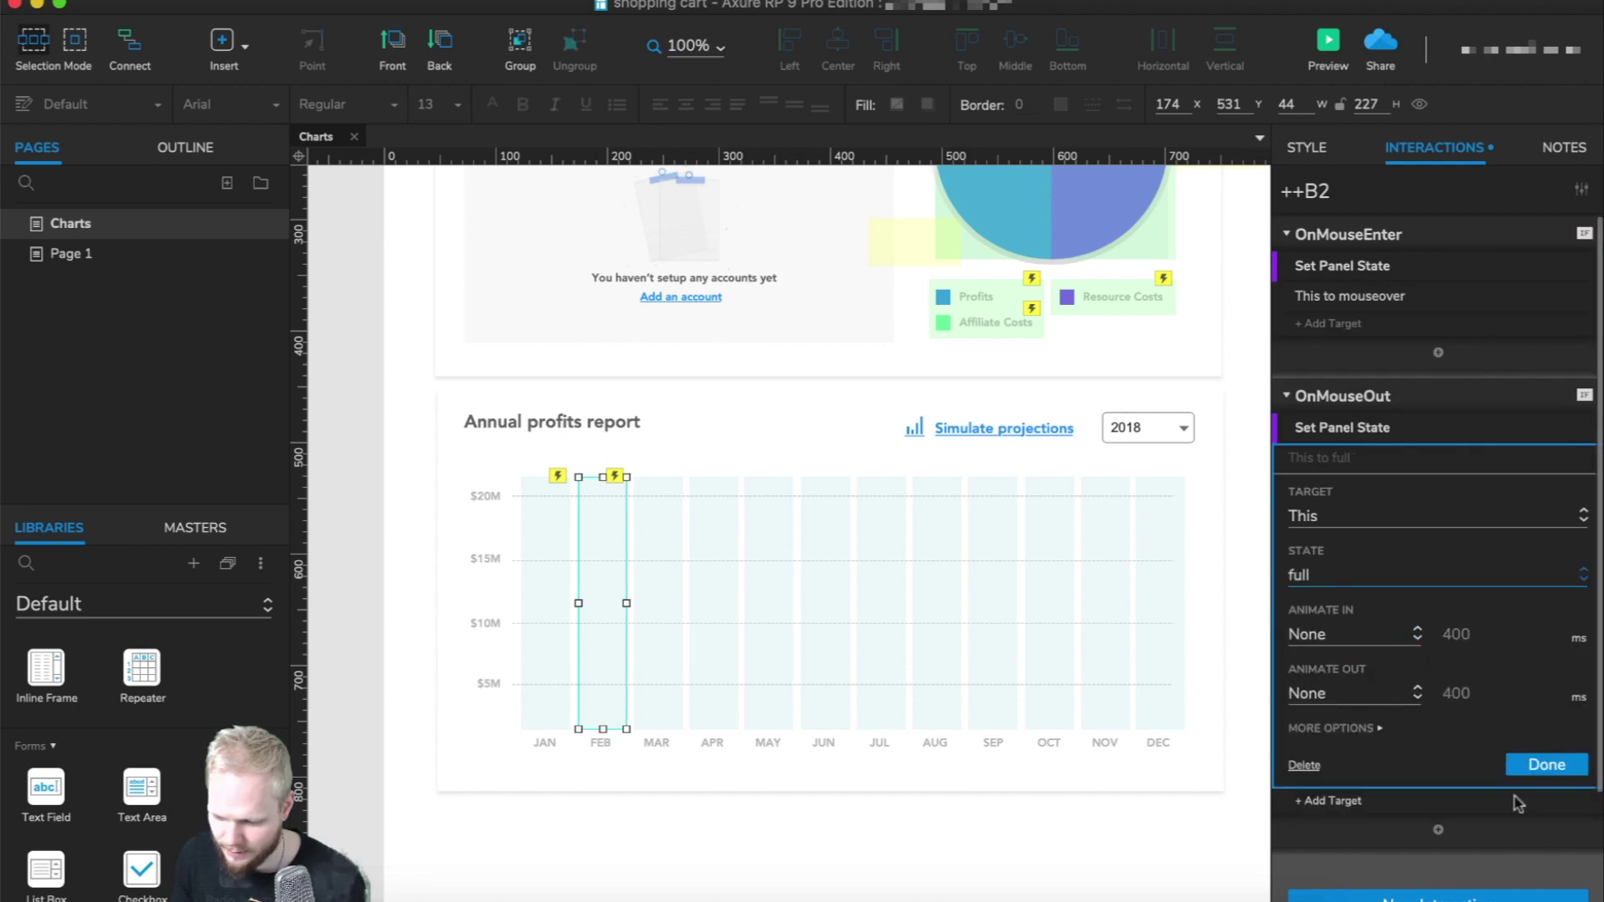
click(1549, 765)
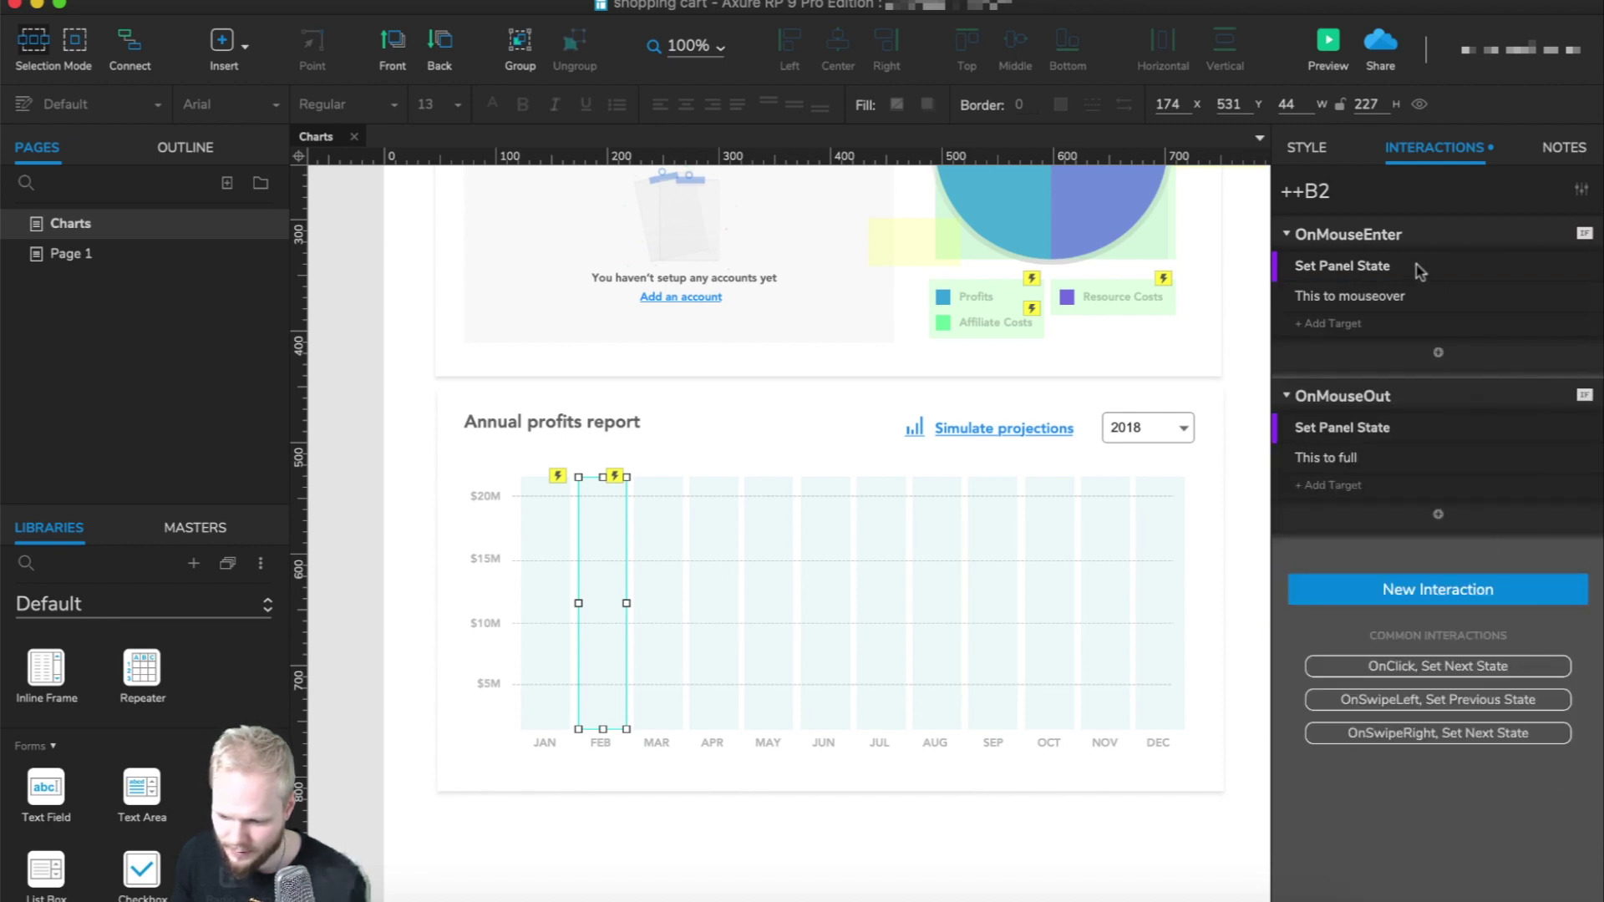
Paste the OnMouseEnter and OnMouseOut interactions of ++B2 onto each panel from March to December and check them on ++B3.
click(656, 507)
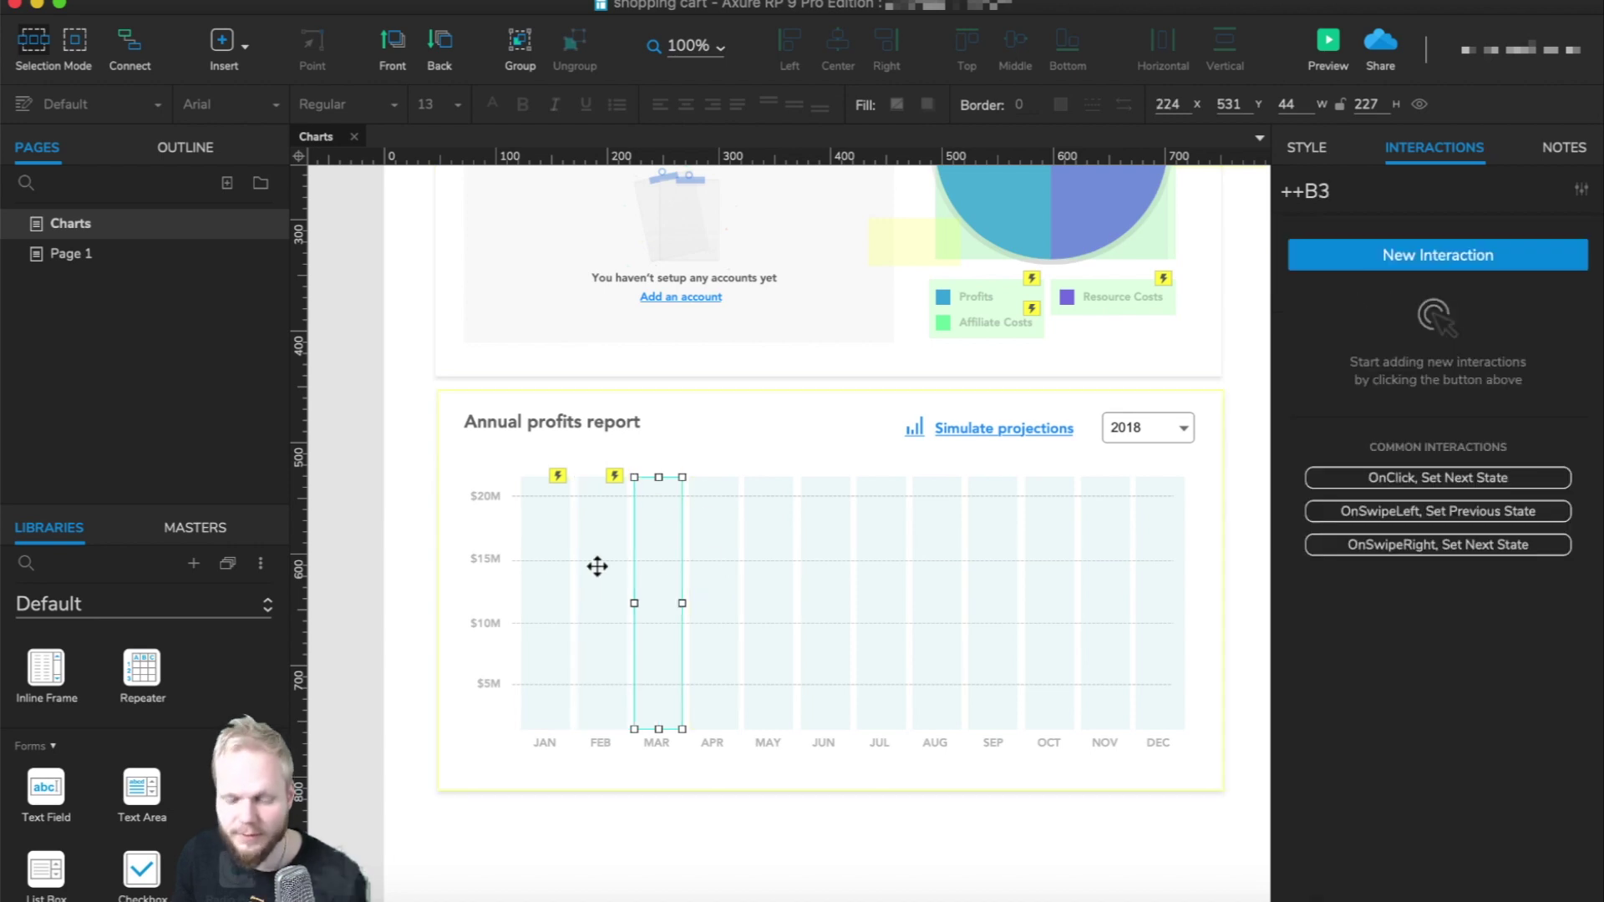
key(ctrl+v)
click(712, 585)
key(ctrl+v)
click(768, 585)
key(ctrl+v)
click(824, 585)
key(ctrl+v)
click(881, 585)
key(ctrl+v)
click(936, 585)
key(ctrl+v)
click(993, 584)
click(1048, 584)
key(ctrl+v)
click(1104, 585)
key(ctrl+v)
click(1159, 585)
key(ctrl+v)
click(1227, 458)
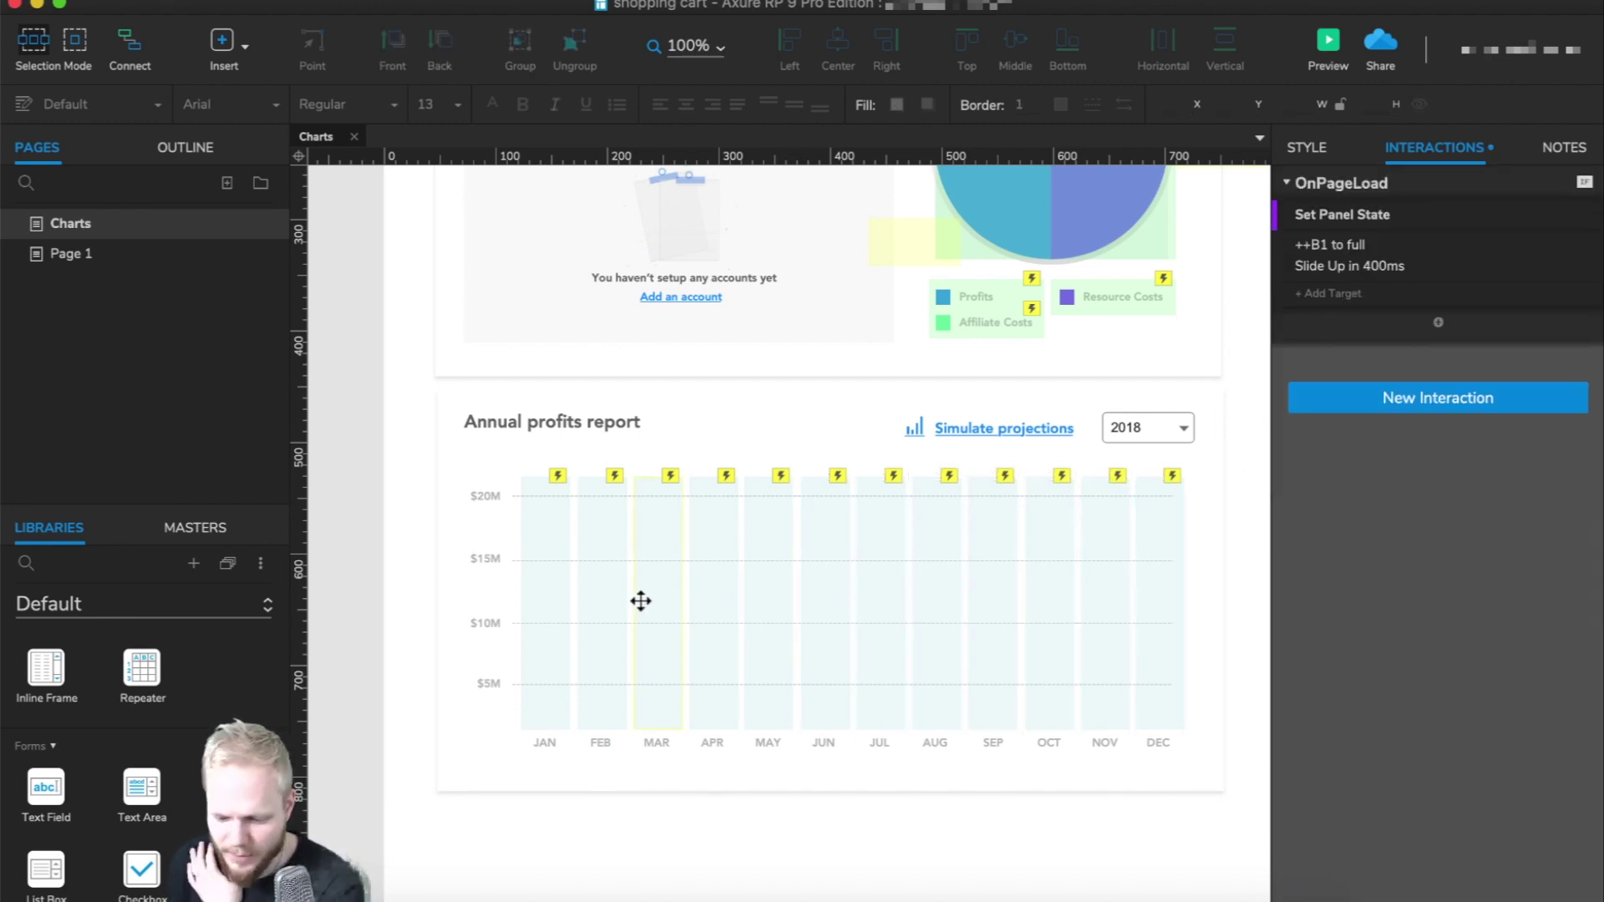
click(588, 601)
click(659, 578)
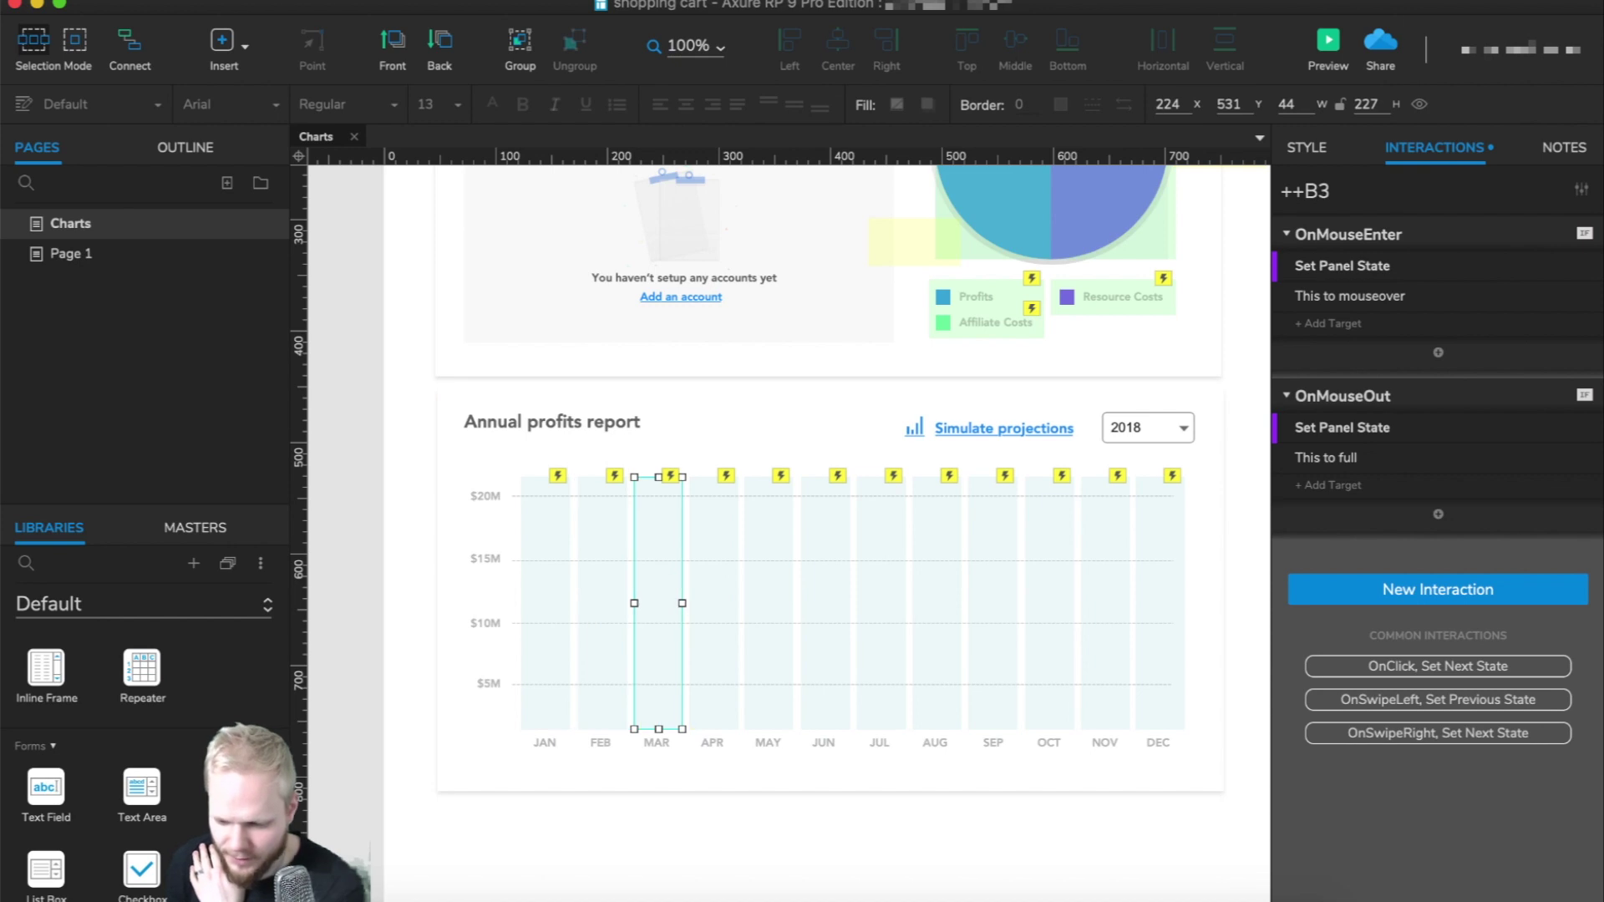
Preview the Charts page in the browser and test the mouseover state of the monthly bars in the annual profits report.
click(1330, 43)
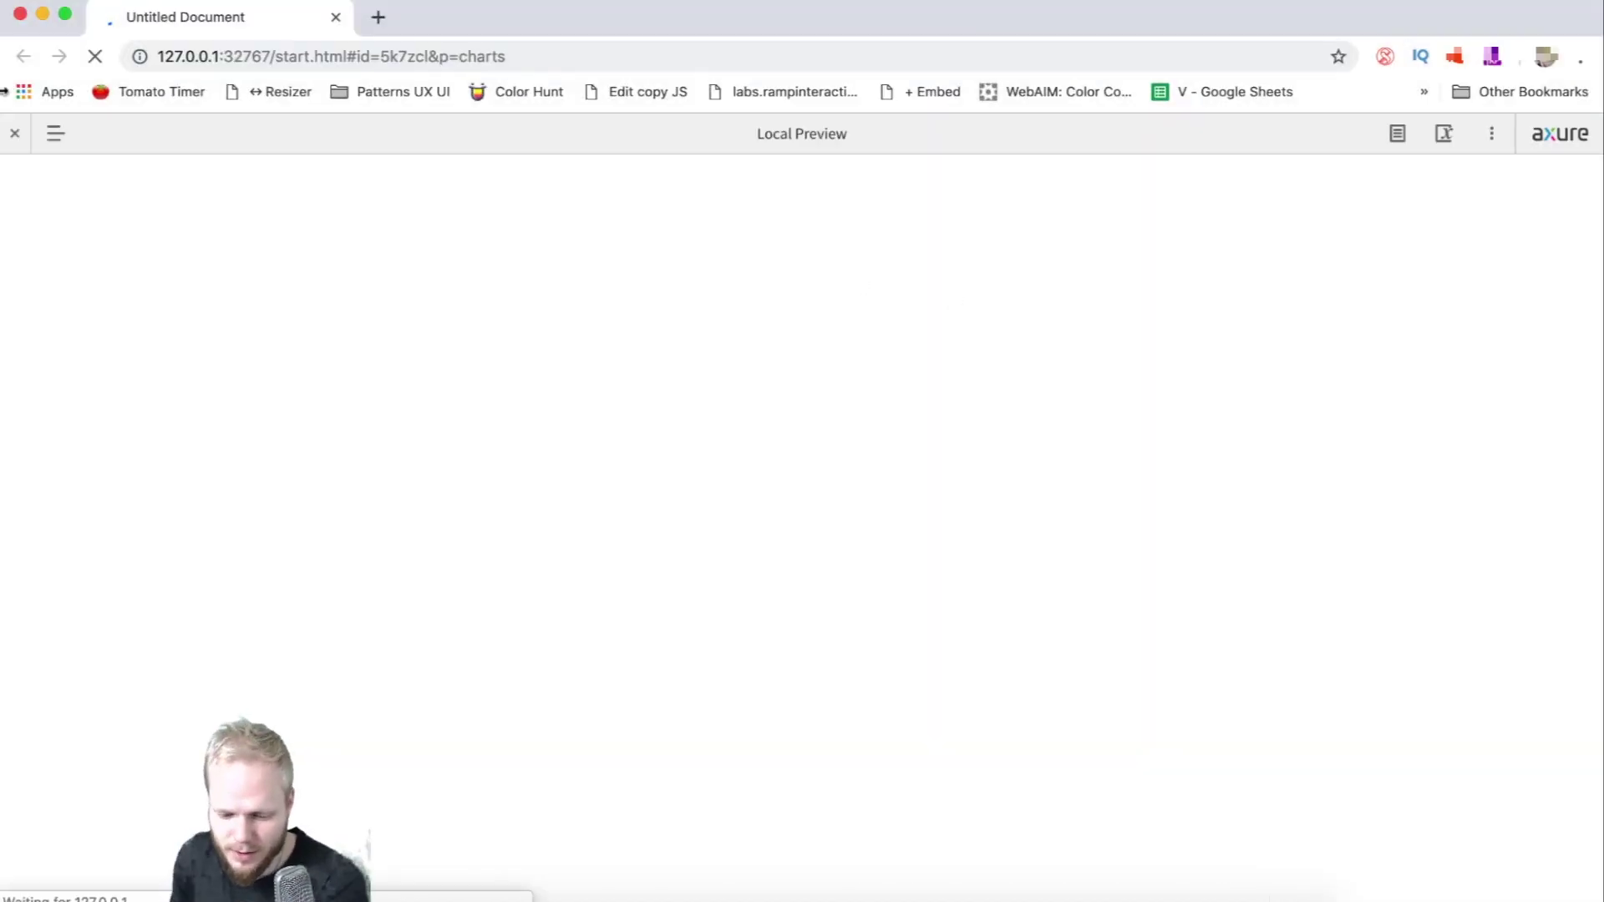
scroll(192, 371, down, 5)
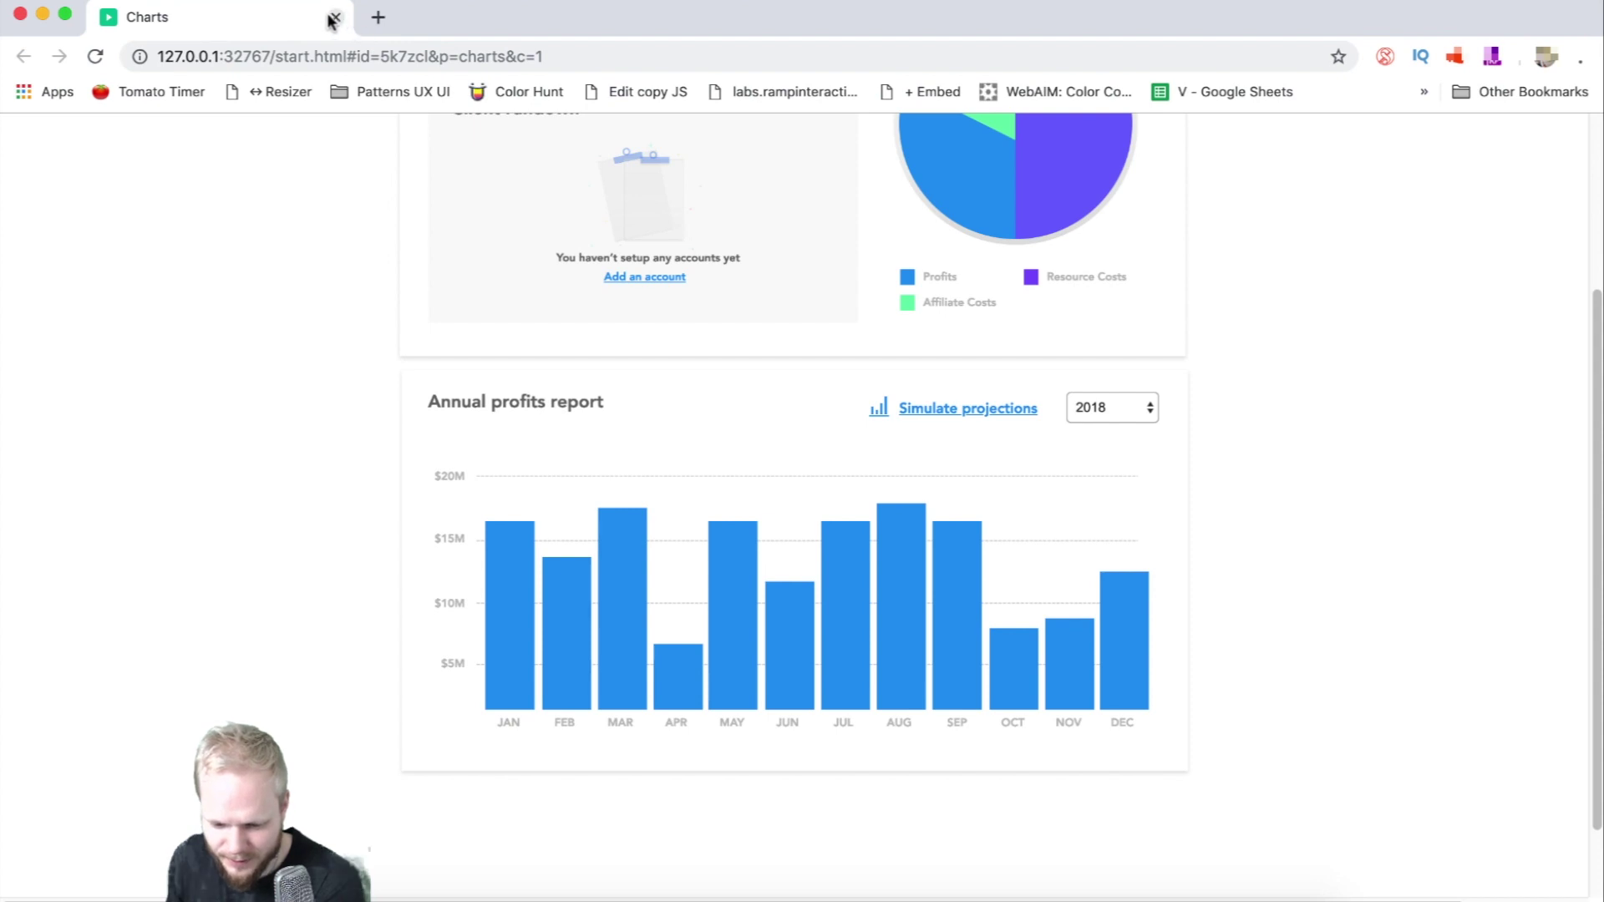
click(727, 552)
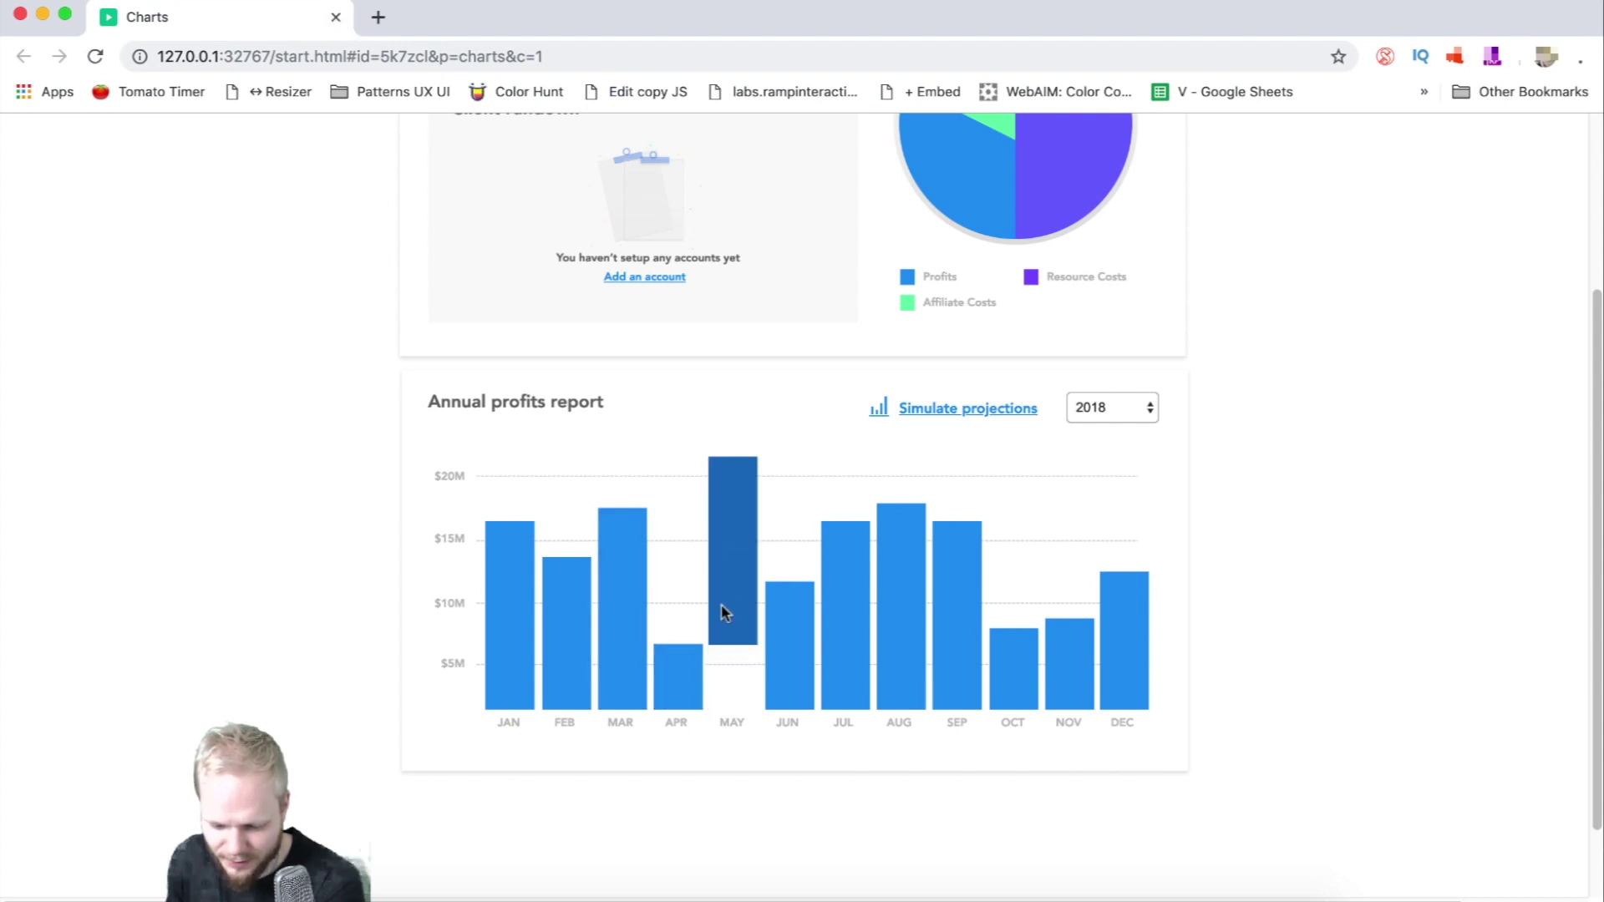
click(959, 655)
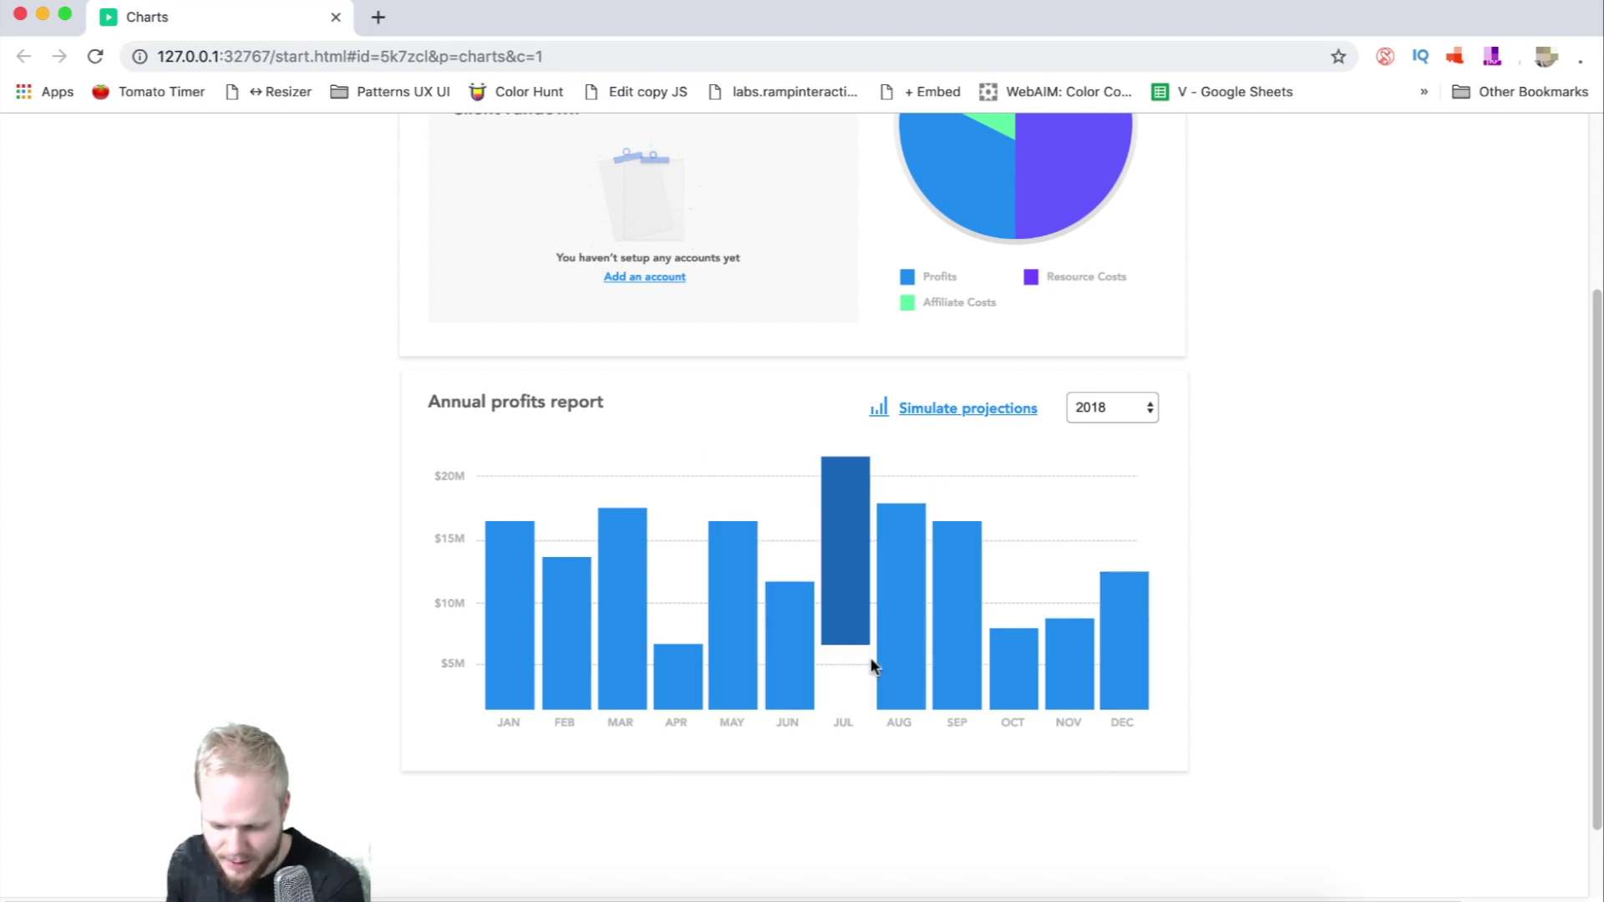
click(336, 17)
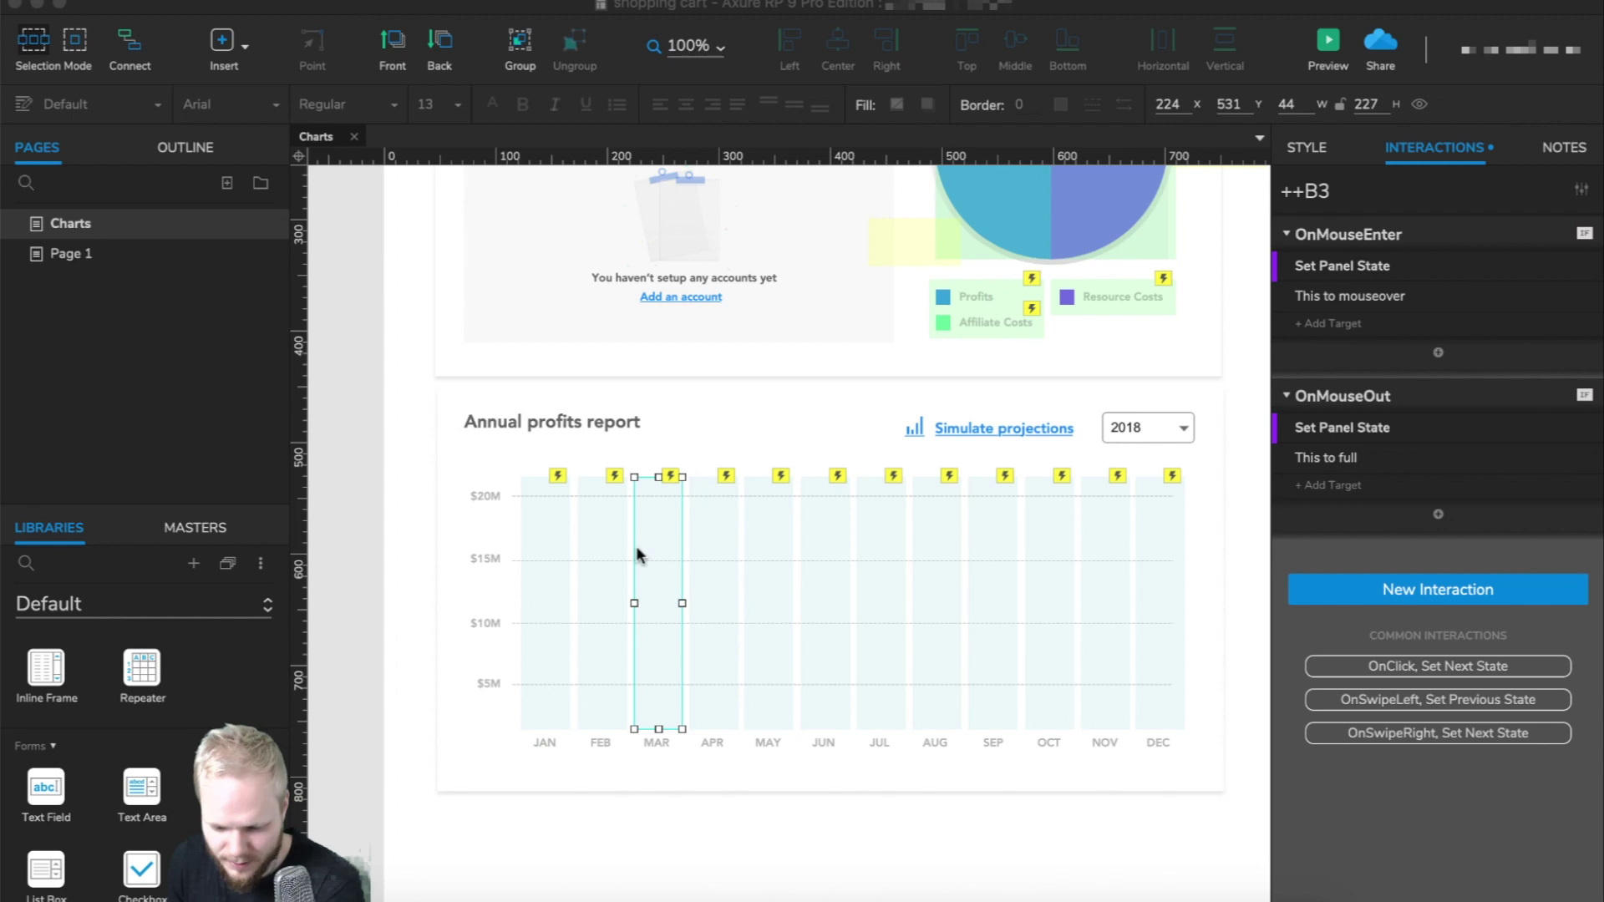
Move the dark blue bar in the mouseover state of ++B5 down to y 58 at the bottom of its panel.
double_click(760, 584)
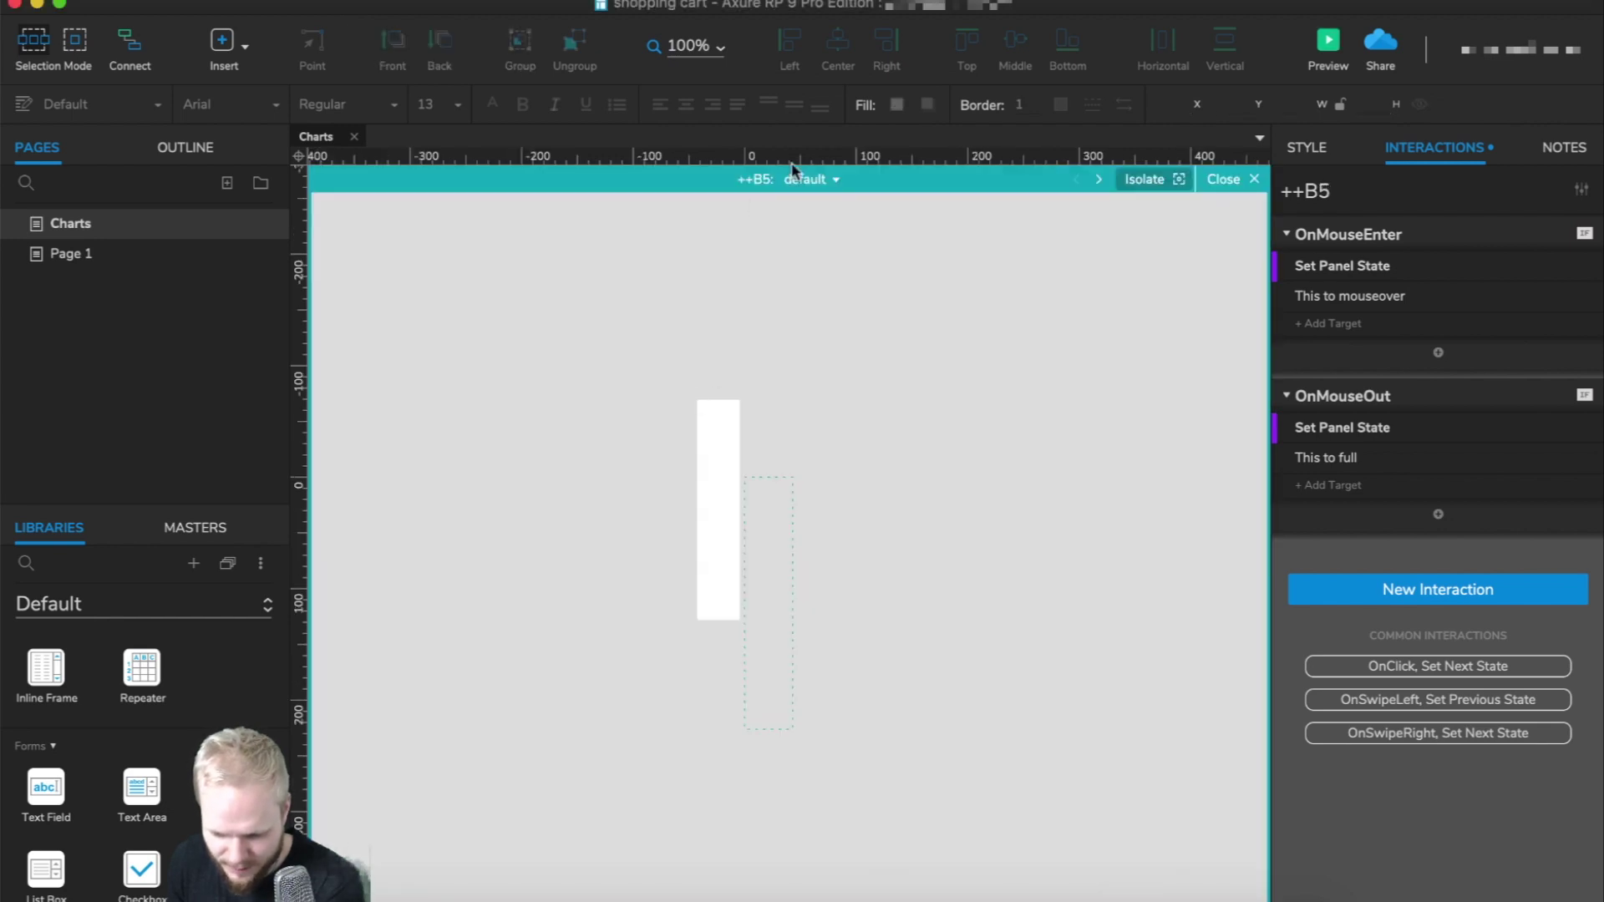
click(817, 180)
click(839, 237)
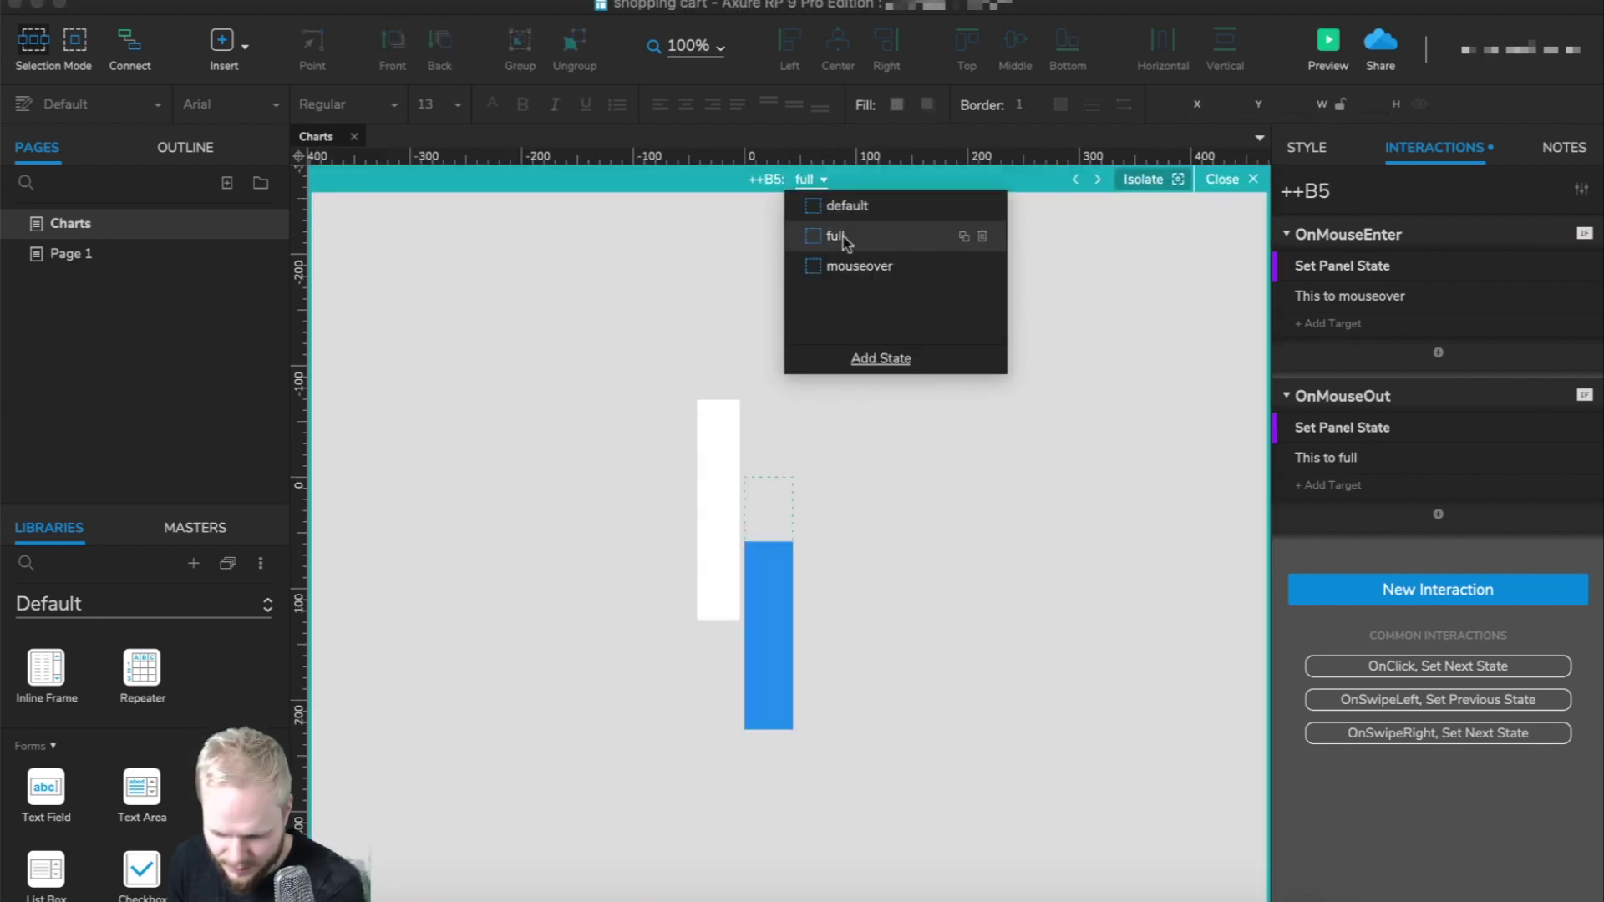
click(848, 268)
click(757, 553)
drag(758, 523, 764, 591)
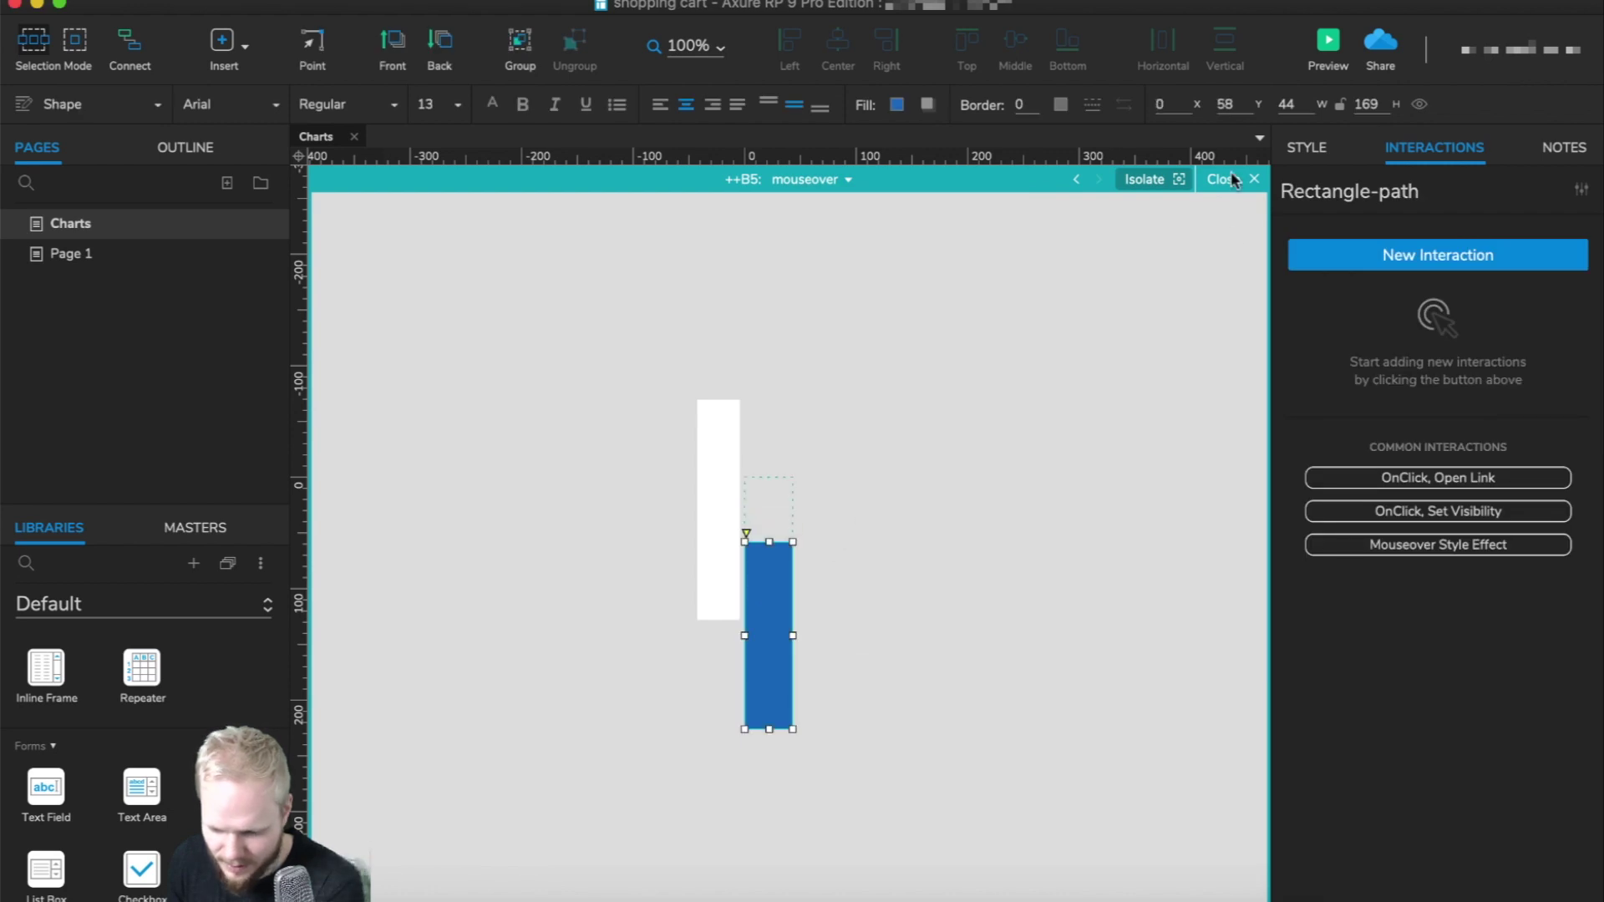
click(1231, 182)
Move the dark blue bar in the mouseover state of ++B7 down to the bottom of its panel.
click(826, 562)
click(867, 566)
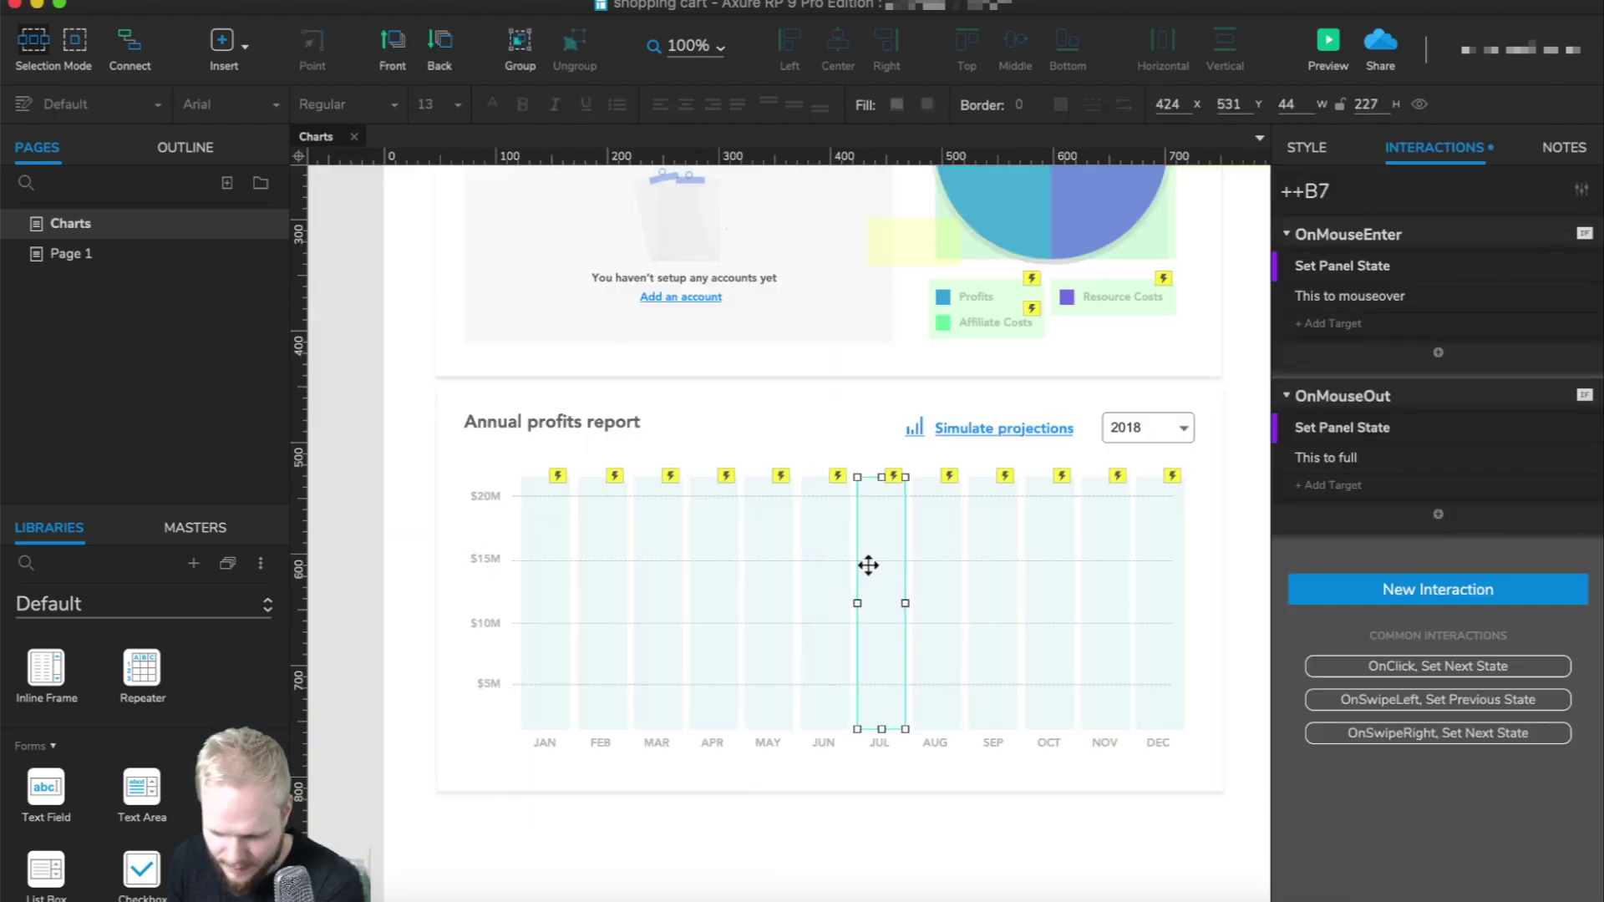
double_click(868, 565)
click(804, 179)
click(859, 266)
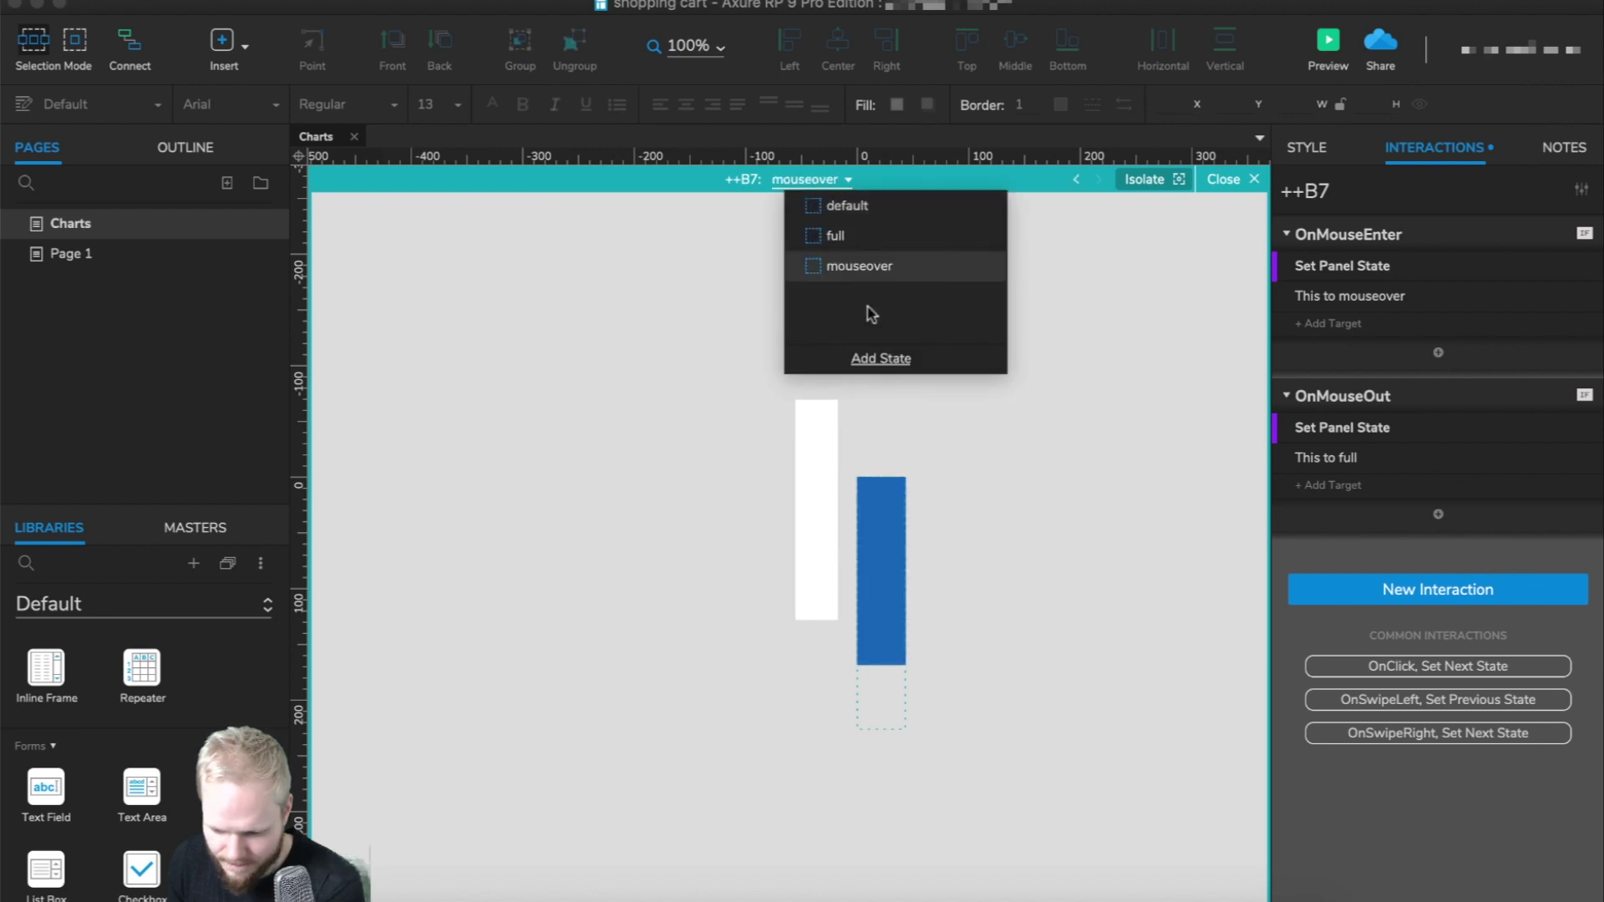
drag(885, 531, 887, 593)
click(1228, 178)
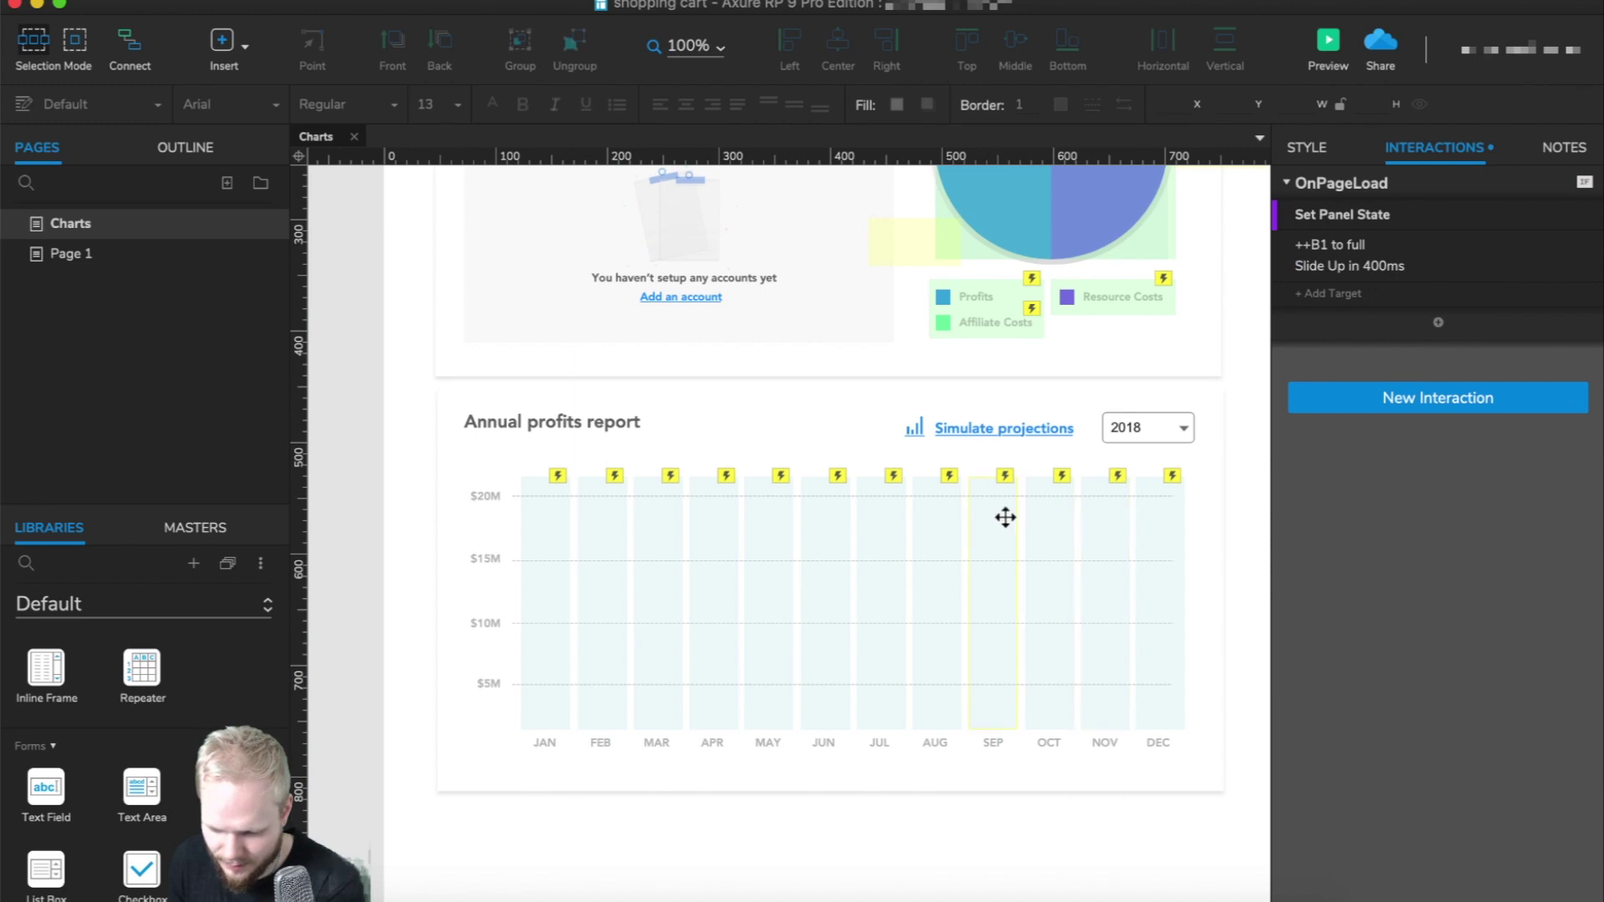
Move the dark blue bar in the mouseover state of ++B9 down to y 58 at the bottom of its panel.
double_click(992, 530)
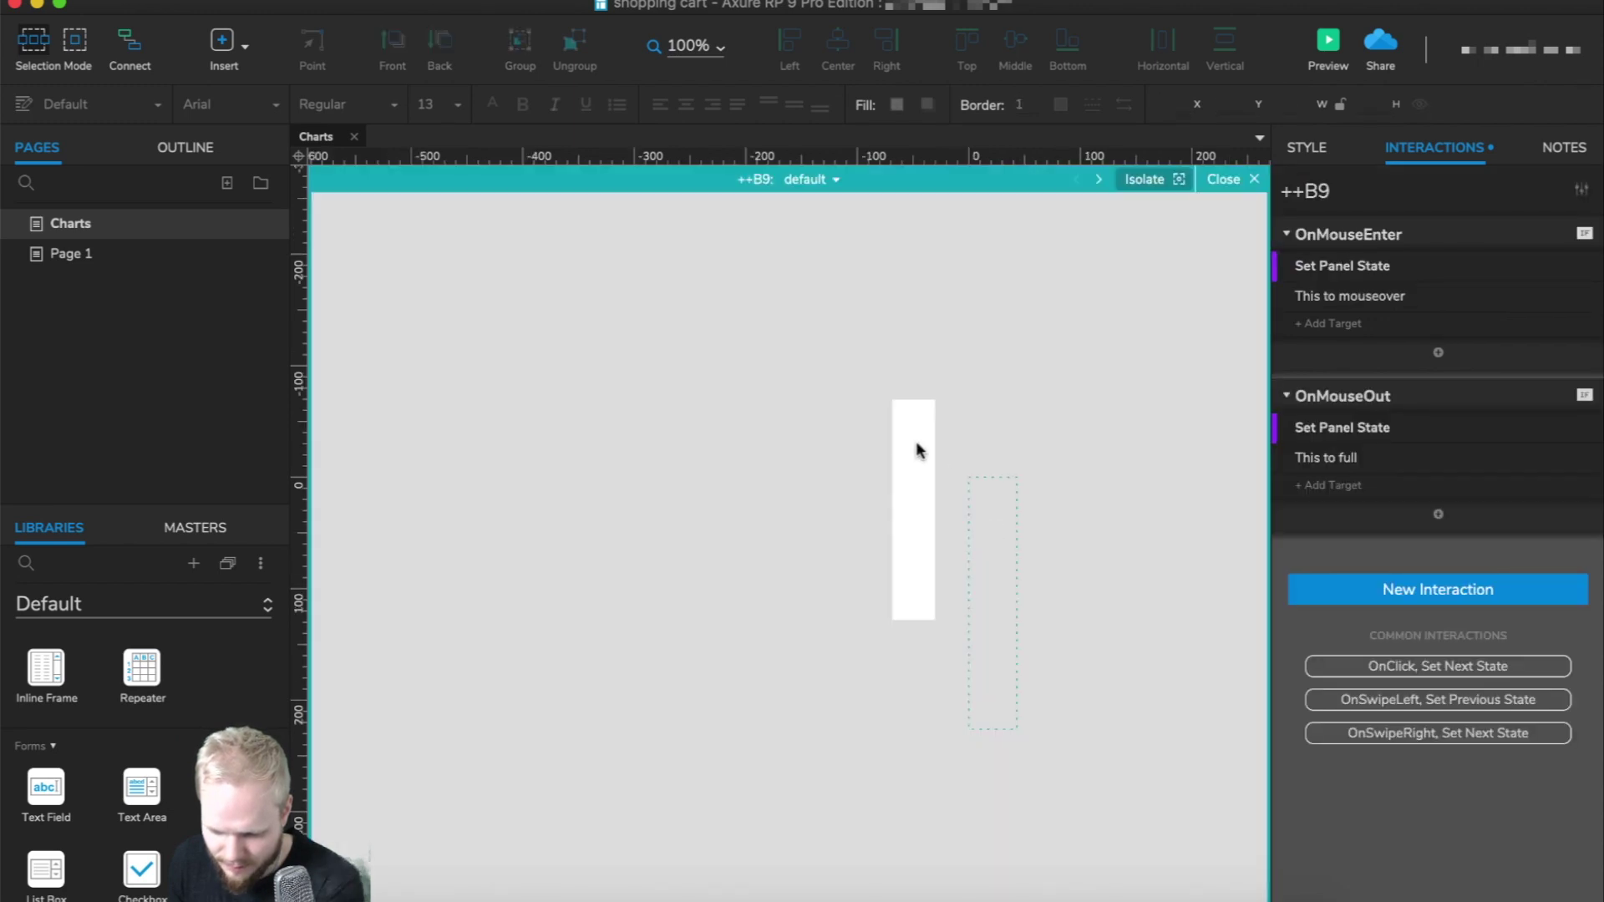
click(812, 180)
click(842, 265)
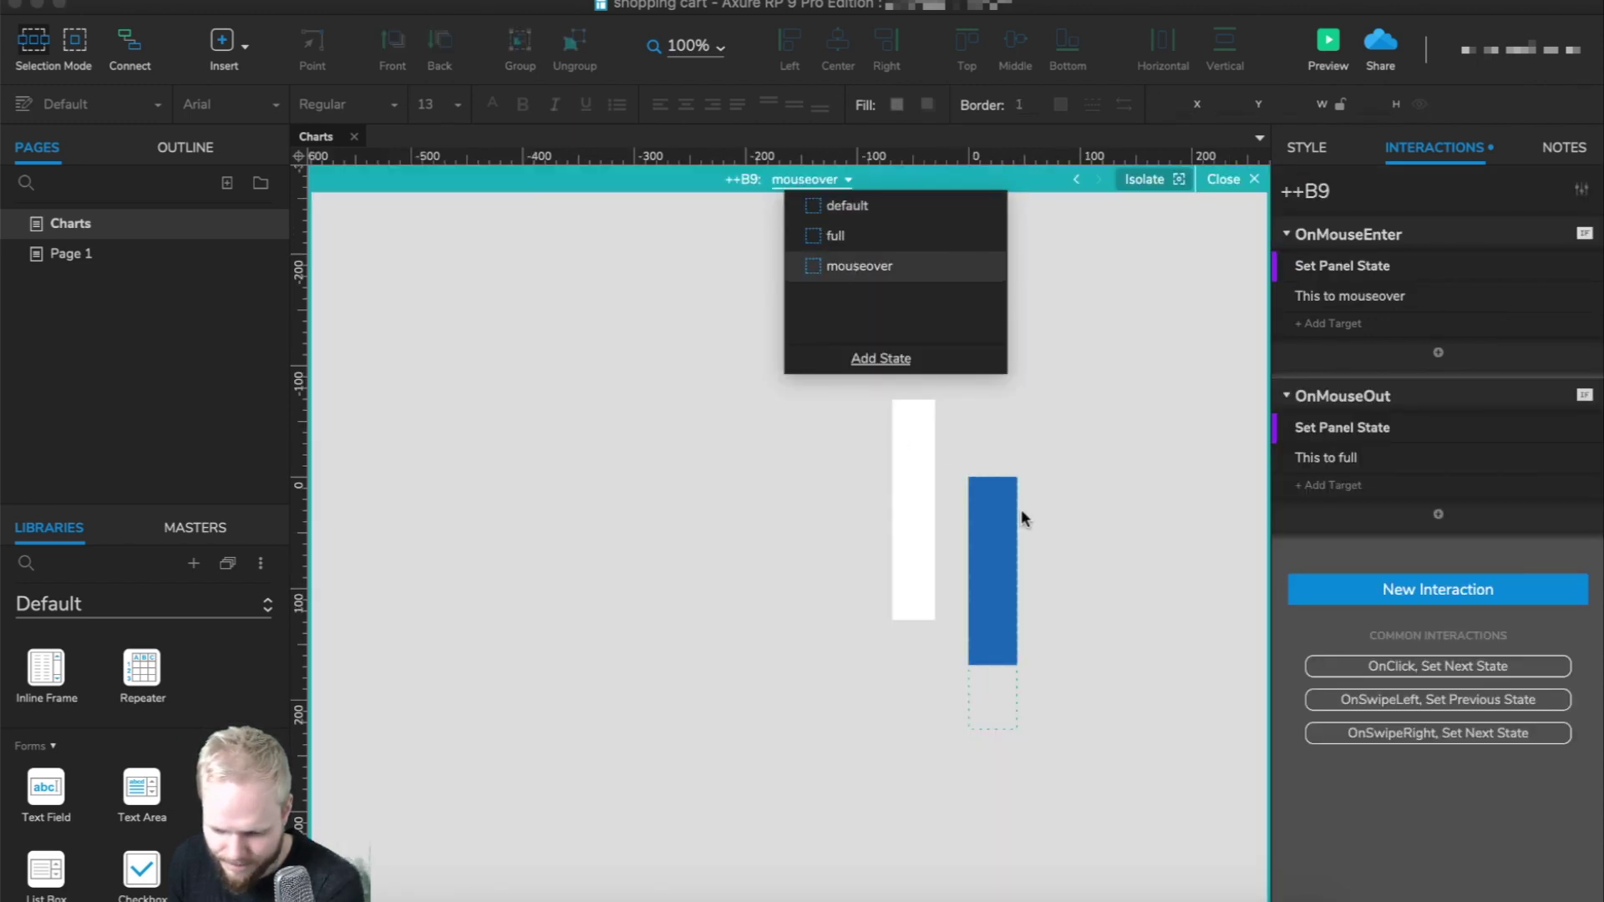
drag(997, 568, 995, 632)
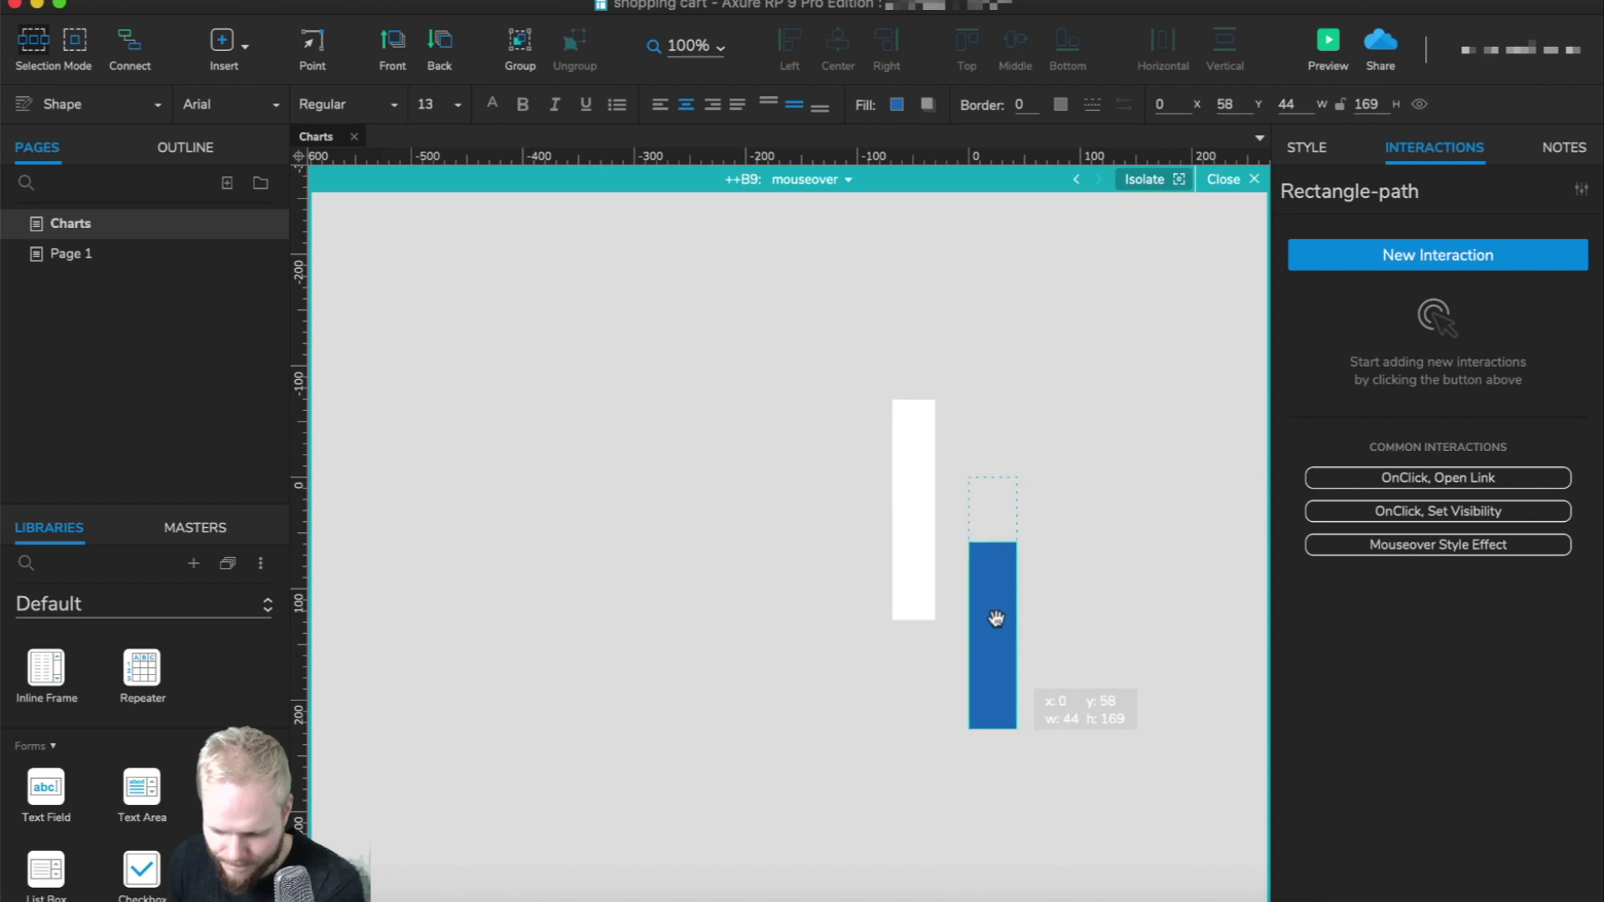
click(1244, 184)
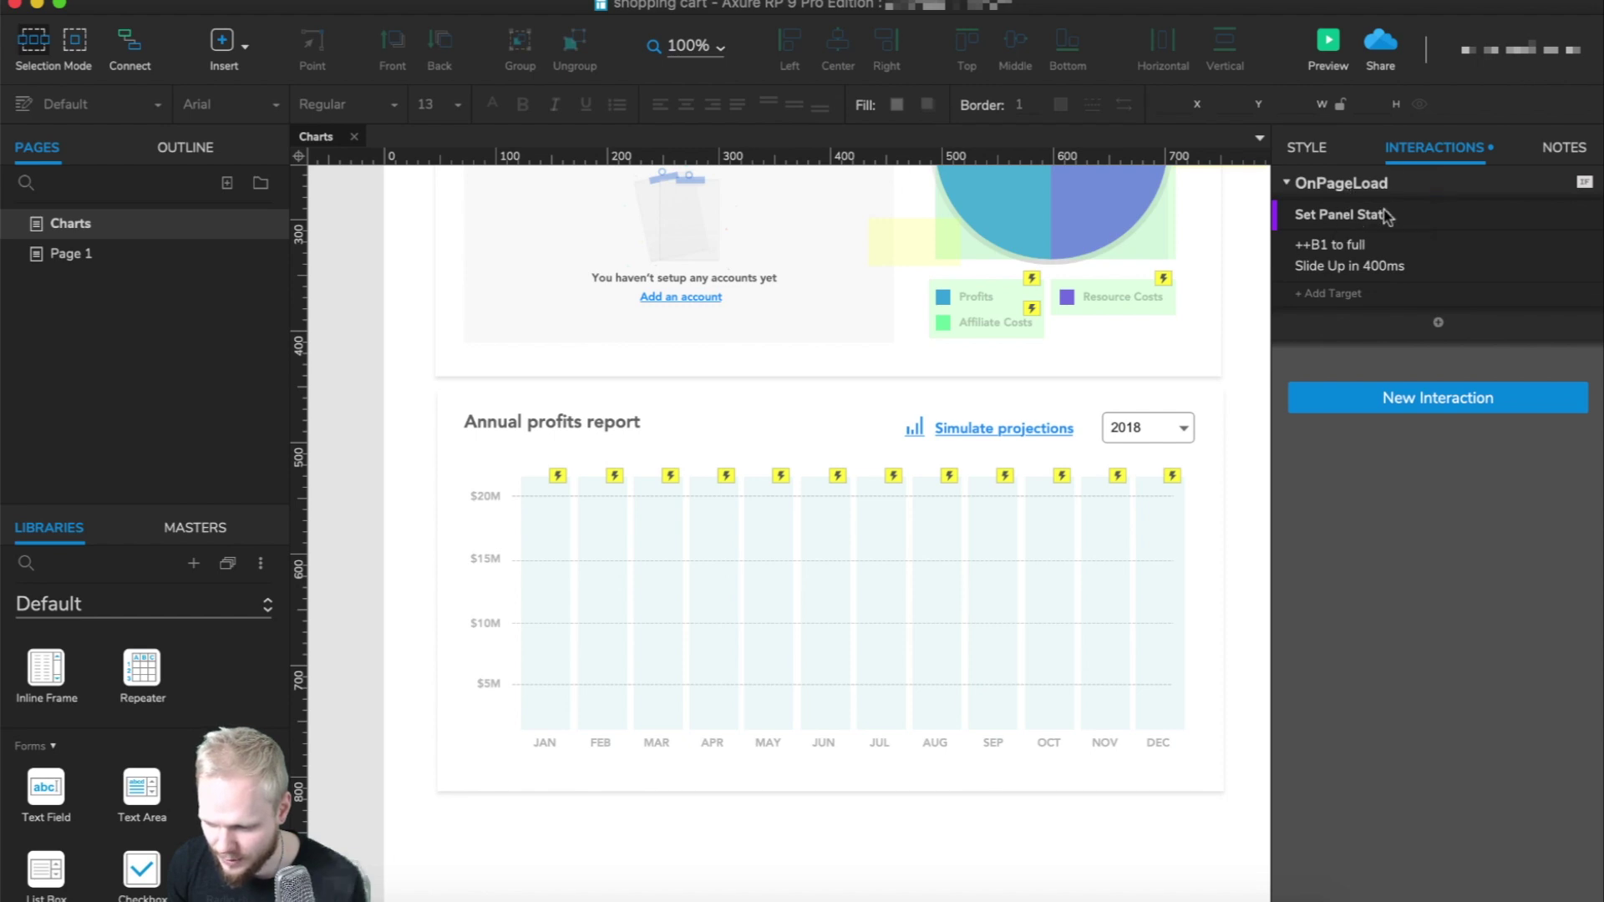
Add a 2000 ms Wait action to the page's OnPageLoad interaction and place it before the Set Panel State action.
click(1437, 324)
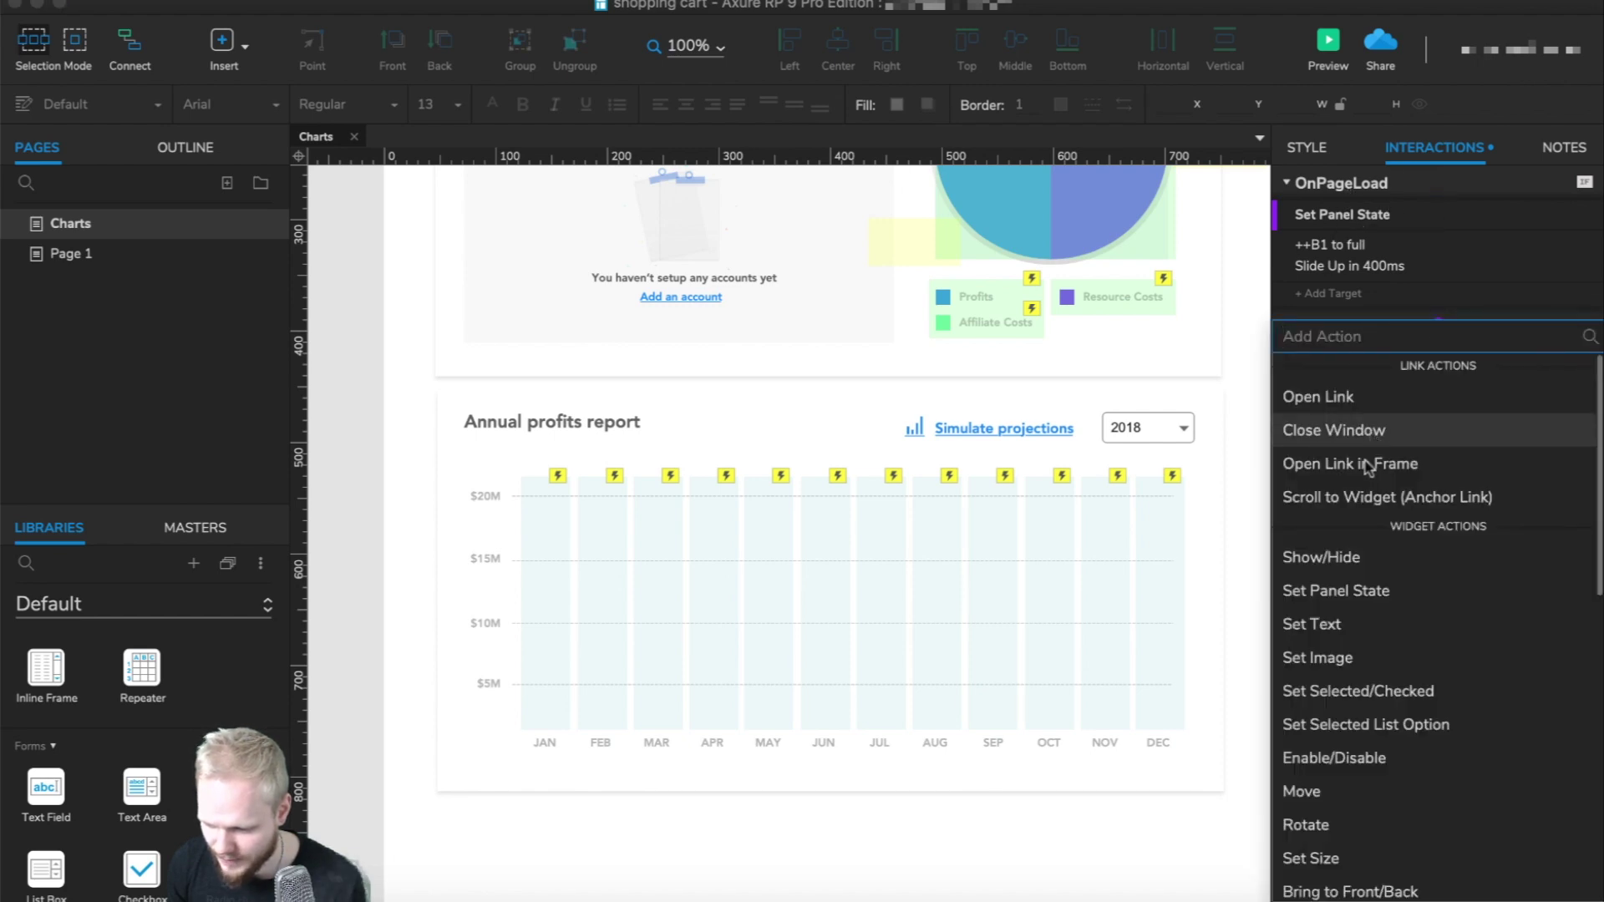
scroll(1395, 836, down, 5)
scroll(1394, 784, down, 5)
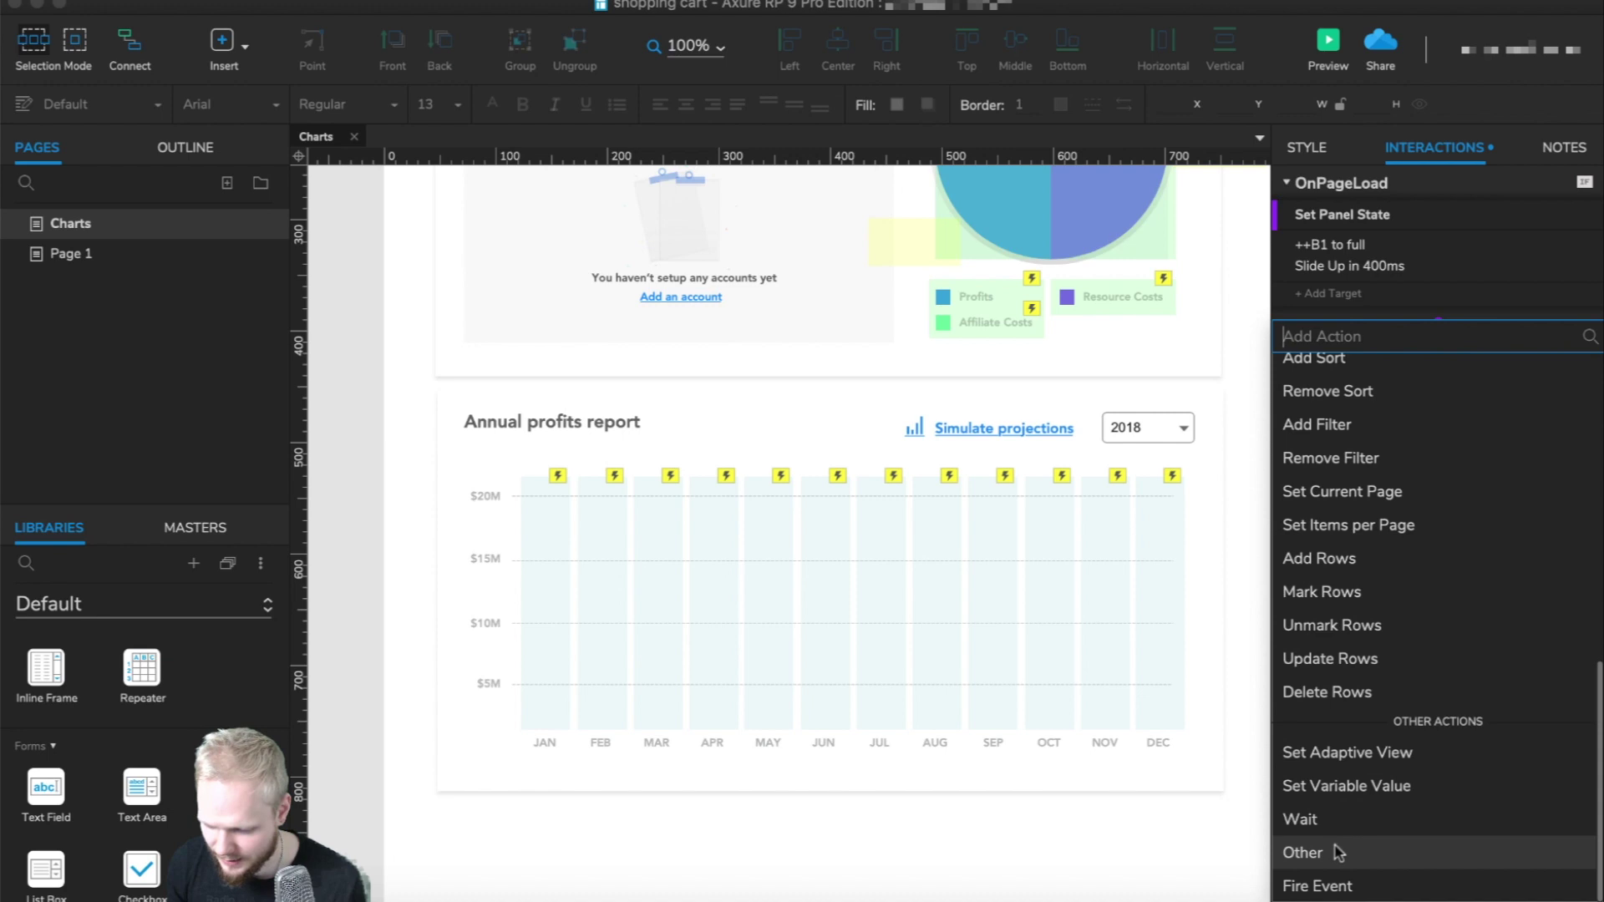
click(1334, 814)
double_click(1336, 426)
text(2000)
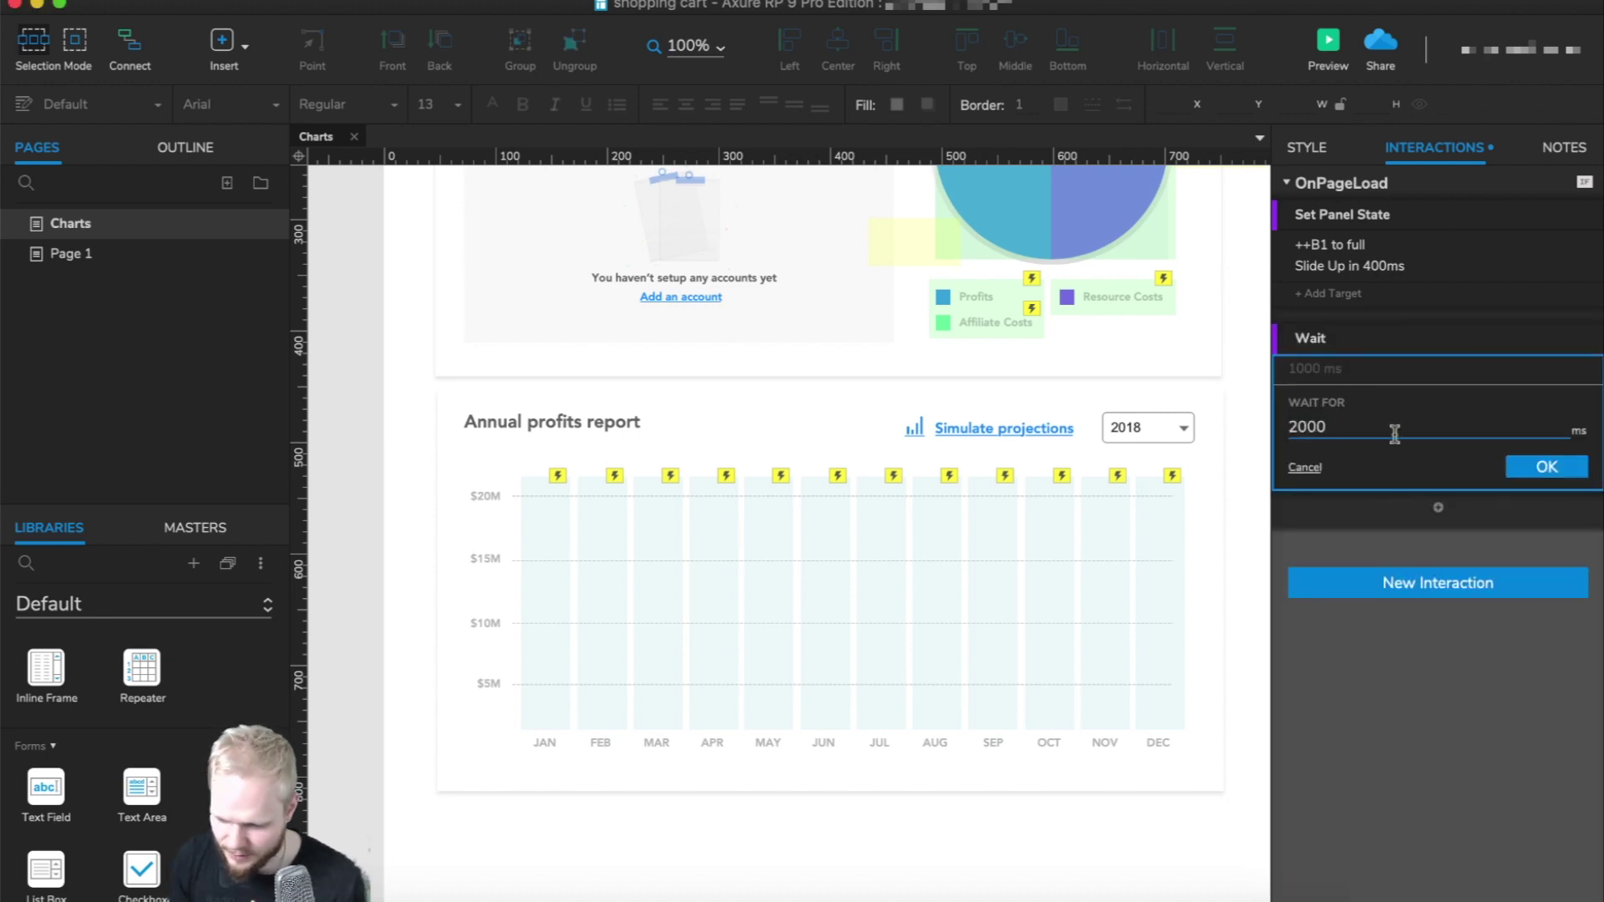
click(1545, 466)
drag(1428, 367, 1412, 282)
drag(1411, 198, 1413, 203)
click(1328, 329)
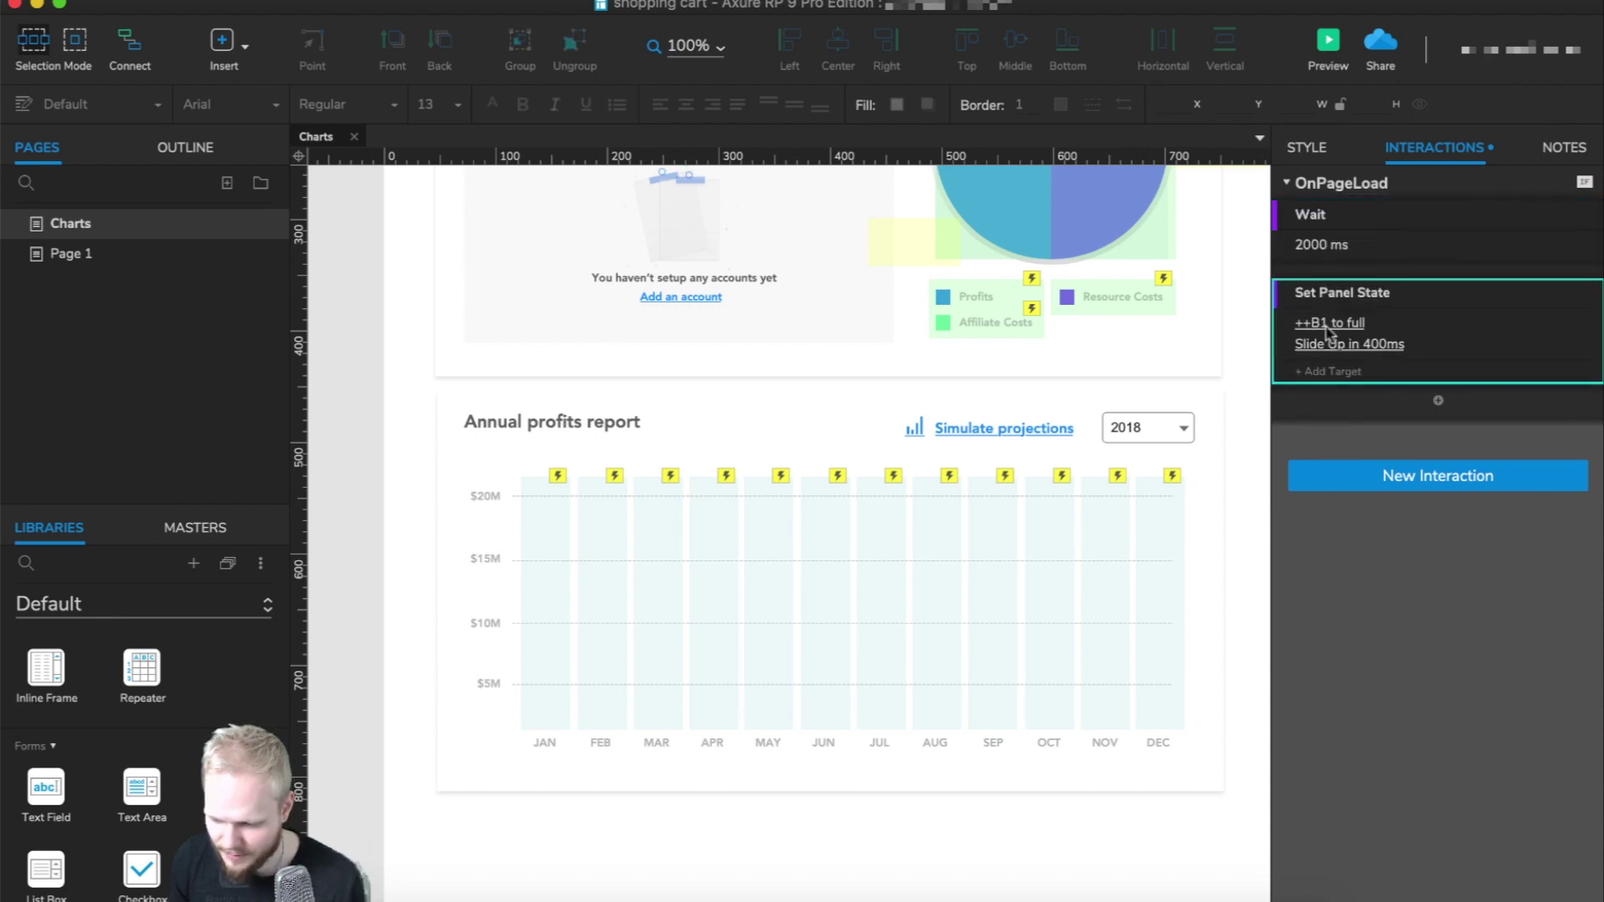
Add ++B2 as a target of the OnPageLoad Set Panel State action, with state full, Slide Up in over 400 ms and no animate-out.
click(1333, 373)
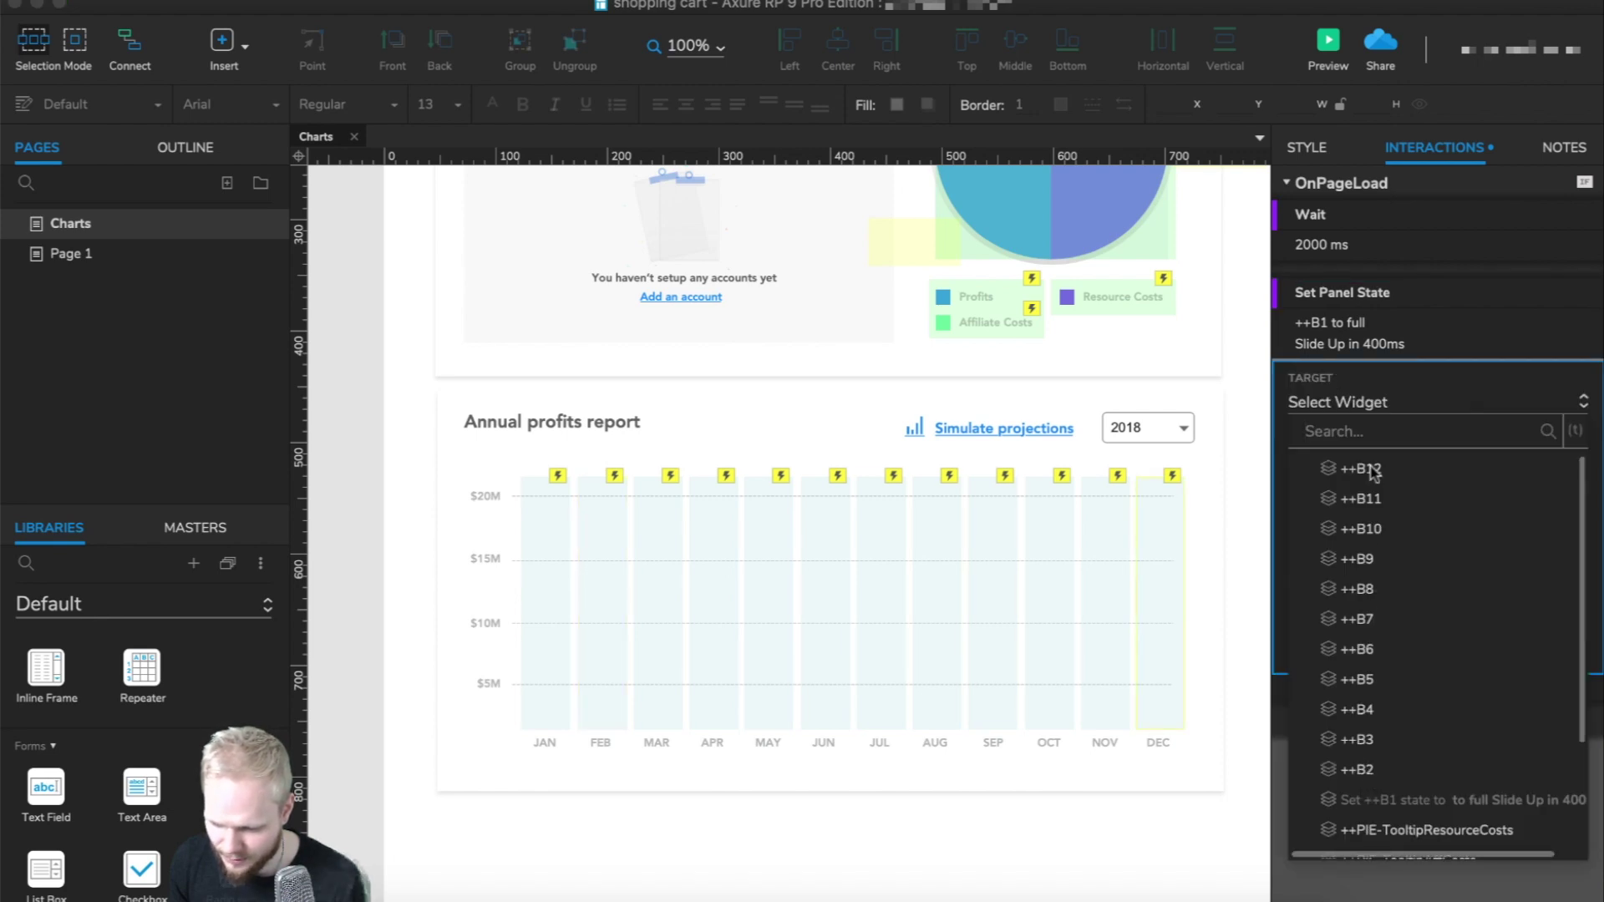
click(1355, 769)
click(1376, 498)
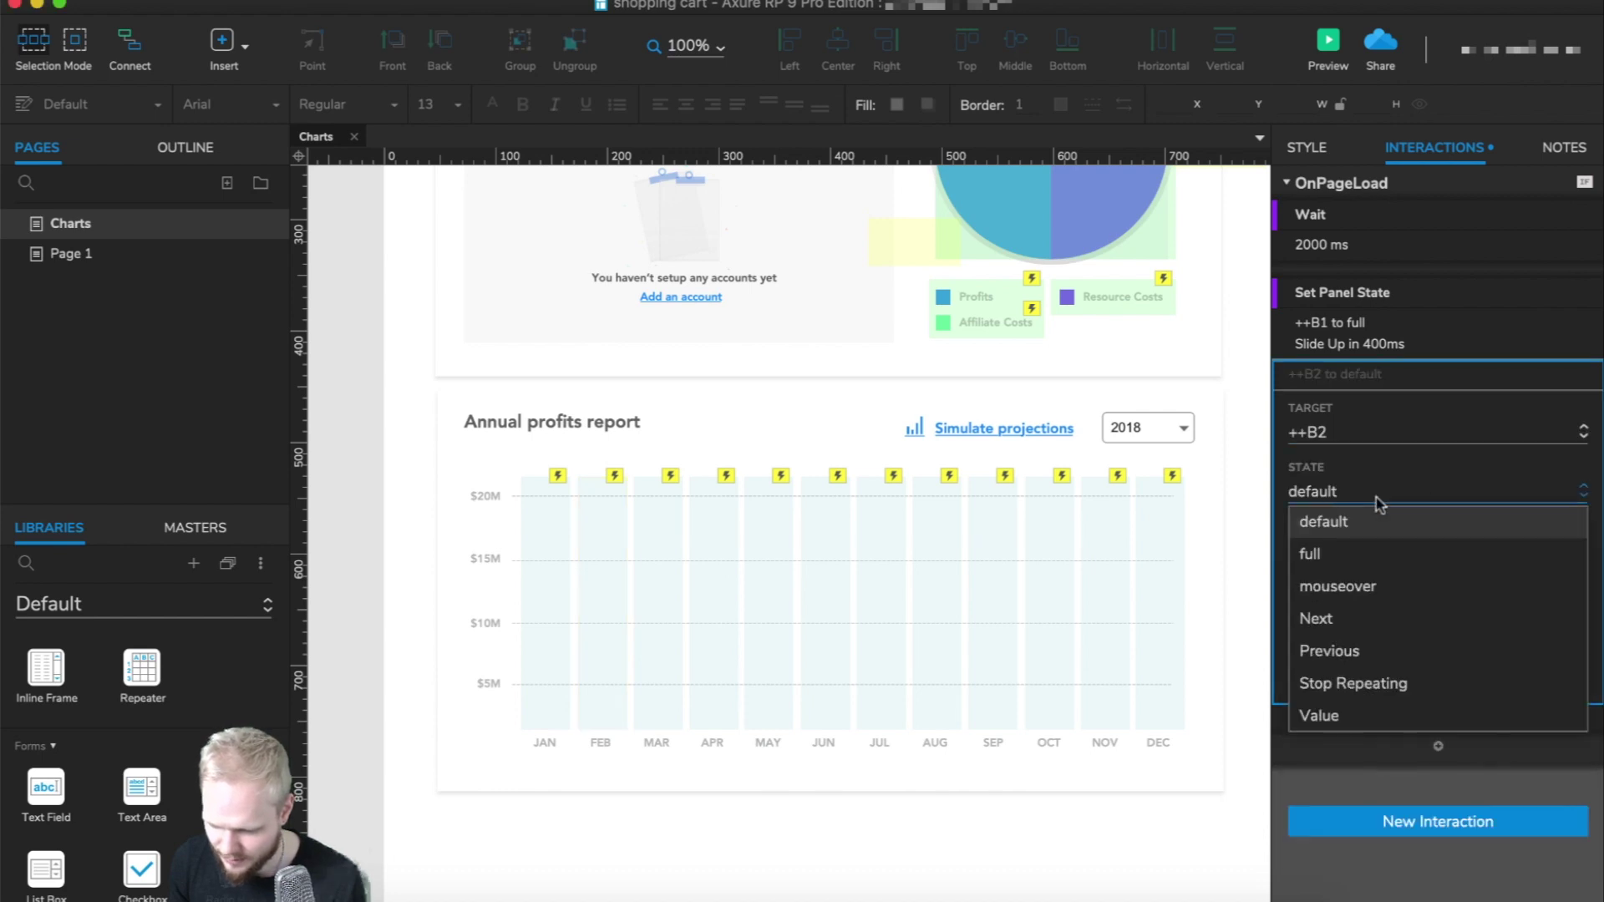
click(1342, 553)
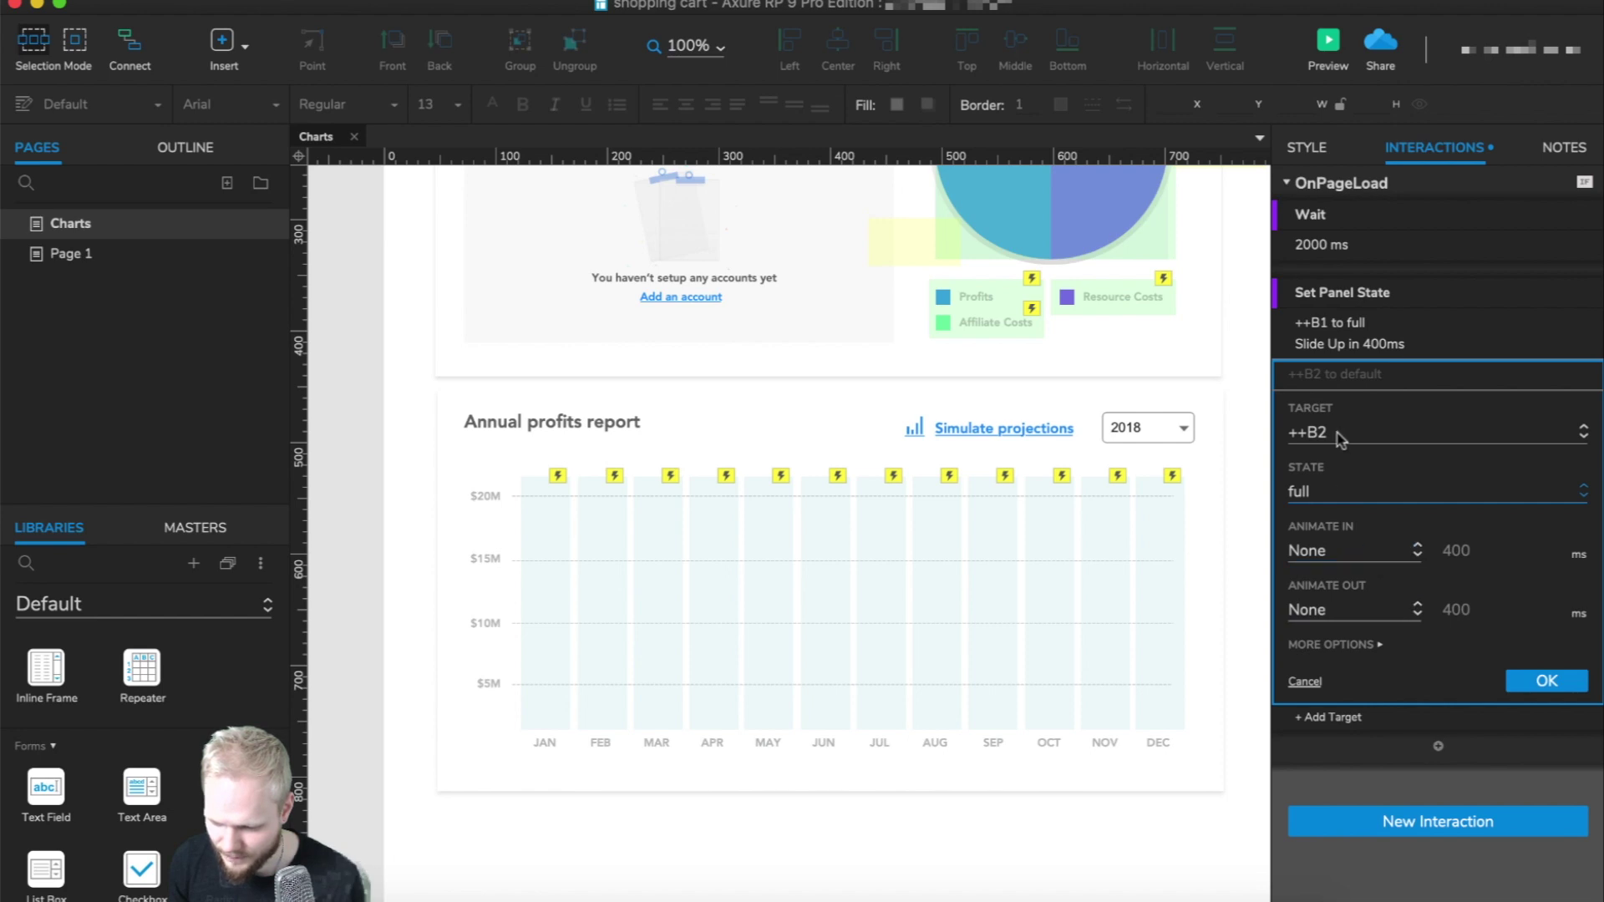
click(1368, 558)
click(1354, 710)
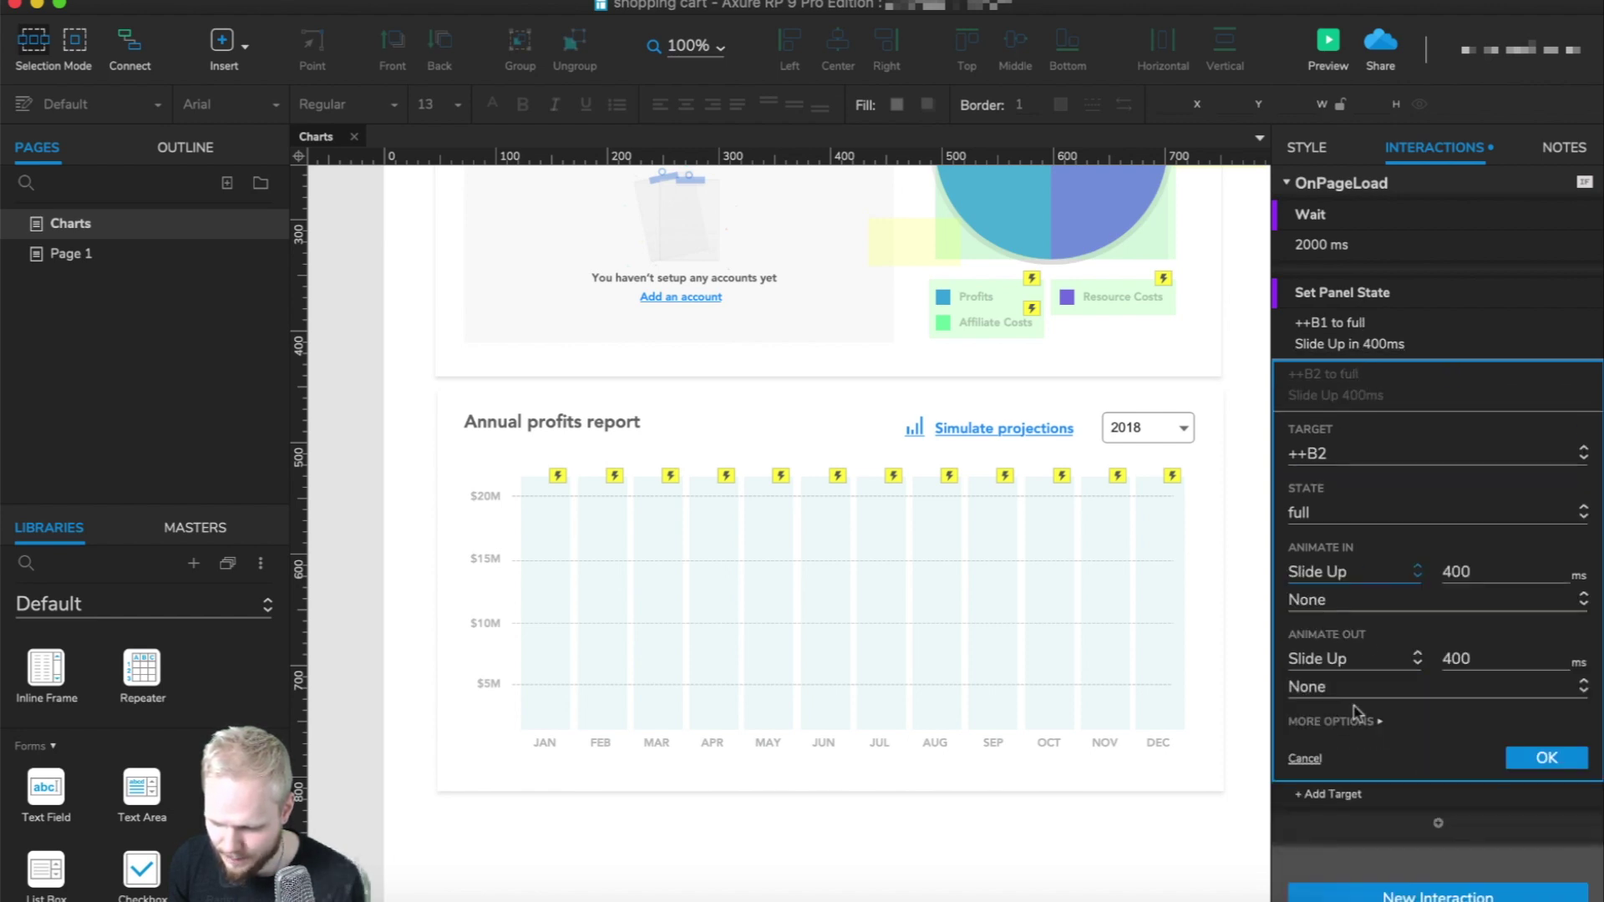
click(1349, 658)
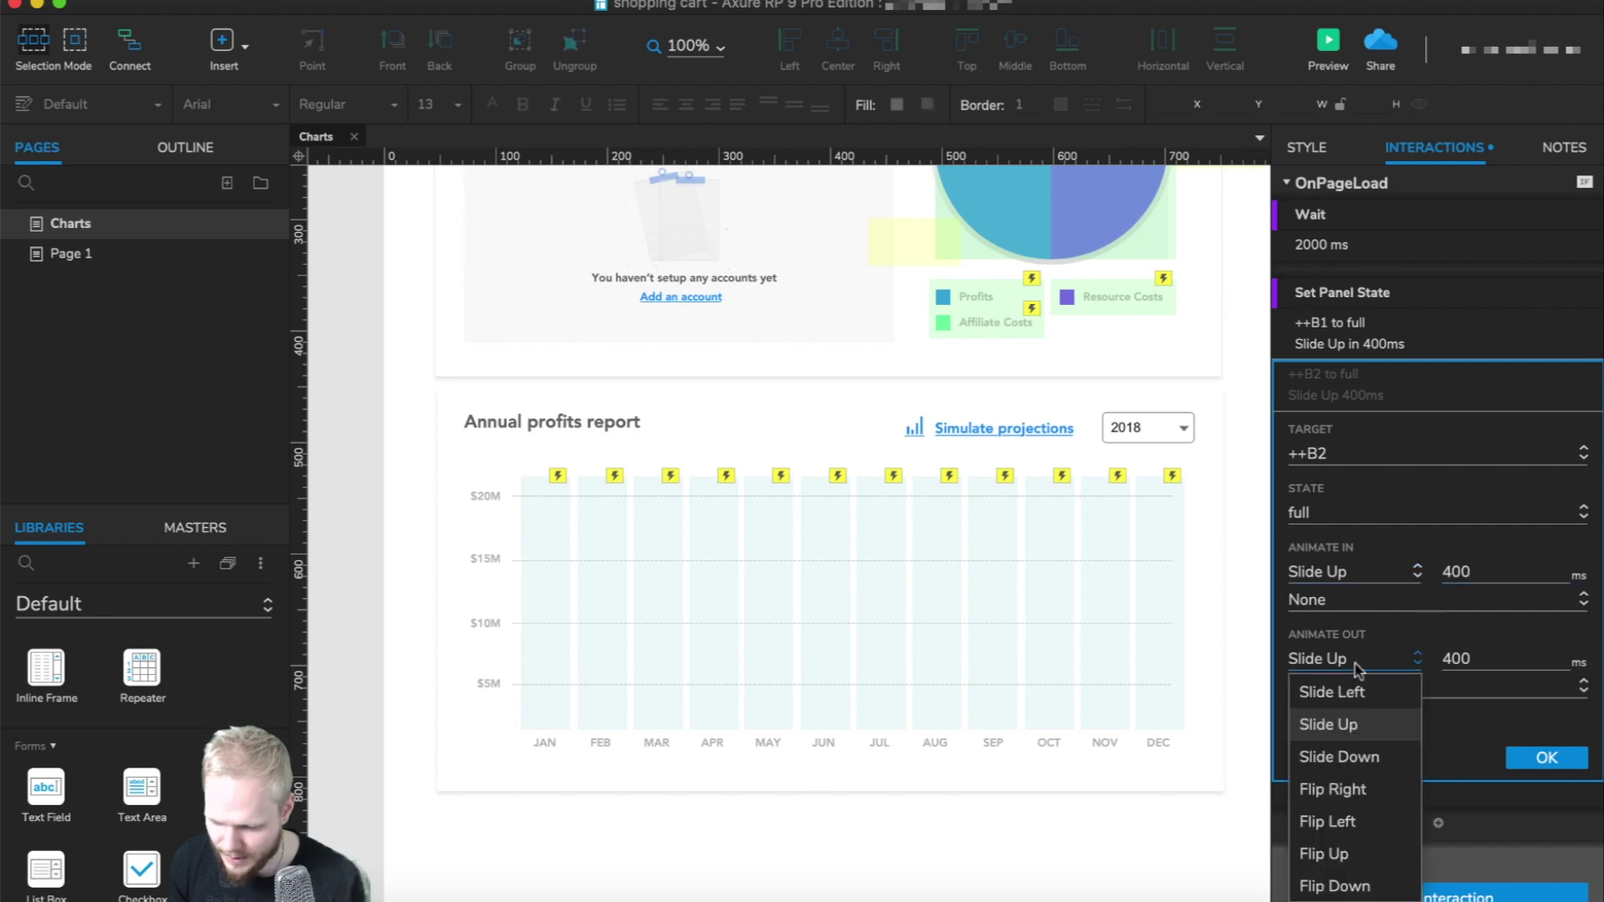
scroll(1348, 752, up, 3)
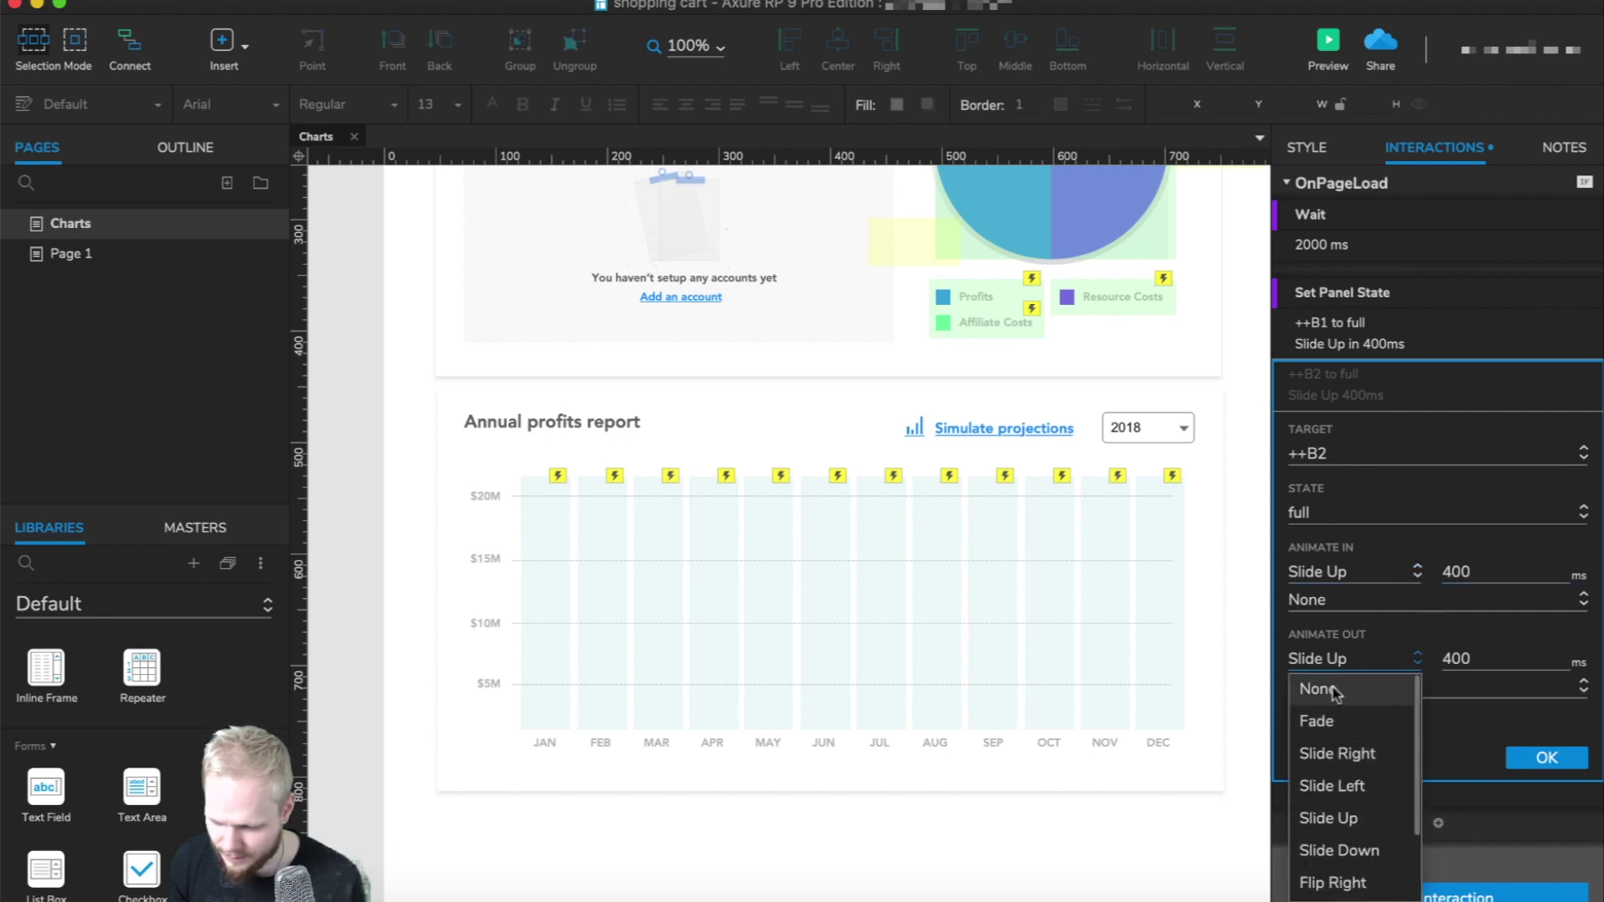
click(1337, 689)
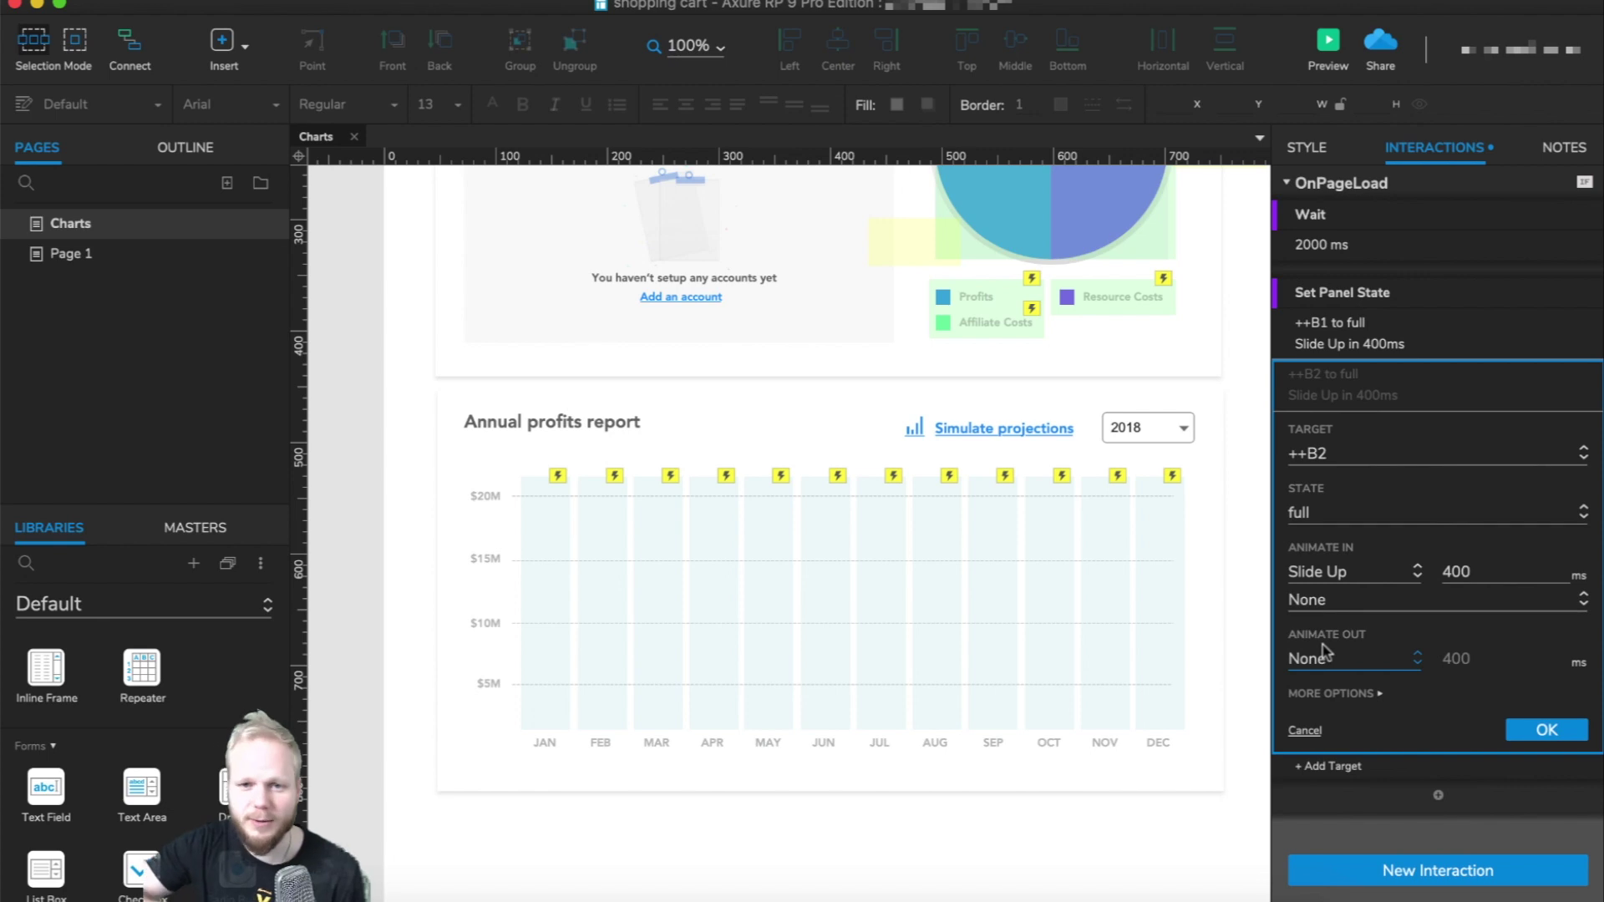
click(1550, 734)
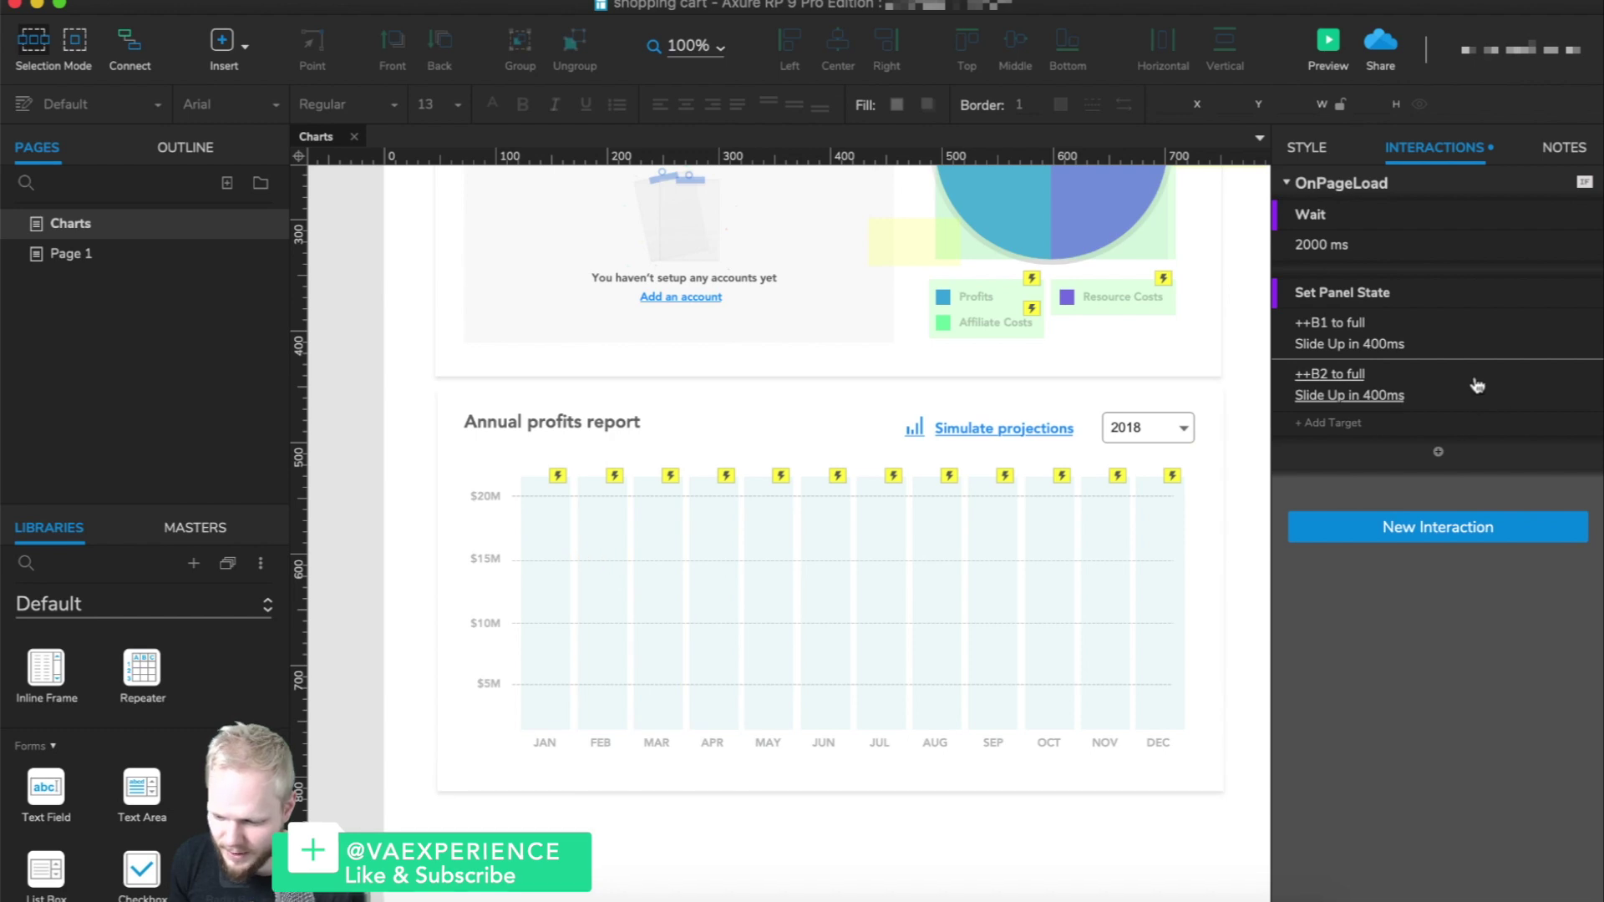
click(1570, 376)
click(1572, 378)
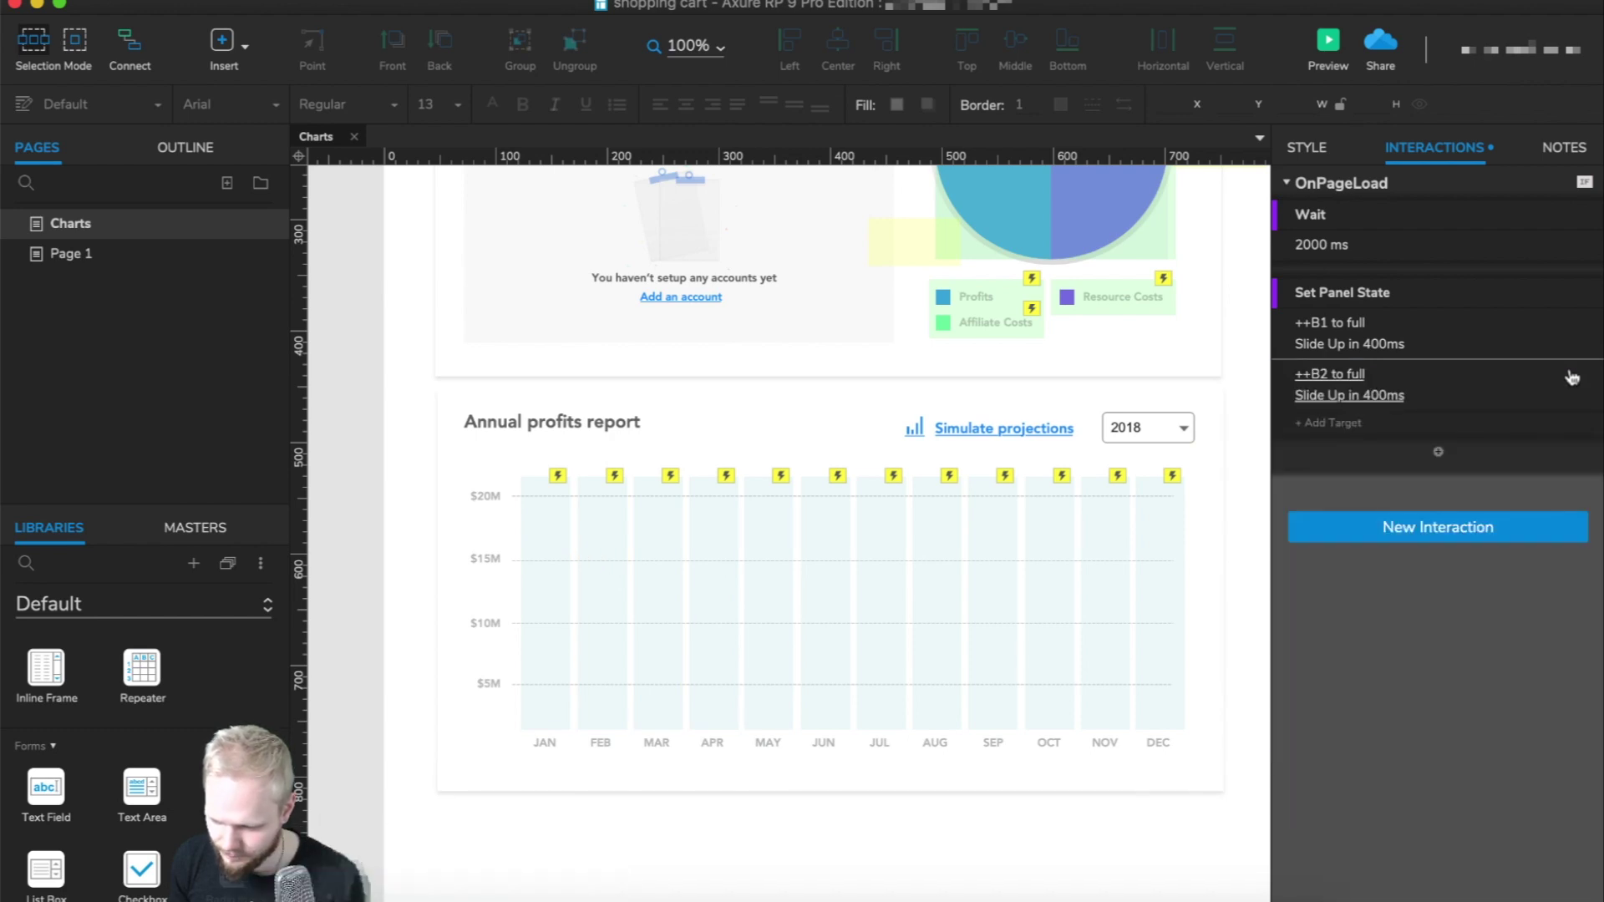
Add ++B3 and ++B4 as OnPageLoad Set Panel State targets, each set to full with Slide Up in over 400 ms.
click(1330, 423)
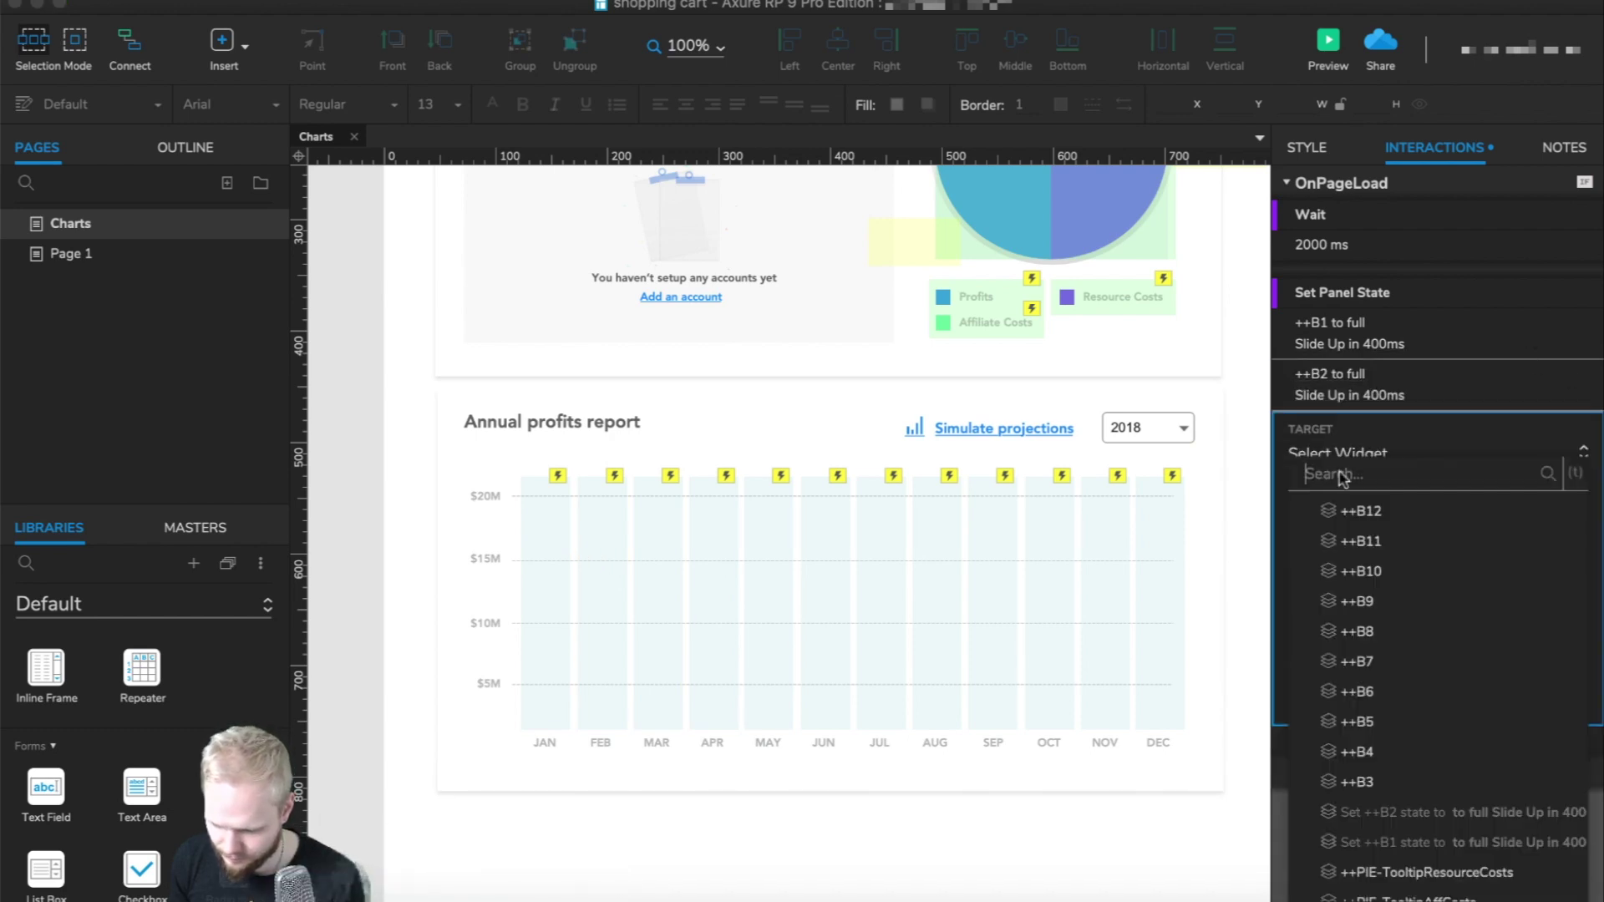
click(1357, 782)
click(1336, 603)
click(1328, 758)
click(1539, 673)
click(1330, 465)
click(1435, 535)
click(1437, 594)
click(1353, 652)
click(1328, 723)
click(1546, 783)
Add ++B5, ++B6 and ++B7 as OnPageLoad Set Panel State targets, each set to full with Slide Up in over 400 ms.
click(1420, 645)
click(1316, 705)
click(1337, 788)
click(1546, 834)
click(1436, 695)
click(1315, 733)
click(1353, 755)
click(1546, 816)
click(1389, 763)
click(1546, 835)
Add ++B8, ++B9 and ++B10 as OnPageLoad Set Panel State targets, each set to full with Slide Up in over 400 ms.
click(1417, 663)
click(1346, 693)
click(1309, 724)
click(1546, 866)
click(1419, 668)
click(1309, 727)
click(1546, 881)
click(1420, 762)
click(1336, 727)
click(1307, 816)
click(1546, 836)
Add ++B11 and ++B12 as OnPageLoad targets set to full with Slide Up in over 400 ms, and review the target list.
click(1378, 573)
click(1378, 593)
click(1363, 816)
click(1364, 816)
click(1546, 835)
click(1345, 795)
click(1386, 804)
click(1386, 805)
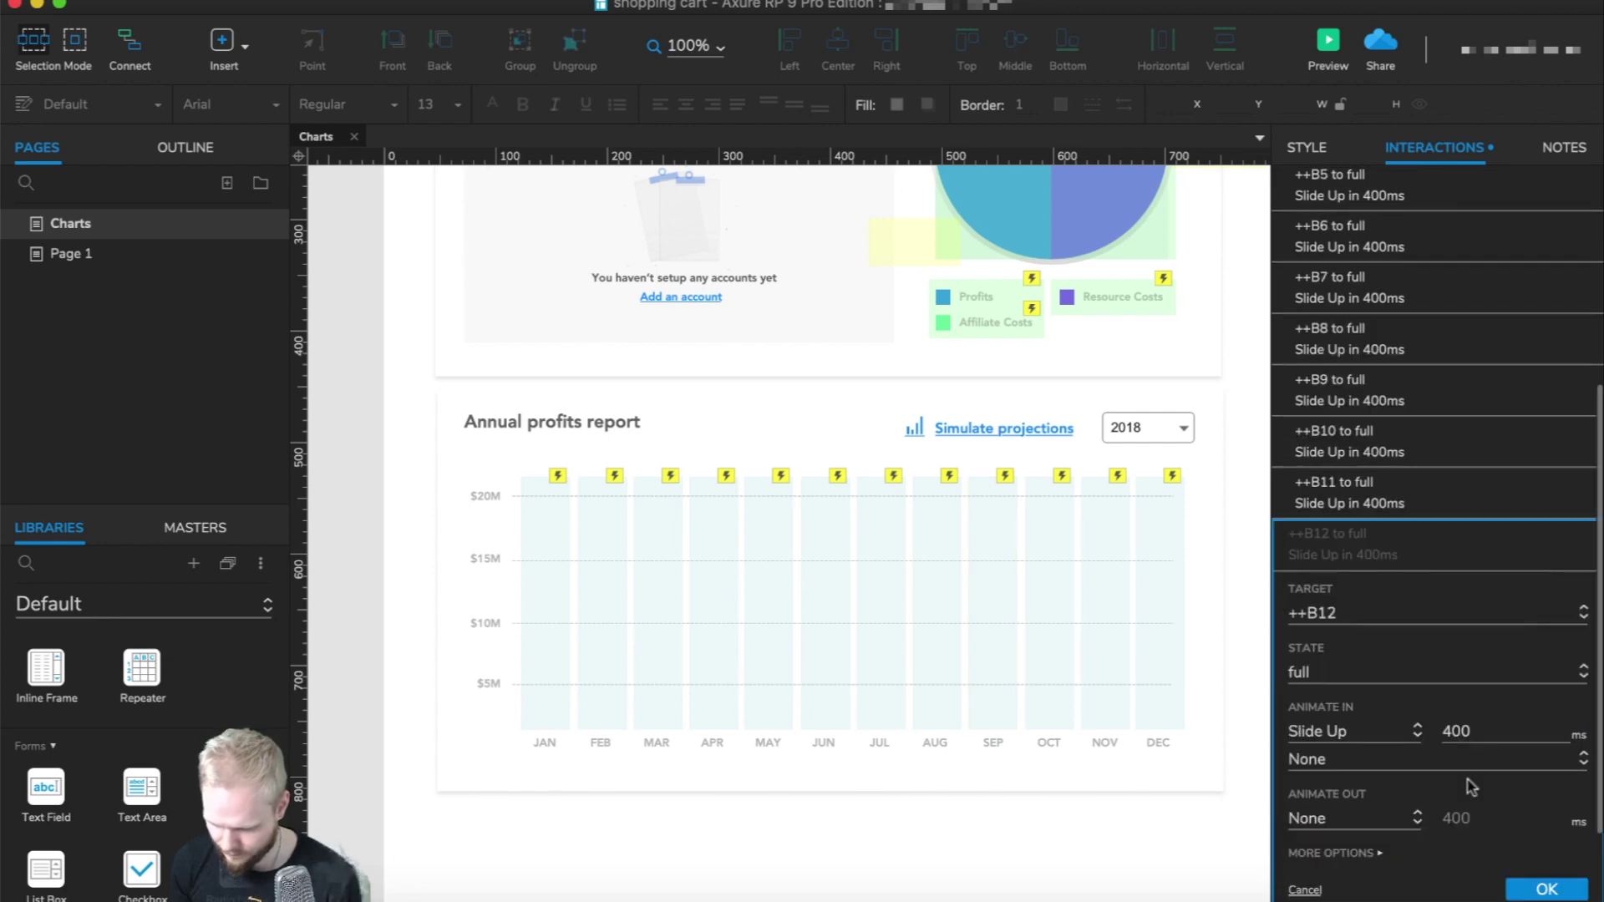
click(1546, 881)
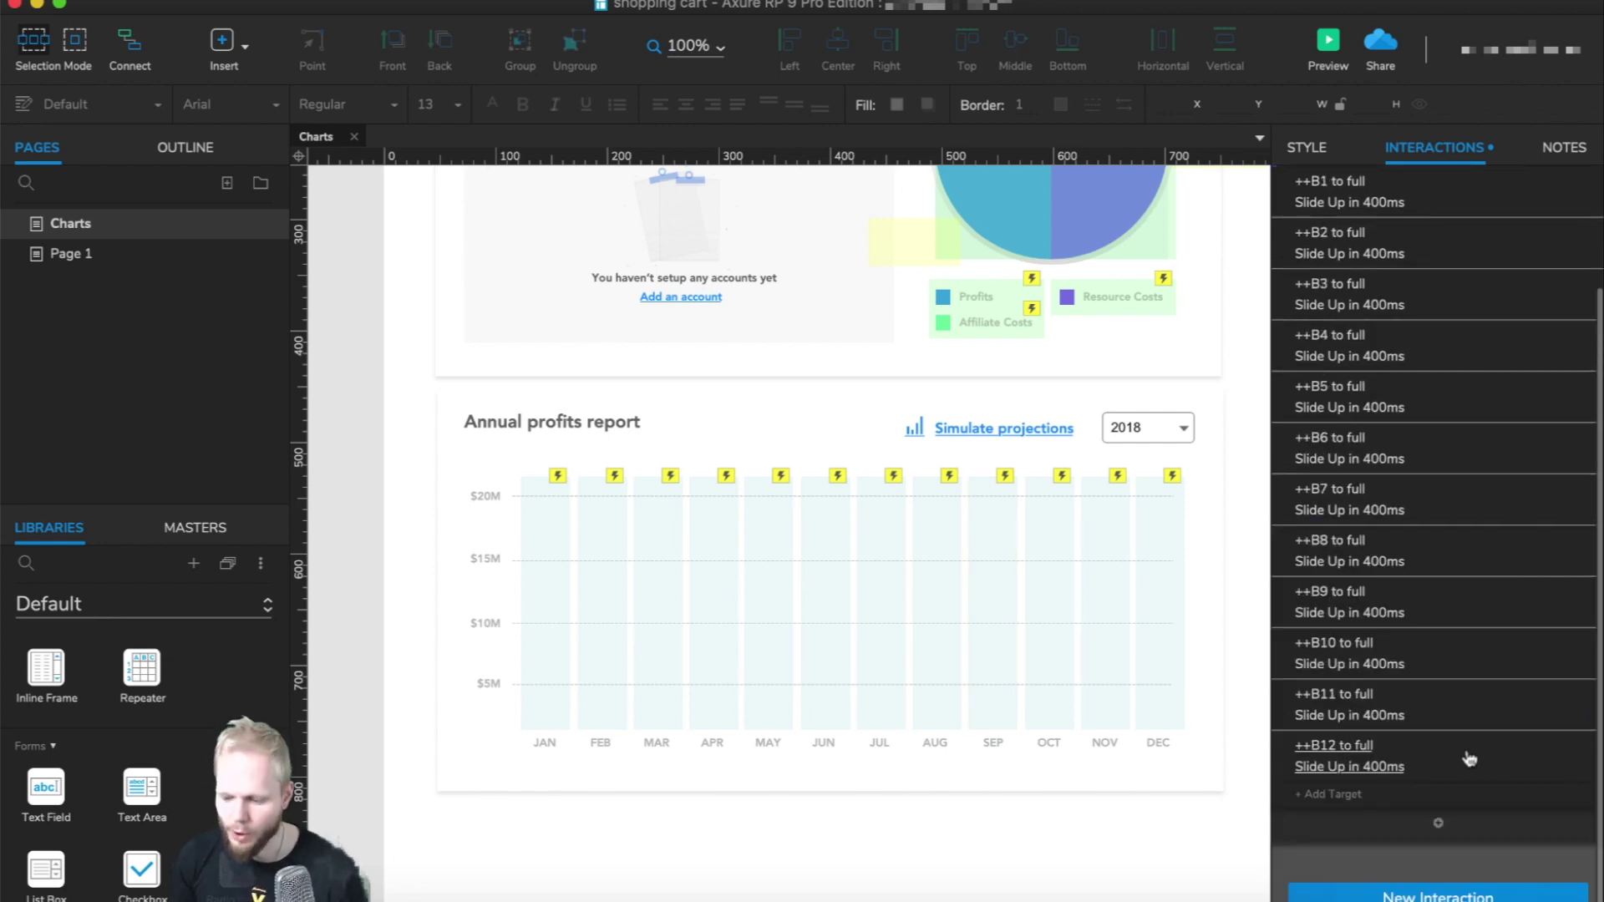
scroll(1467, 756, up, 5)
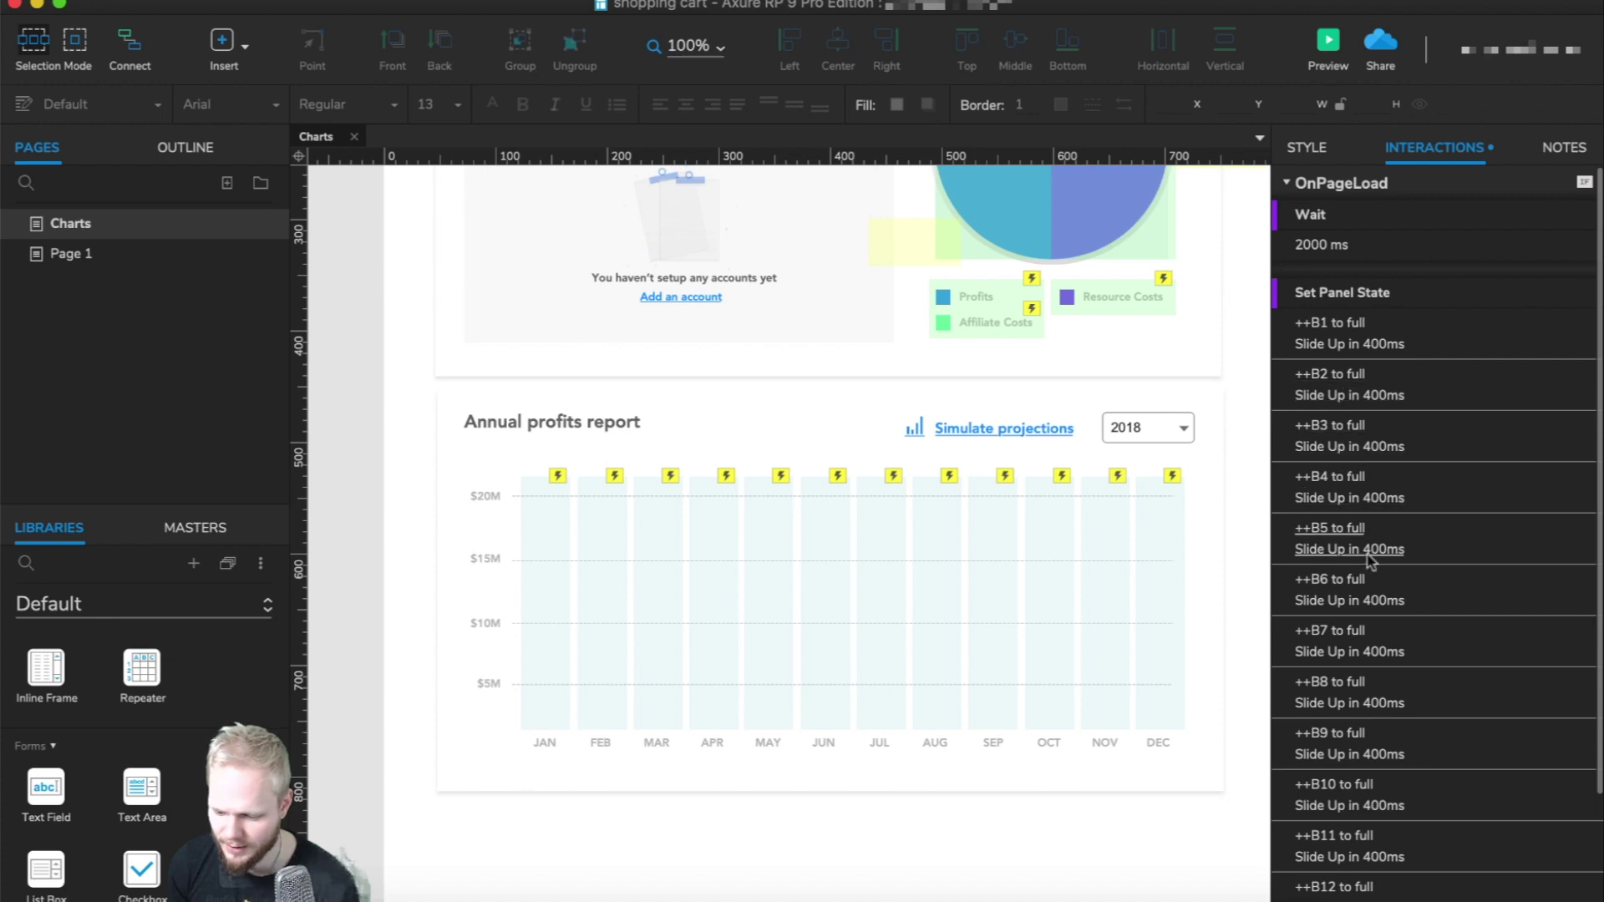
scroll(1365, 756, down, 3)
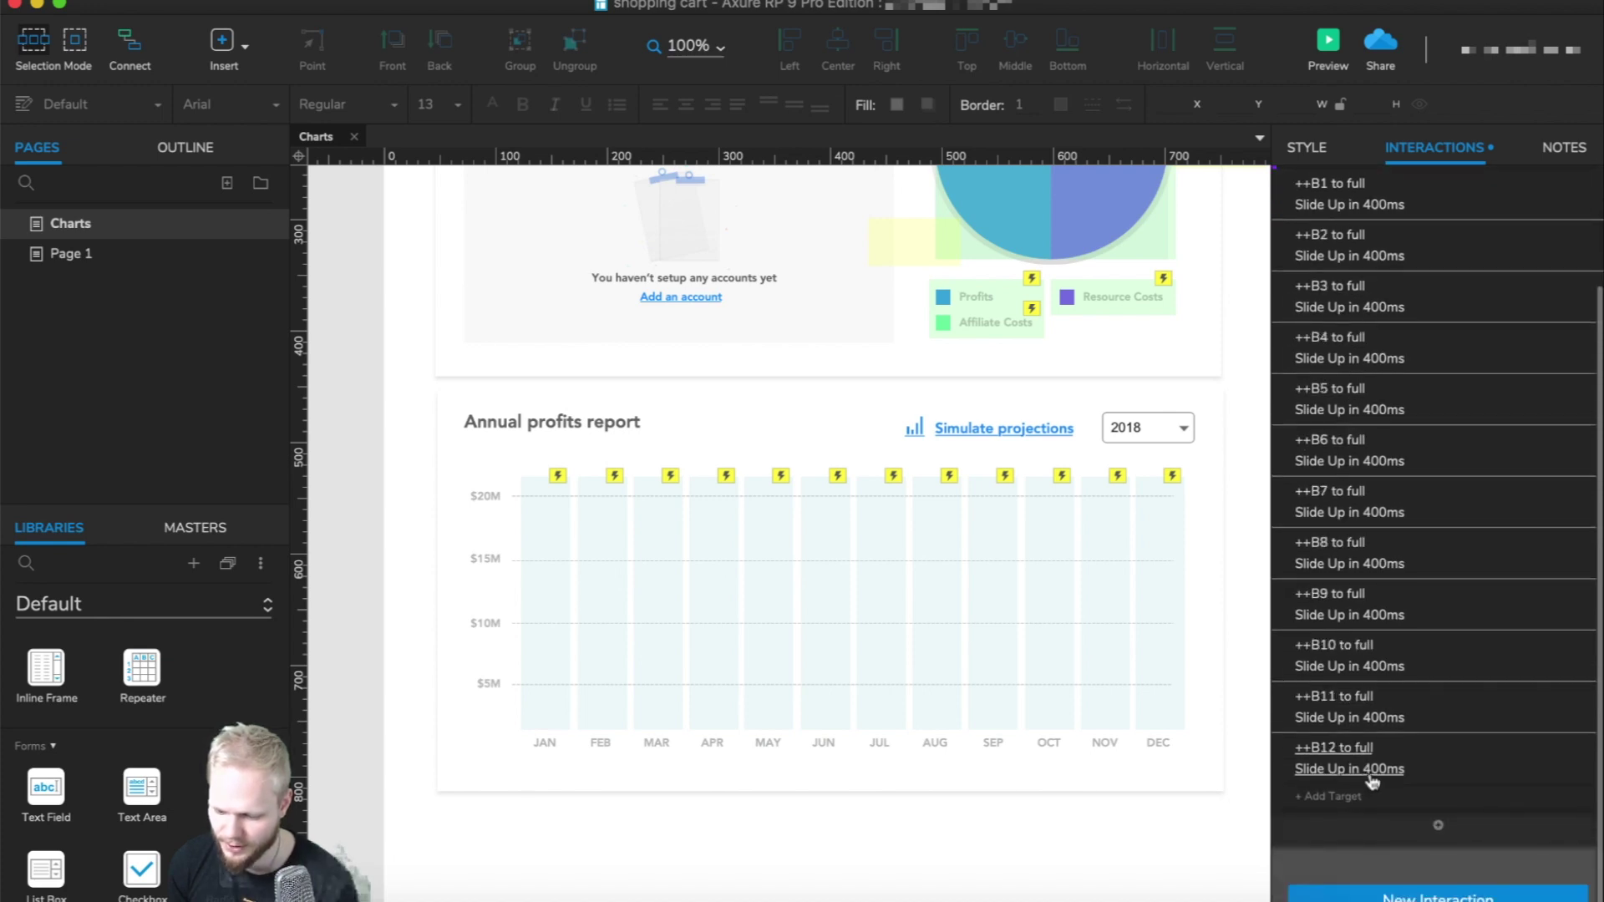
Preview the Charts page, watch the annual profits bars load, check the year choices, and close the preview.
click(1331, 41)
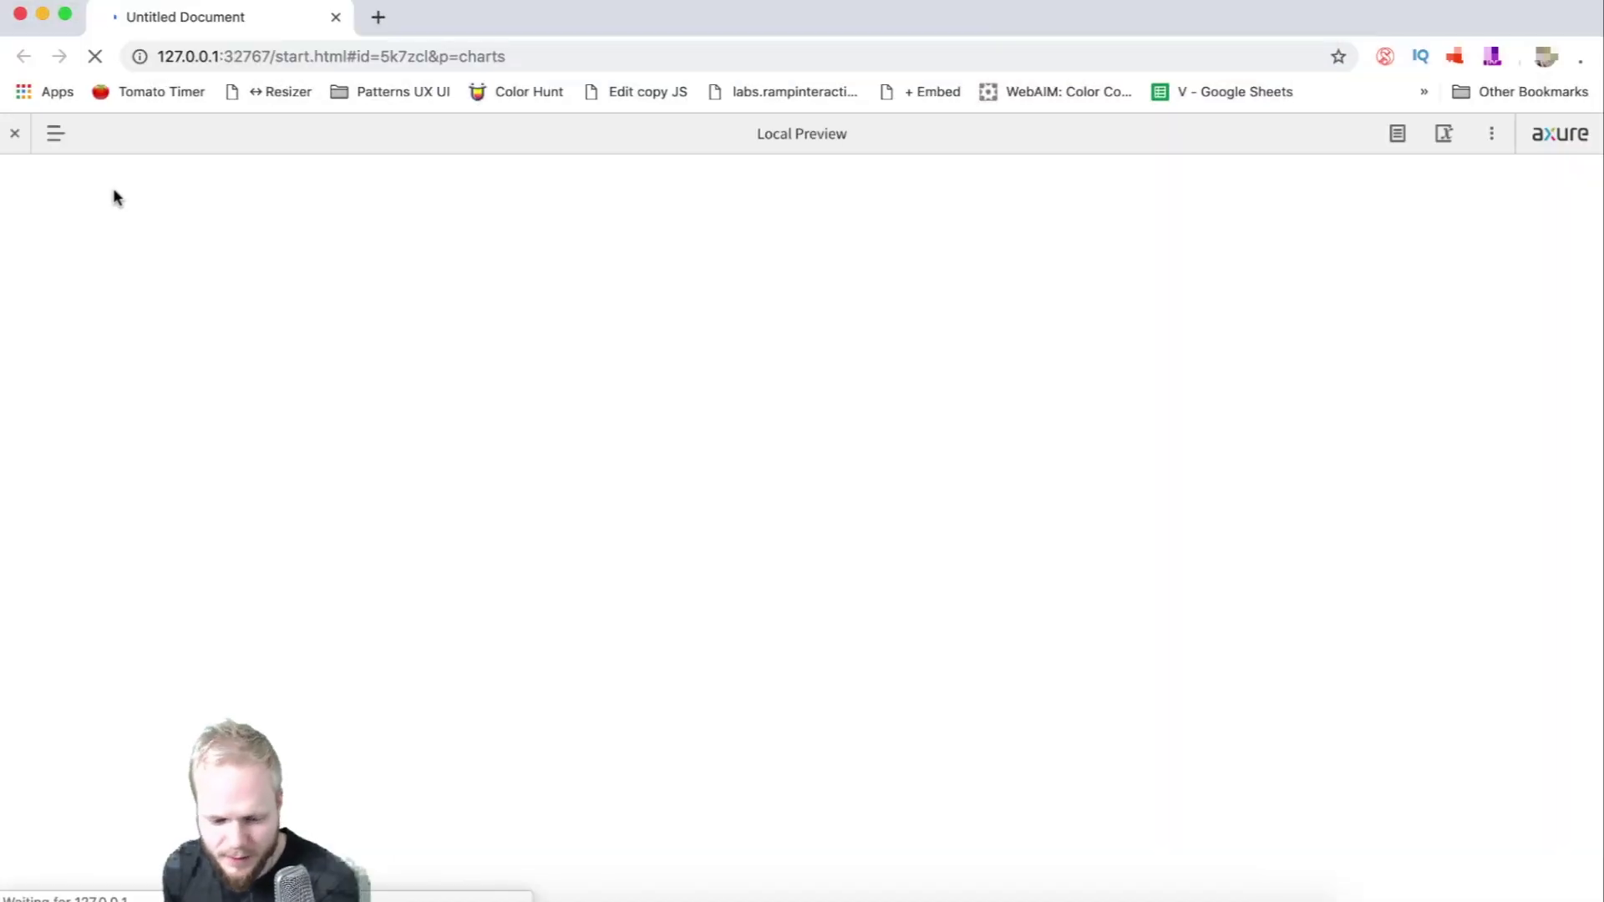
click(18, 135)
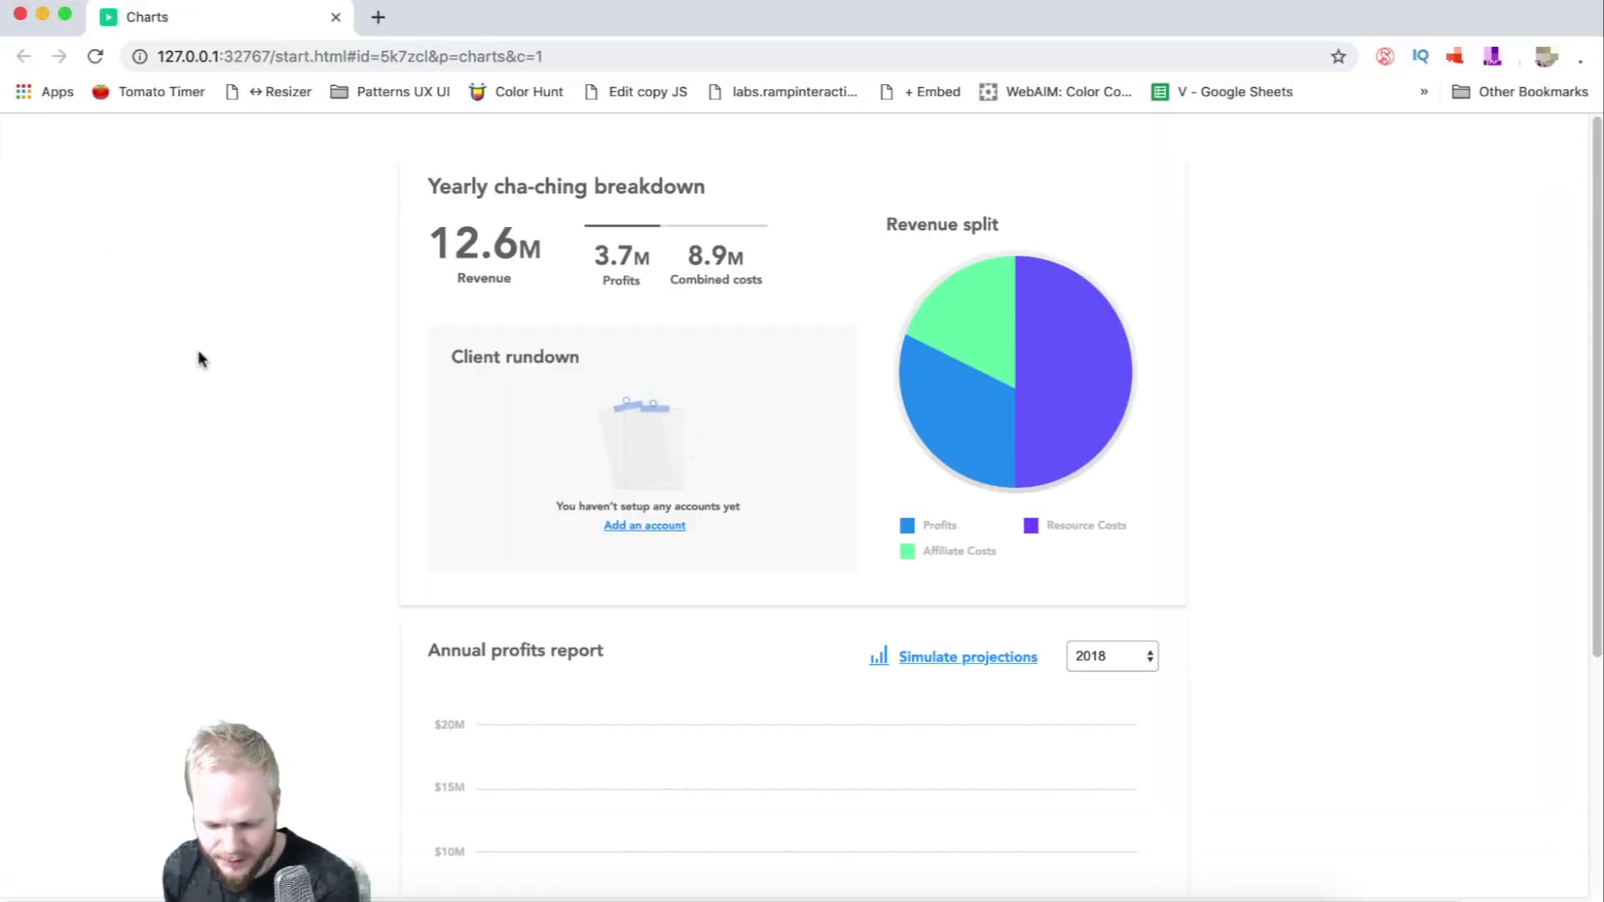
scroll(199, 358, down, 5)
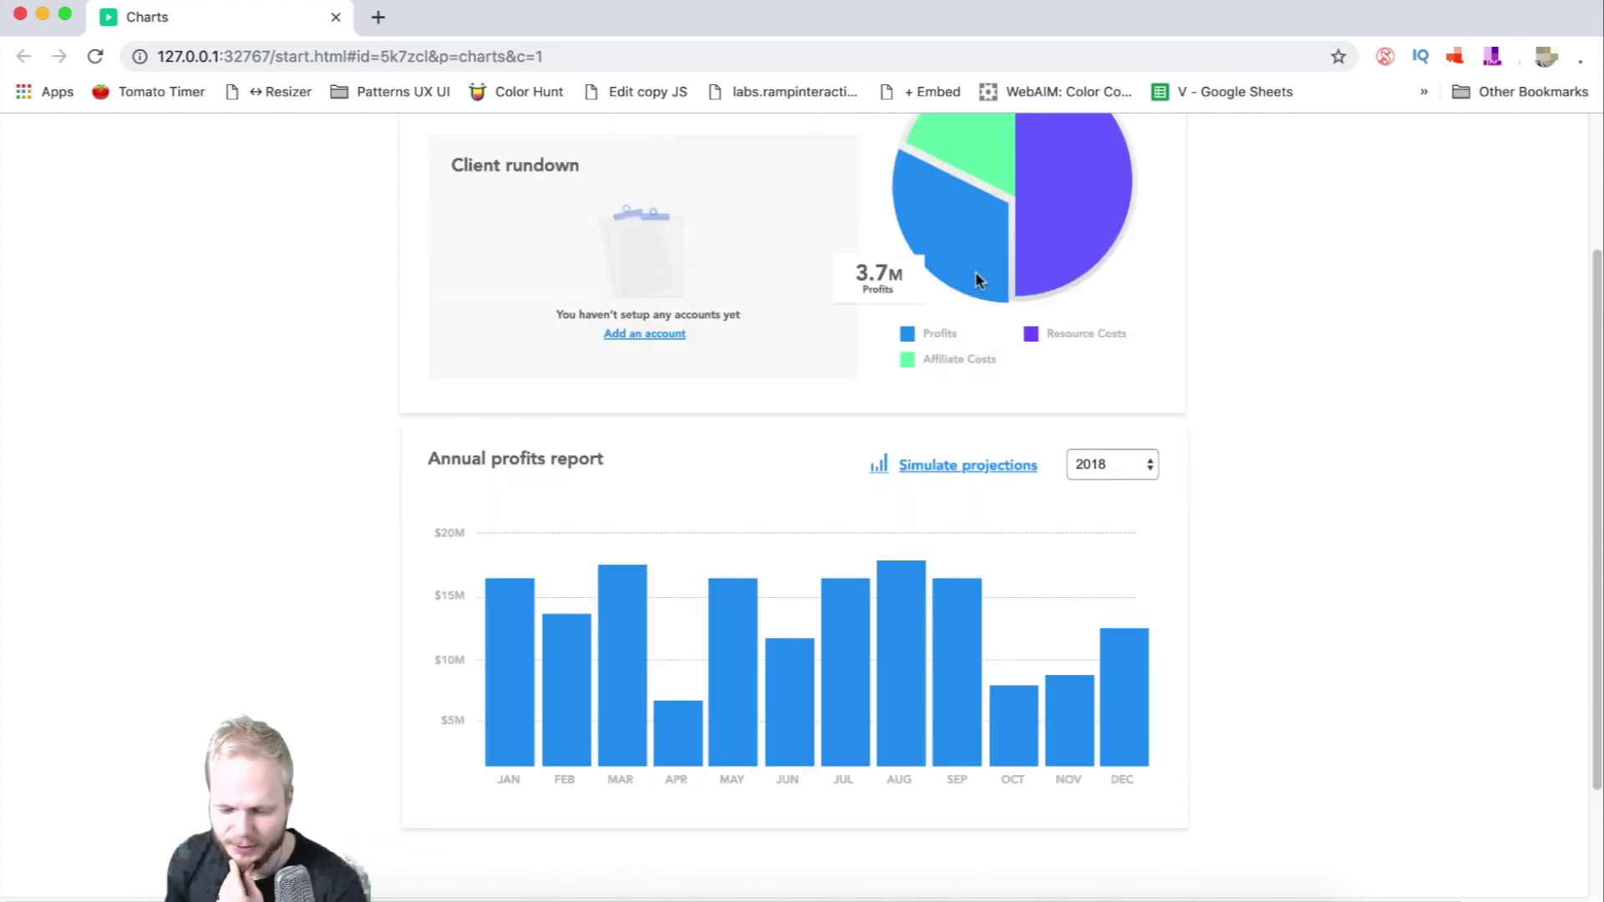
scroll(973, 284, up, 5)
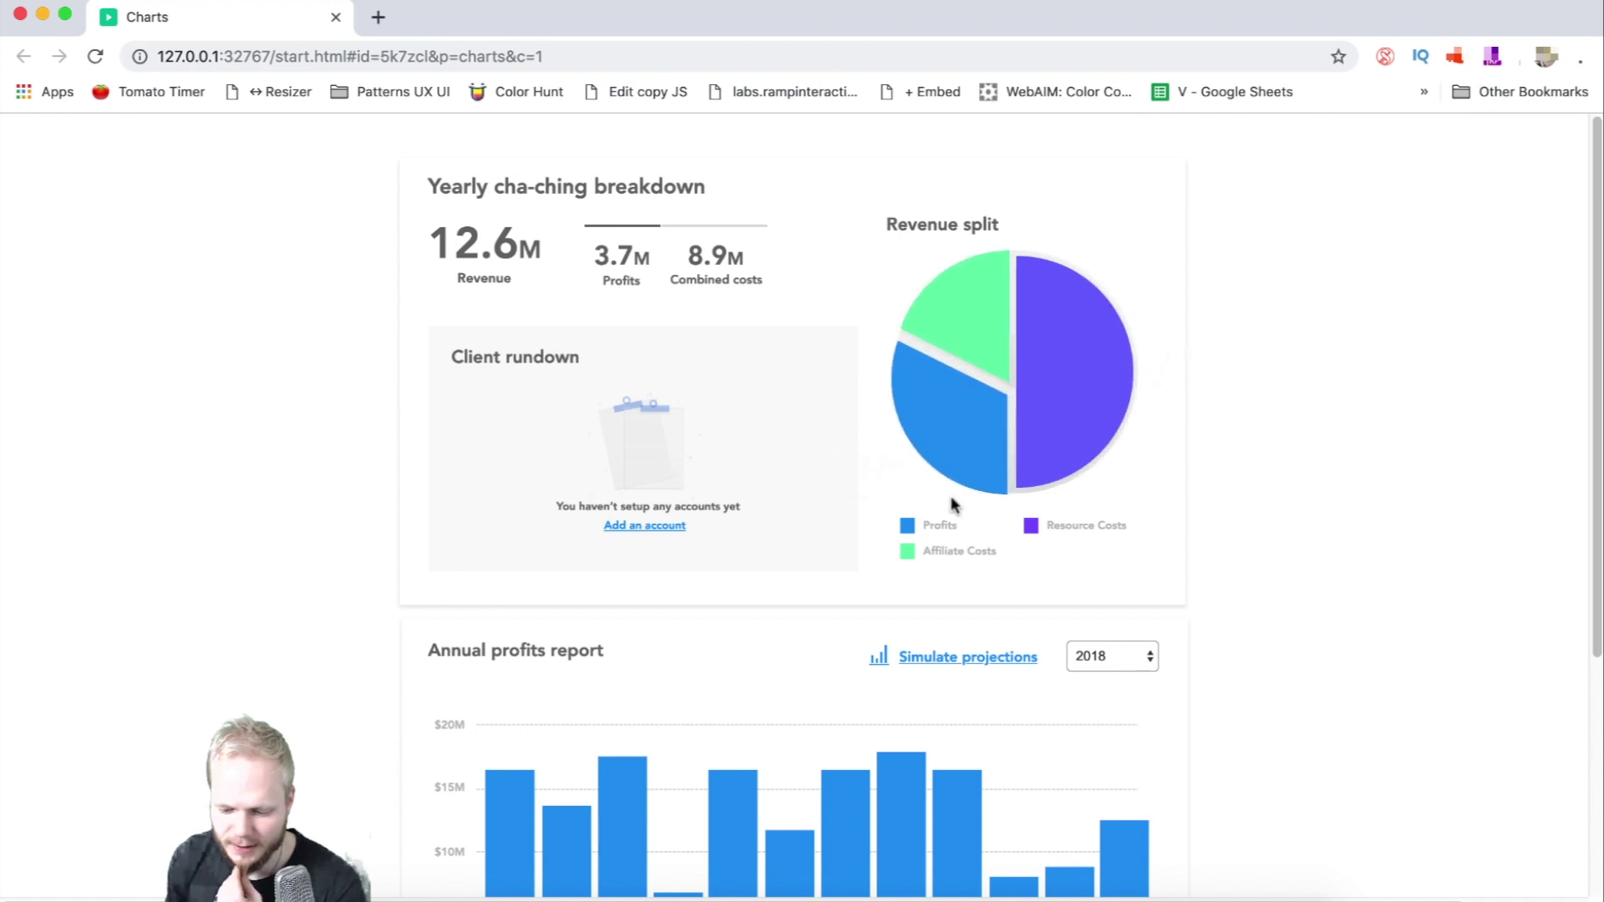
scroll(478, 779, down, 5)
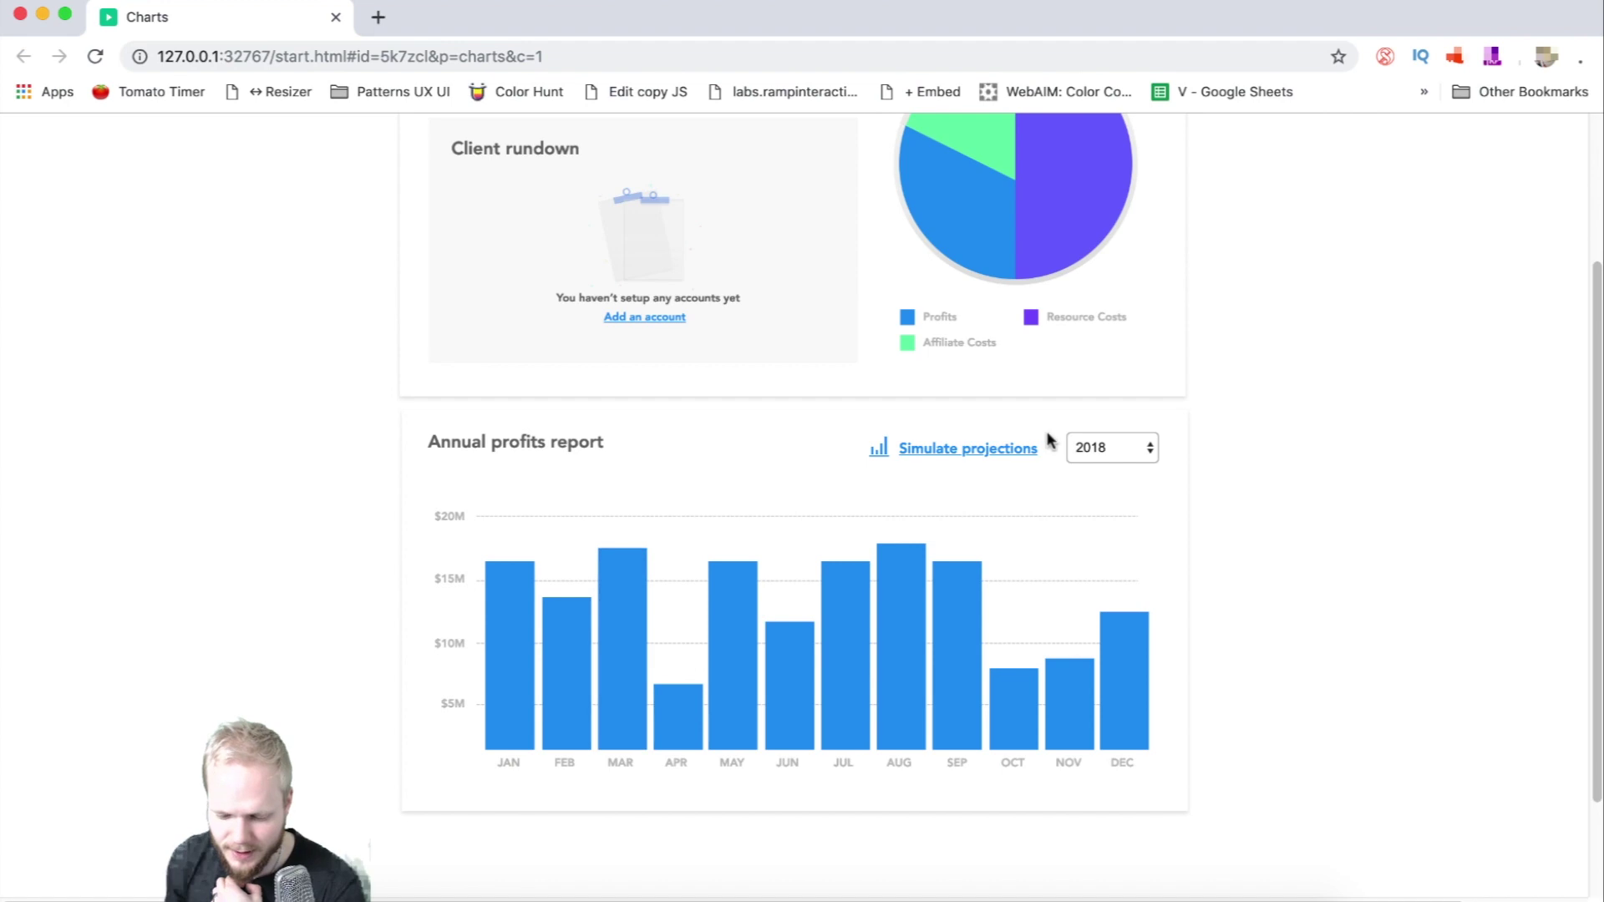
click(1127, 449)
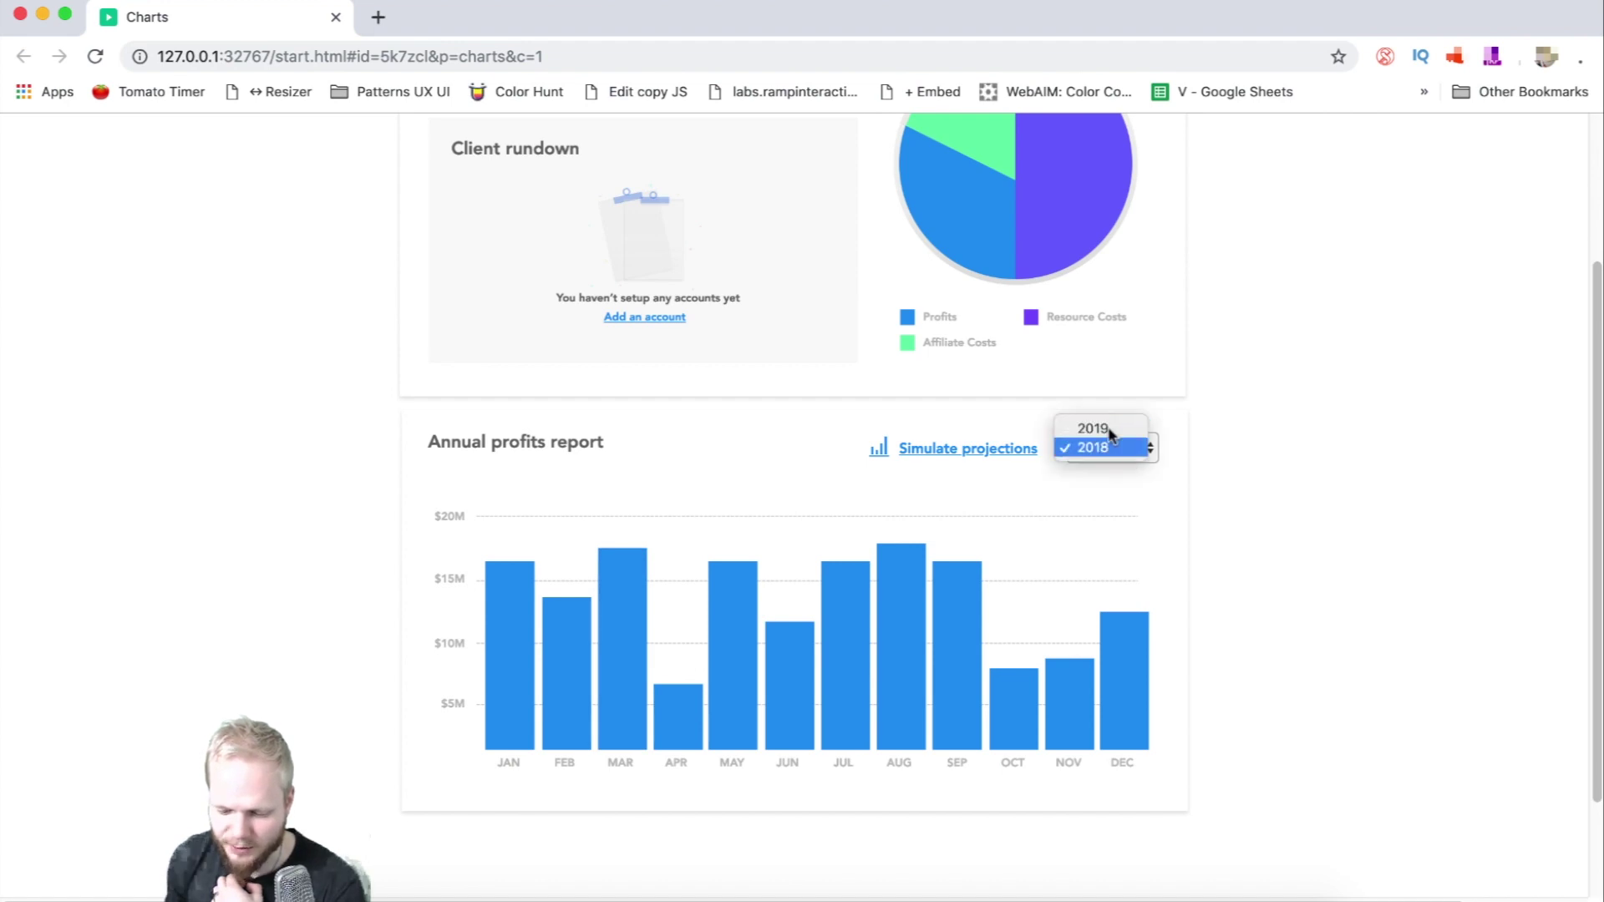
click(1163, 476)
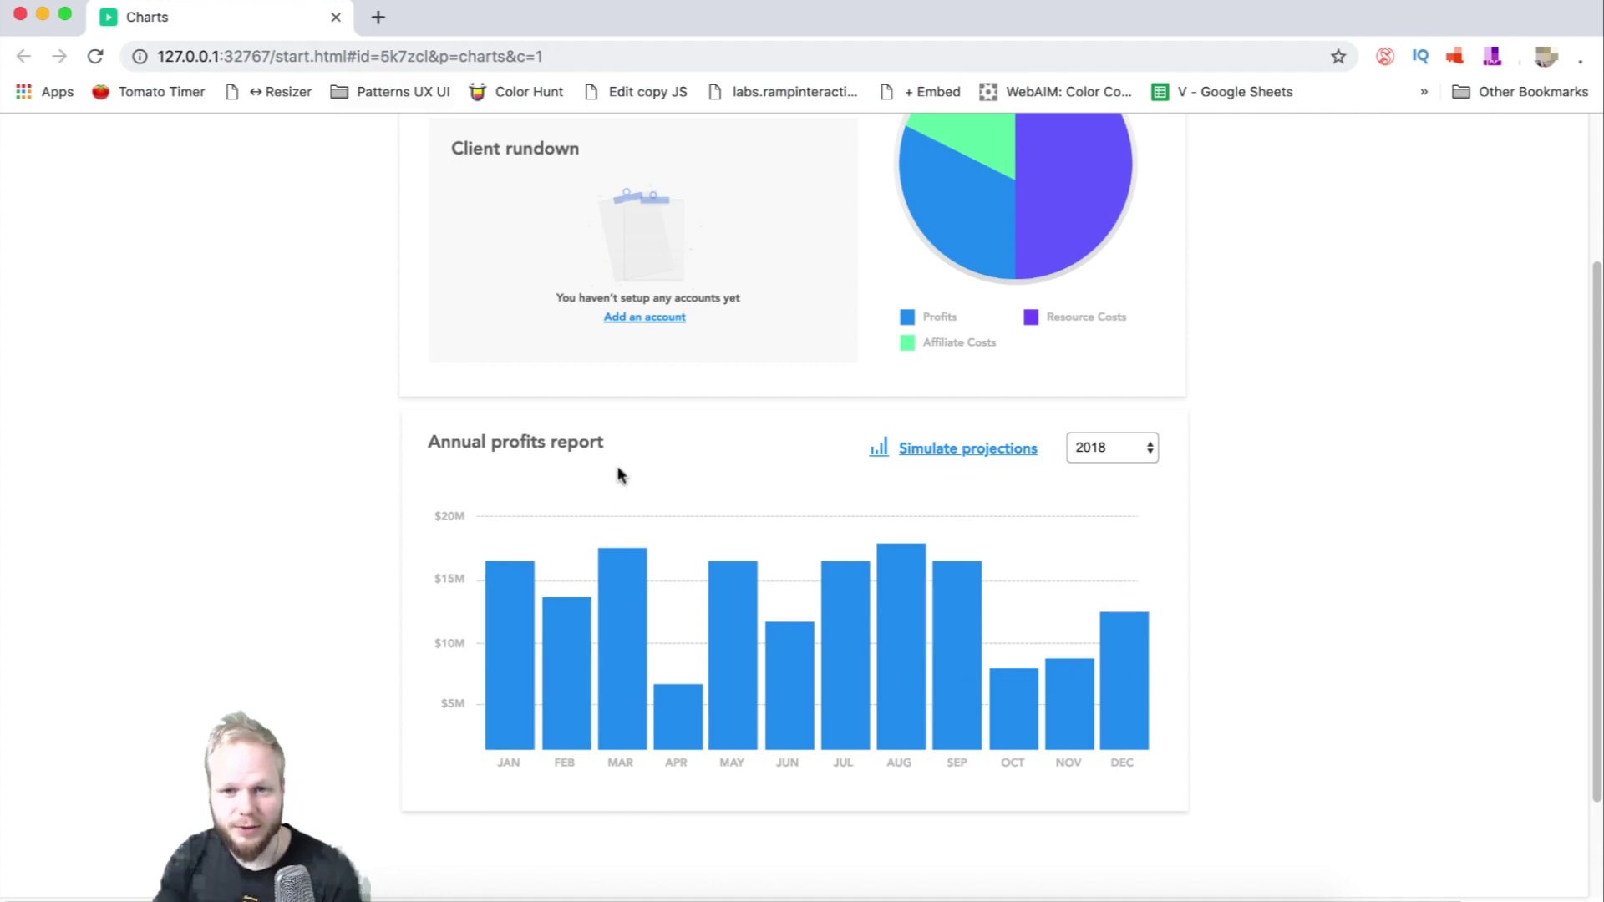
click(336, 18)
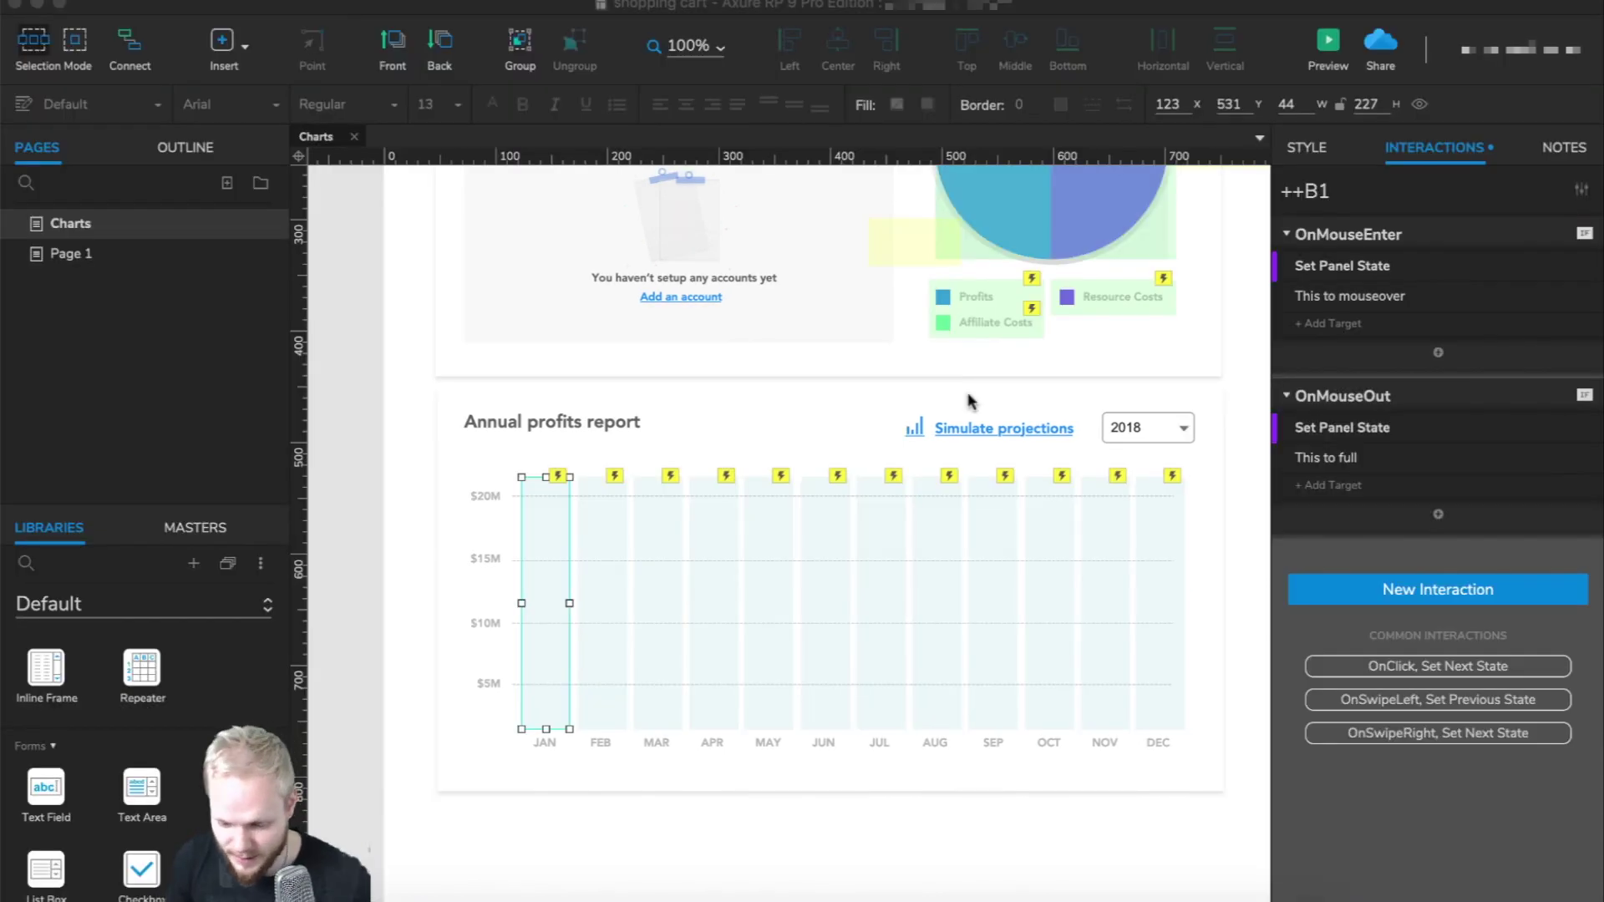
Place the ++PIE-TooltipAffCosts tooltip panel beside the January bar at about X 43, Y 612.
scroll(1086, 376, up, 3)
click(903, 259)
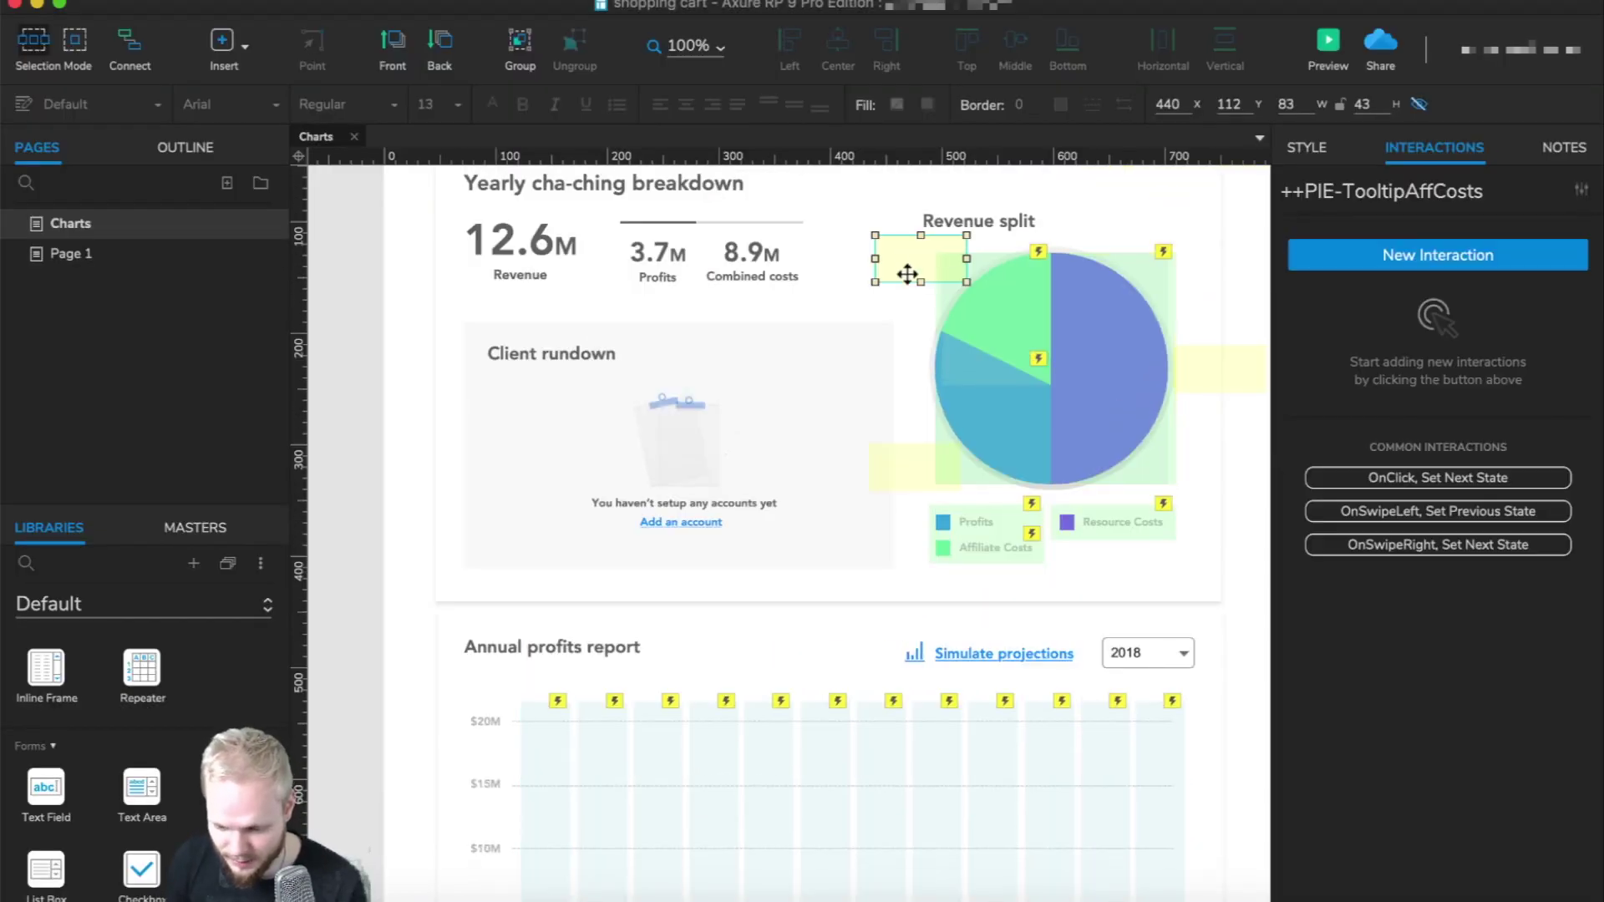
drag(927, 265, 535, 697)
scroll(540, 680, down, 3)
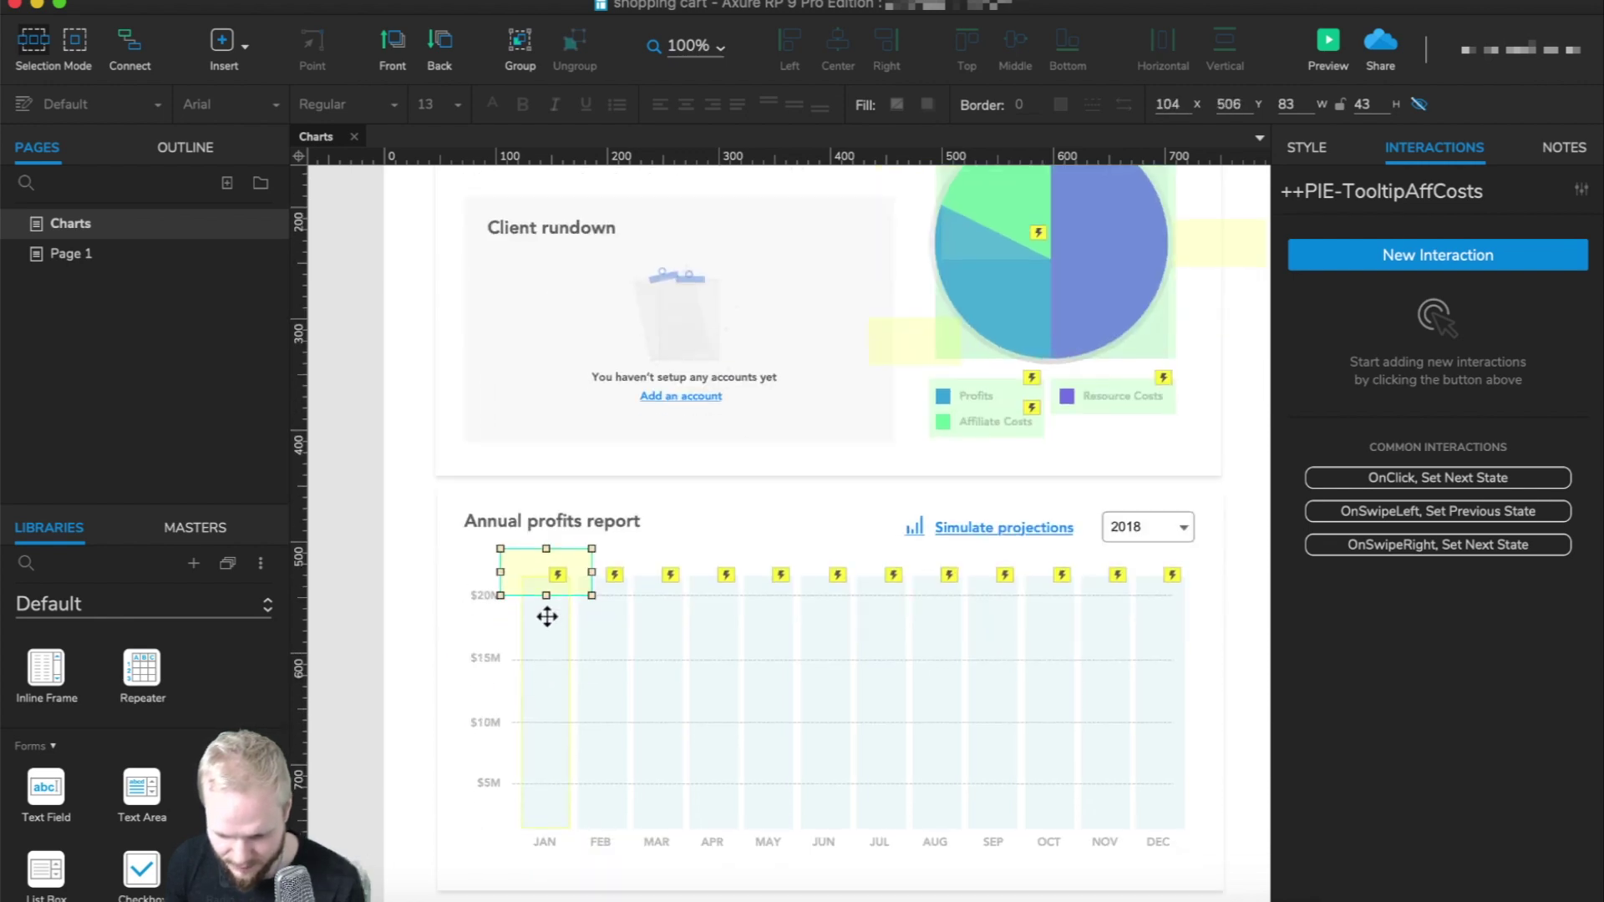
drag(551, 604, 557, 589)
scroll(550, 588, down, 1)
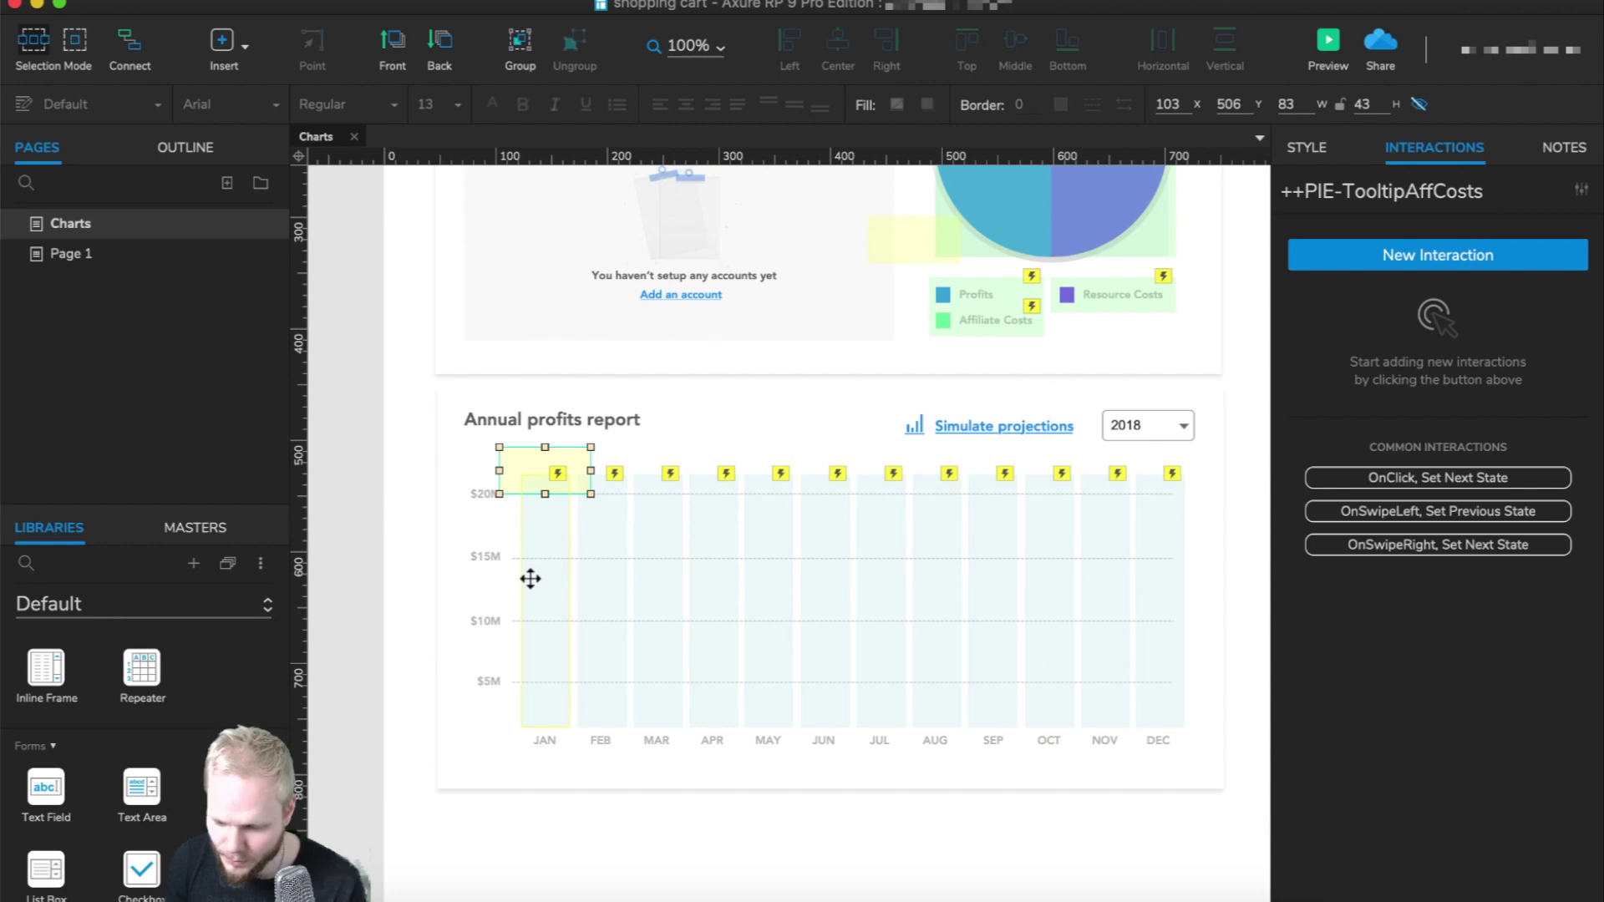
scroll(530, 579, up, 1)
drag(555, 469, 470, 586)
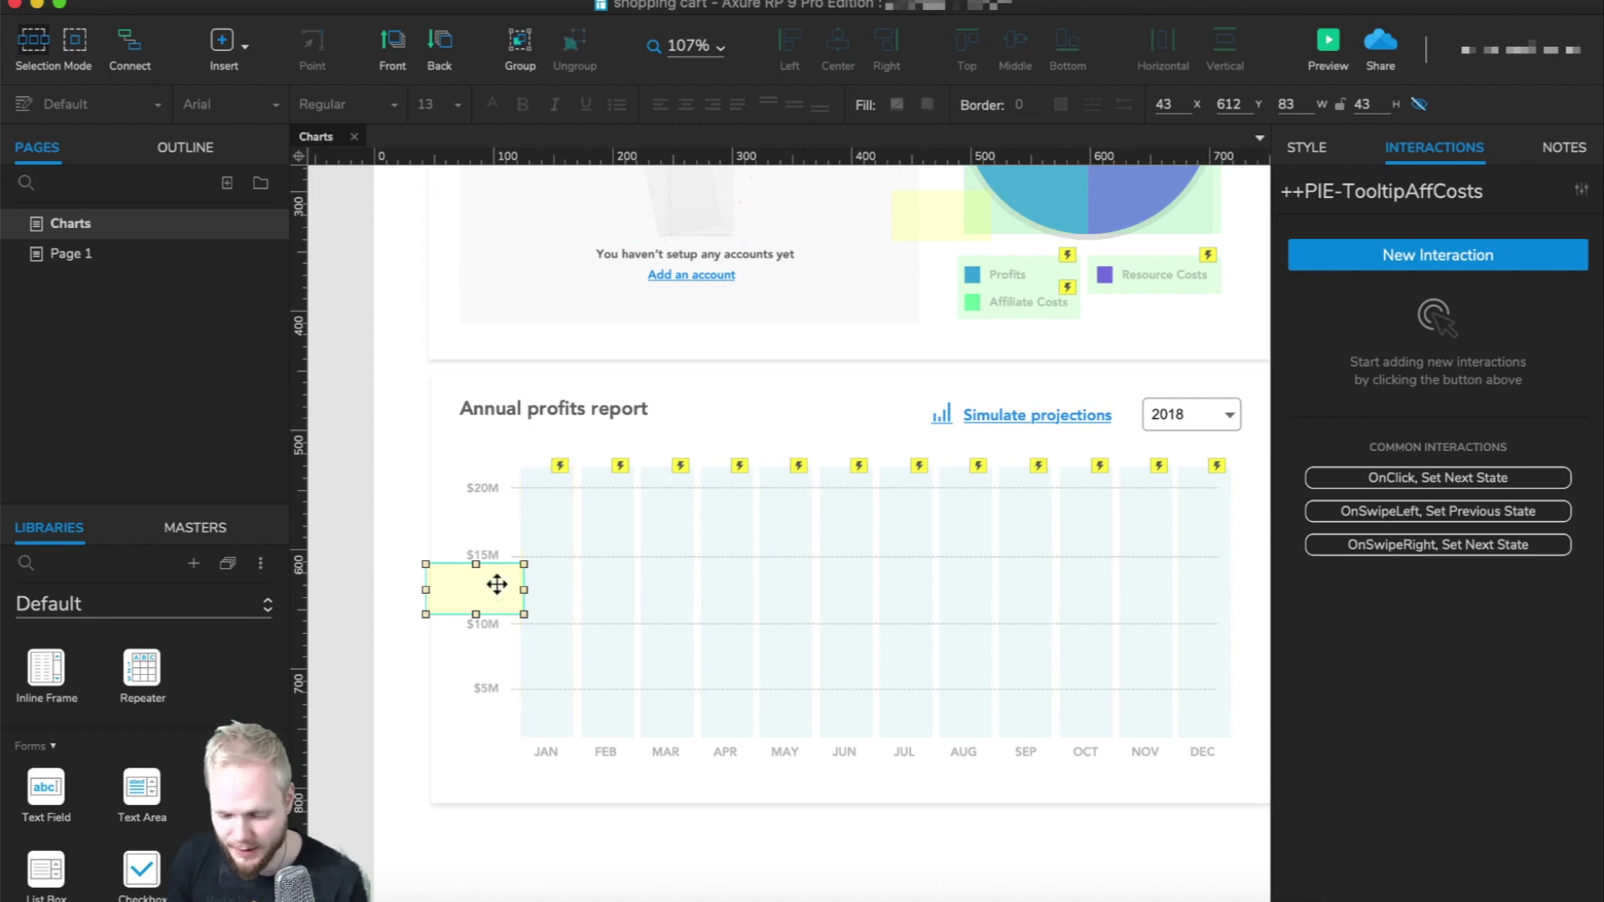
Rename the tooltip panel beside the January bar as ++B1-Tooltip.
triple_click(1495, 195)
text(++B1Tooltip)
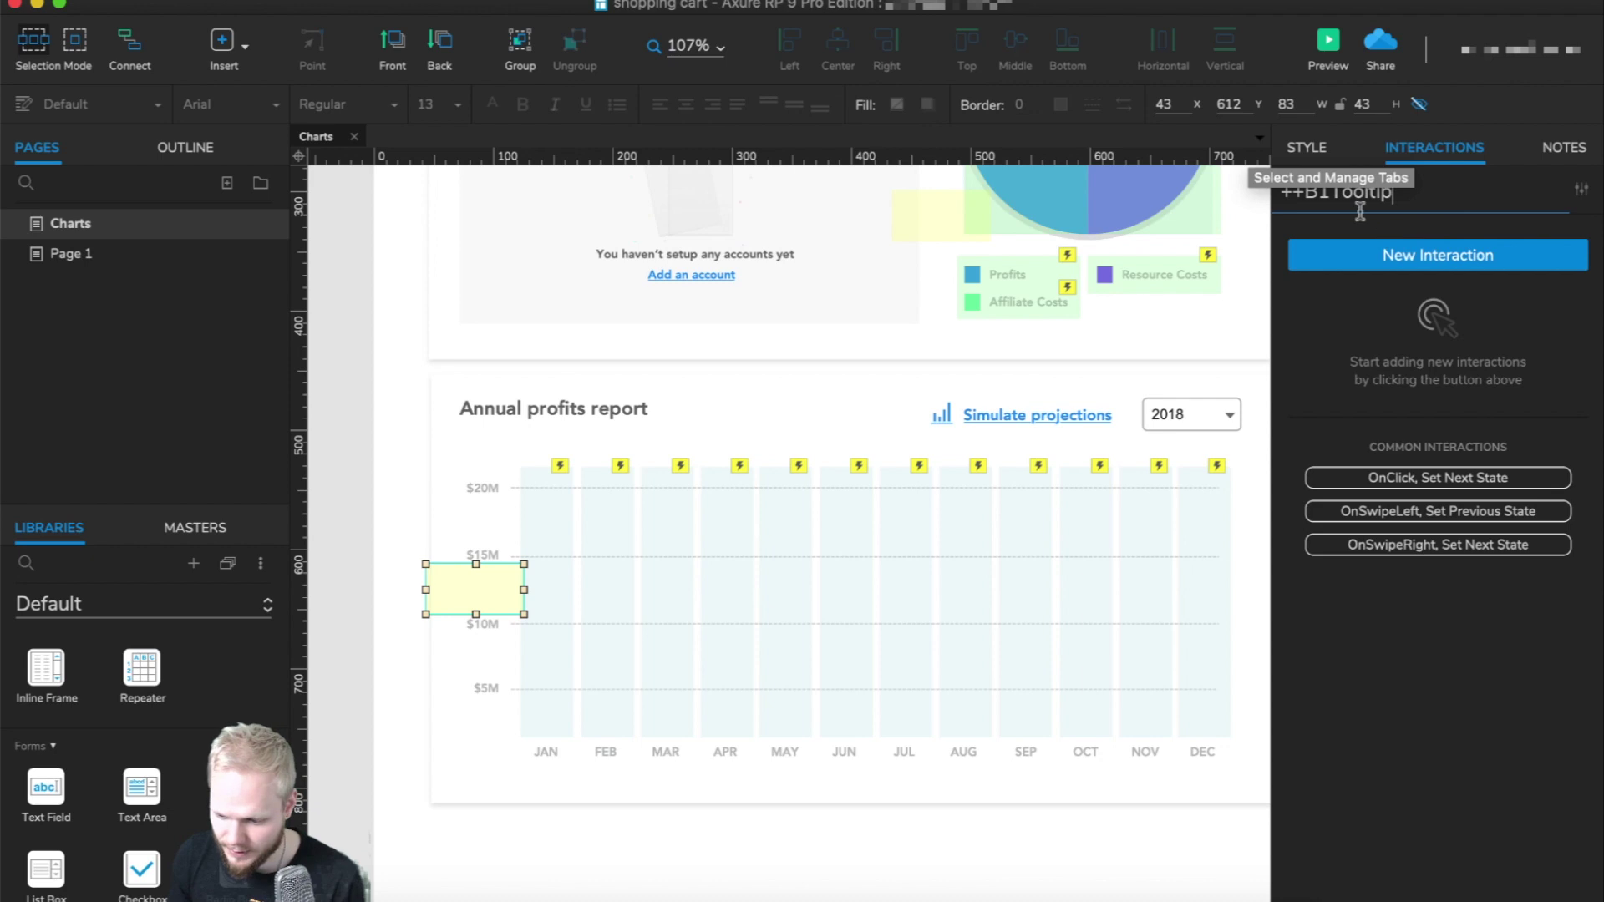
click(1331, 194)
text(-)
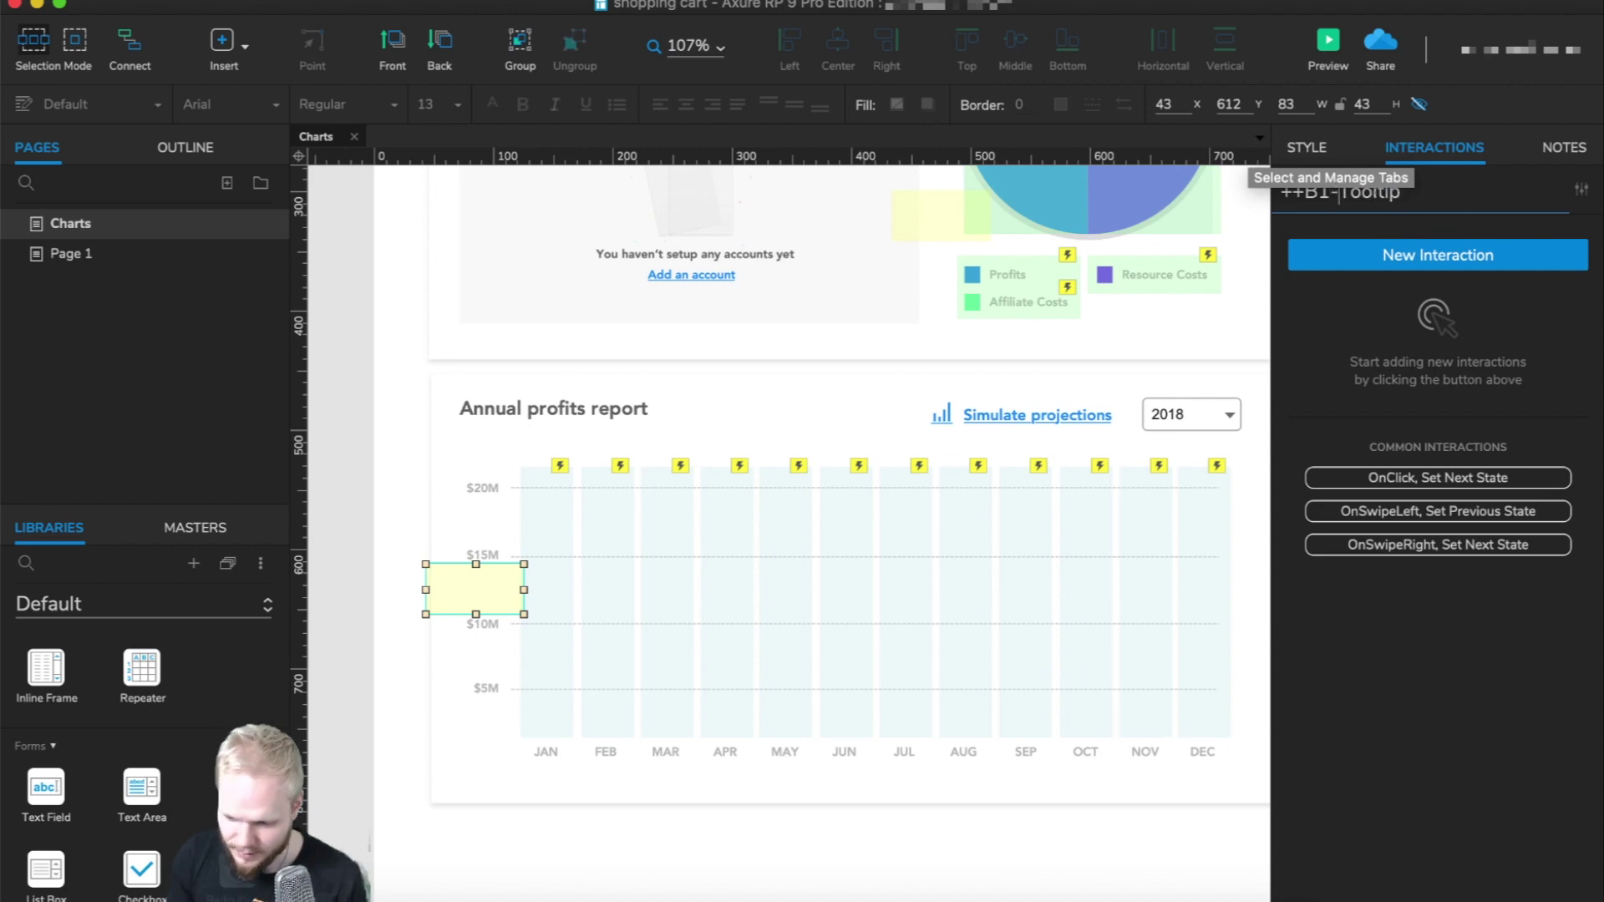
click(481, 581)
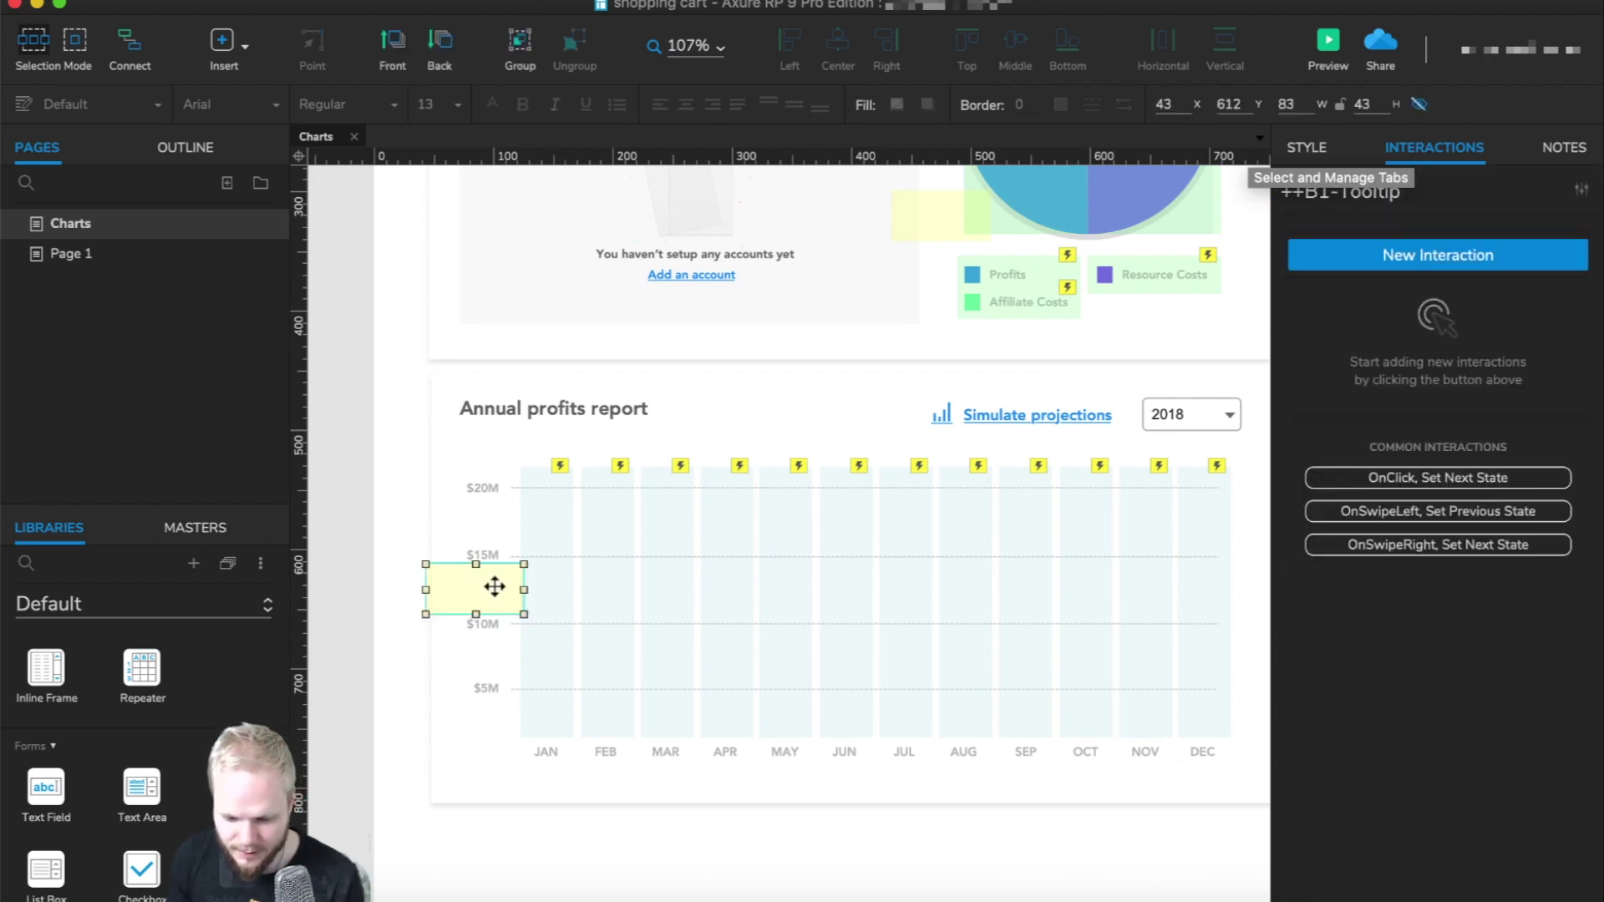
click(549, 575)
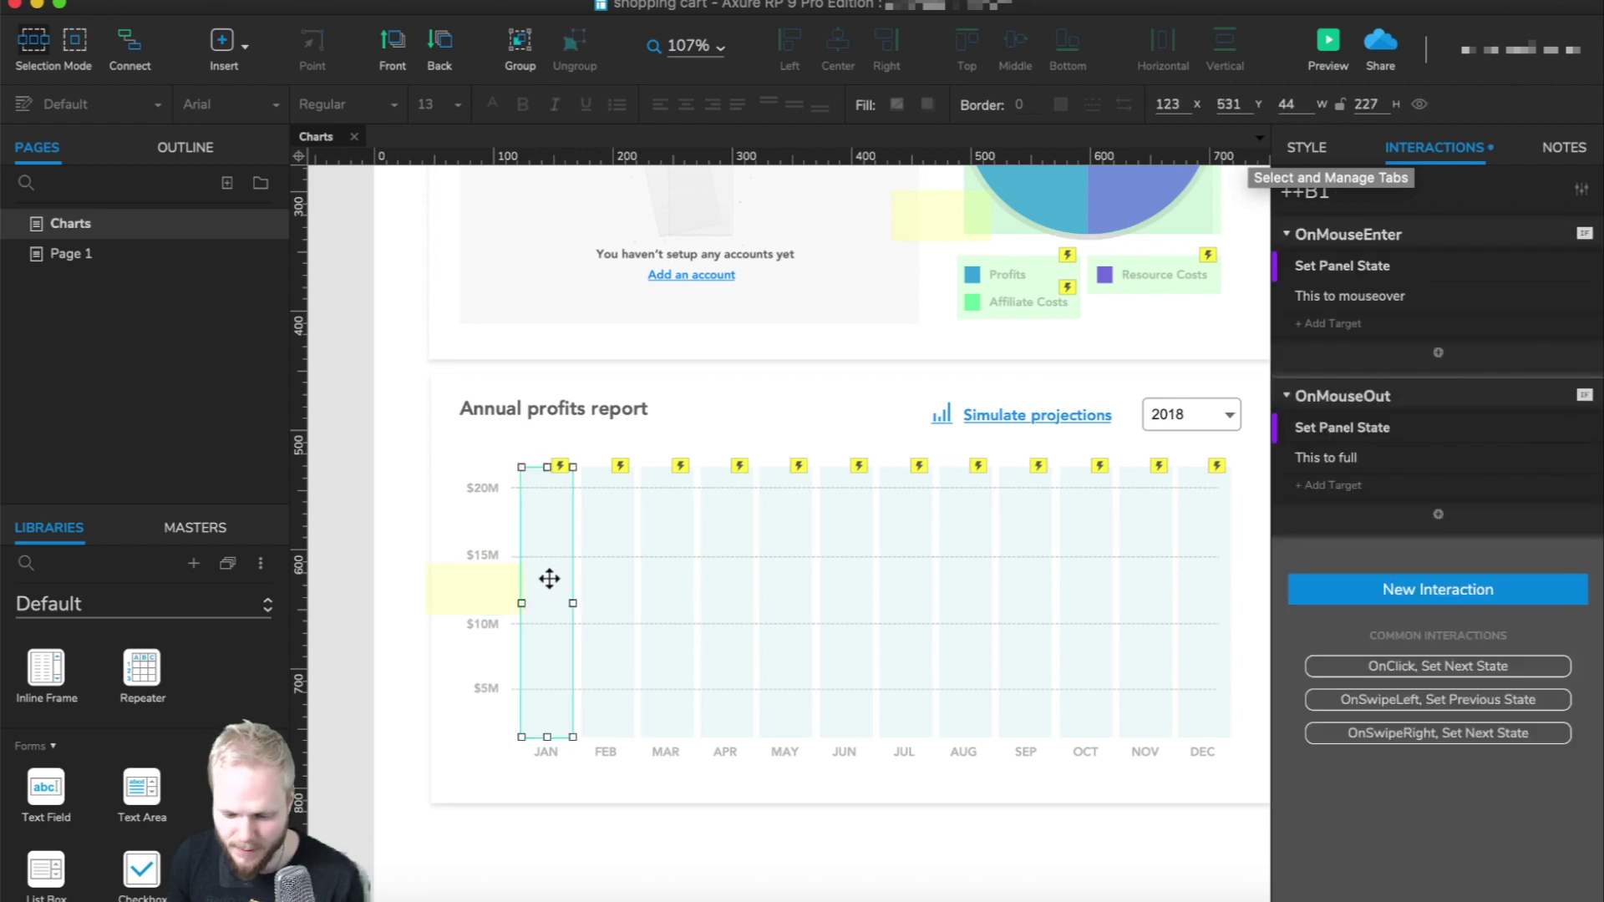
click(484, 586)
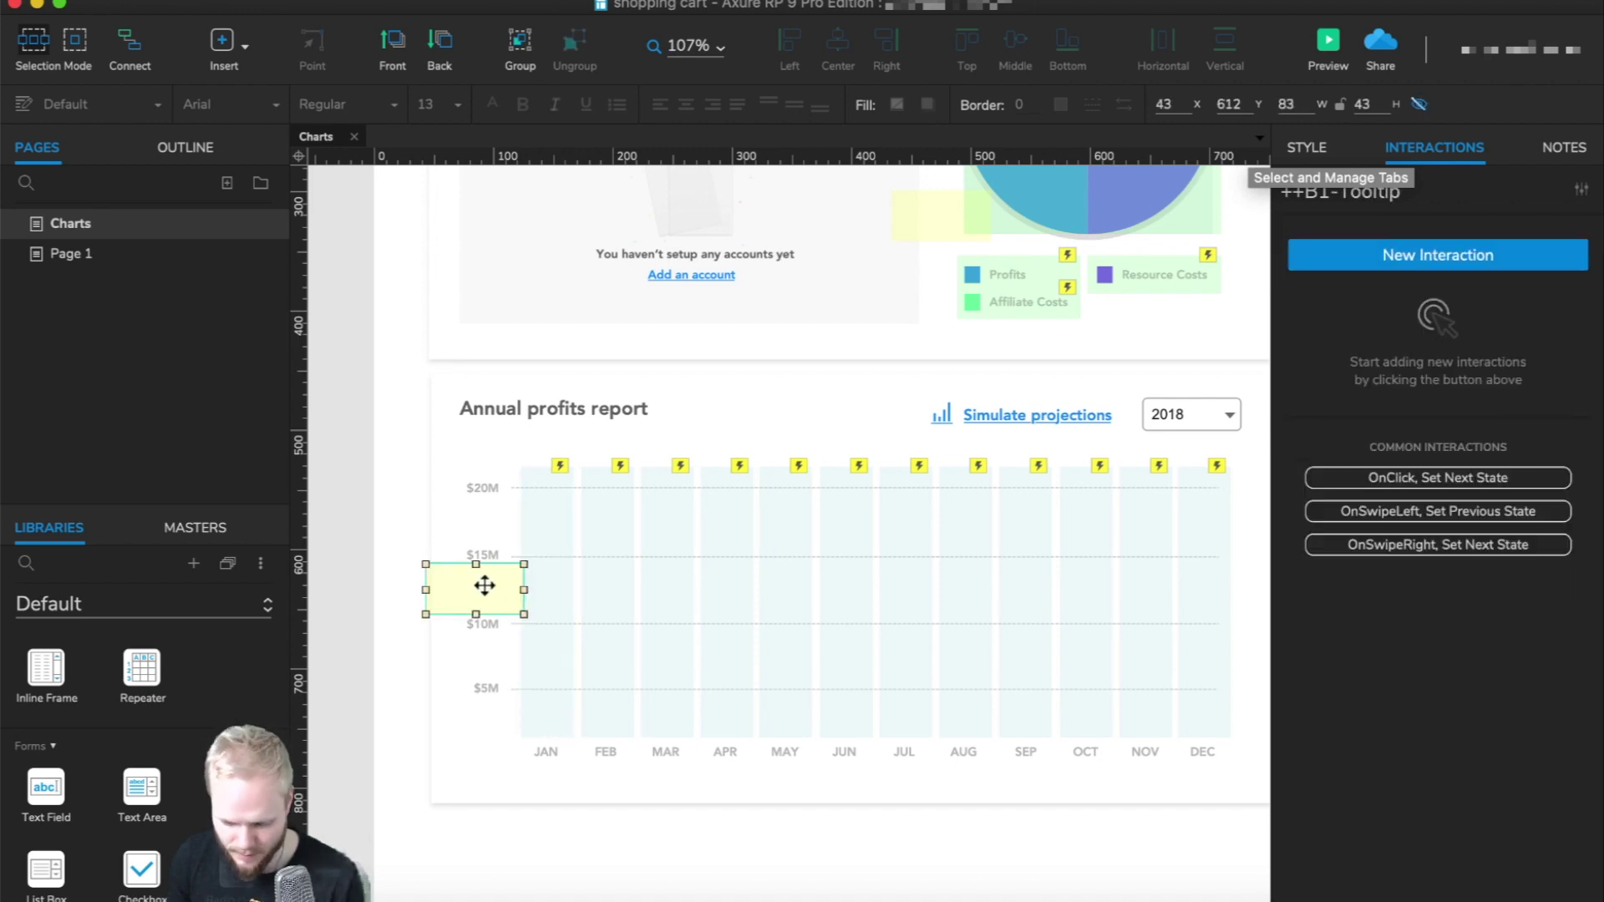
In State1 of ++B1-Tooltip, change the value text to 25M and set the number 25 to font size 18.
drag(485, 586, 528, 578)
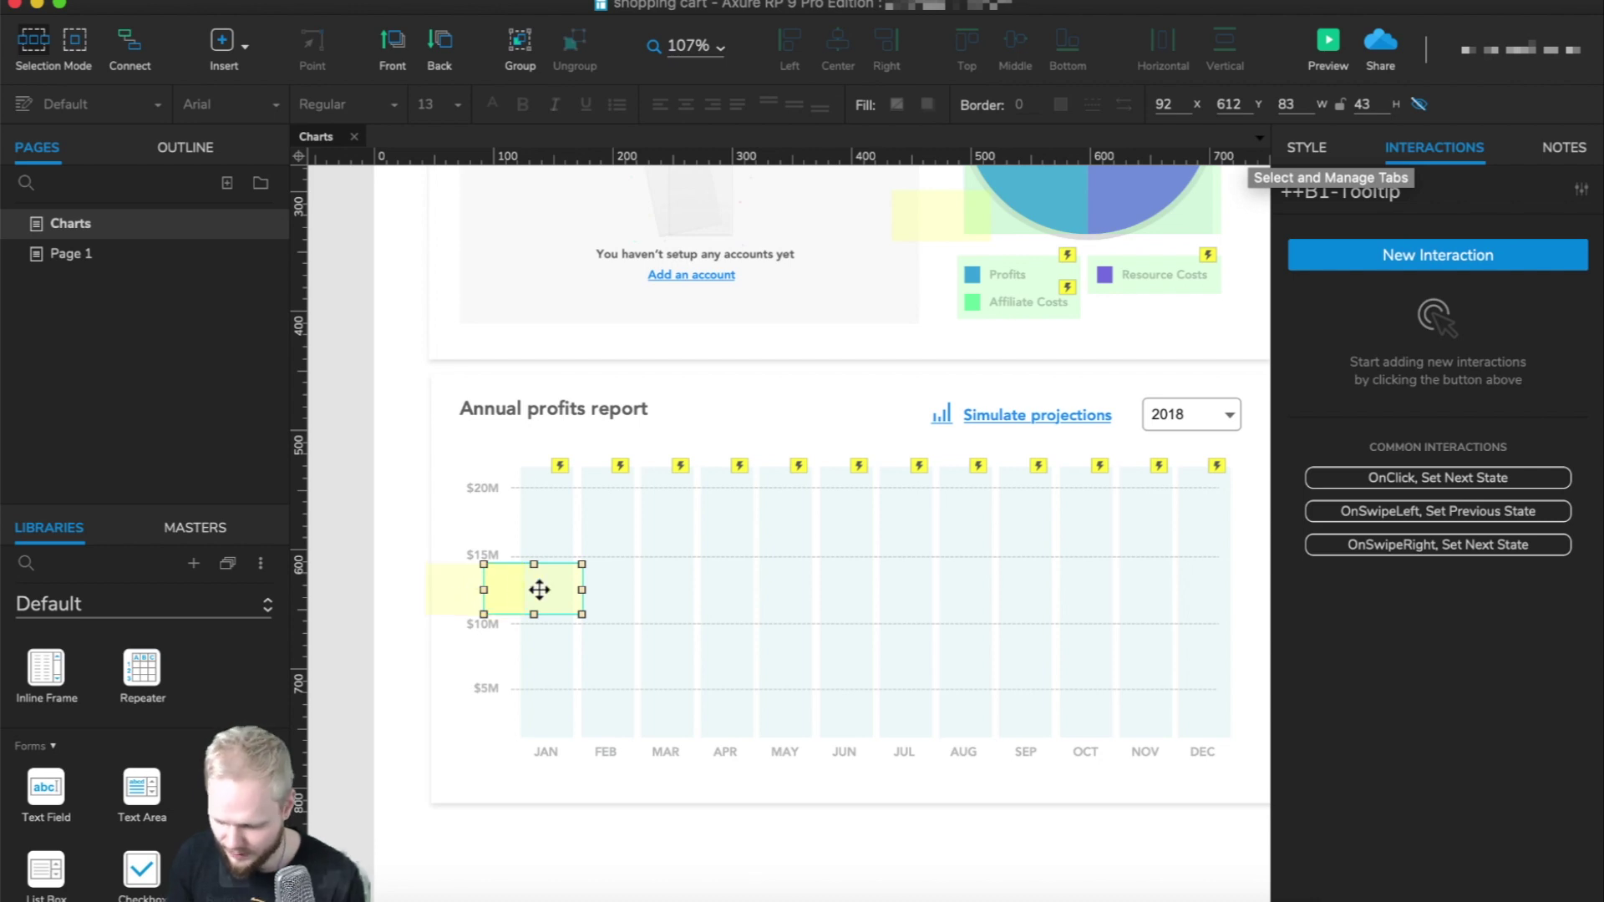
double_click(538, 590)
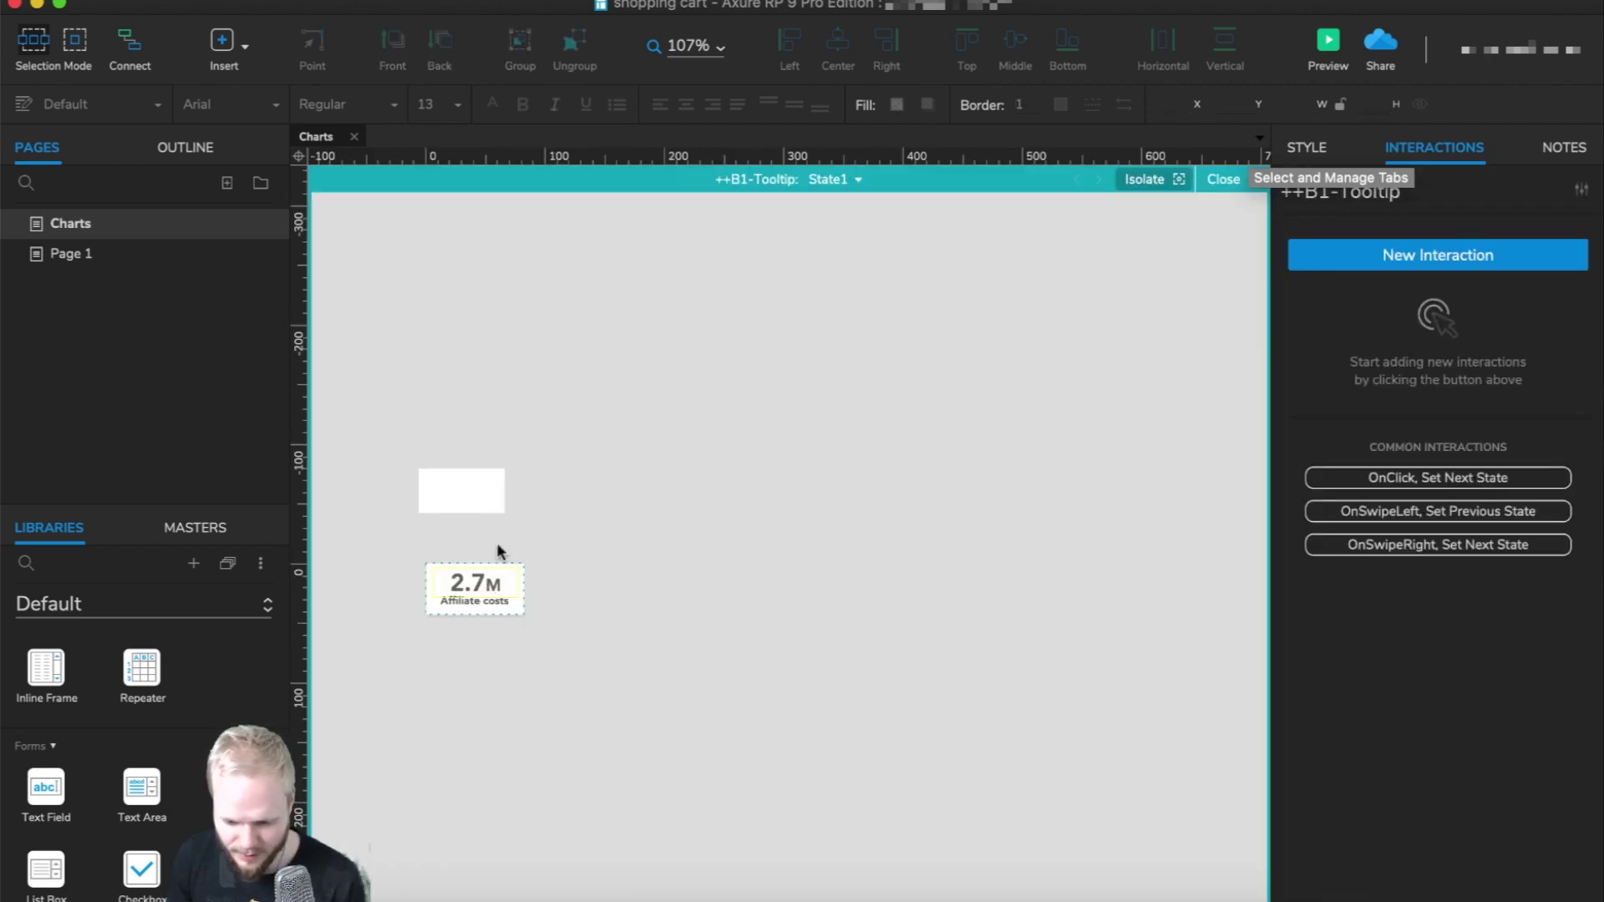
double_click(472, 591)
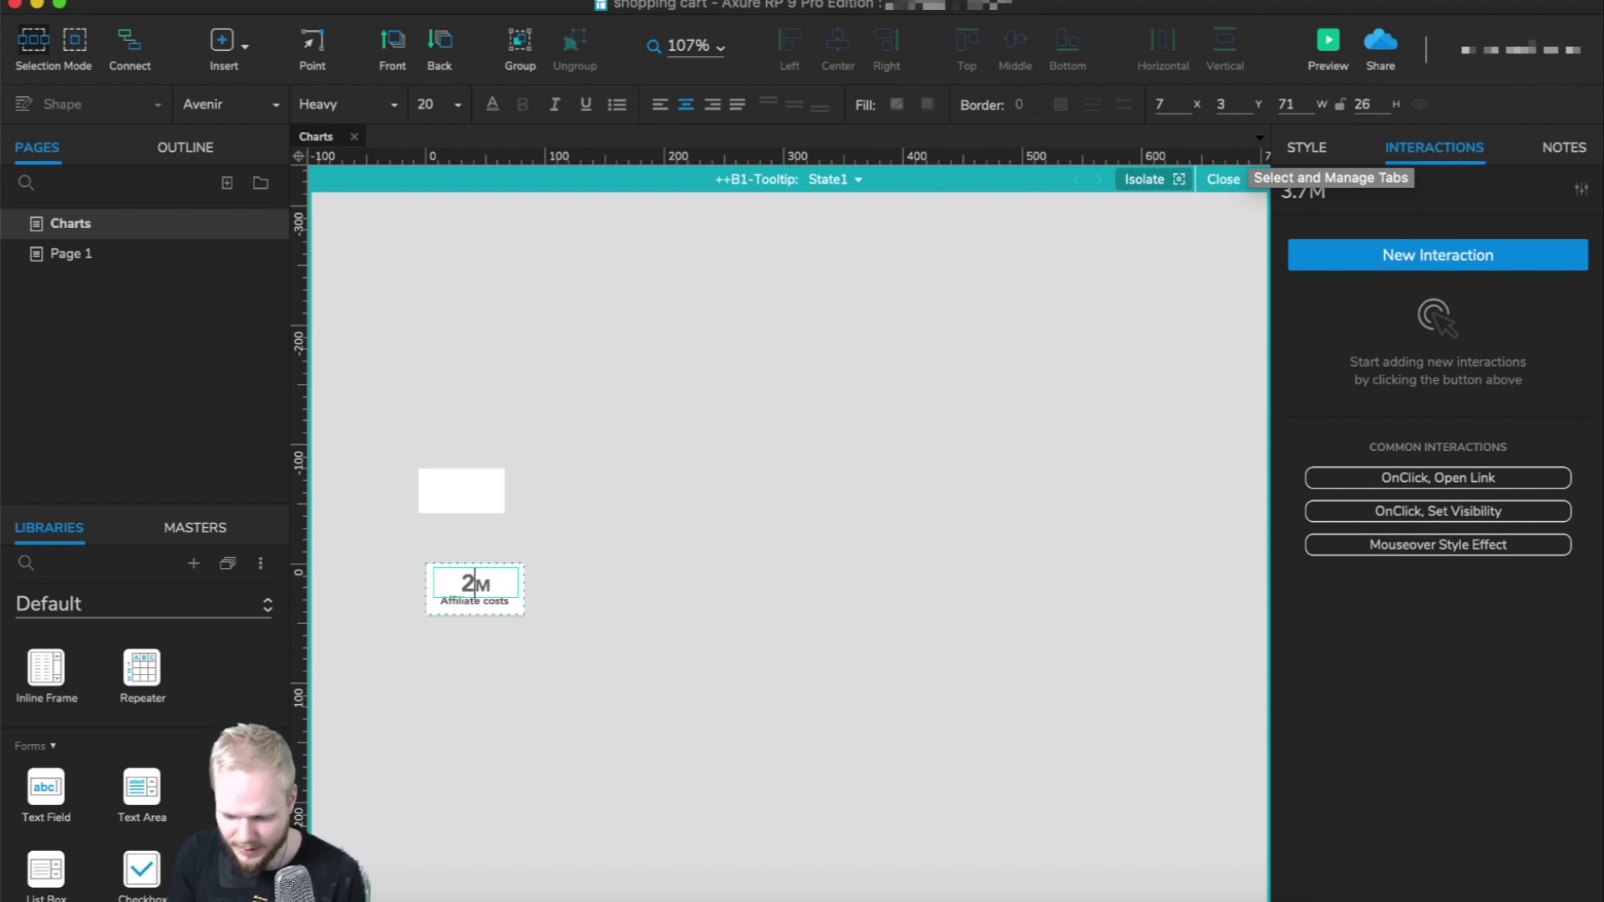
click(1221, 179)
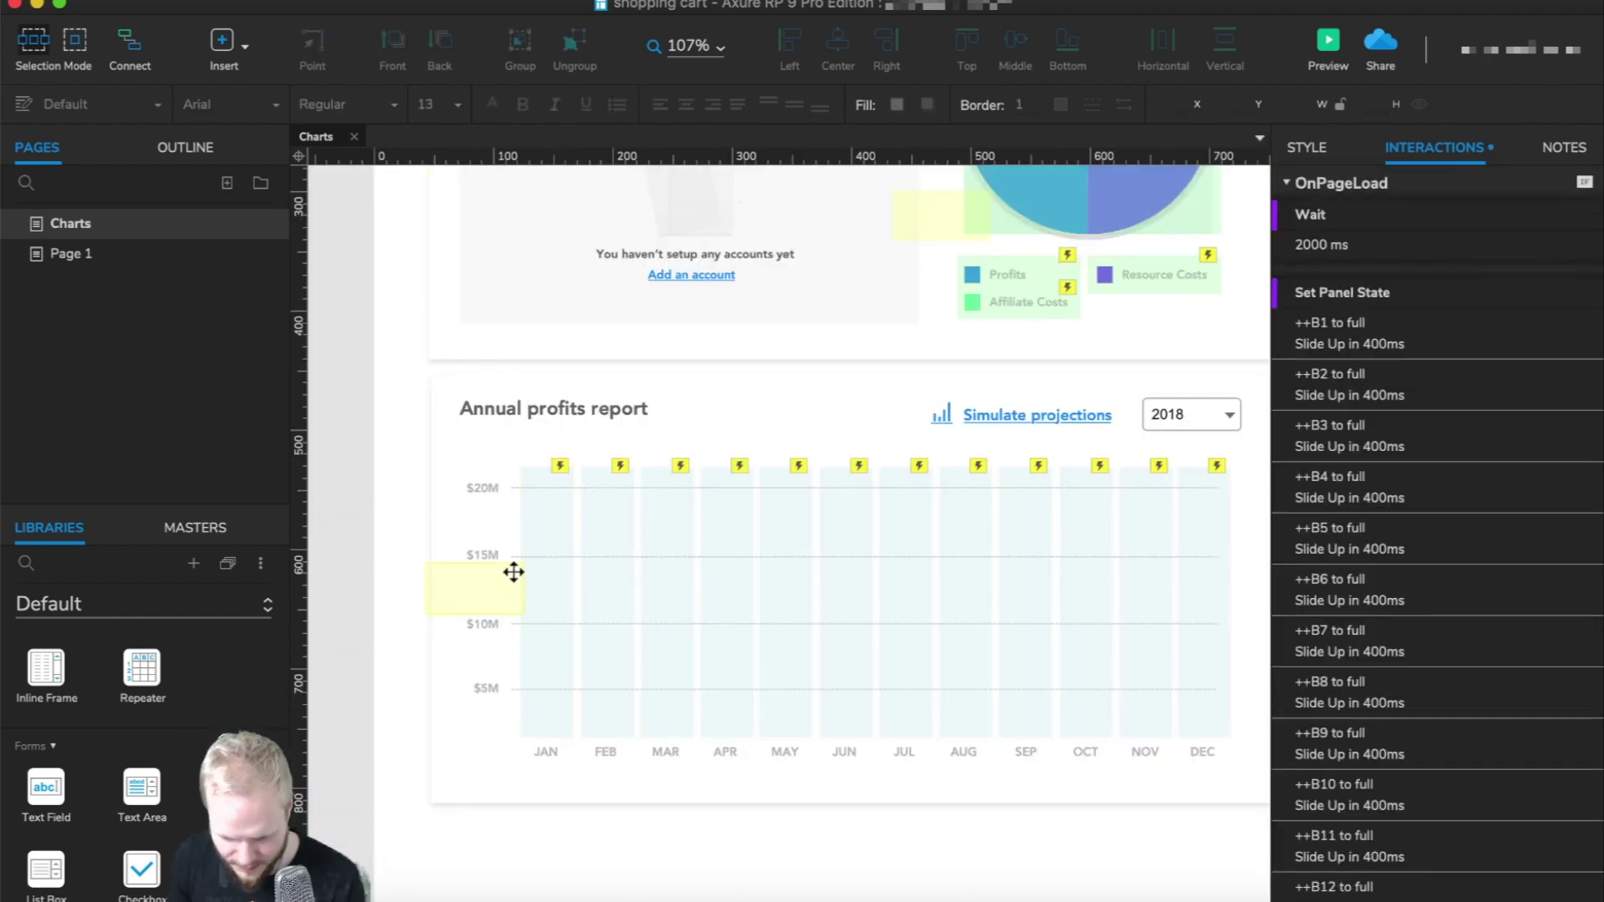
double_click(487, 598)
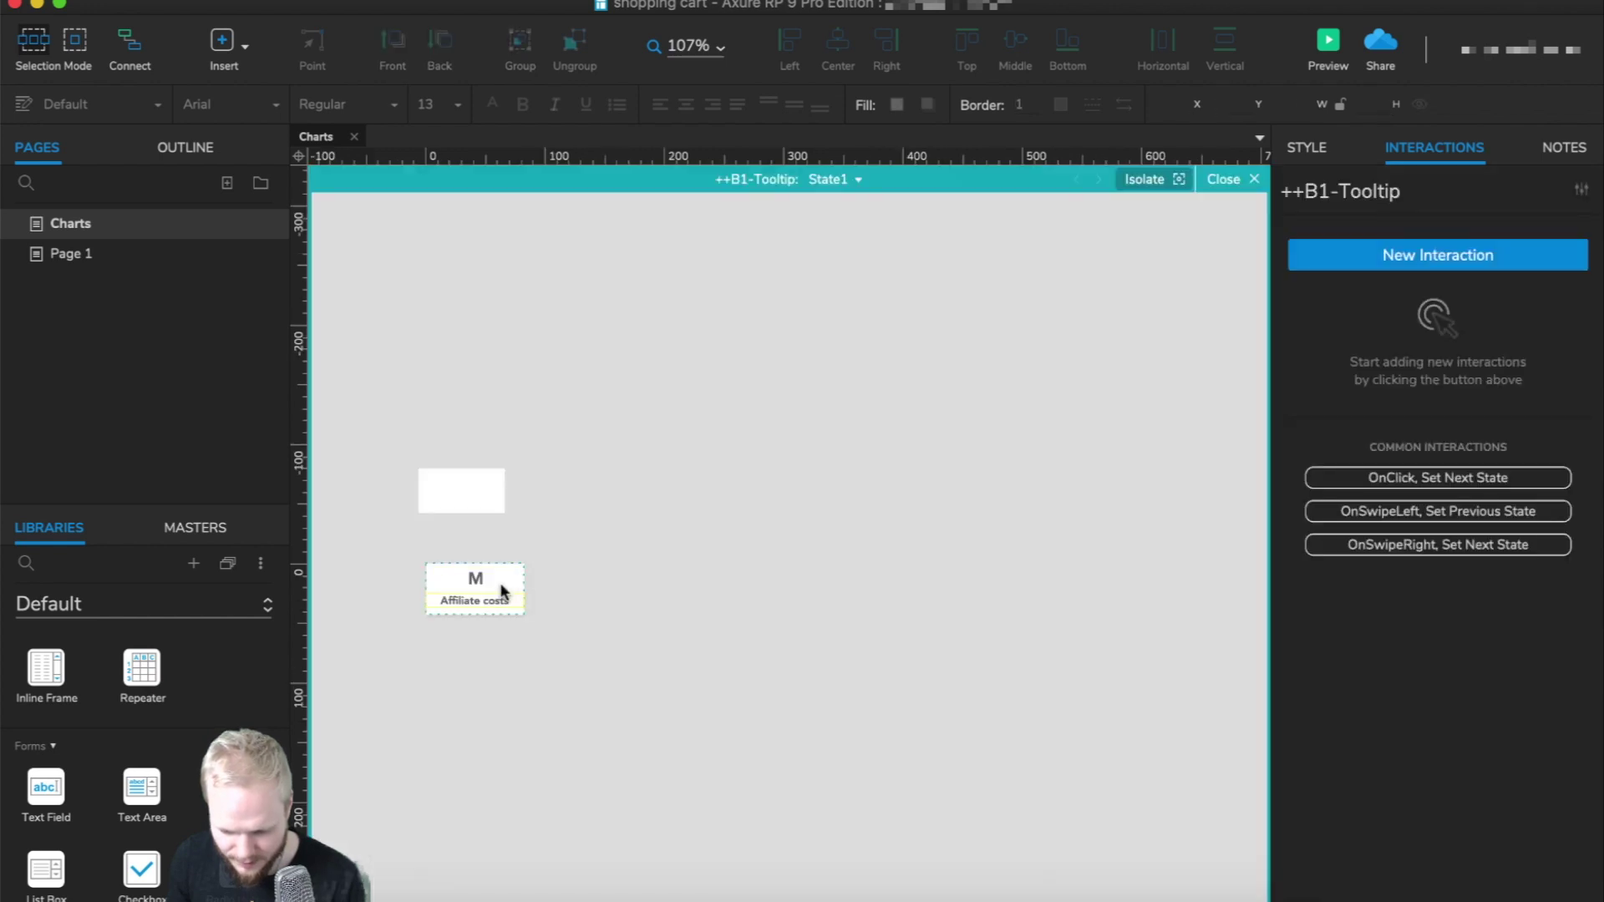
click(469, 578)
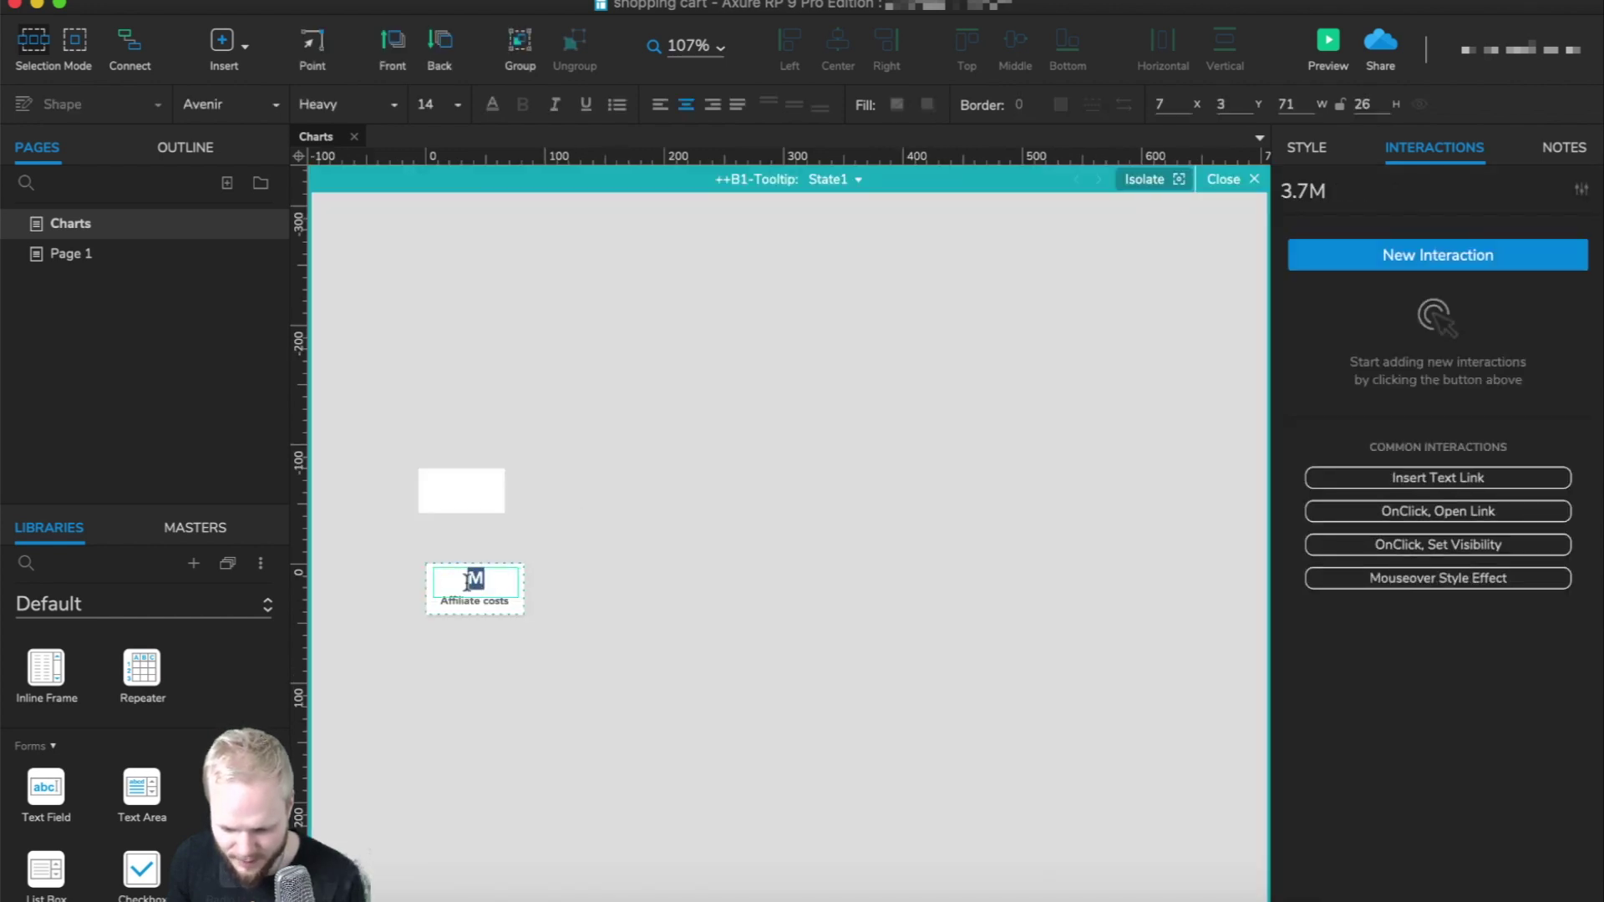
click(469, 578)
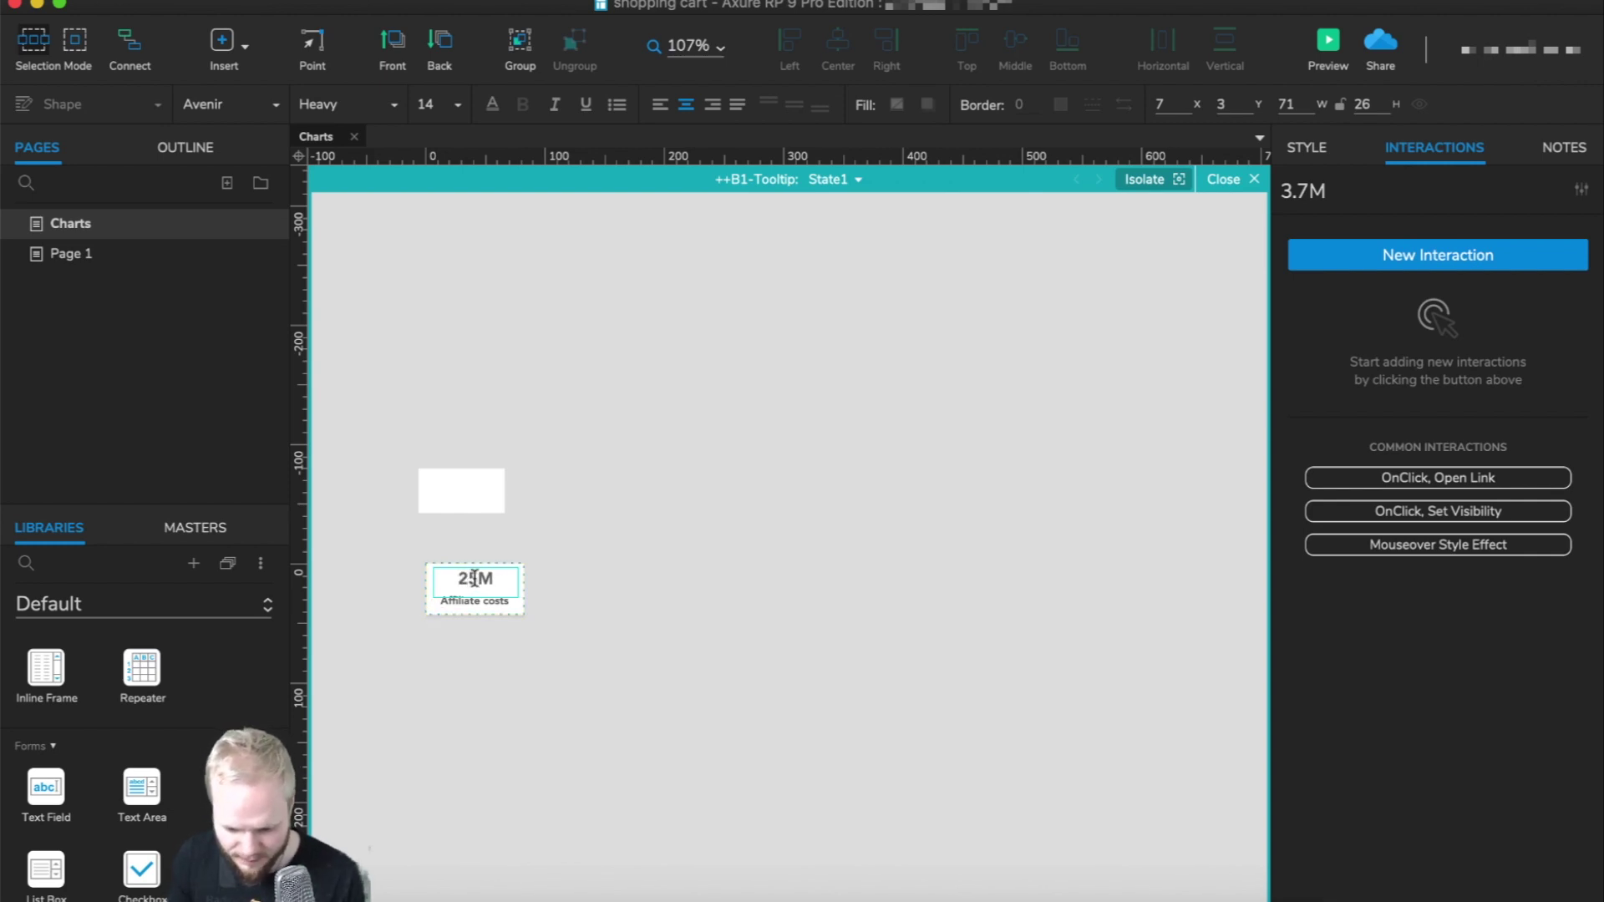
drag(476, 578, 456, 578)
click(434, 104)
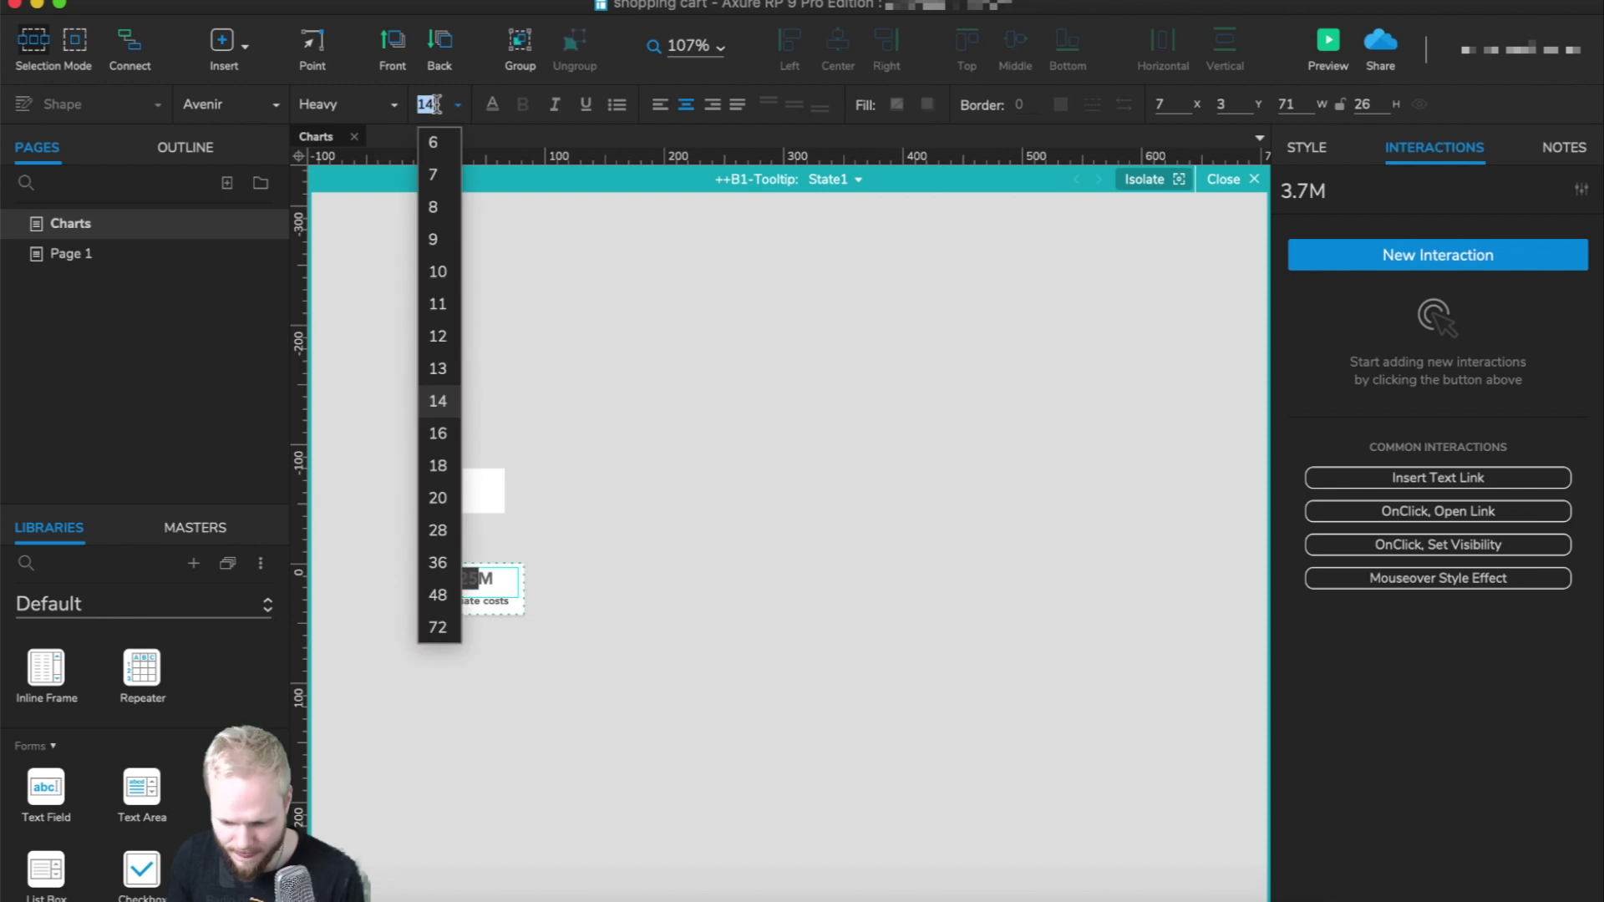
click(436, 464)
Replace the Affiliate costs label in ++B1-Tooltip with Profit and close the panel state.
click(493, 598)
double_click(489, 602)
text(Profit)
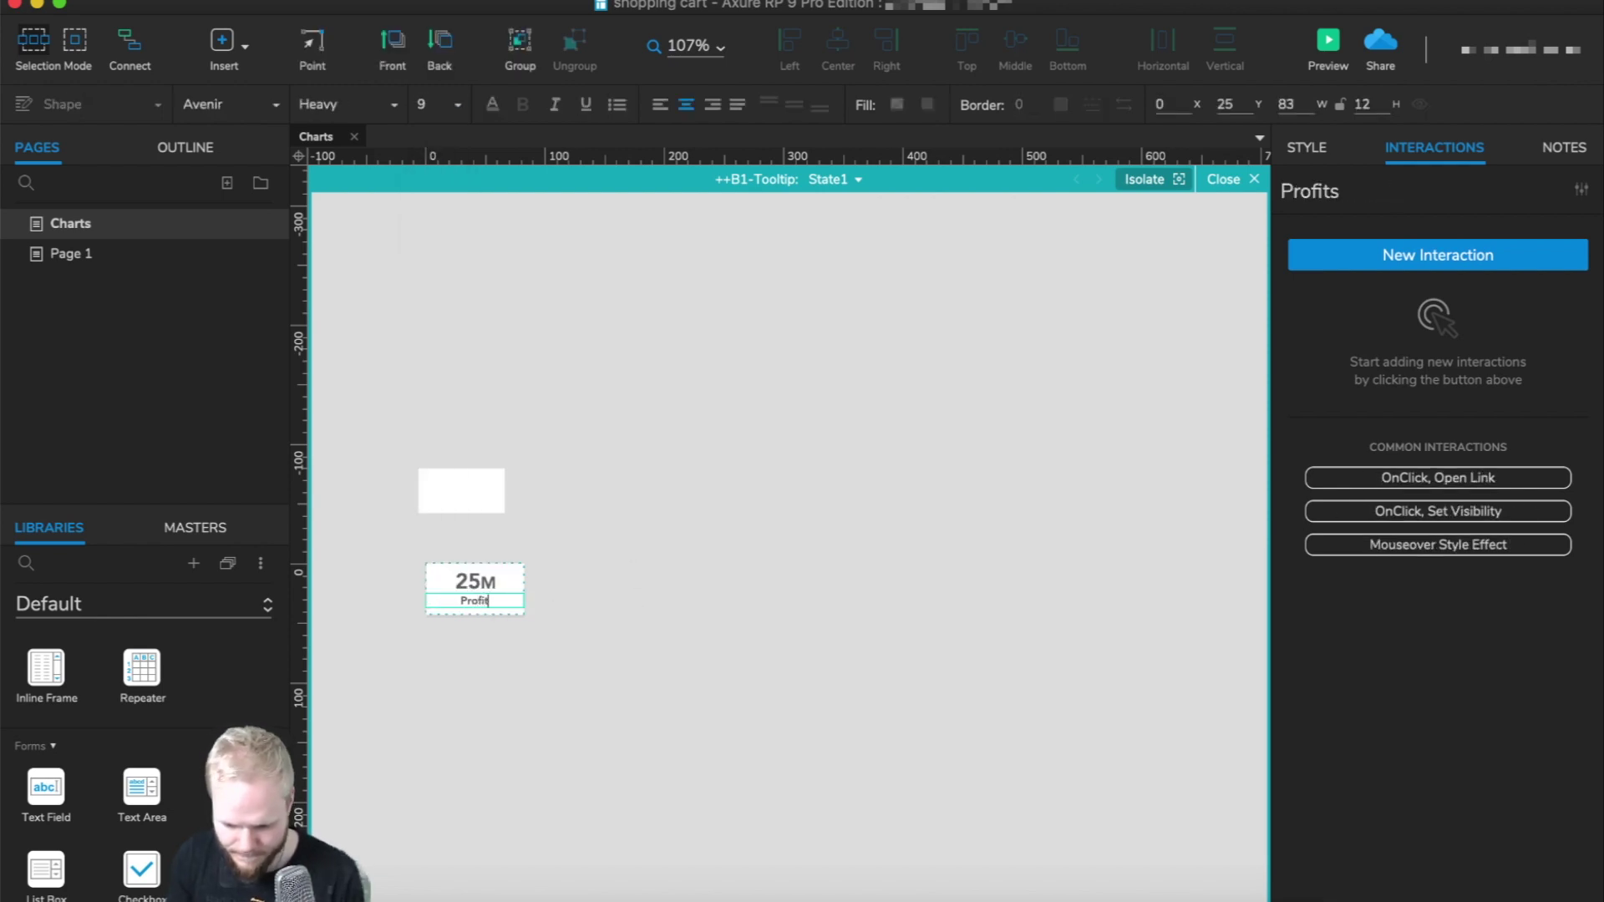
click(849, 641)
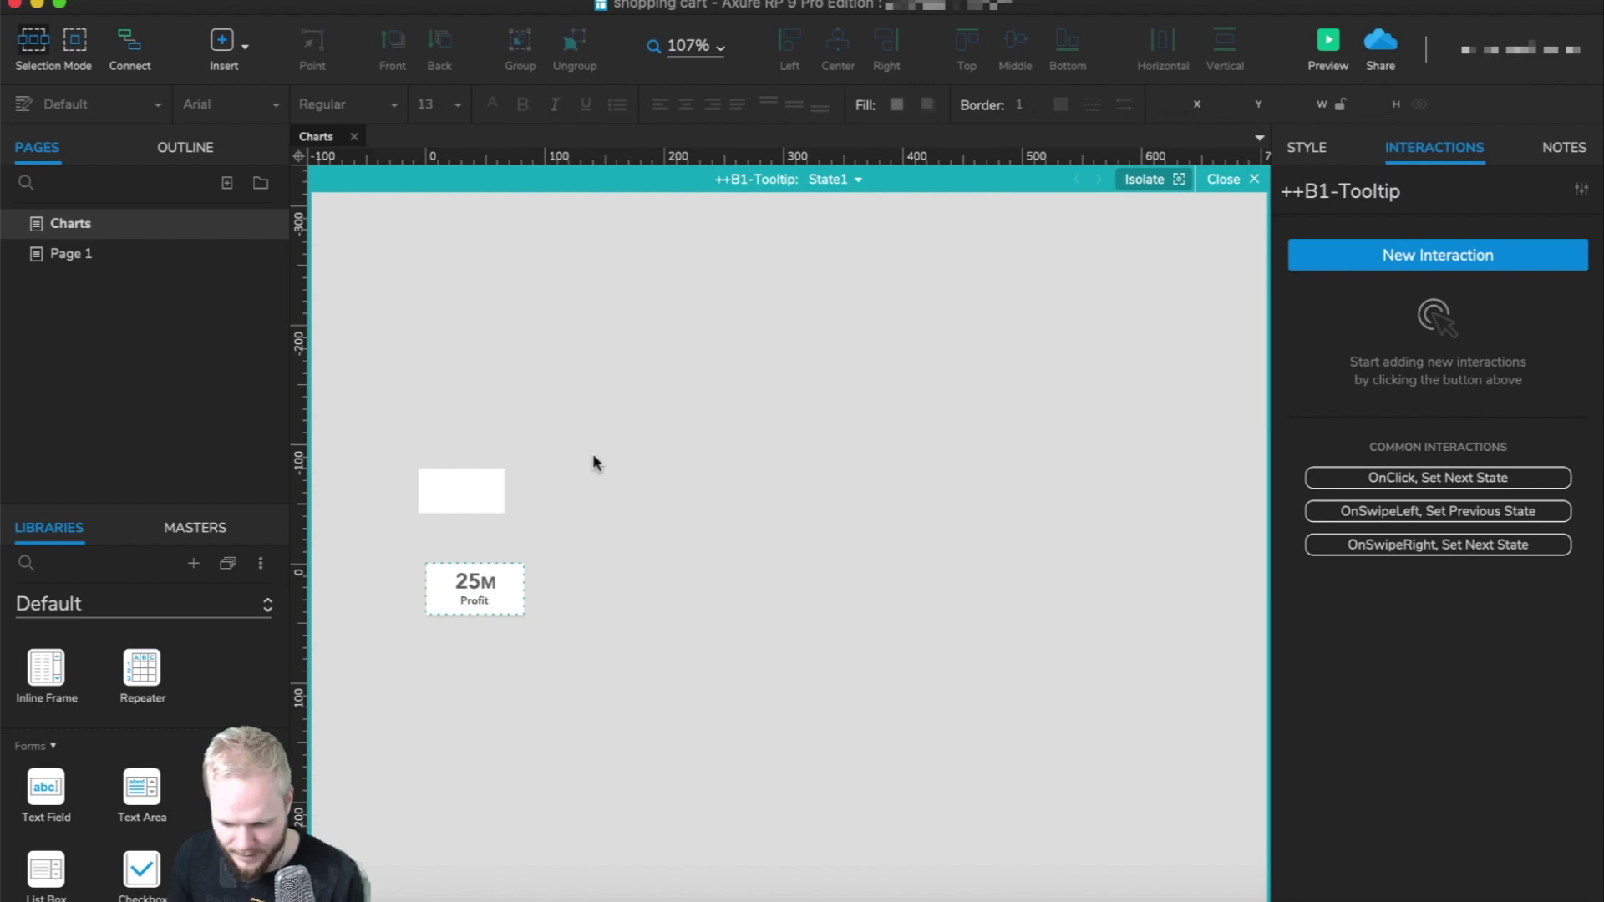
click(1230, 179)
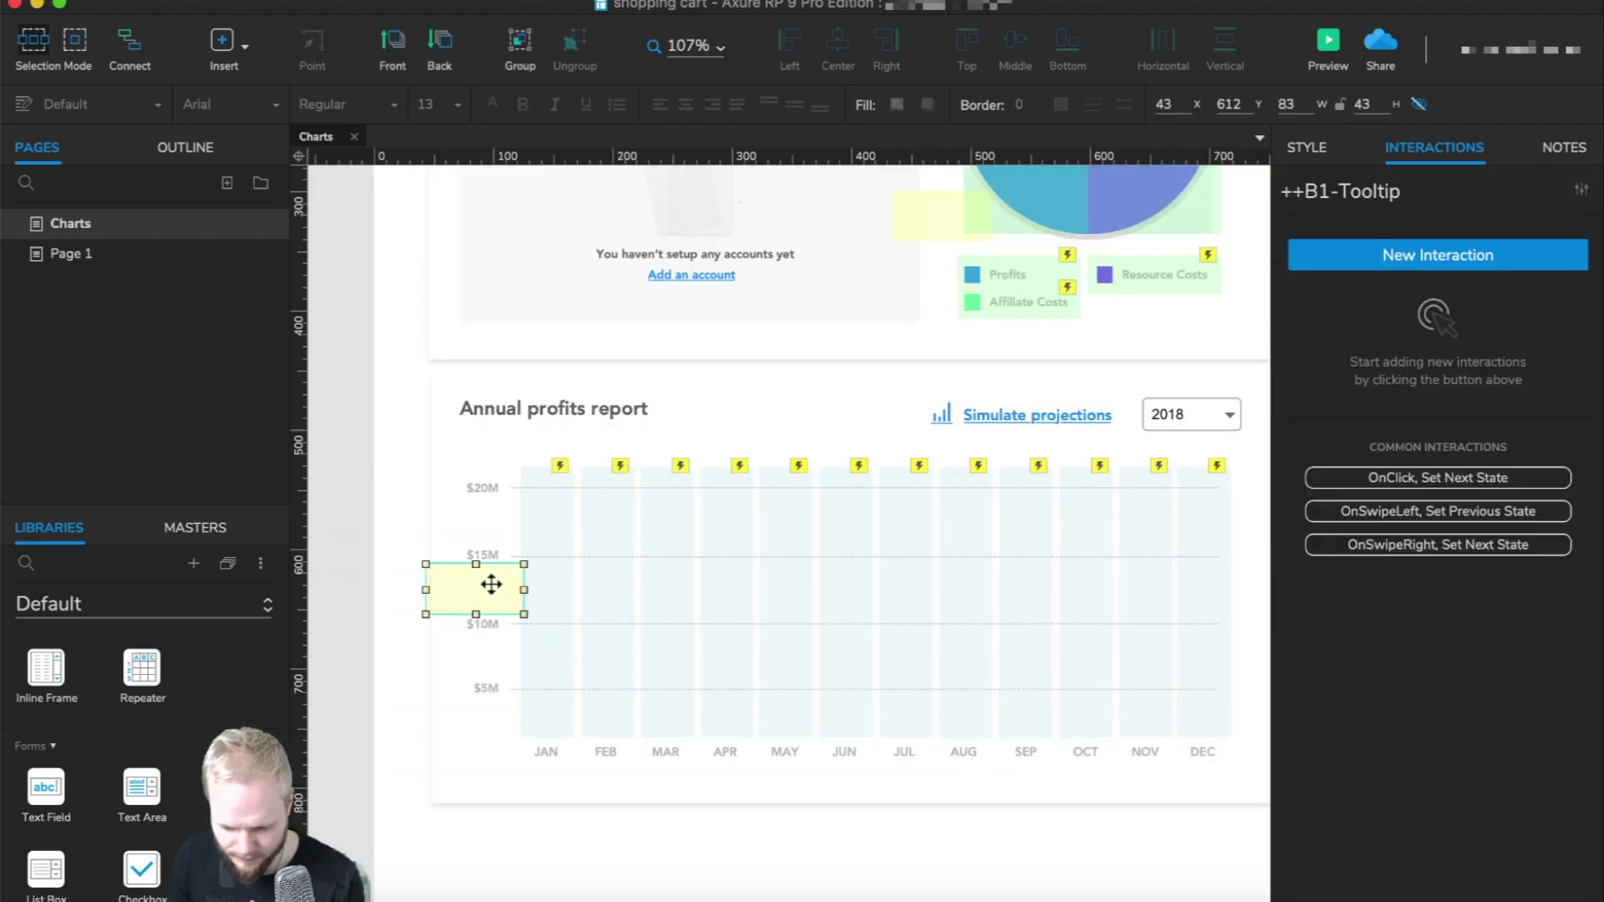
Duplicate ++B1-Tooltip at even spacing across the chart bars and name the copies ++B2-Tooltip through ++B12-Tooltip.
drag(491, 586, 573, 580)
key(ctrl+d)
key(ctrl+d)
key(ctrl+d)
key(ctrl+d)
key(ctrl+d)
key(ctrl+d)
key(ctrl+d)
key(ctrl+d)
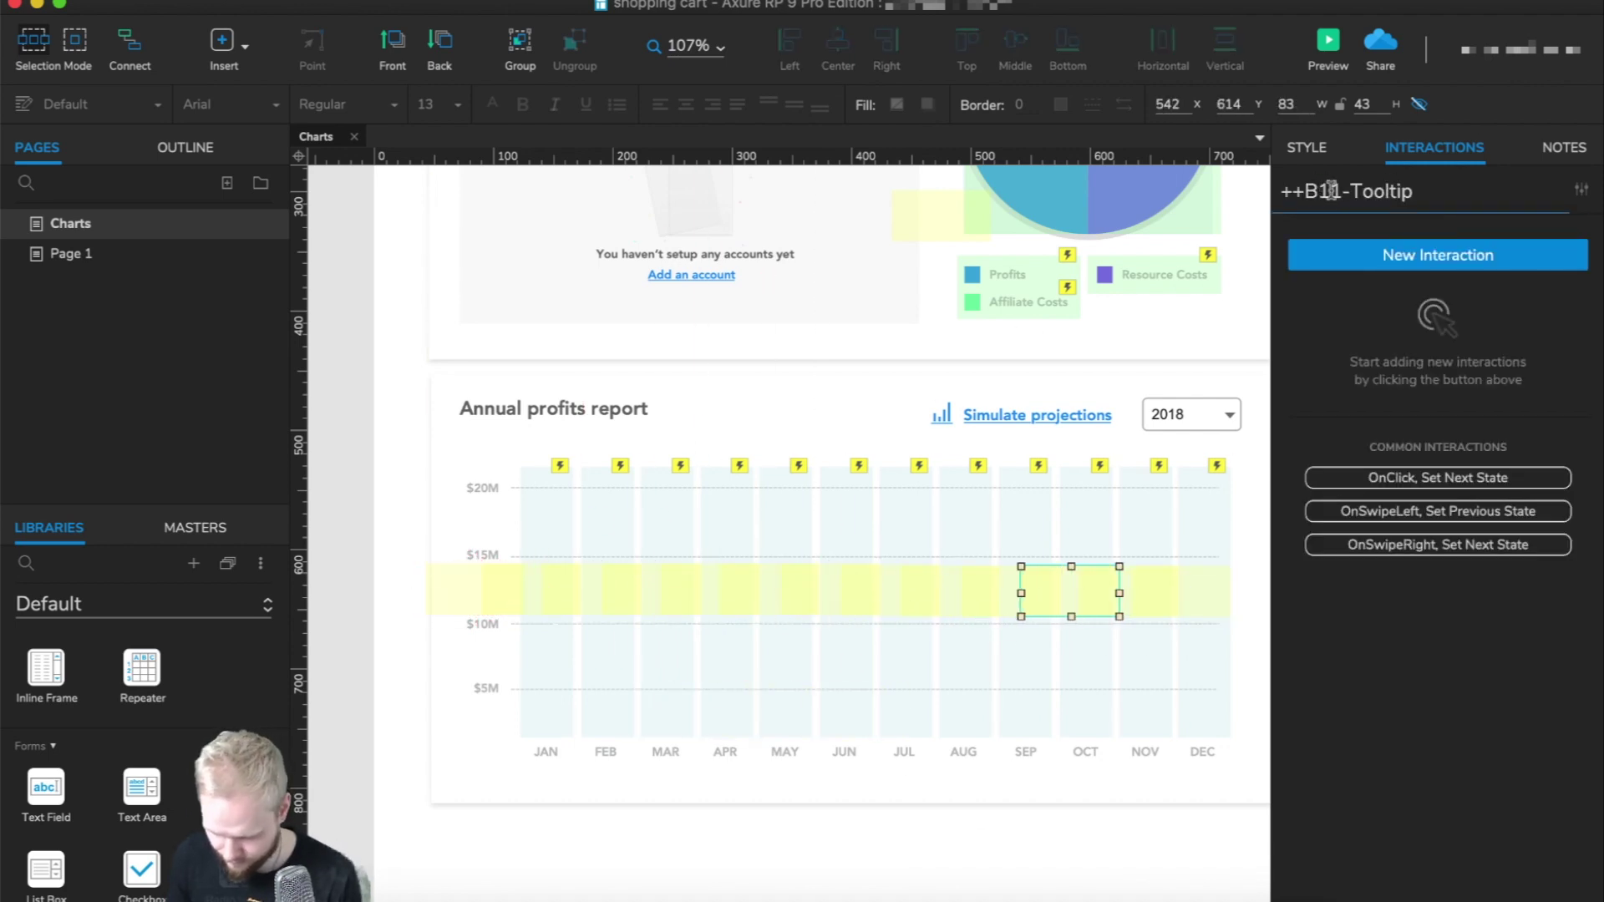
Add a Show/Hide action to the January bar's OnMouseEnter event that shows ++B1-Tooltip without animation.
click(562, 656)
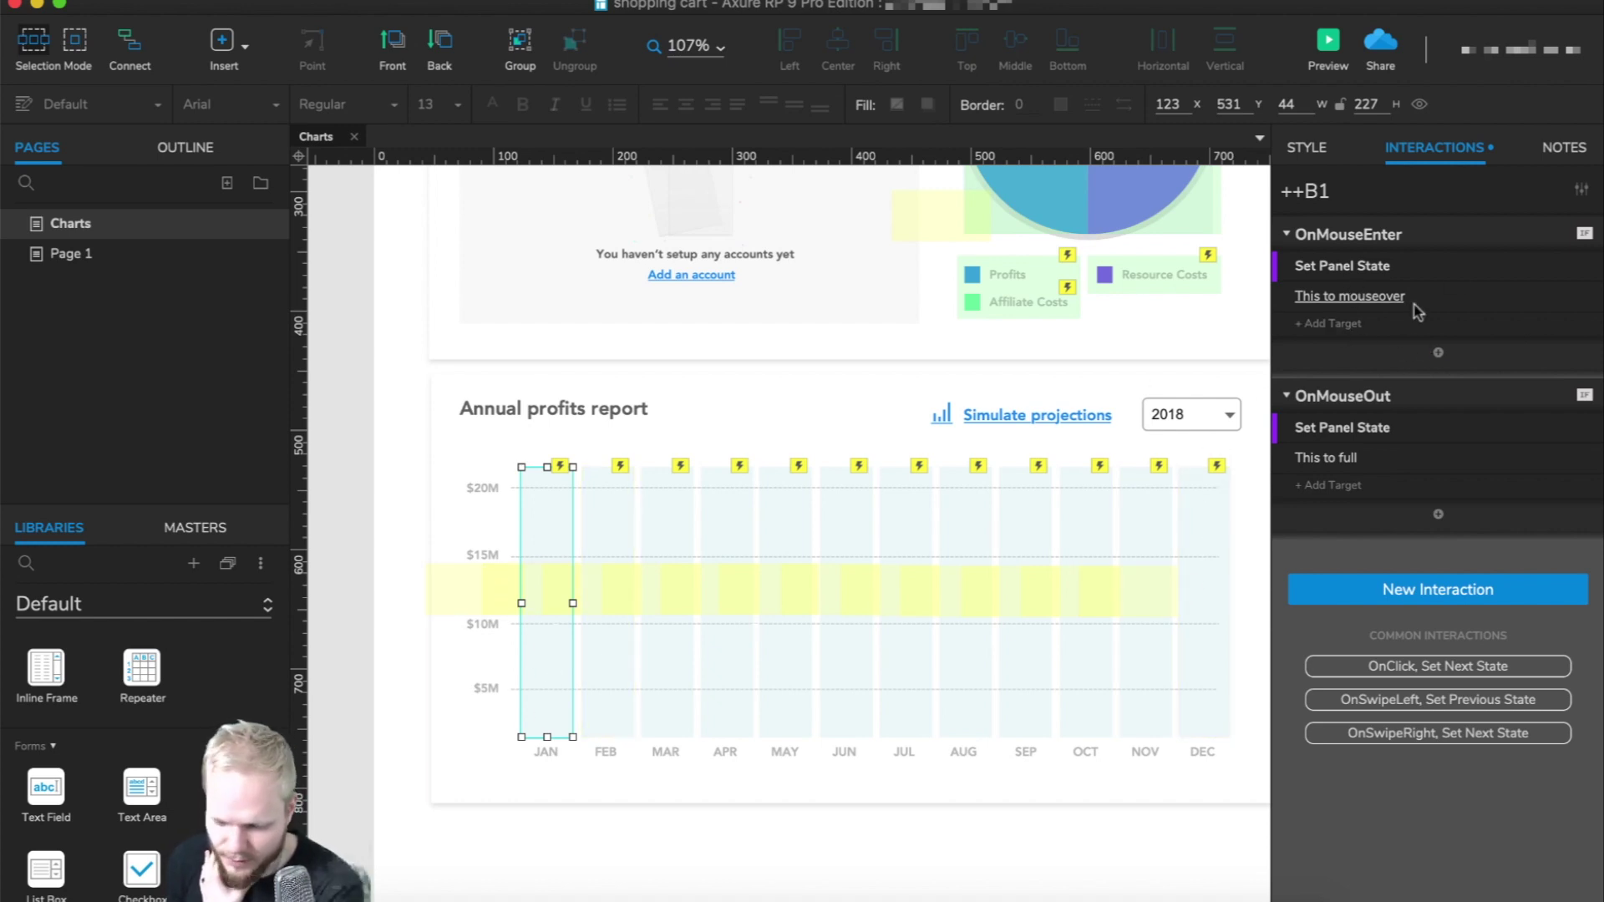
click(1438, 355)
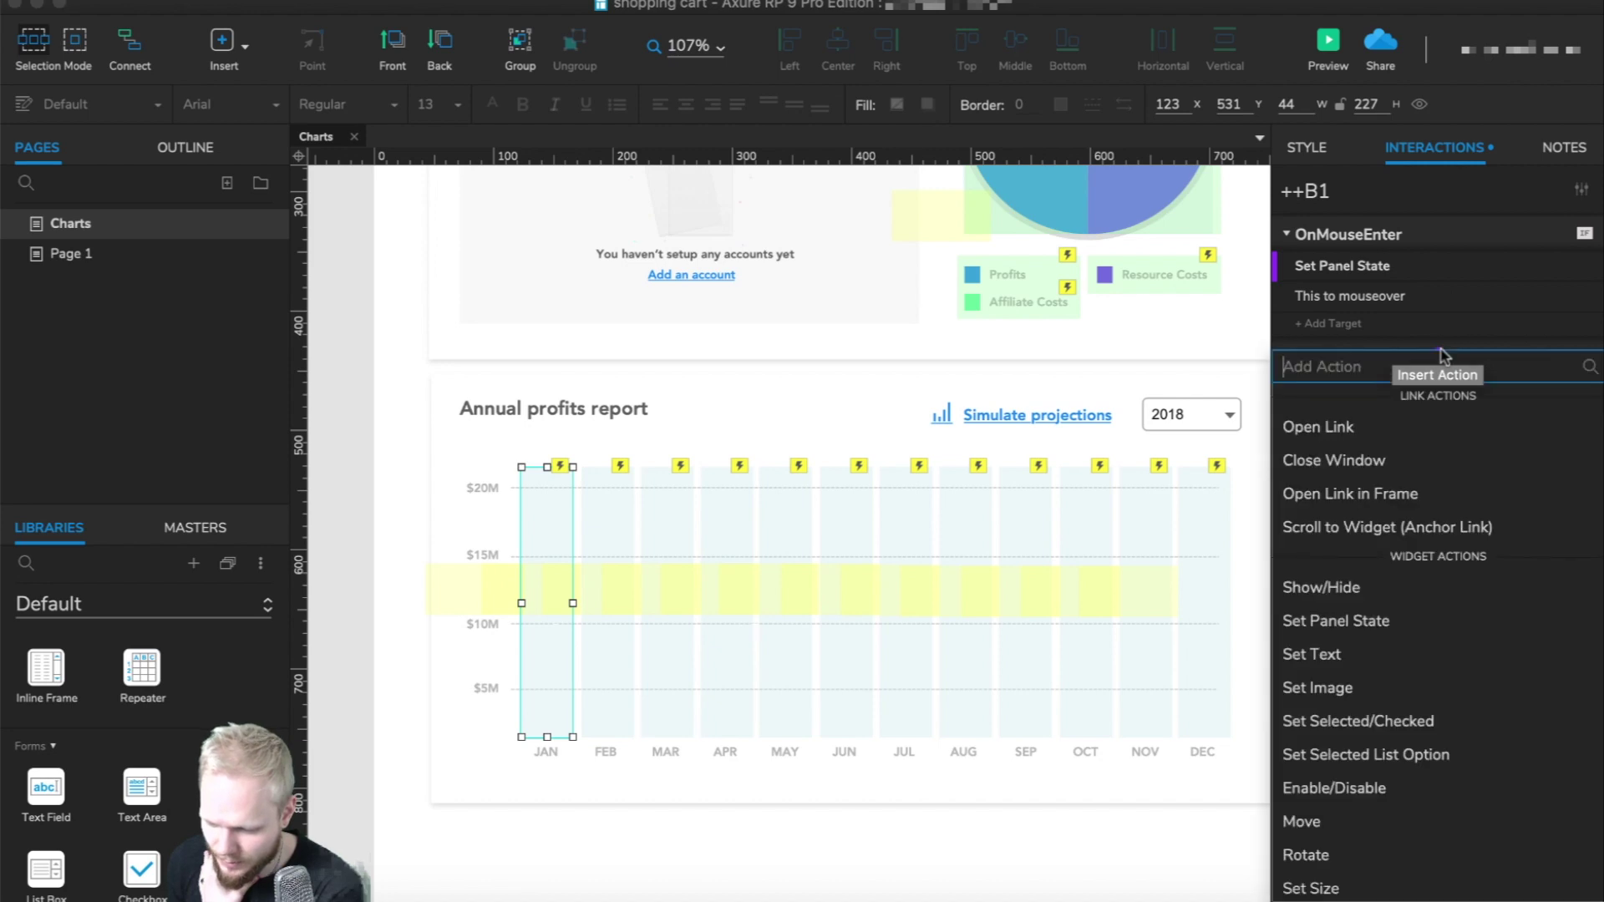
click(1354, 596)
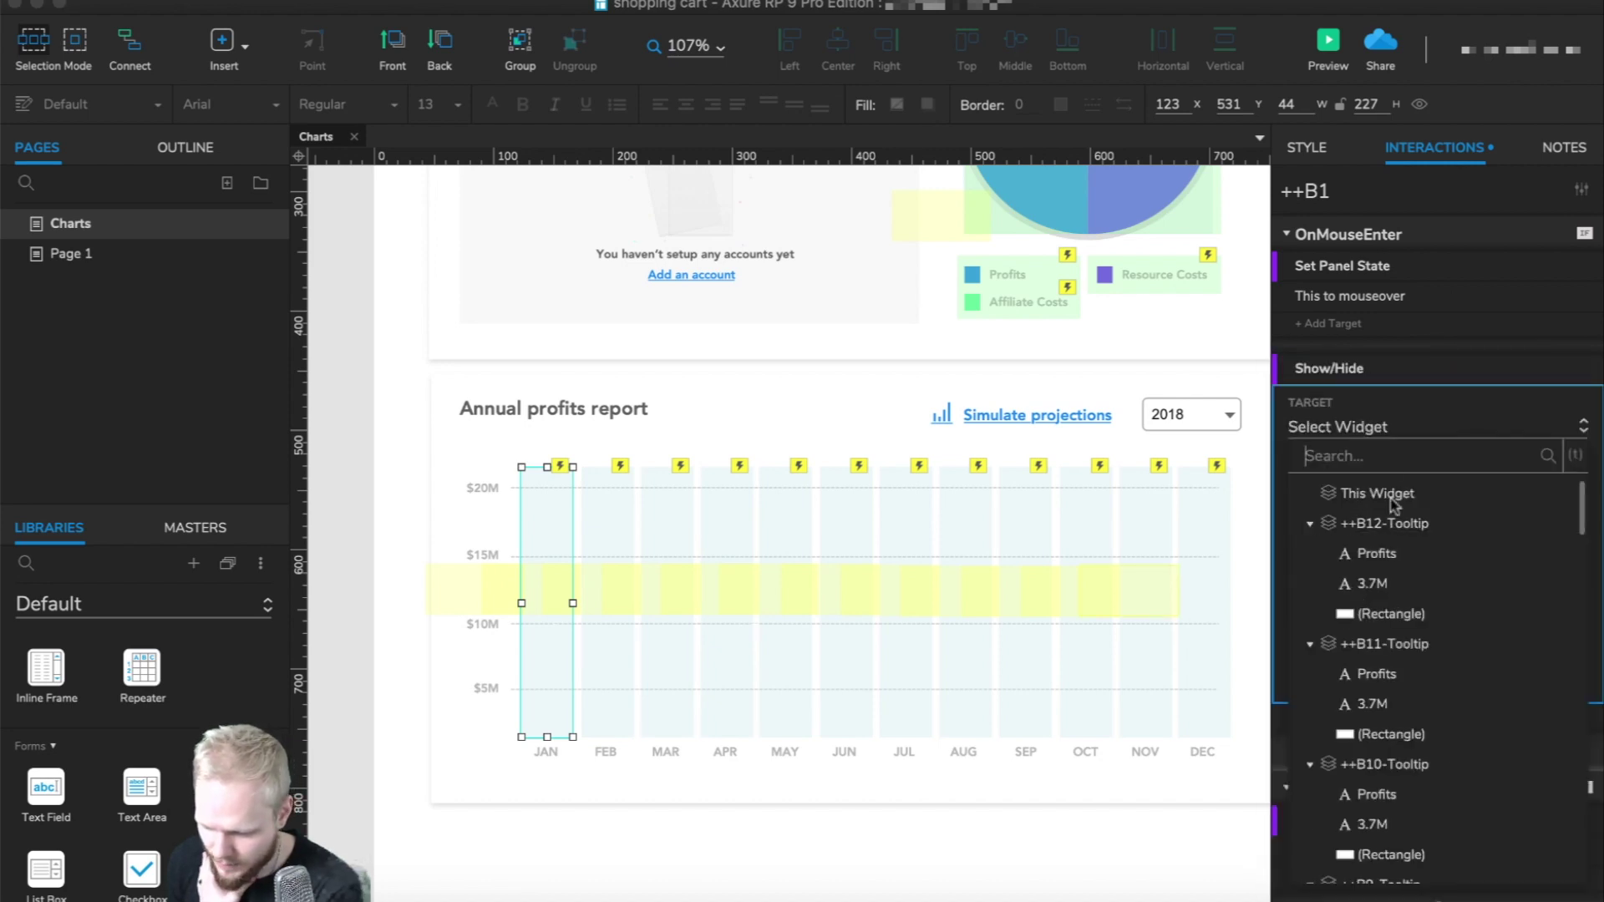
scroll(1405, 674, down, 10)
scroll(1409, 681, down, 10)
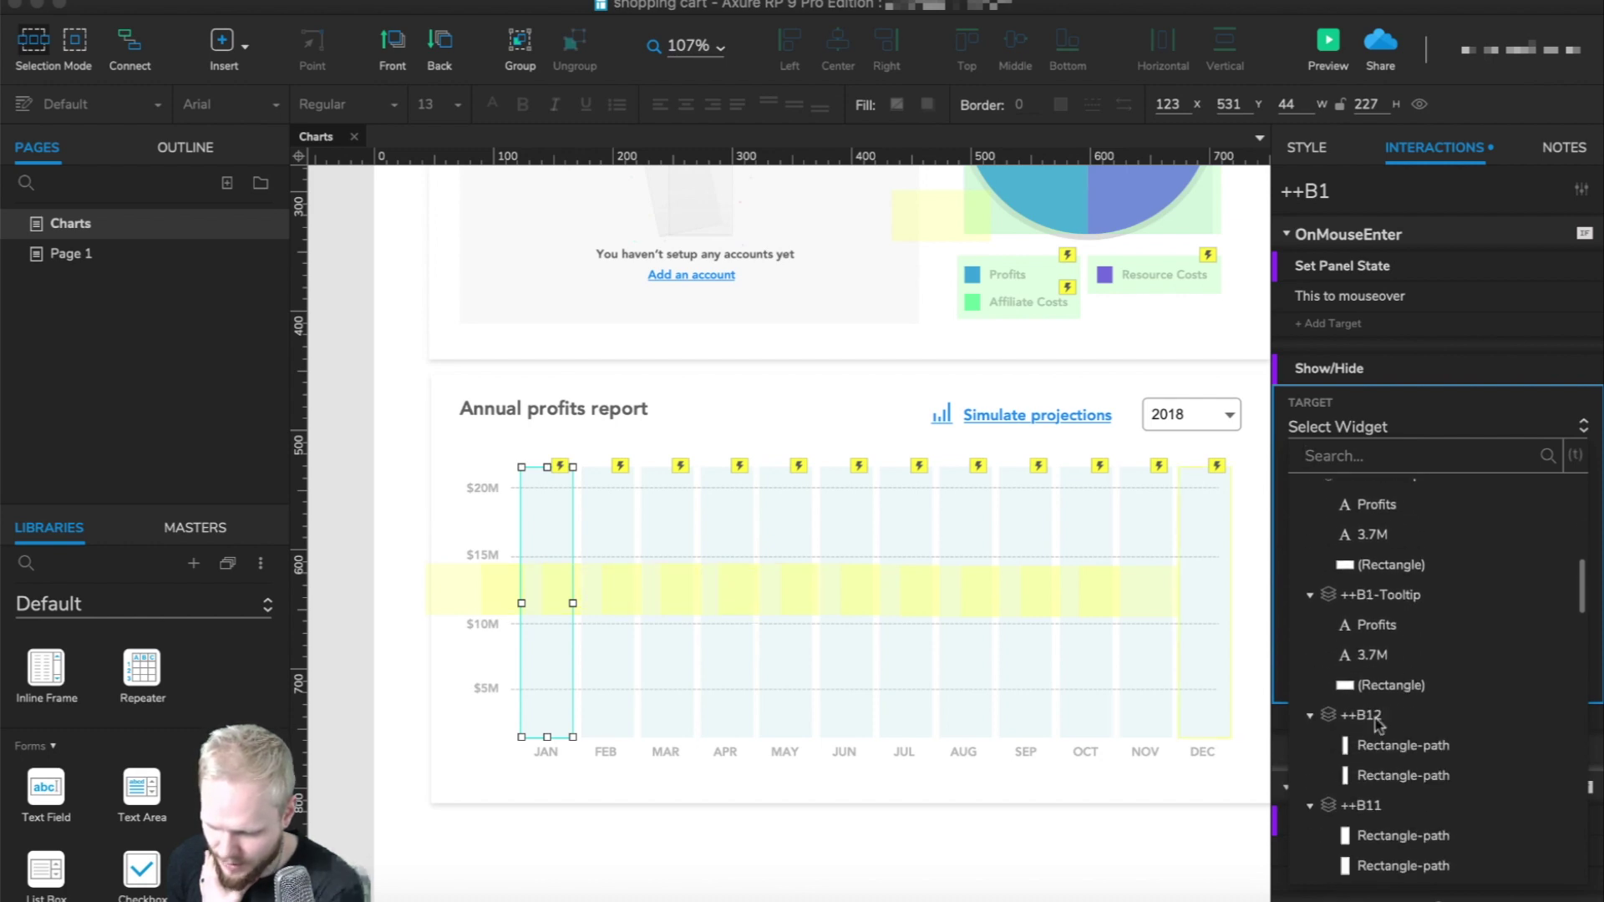
click(1403, 596)
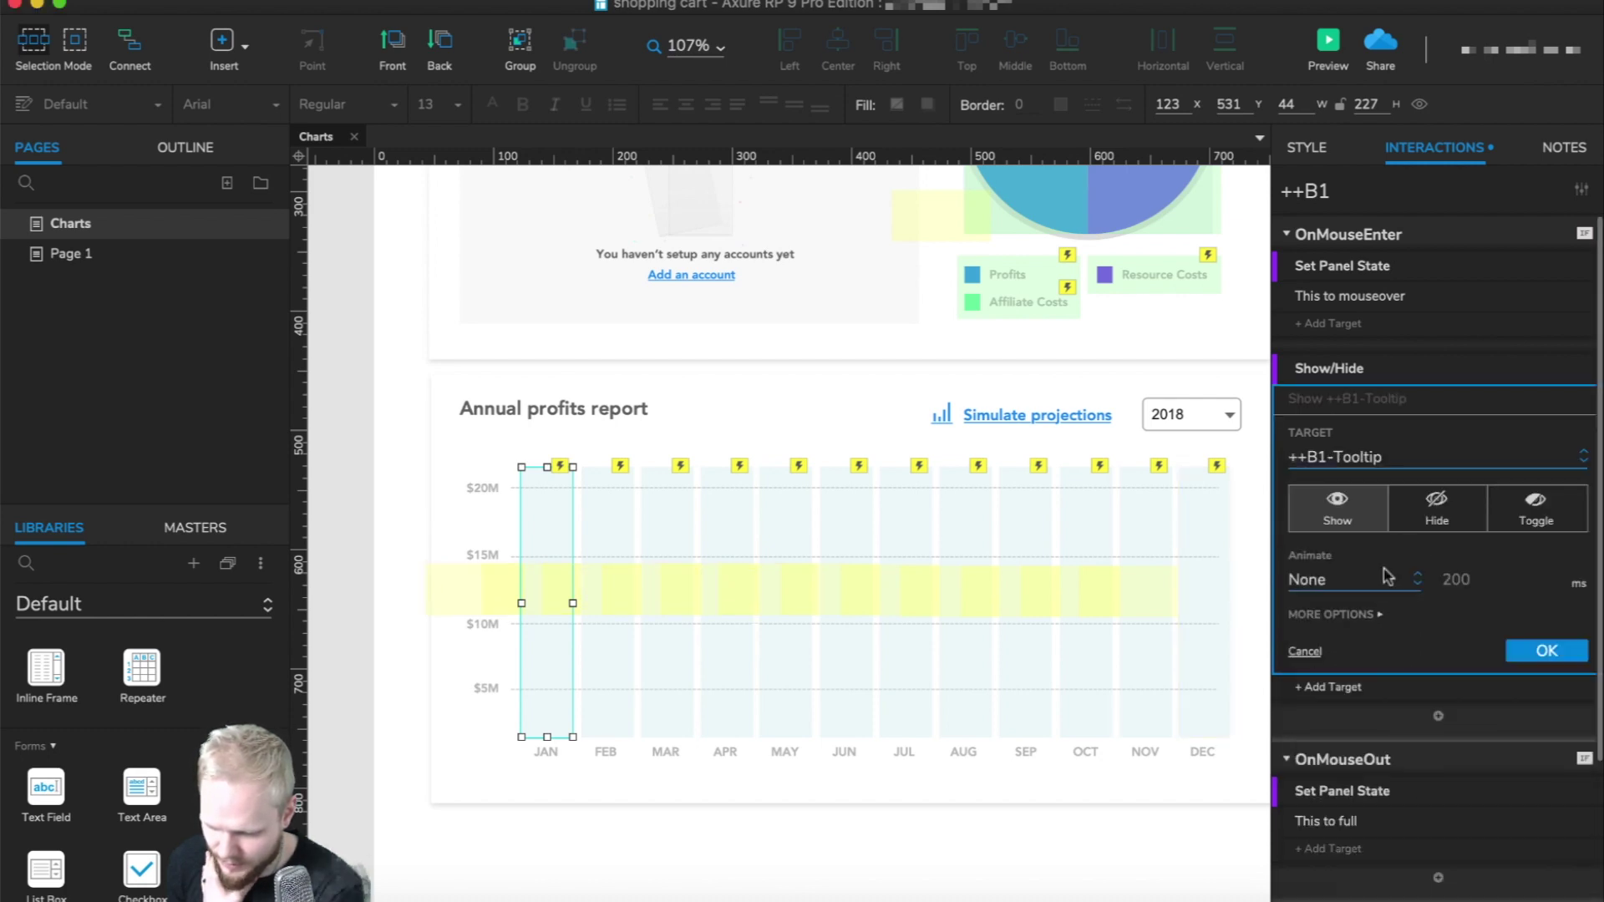
click(1545, 651)
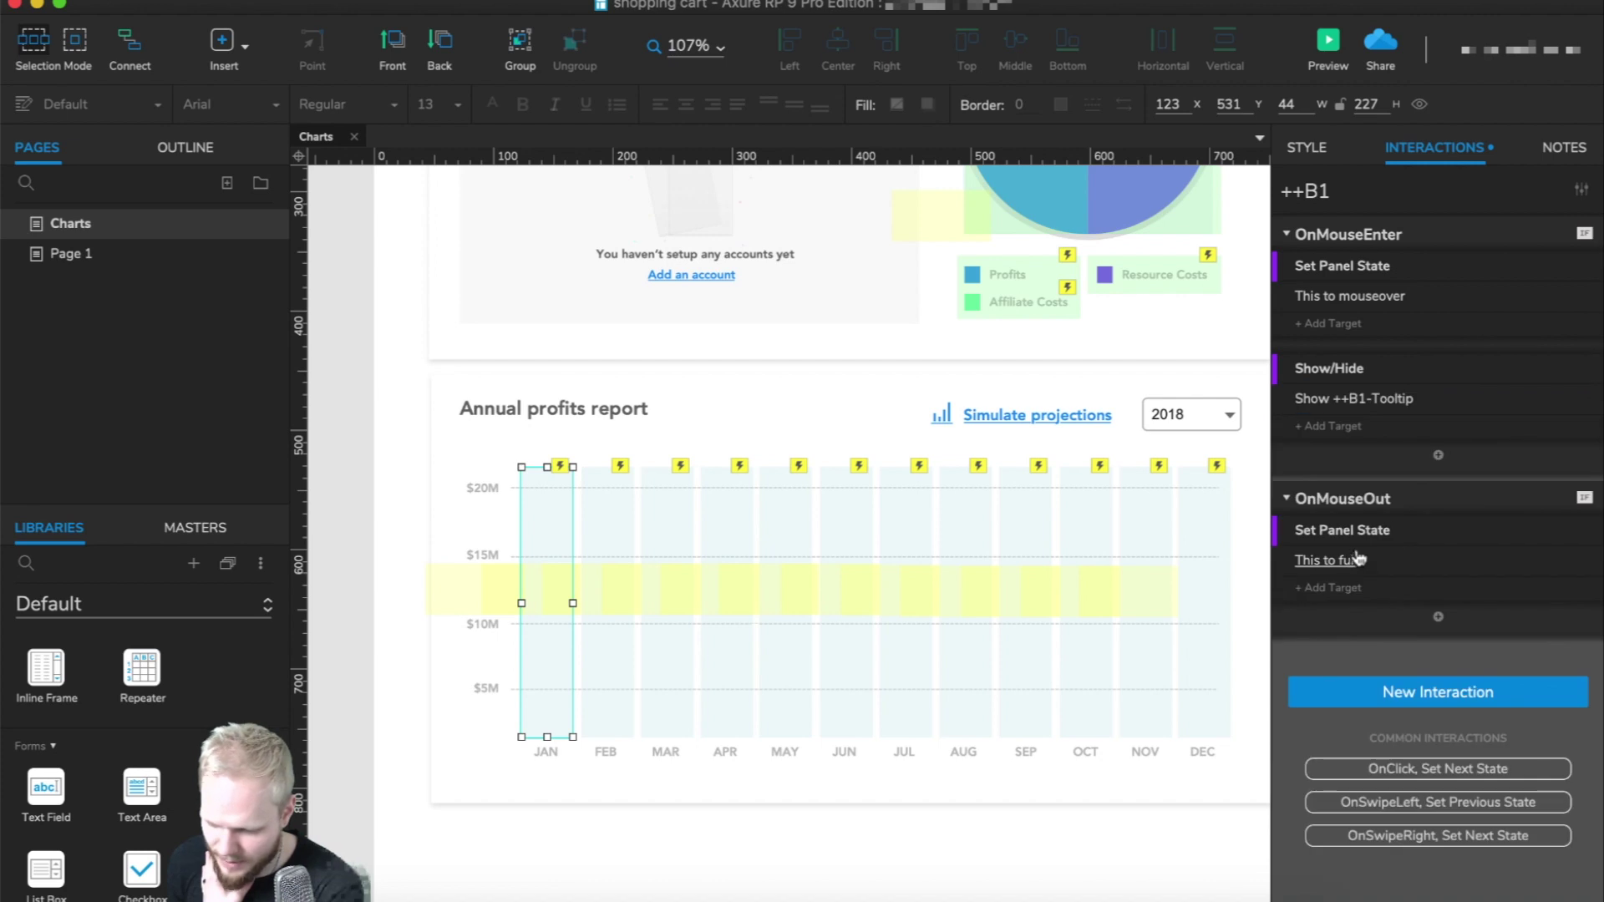
Add a Show/Hide action to the January bar's OnMouseOut event that hides ++B1-Tooltip with a 200 ms fade.
click(1437, 616)
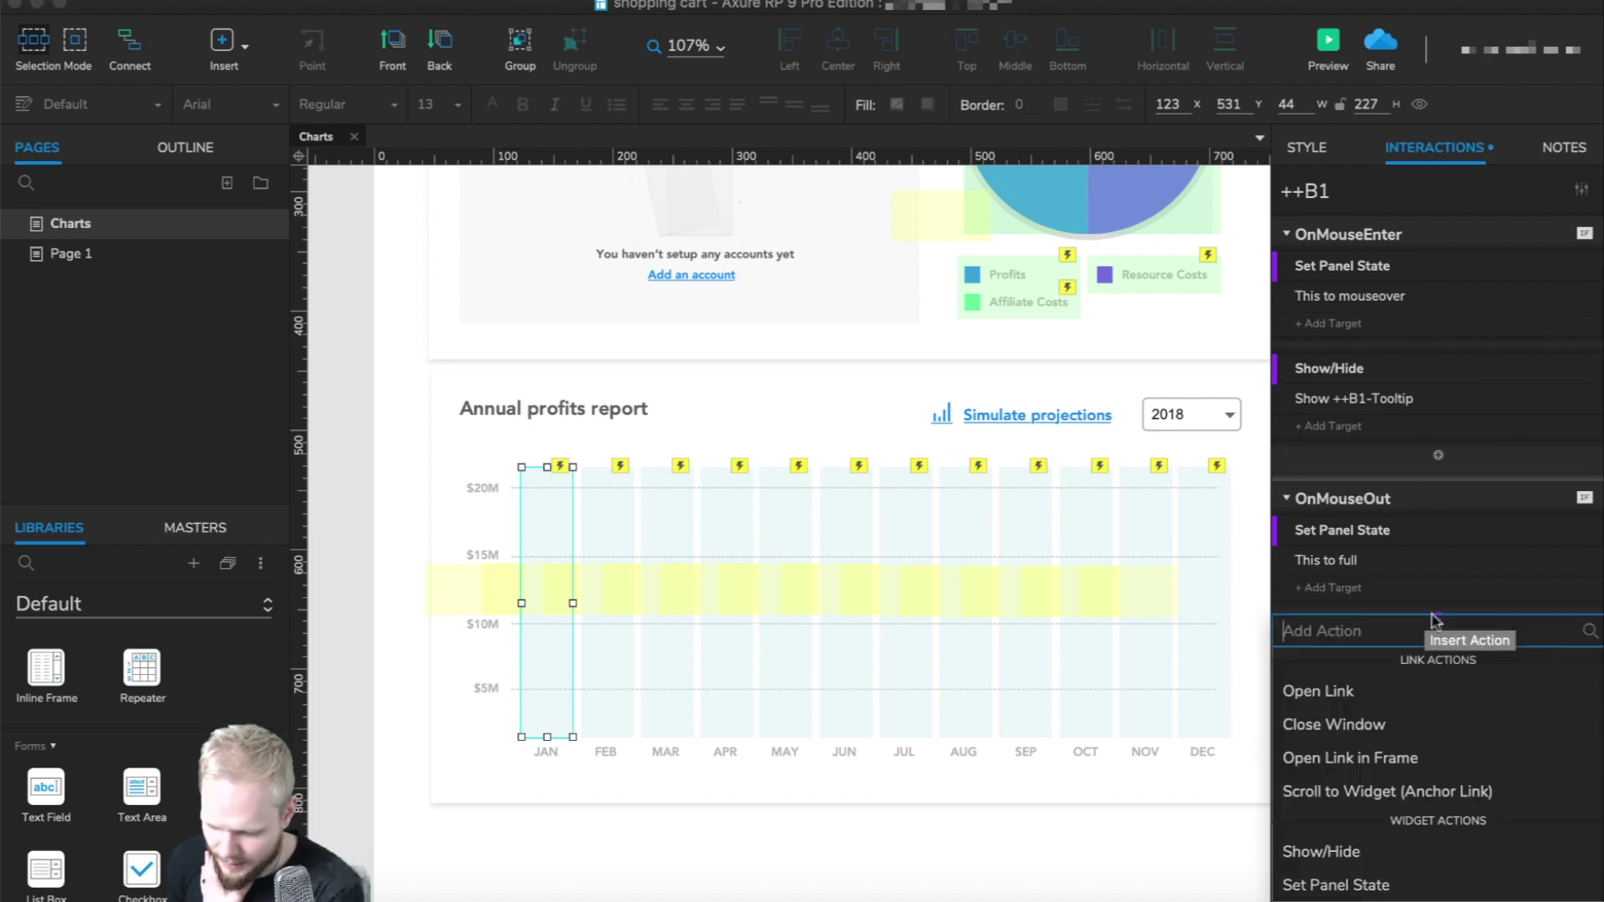
scroll(1357, 746, down, 3)
scroll(1354, 731, up, 1)
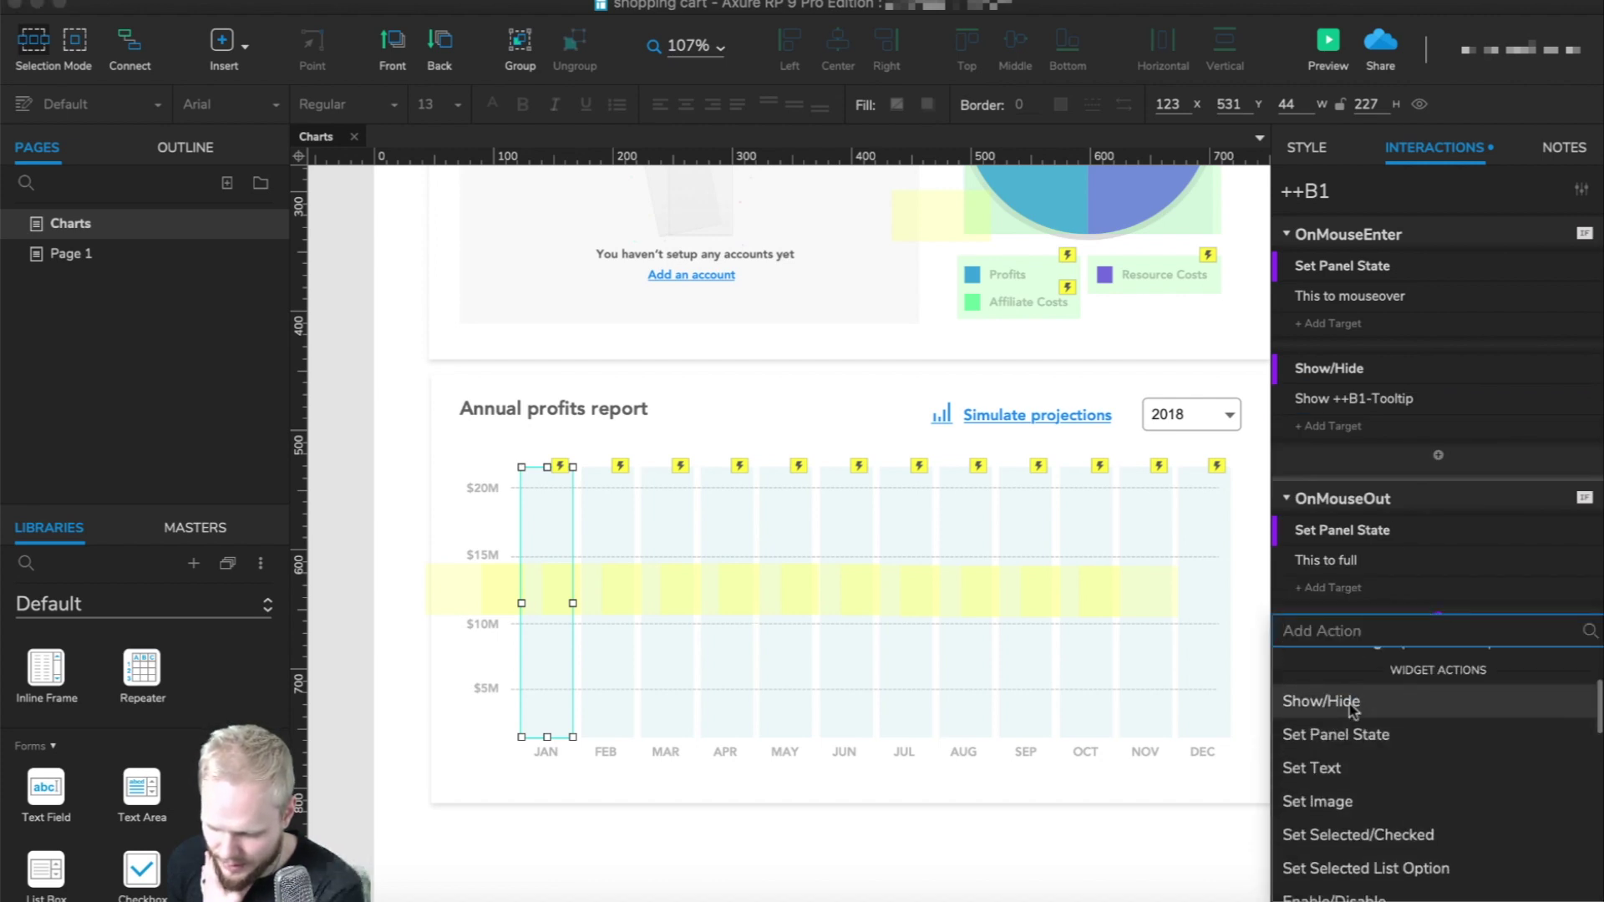
click(1352, 705)
scroll(1383, 751, down, 12)
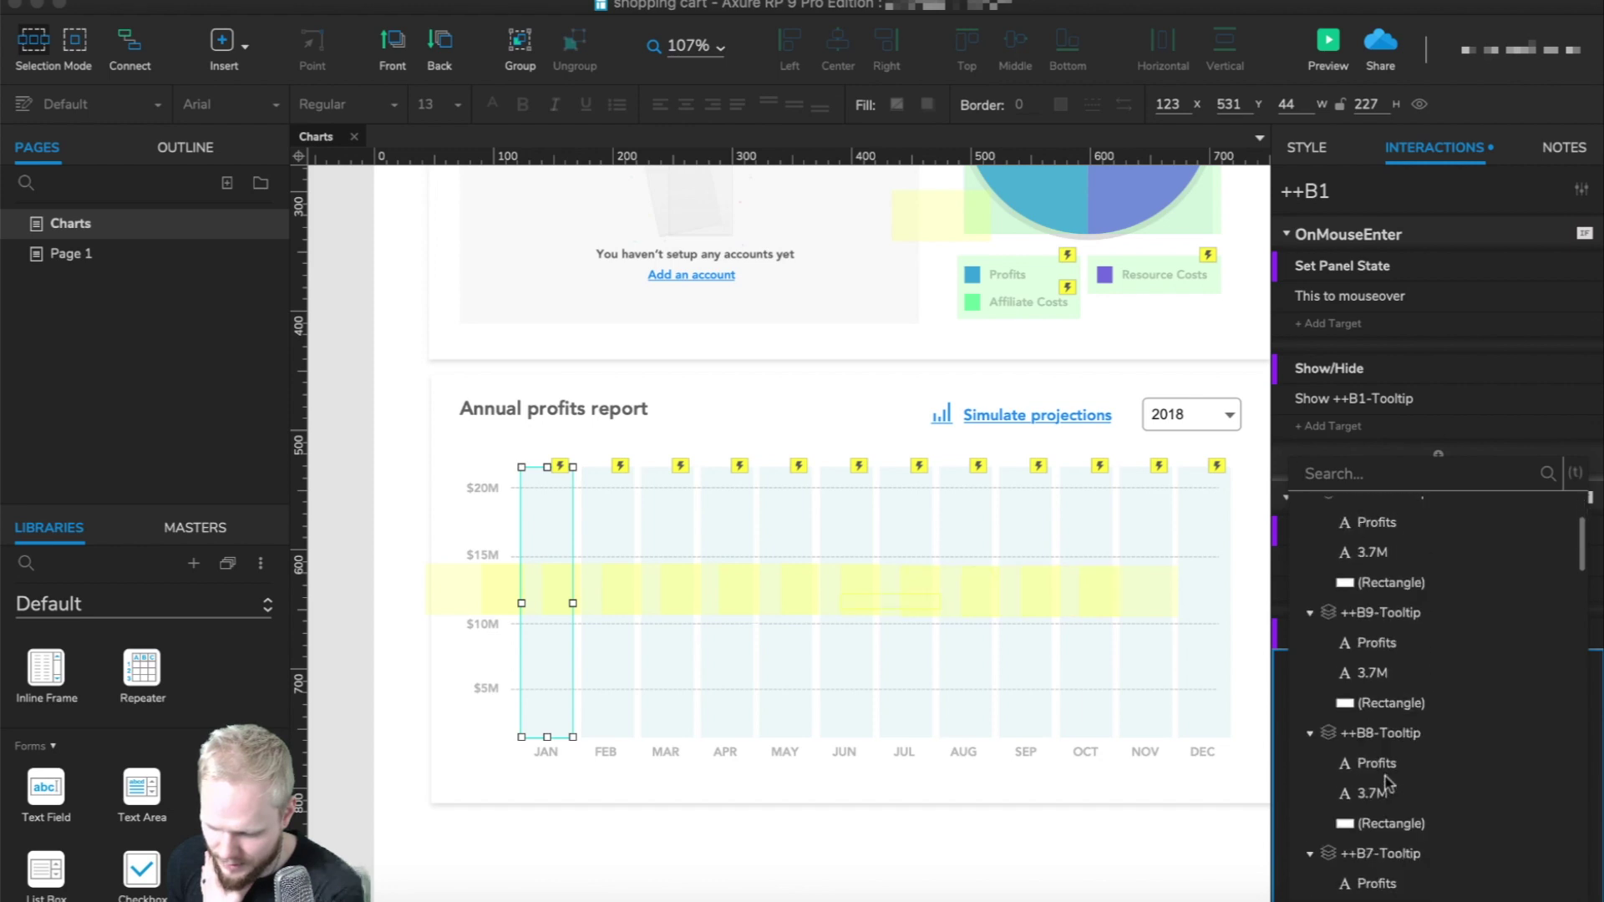
scroll(1386, 785, down, 5)
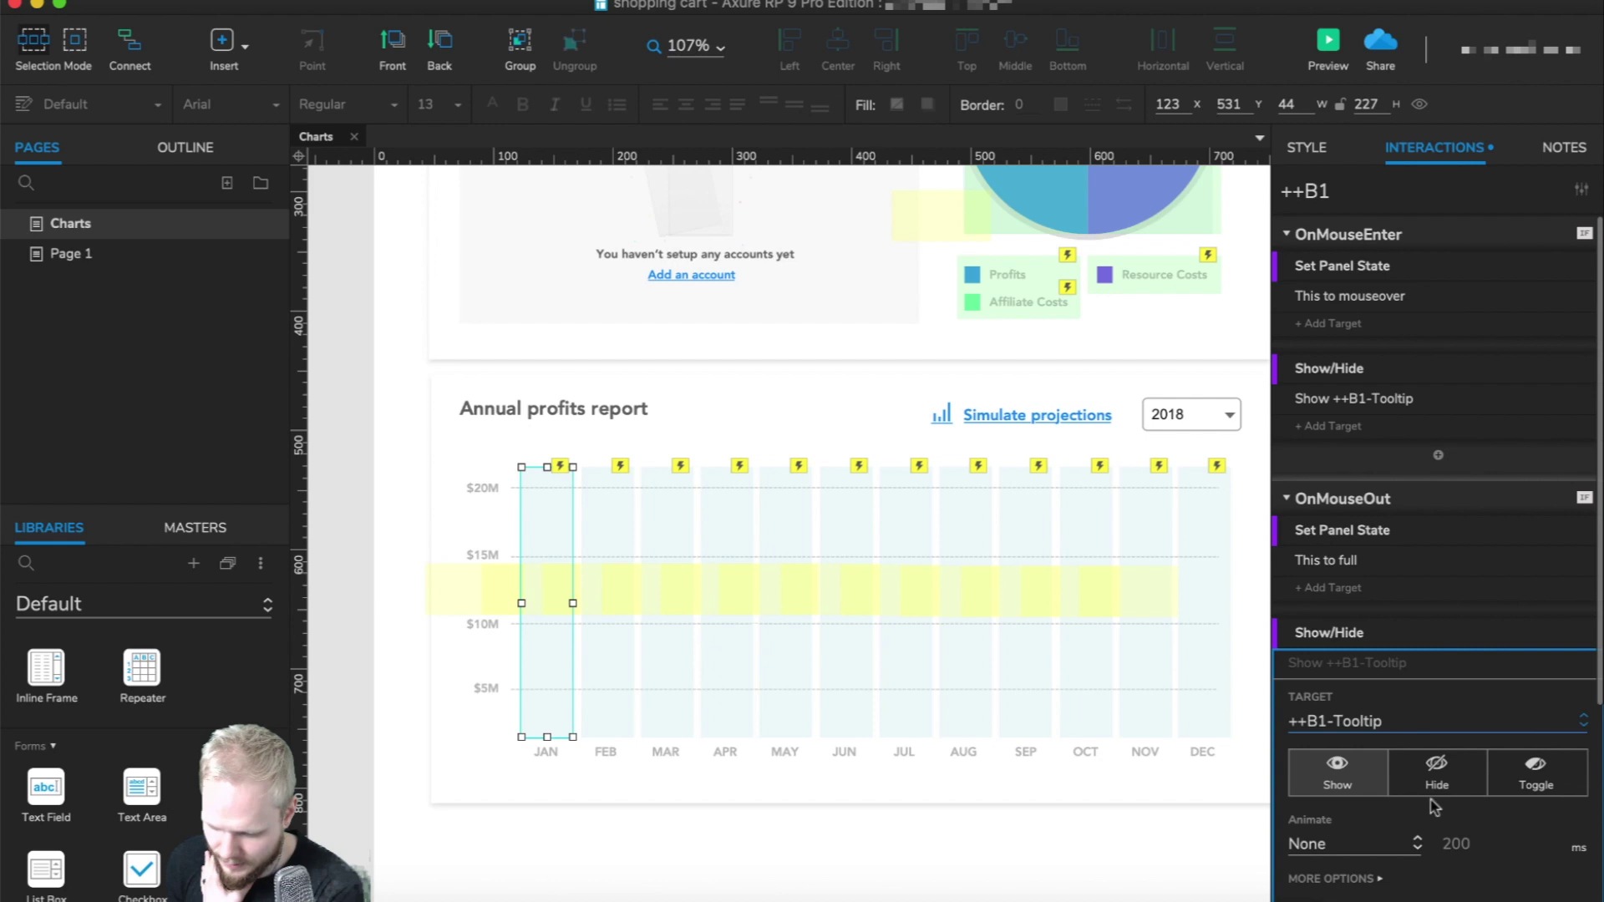
click(1435, 773)
click(1408, 850)
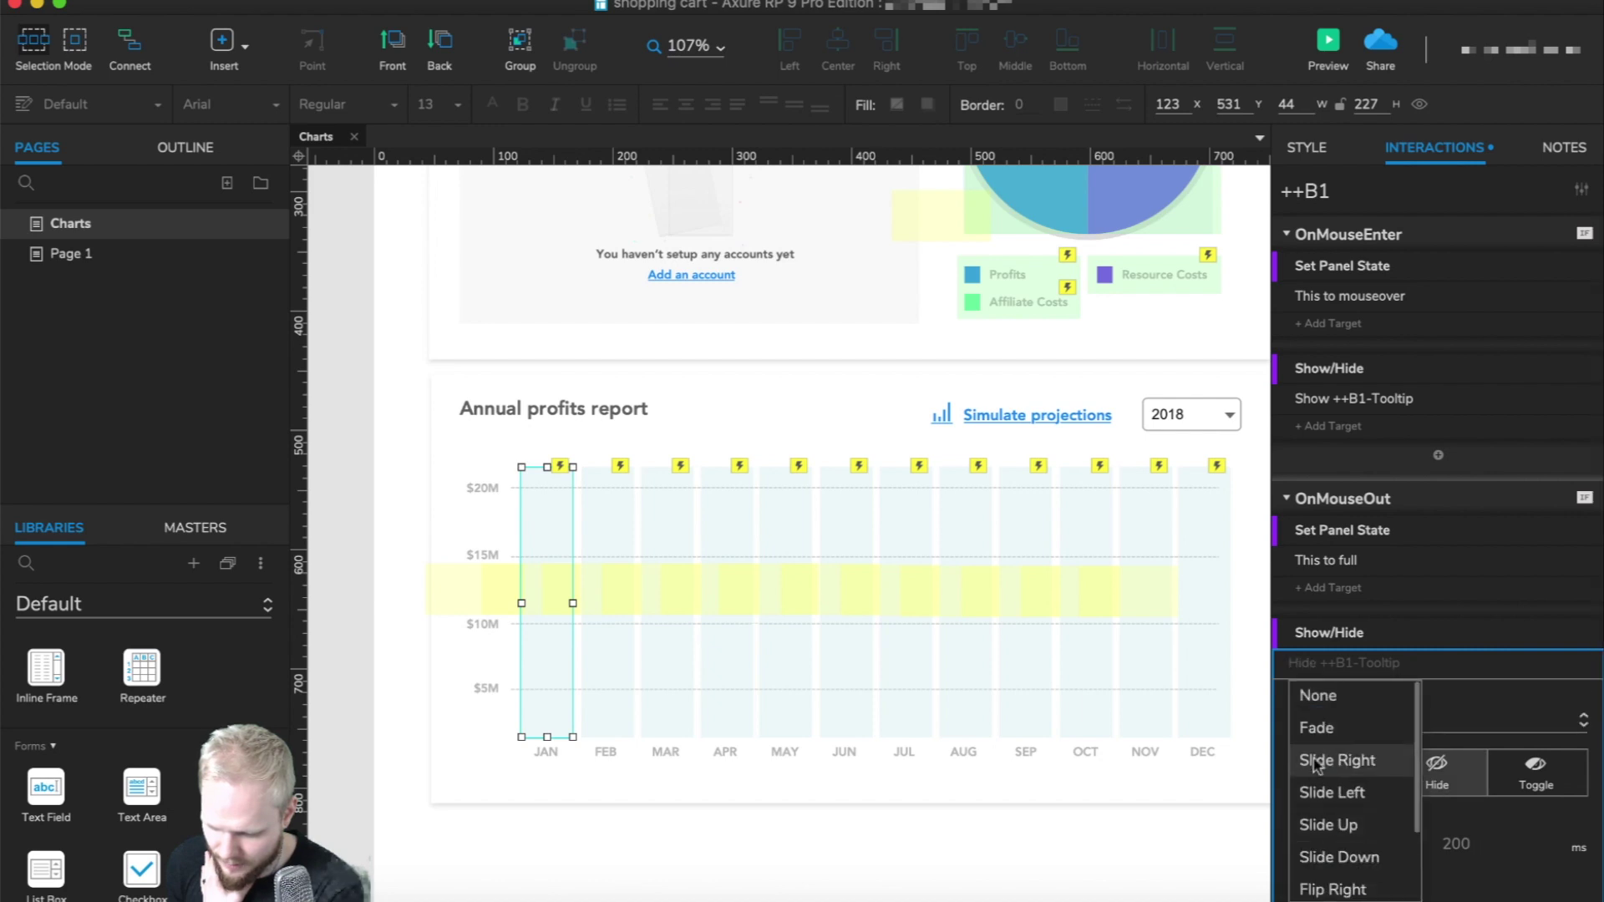
click(1328, 727)
scroll(1546, 875, down, 2)
click(1522, 808)
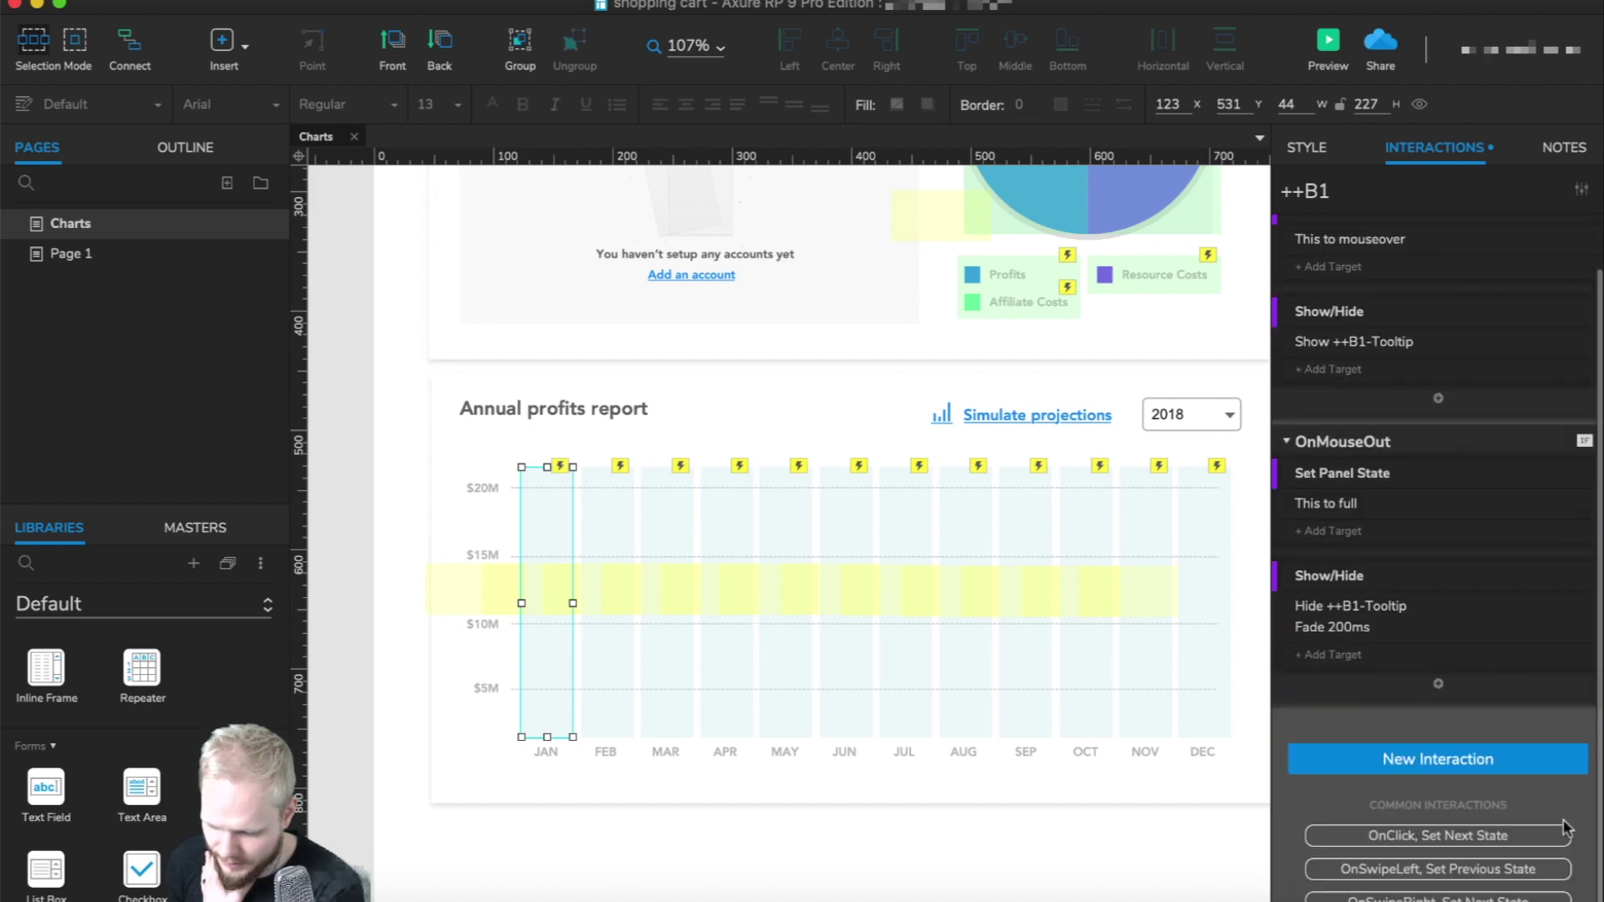
Give the February and March bars Show/Hide actions that show their own tooltips on OnMouseEnter and hide them on OnMouseOut.
click(602, 566)
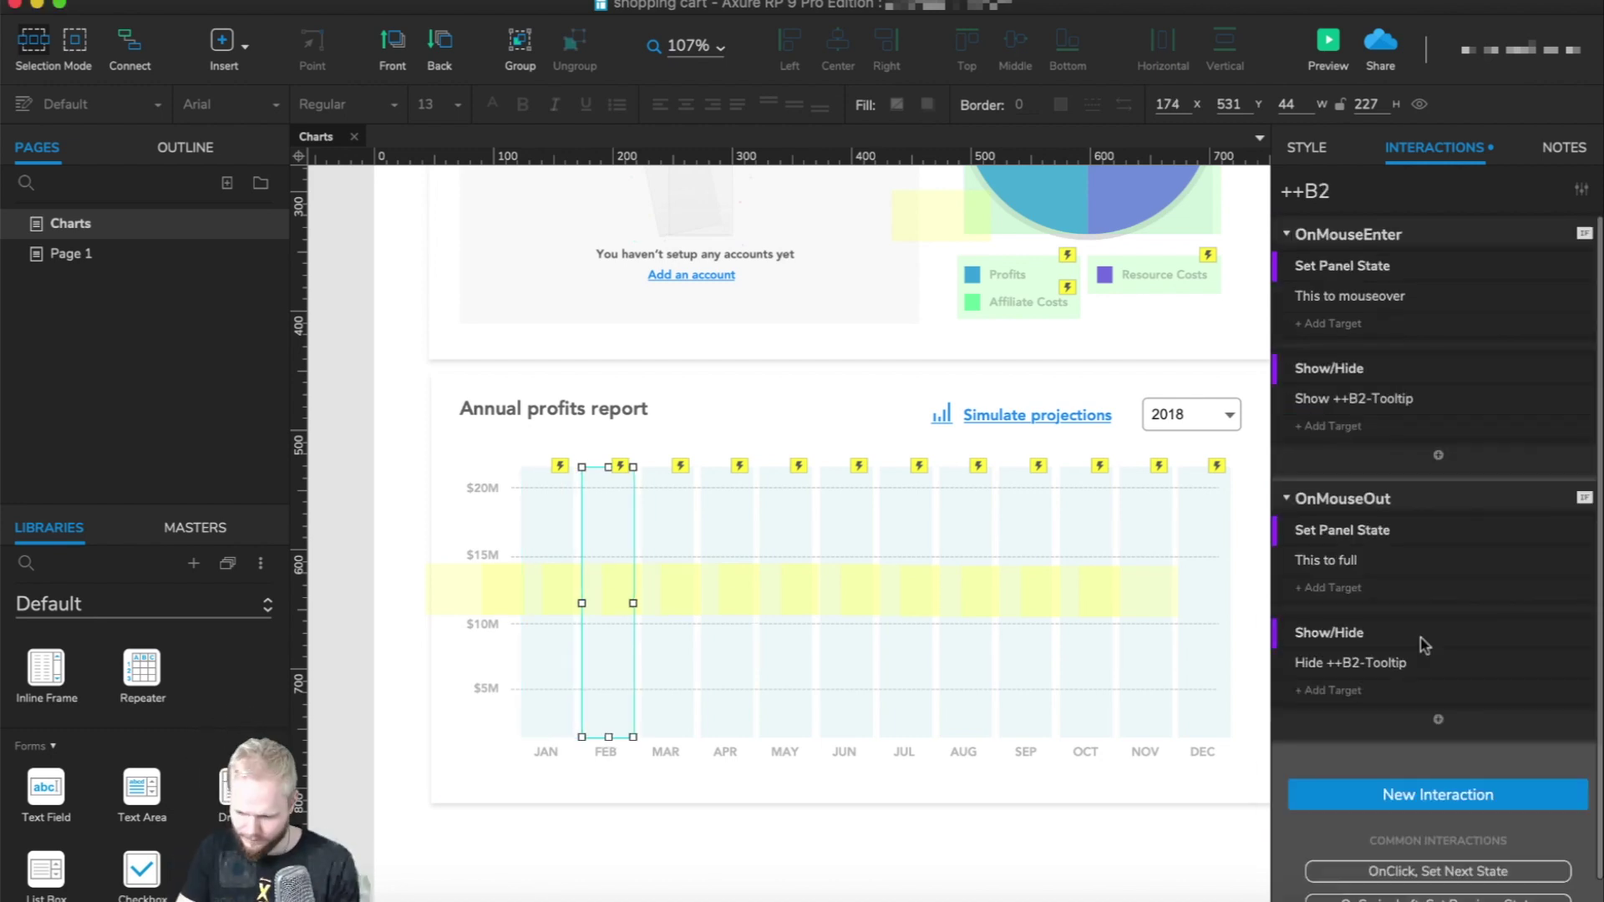
click(1139, 501)
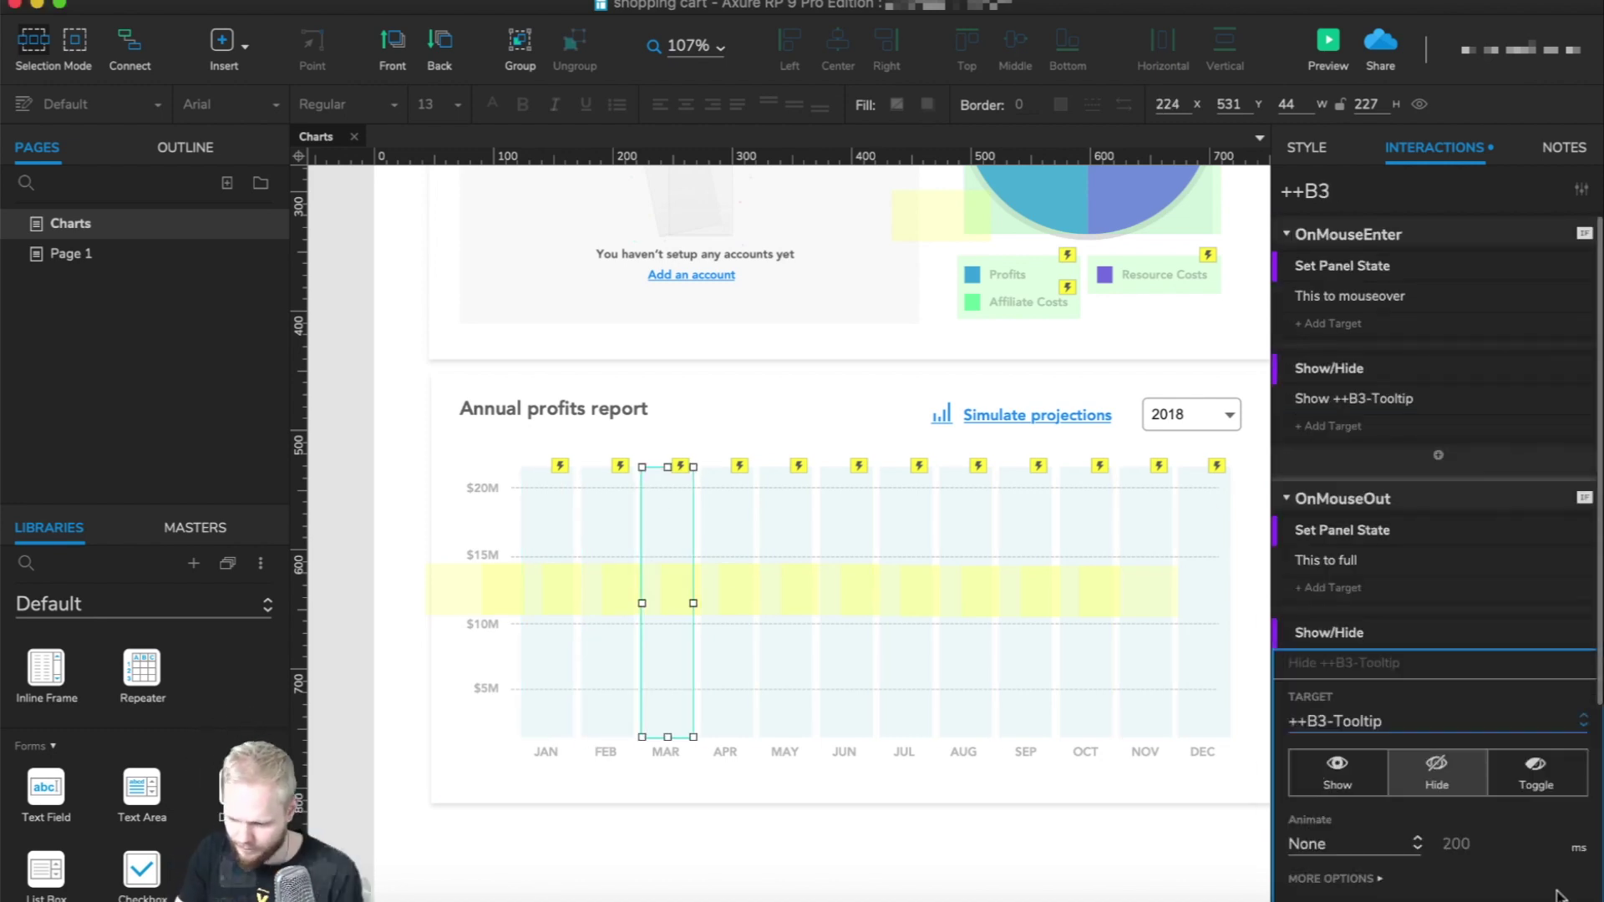
Preview the page in the browser, examine the profit bars and the year droplist's options, and close the preview.
key(super+period)
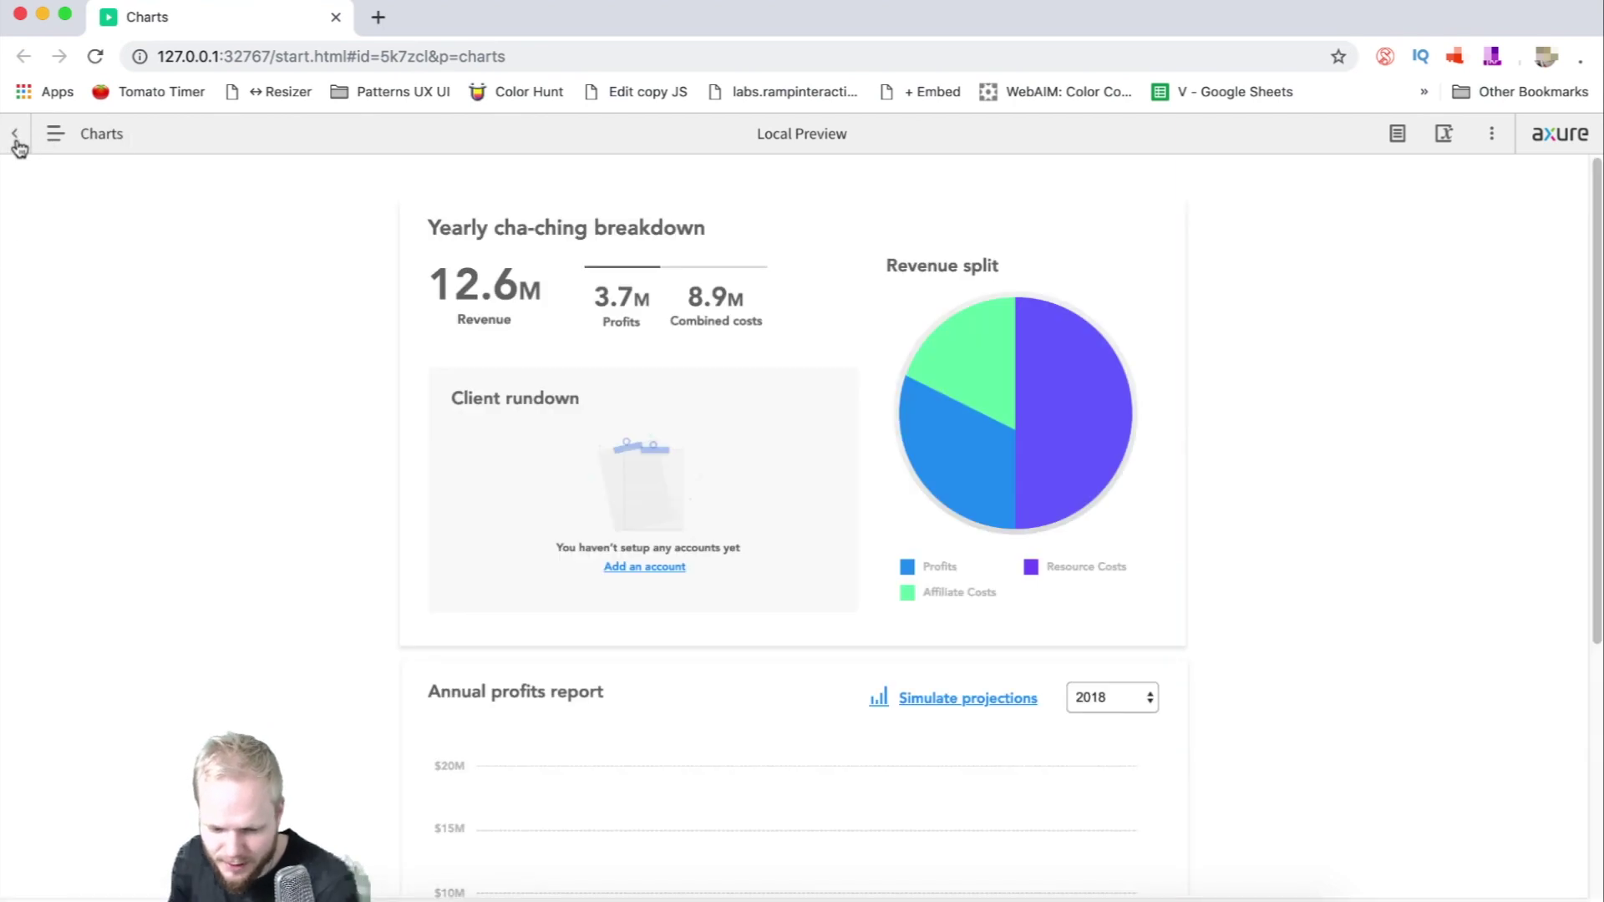
click(16, 134)
scroll(302, 506, down, 2)
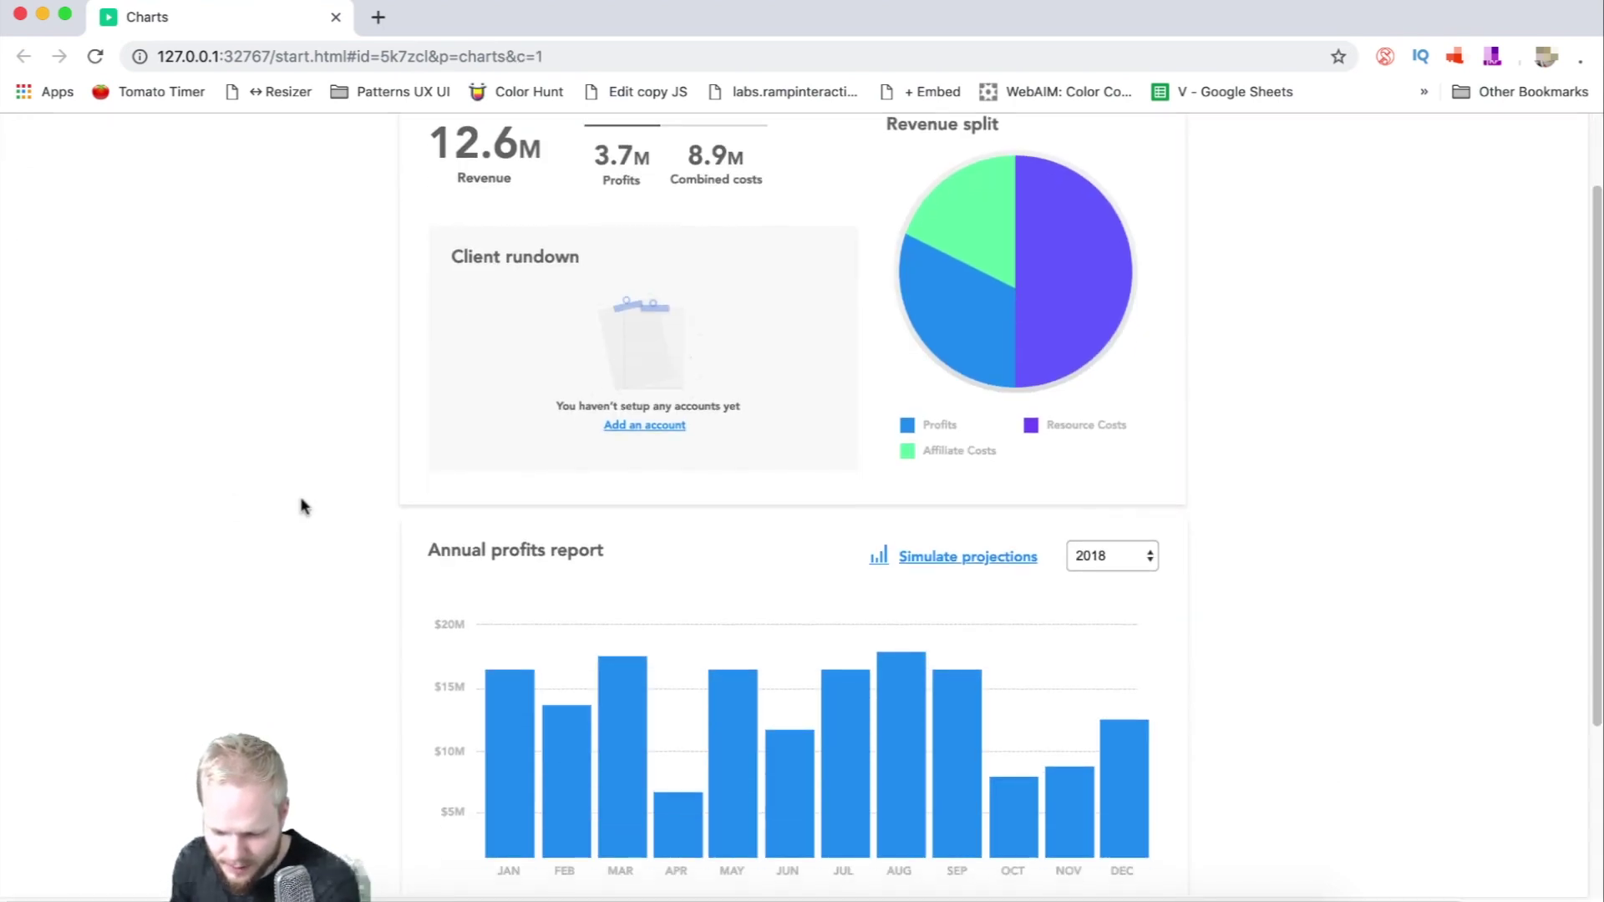
scroll(339, 620, down, 1)
mouse_move(499, 725)
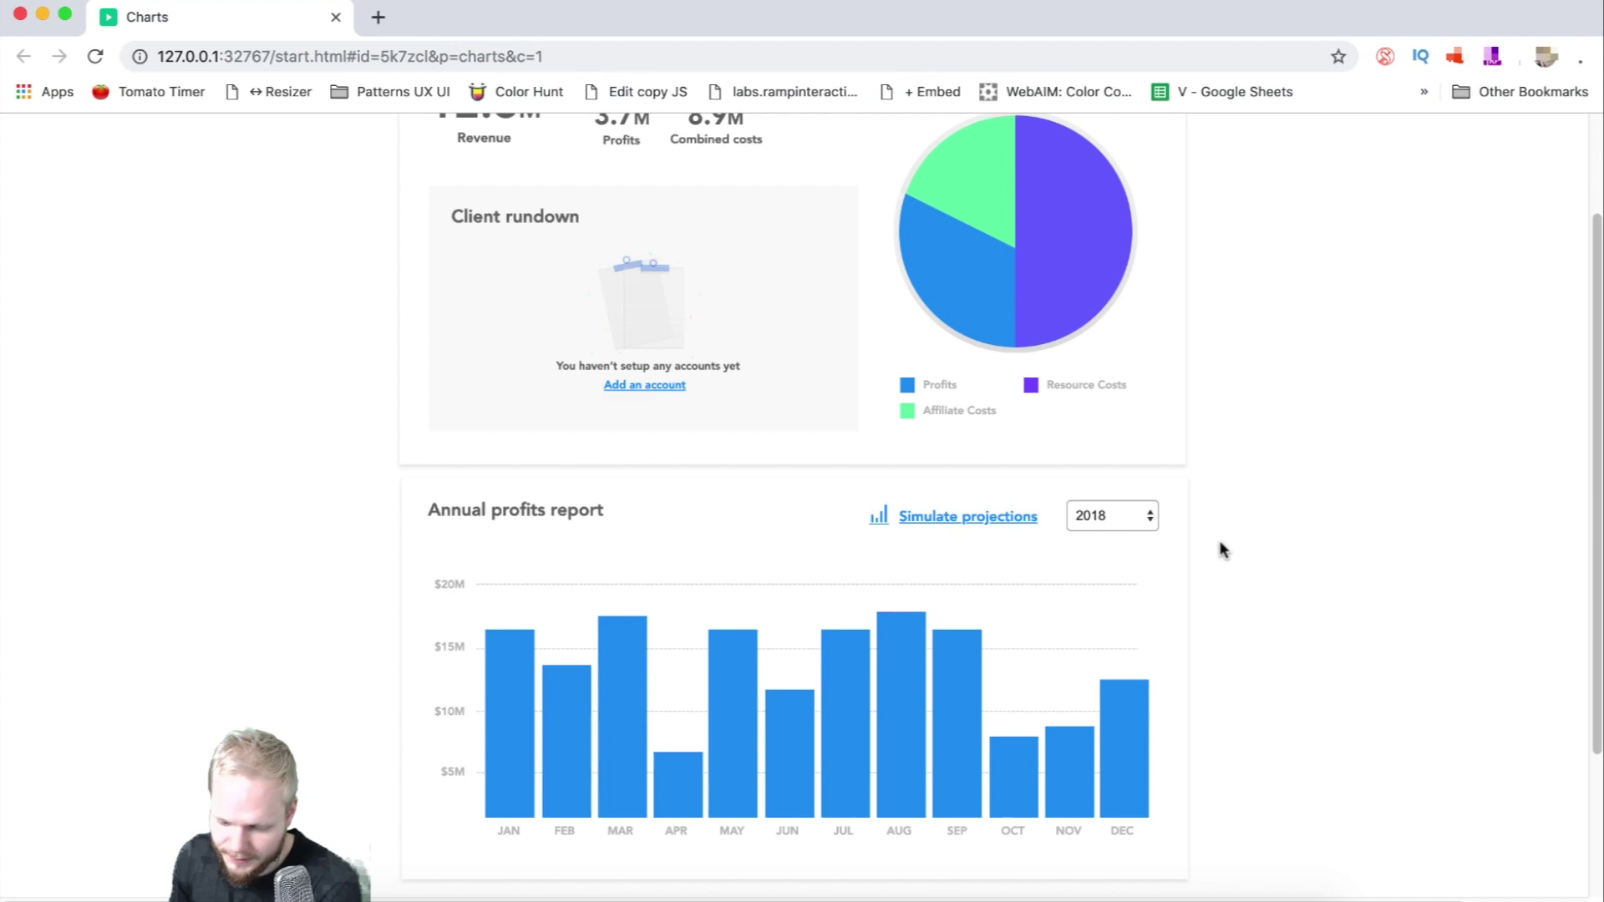
click(1137, 514)
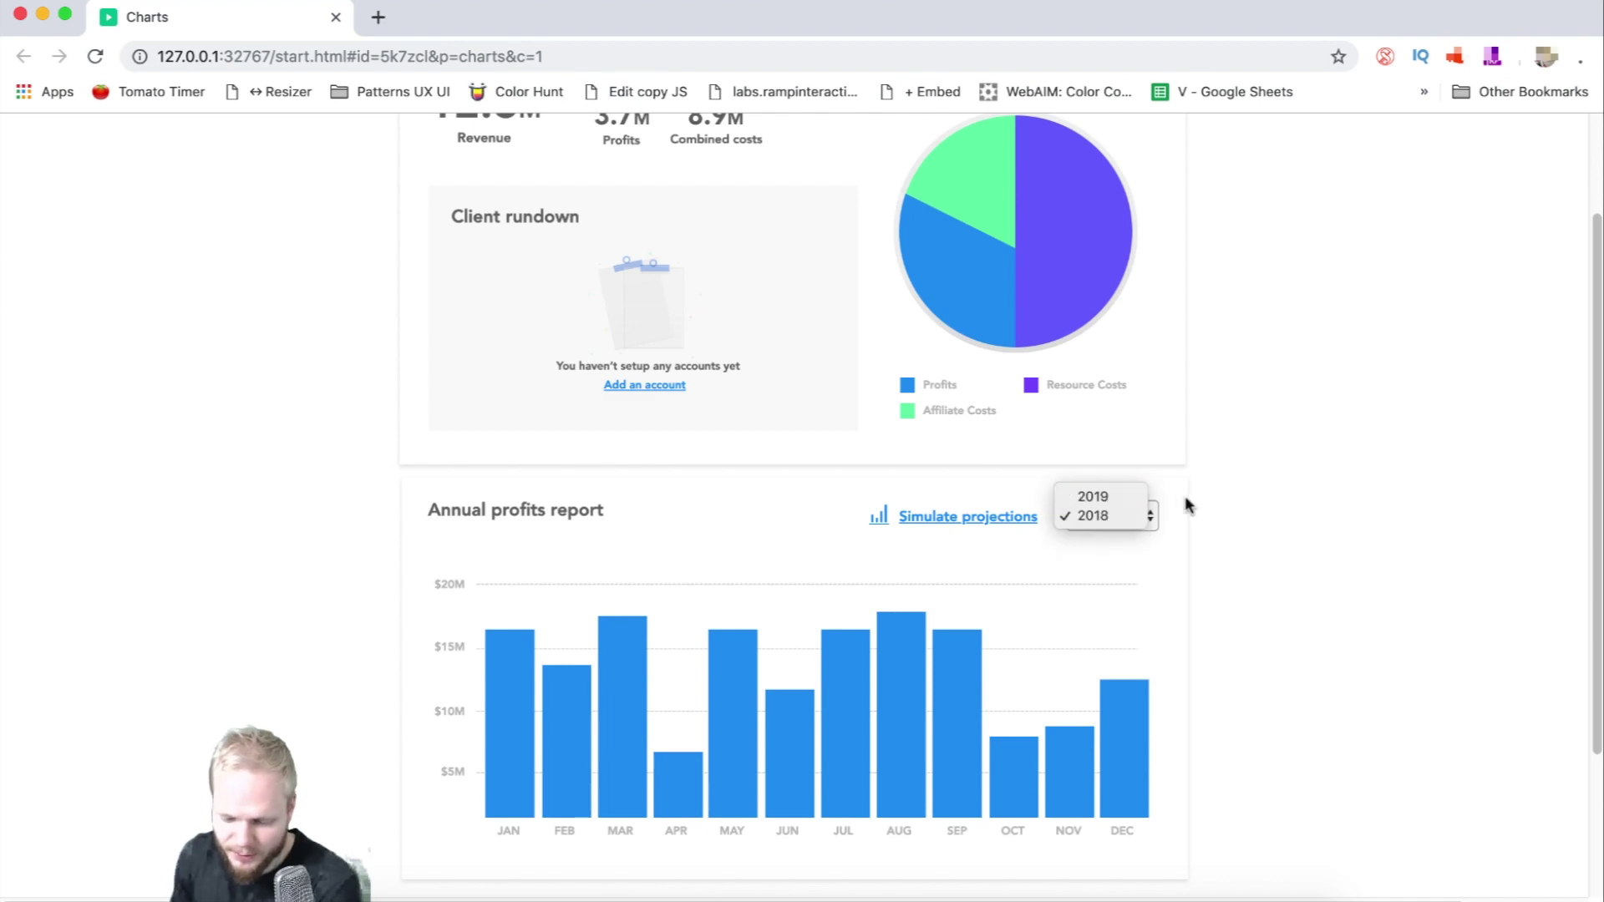
click(1385, 473)
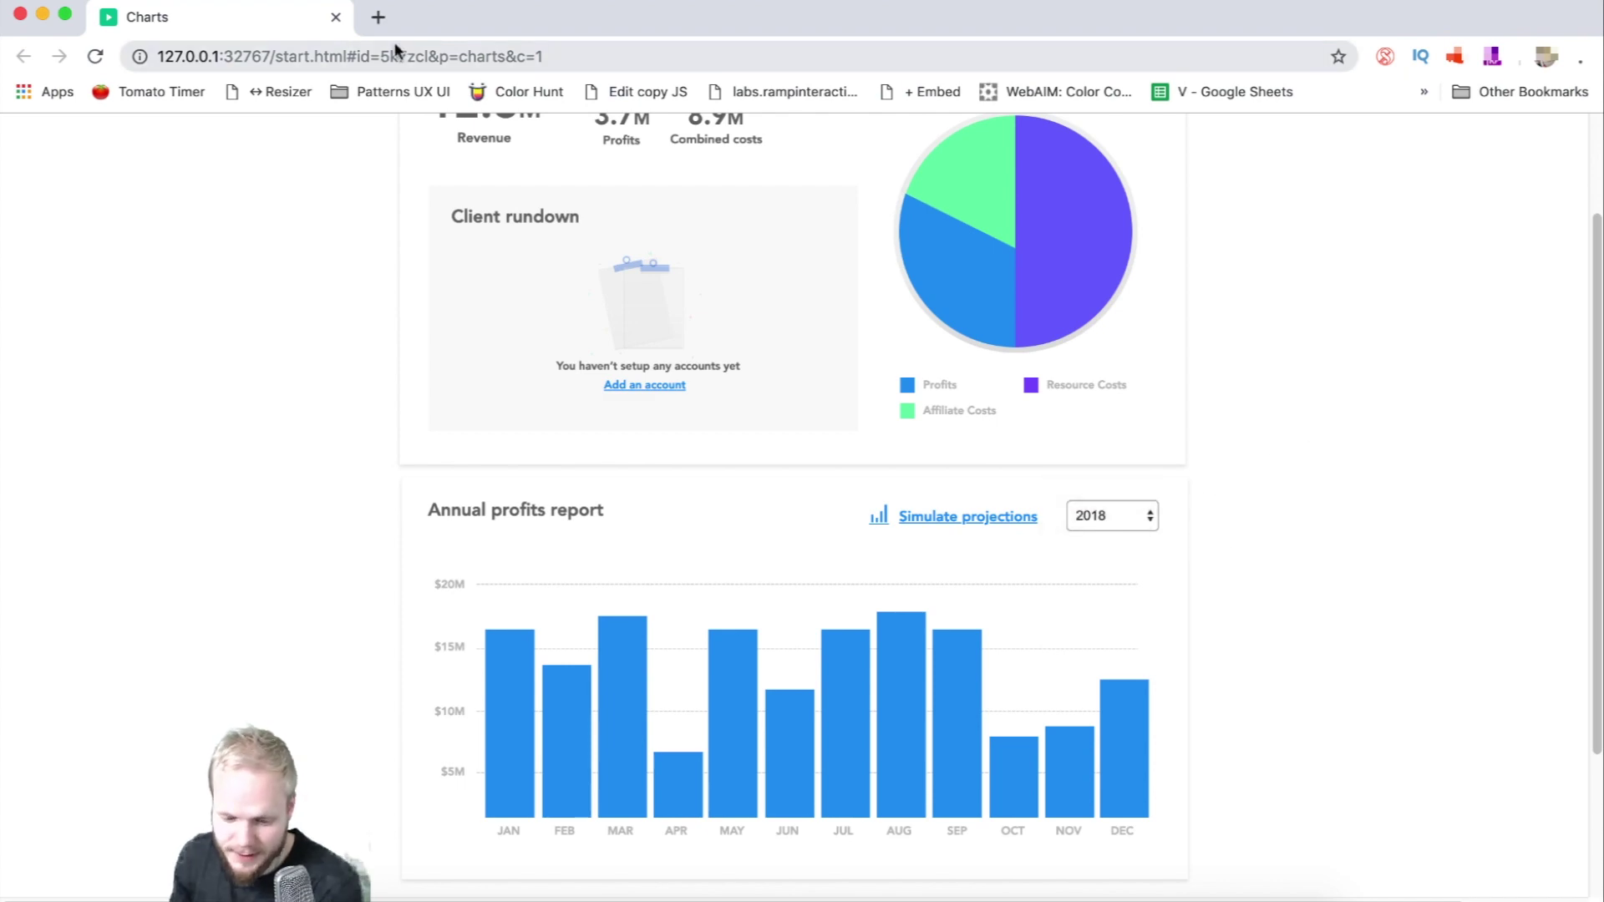
click(337, 18)
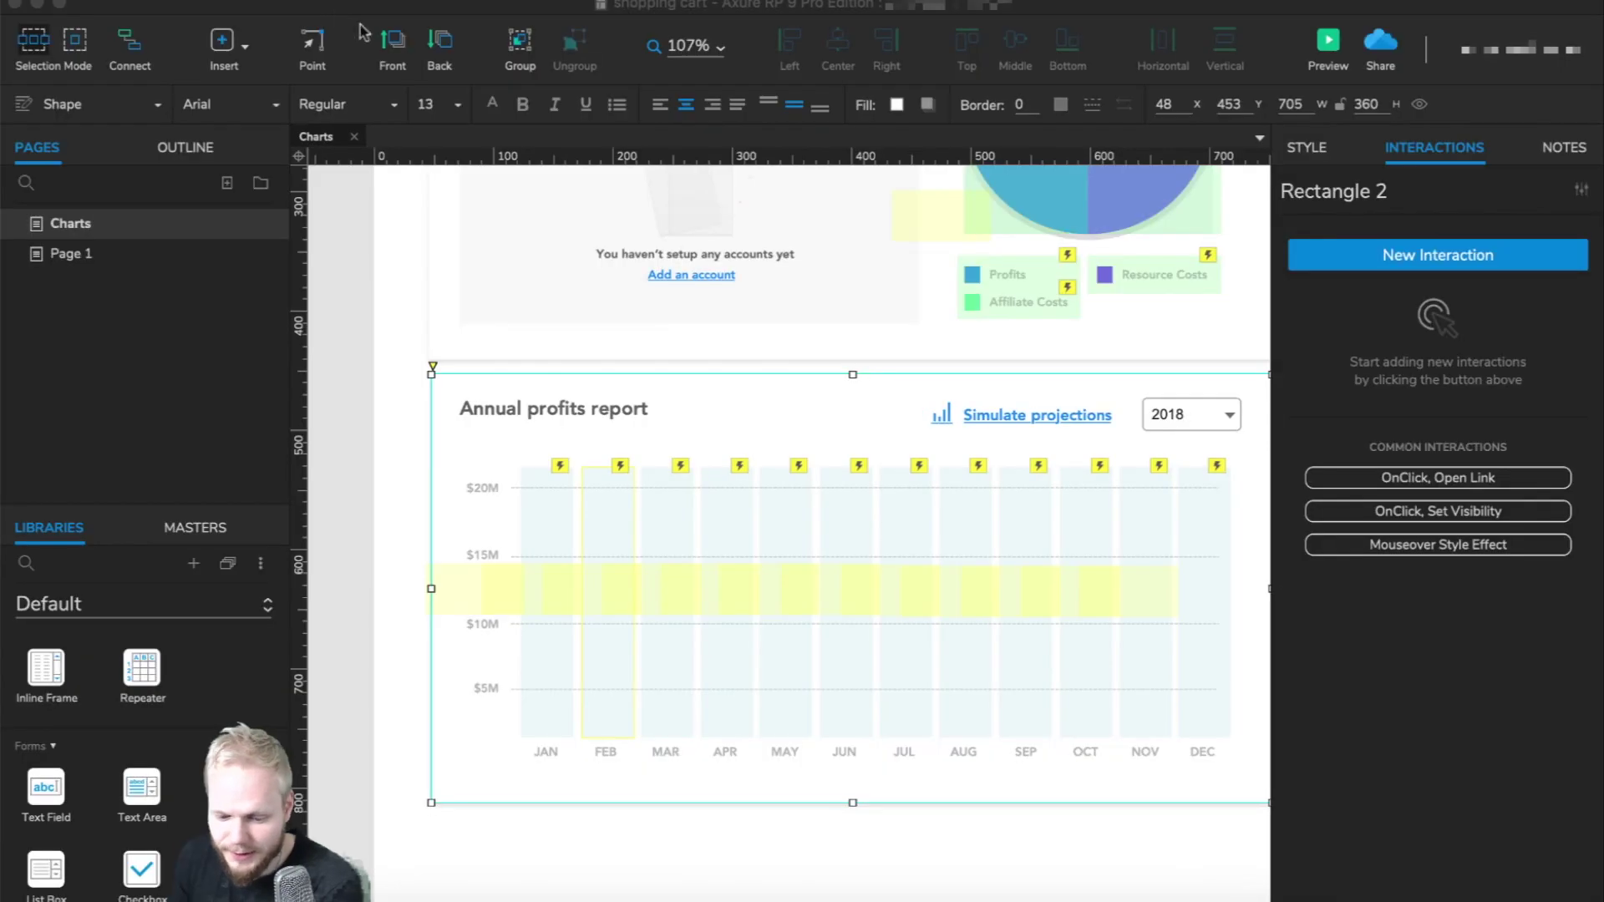
Convert all the monthly bars and their tooltips into one dynamic panel named ++YearlyReportBars.
click(452, 451)
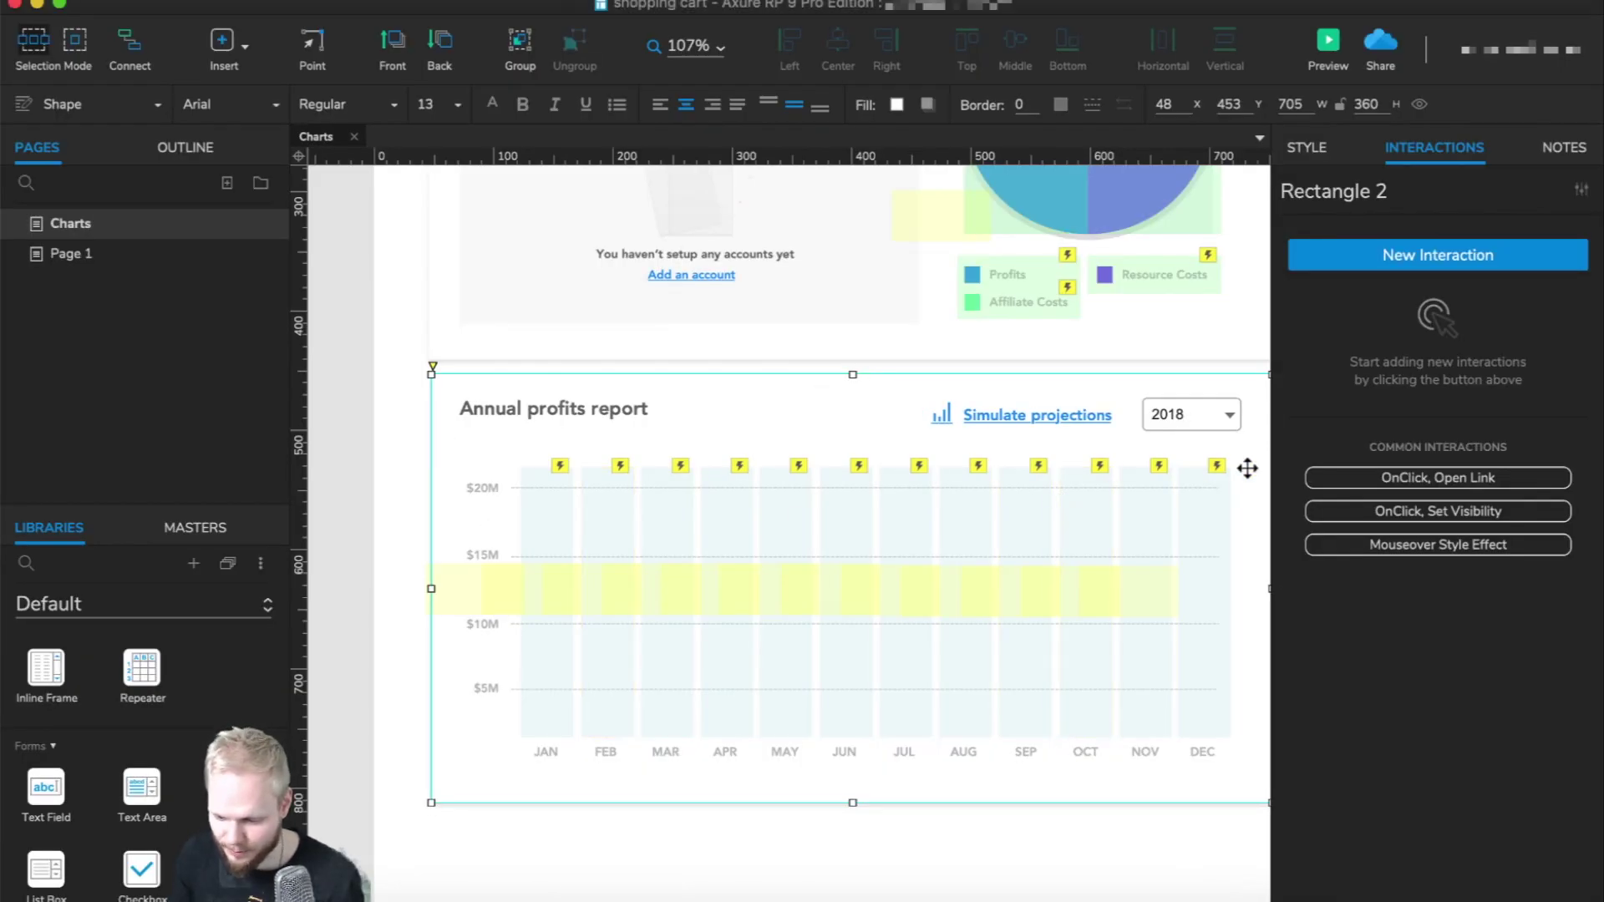
click(1214, 529)
scroll(1214, 529, right, 2)
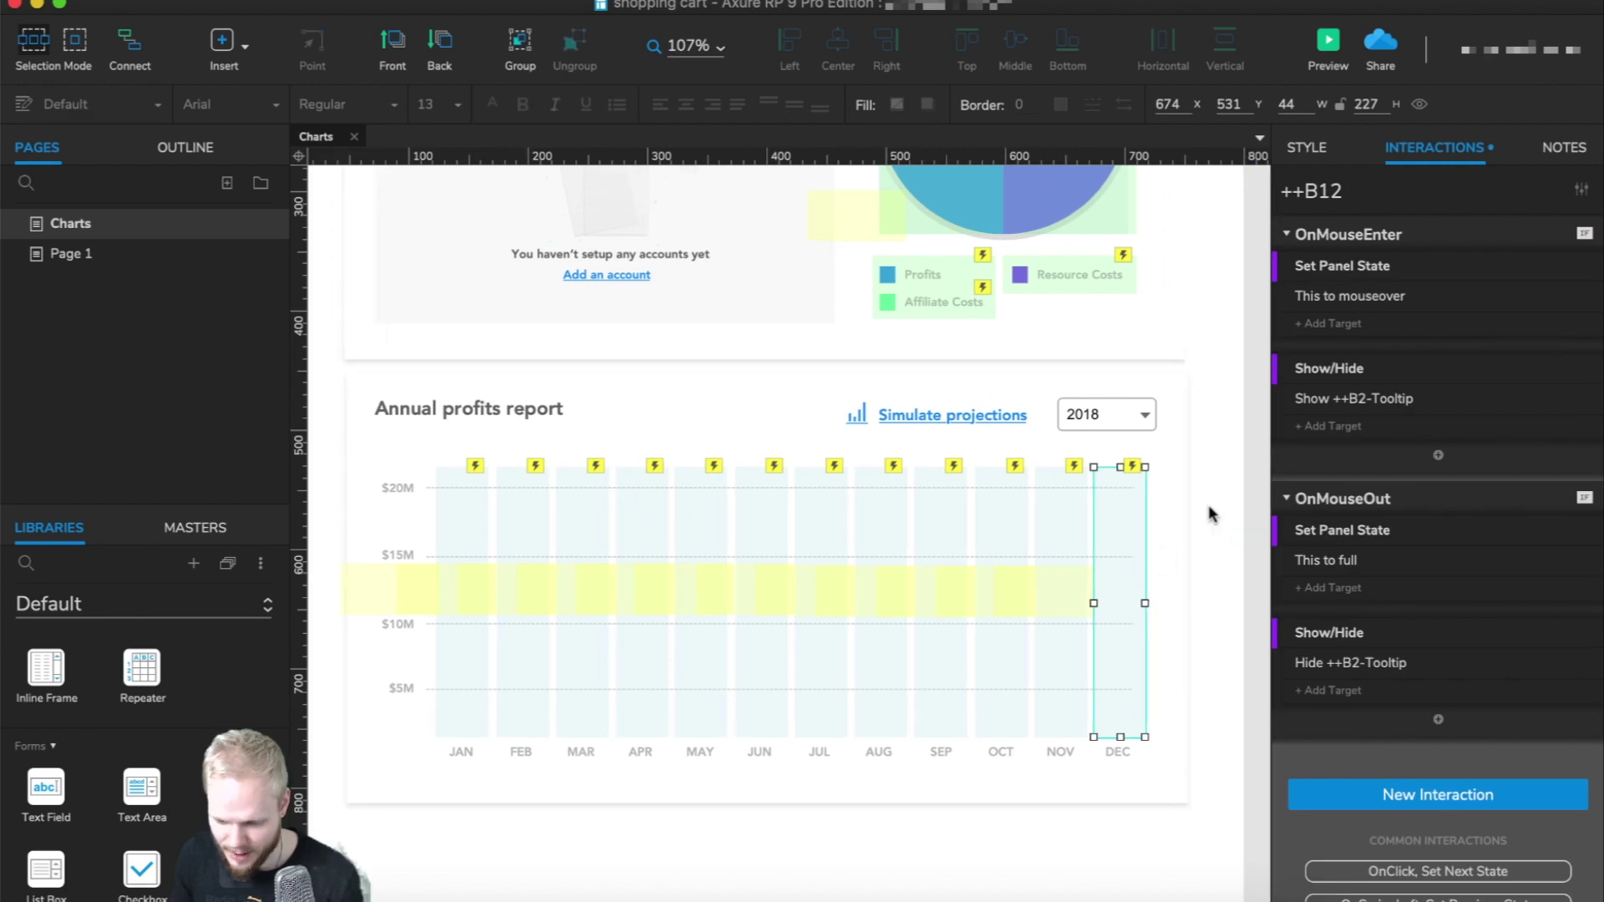
drag(1218, 489, 927, 609)
right_click(1116, 499)
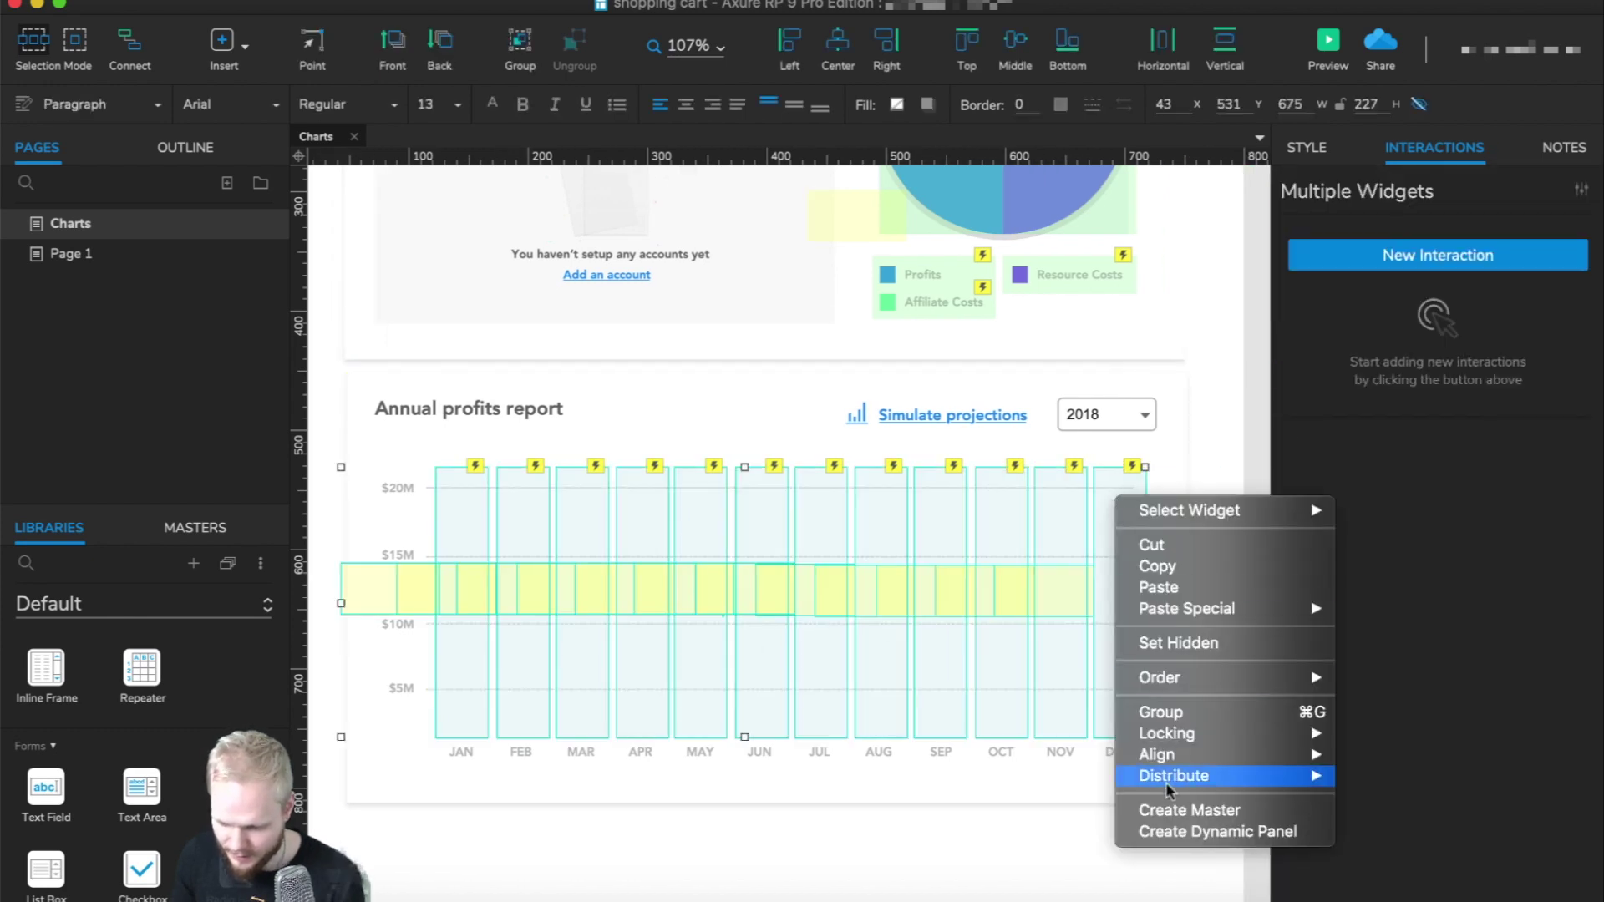
click(1188, 833)
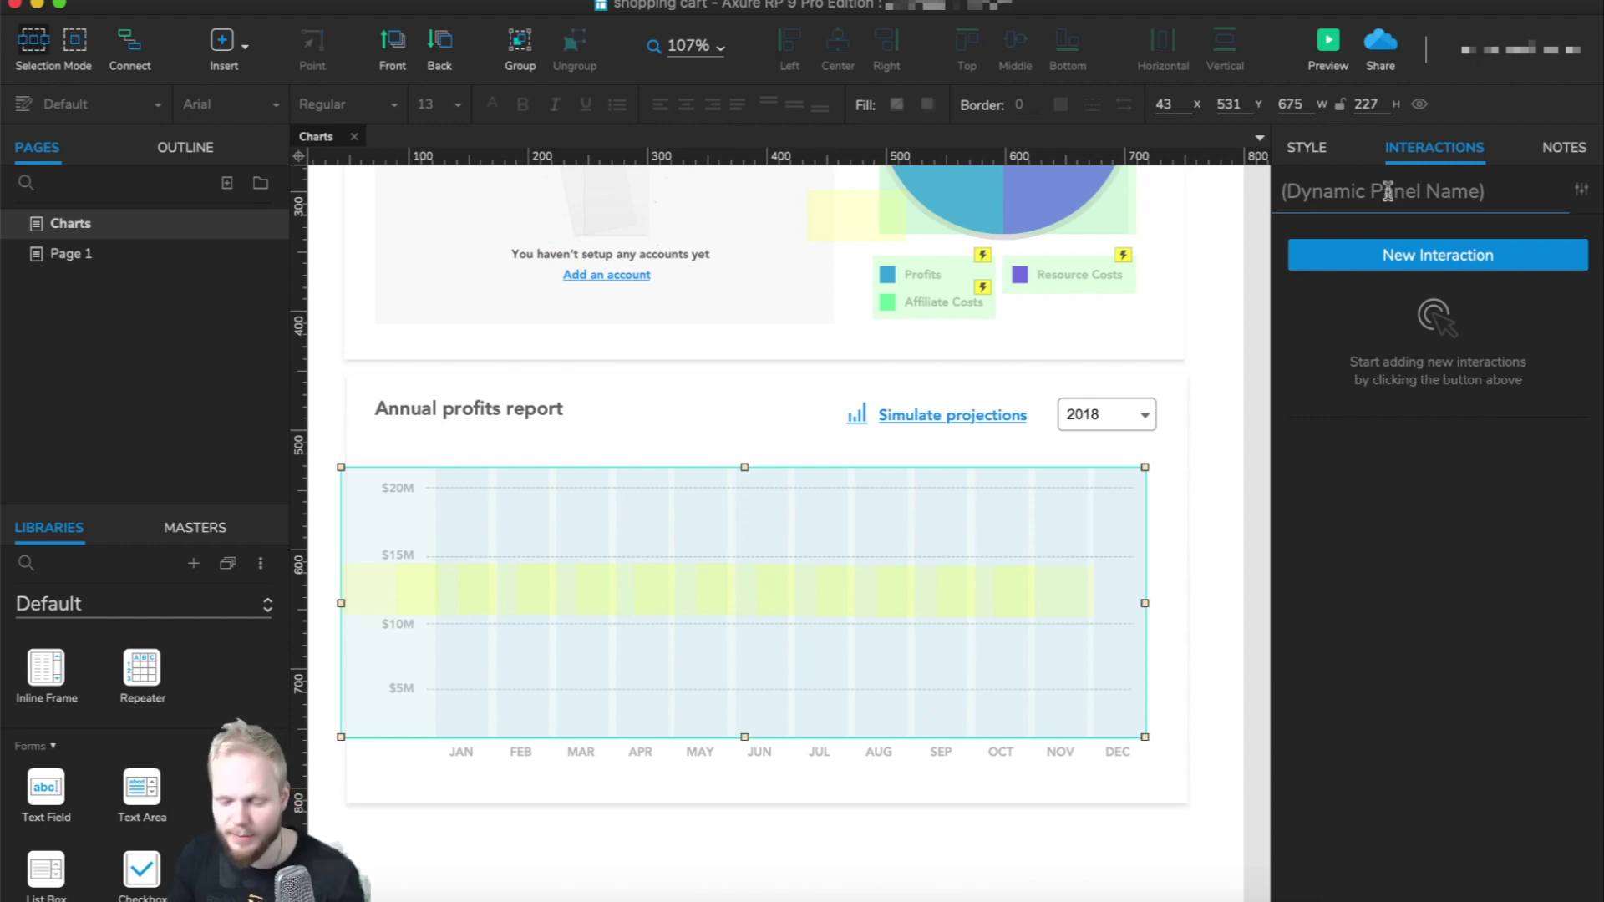
click(1420, 191)
text(++)
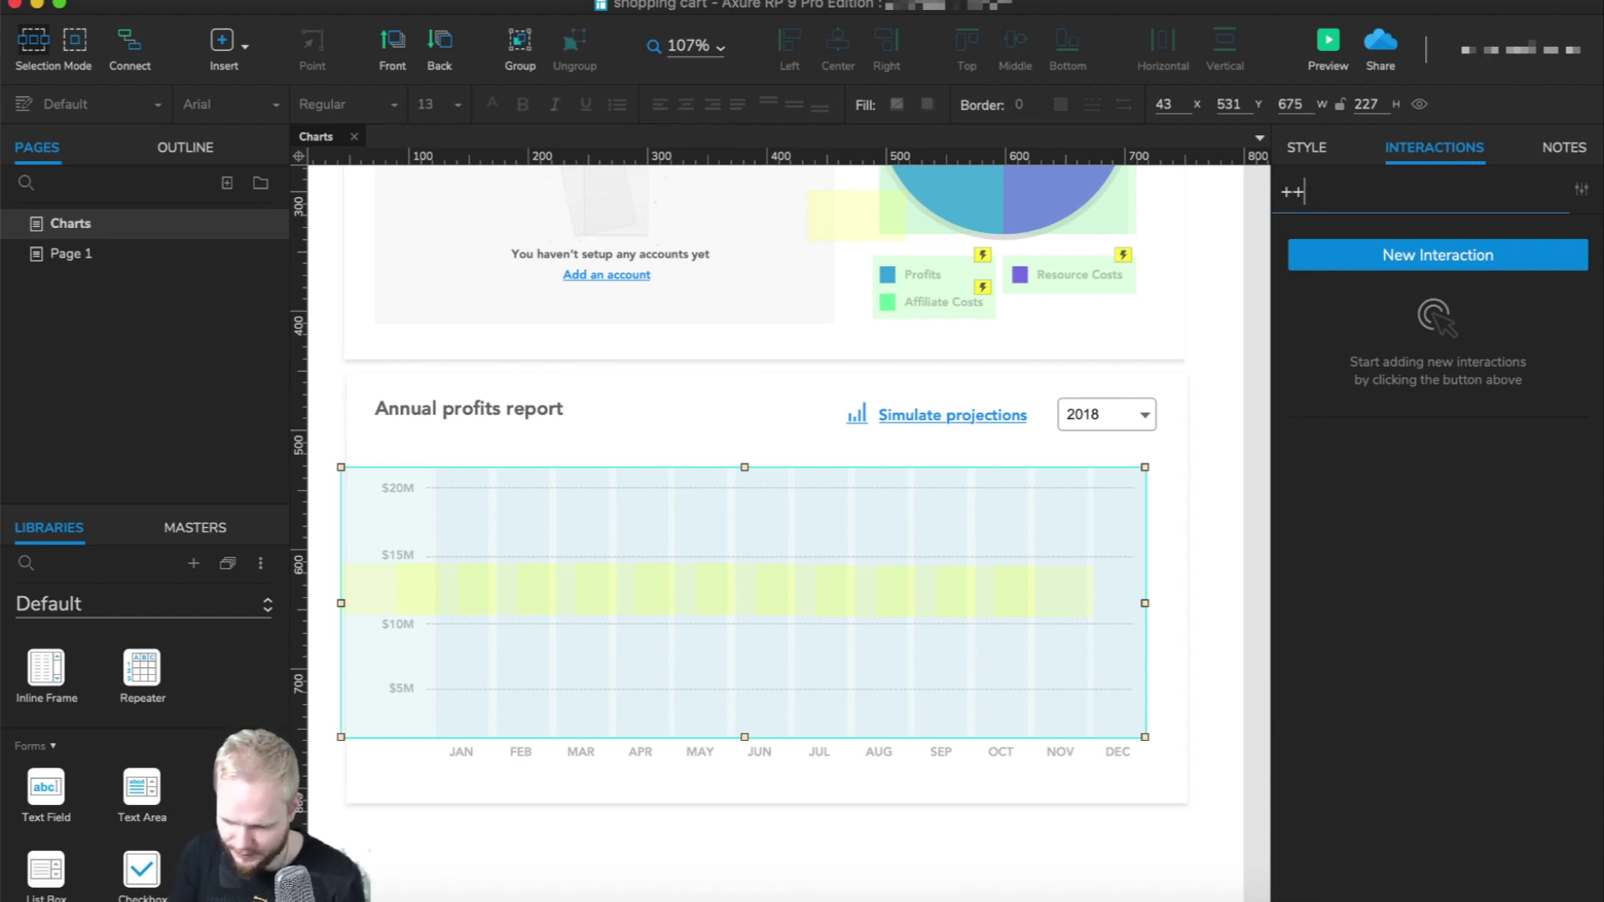
key(BackSpace)
text(++)
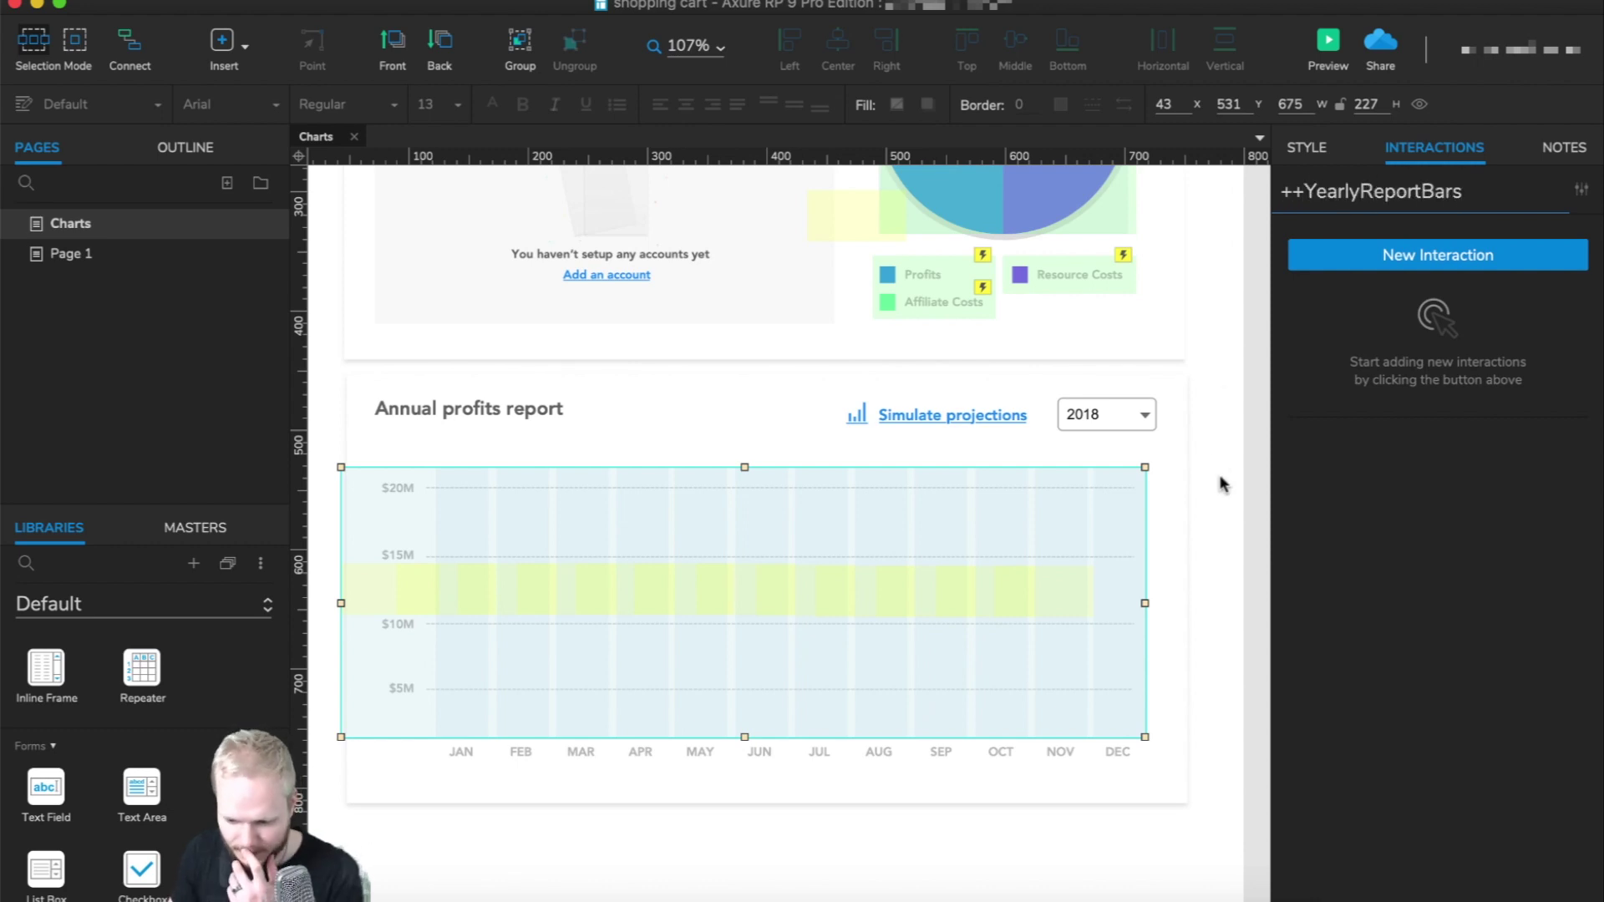
key(Return)
Rename State1 of ++YearlyReportBars to 2018 and add a second state named 2019.
double_click(1008, 567)
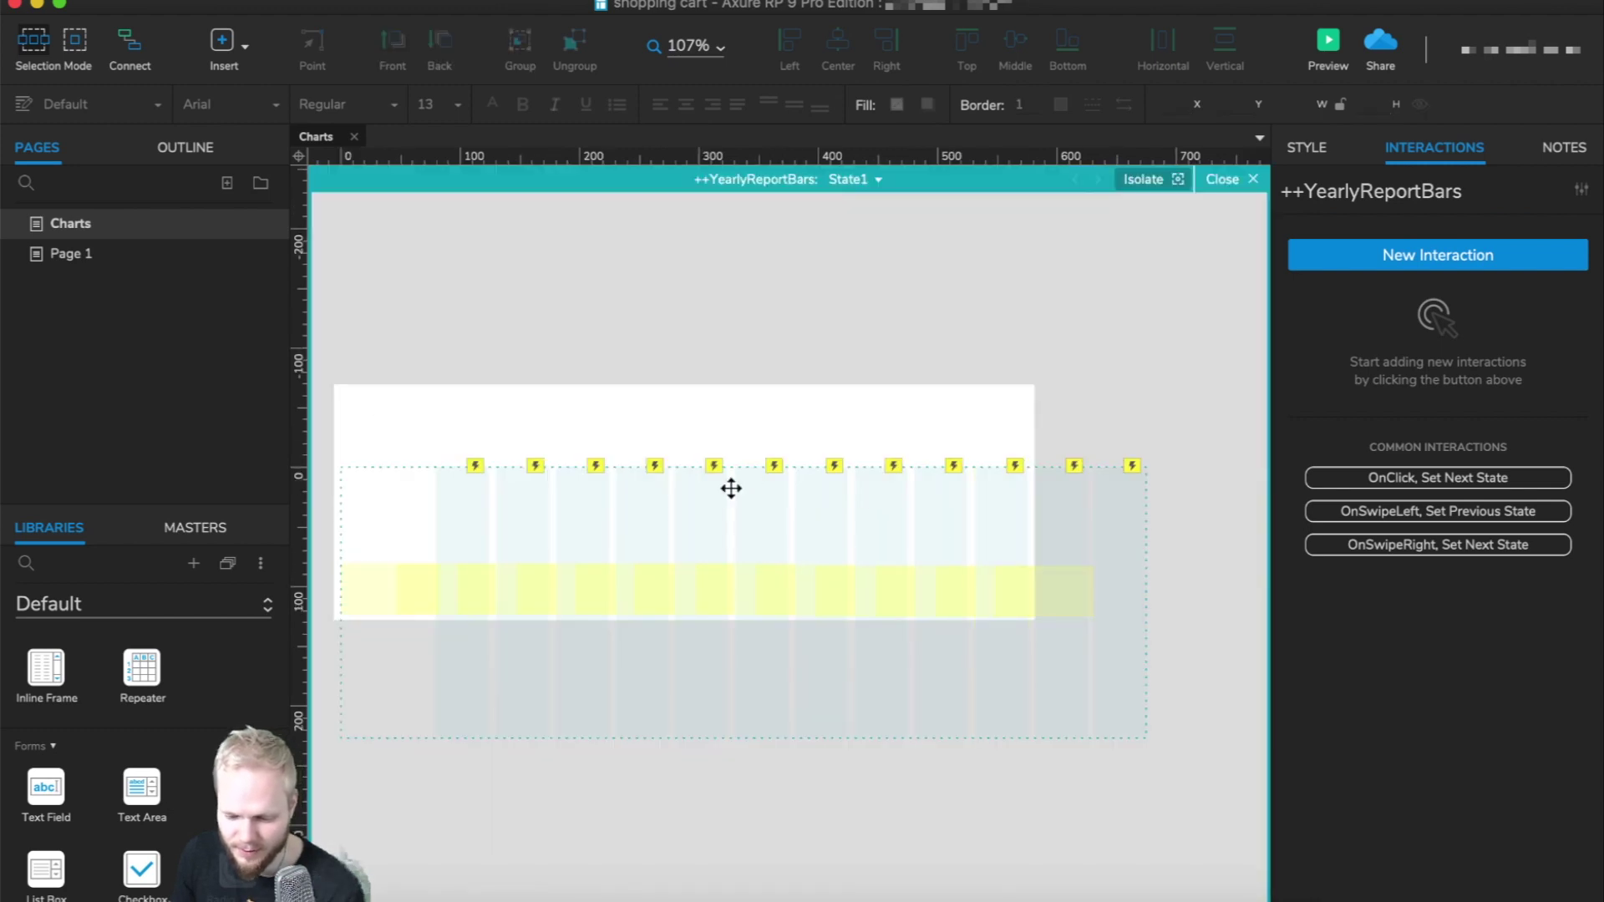
click(876, 178)
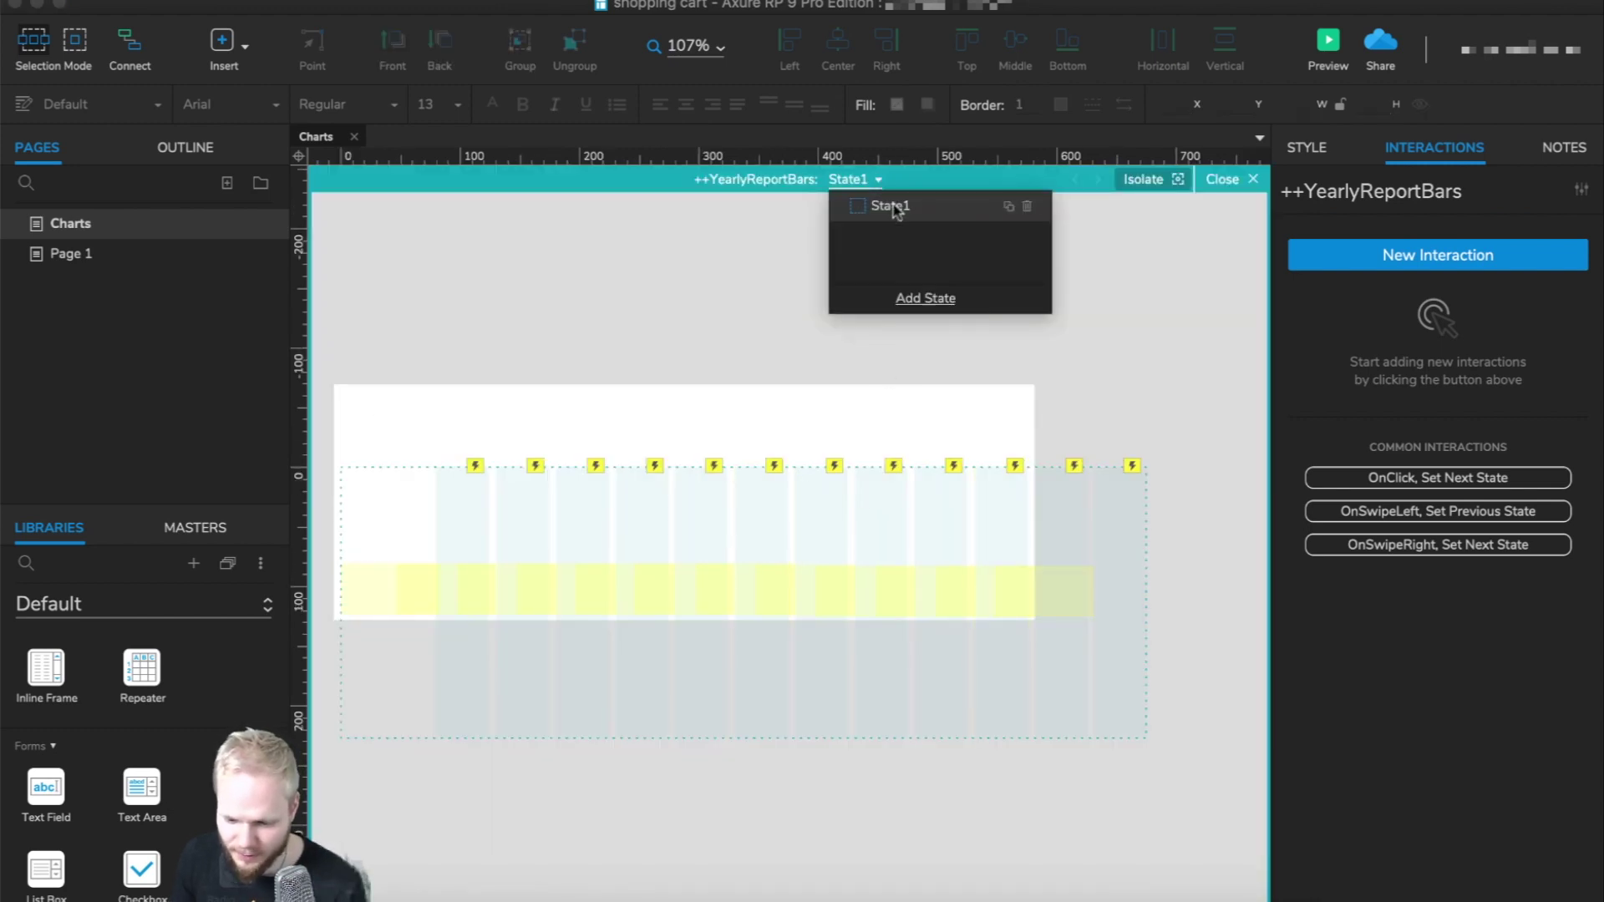
double_click(890, 206)
text(2018)
click(918, 298)
text(201)
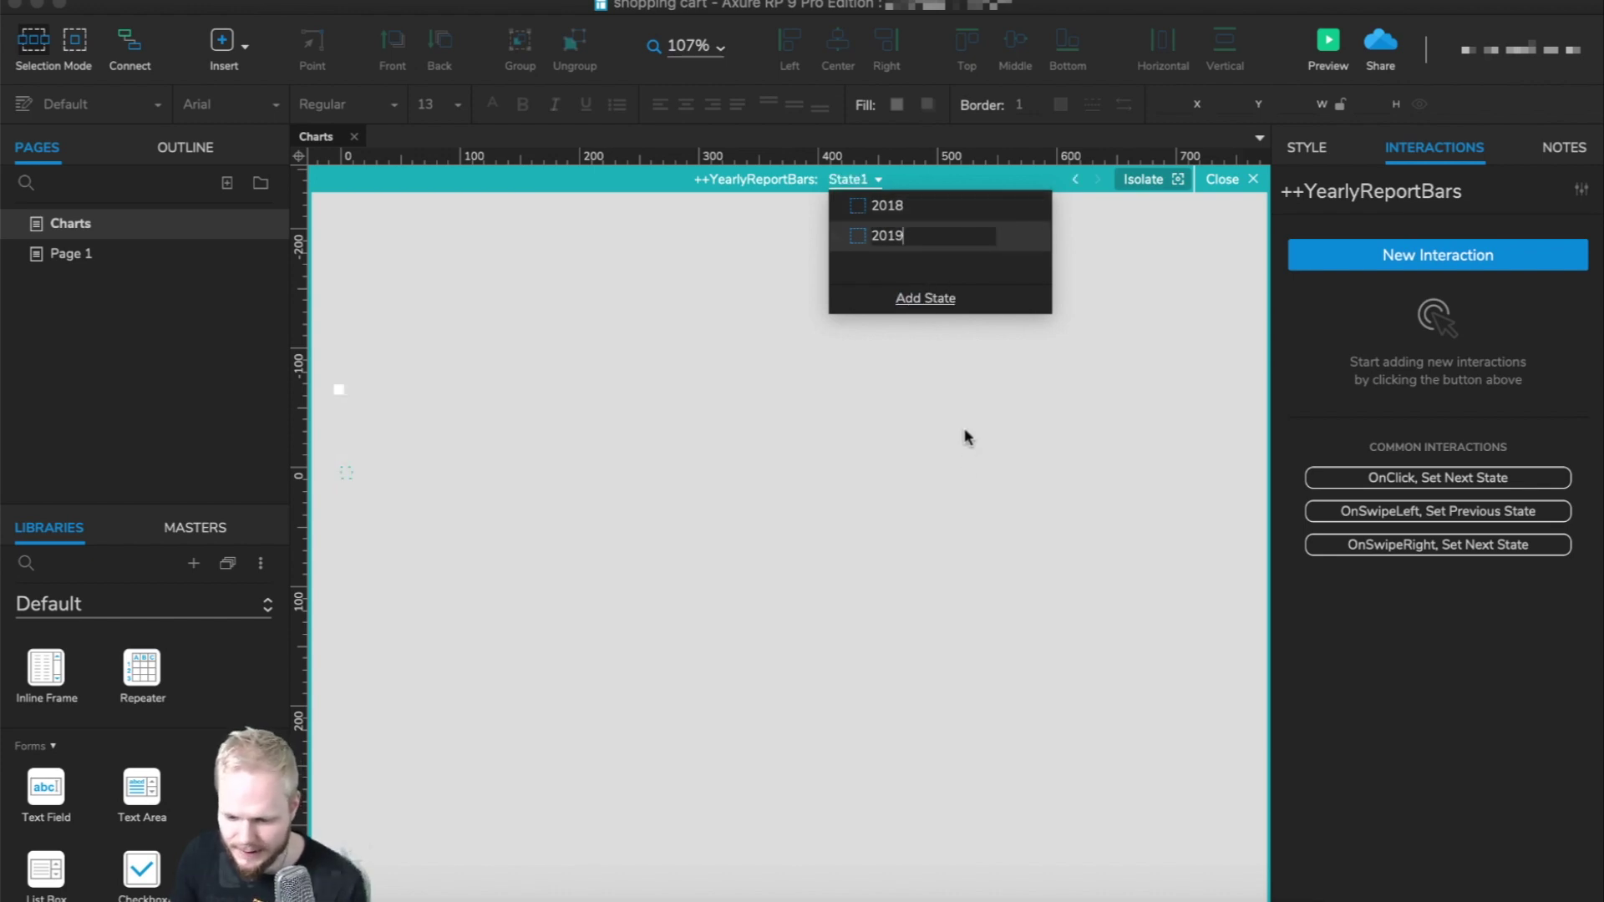
text(9)
key(Return)
Fill the 2019 state with copies of the 2018 bars, keeping only the January and February bars and their two tooltips.
shift+click(1059, 533)
click(1195, 416)
drag(1190, 389, 562, 808)
key(Delete)
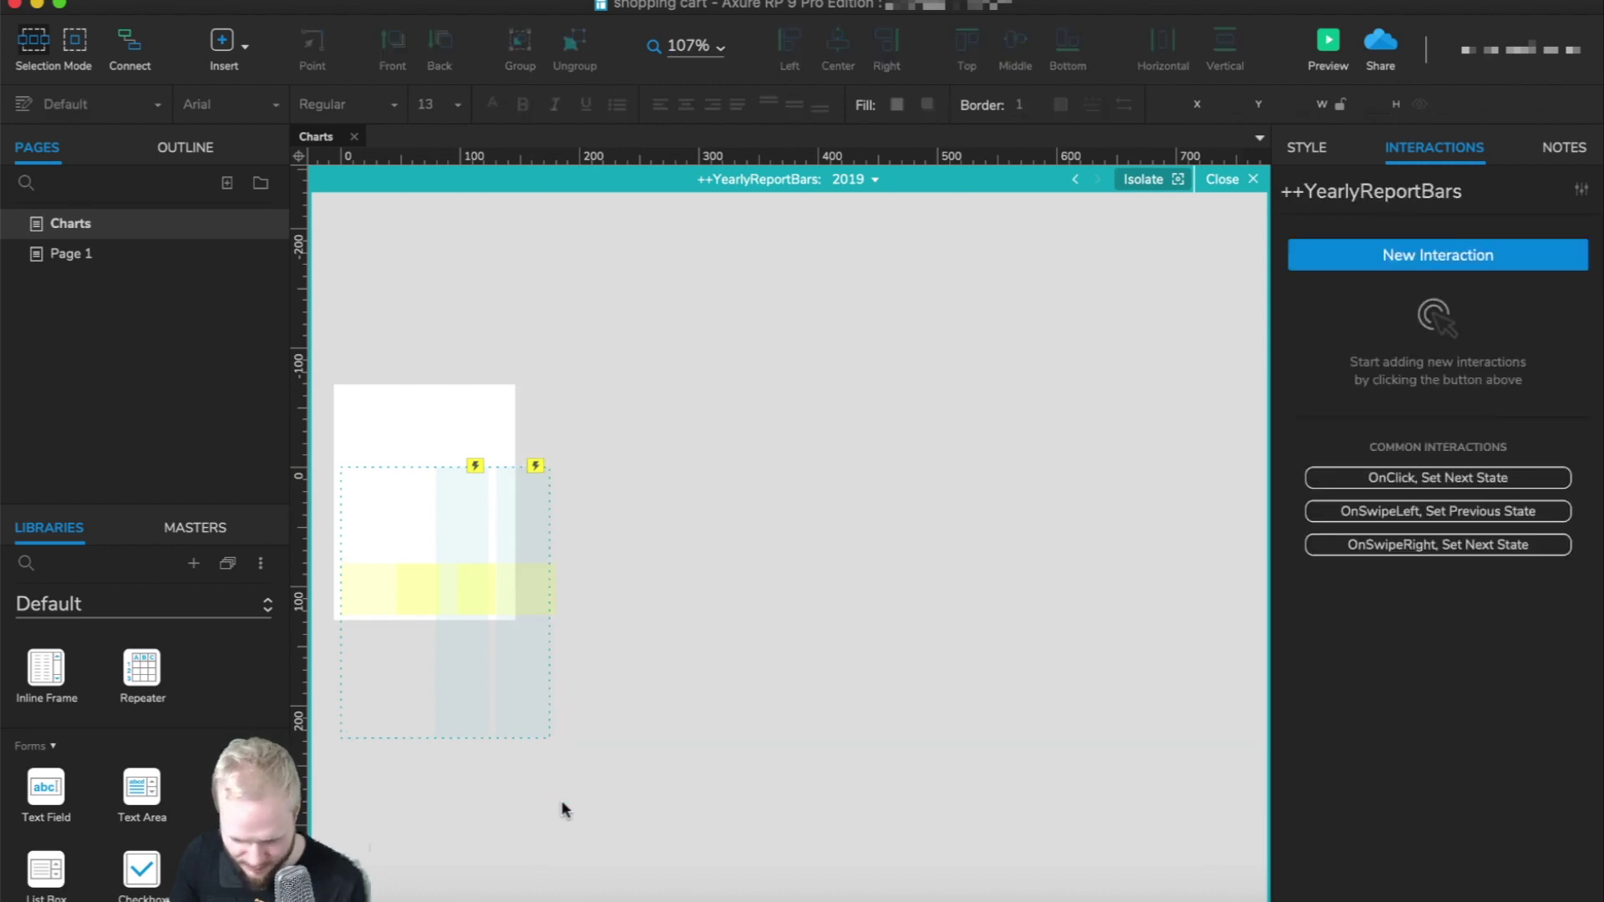
click(543, 569)
click(415, 587)
click(472, 580)
click(524, 579)
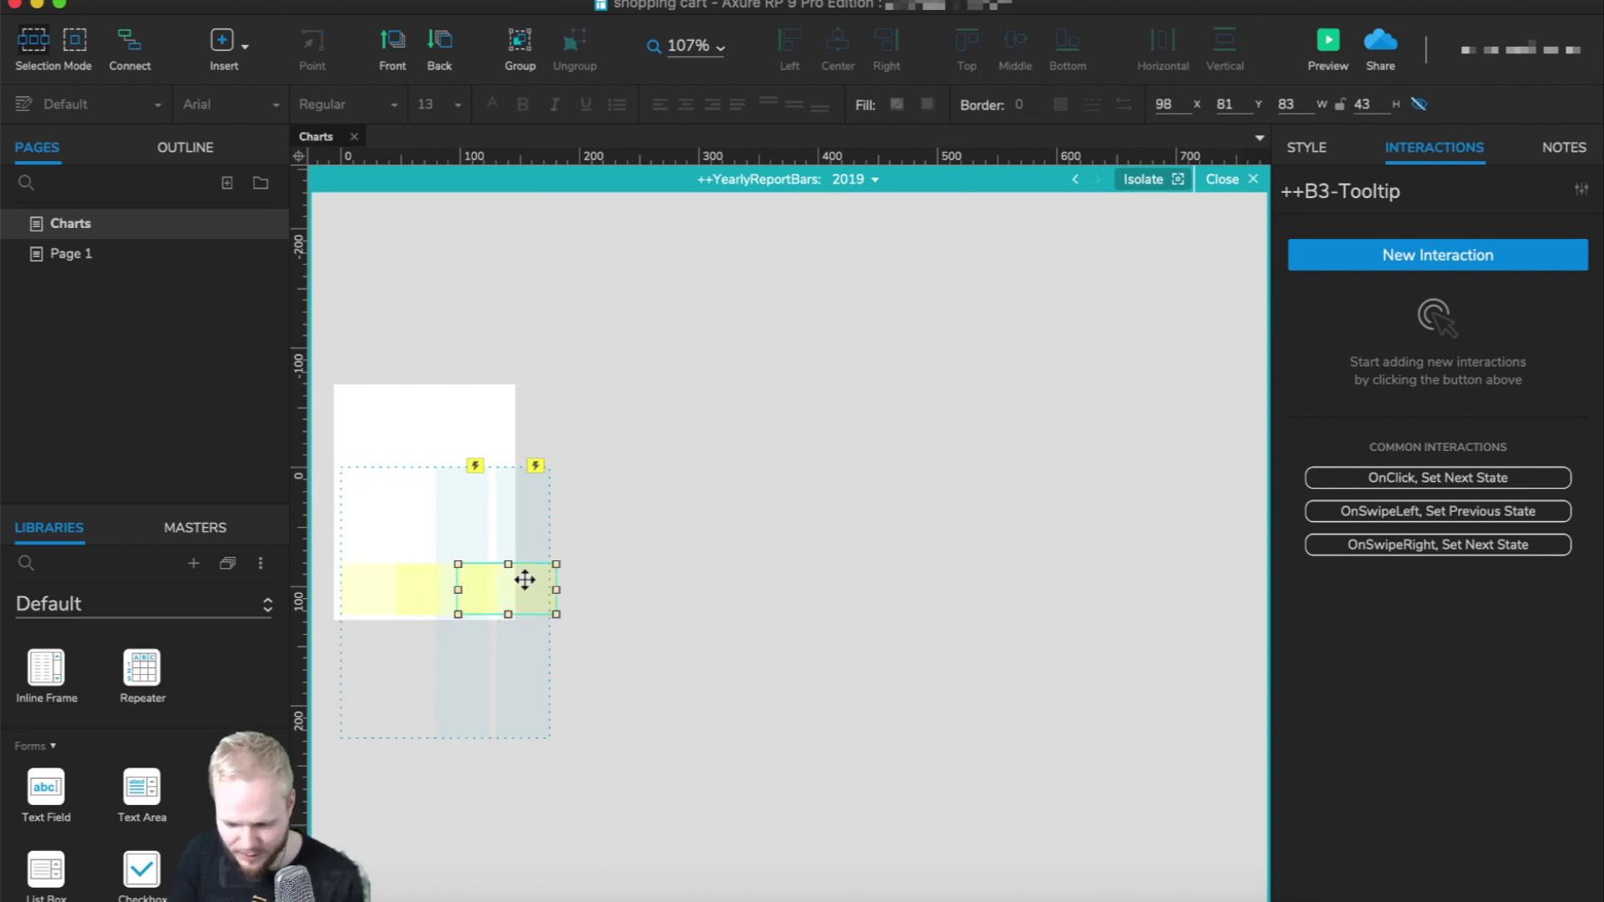
key(Delete)
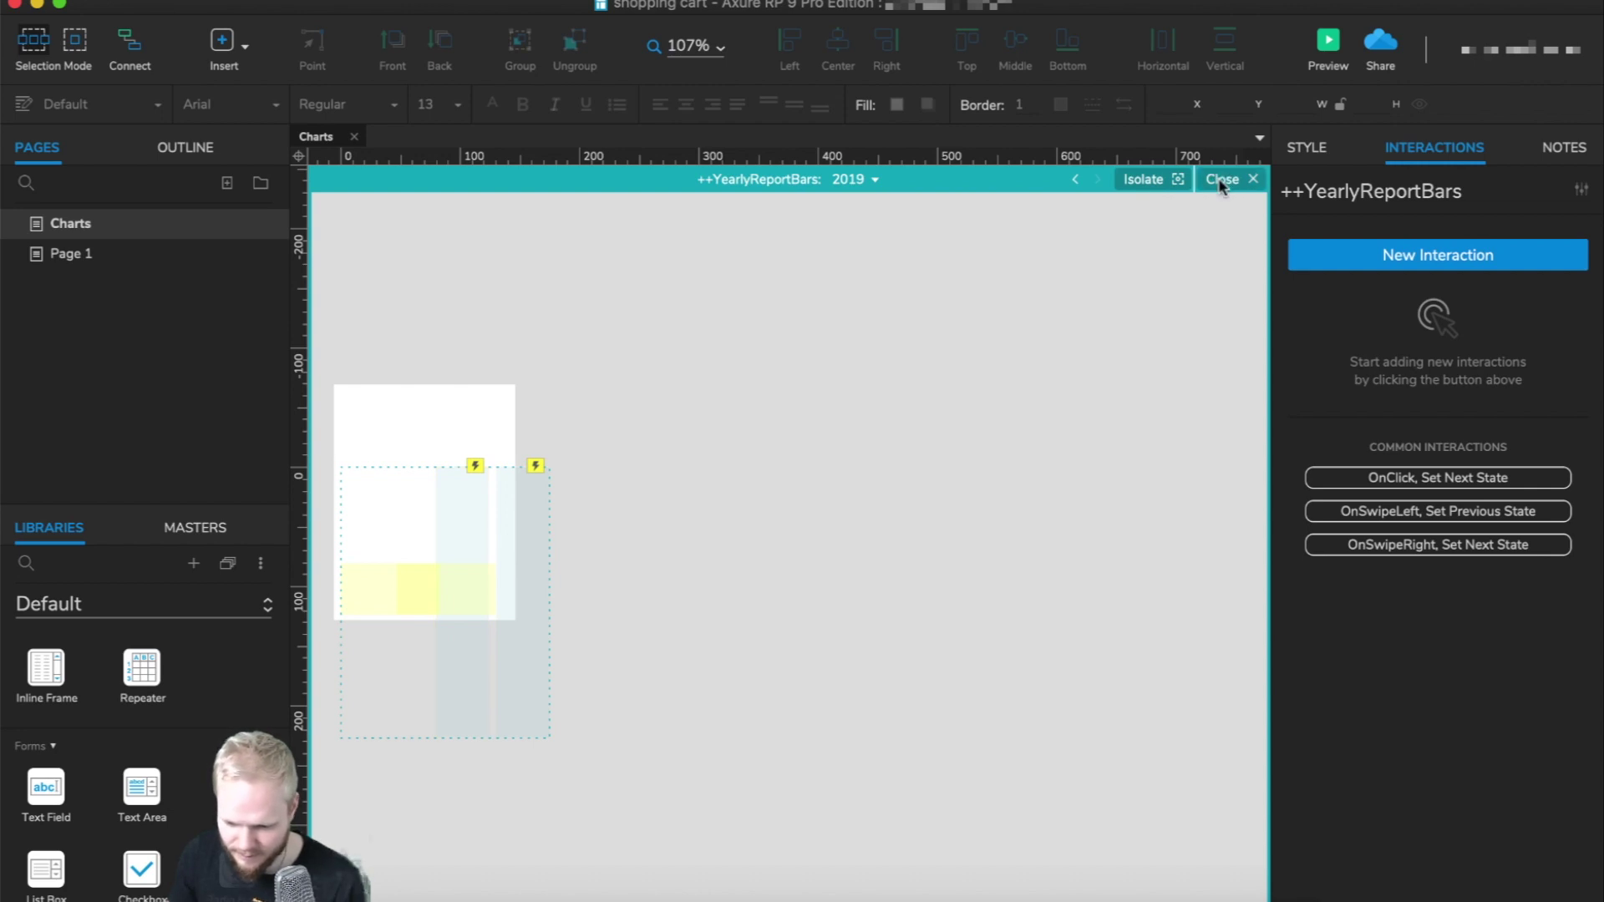
Shorten the January bar of the 2019 state to about 59 px high in its full and mouseover states and close the panel.
double_click(459, 503)
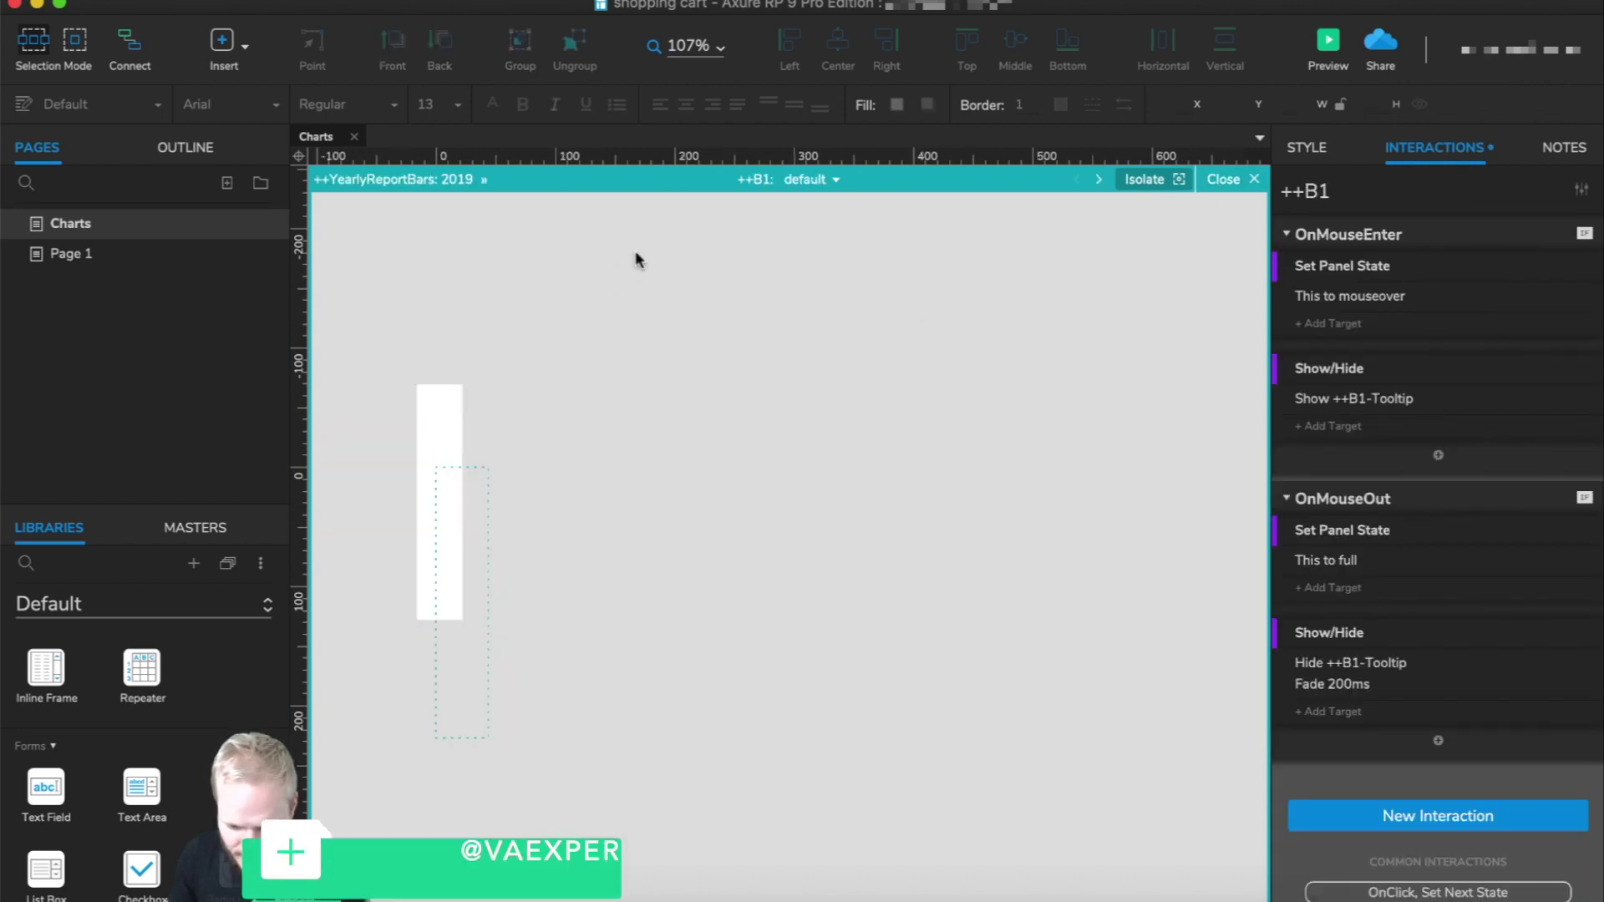
click(814, 179)
click(836, 235)
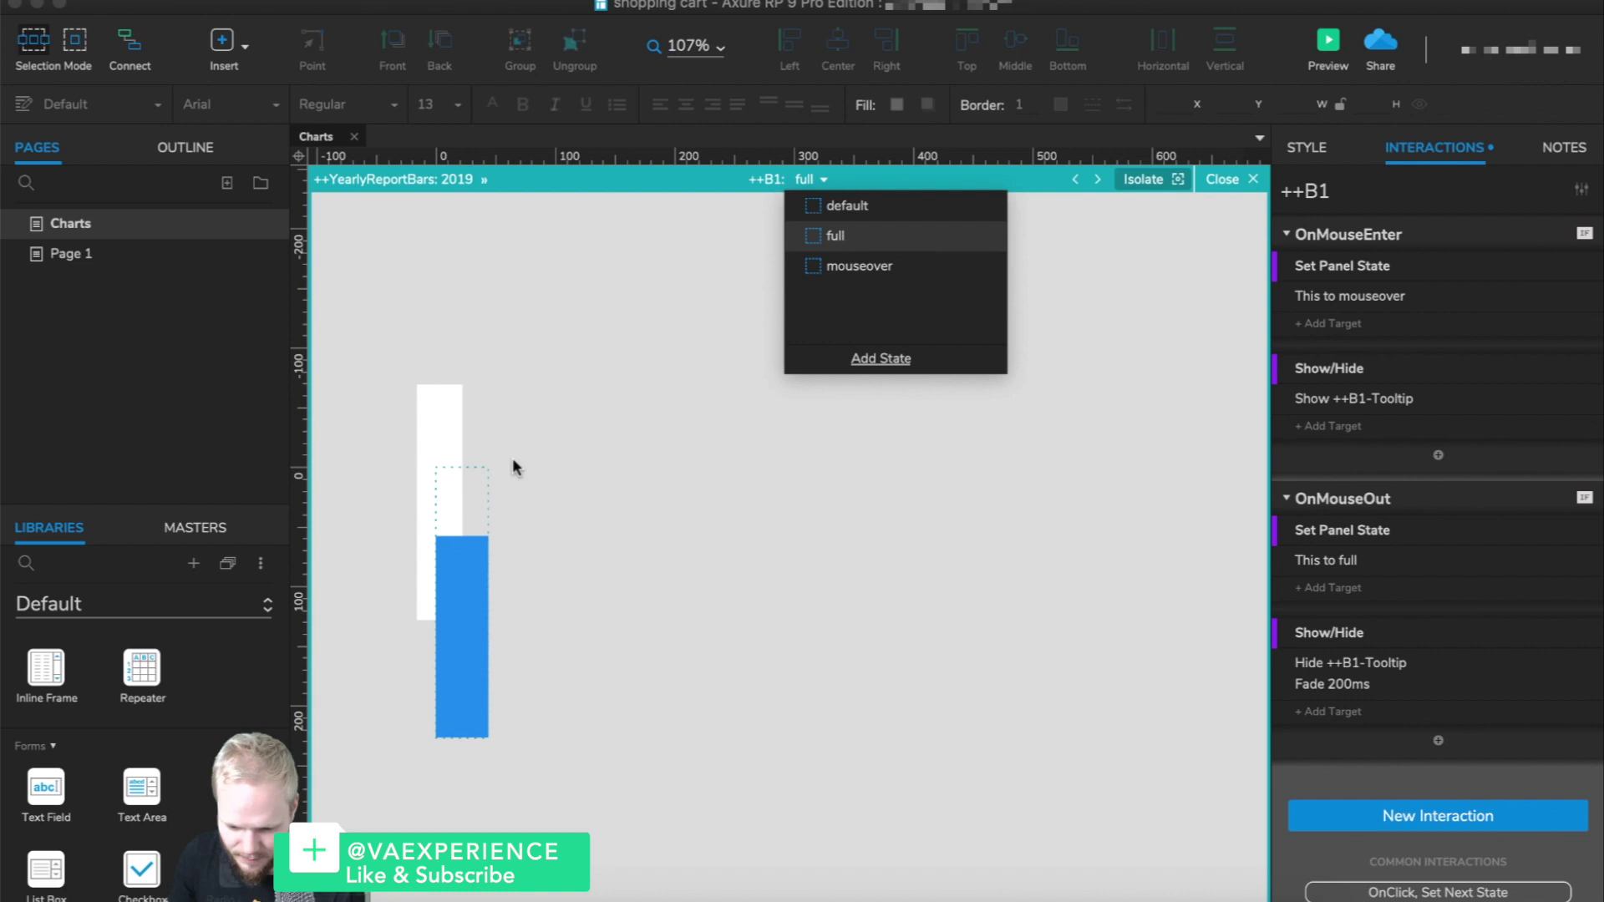
click(463, 536)
drag(462, 537, 463, 668)
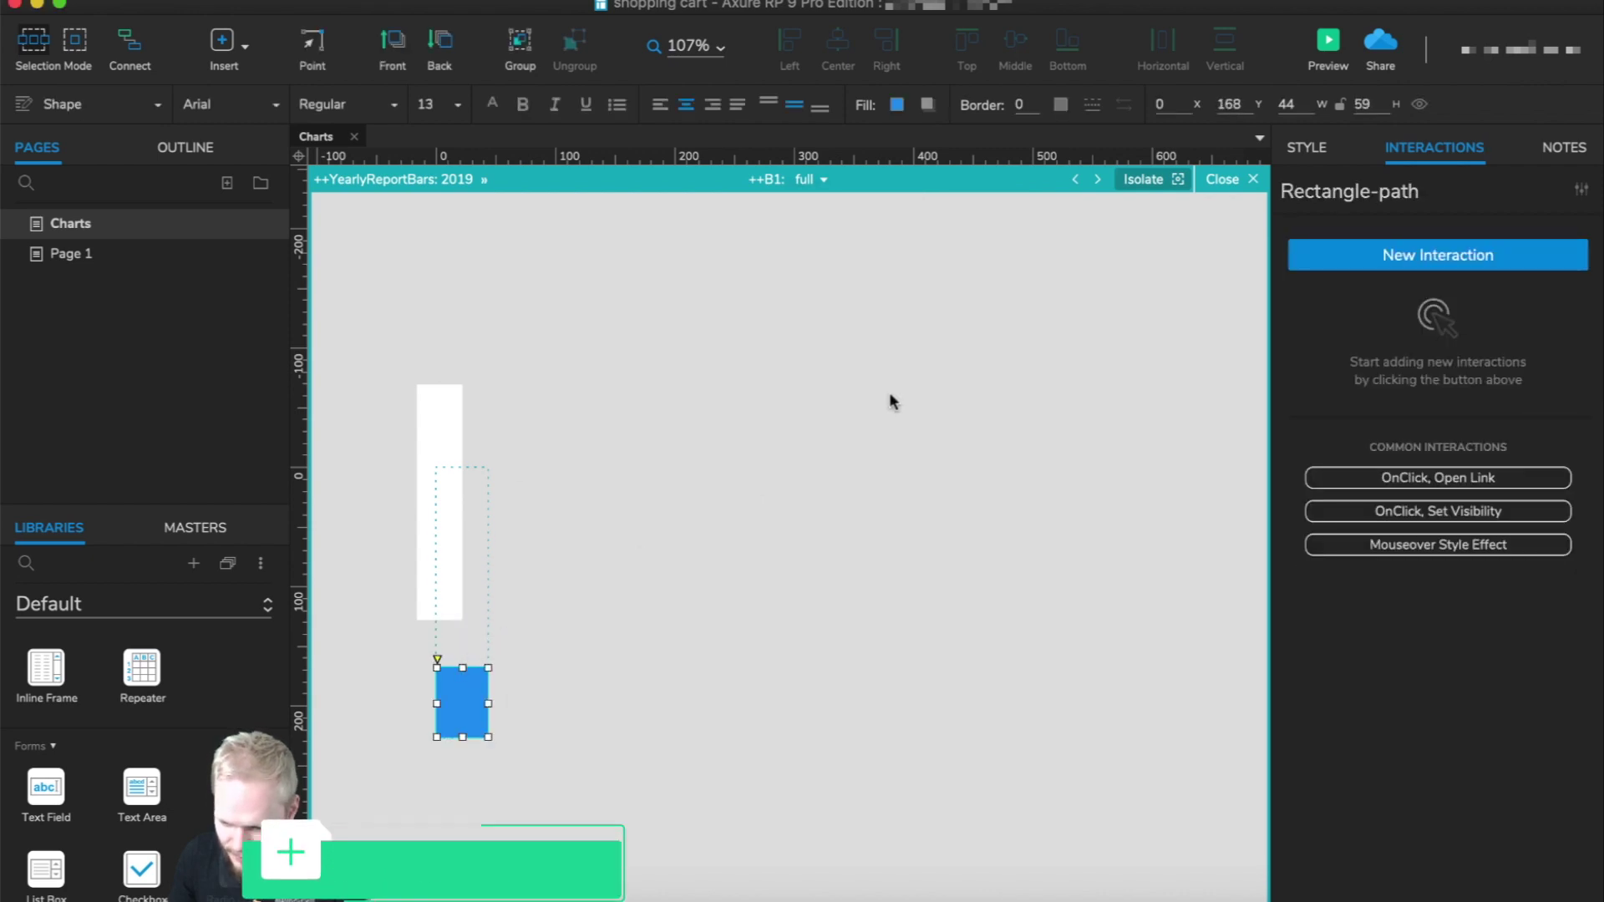
click(822, 183)
click(849, 267)
drag(463, 539, 465, 668)
click(796, 493)
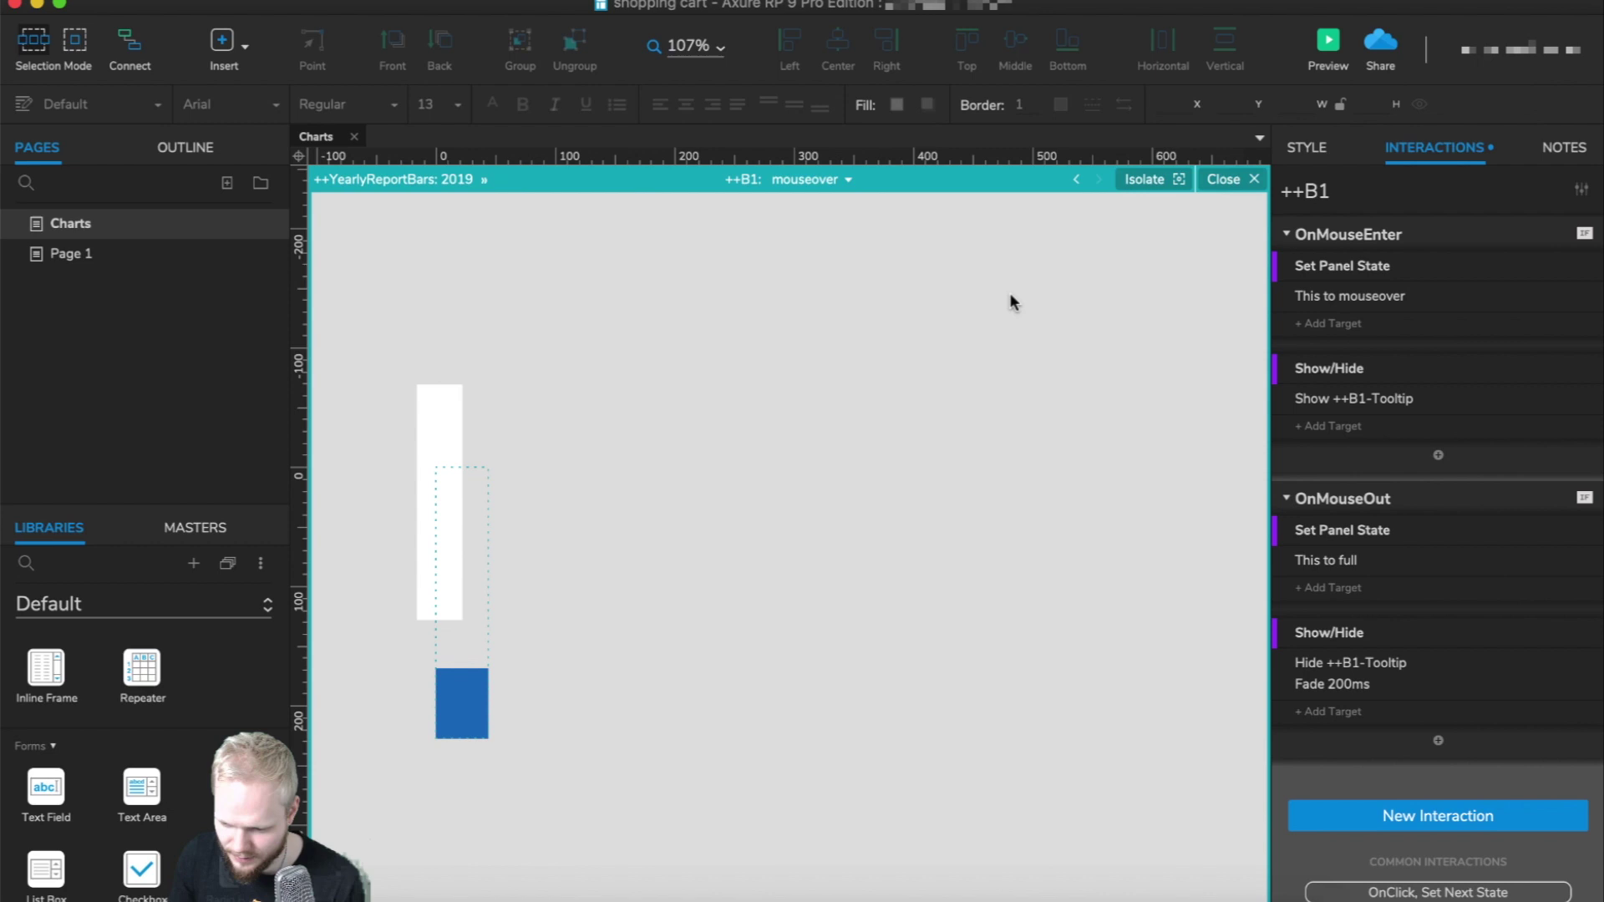
click(1224, 178)
Add an OnSelectionChange interaction with a Set Panel State action to the year droplist, conditioned on its selected option equalling 2018.
click(1132, 420)
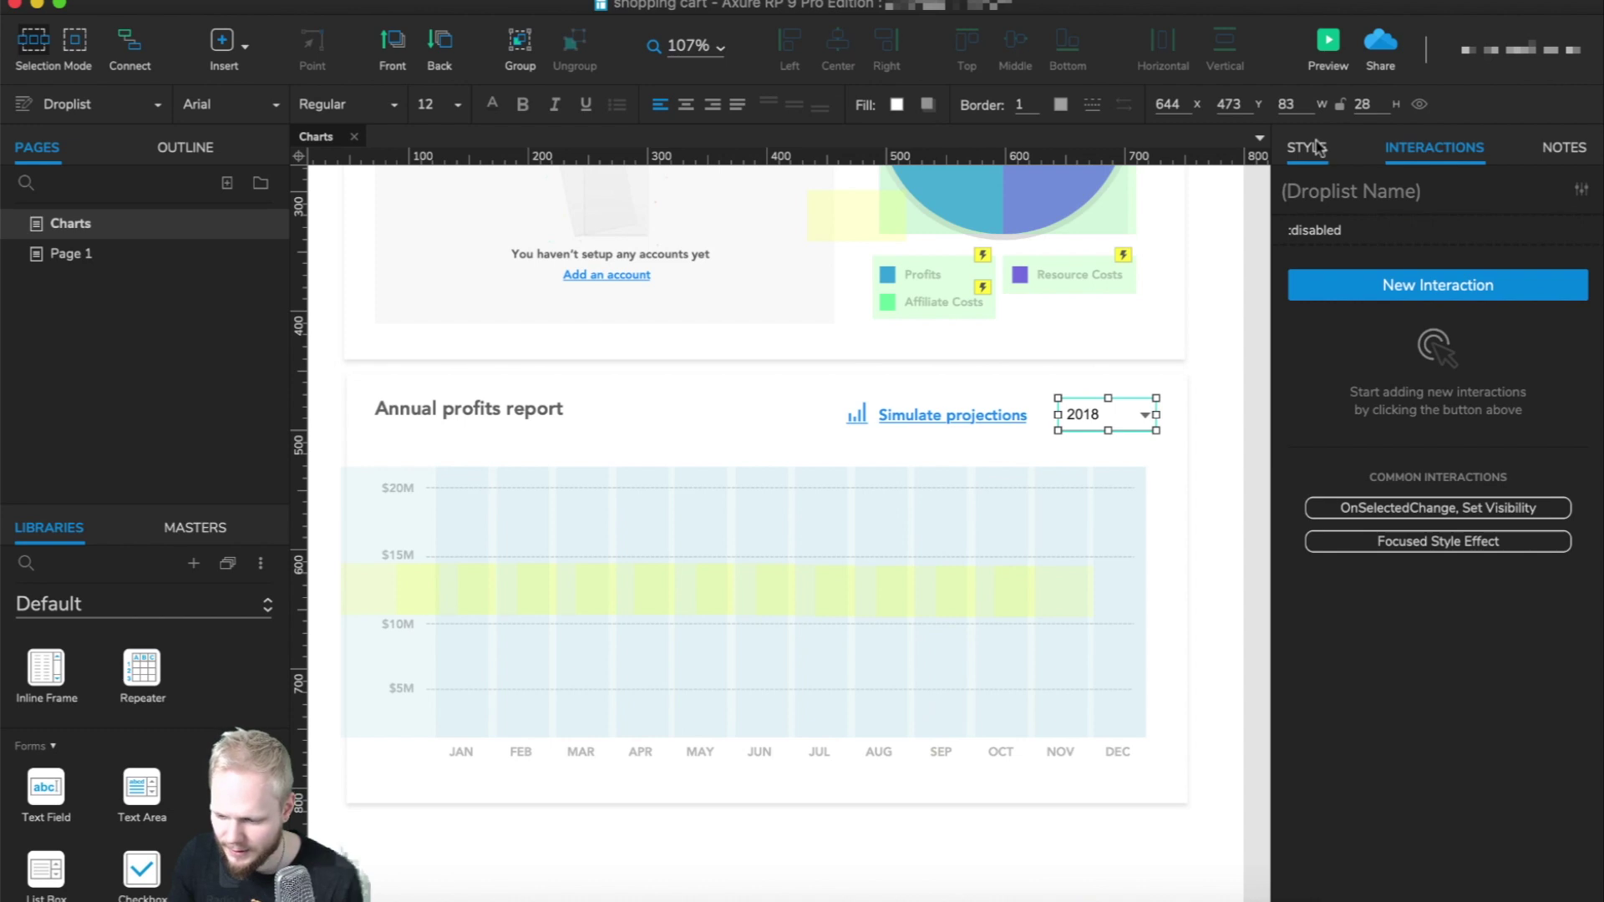
click(1471, 285)
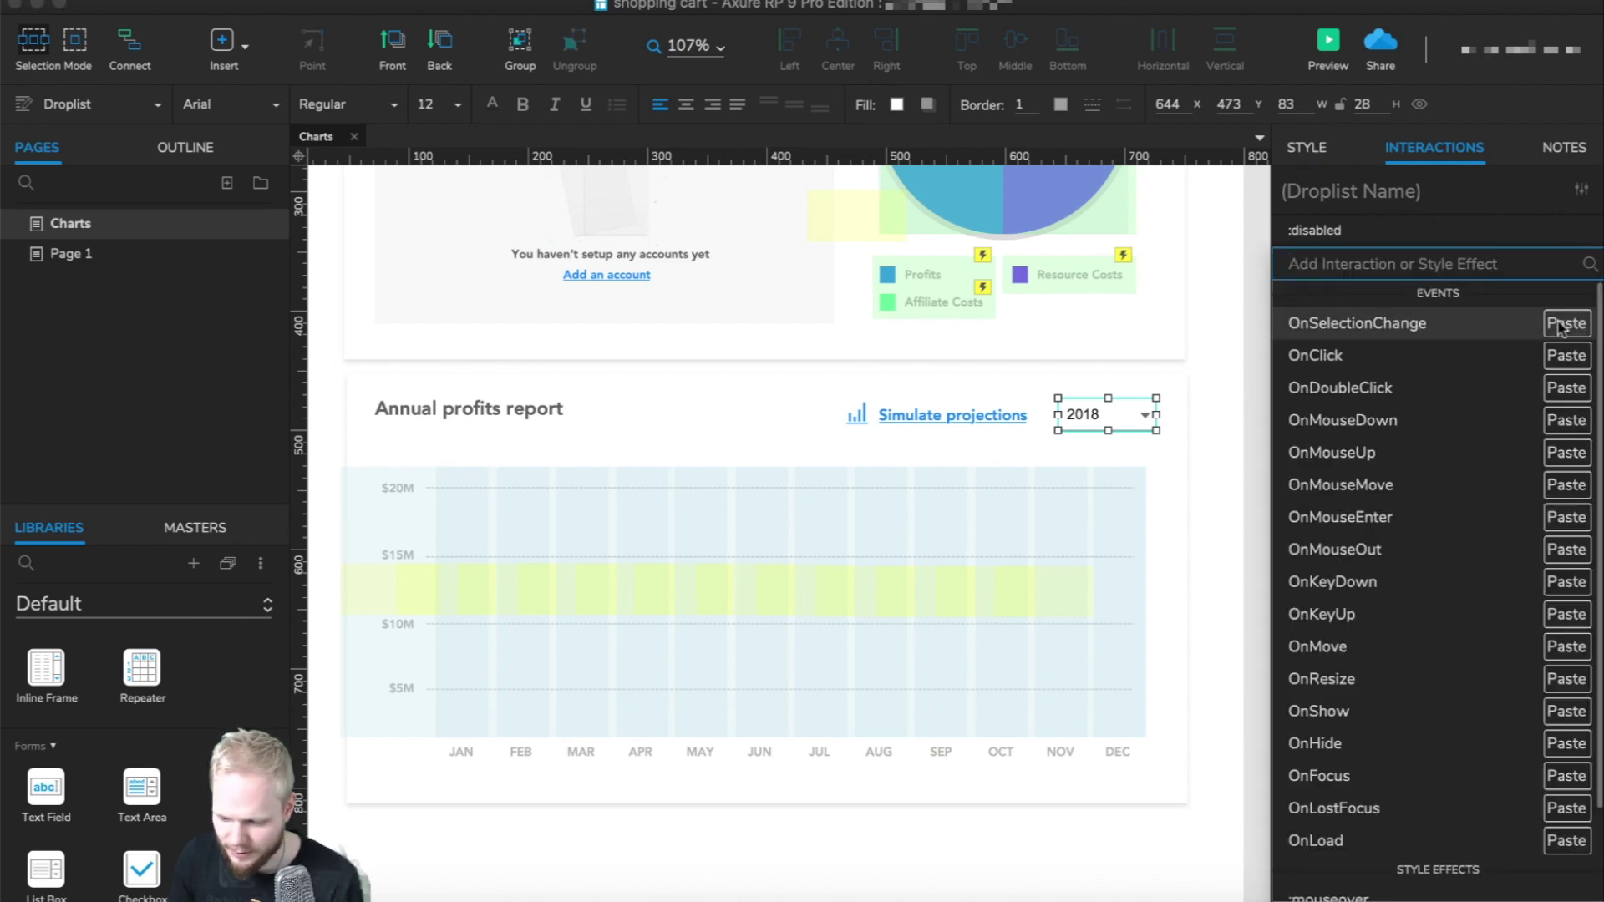
click(1415, 324)
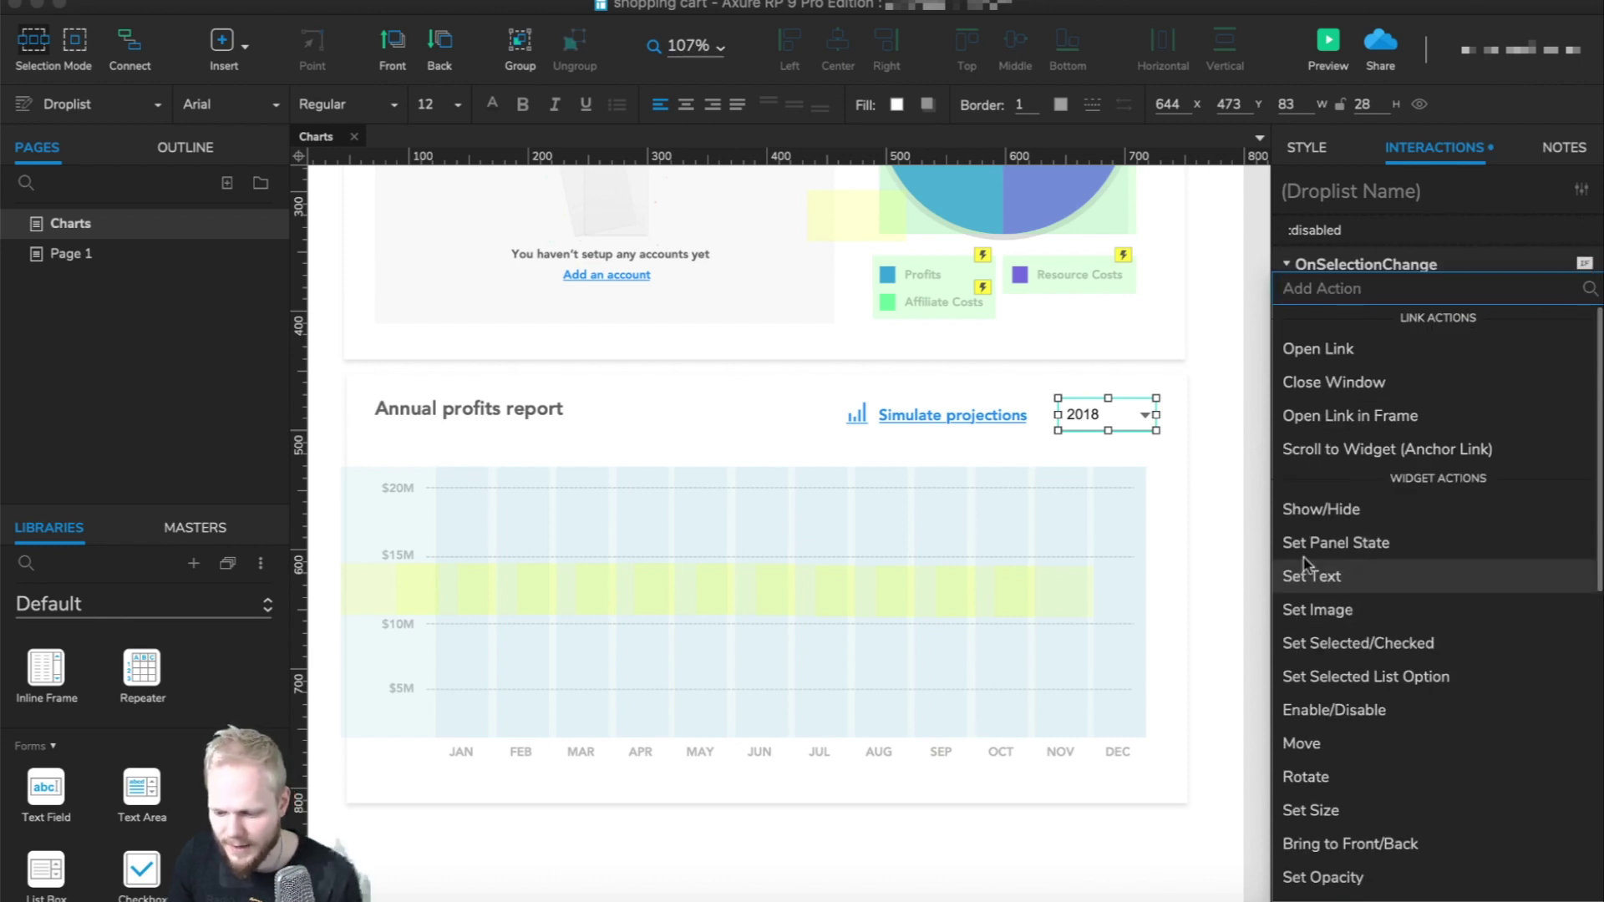
key(Return)
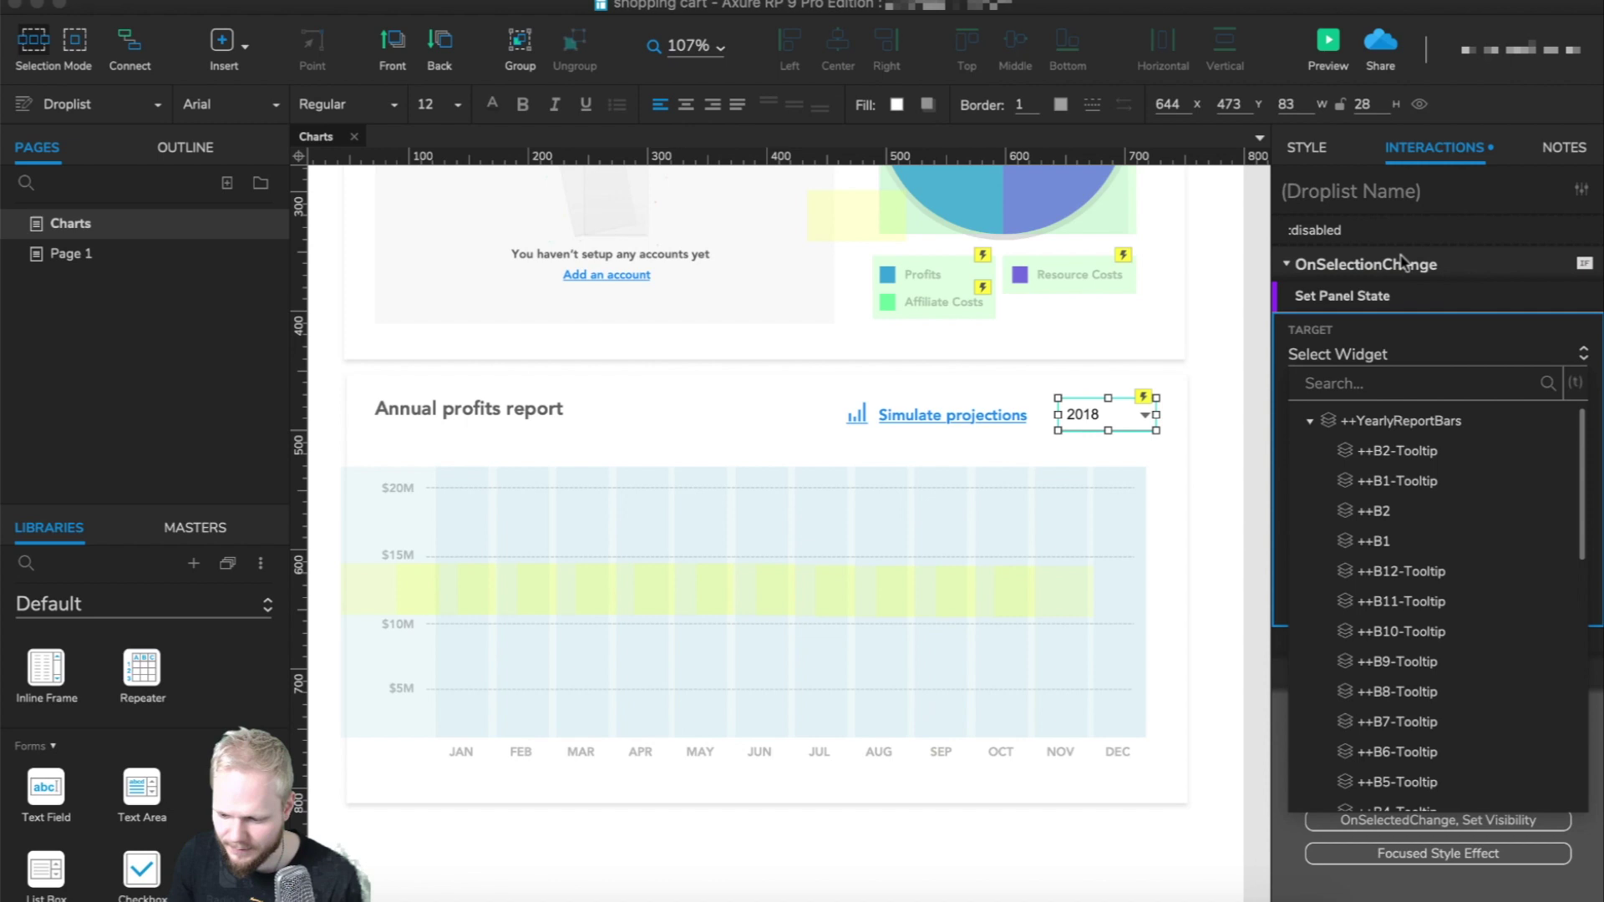
key(Escape)
click(1585, 265)
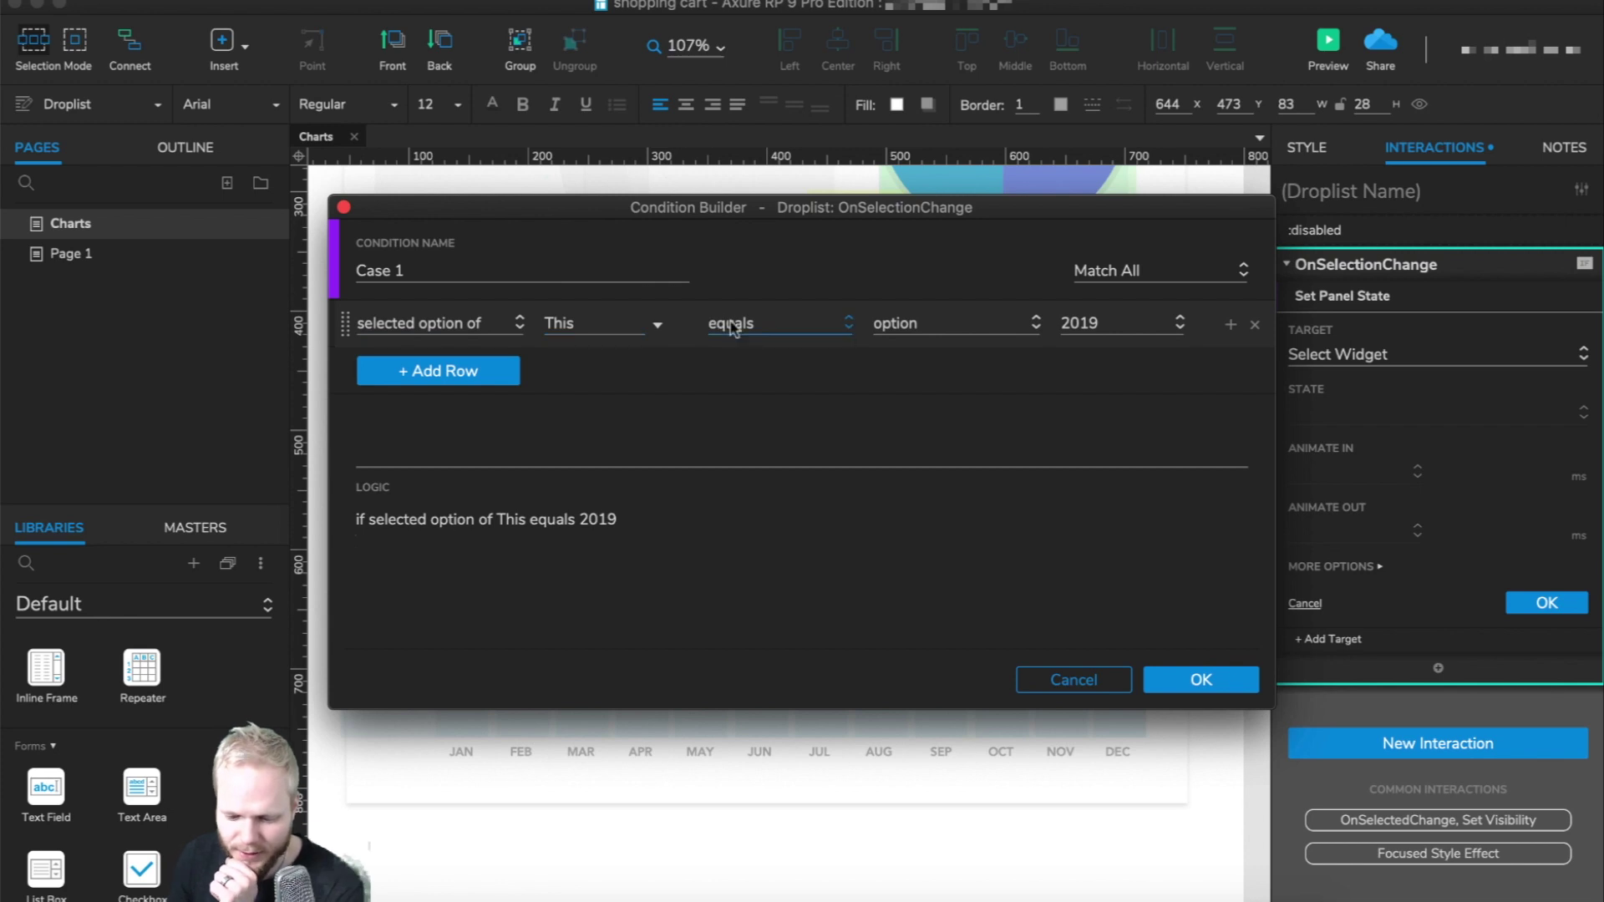
click(1131, 320)
click(1098, 385)
click(1199, 678)
Make the 2018 case of the droplist set the ++YearlyReportBars panel to state 2018.
click(1408, 412)
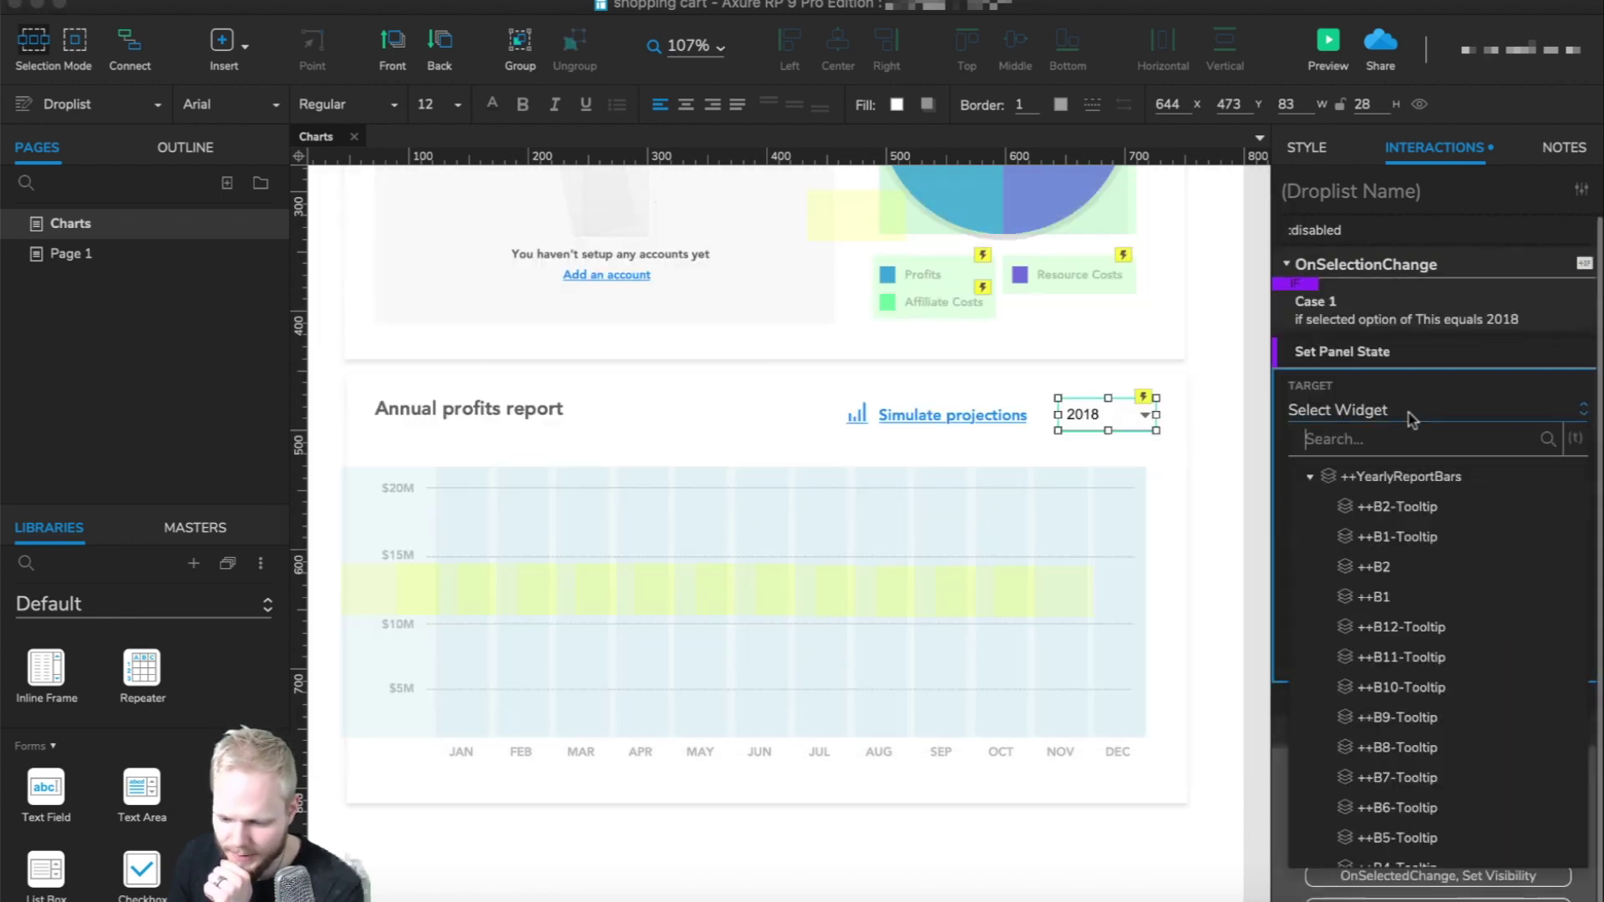
click(1413, 478)
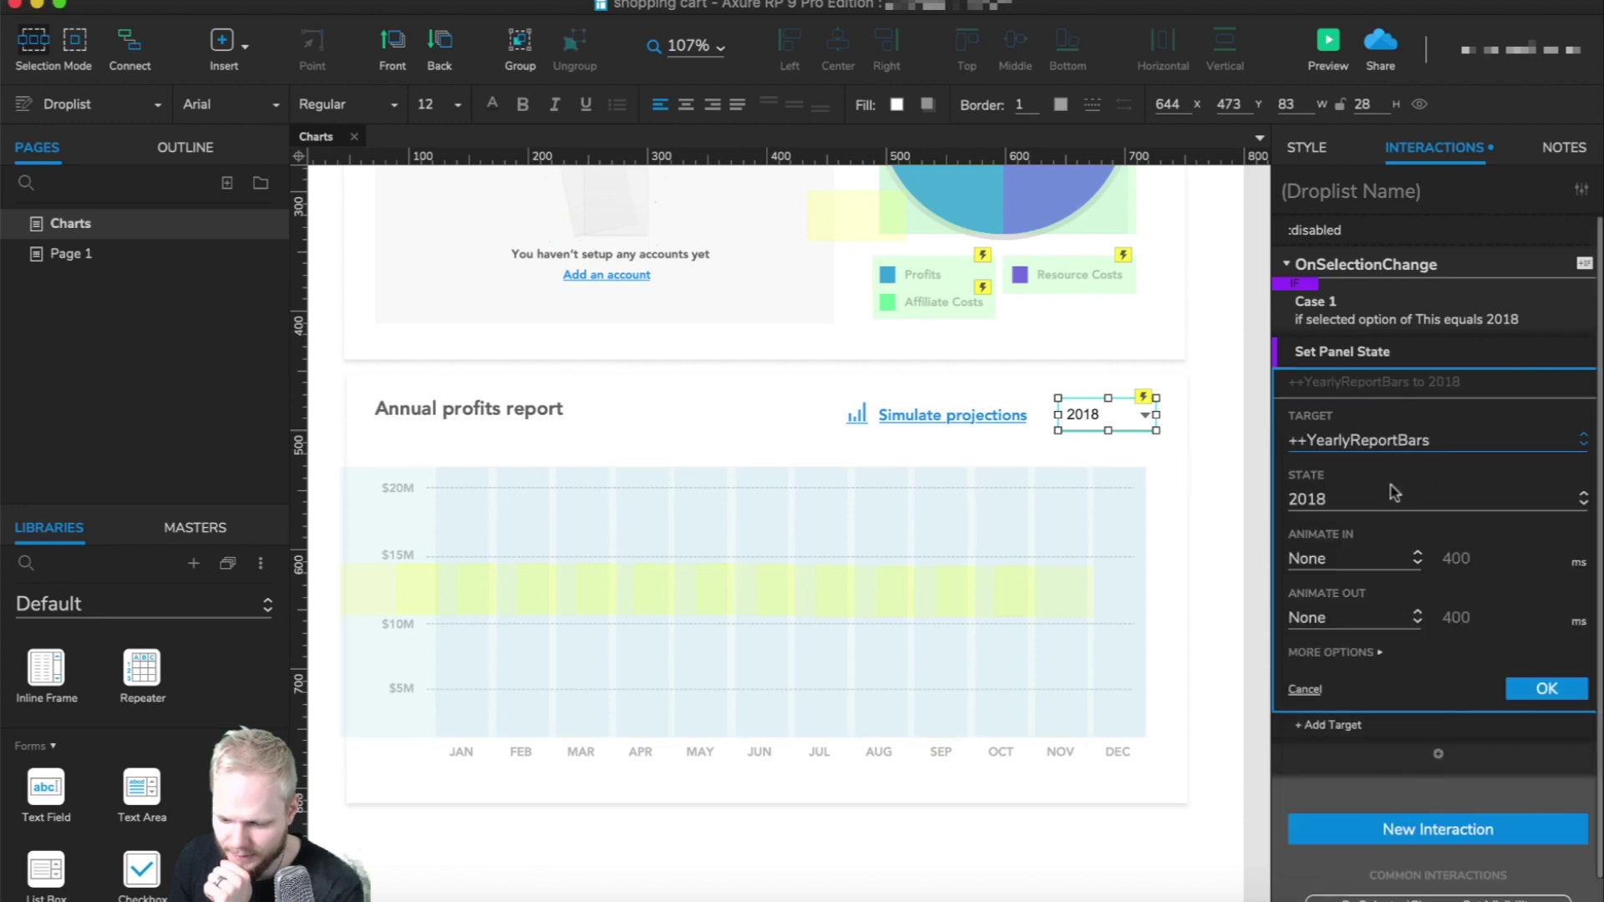
click(1544, 689)
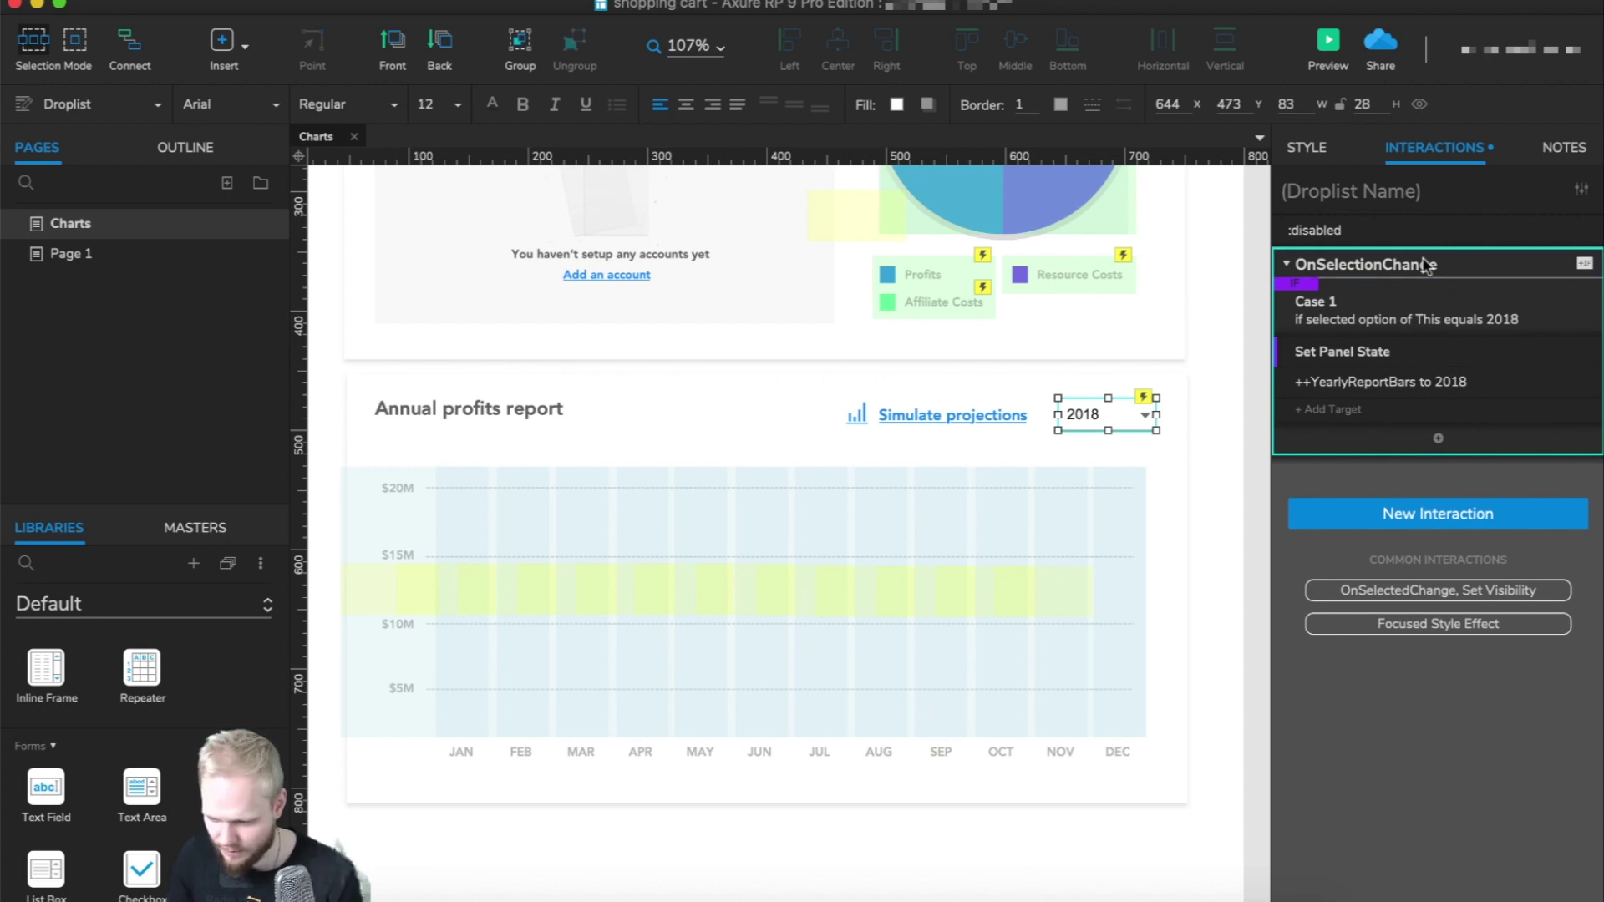
Duplicate the 2018 case as an IF case named Case 2, conditioned on the droplist's selected option equalling 2019.
key(ctrl+v)
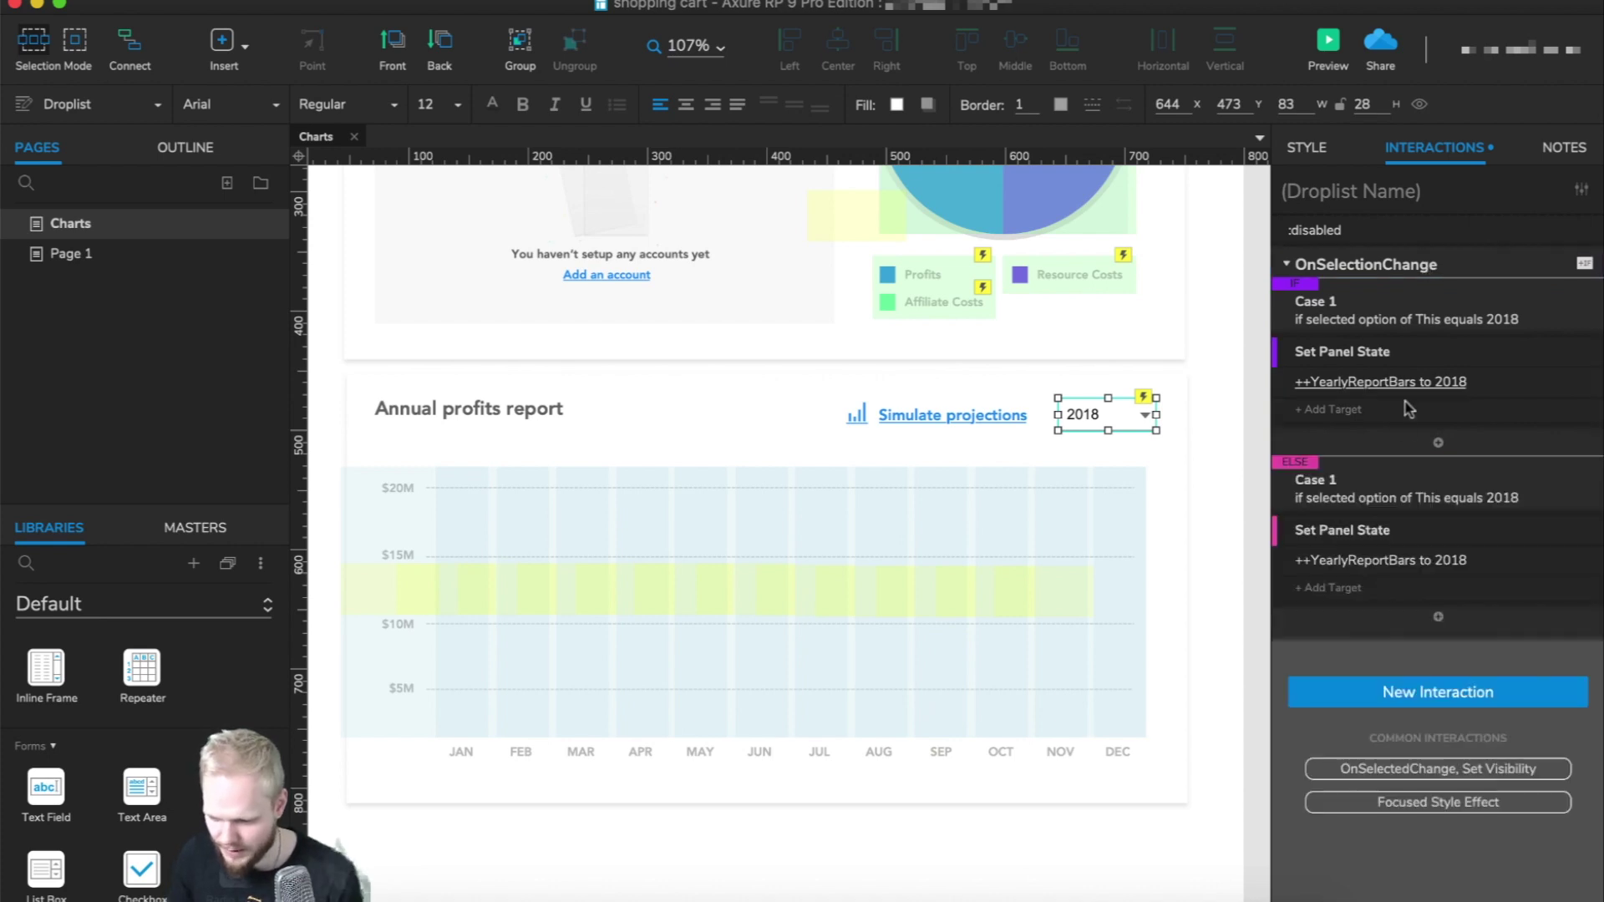
right_click(1306, 467)
click(1387, 629)
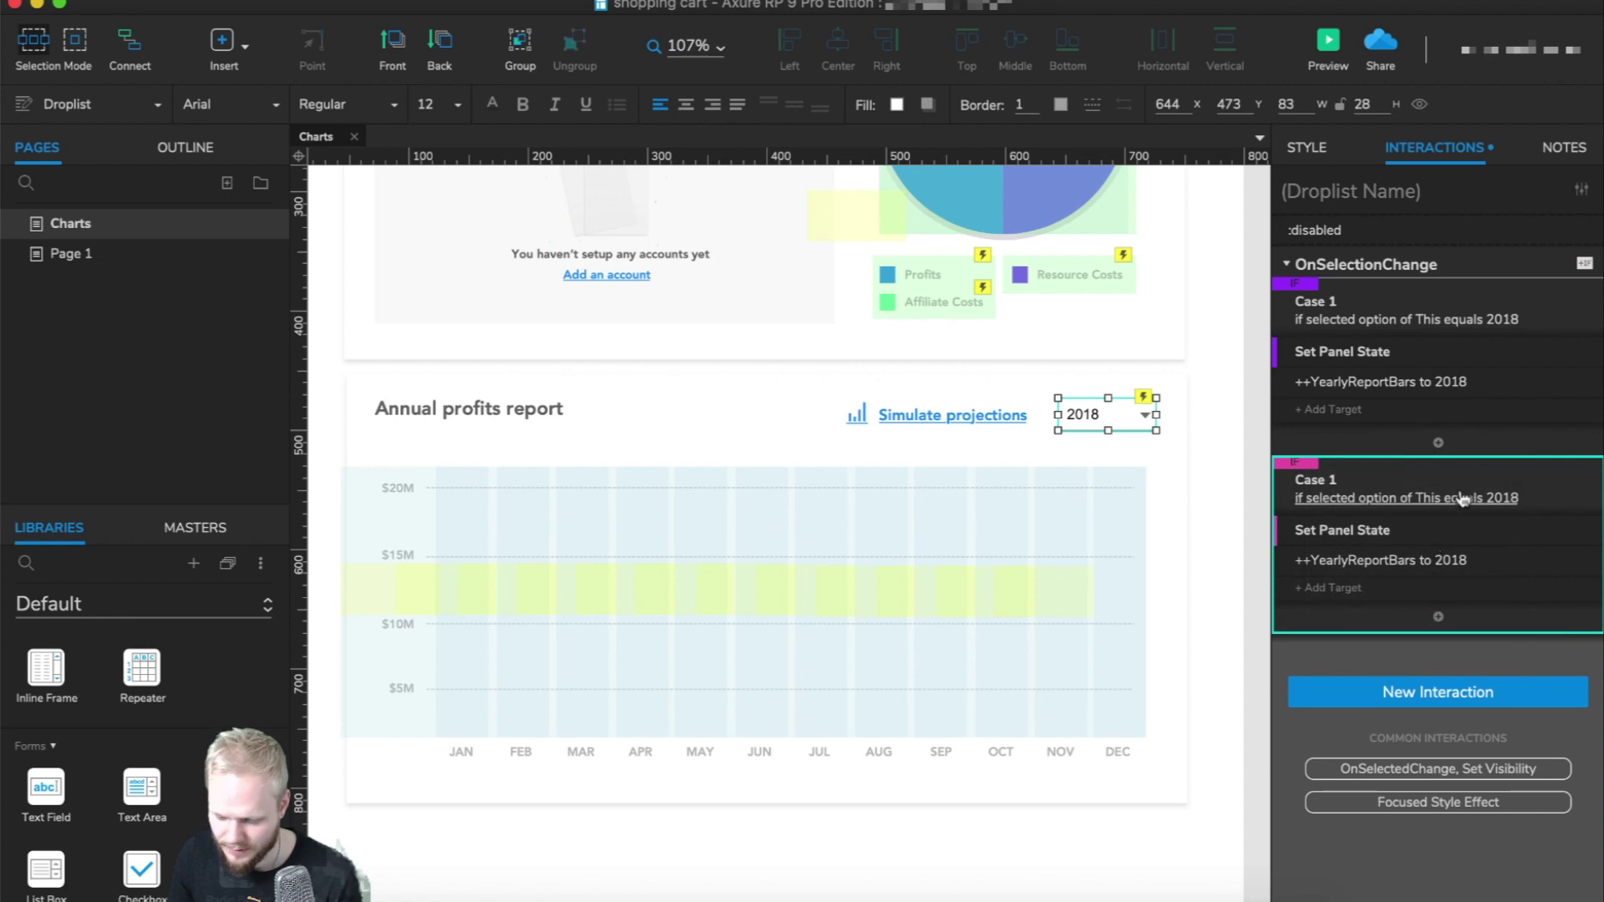
double_click(1374, 497)
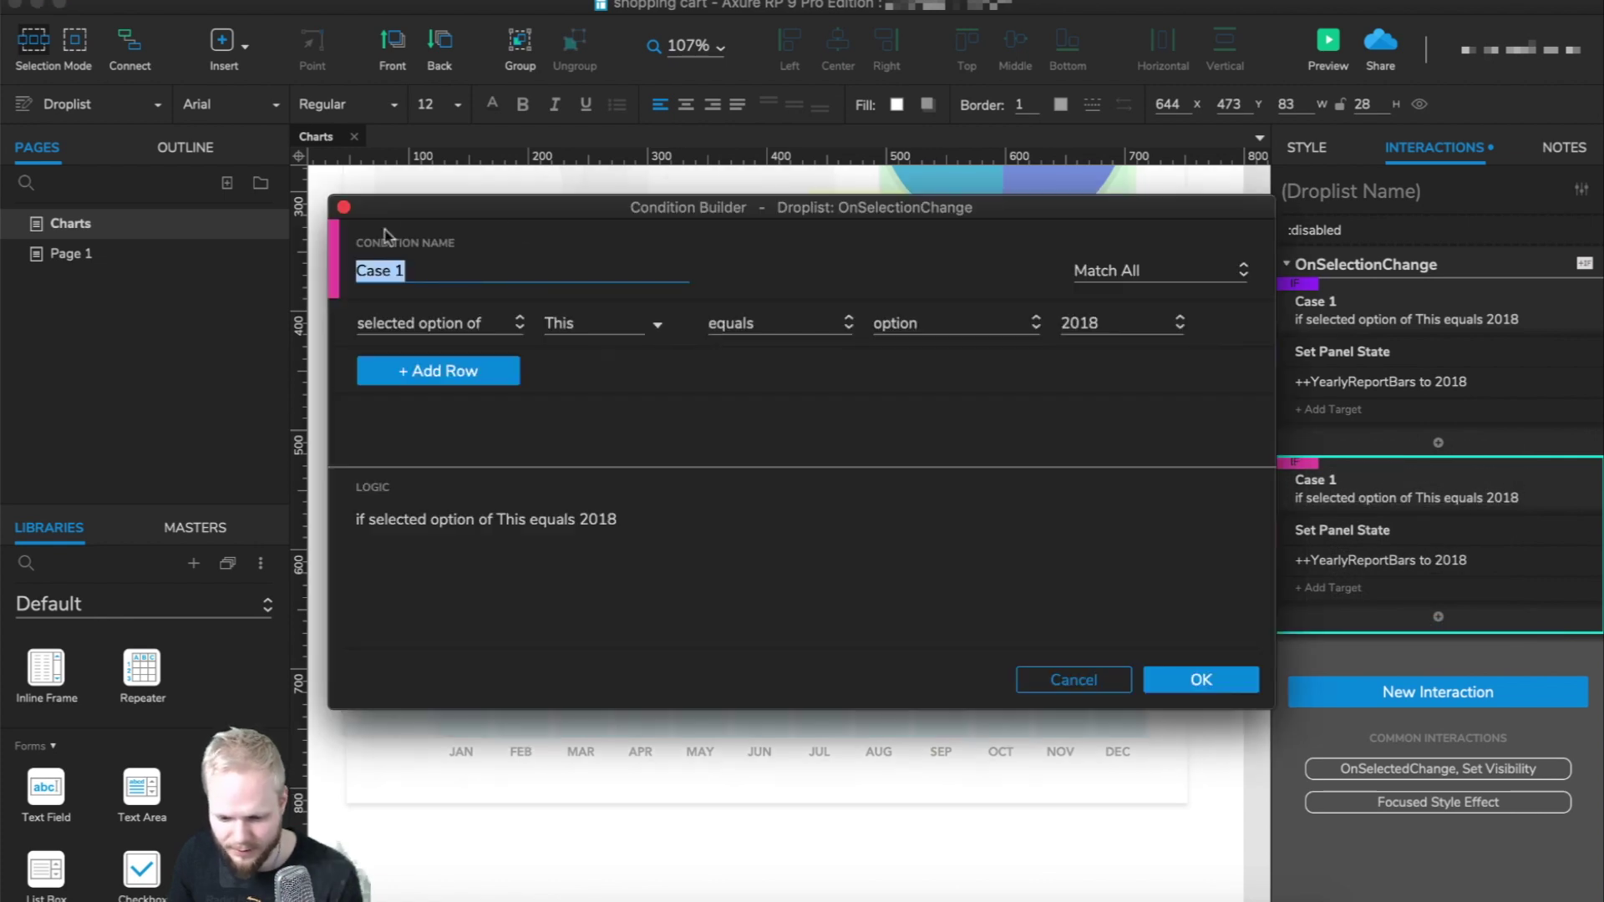
click(409, 271)
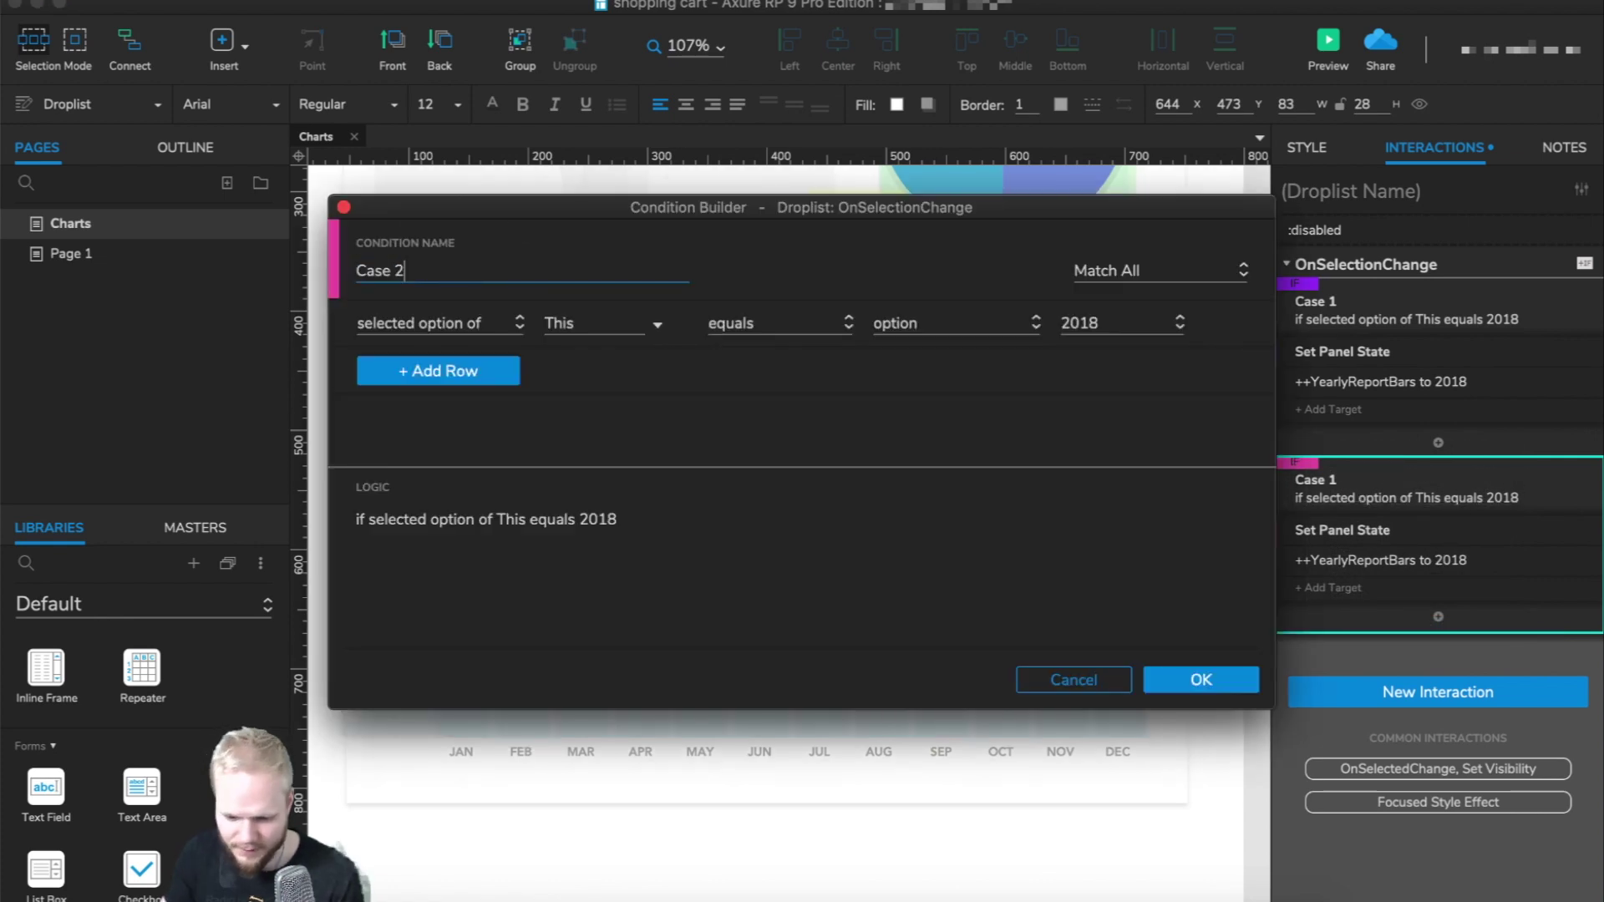
click(1127, 322)
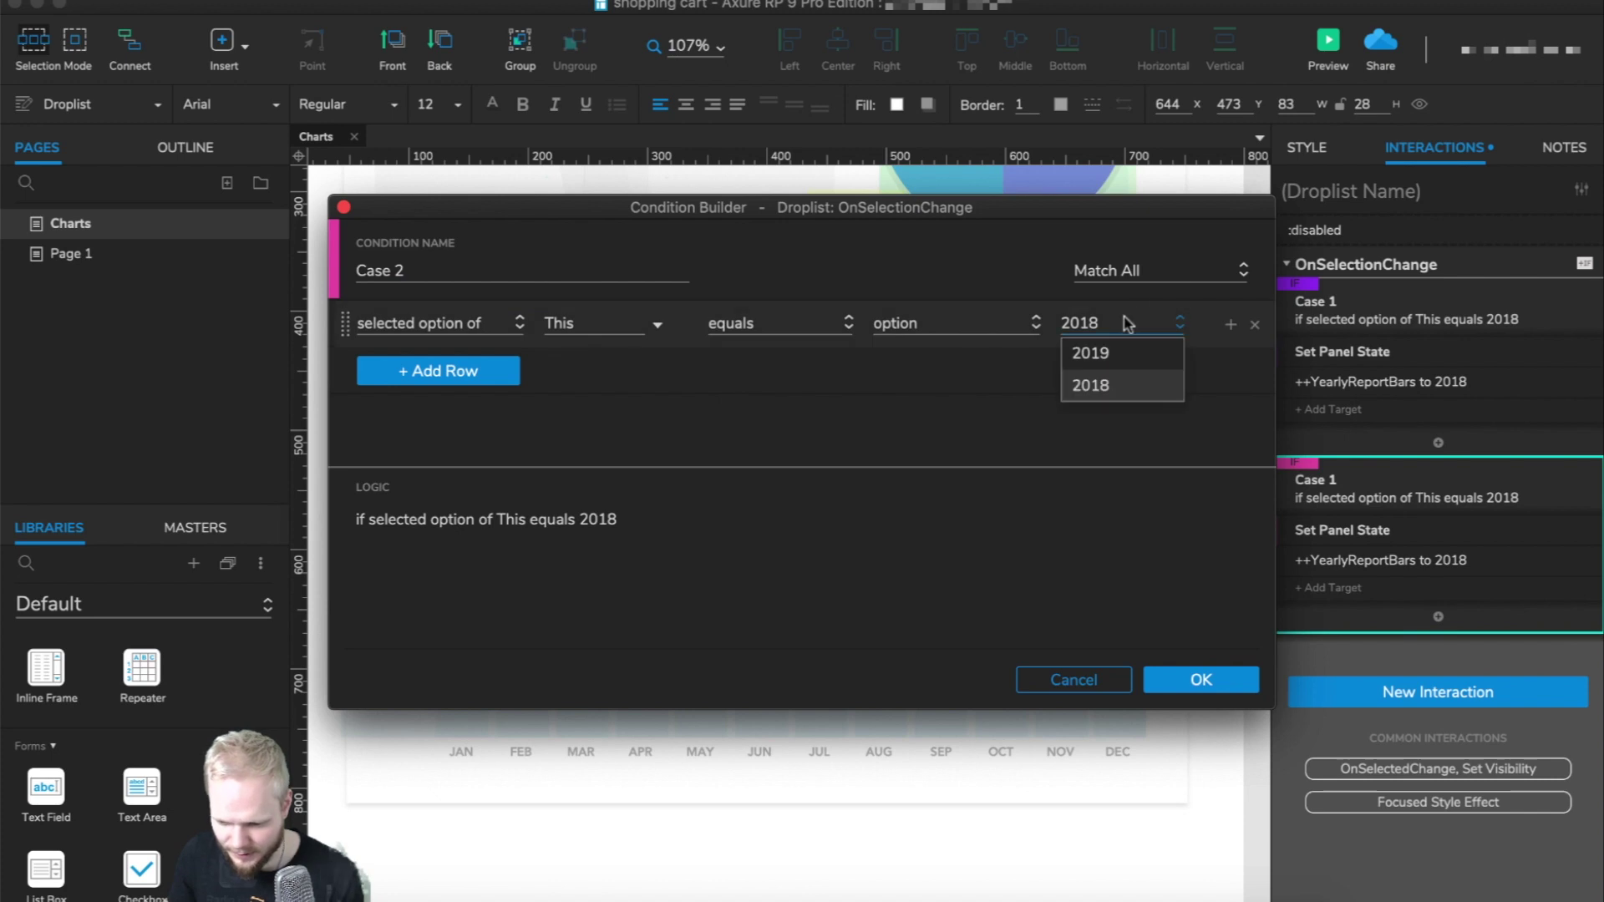
click(1119, 385)
click(1200, 678)
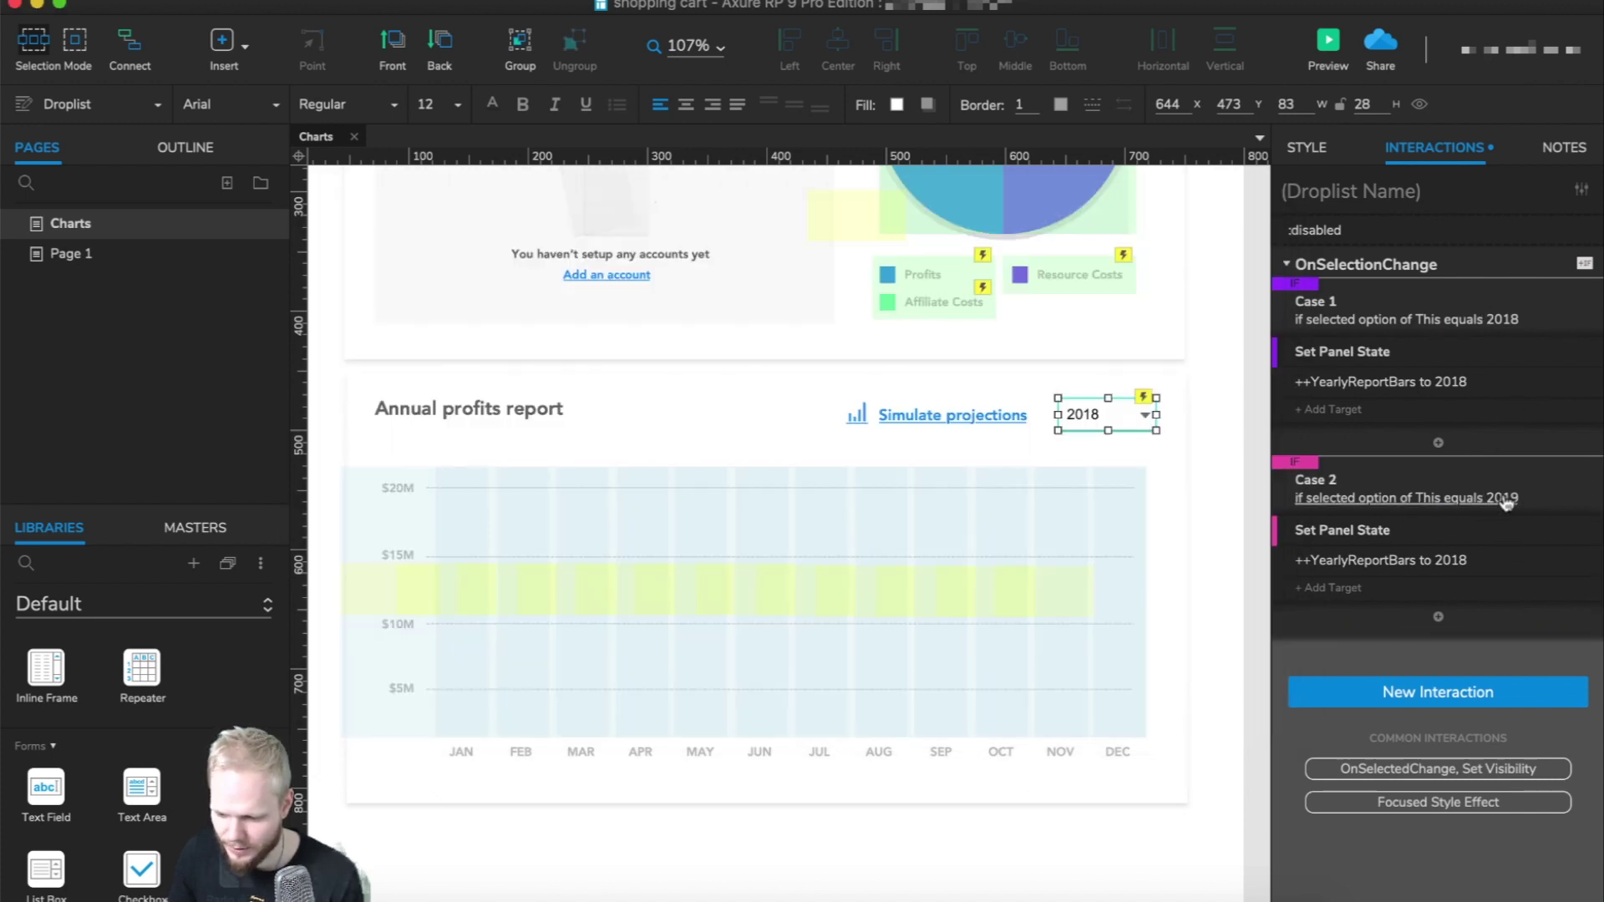
Change Case 2's action so it sets the ++YearlyReportBars panel to state 2019.
click(1403, 561)
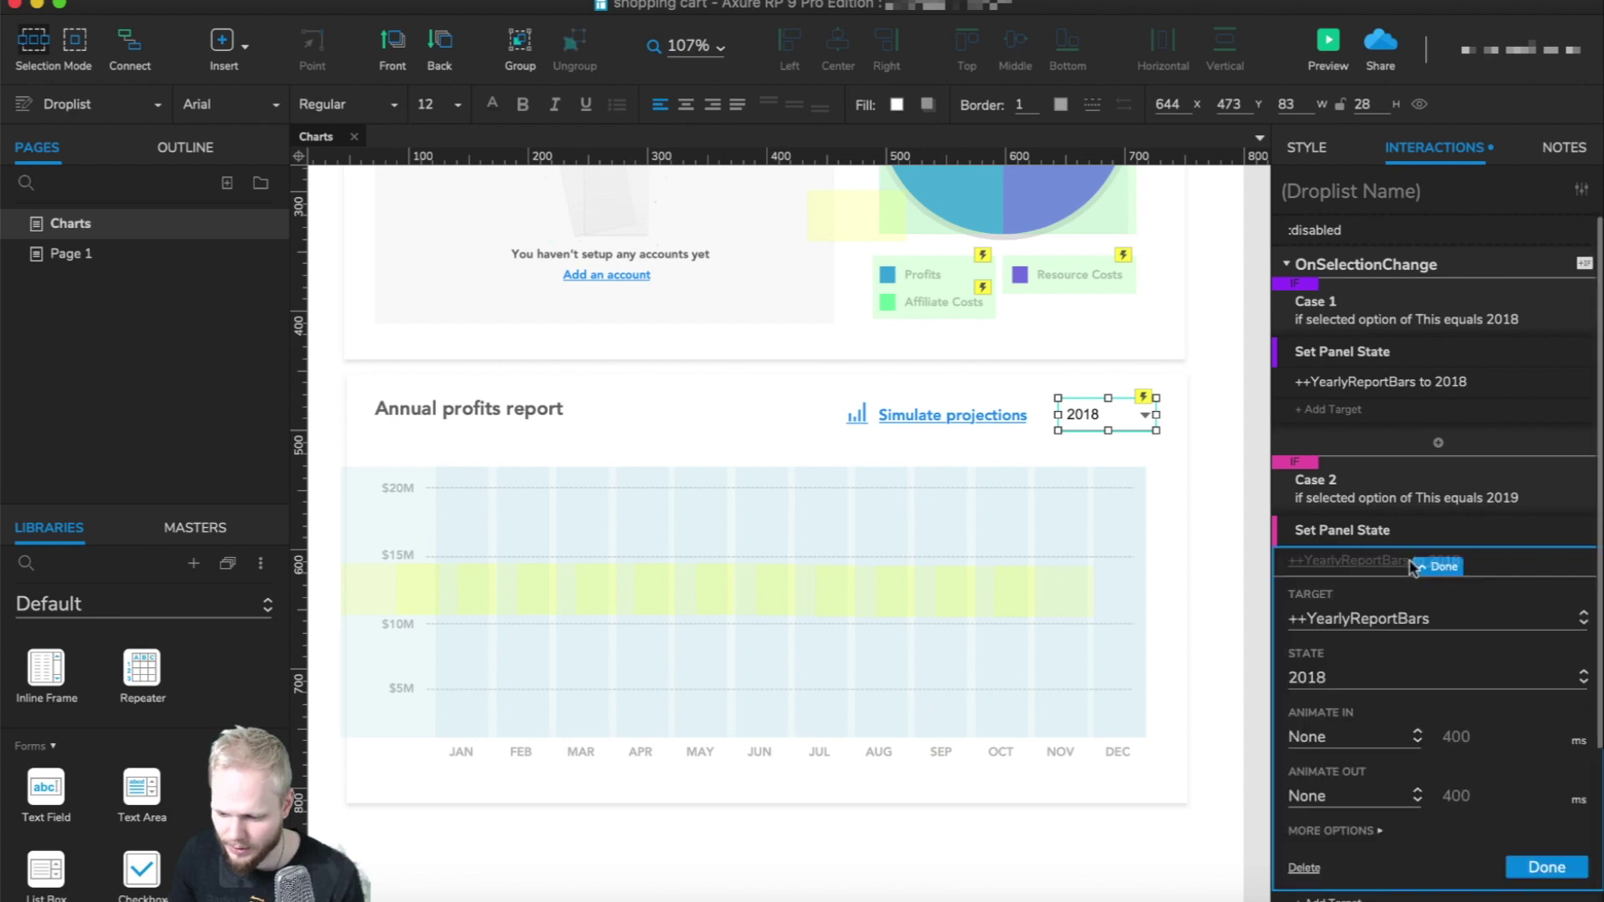
click(1409, 678)
click(1378, 740)
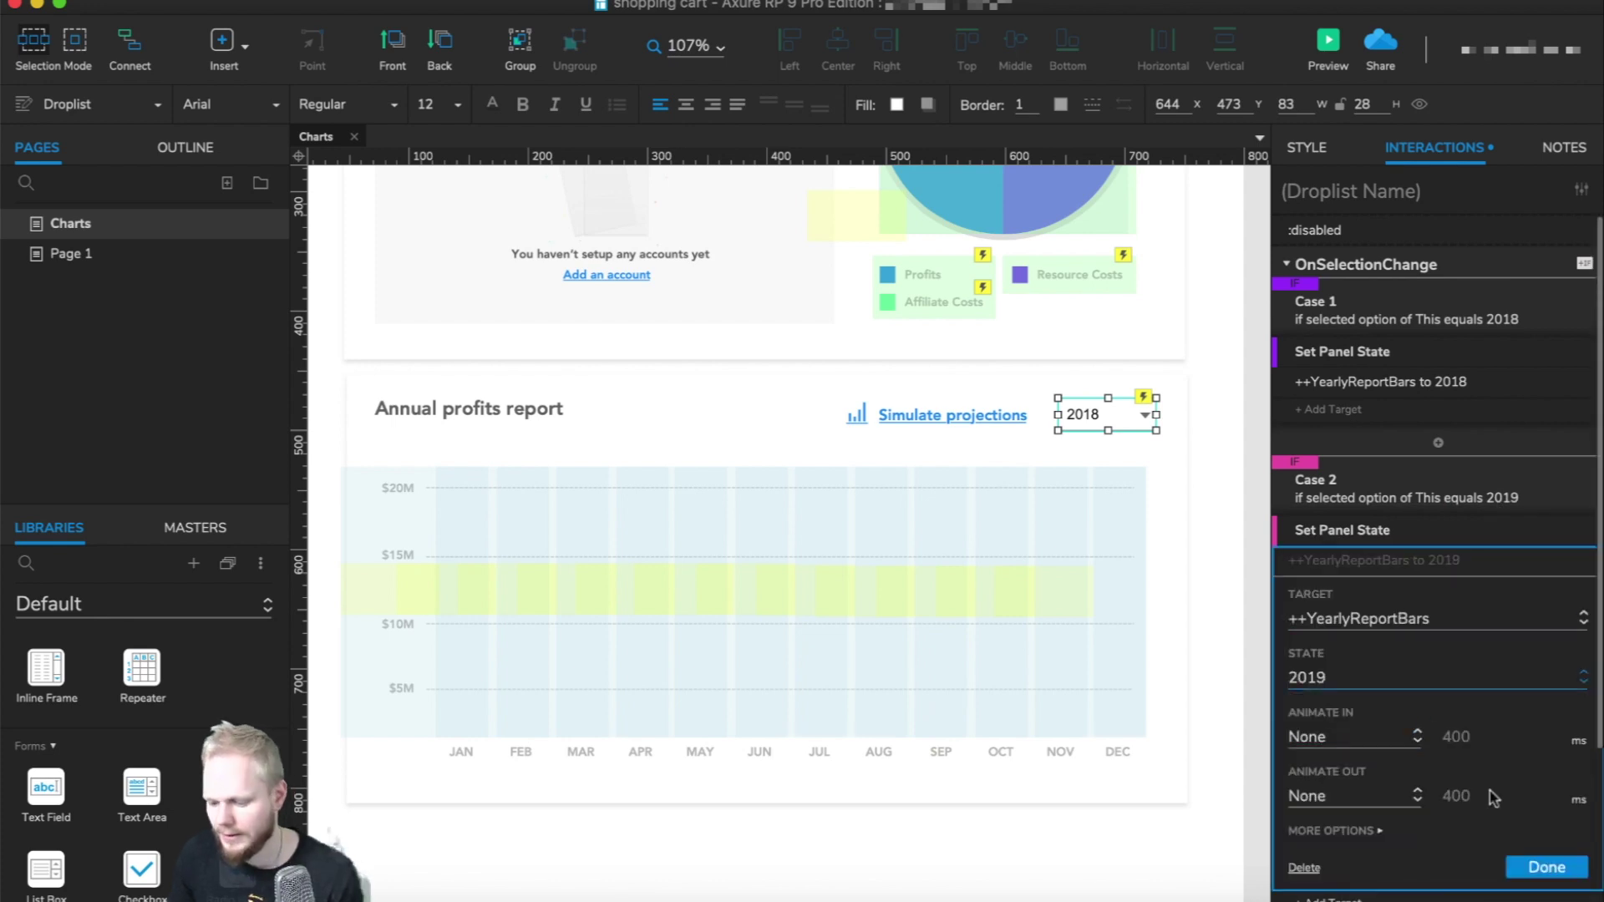
click(1545, 869)
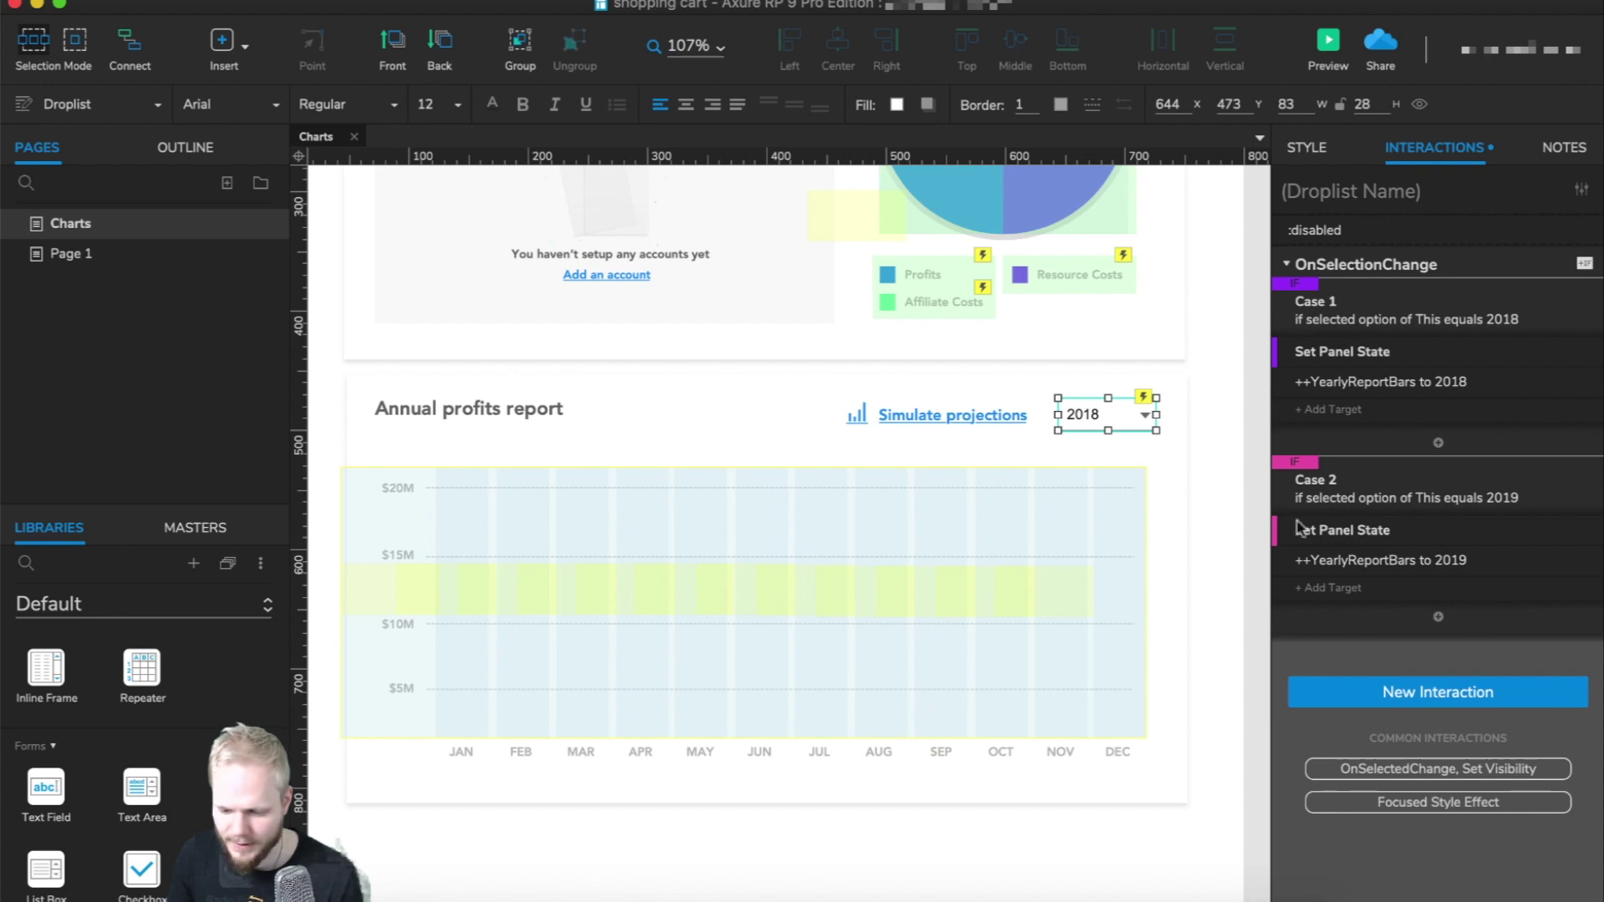
Copy the page's OnPageLoad Set Panel State action that slides bars ++B1 to ++B12 up to full.
click(1213, 595)
click(1041, 487)
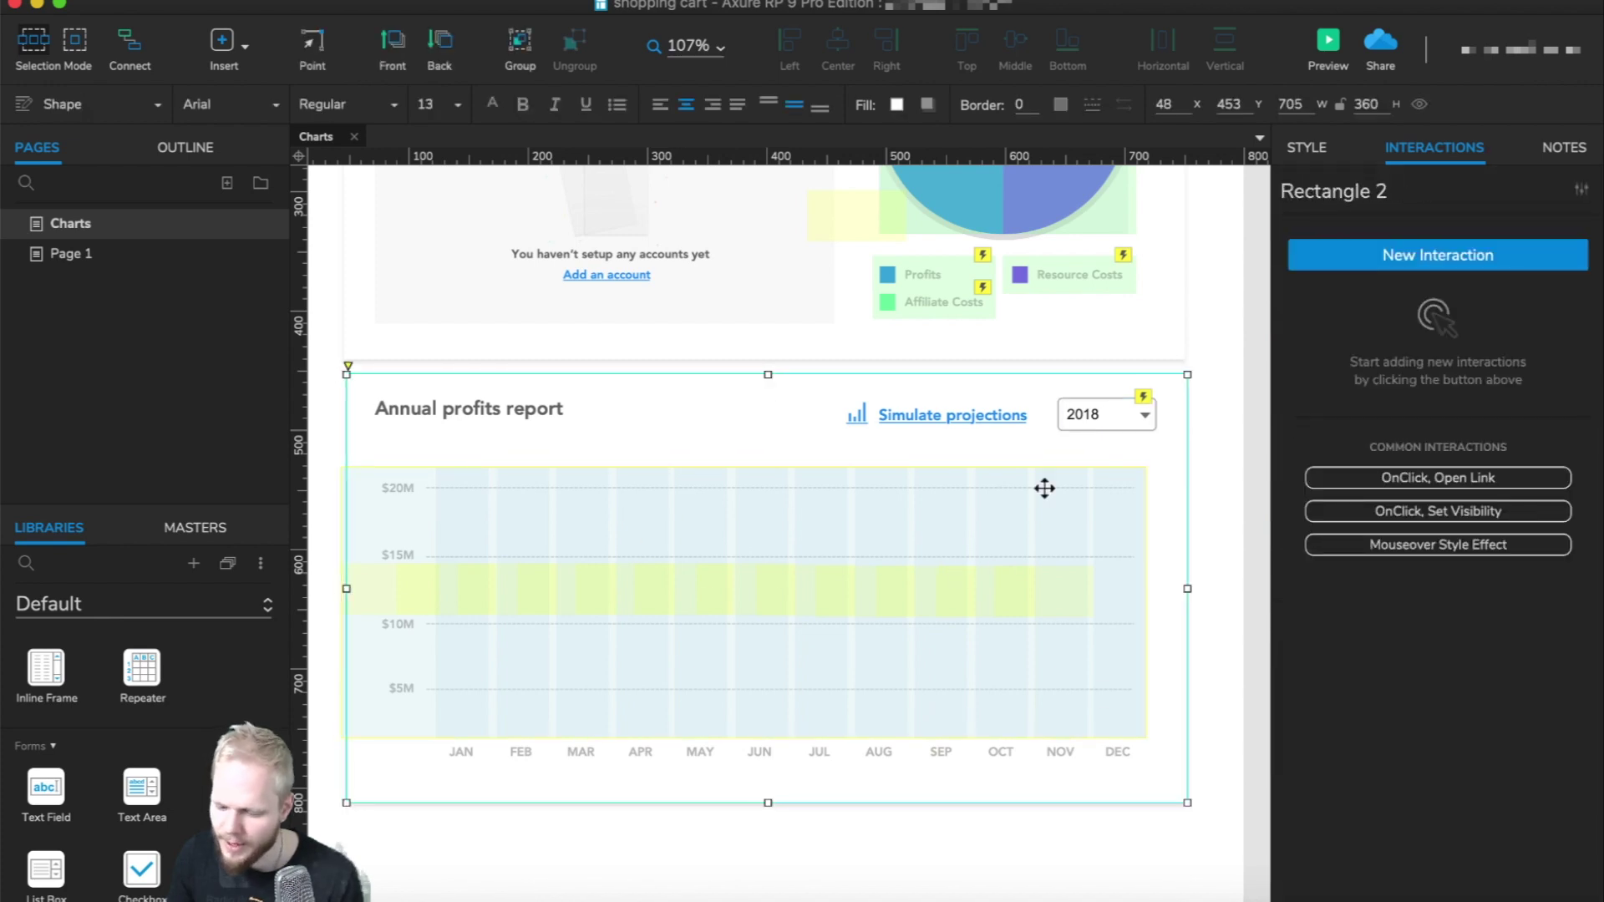
click(1089, 476)
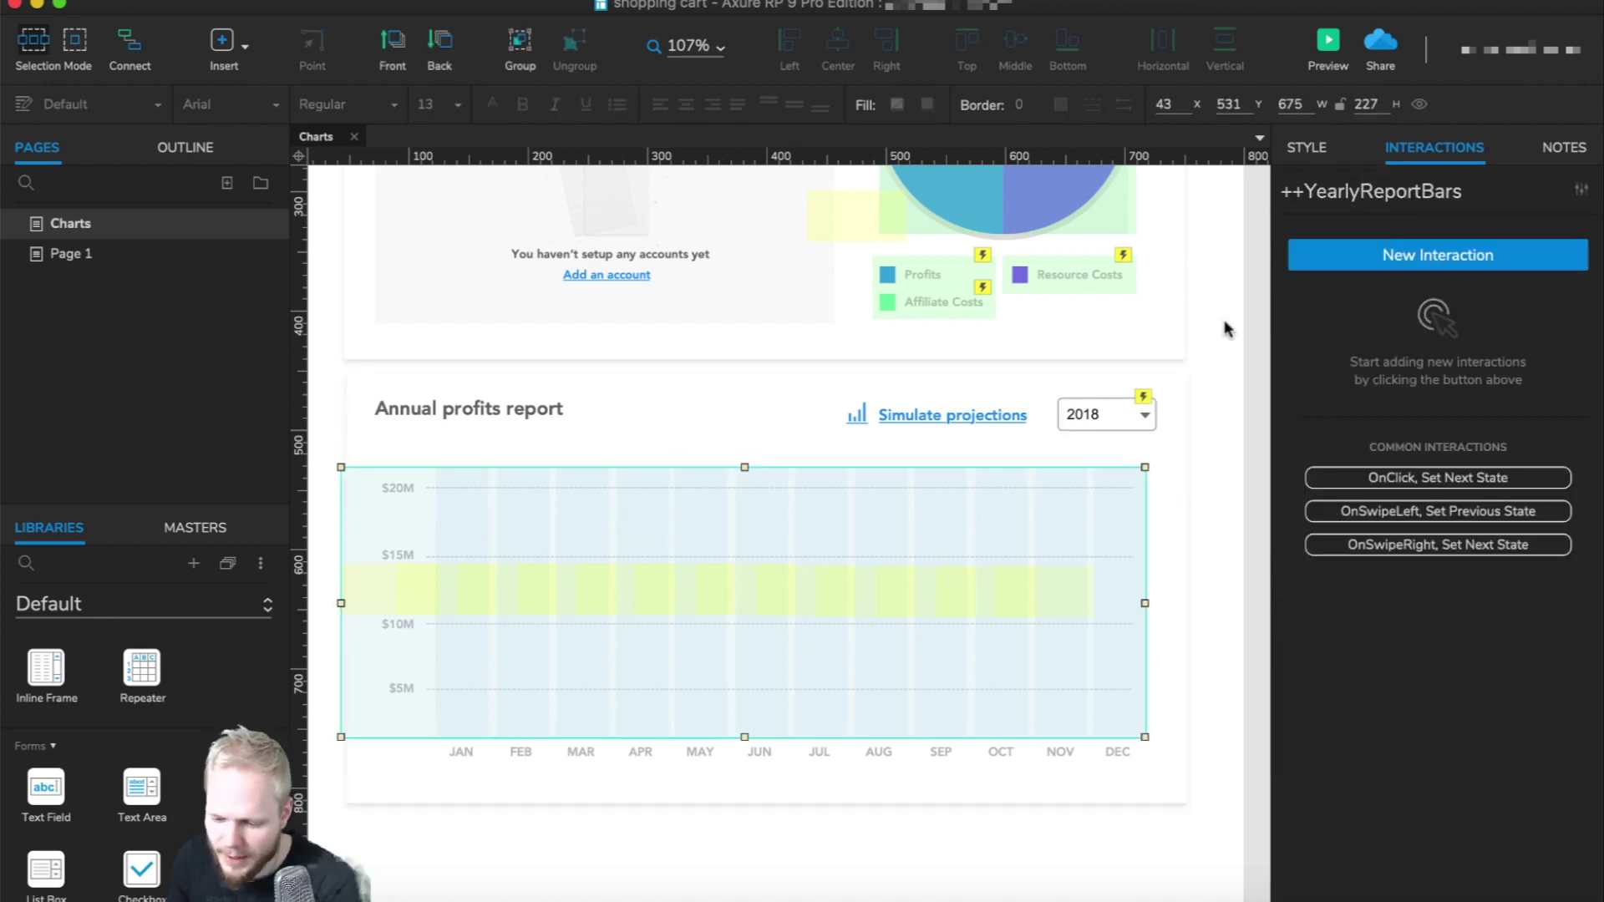
scroll(924, 576, left, 5)
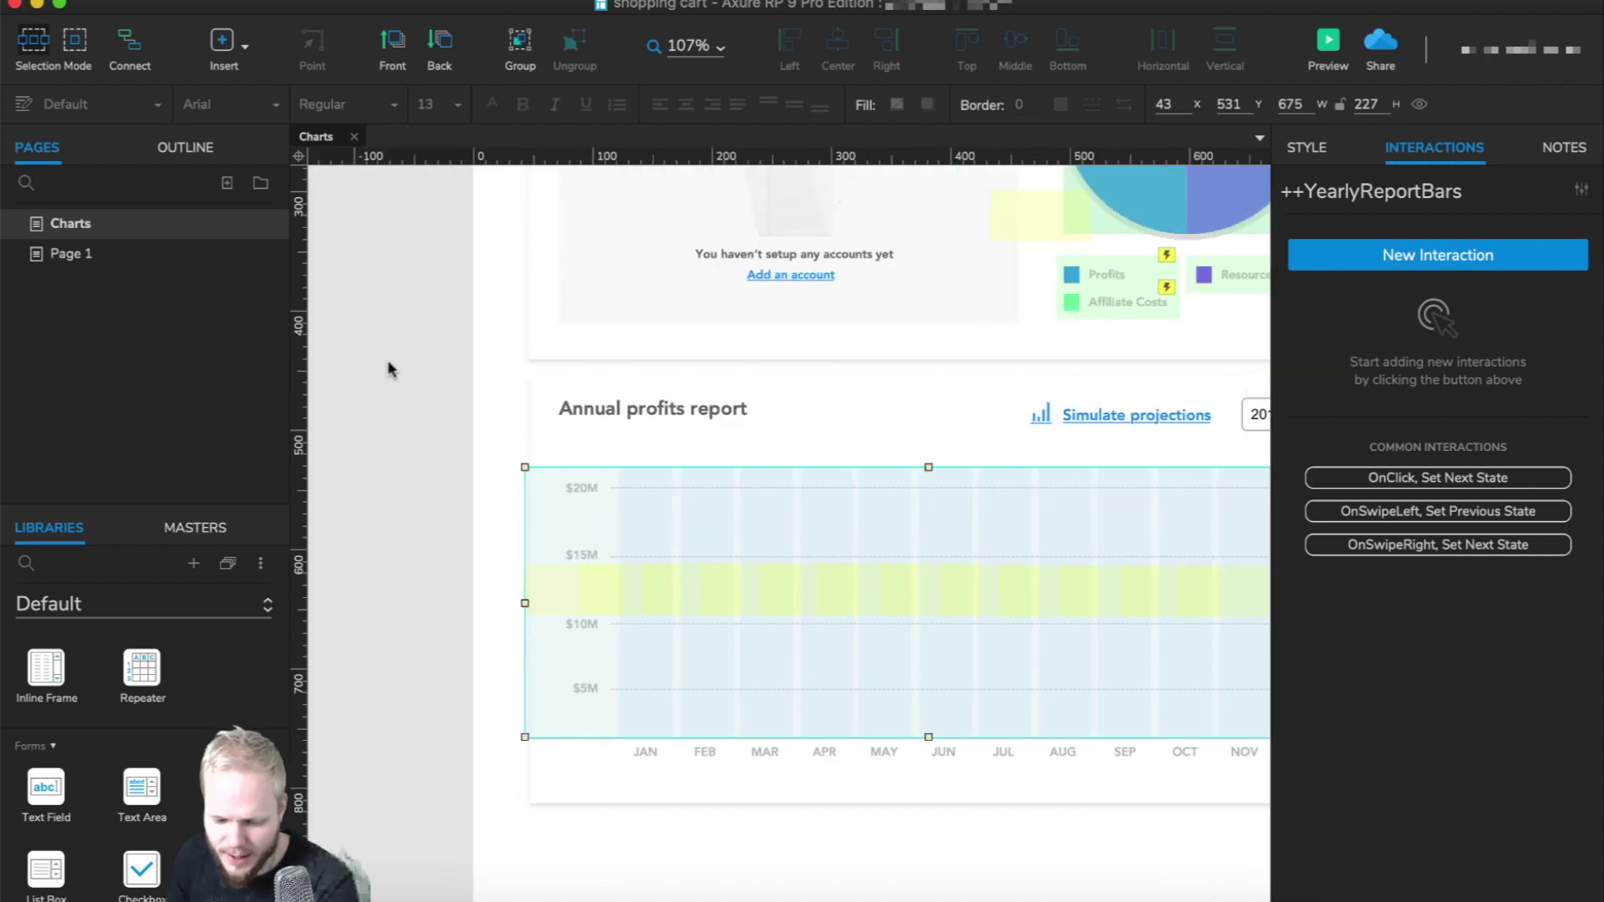
click(1081, 251)
shift+click(651, 408)
click(383, 691)
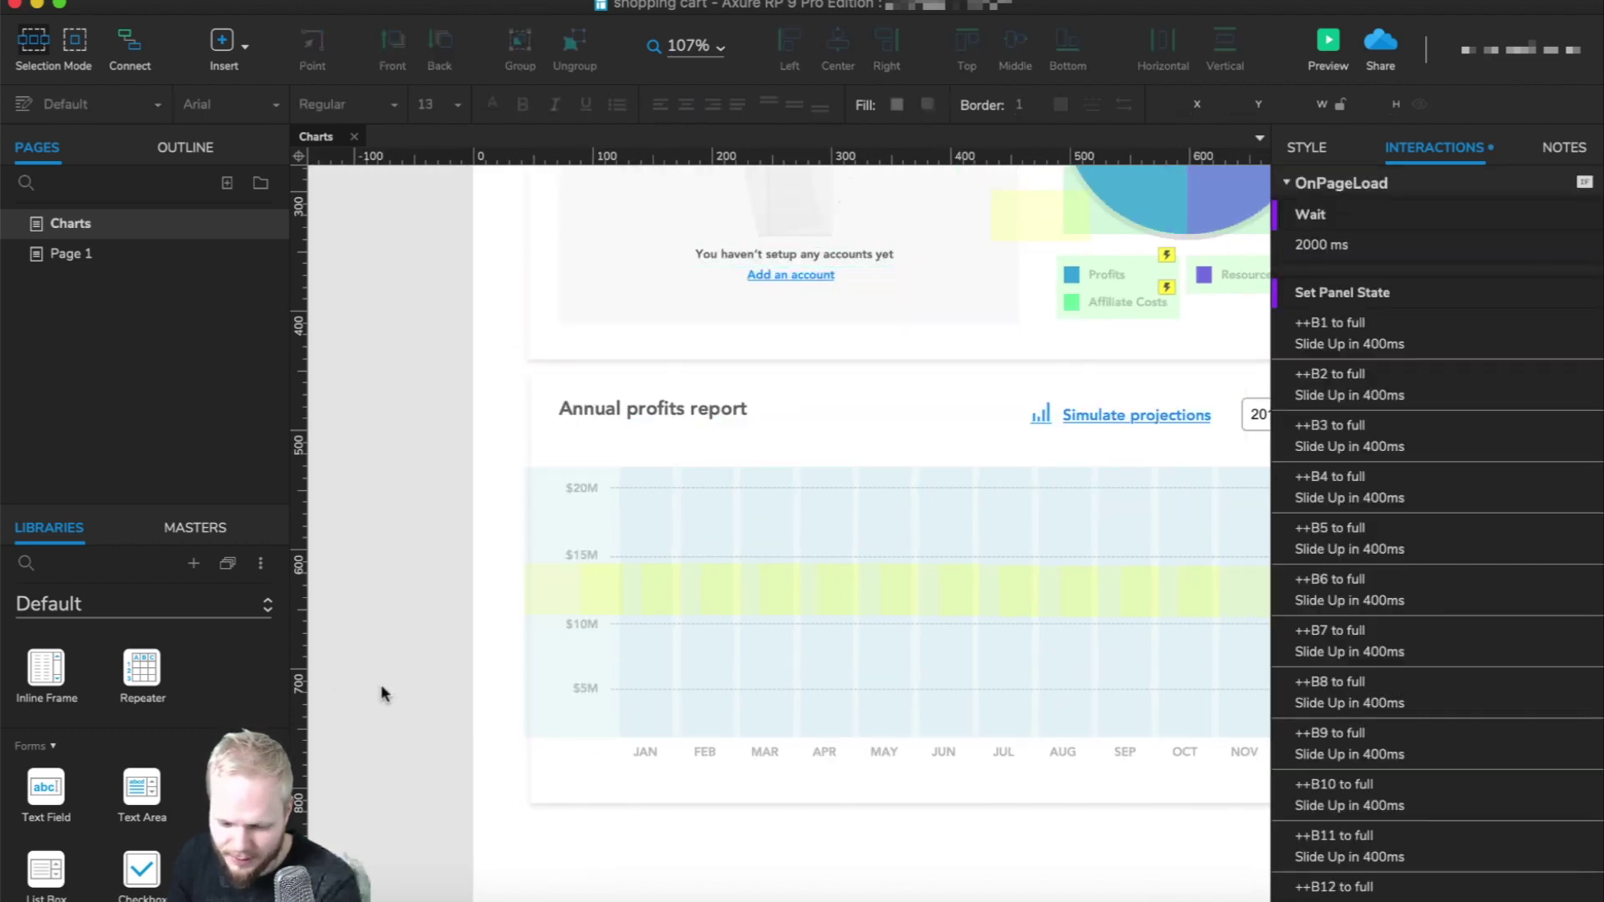
click(1480, 291)
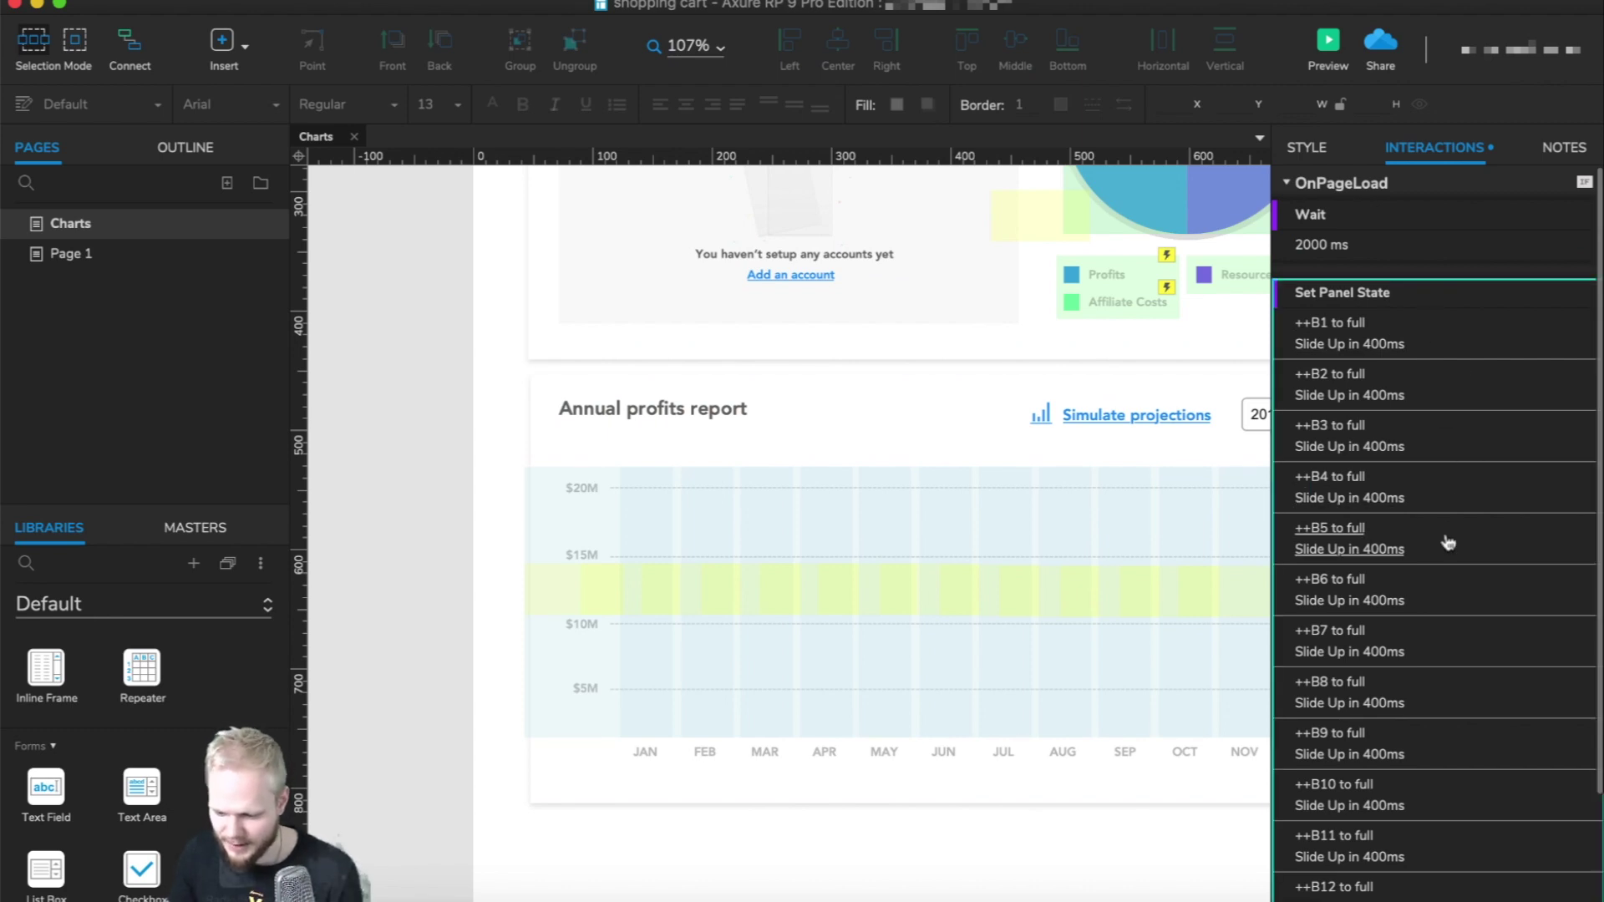
scroll(1445, 543, down, 4)
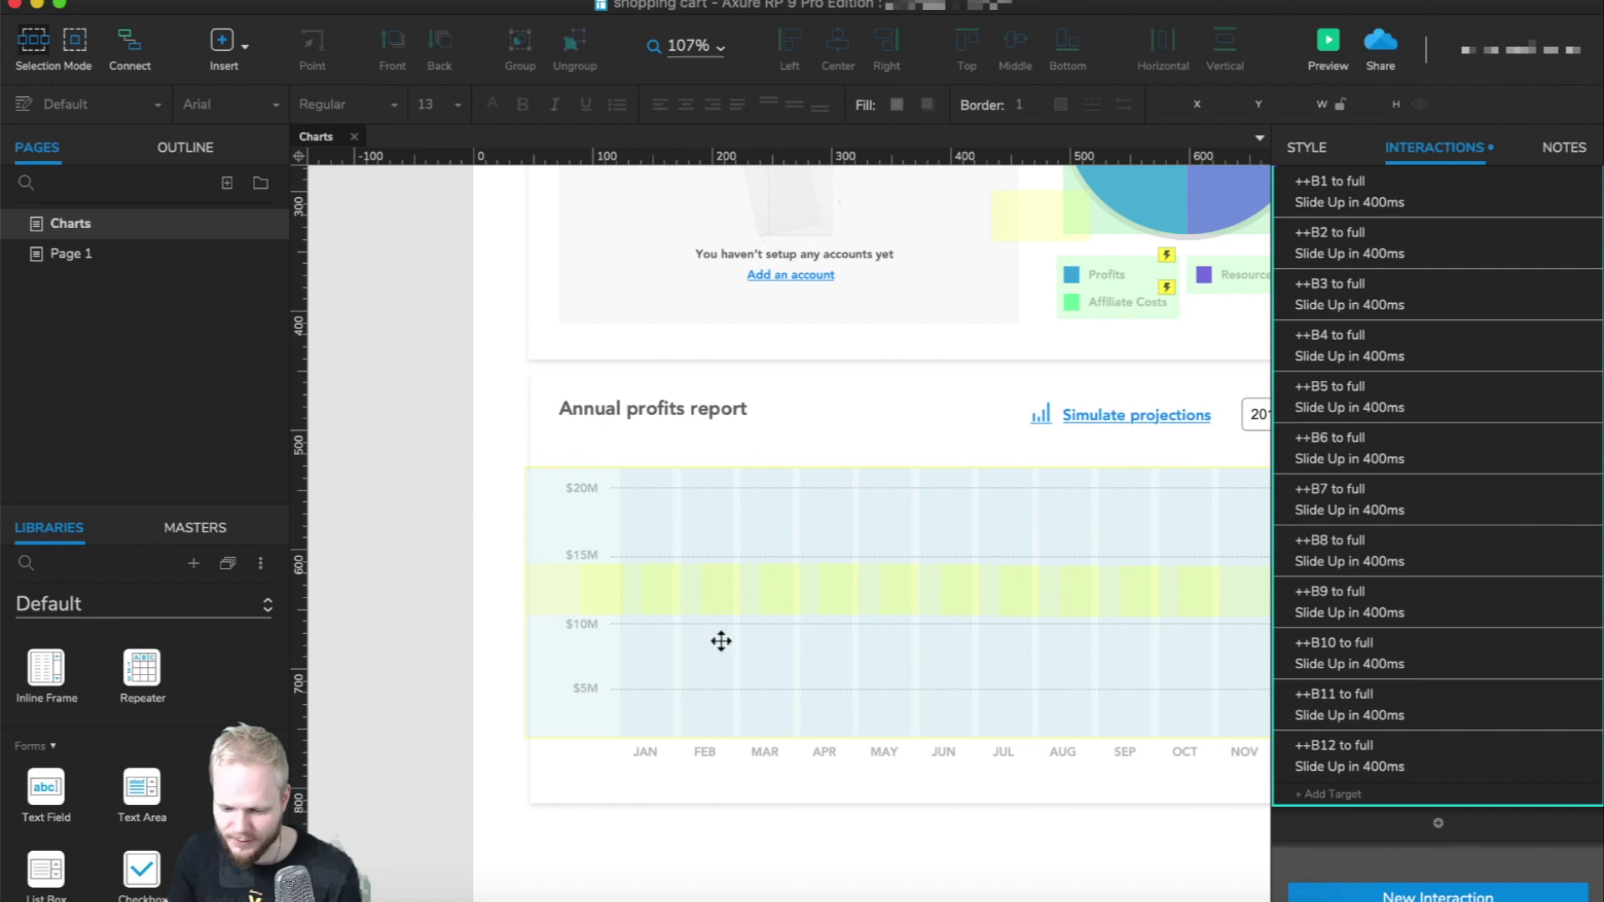
Paste the copied bar animation action into Case 1 of the year droplist's OnSelectionChange interaction.
click(1249, 404)
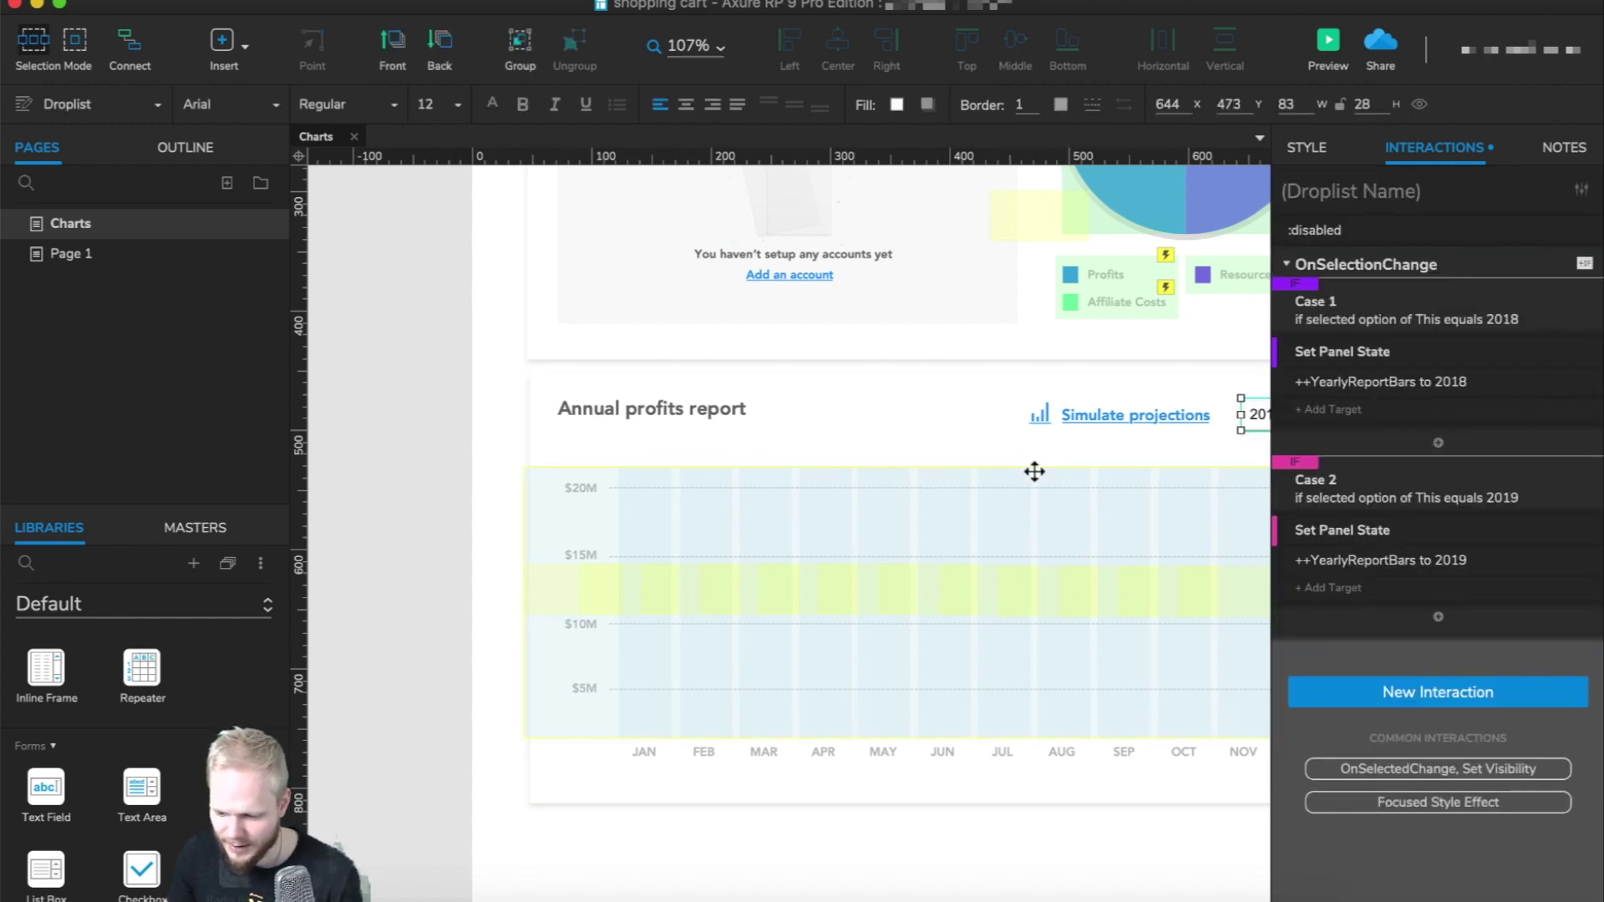
scroll(1034, 469, right, 3)
click(1546, 294)
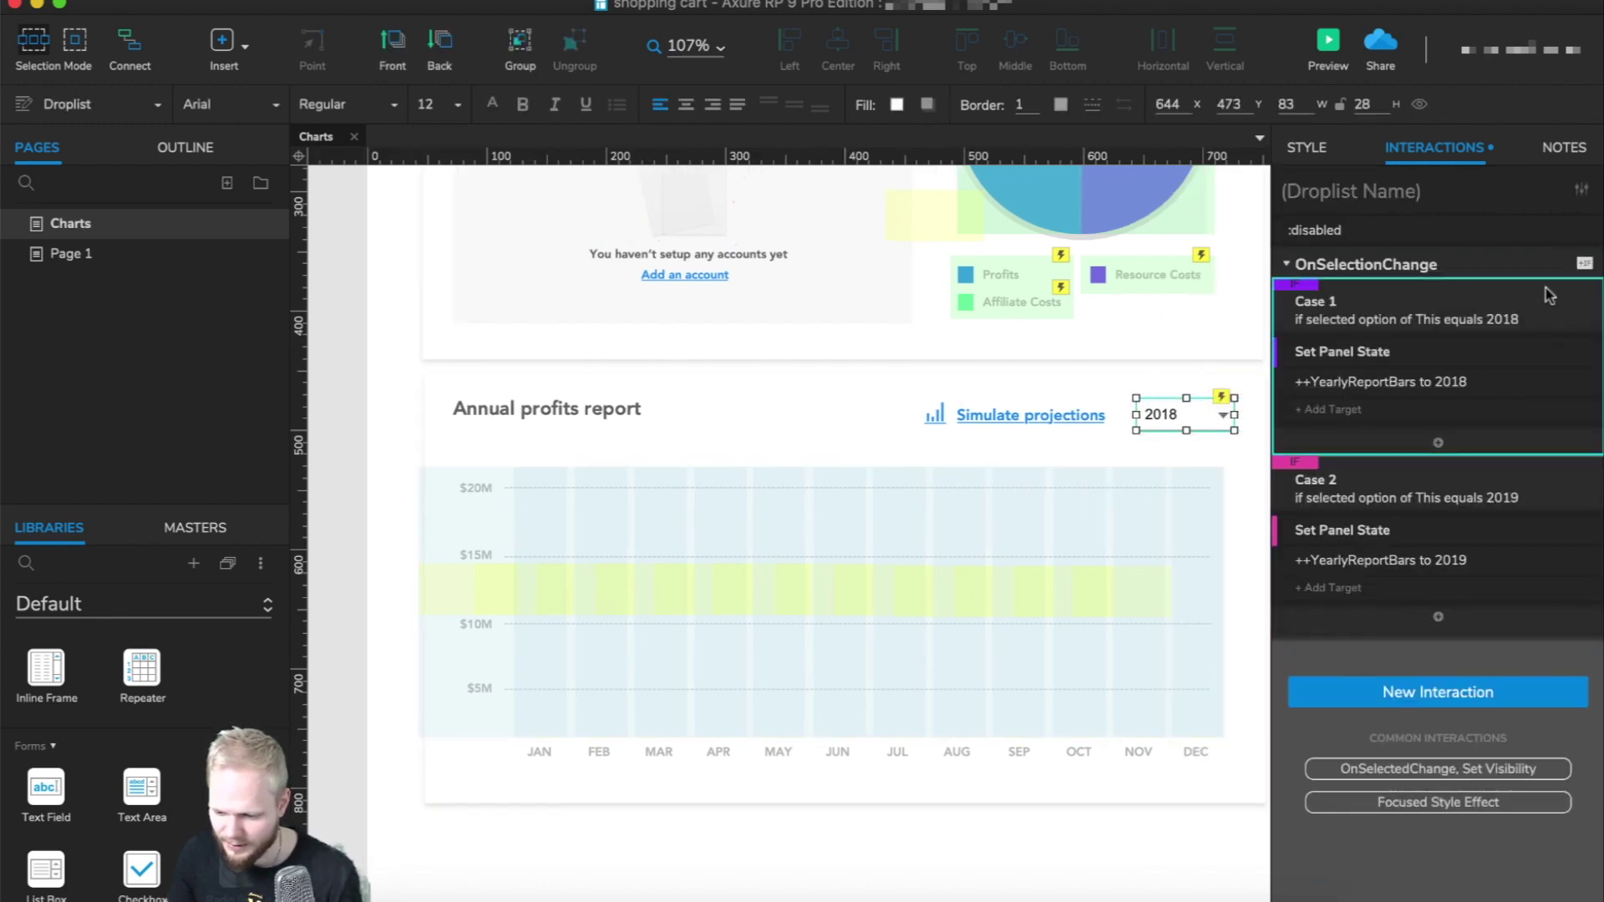
key(ctrl+v)
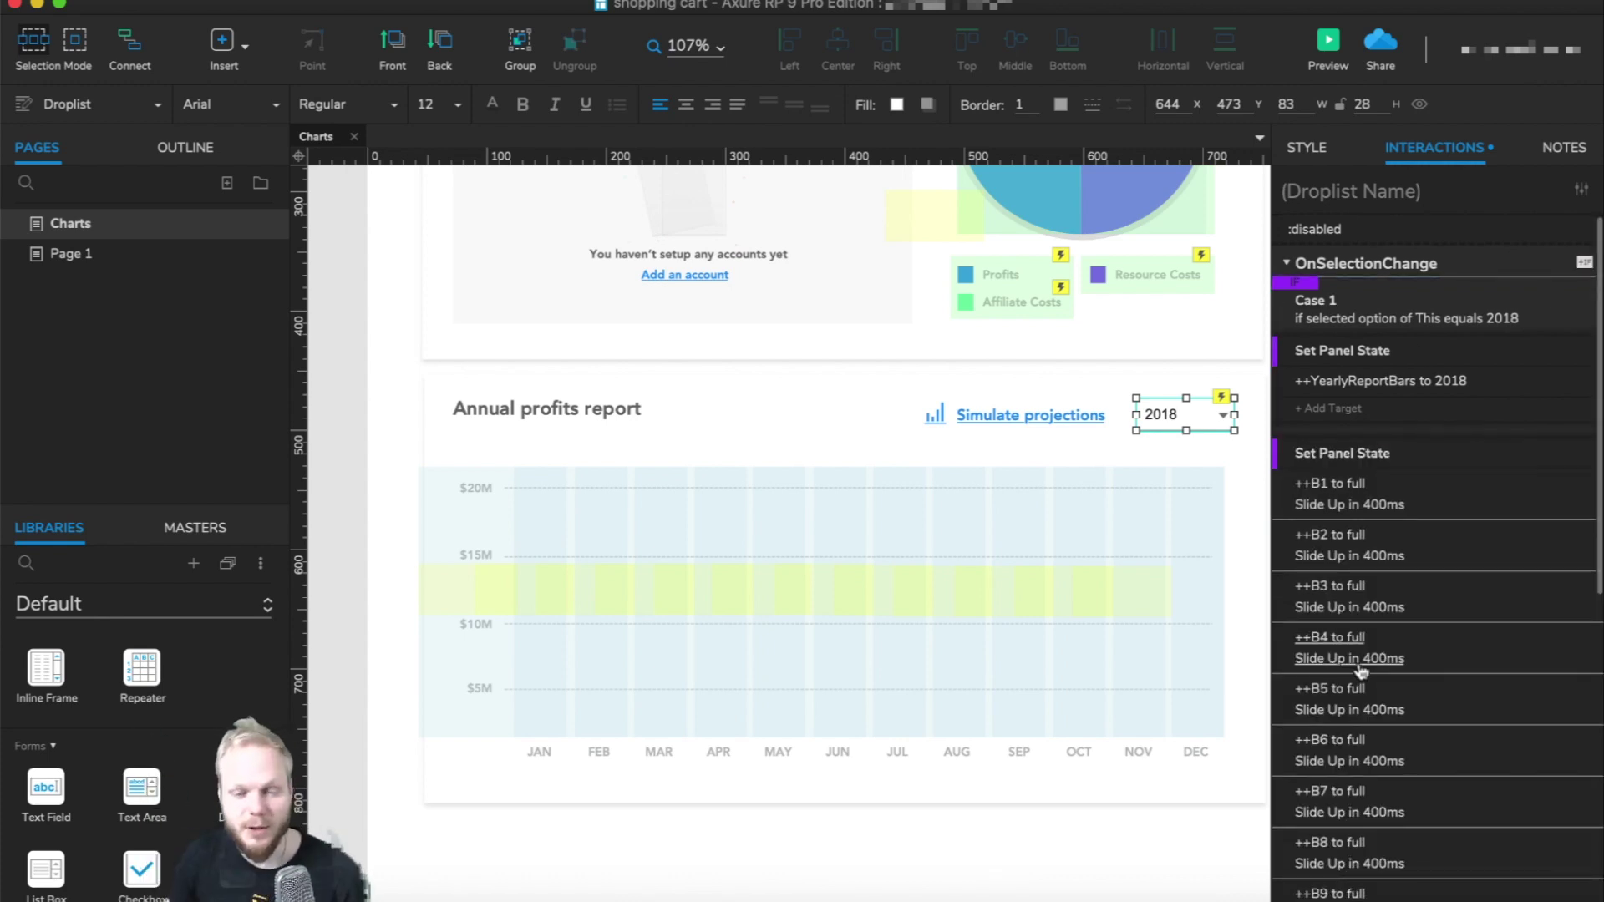
scroll(1364, 668, down, 5)
scroll(1366, 671, down, 2)
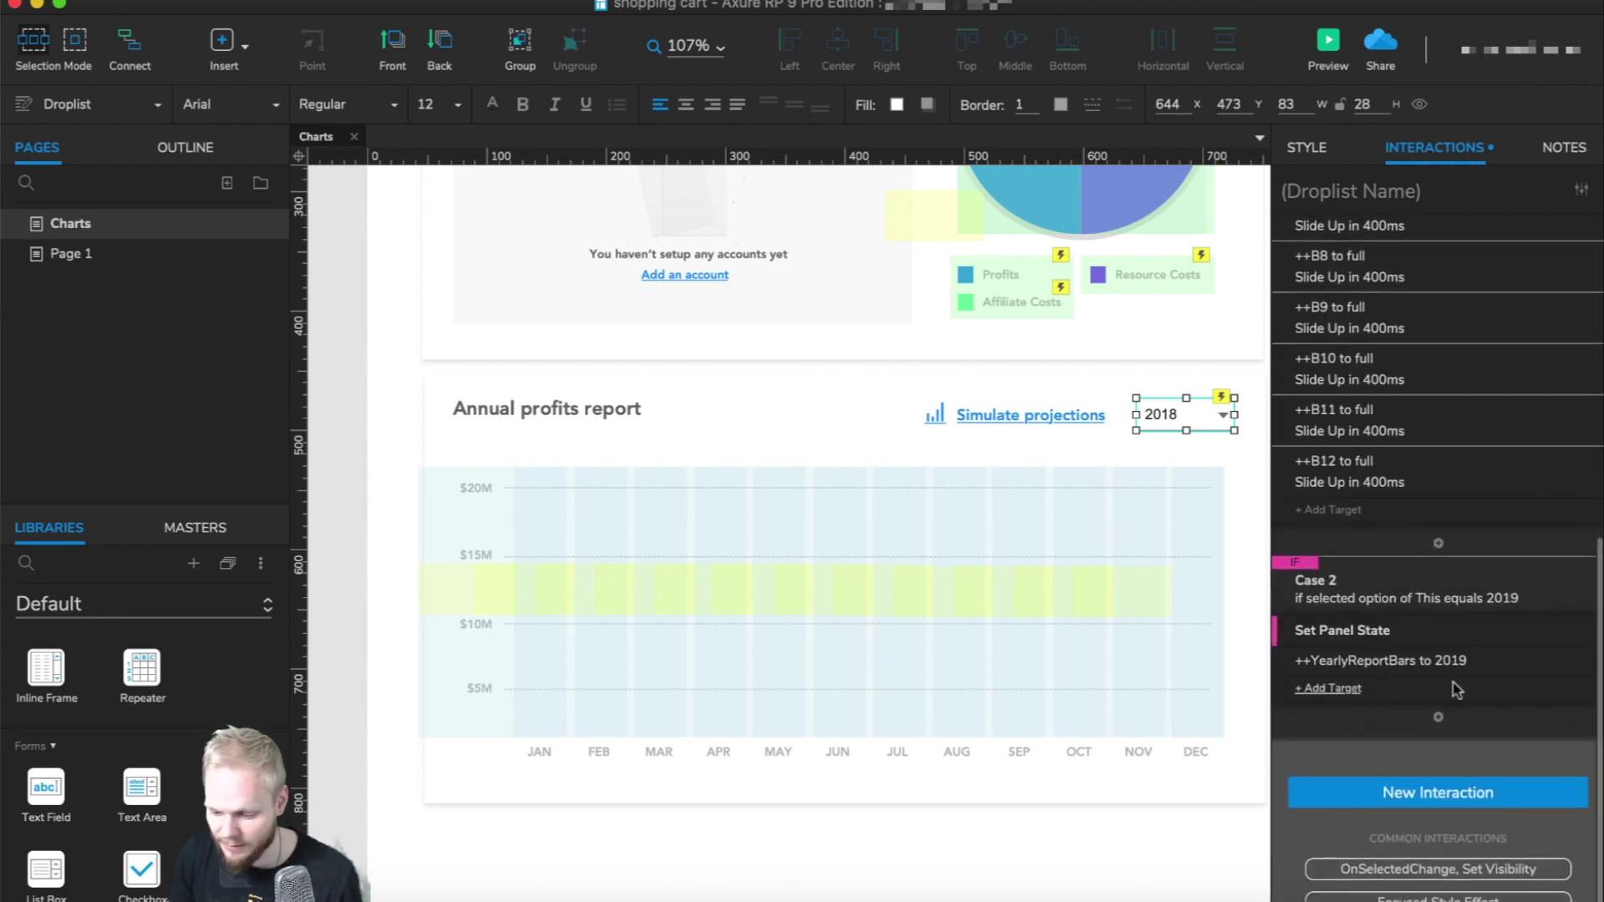
click(1436, 720)
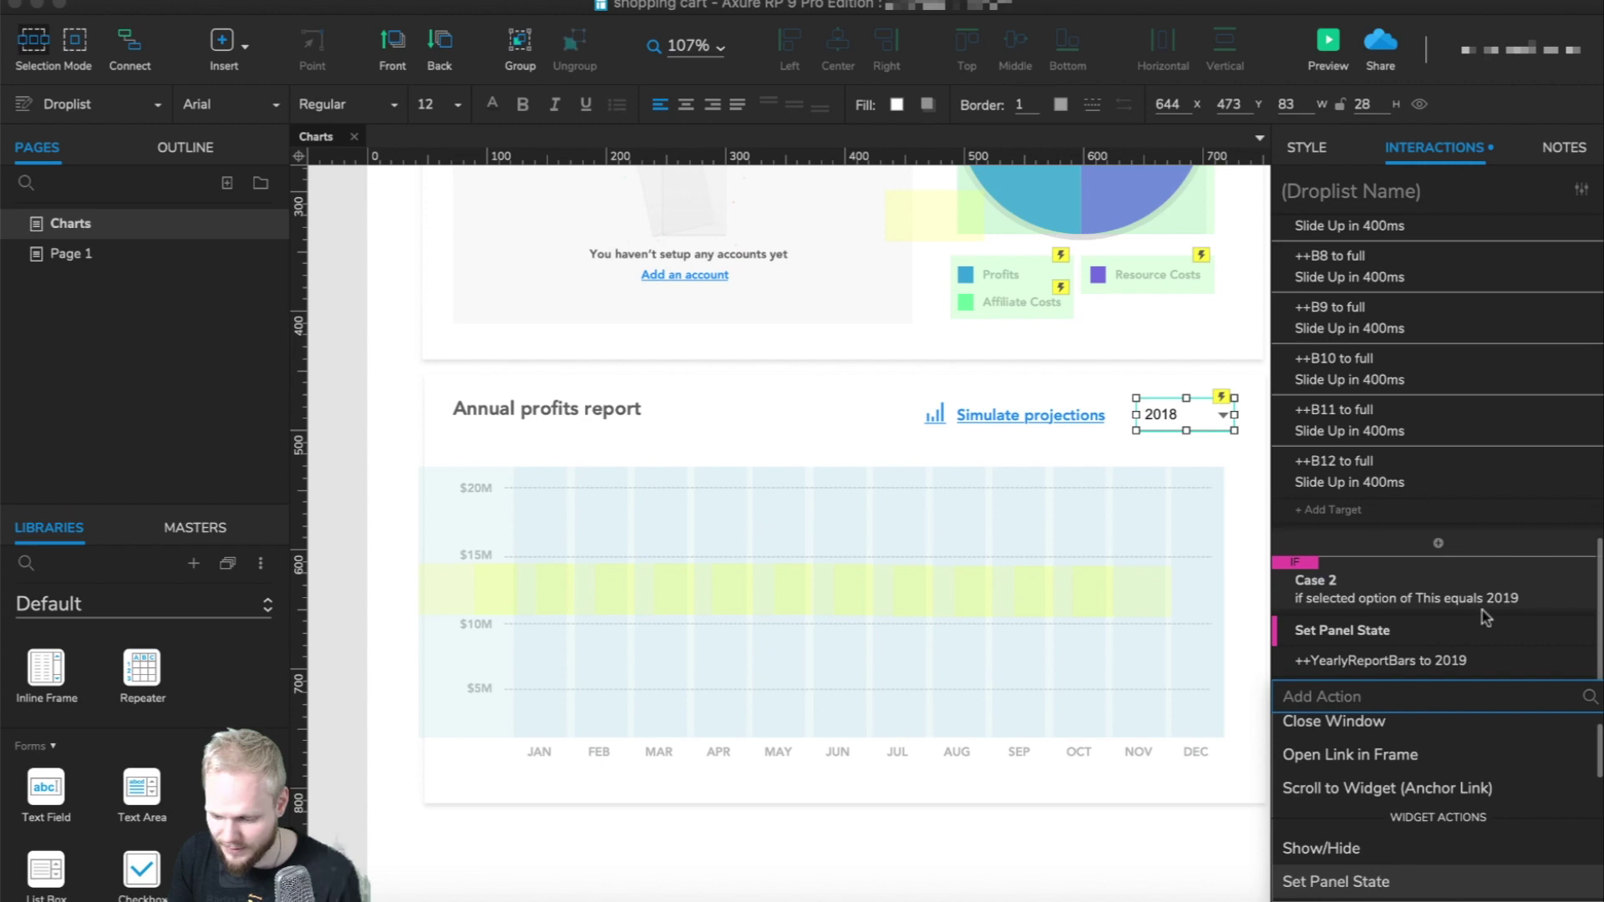
key(Return)
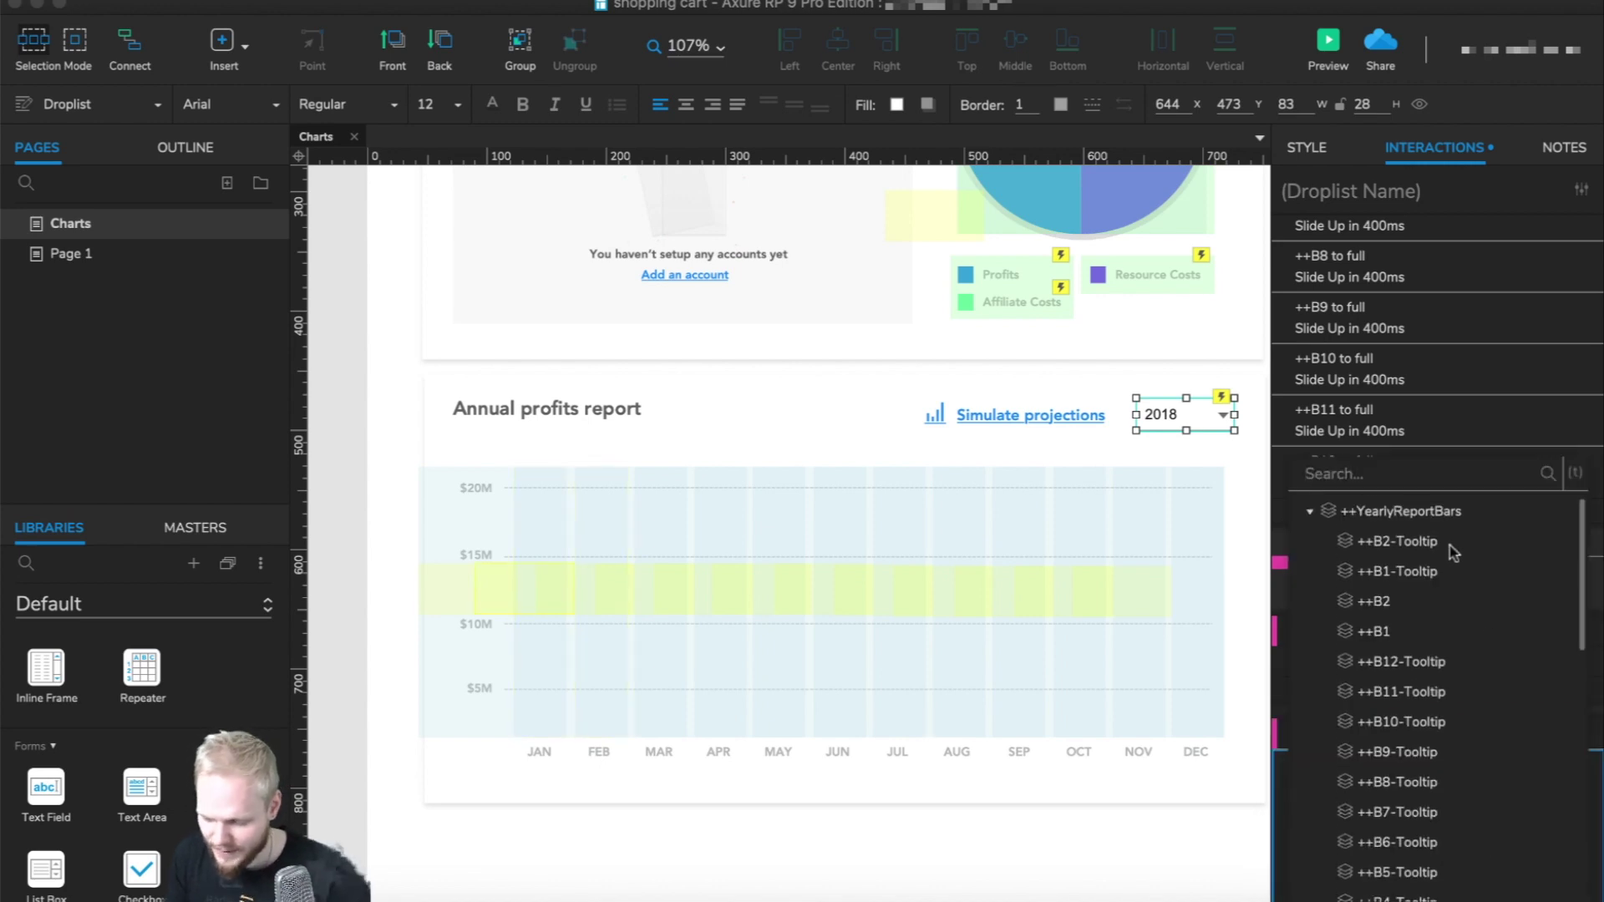
click(1020, 674)
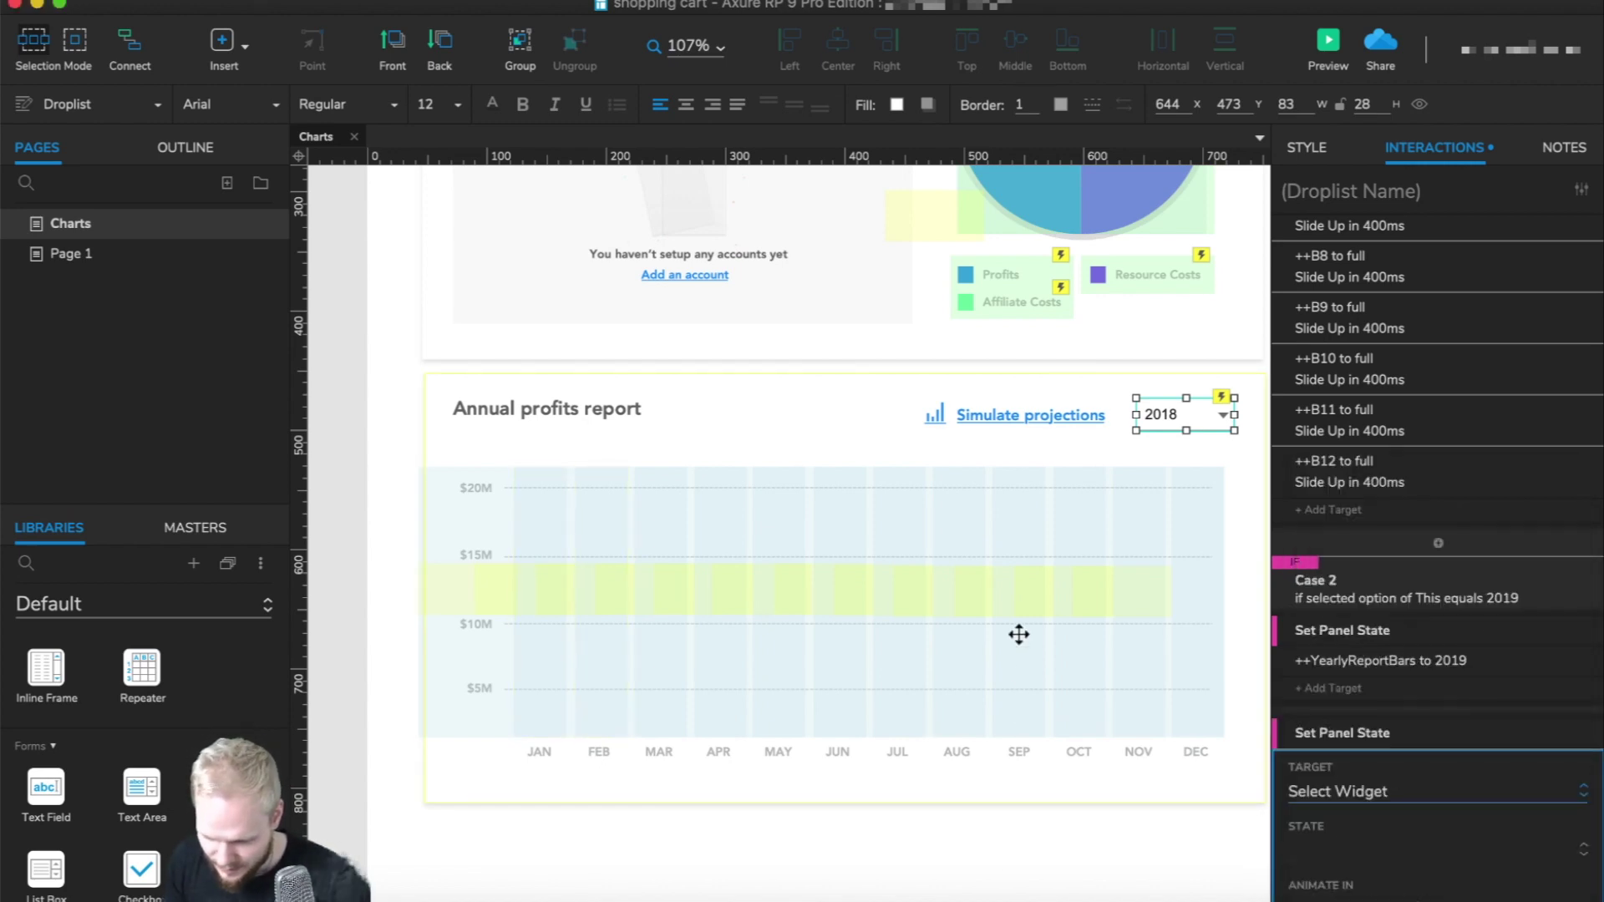
Rename the January bar in the 2019 state of ++YearlyReportBars to ++B1-19 and close the panel.
double_click(1015, 534)
click(852, 182)
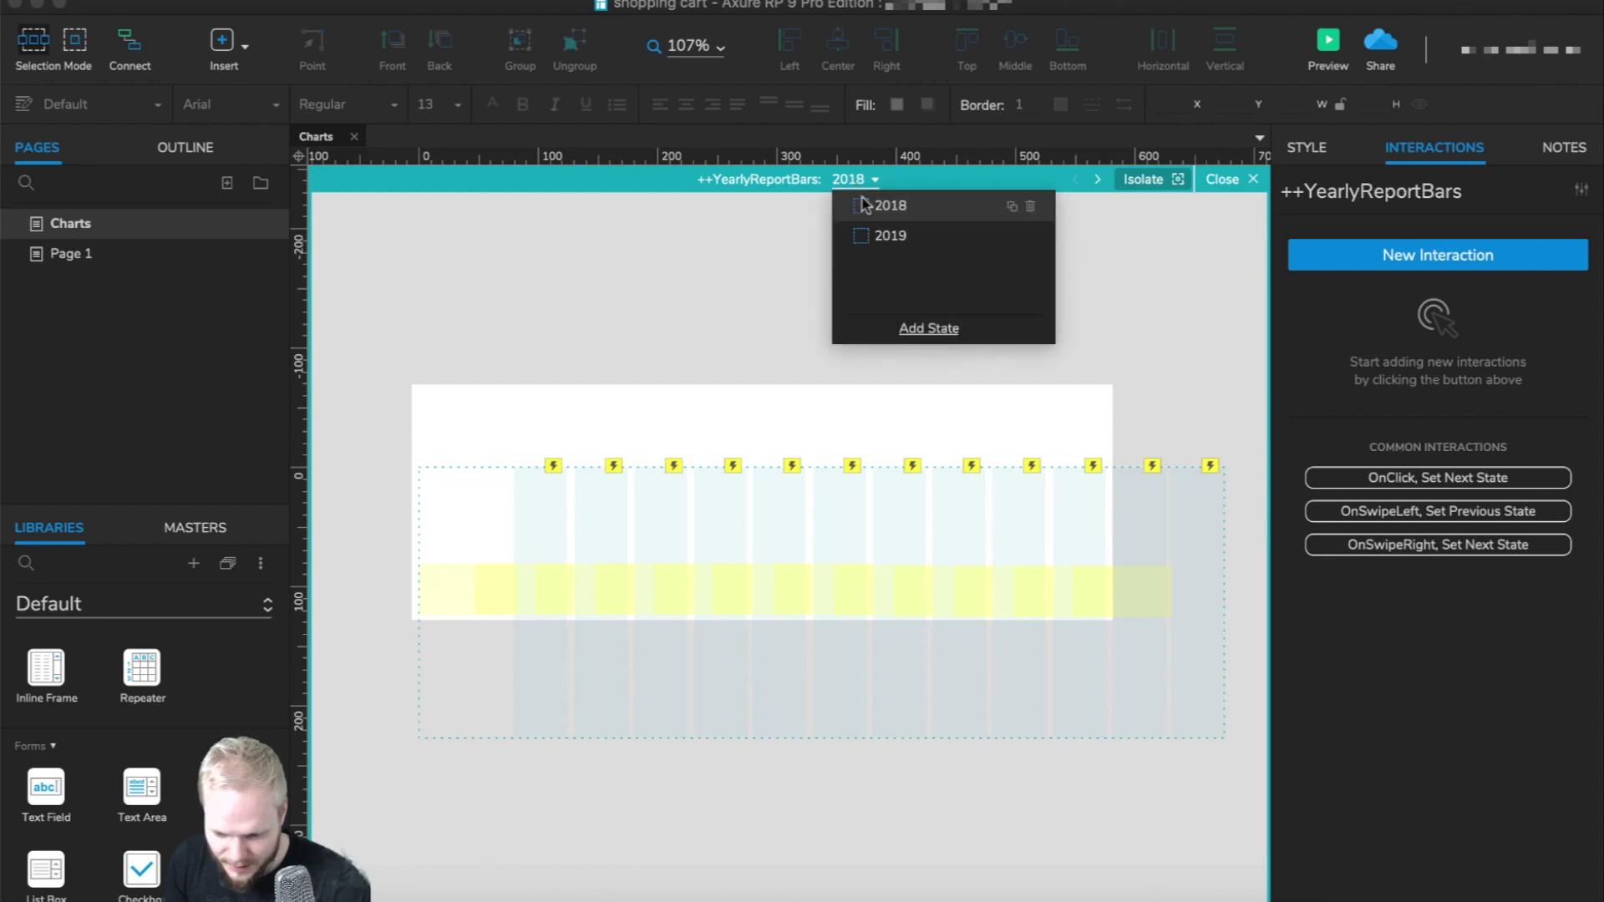
click(889, 237)
click(549, 538)
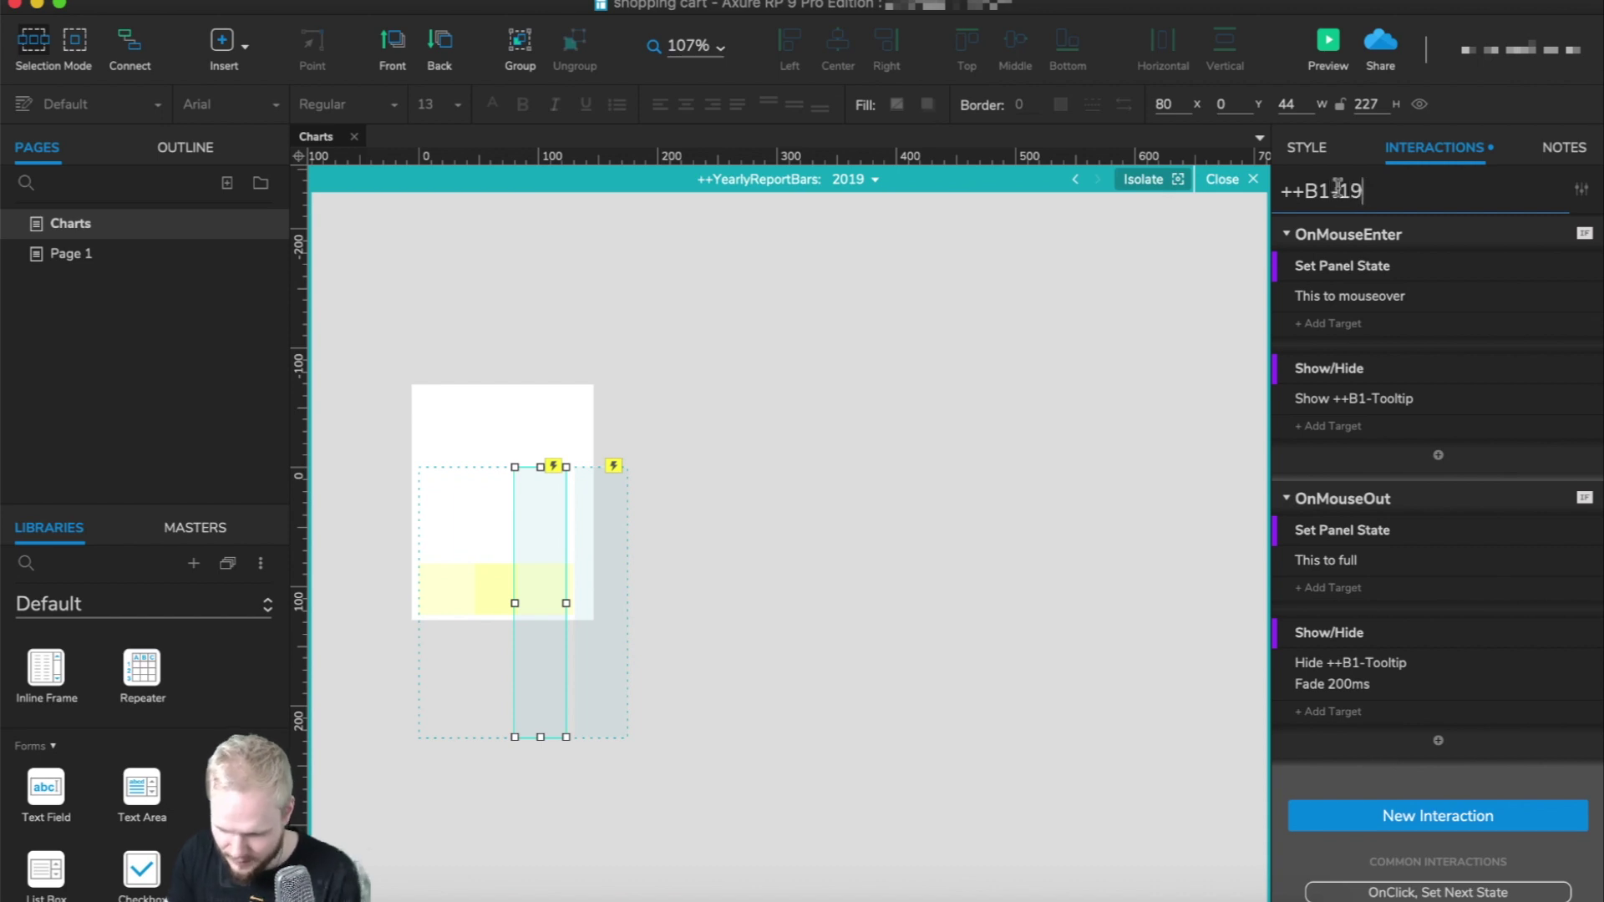
click(598, 510)
click(1234, 221)
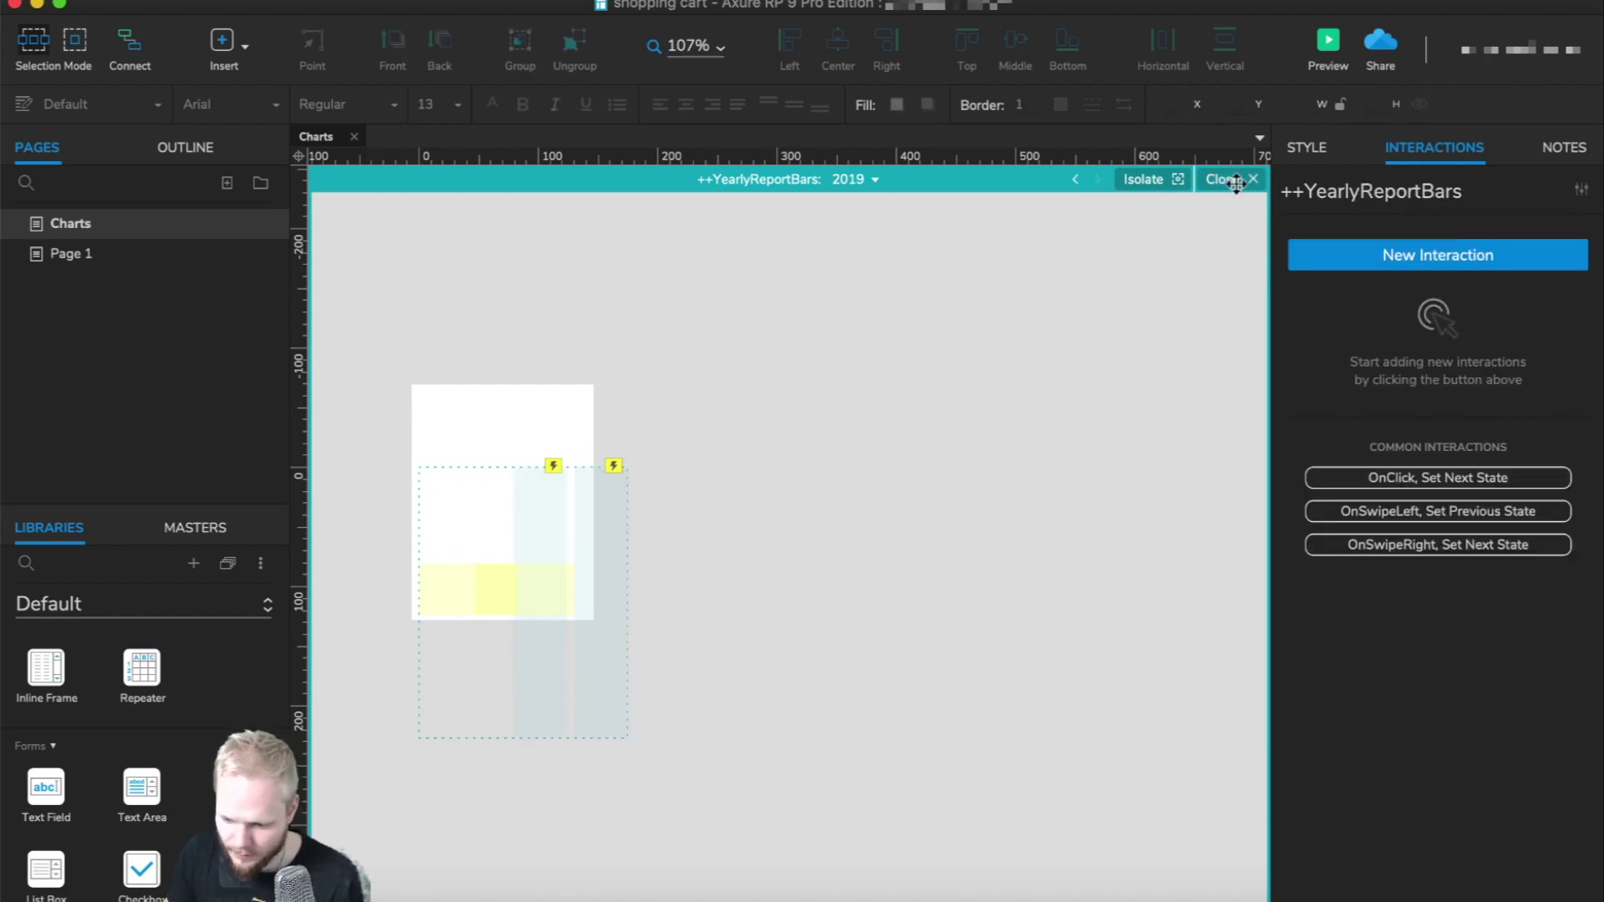
click(1235, 182)
Add a second Set Panel State action to Case 2 of the year droplist, targeting the ++B1-19 panel.
scroll(1400, 580, down, 2)
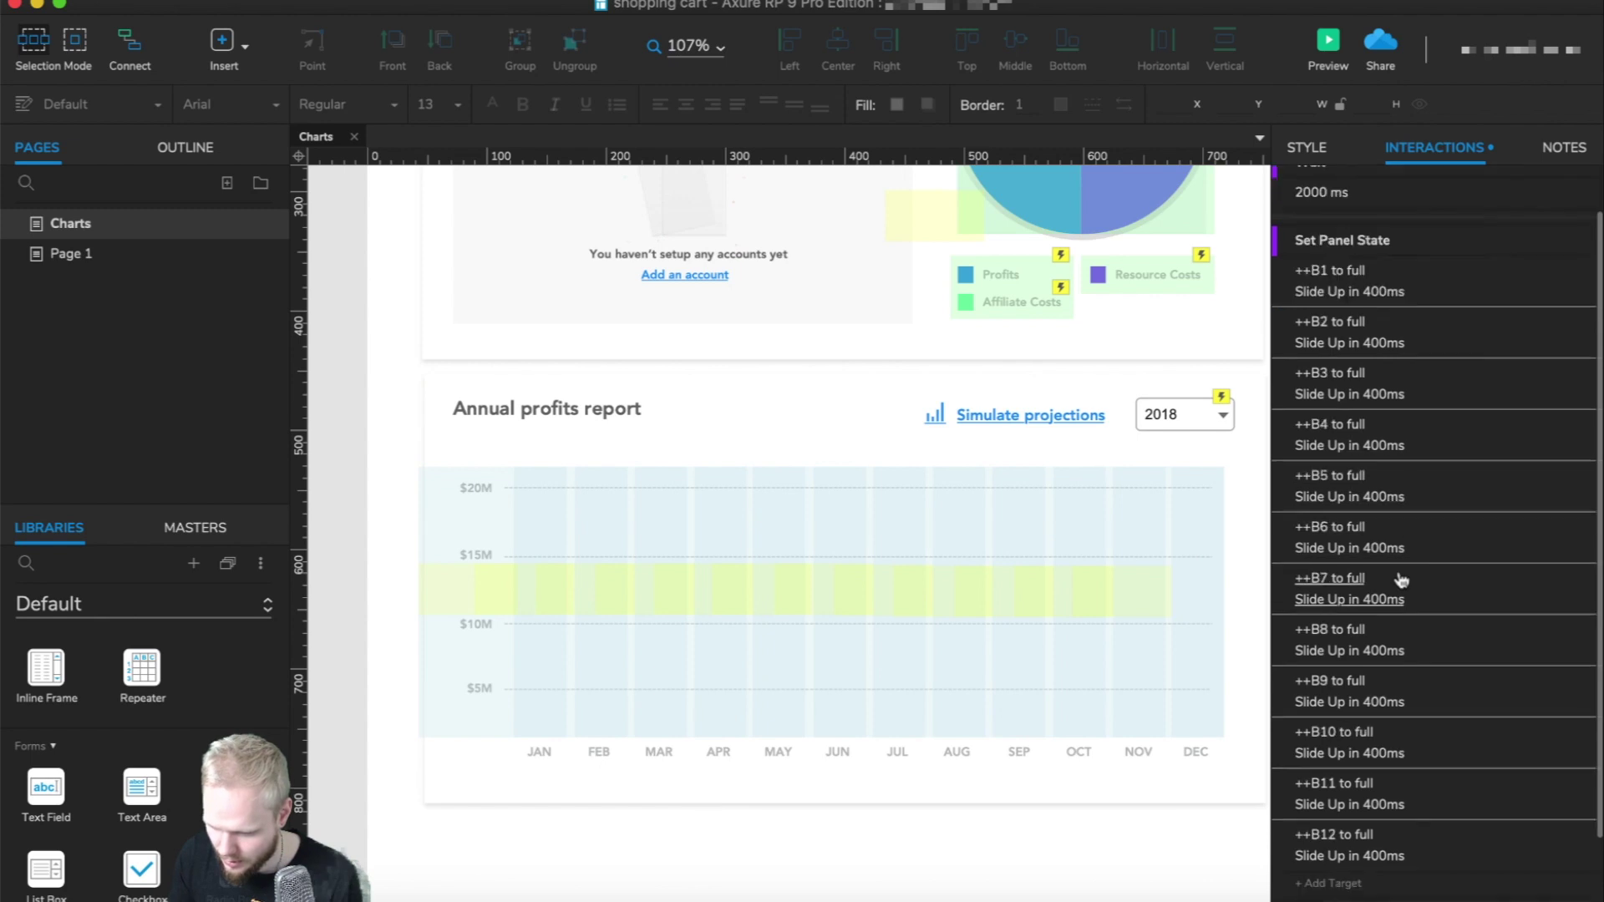
scroll(1399, 579, down, 3)
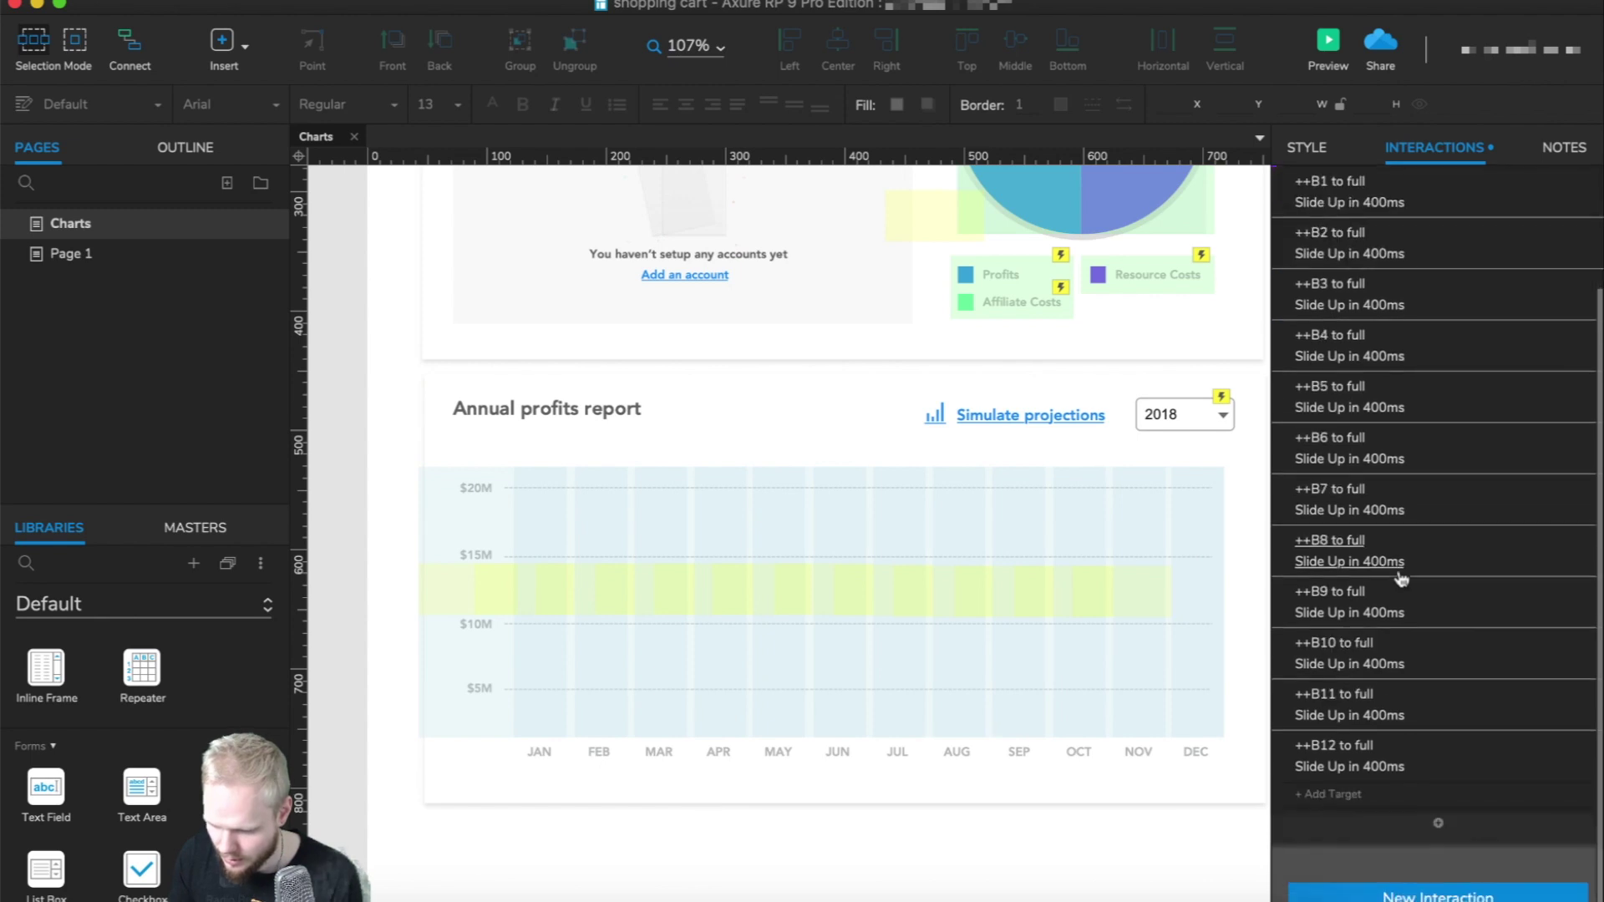
click(1184, 415)
scroll(1383, 607, down, 10)
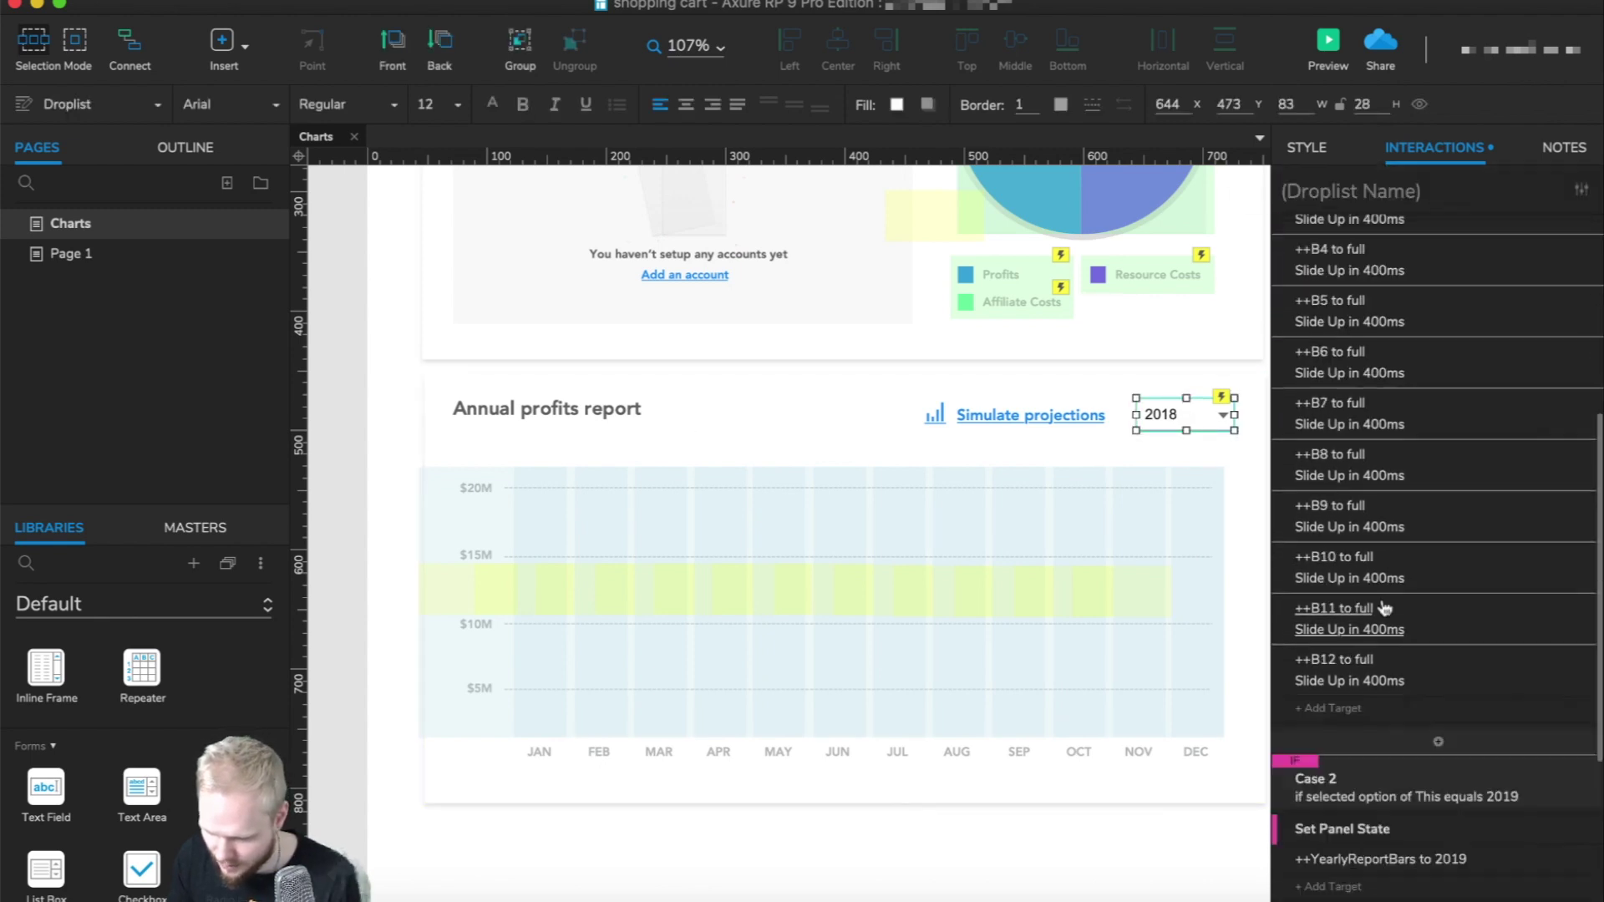
click(1354, 667)
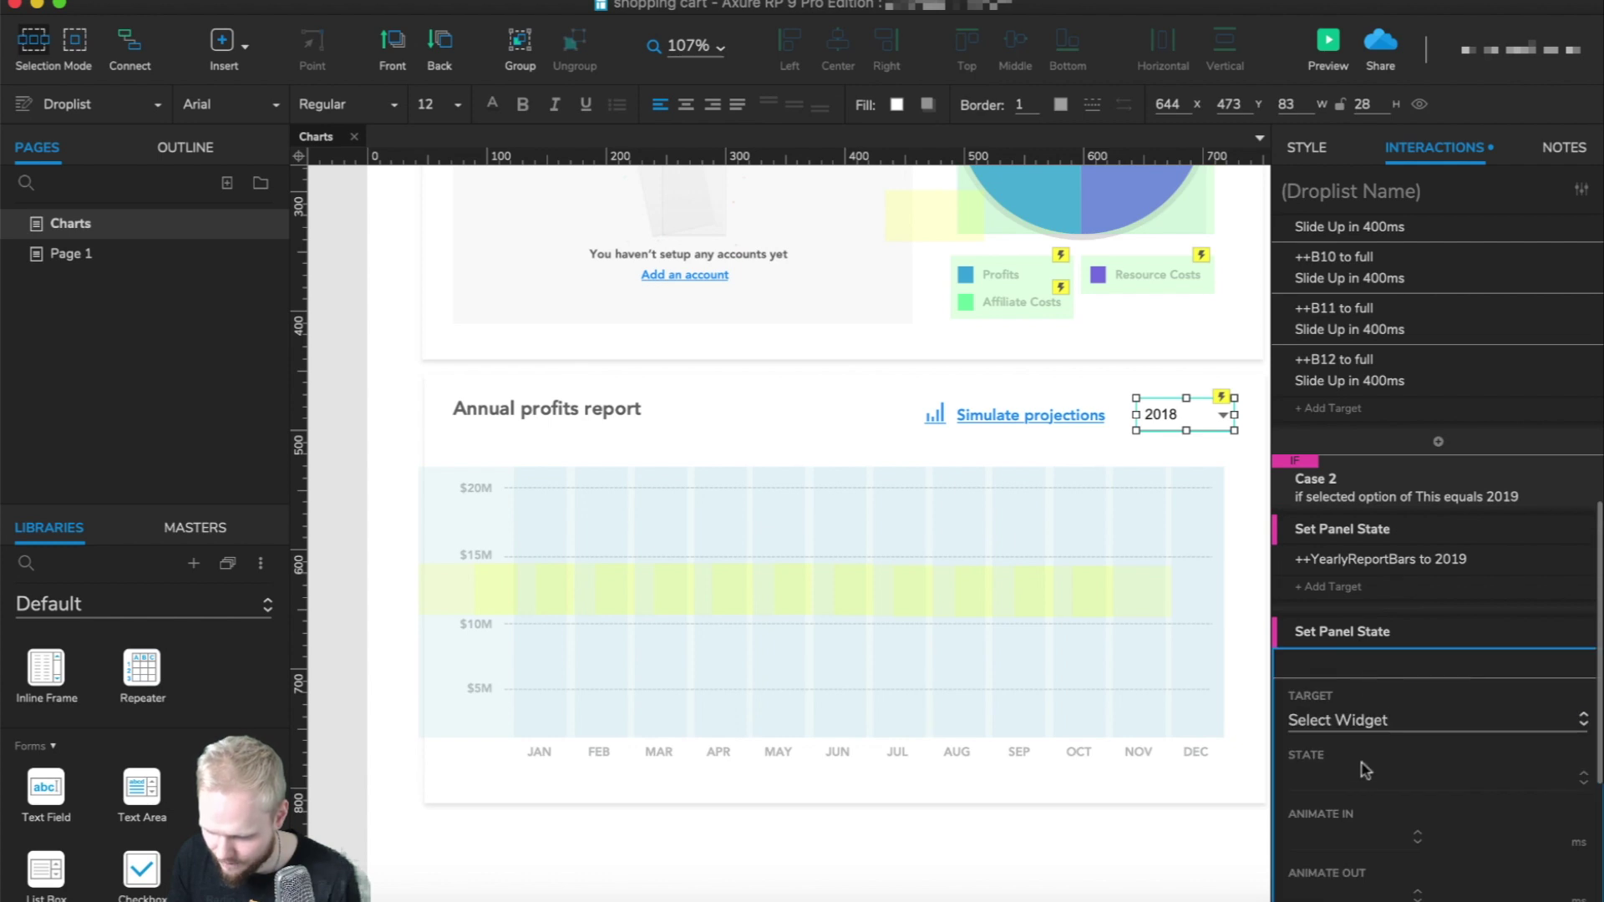
click(1382, 720)
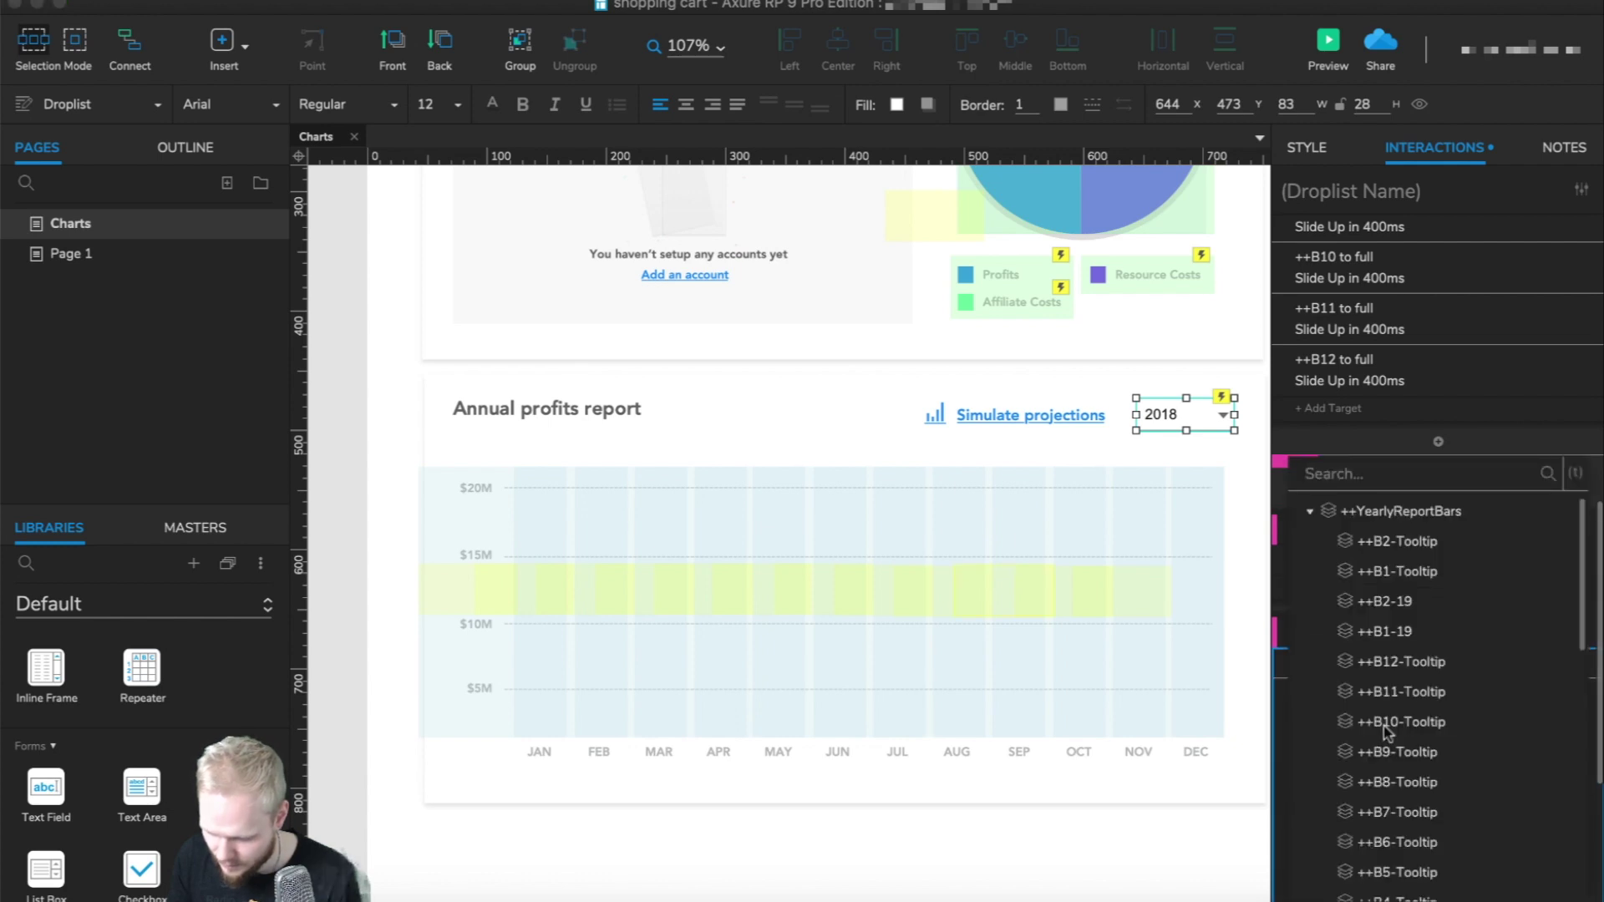
click(1430, 511)
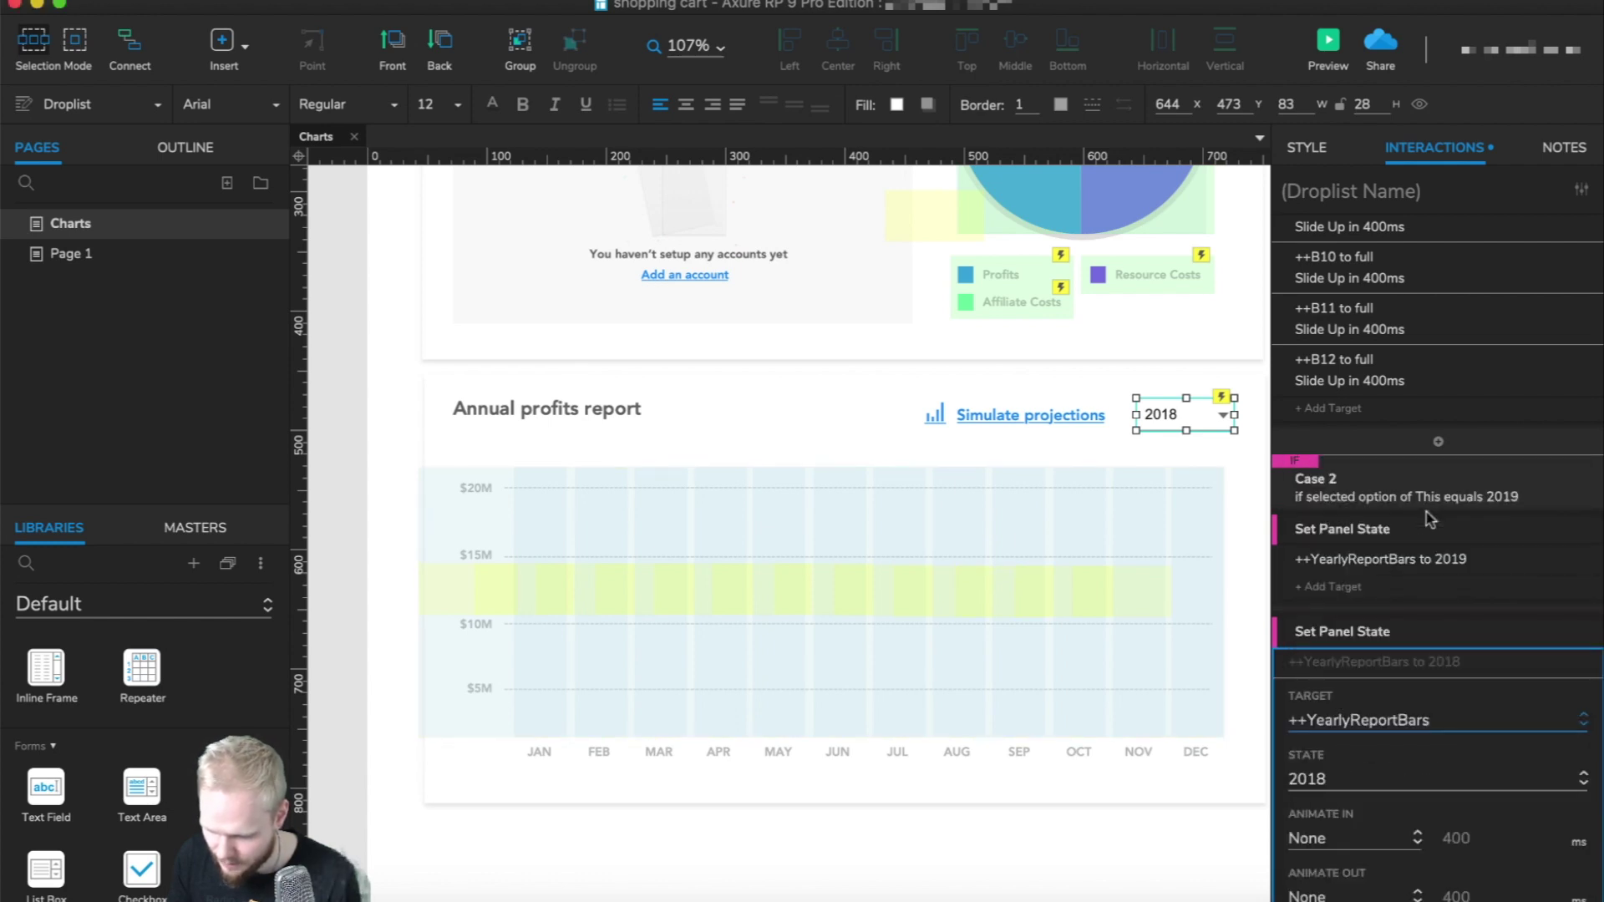
click(1420, 705)
scroll(1492, 618, down, 3)
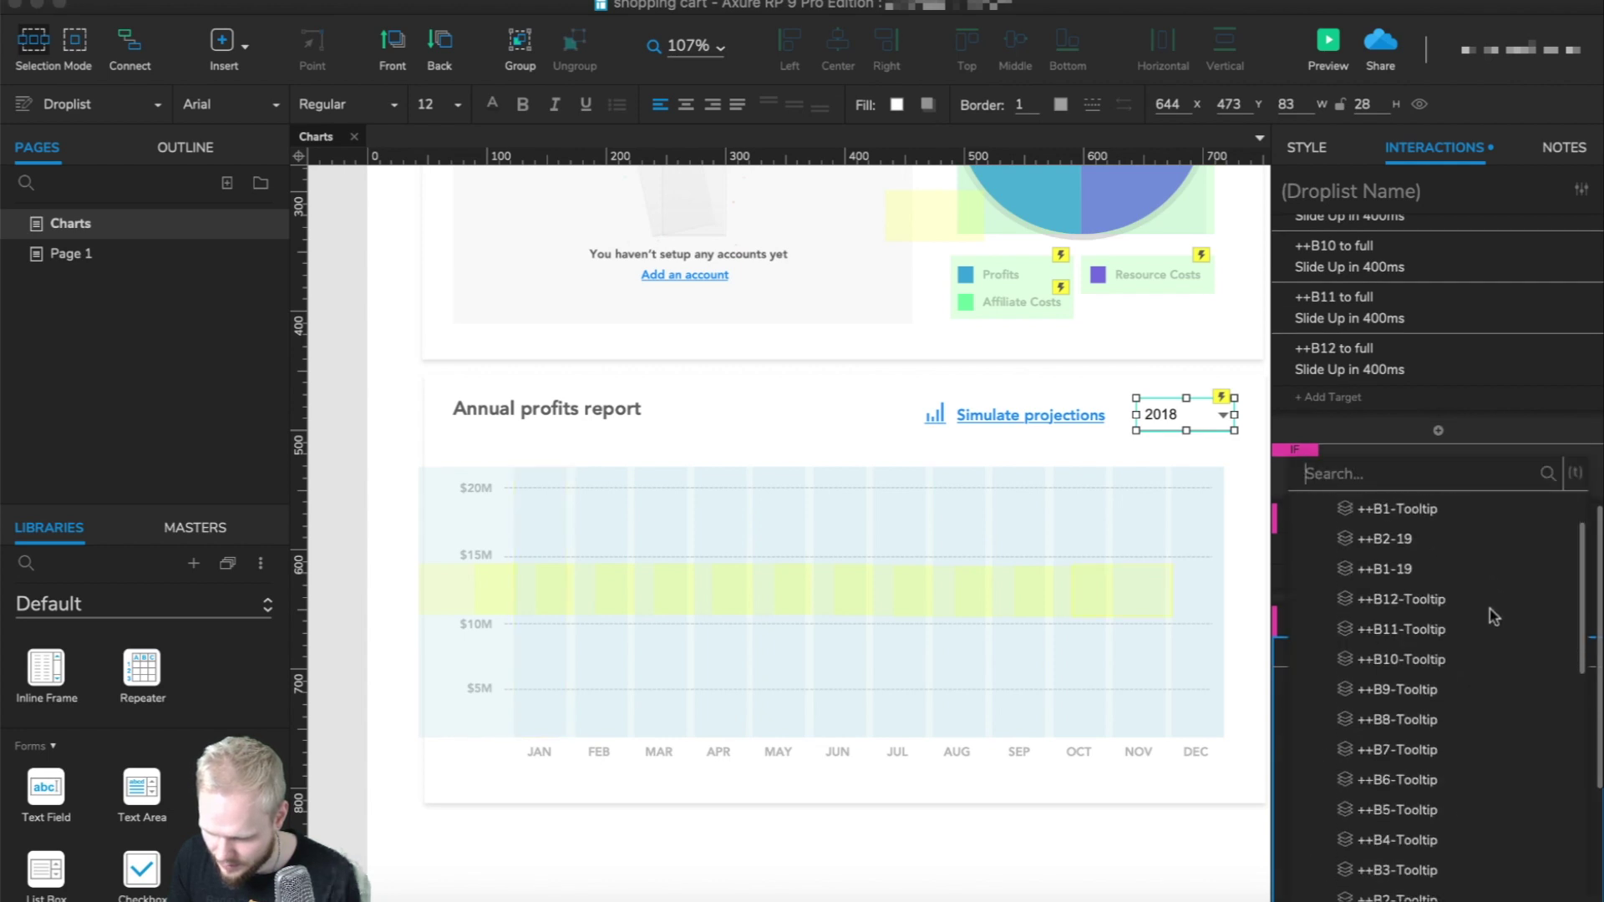
click(1392, 580)
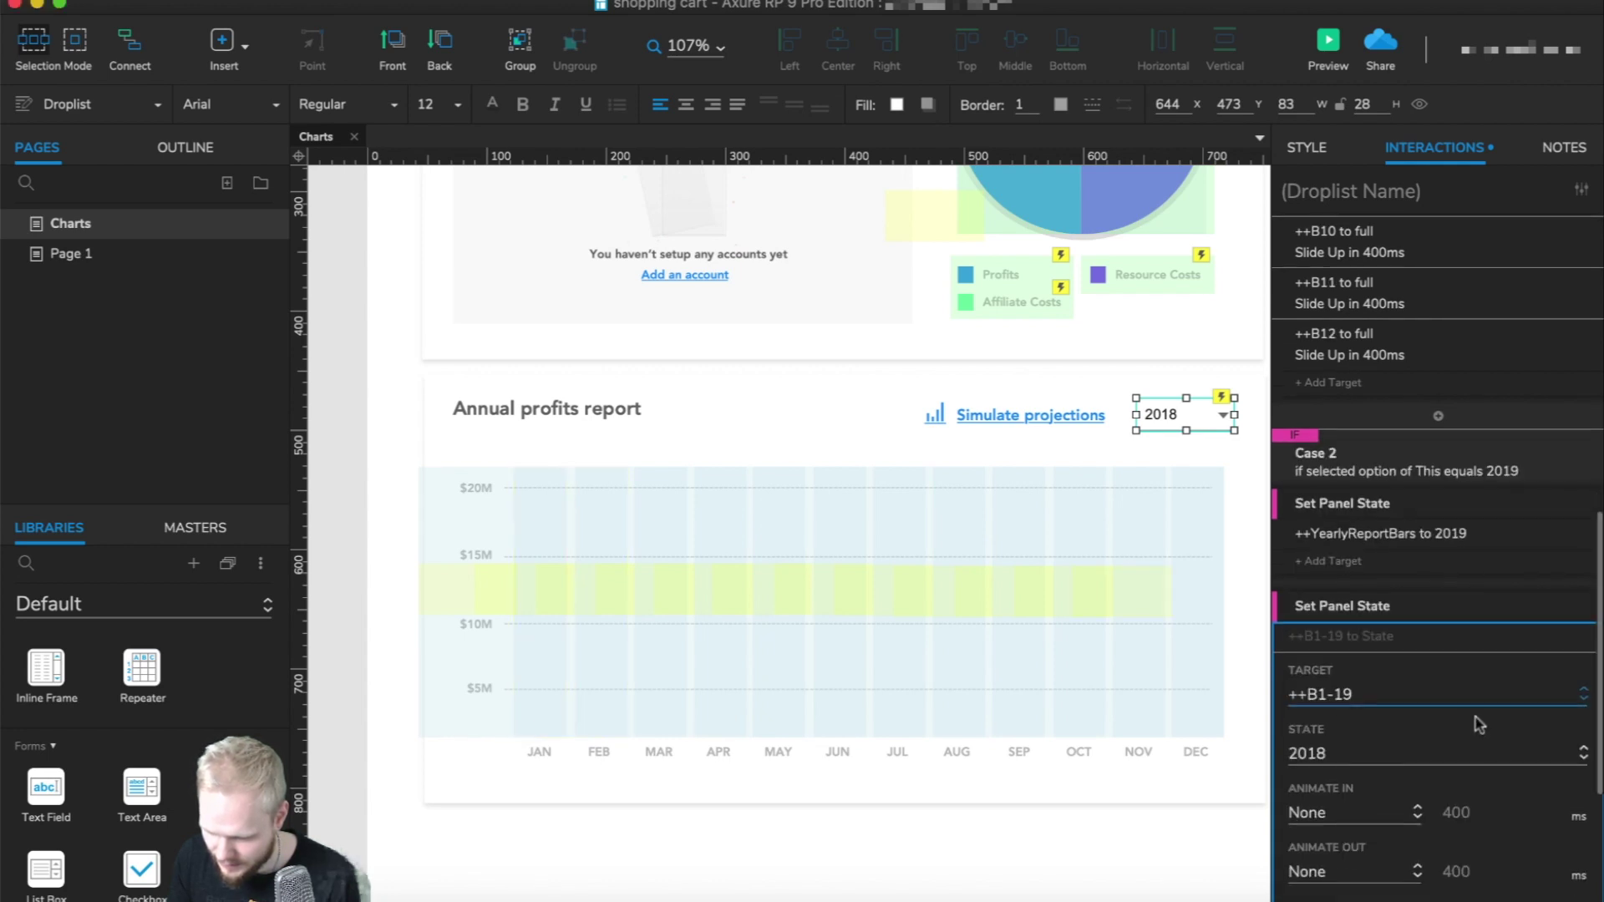
Set the new ++B1-19 target to state full with a 400 ms Slide Up animation.
click(1478, 743)
click(1307, 707)
click(1396, 716)
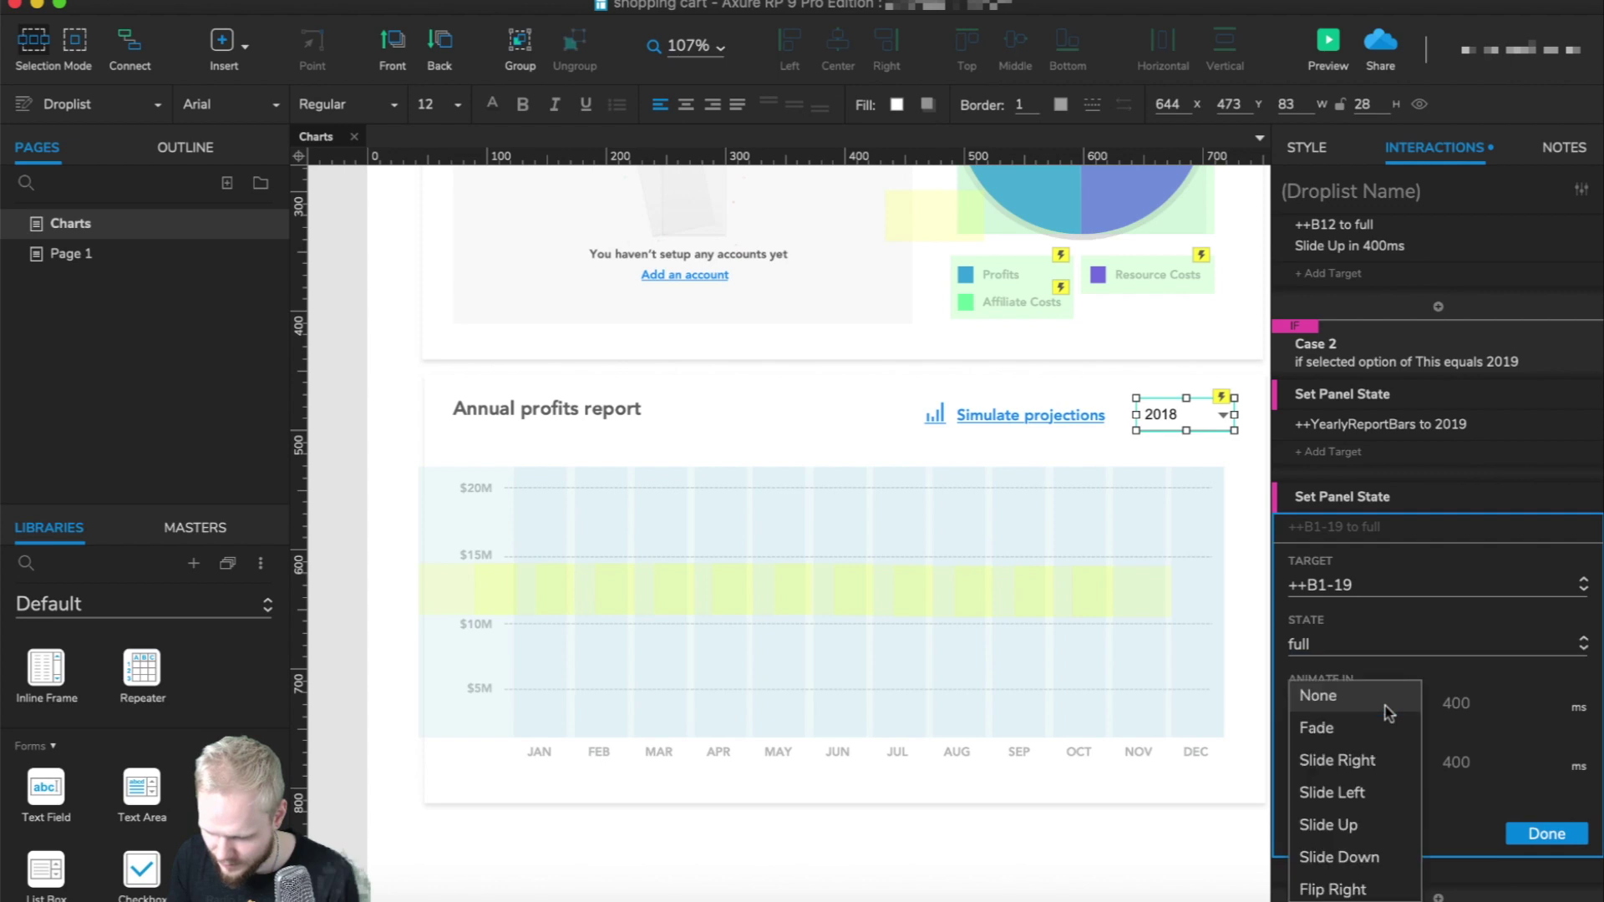
click(1364, 821)
key(Return)
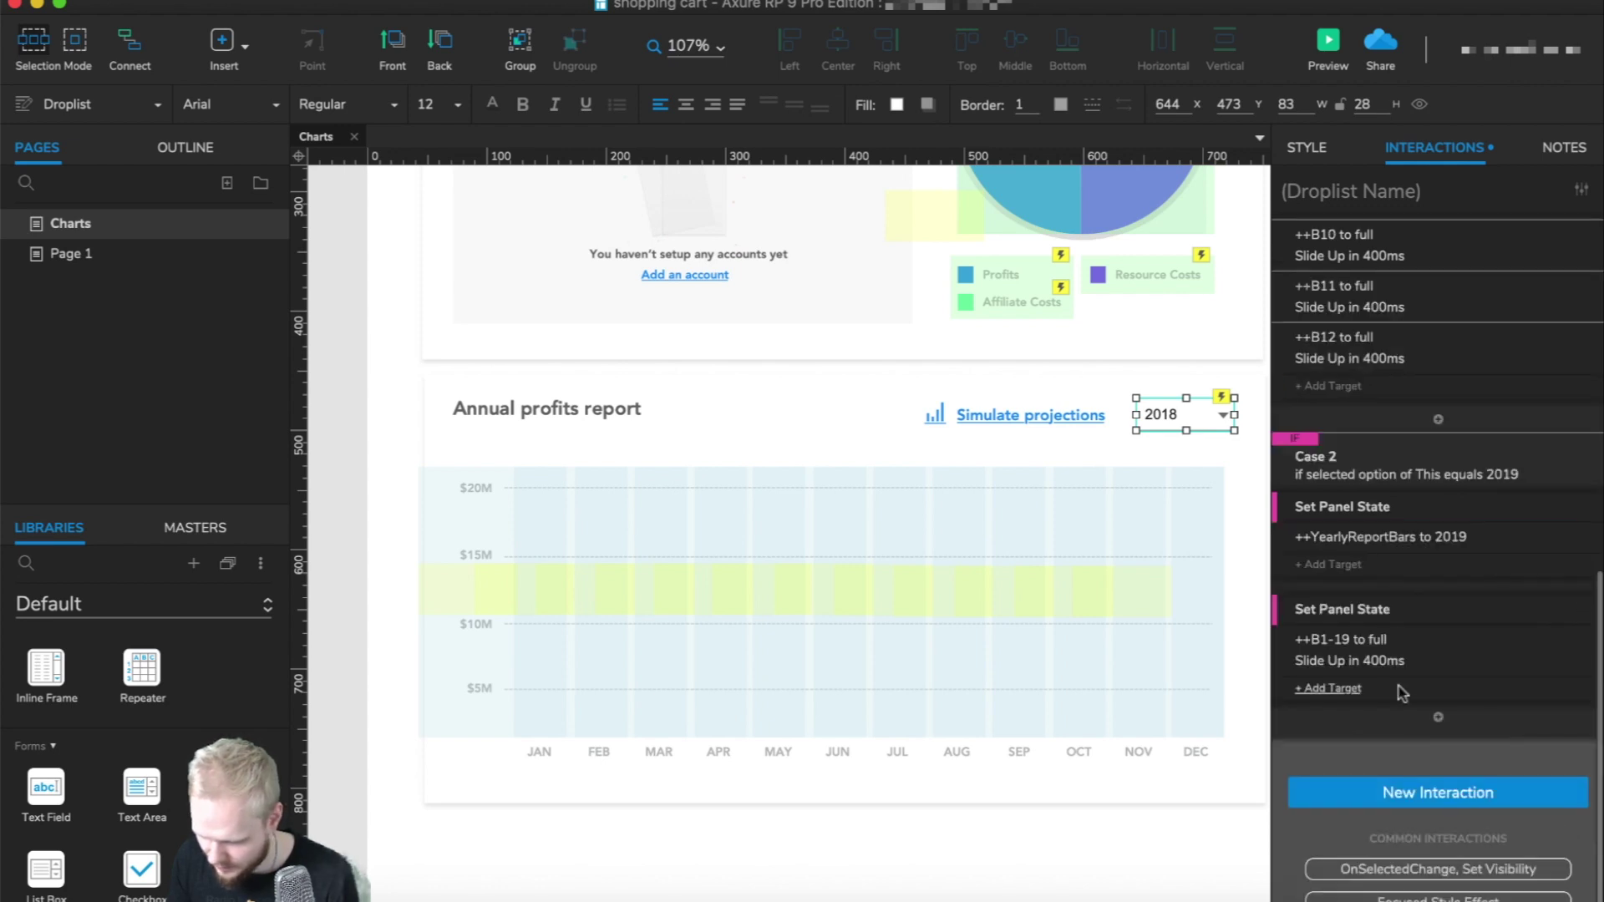
Add ++B2-19 as another target of Case 2's bar action, set to state full with Slide Up in 400 ms.
click(1334, 690)
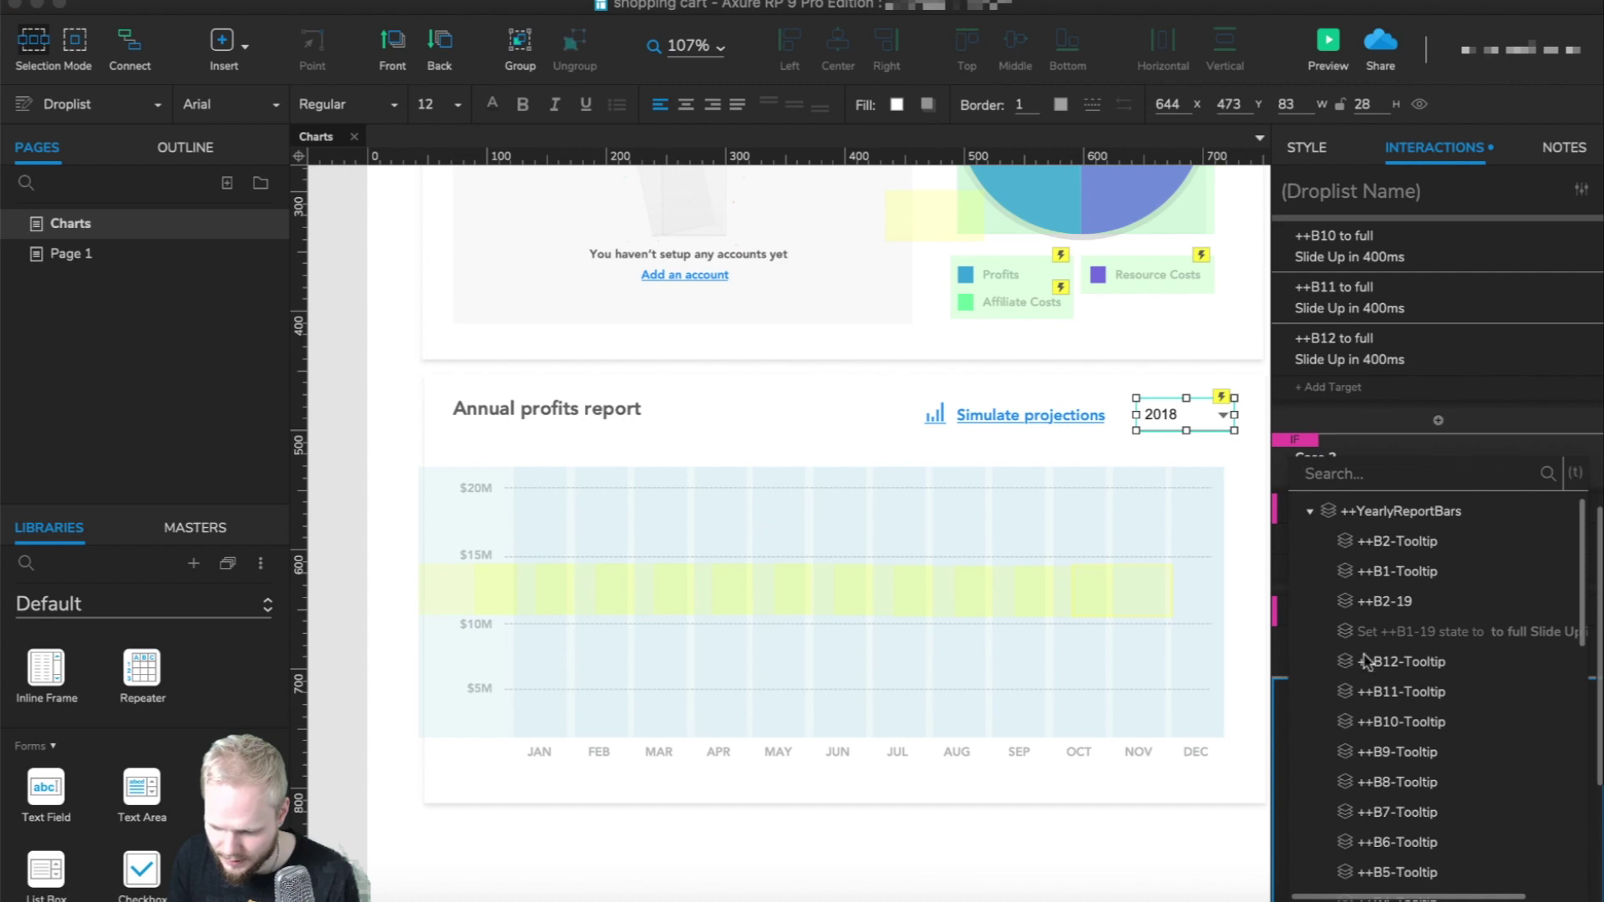
click(1401, 604)
click(1381, 758)
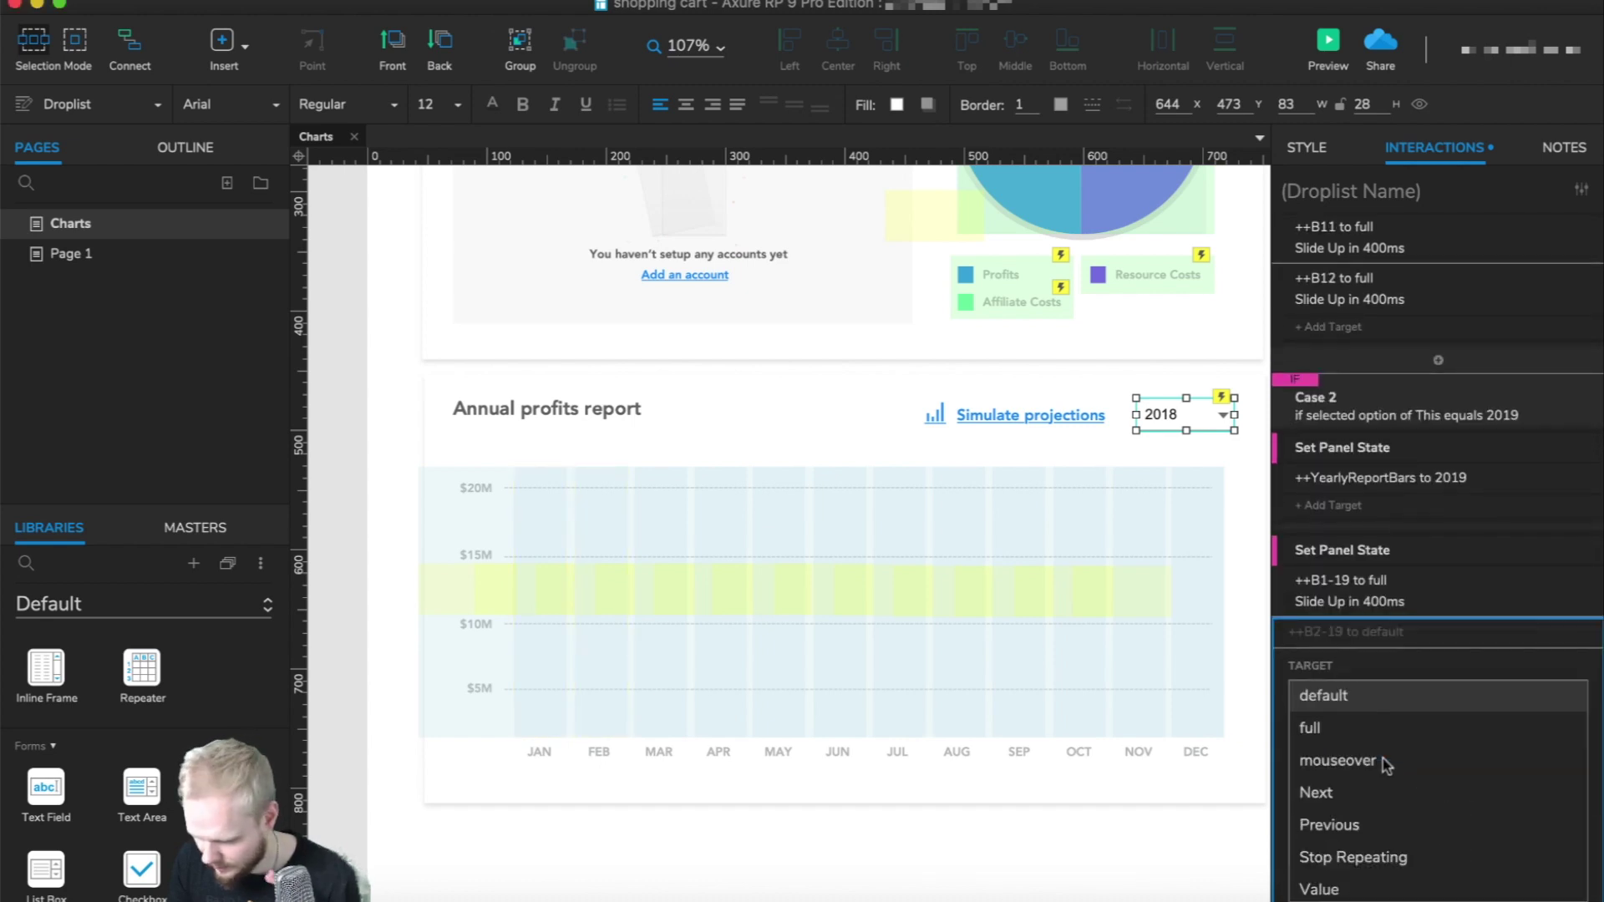
click(1378, 728)
click(1372, 810)
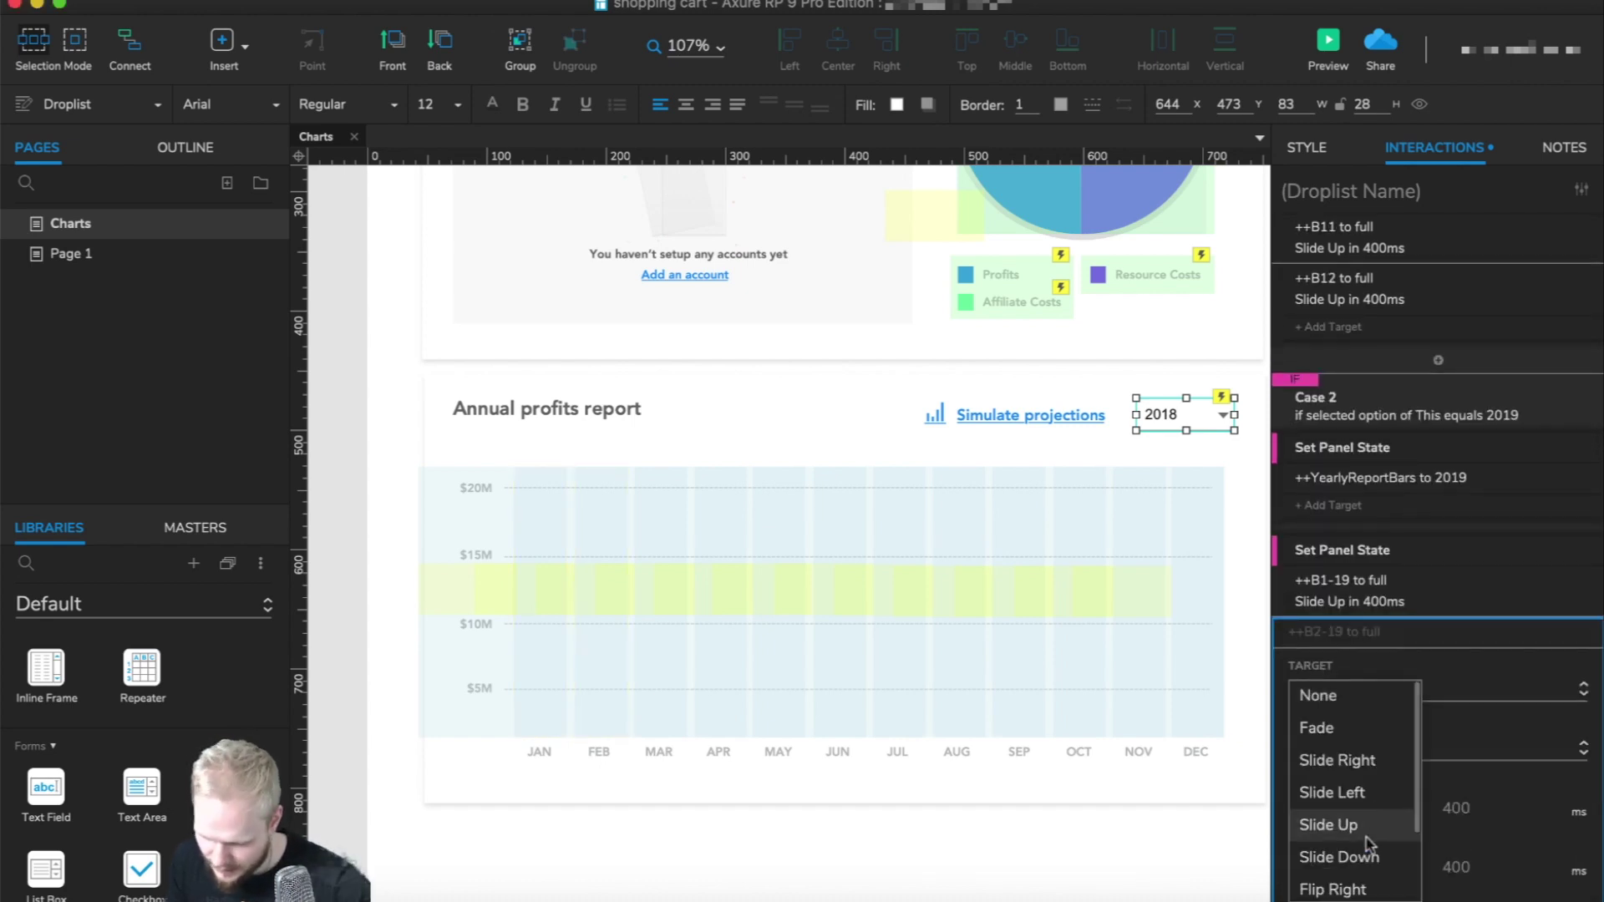
click(1368, 844)
click(1366, 858)
scroll(1361, 793, up, 3)
click(1318, 698)
scroll(1547, 779, down, 5)
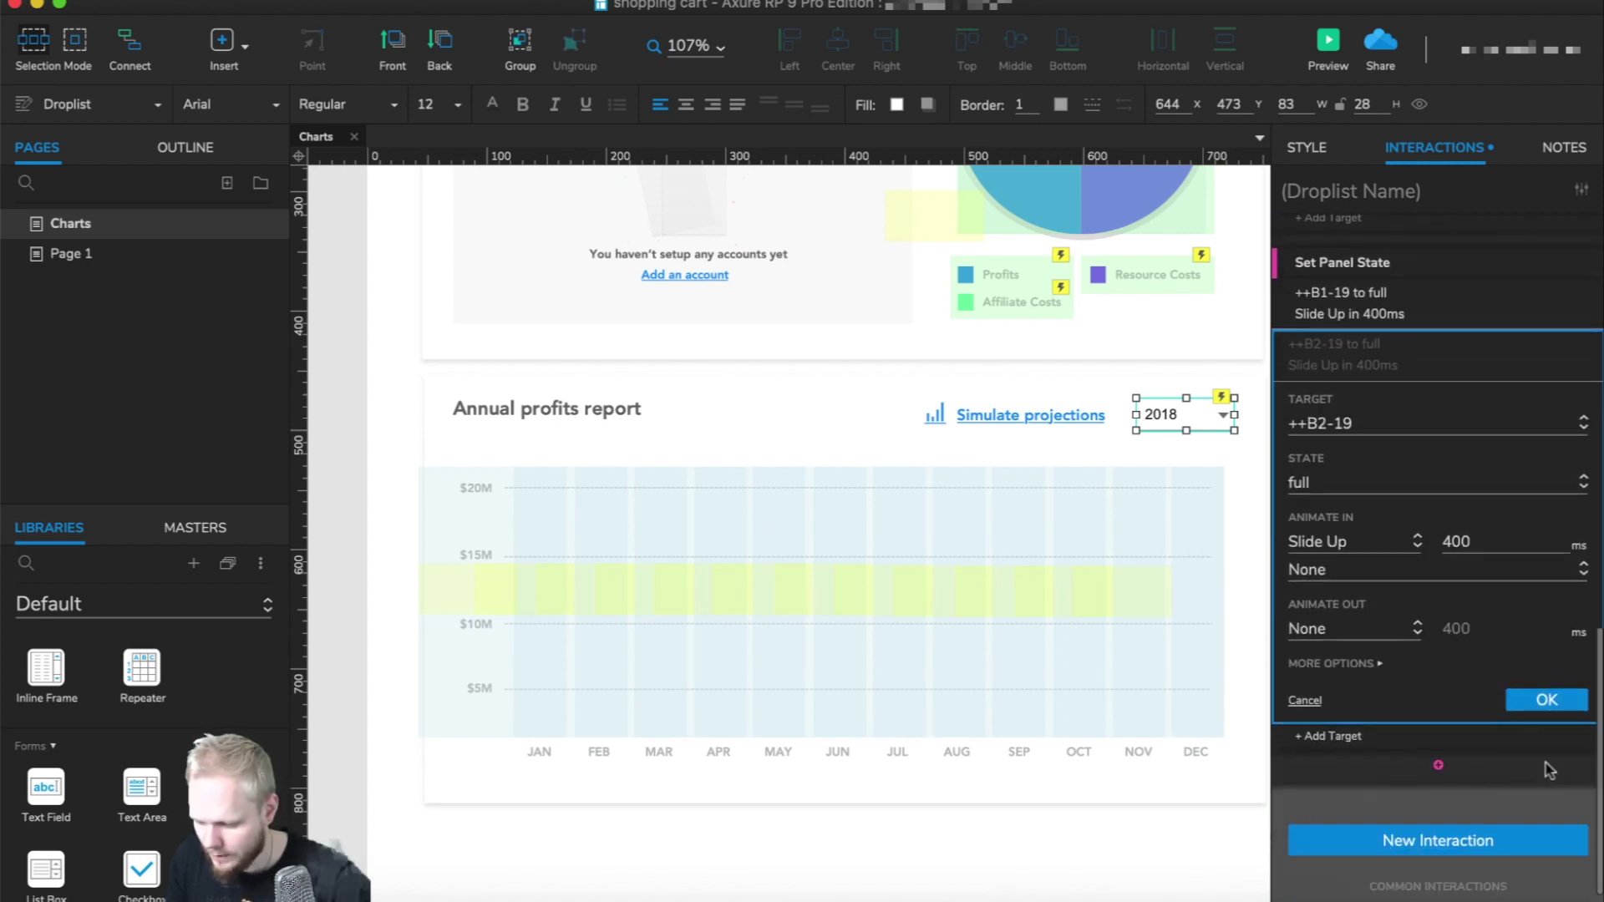
click(1546, 699)
Preview the Charts page and switch the annual profits report to 2019 to check its bars.
scroll(1430, 484, up, 2)
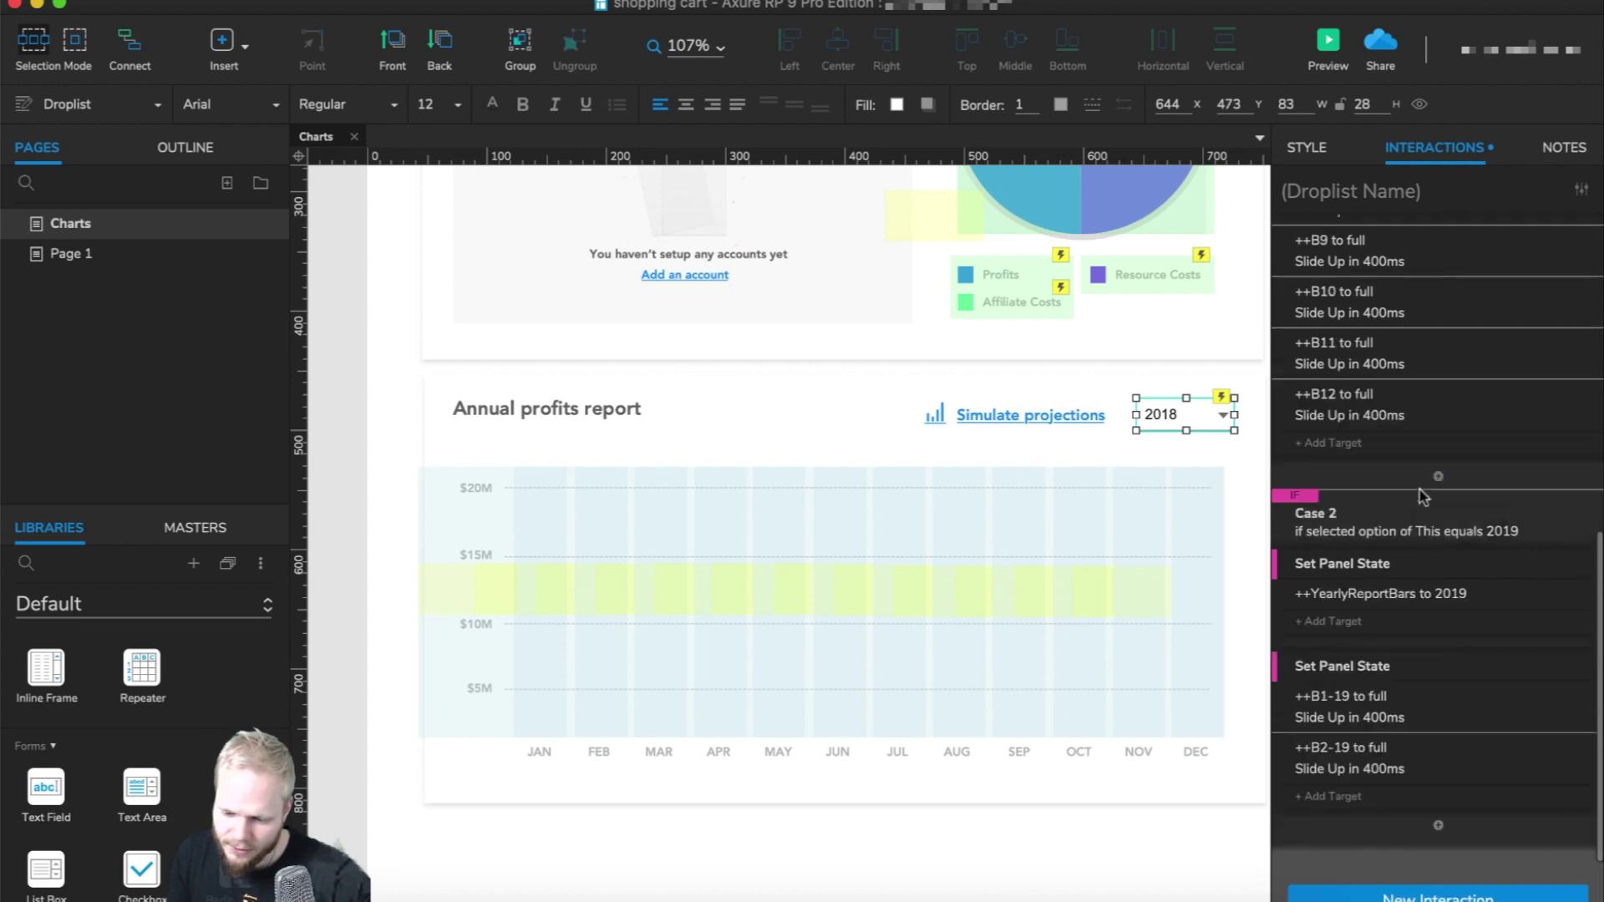
scroll(1426, 533, up, 1)
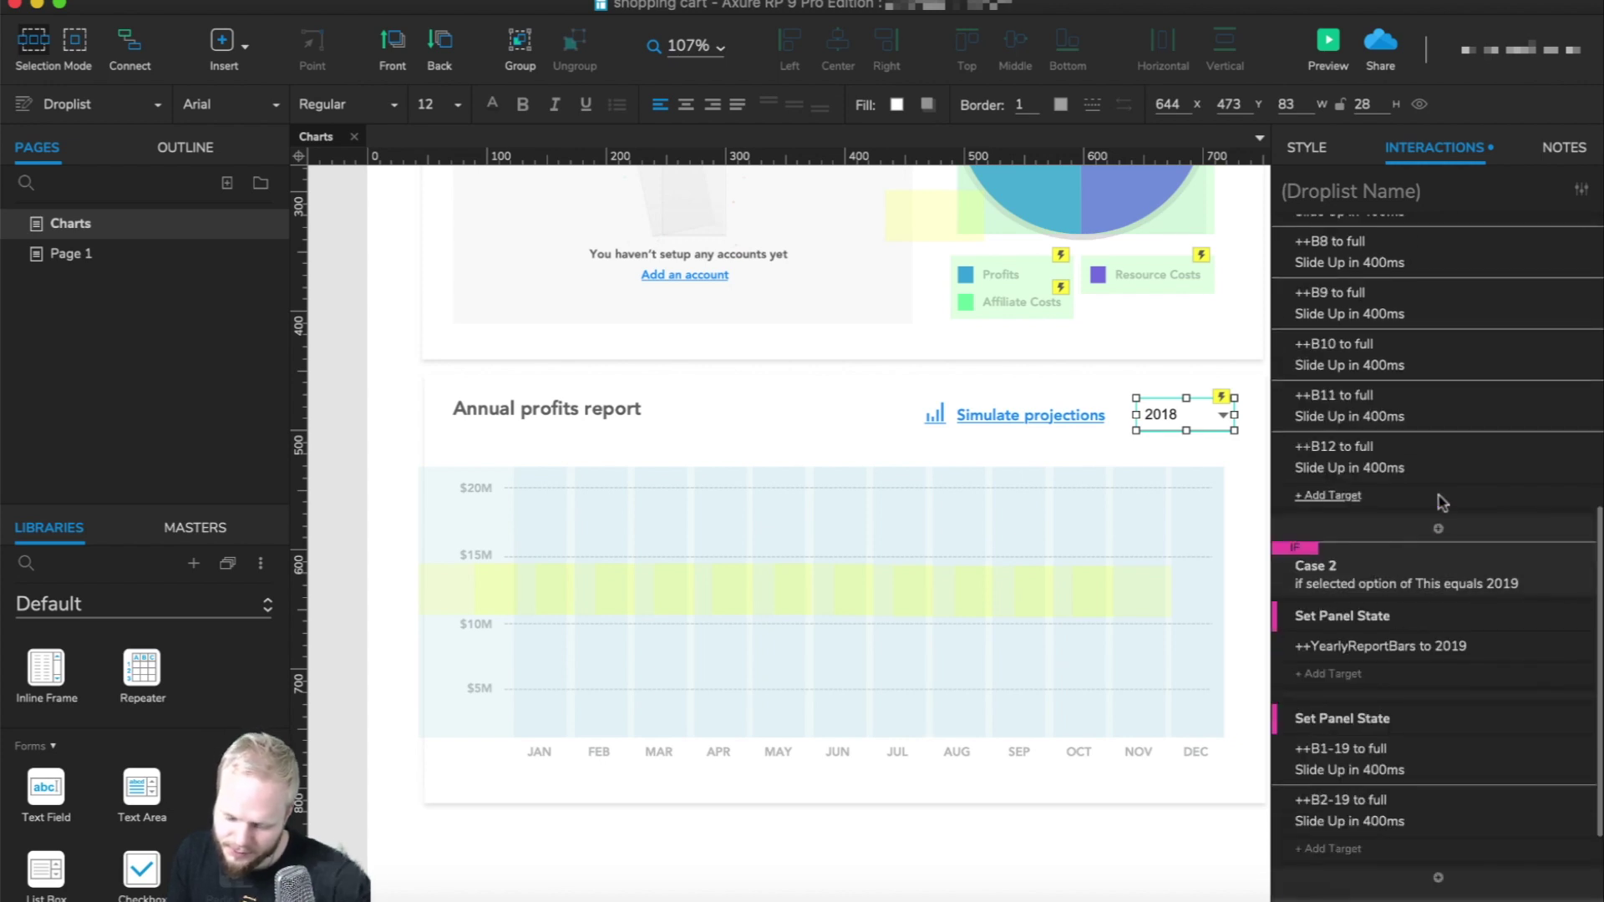
scroll(1441, 502, up, 4)
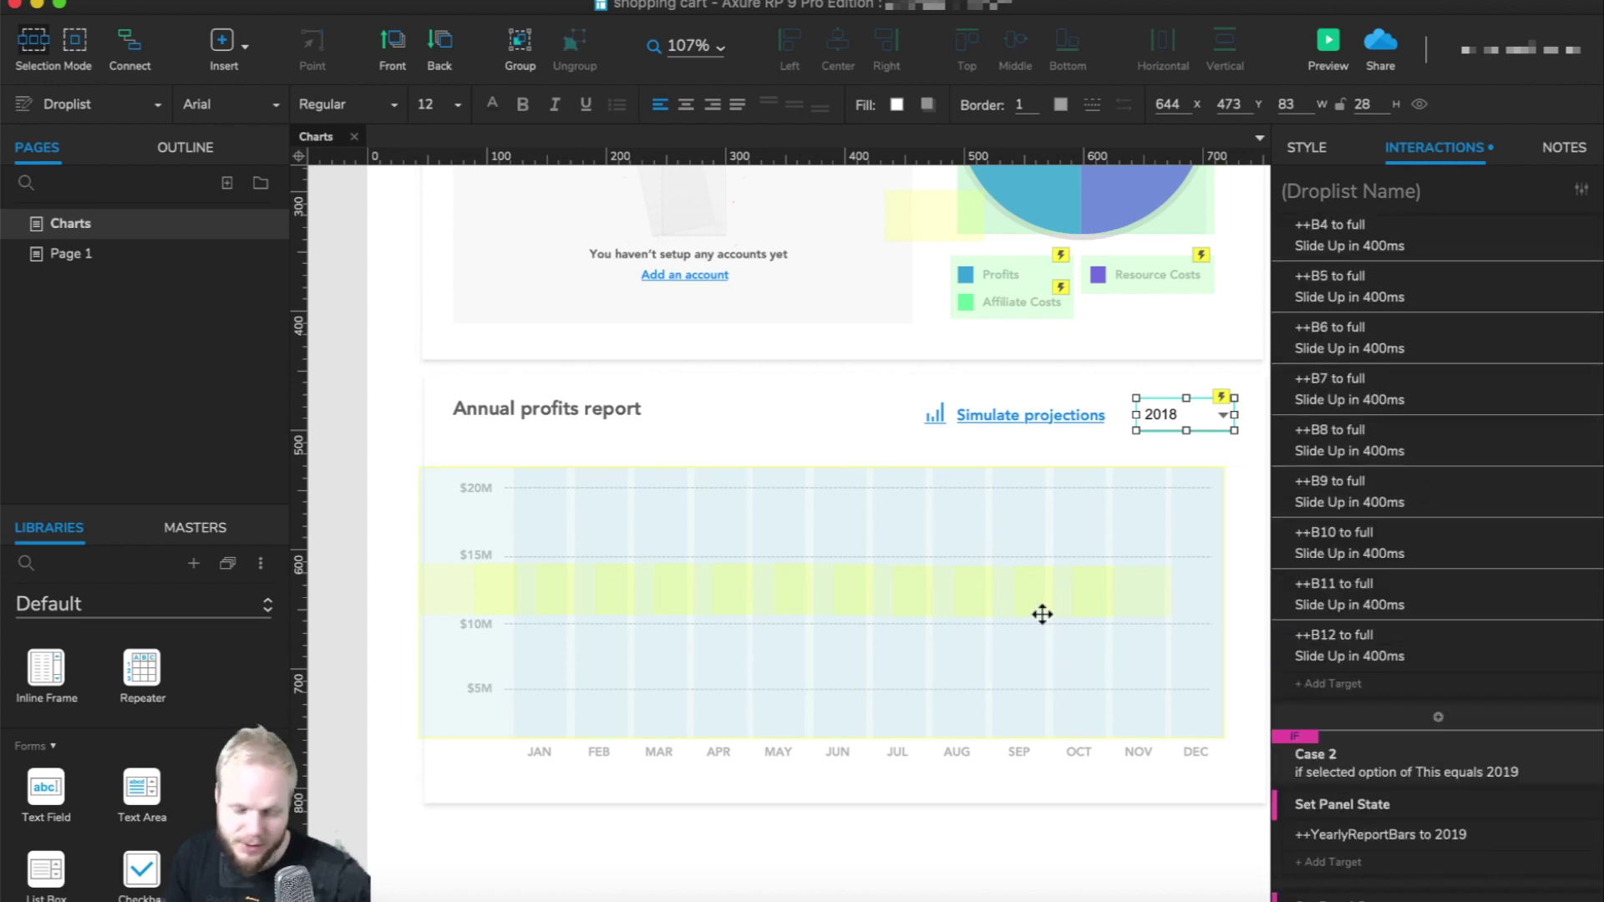
click(1324, 40)
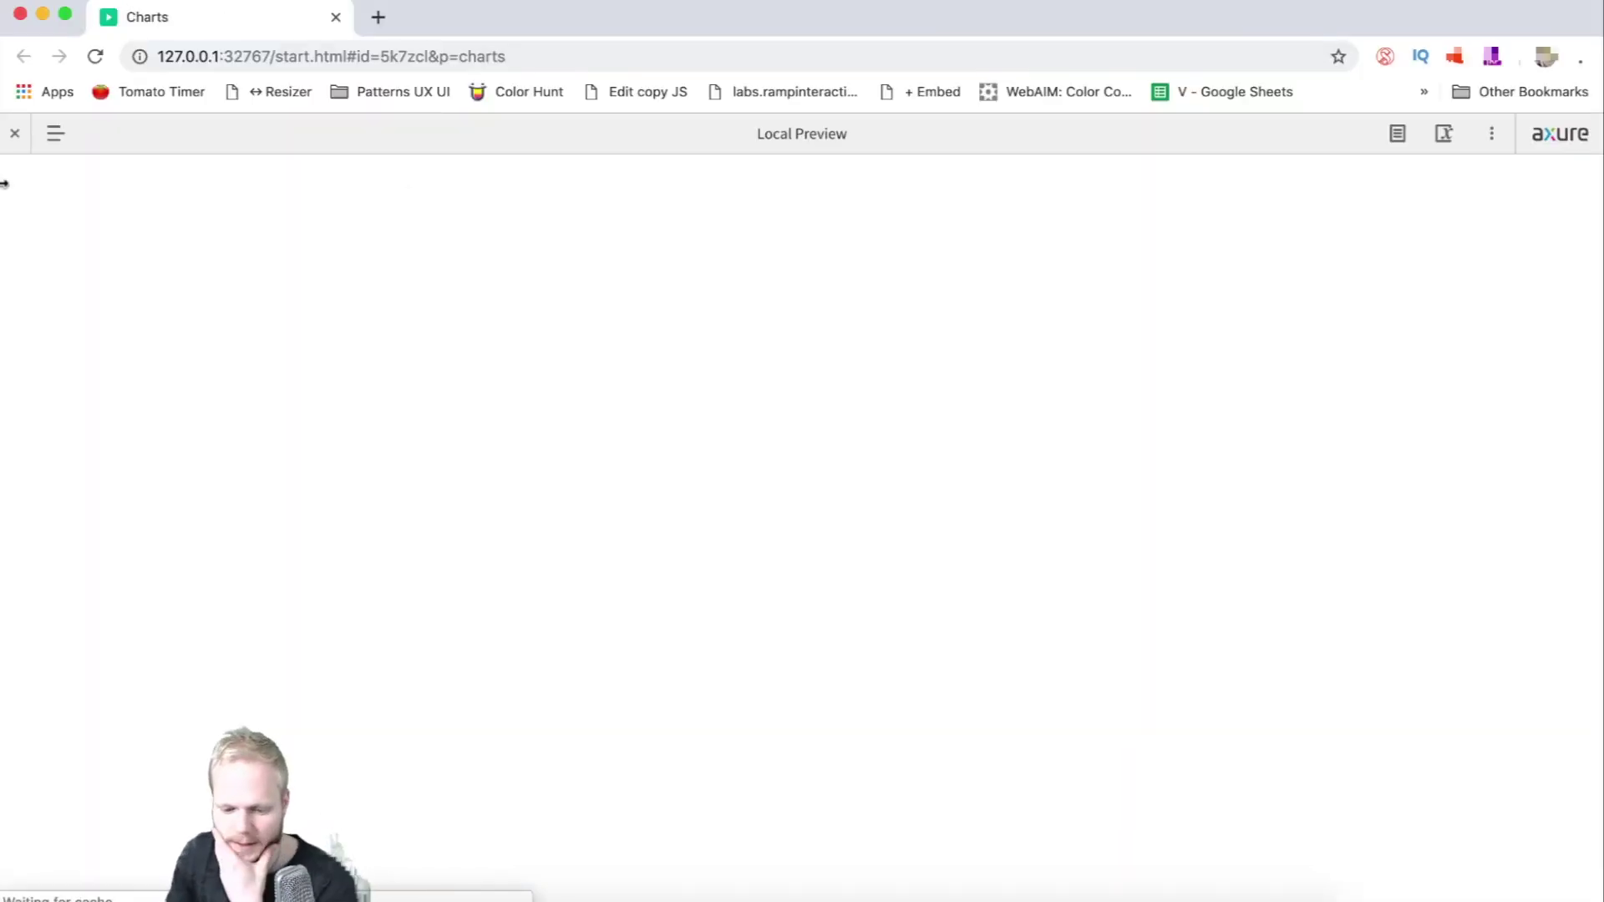
scroll(329, 407, down, 3)
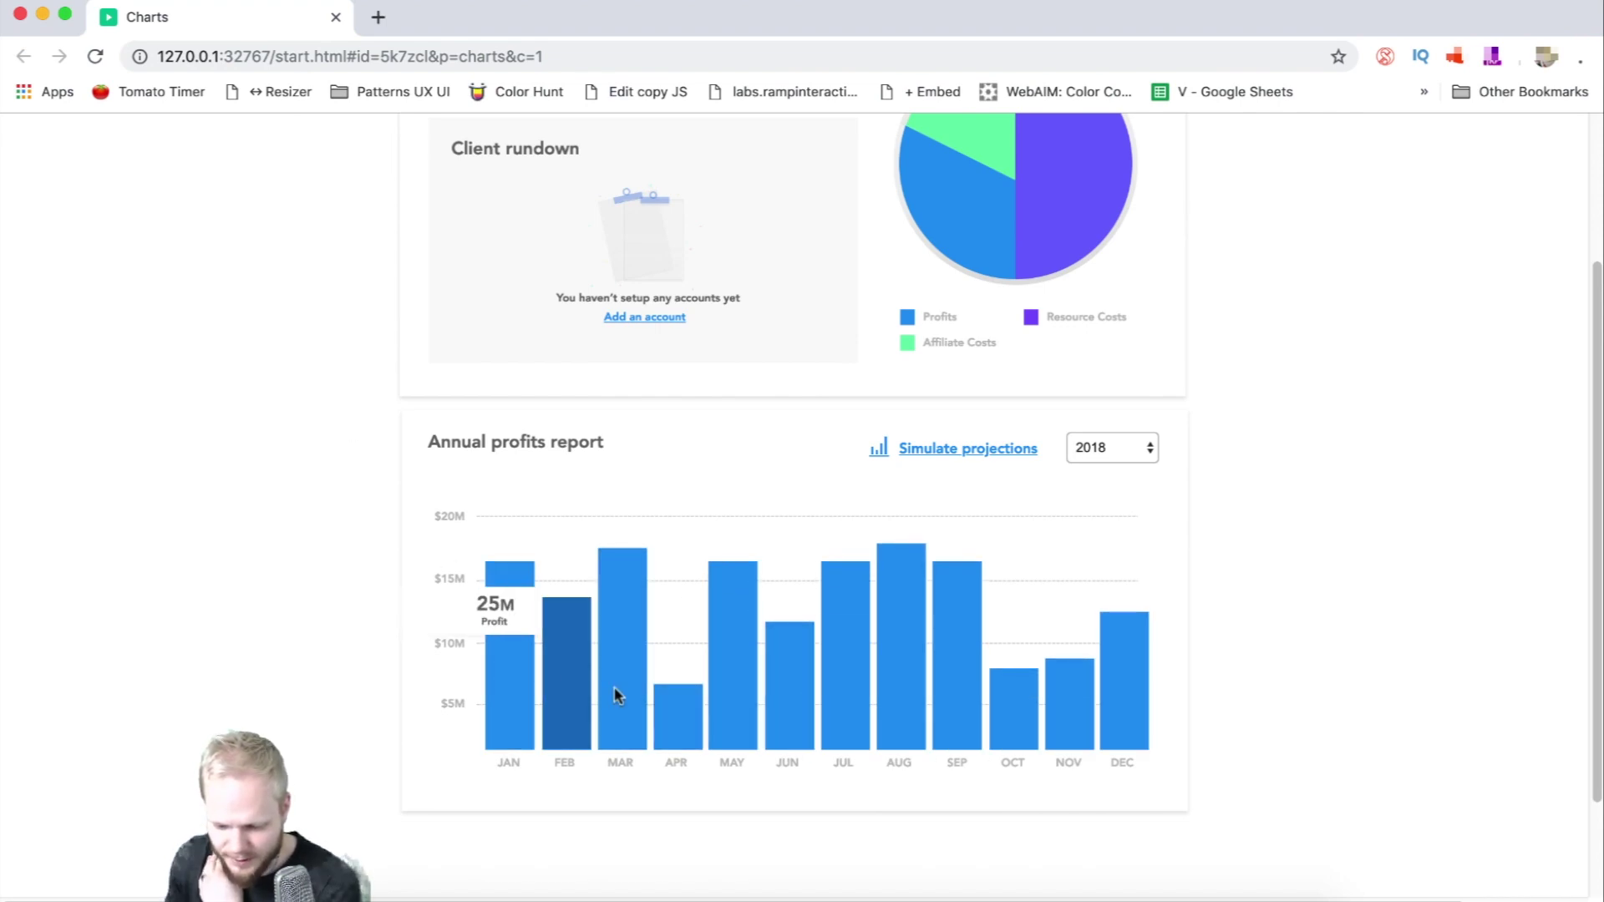
click(1111, 448)
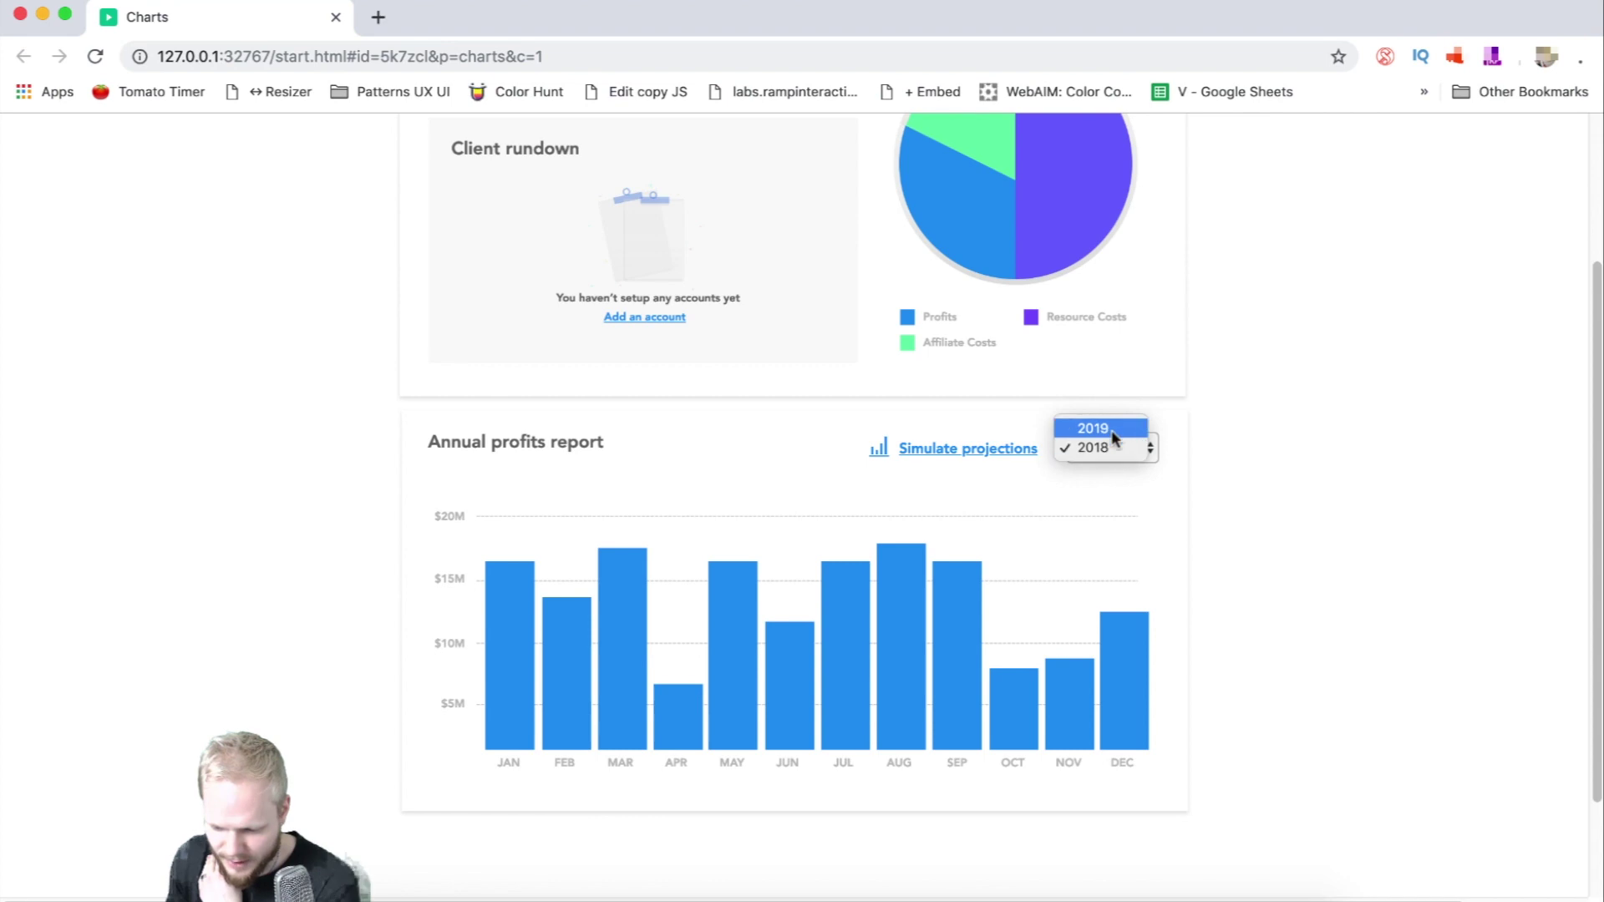
click(1093, 428)
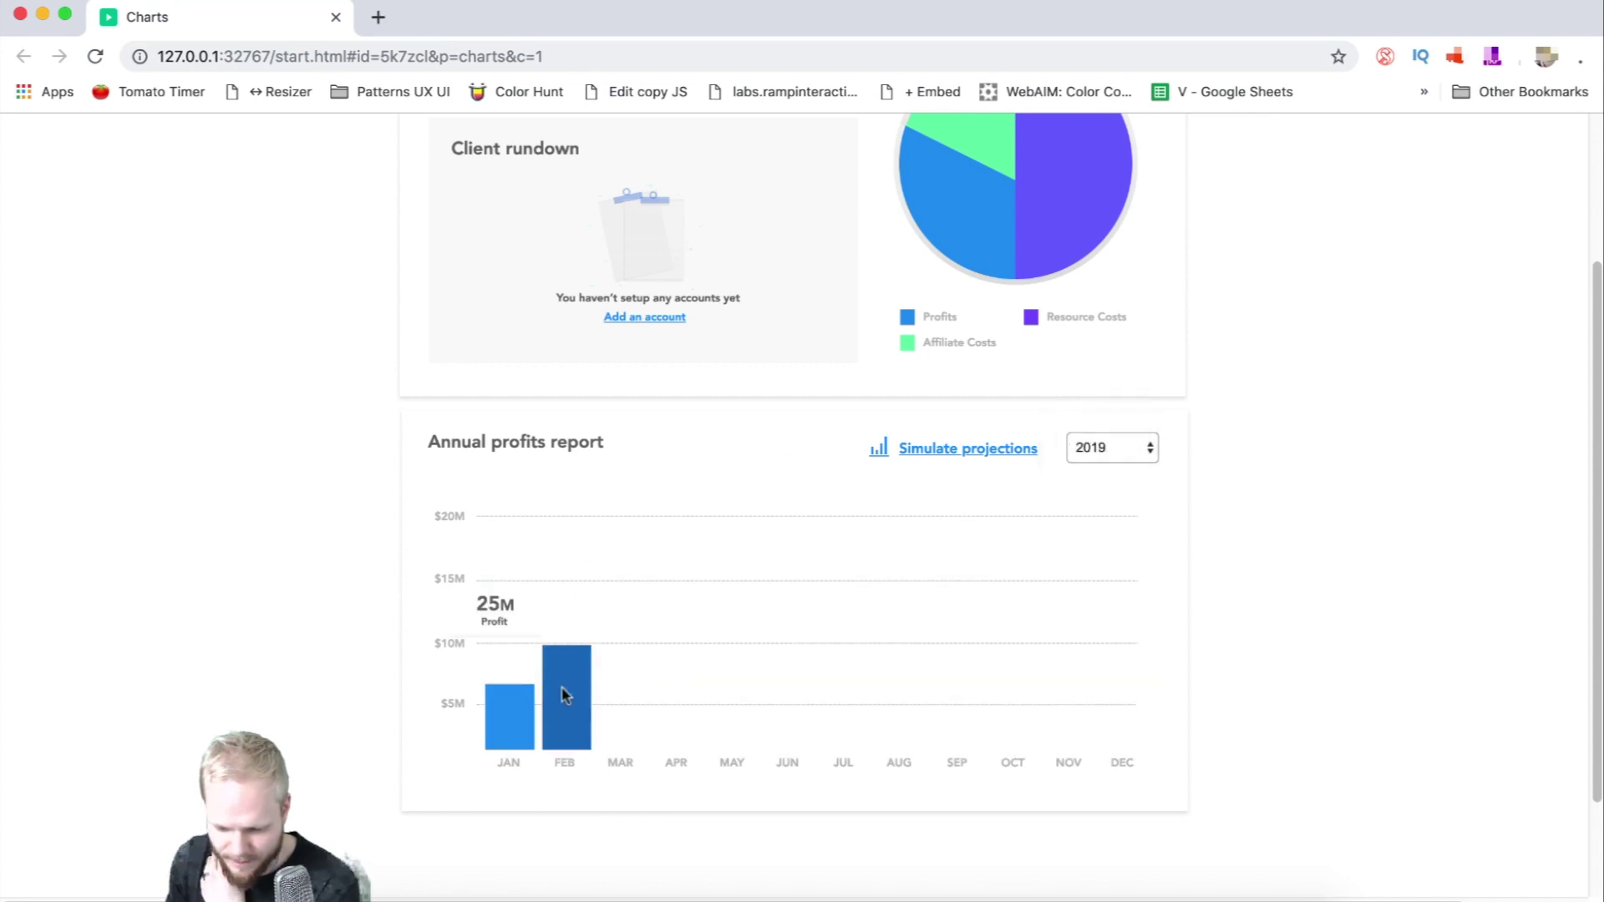
Alternate the previewed report between 2018 and 2019, checking the bar animations and tooltips, and close the preview.
click(1111, 448)
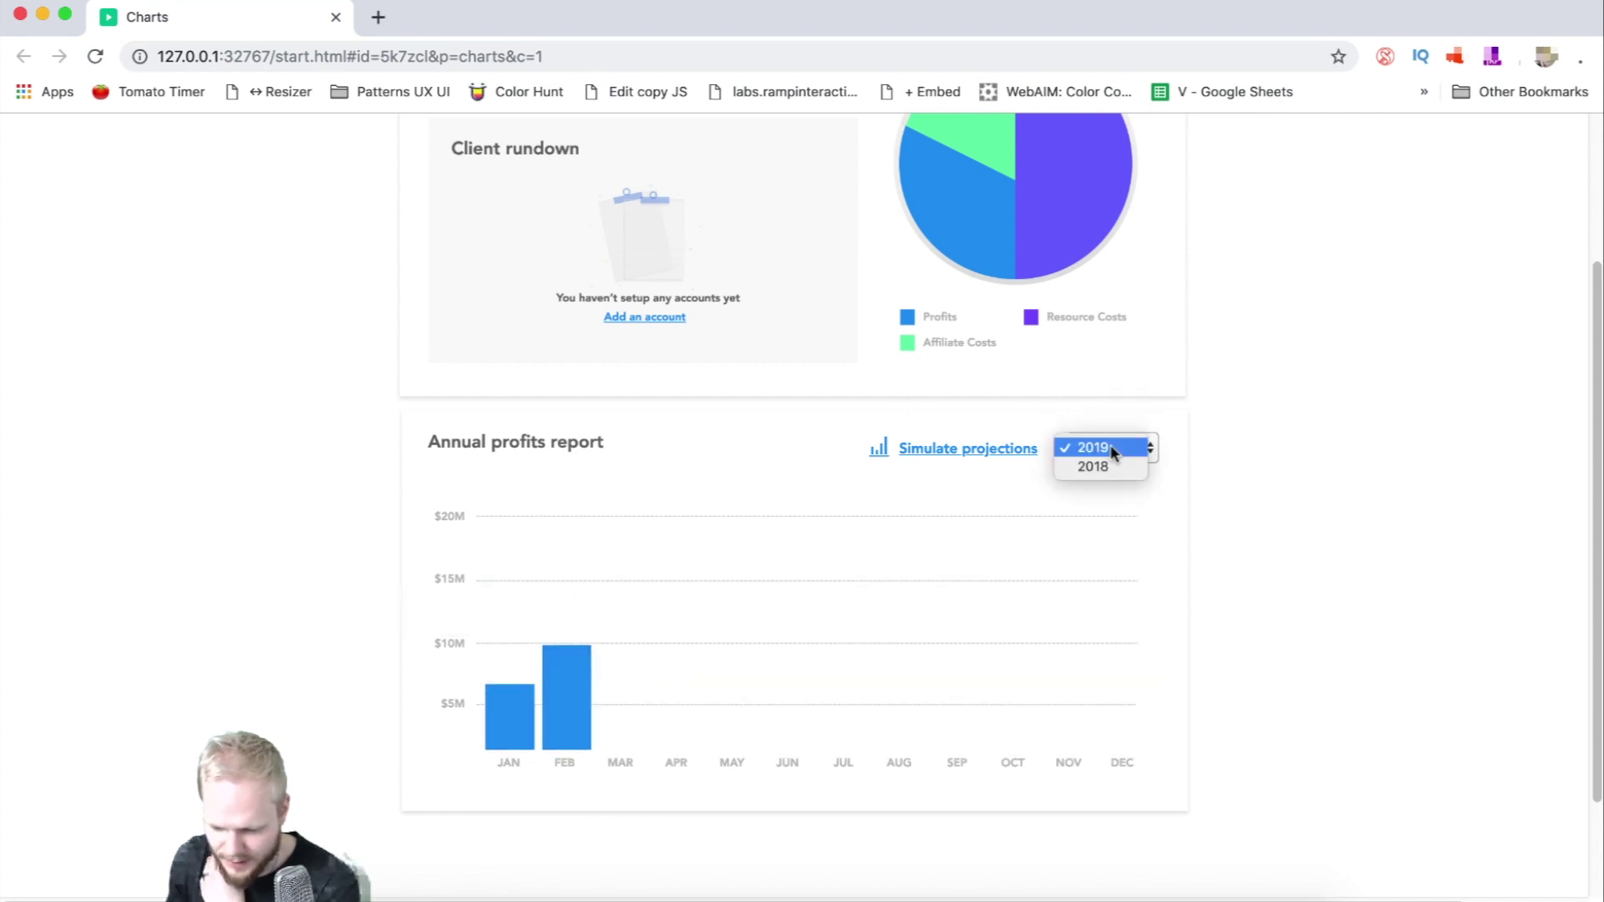
click(1112, 465)
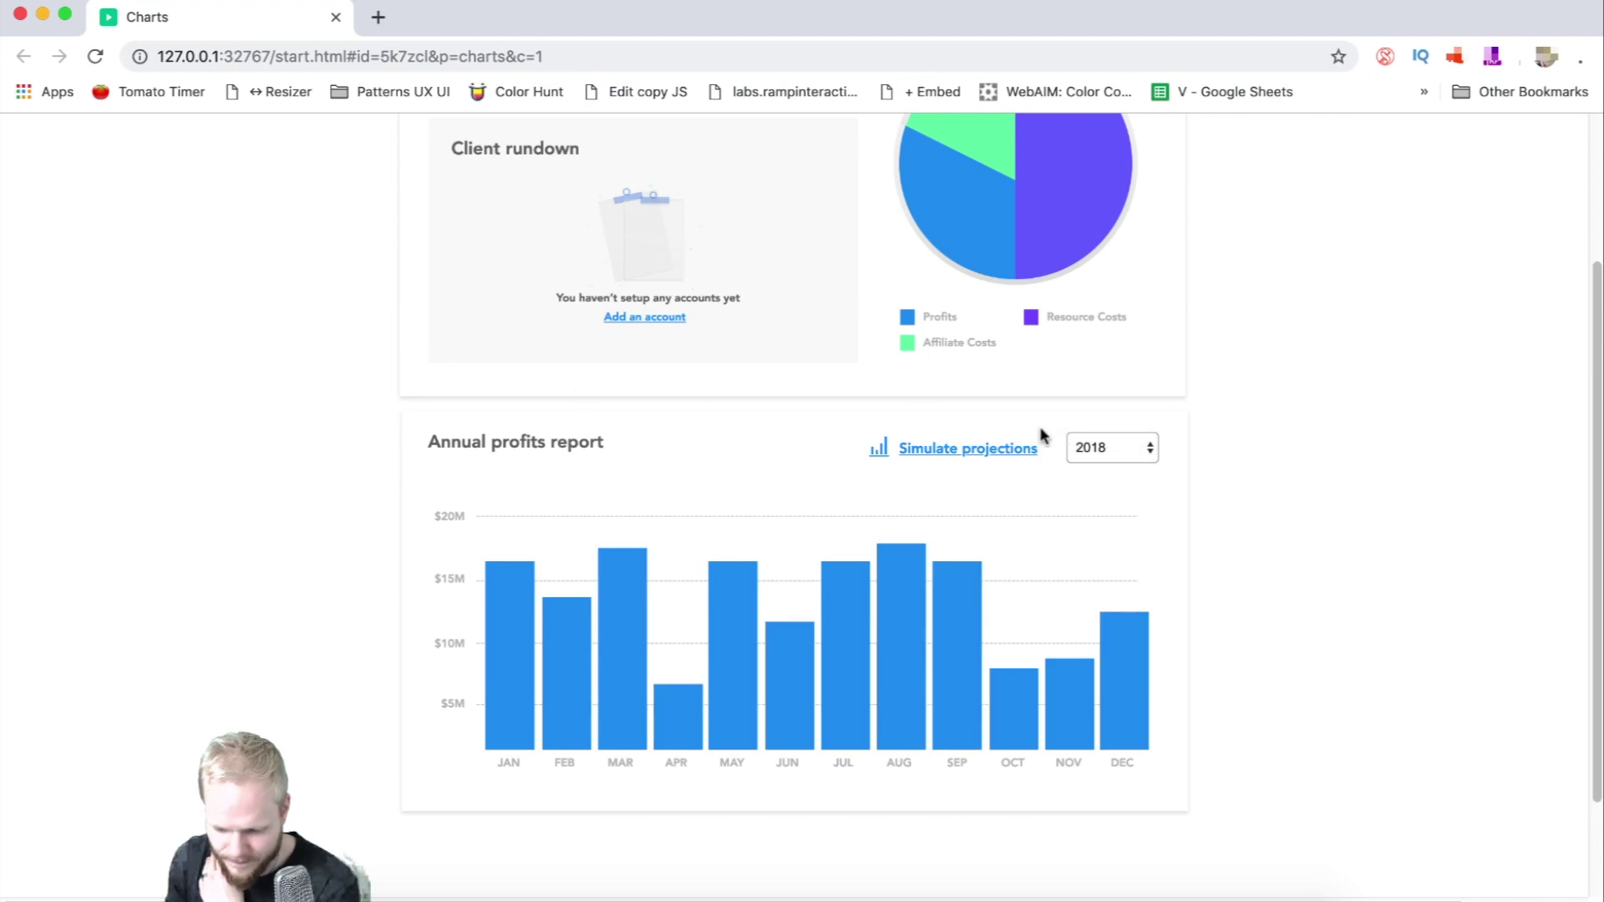
click(1091, 448)
click(1110, 430)
click(1119, 451)
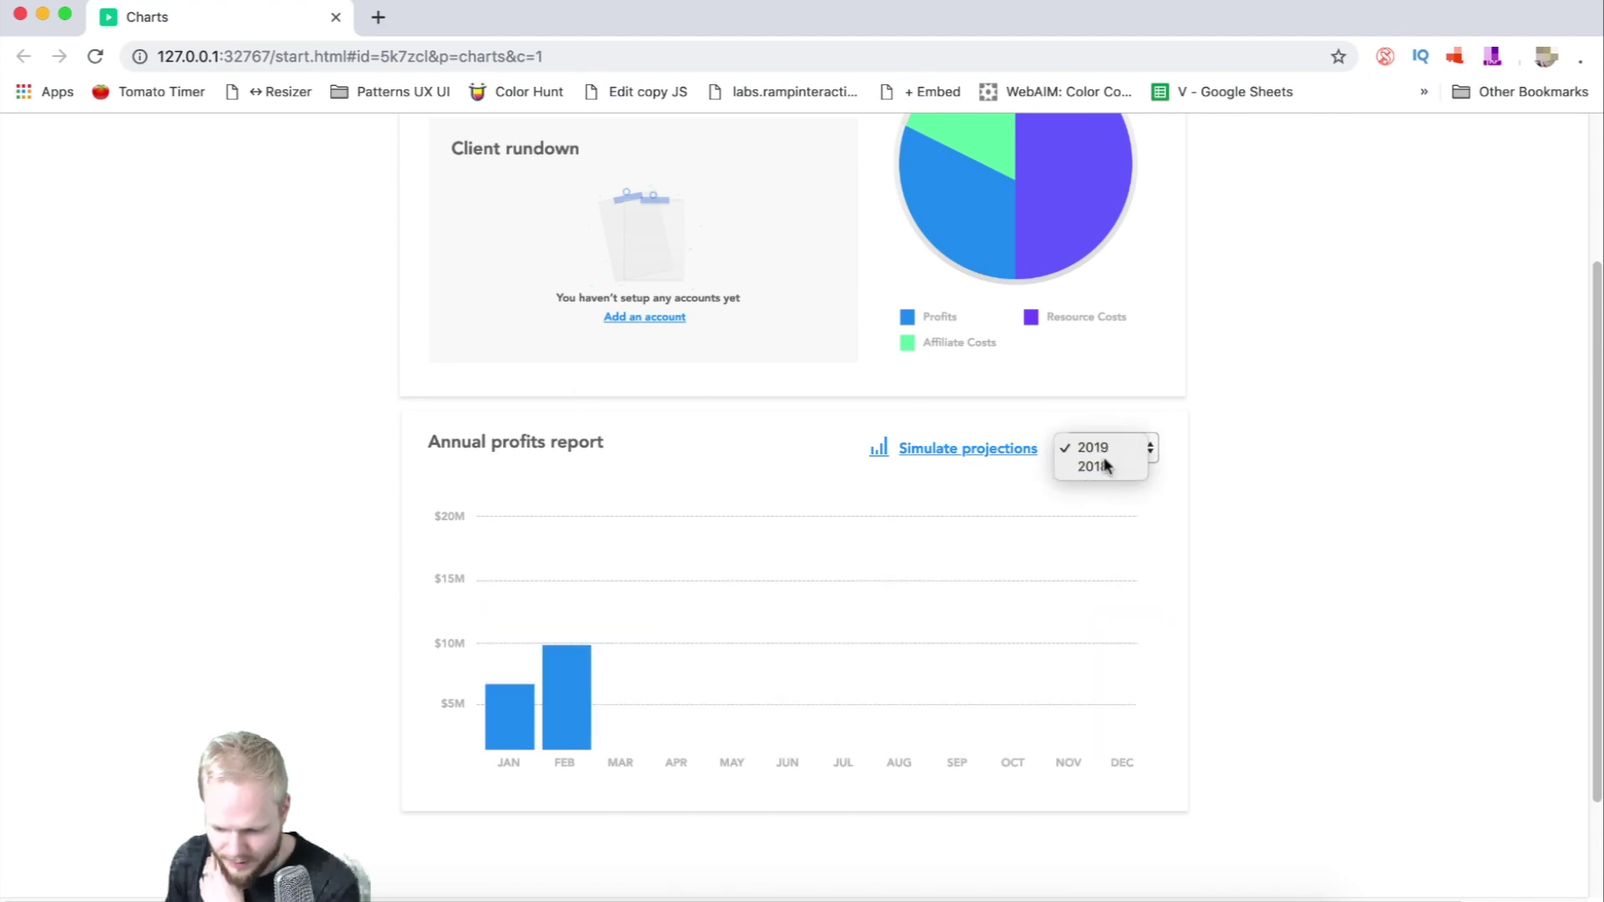
click(1094, 466)
click(1120, 451)
click(1110, 432)
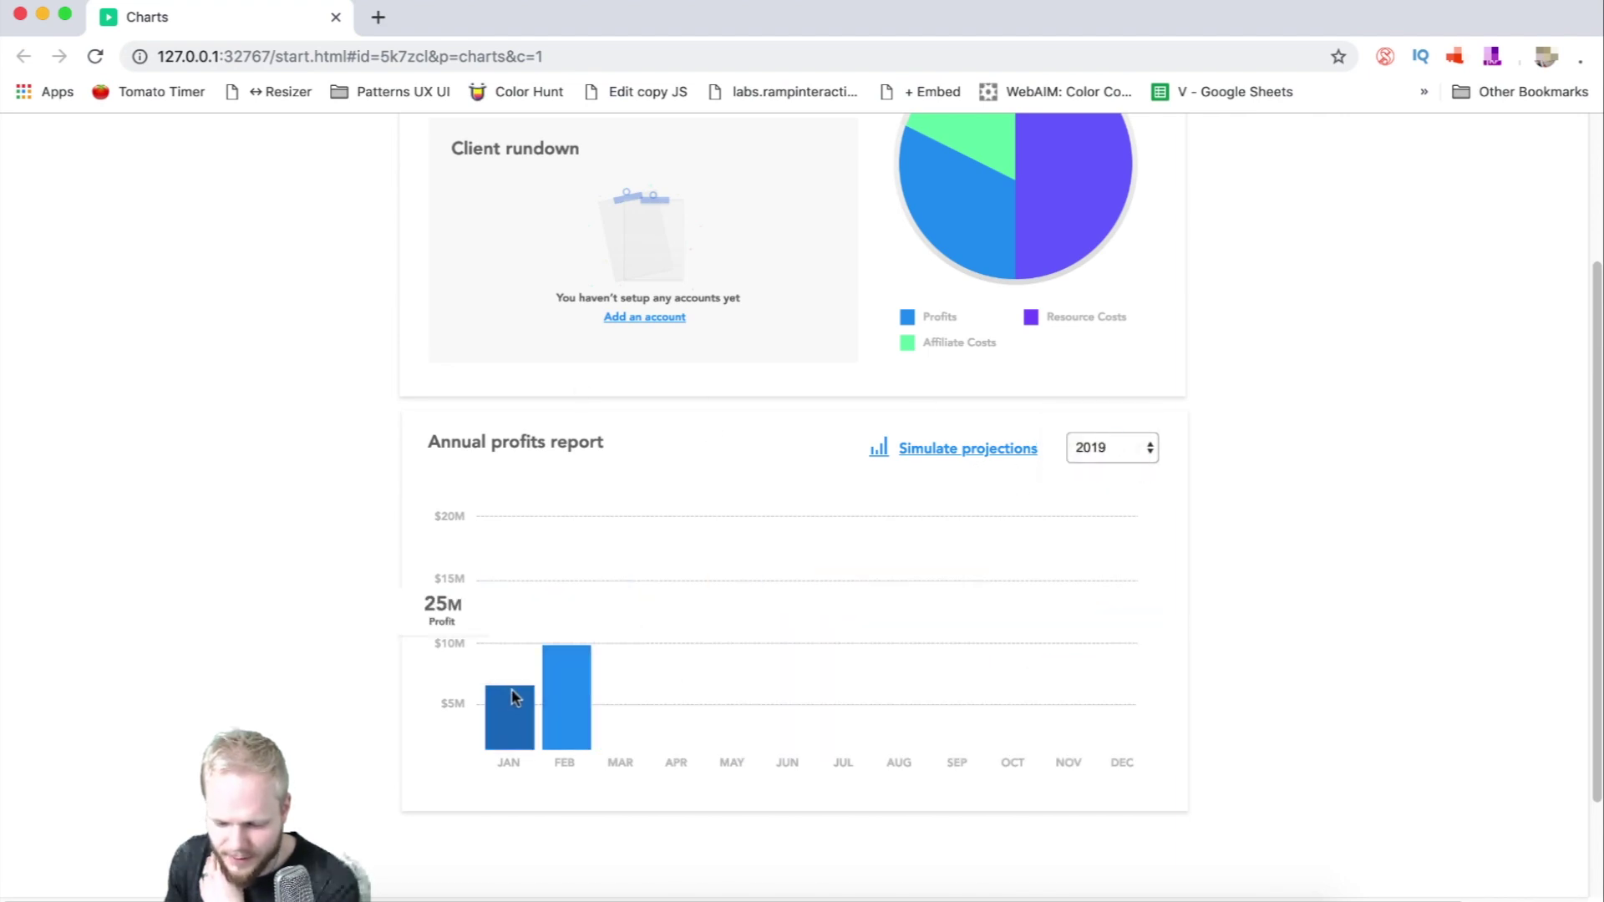
click(1106, 449)
click(1104, 467)
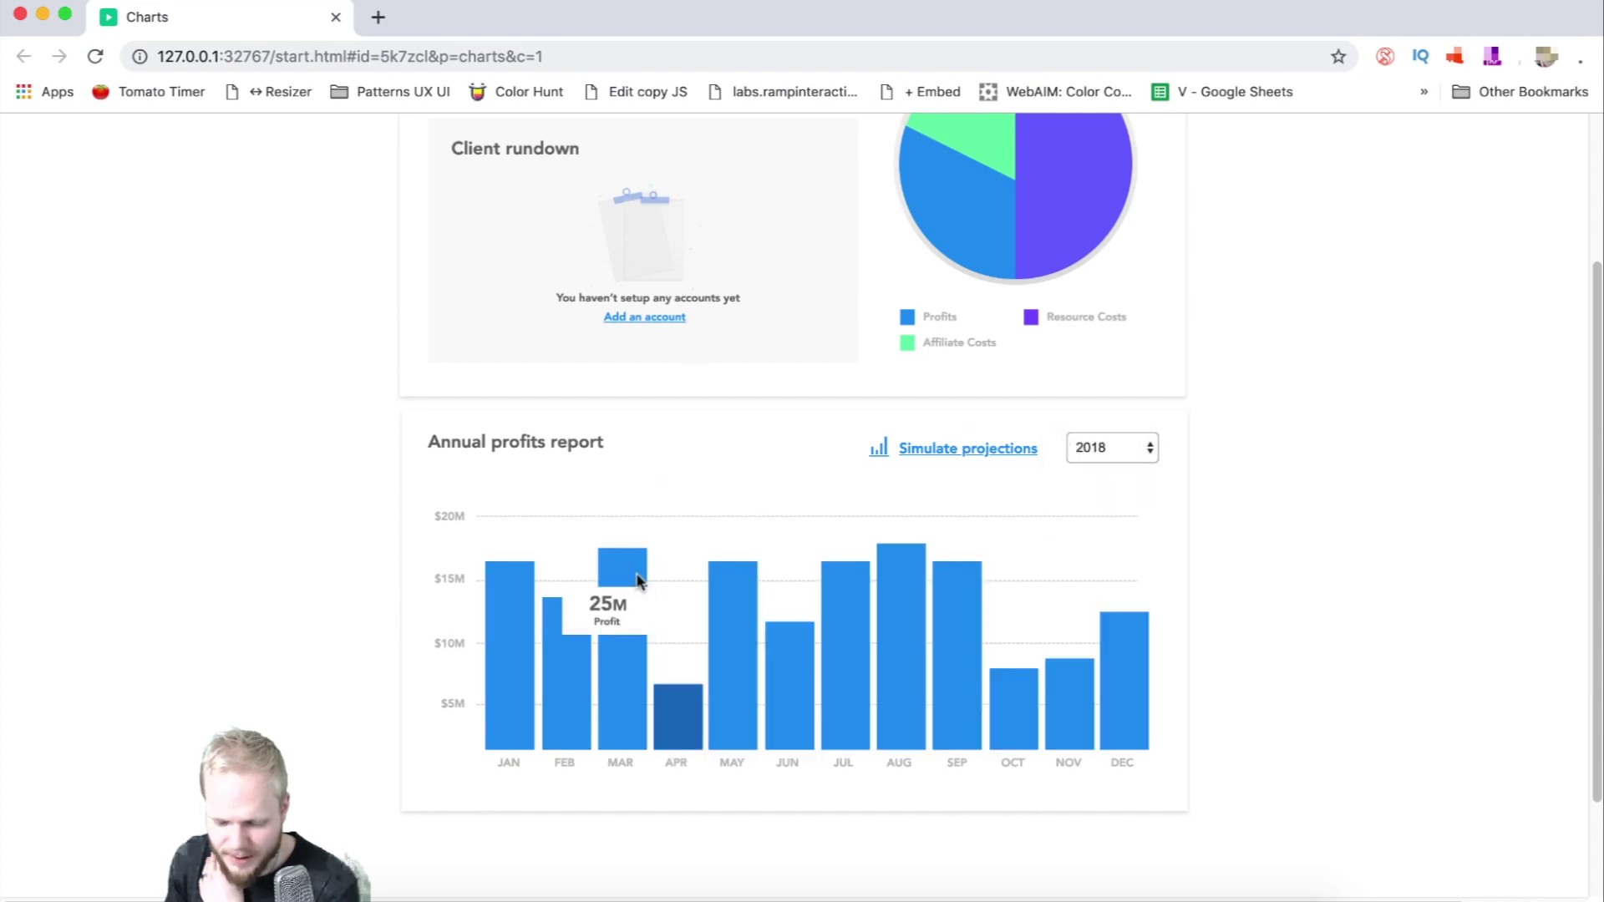
click(336, 17)
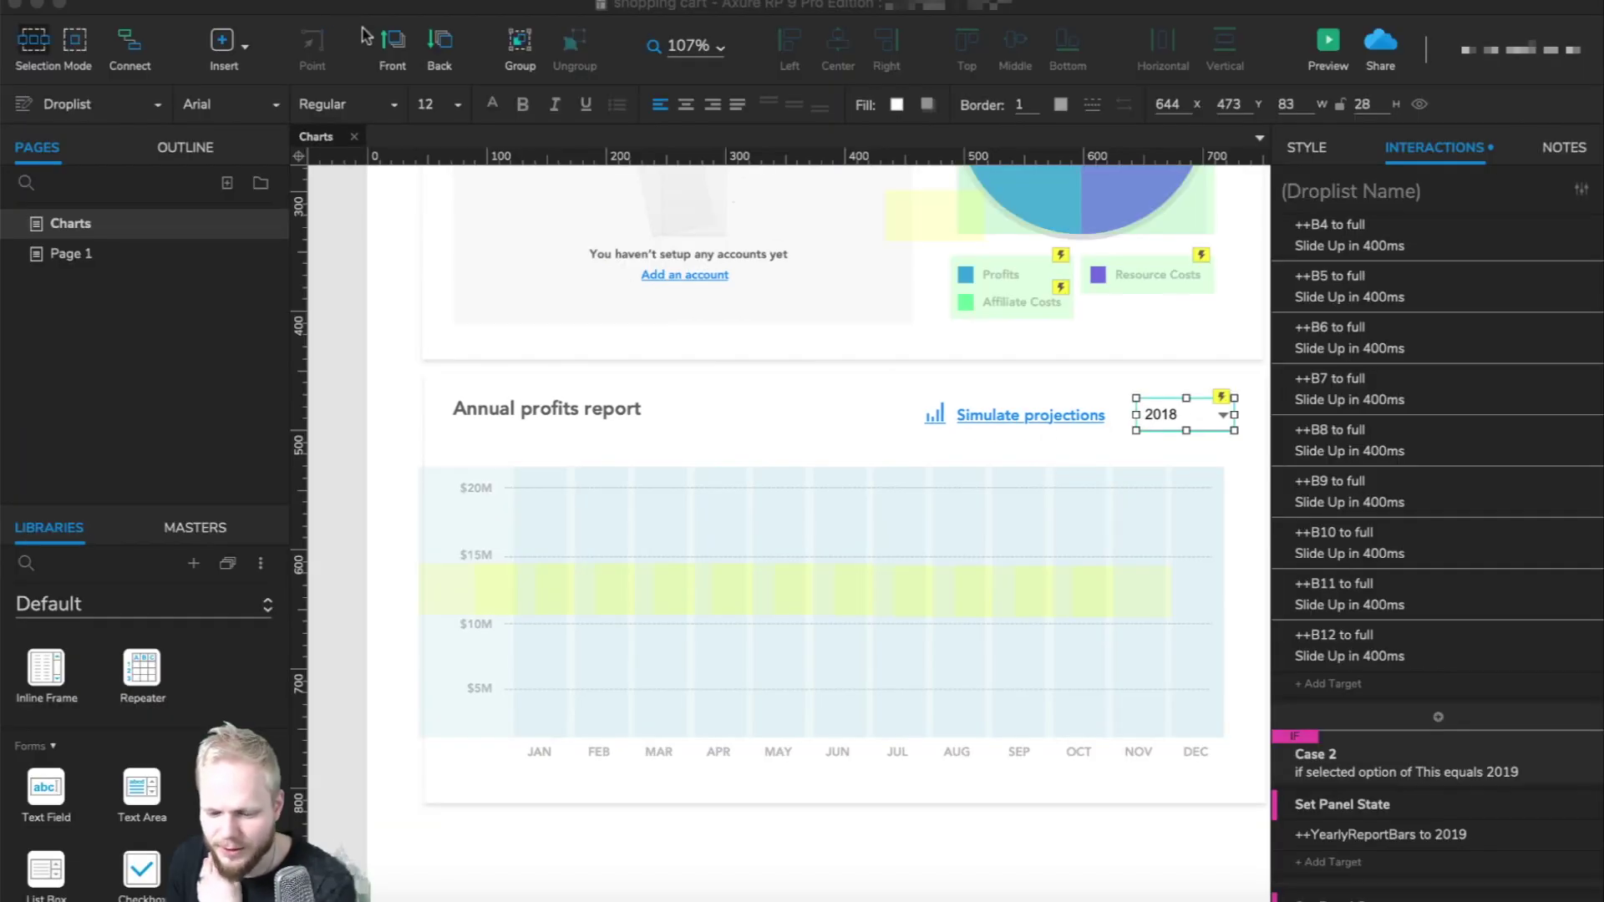
Duplicate the Set Panel State action for bars ++B1 to ++B12 within Case 1 of the year droplist.
scroll(1439, 556, up, 5)
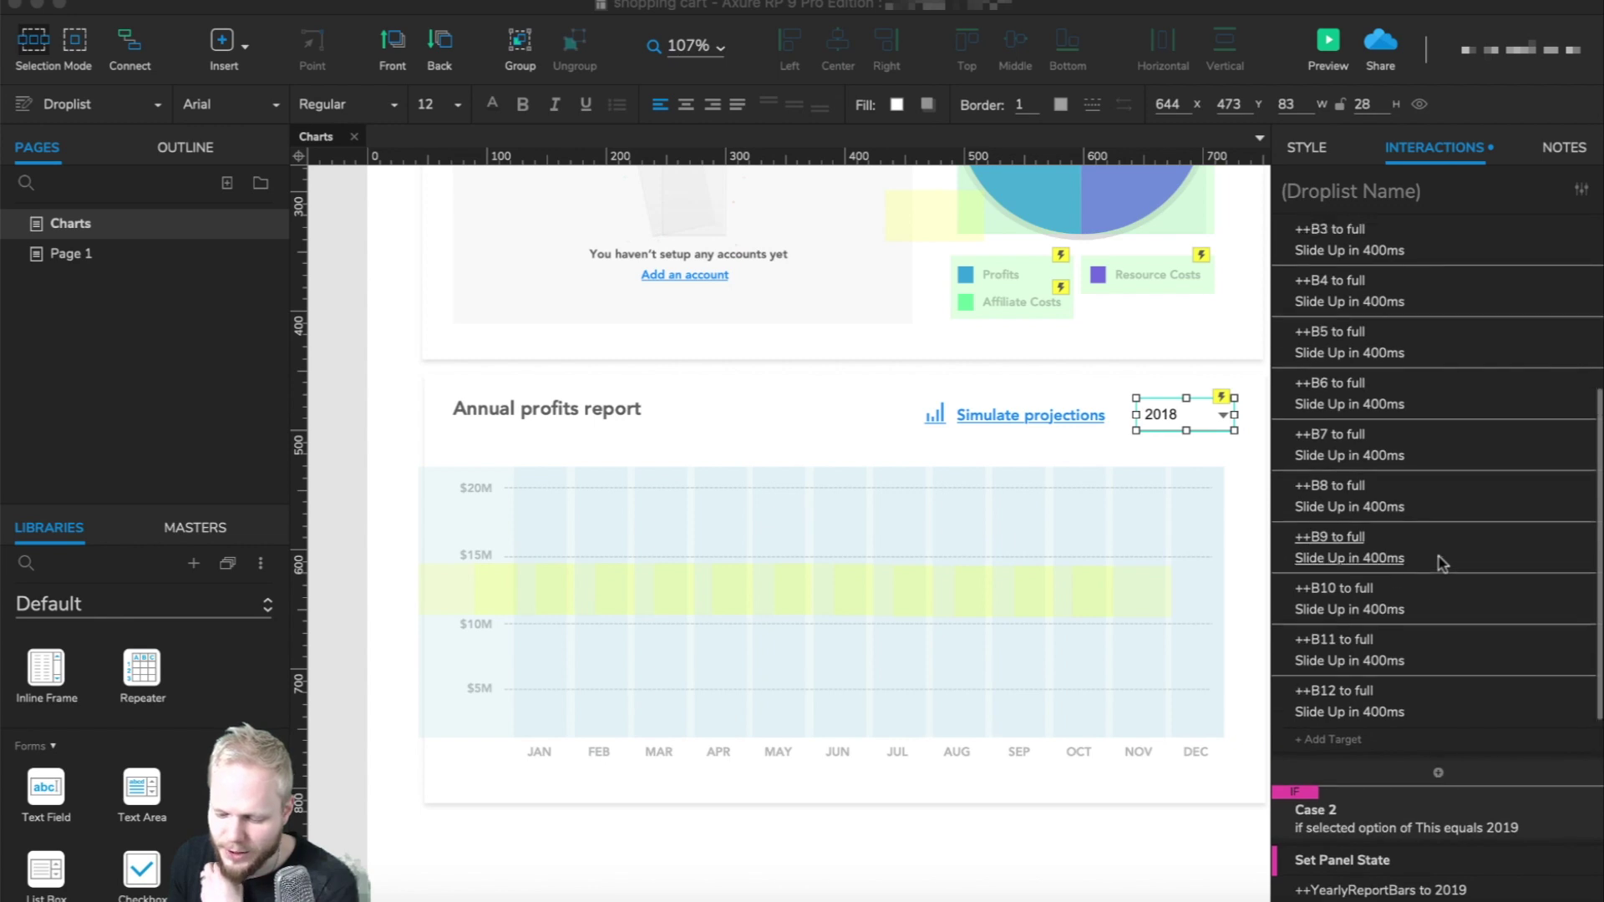
click(1397, 456)
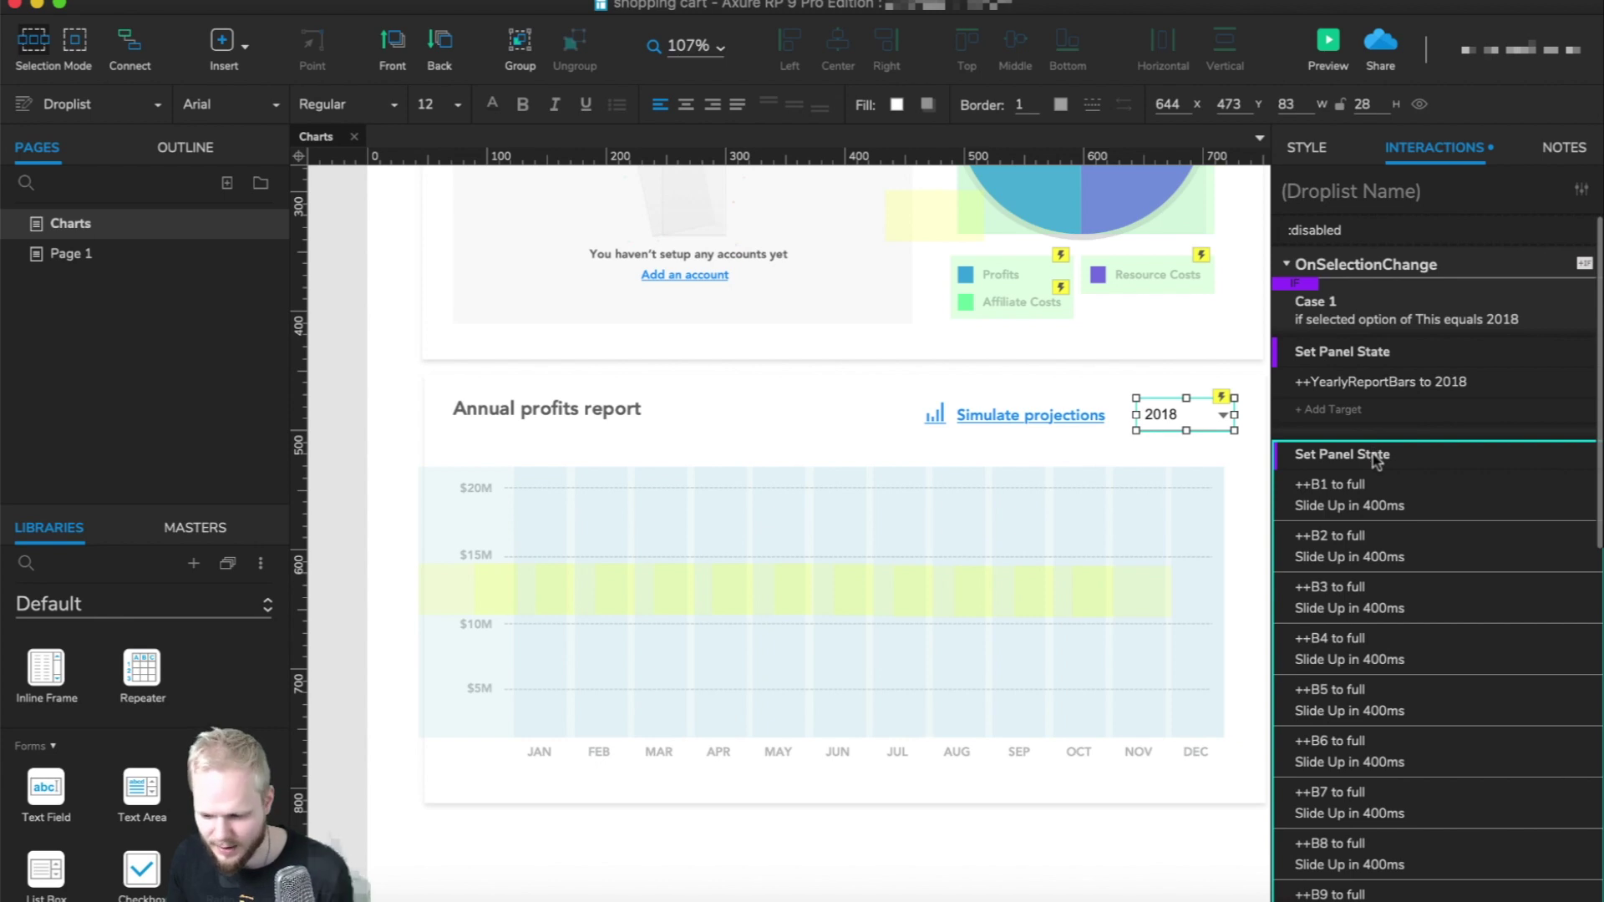
scroll(1422, 543, down, 1)
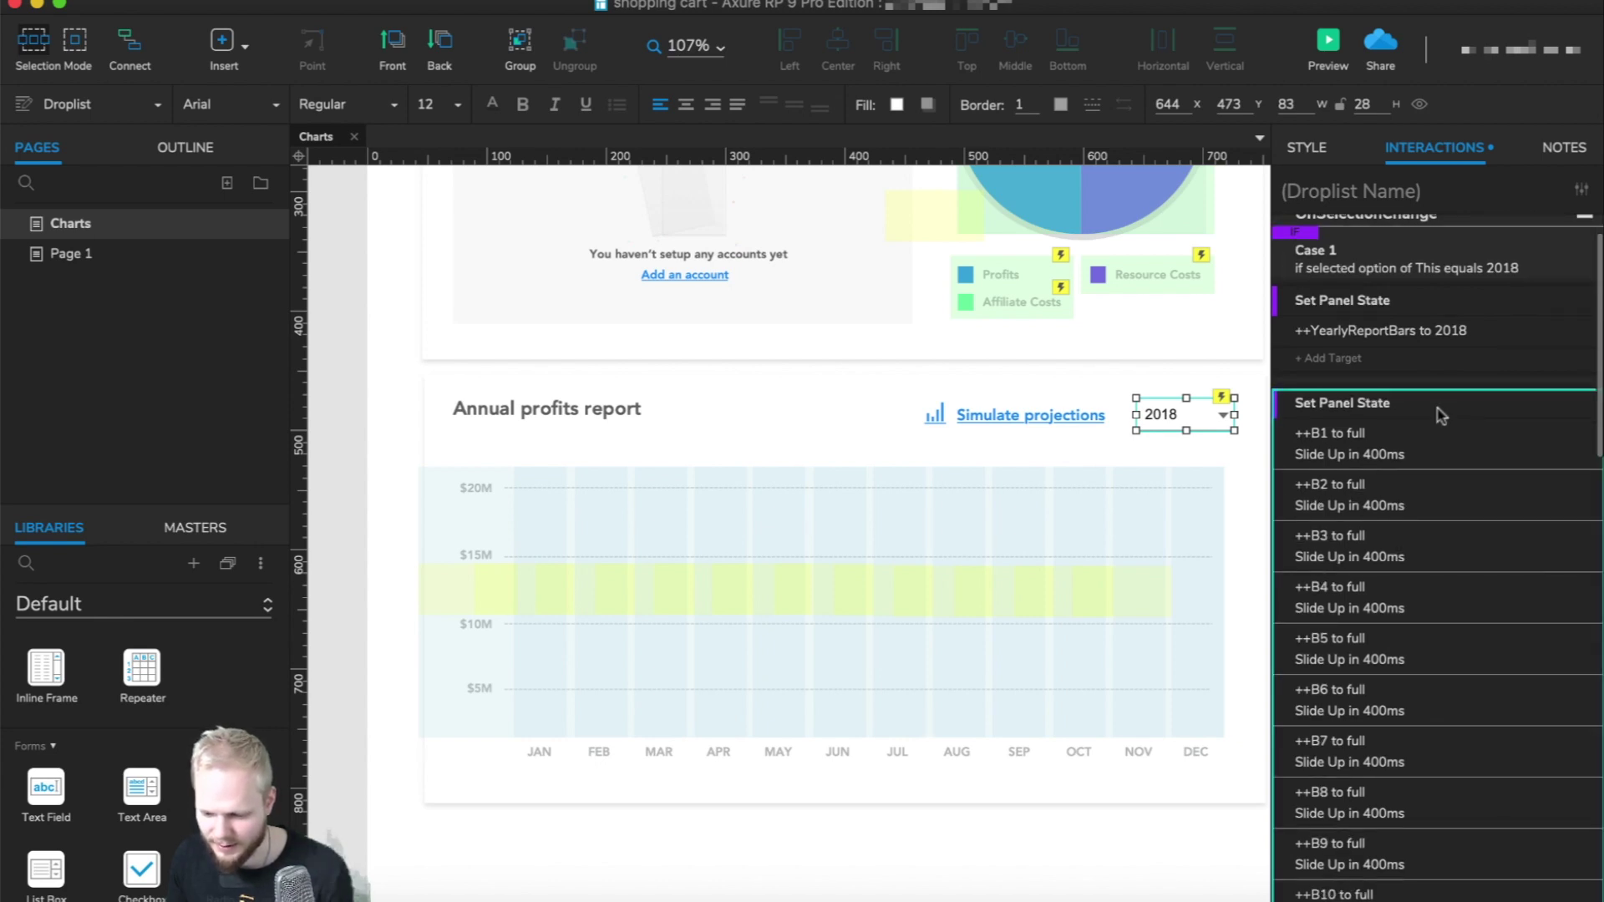
scroll(1461, 659, down, 10)
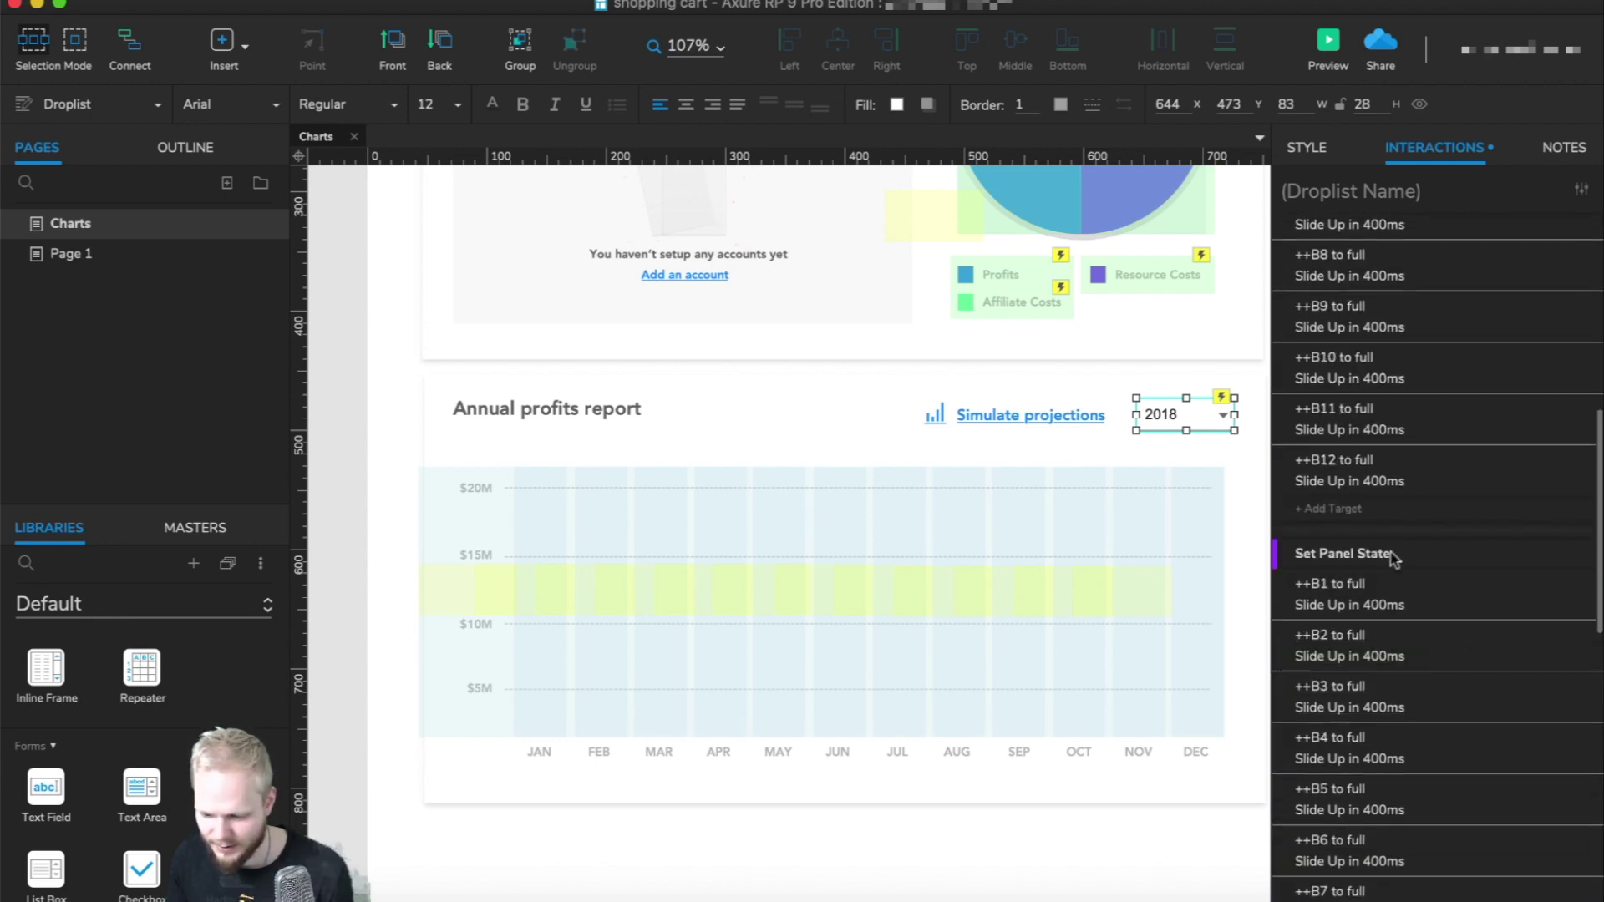
click(1420, 610)
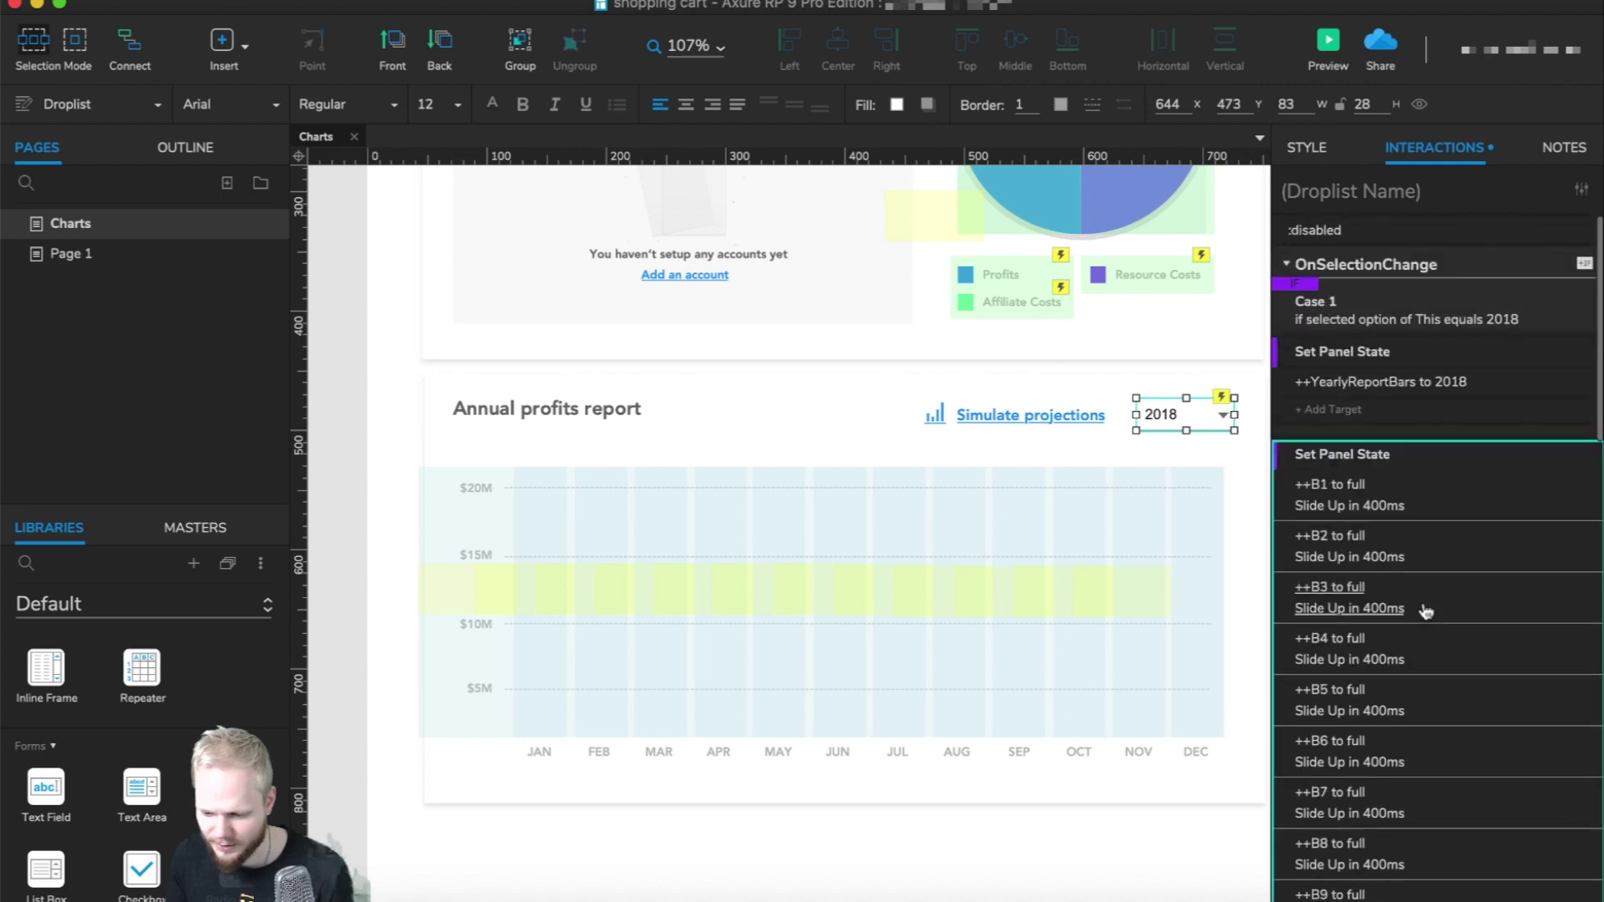
In Case 1's first bar action, set ++B1 to state default with its Animate In set to None.
click(1370, 510)
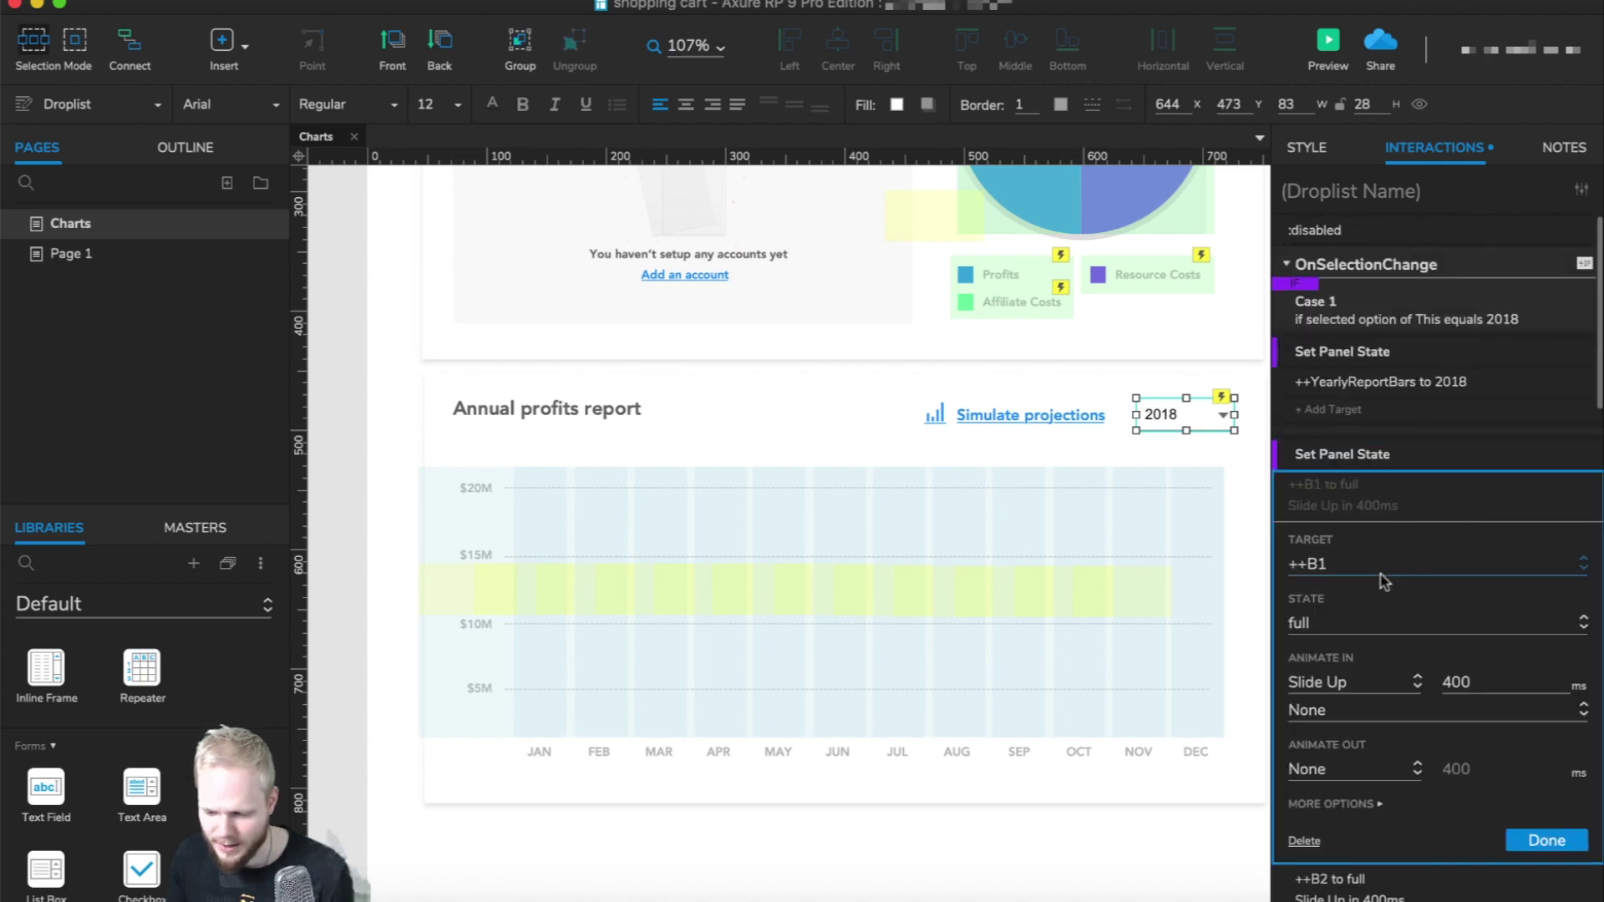
click(1342, 628)
click(1350, 659)
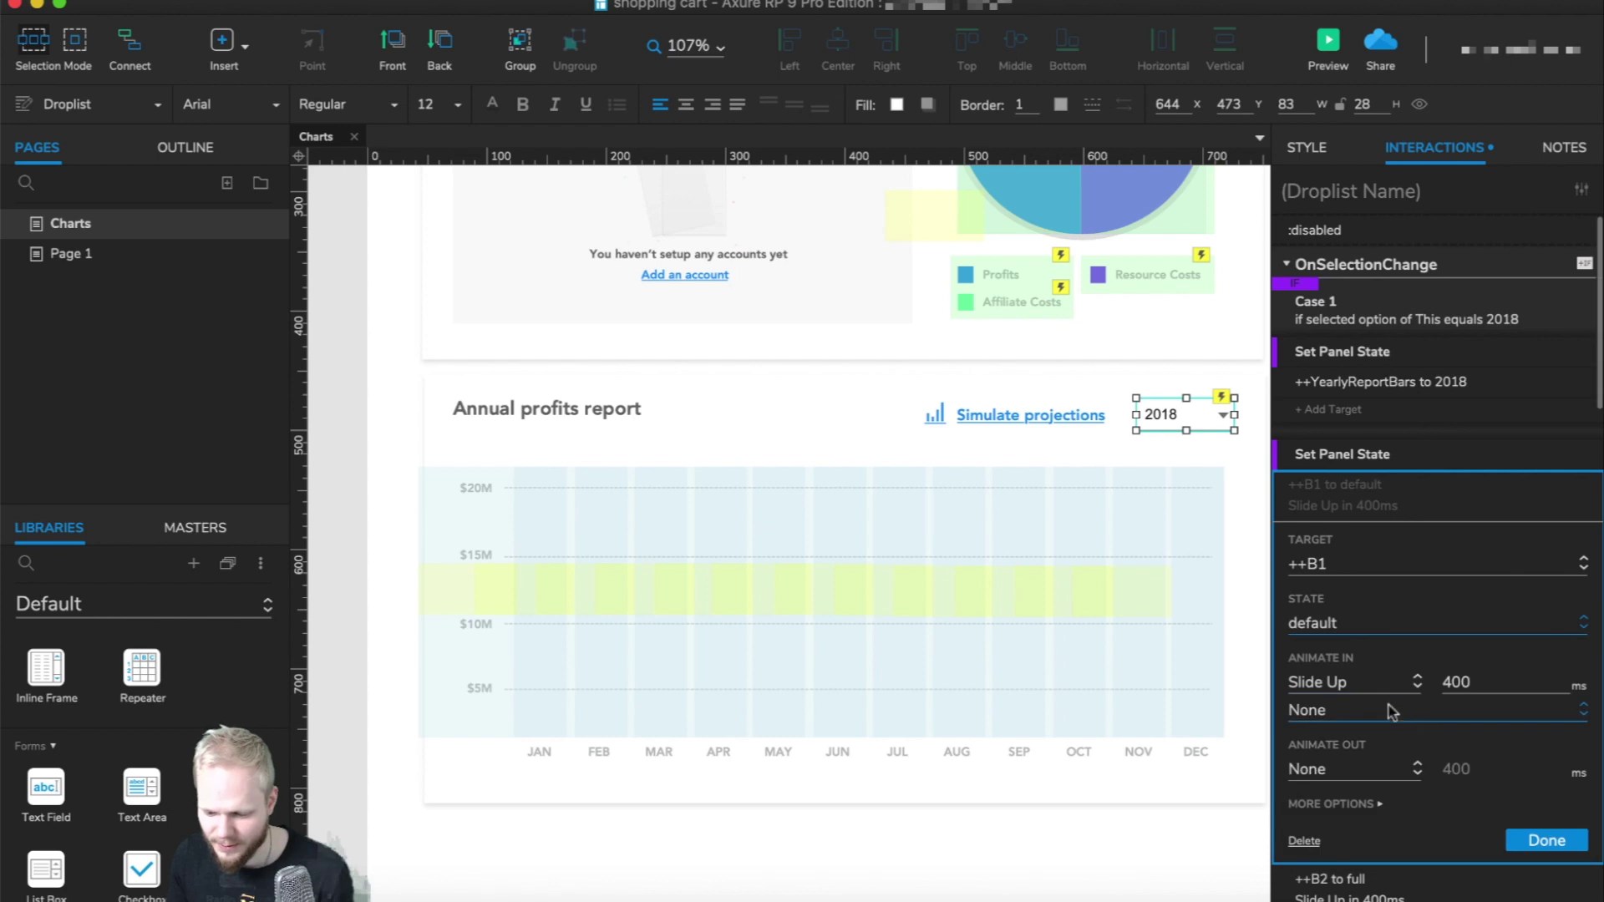
click(1354, 688)
click(1353, 688)
click(1352, 708)
click(1348, 704)
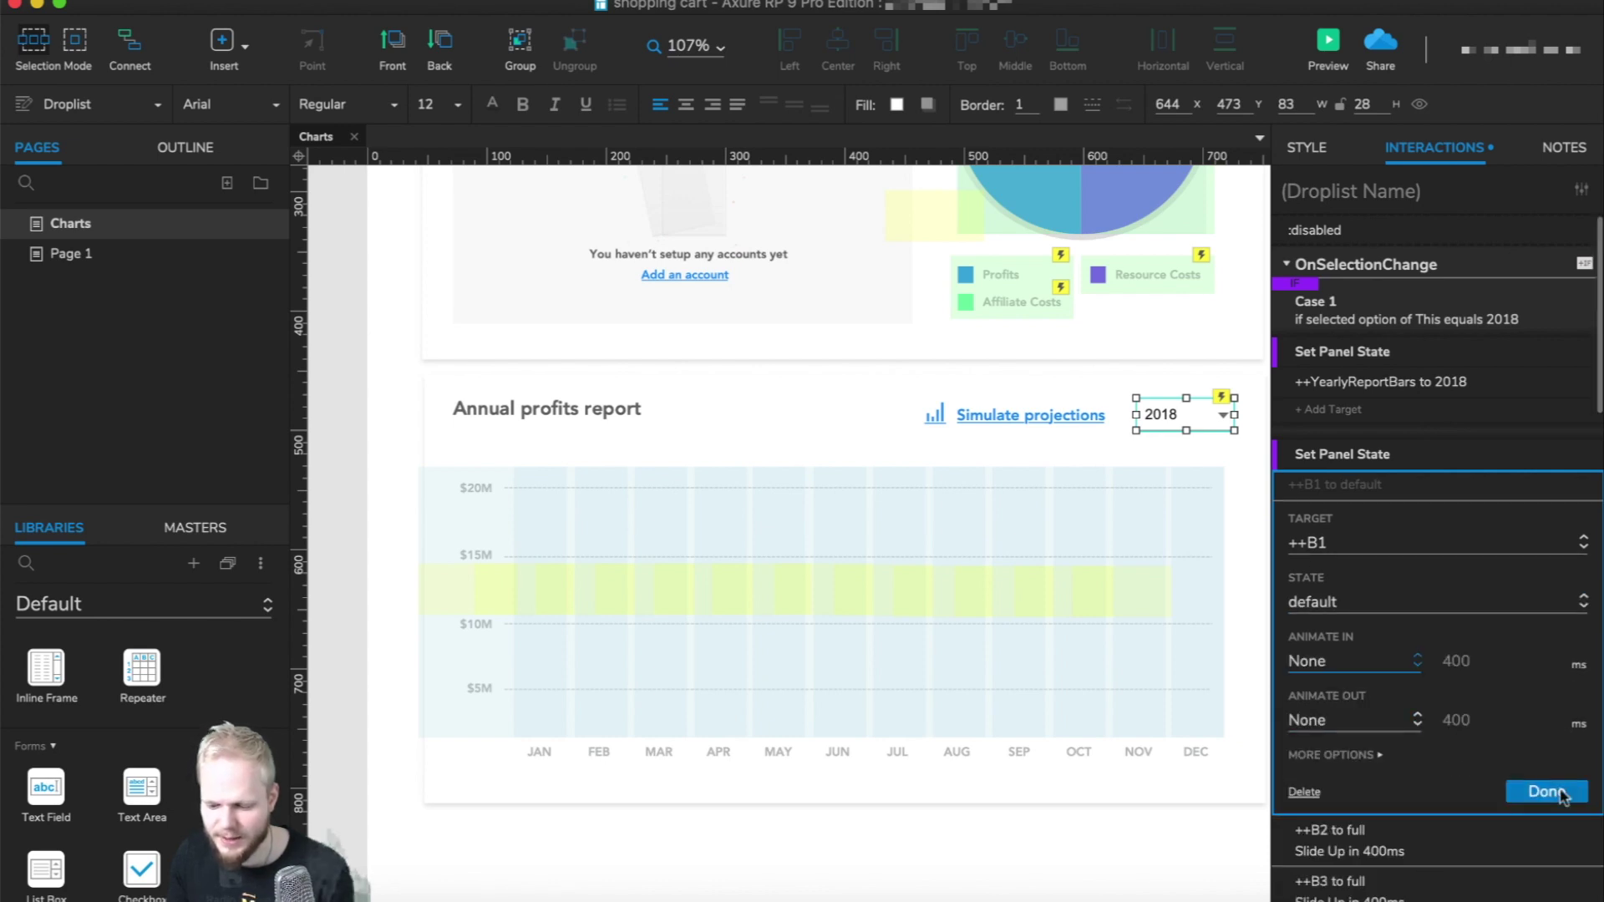
click(1535, 791)
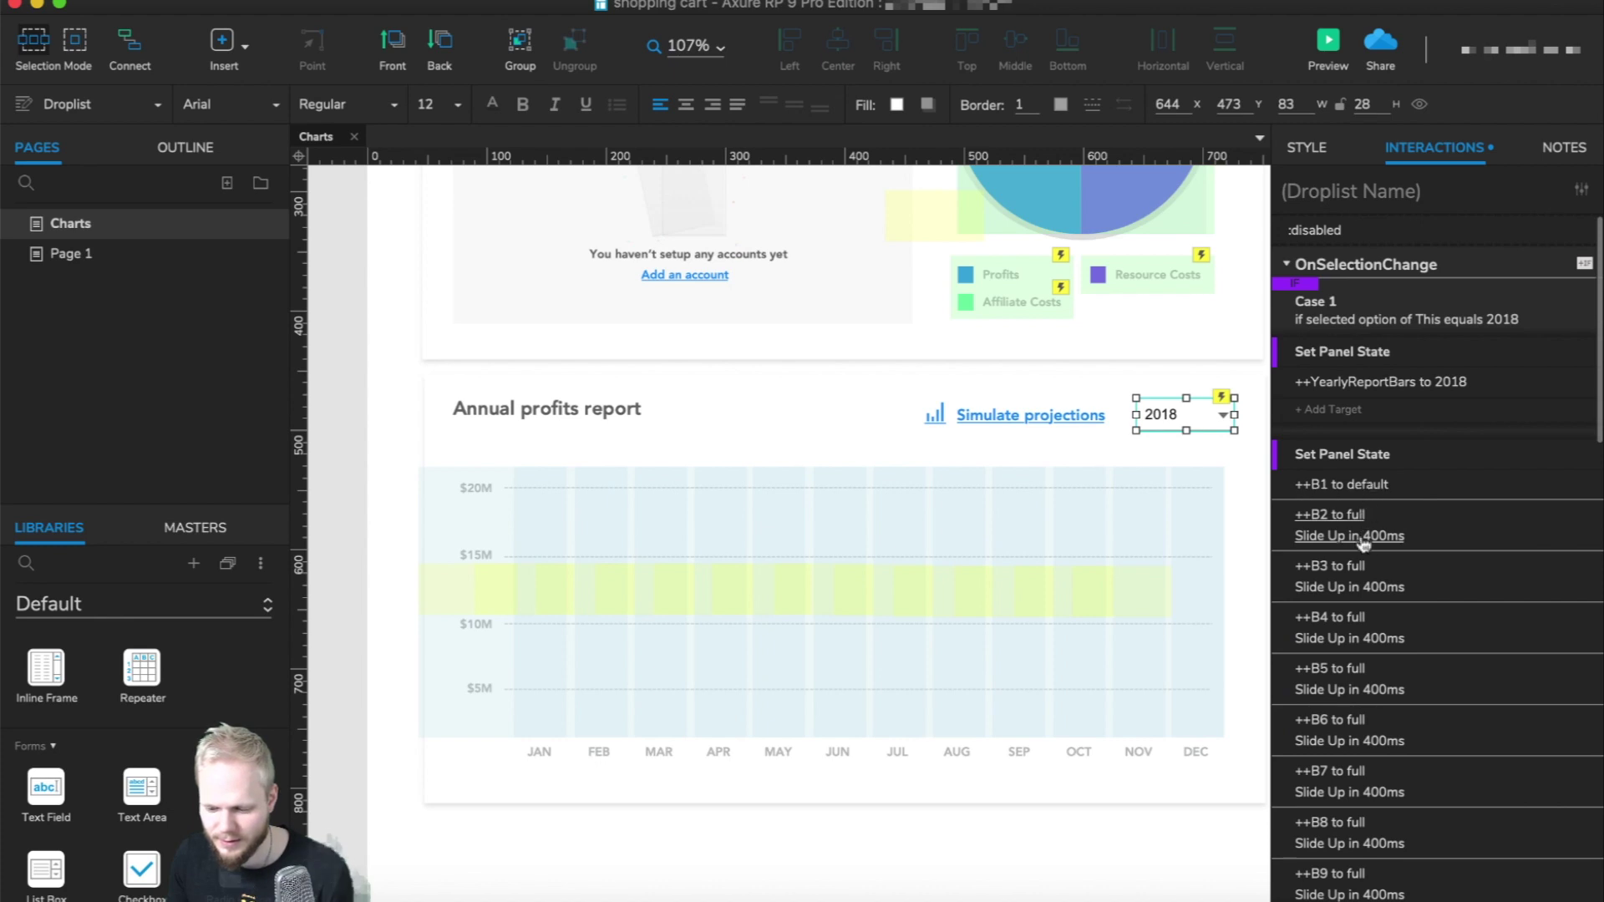